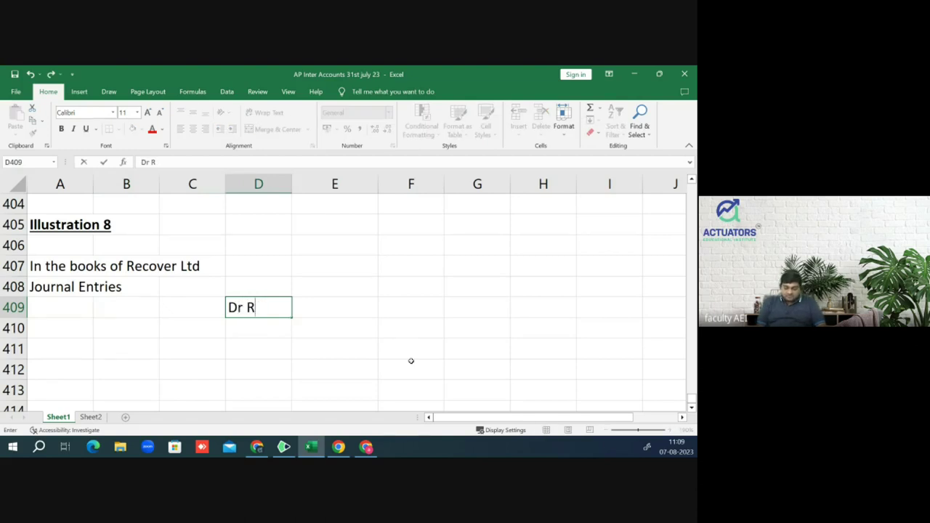
Step: Finish the amount column headings in row 409 as "Dr Rs." in column D and "Cr Rs." in column E
{"action": "type", "text": "."}
{"action": "key", "text": "Tab"}
{"action": "type", "text": "Cr Rs"}
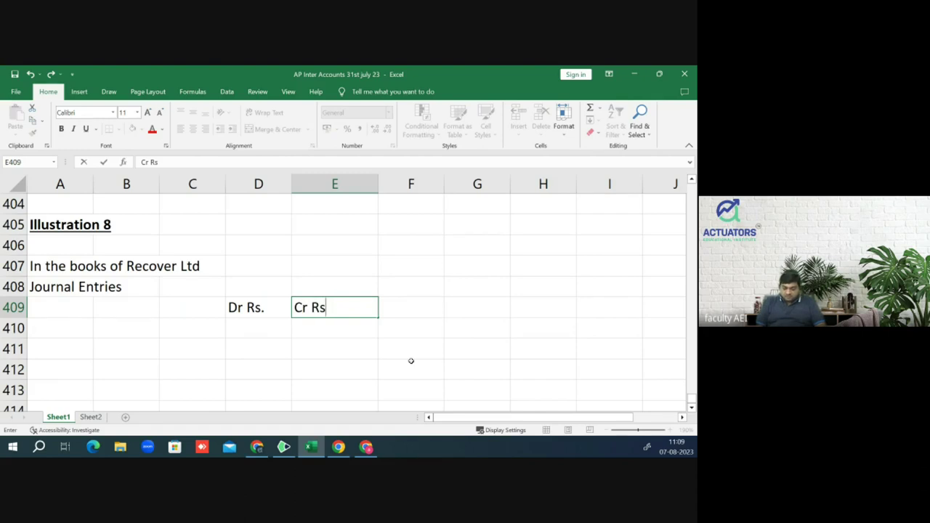
{"action": "type", "text": "."}
{"action": "key", "text": "Return"}
Step: Enter the heading "Particulars" in A409, in the same row as the debit and credit headings
{"action": "key", "text": "Up"}
{"action": "key", "text": "Left"}
{"action": "key", "text": "Left"}
{"action": "key", "text": "Left"}
{"action": "key", "text": "Left"}
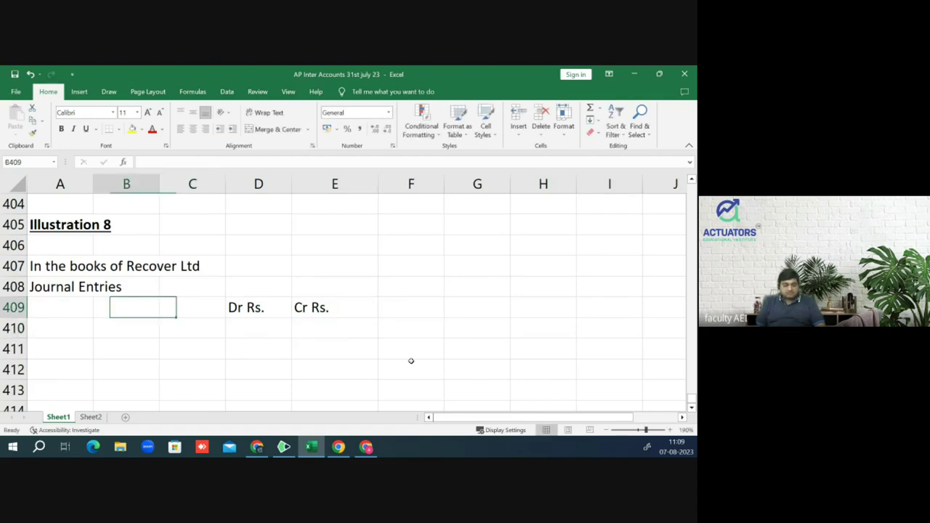
{"action": "type", "text": "Particualrs"}
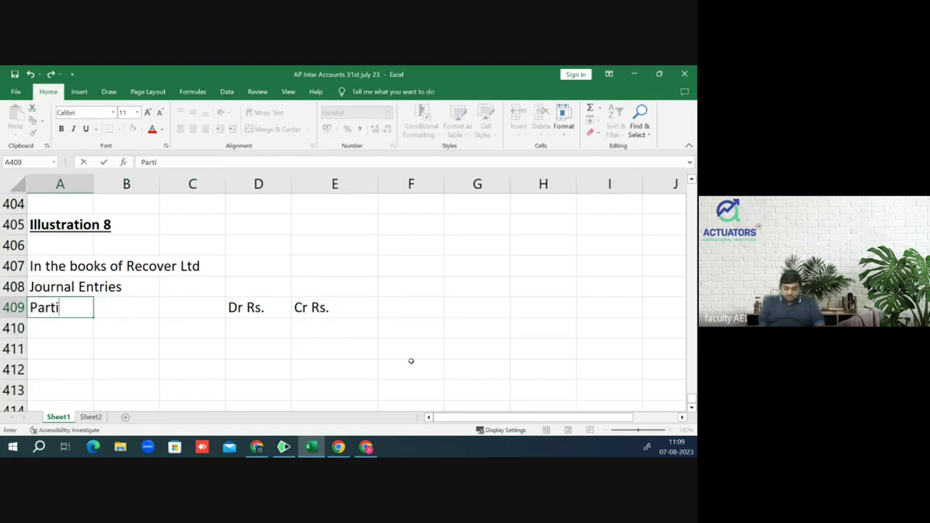
{"action": "key", "text": "BackSpace"}
{"action": "key", "text": "BackSpace"}
{"action": "key", "text": "BackSpace"}
{"action": "key", "text": "BackSpace"}
{"action": "type", "text": "lars"}
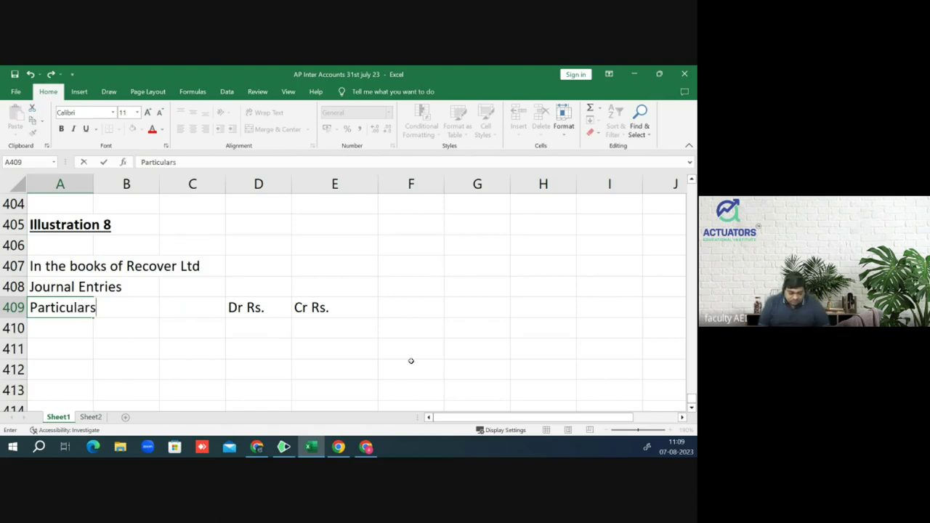
{"action": "key", "text": "Return"}
Step: Make the journal heading row A409:E409 bold and underlined
{"action": "key", "text": "Up"}
{"action": "key", "text": "shift+Right"}
{"action": "key", "text": "shift+Right"}
{"action": "key", "text": "shift+Right"}
{"action": "key", "text": "shift+Right"}
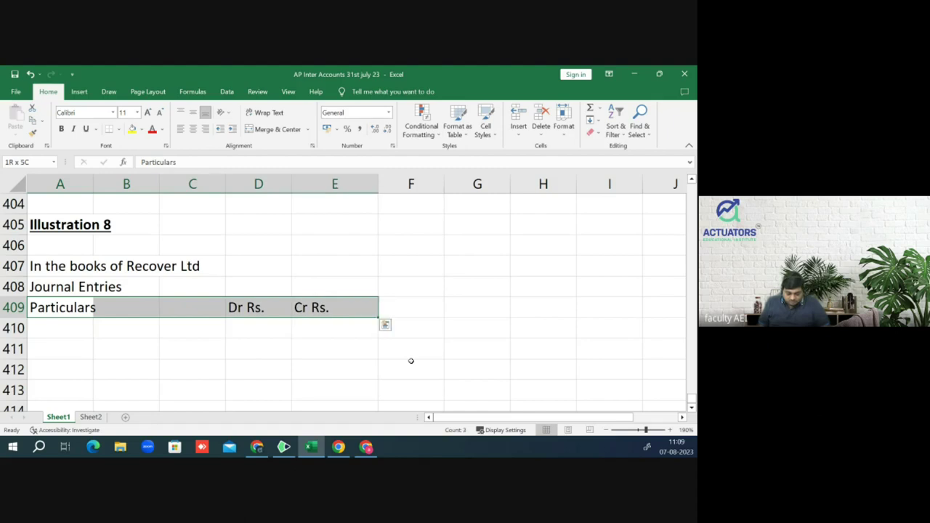
{"action": "key", "text": "ctrl+b"}
{"action": "key", "text": "ctrl+u"}
Step: Delete the empty row 406 between the Illustration 8 title and "In the books of Recover Ltd"
{"action": "key", "text": "Down"}
{"action": "key", "text": "Down"}
{"action": "key", "text": "Down"}
{"action": "key", "text": "Down"}
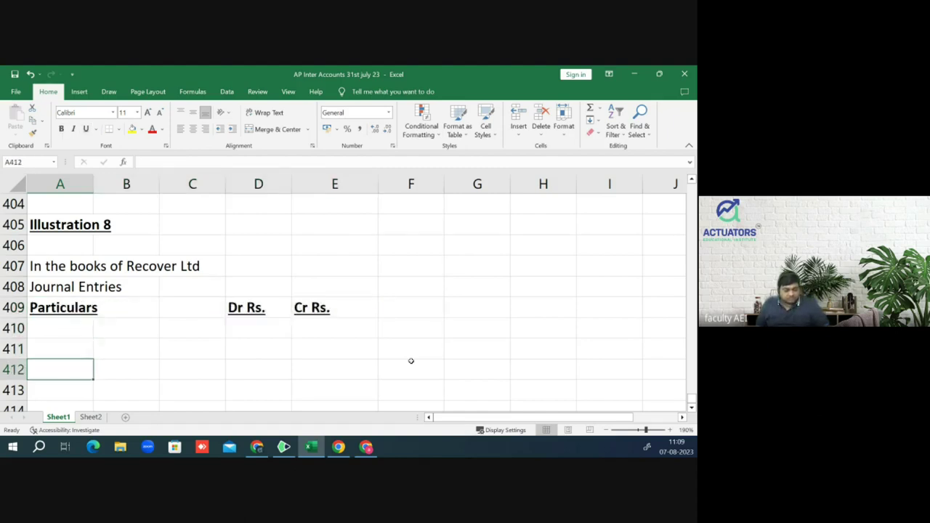
{"action": "key", "text": "Up"}
{"action": "key", "text": "Up"}
{"action": "key", "text": "Up"}
{"action": "key", "text": "Up"}
{"action": "key", "text": "Up"}
{"action": "key", "text": "Up"}
{"action": "key", "text": "Up"}
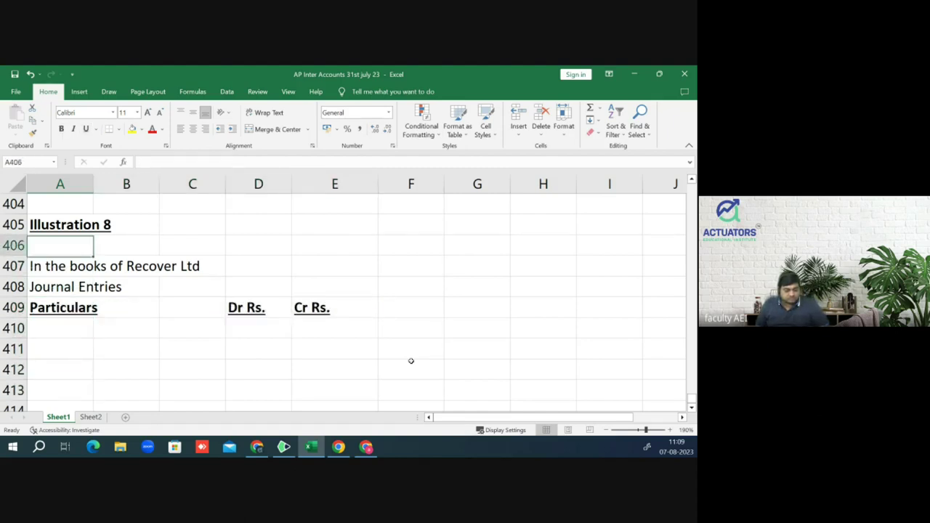
{"action": "key", "text": "shift+space"}
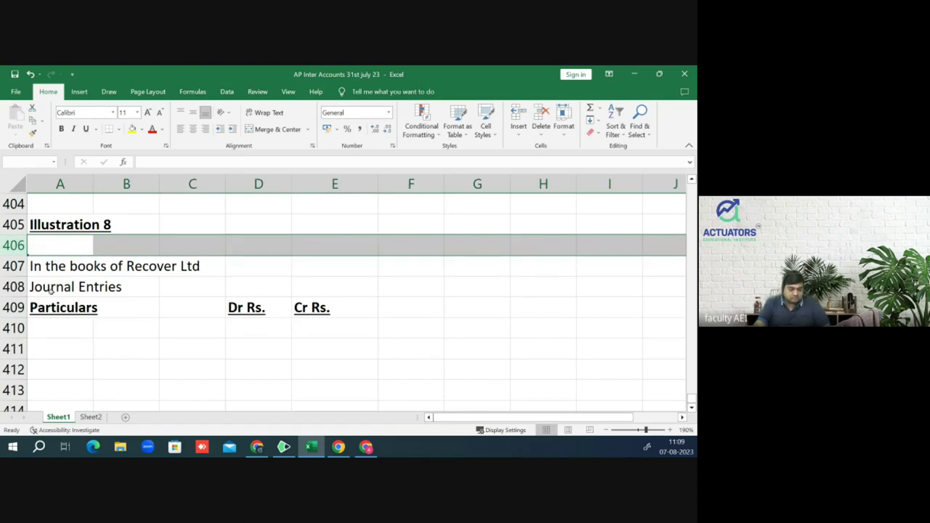
{"action": "right_click", "coordinate": [17, 246]}
{"action": "left_click", "coordinate": [45, 357]}
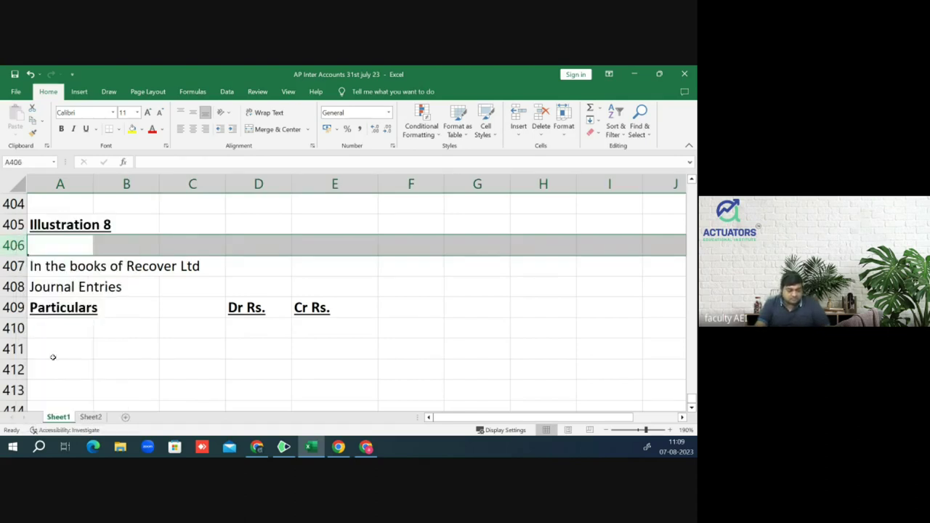
{"action": "left_click", "coordinate": [261, 349]}
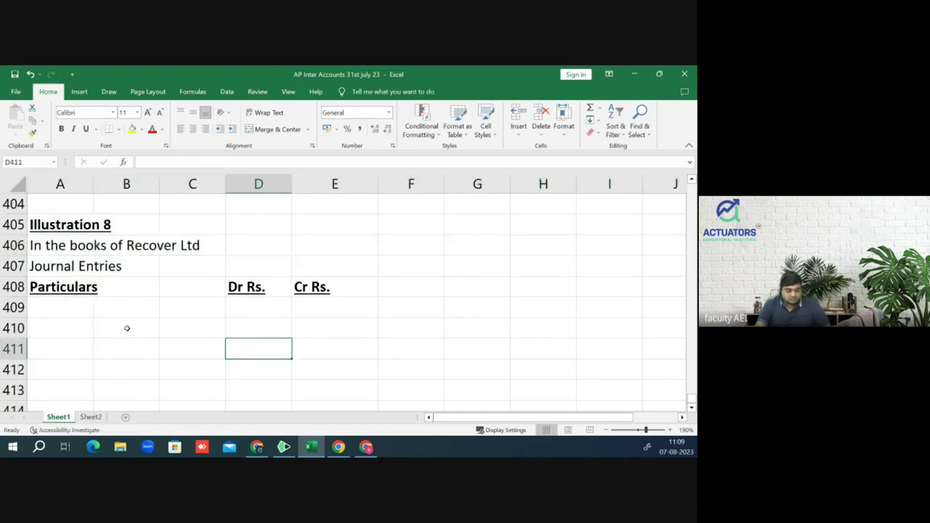
{"action": "scroll", "coordinate": [126, 328], "scroll_direction": "down", "scroll_amount": 1}
{"action": "scroll", "coordinate": [126, 328], "scroll_direction": "up", "scroll_amount": 1}
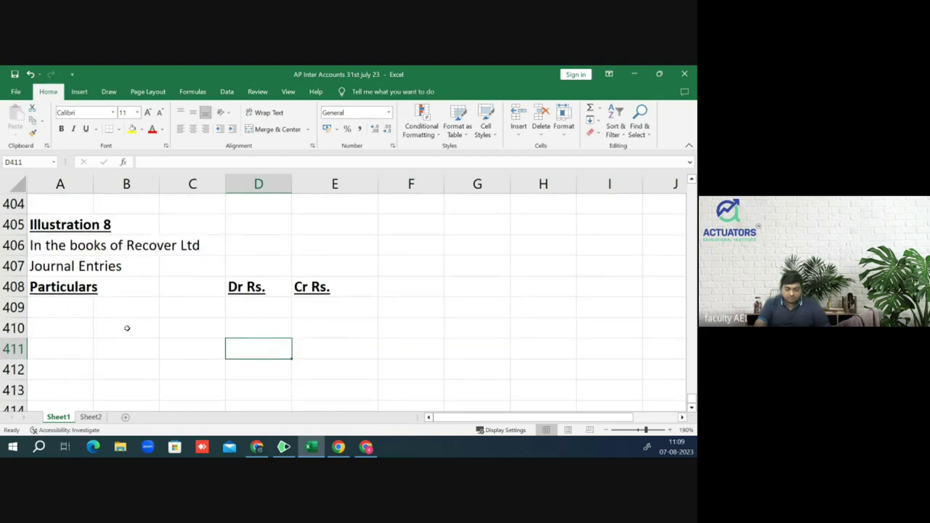
{"action": "key", "text": "Down"}
{"action": "key", "text": "Down"}
{"action": "key", "text": "Down"}
{"action": "key", "text": "Up"}
{"action": "key", "text": "Up"}
{"action": "key", "text": "Up"}
{"action": "key", "text": "Up"}
{"action": "key", "text": "Up"}
{"action": "key", "text": "Up"}
{"action": "key", "text": "Up"}
{"action": "key", "text": "Up"}
{"action": "key", "text": "Up"}
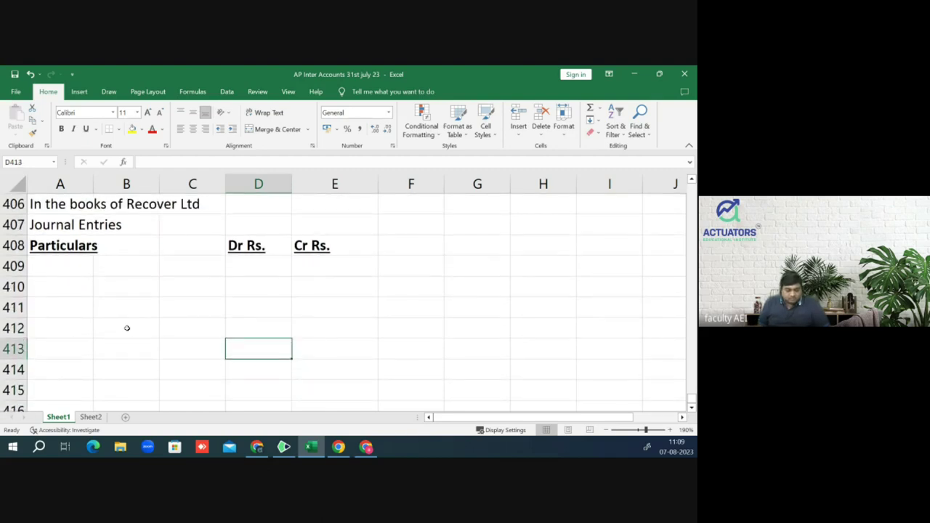
{"action": "key", "text": "Left"}
{"action": "key", "text": "Left"}
{"action": "key", "text": "Left"}
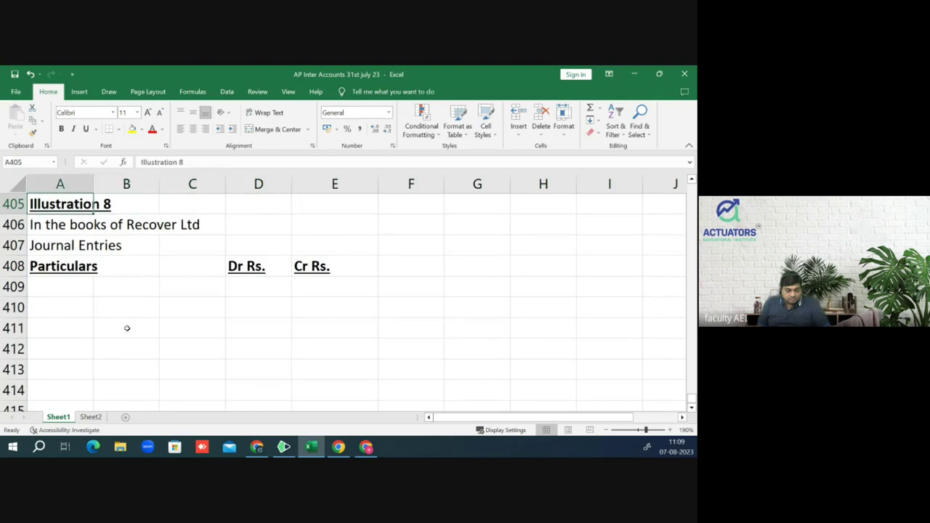
{"action": "key", "text": "Down"}
{"action": "key", "text": "Down"}
{"action": "key", "text": "Down"}
{"action": "key", "text": "Down"}
{"action": "key", "text": "Down"}
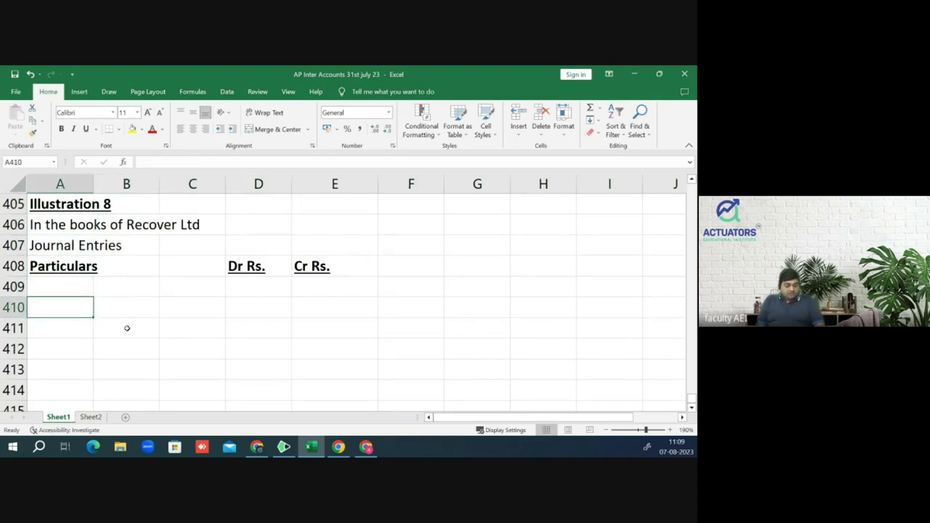
Step: Consult the reconstruction terms in the question PDF and enter "8% Cumm PSC (Rs.10) A/c Dr" in A409 of the workbook
{"action": "key", "text": "alt+Tab"}
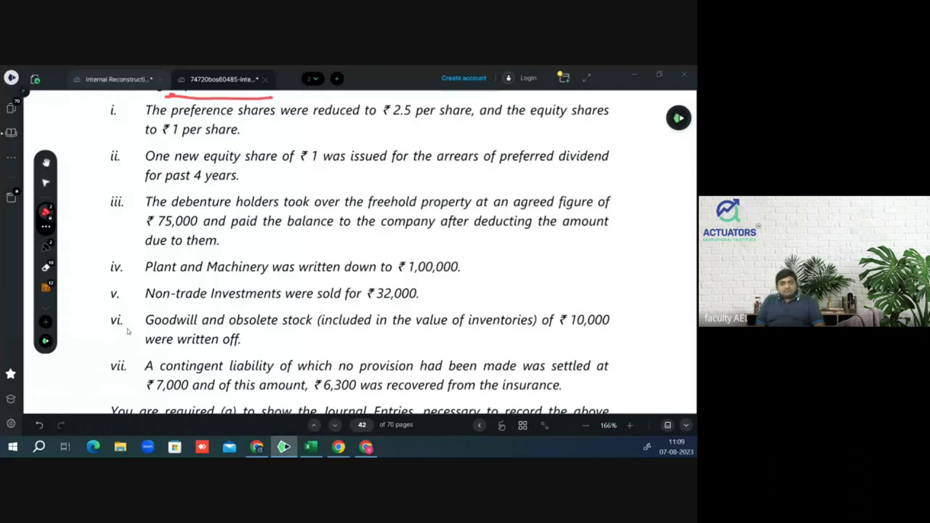
{"action": "key", "text": "alt+Tab"}
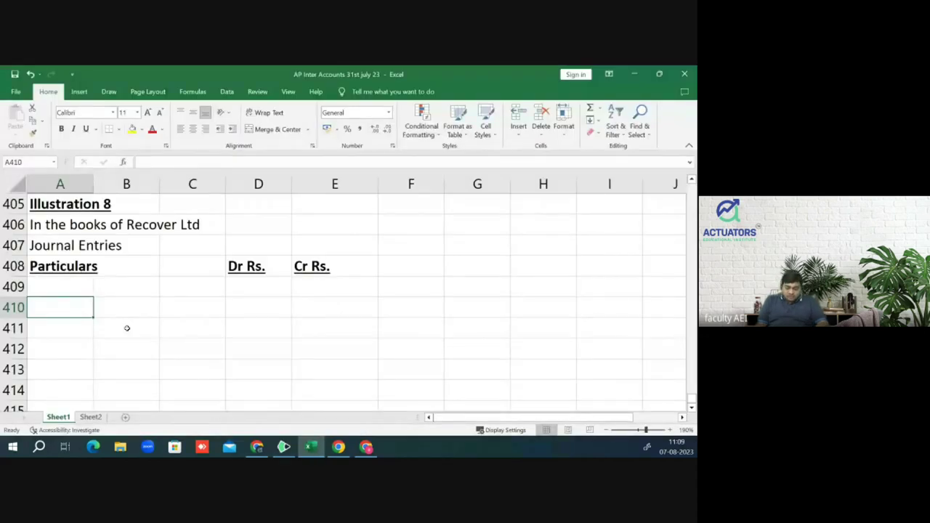
{"action": "key", "text": "Up"}
{"action": "type", "text": "8"}
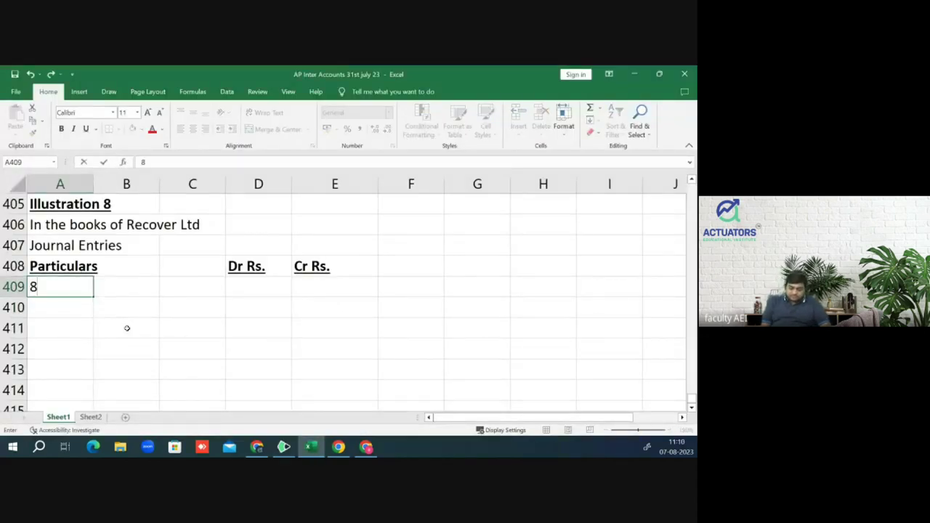
{"action": "type", "text": "% Cumm"}
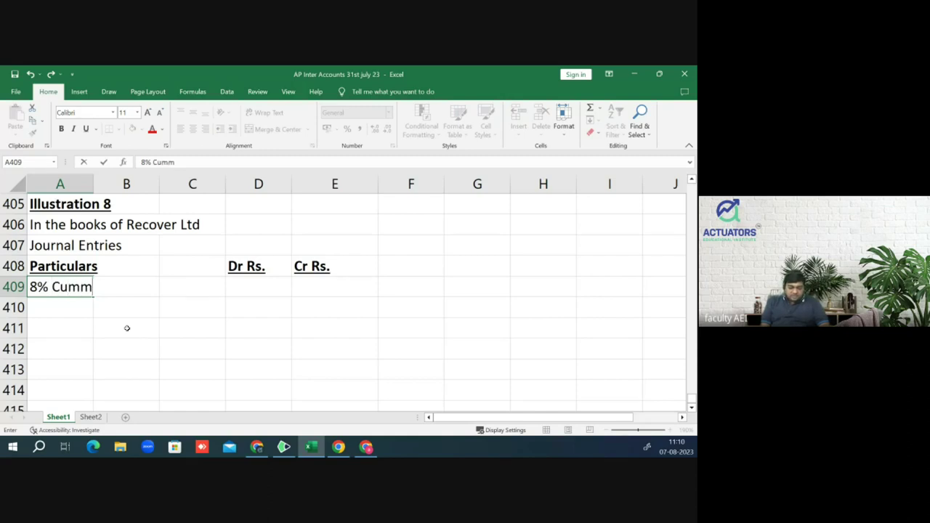
{"action": "type", "text": " PSC (Rs/."}
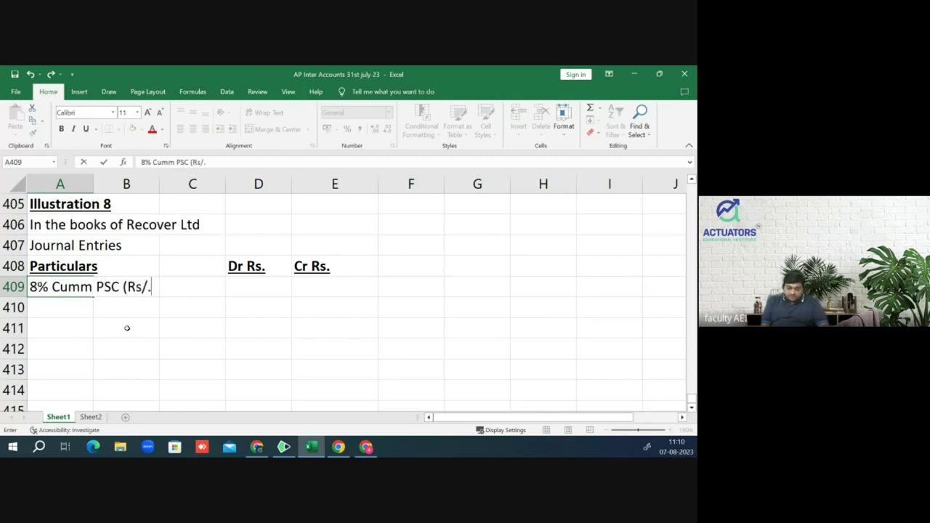
{"action": "key", "text": "BackSpace"}
{"action": "key", "text": "BackSpace"}
{"action": "type", "text": ".10) A?c Dr"}
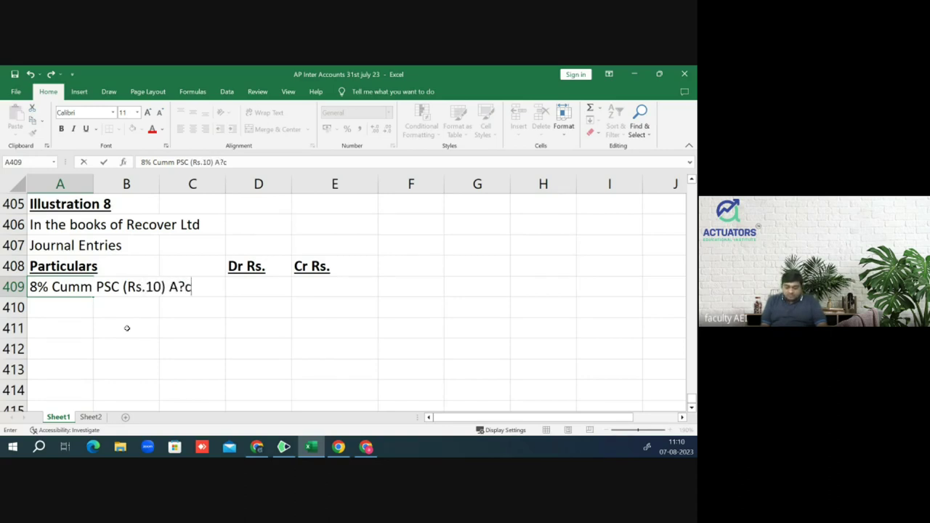
{"action": "key", "text": "BackSpace"}
{"action": "key", "text": "BackSpace"}
{"action": "key", "text": "BackSpace"}
{"action": "key", "text": "BackSpace"}
{"action": "key", "text": "BackSpace"}
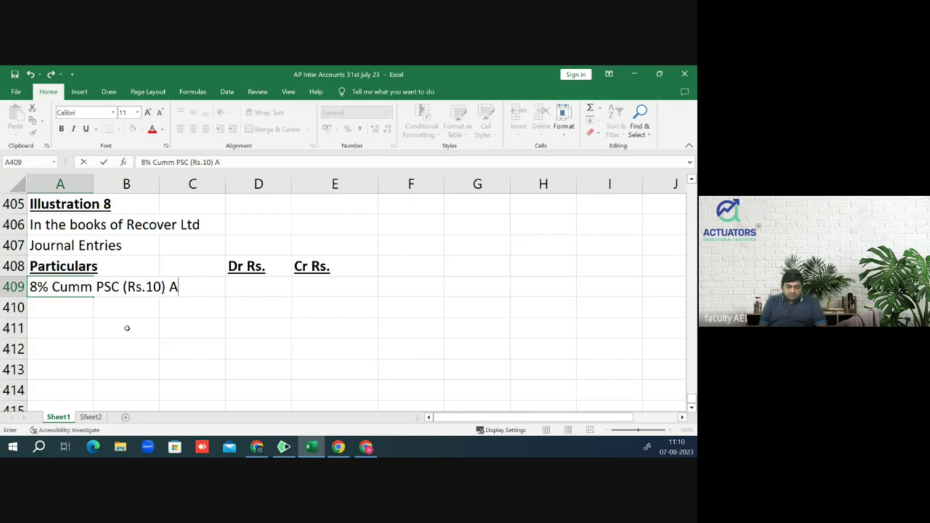
{"action": "type", "text": "/c Dr"}
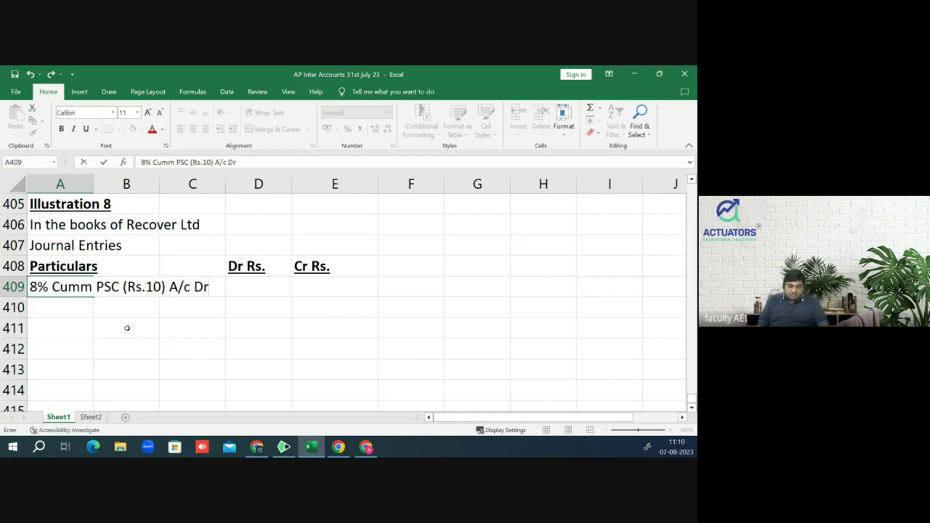
{"action": "key", "text": "ctrl+Return"}
Step: Enter 150000 as the debit amount for the 8% Cumm PSC (Rs.10) account in D409
{"action": "key", "text": "Right"}
{"action": "key", "text": "Right"}
{"action": "key", "text": "Right"}
{"action": "type", "text": "150000"}
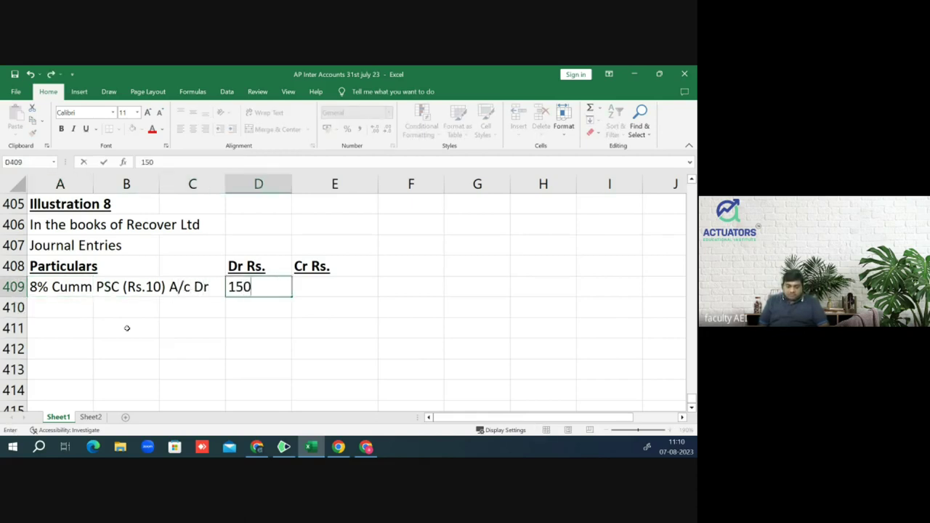
{"action": "key", "text": "Return"}
Step: Write the credit line "To 8% PSC (Rs. 2.50) A/c" in A410
{"action": "key", "text": "Left"}
{"action": "key", "text": "Left"}
{"action": "key", "text": "Left"}
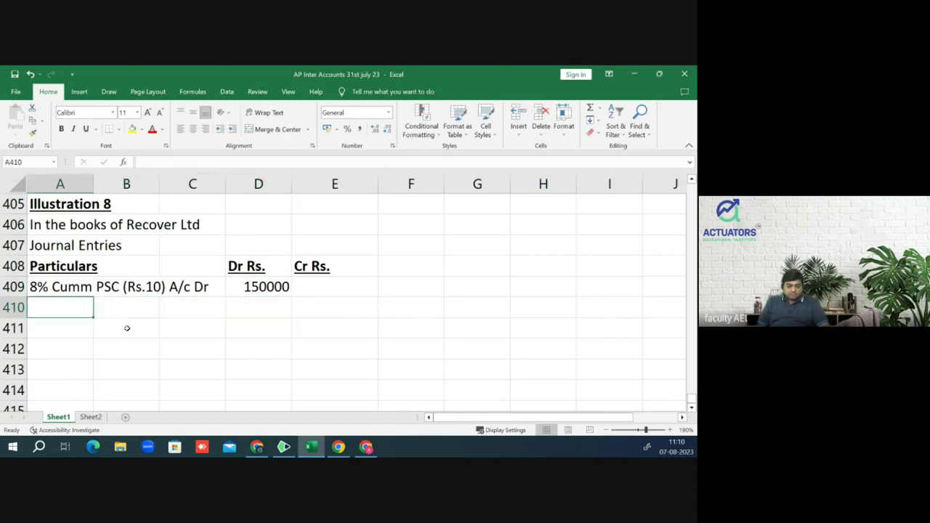
{"action": "type", "text": "Tp"}
{"action": "key", "text": "BackSpace"}
{"action": "type", "text": "o 8%"}
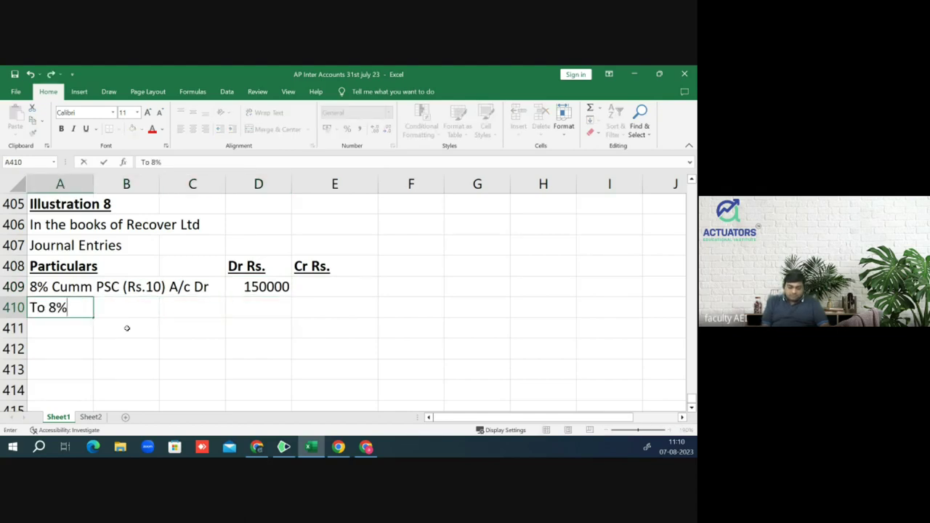
{"action": "type", "text": " PSC "}
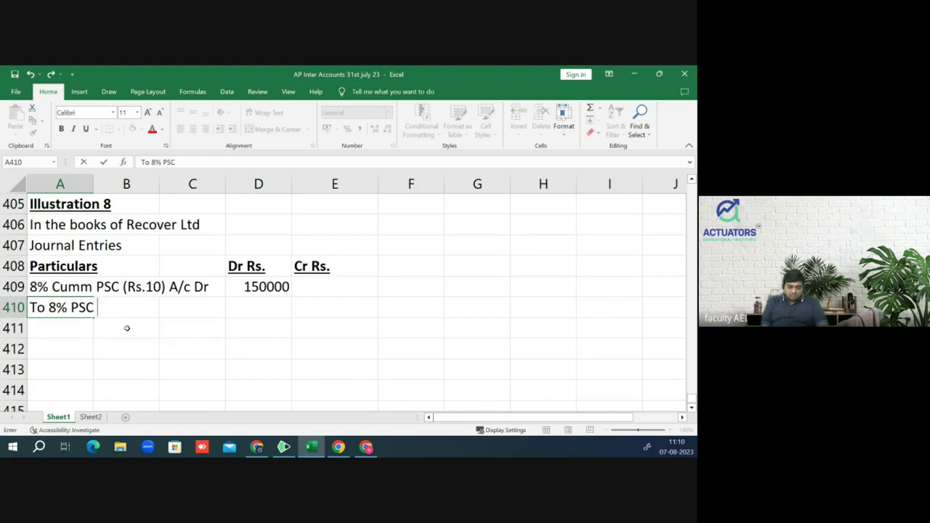
{"action": "type", "text": "(Rs"}
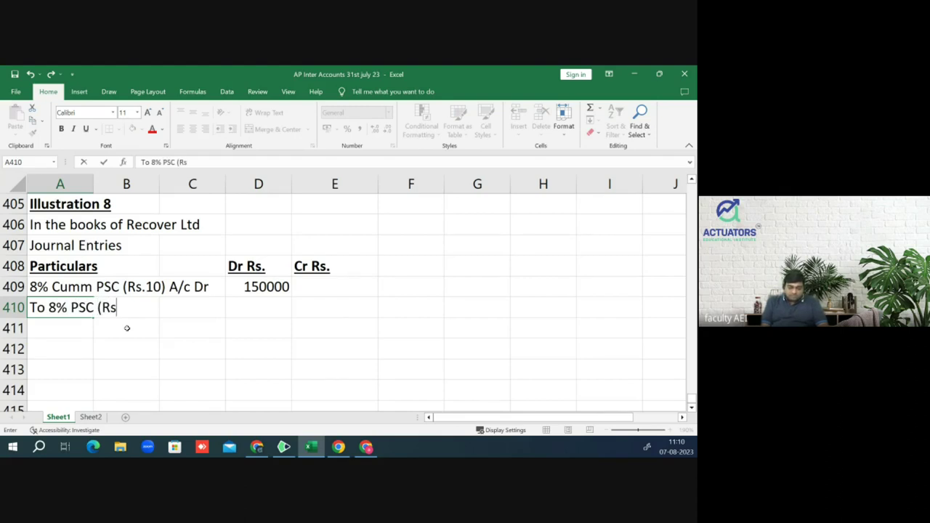
{"action": "type", "text": ". 2.50) A/c"}
Step: Enter 37500 as the credit amount for the 8% PSC (Rs. 2.50) account in E410
{"action": "key", "text": "Tab"}
{"action": "key", "text": "Tab"}
{"action": "key", "text": "Tab"}
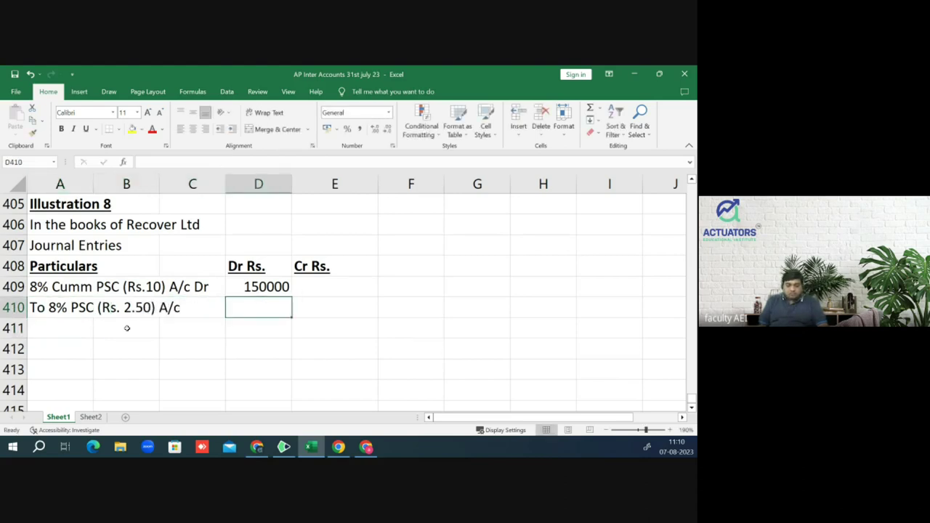
{"action": "key", "text": "Tab"}
{"action": "type", "text": "37500"}
{"action": "key", "text": "Return"}
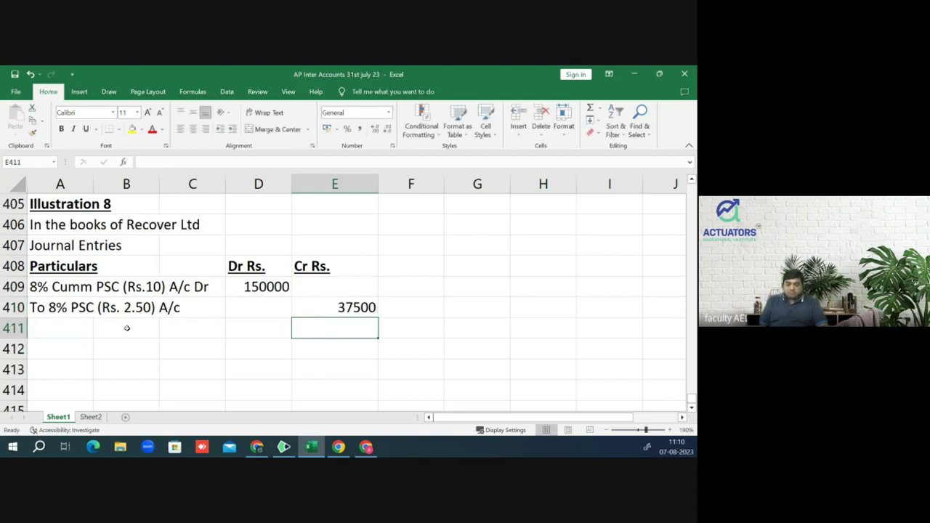
Step: Write the second credit line "To Capital reduction A/c" in A411
{"action": "key", "text": "Down"}
{"action": "key", "text": "Up"}
{"action": "key", "text": "Left"}
{"action": "key", "text": "Left"}
{"action": "key", "text": "Left"}
{"action": "key", "text": "Left"}
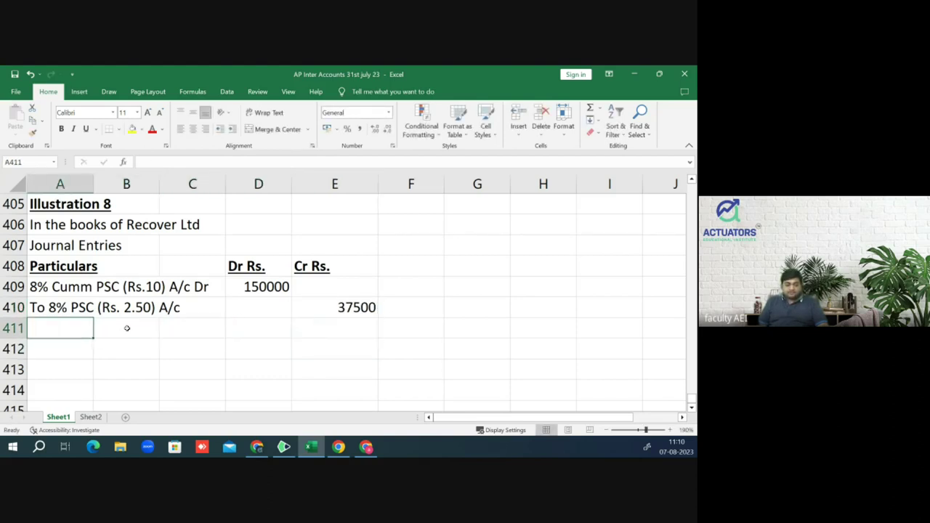
{"action": "type", "text": "To C"}
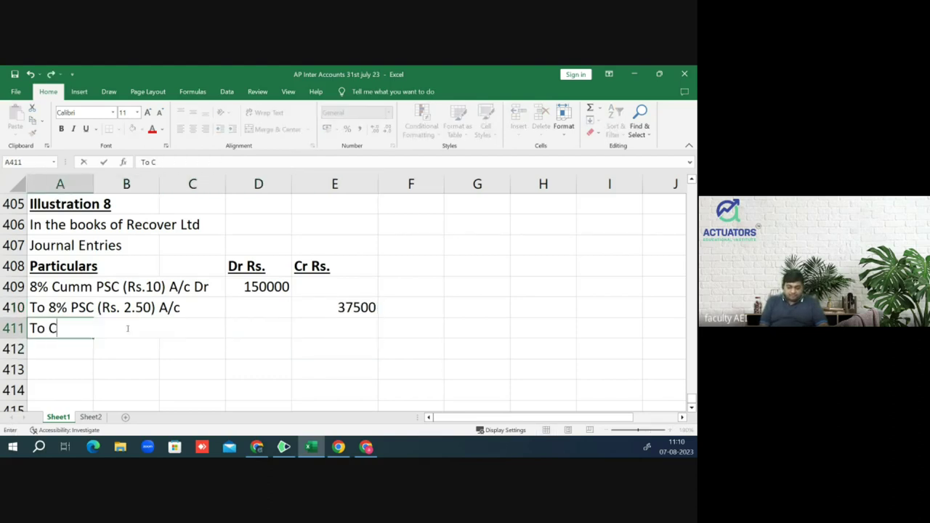
{"action": "type", "text": "apital red"}
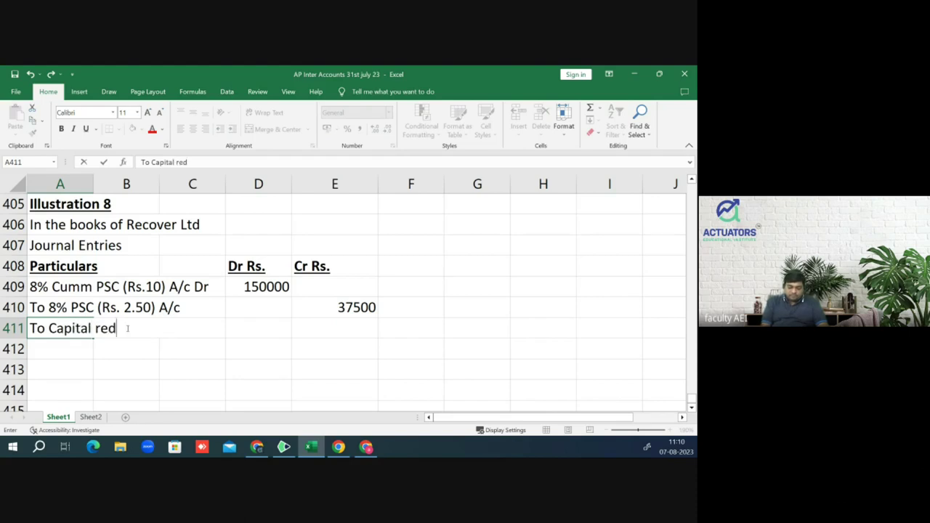
{"action": "type", "text": "uctionA"}
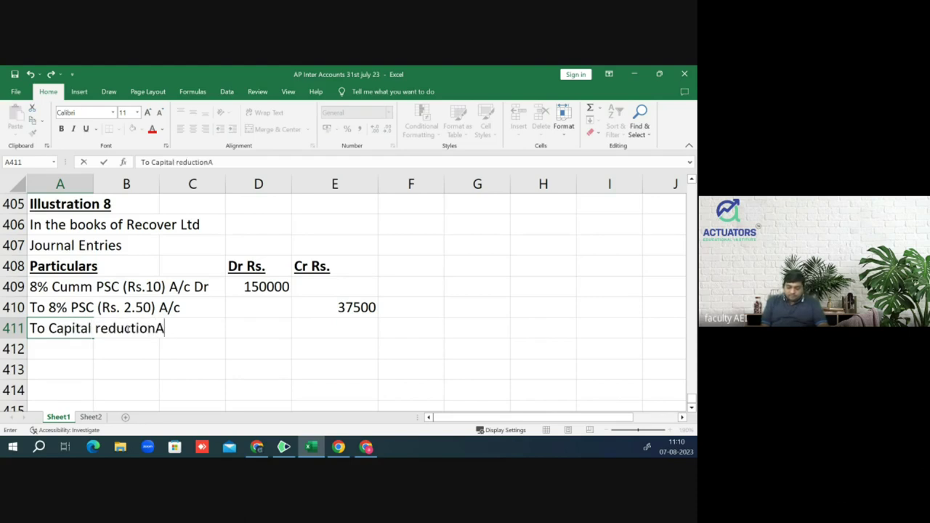
{"action": "key", "text": "BackSpace"}
{"action": "key", "text": "BackSpace"}
{"action": "type", "text": "n A/c"}
{"action": "key", "text": "Return"}
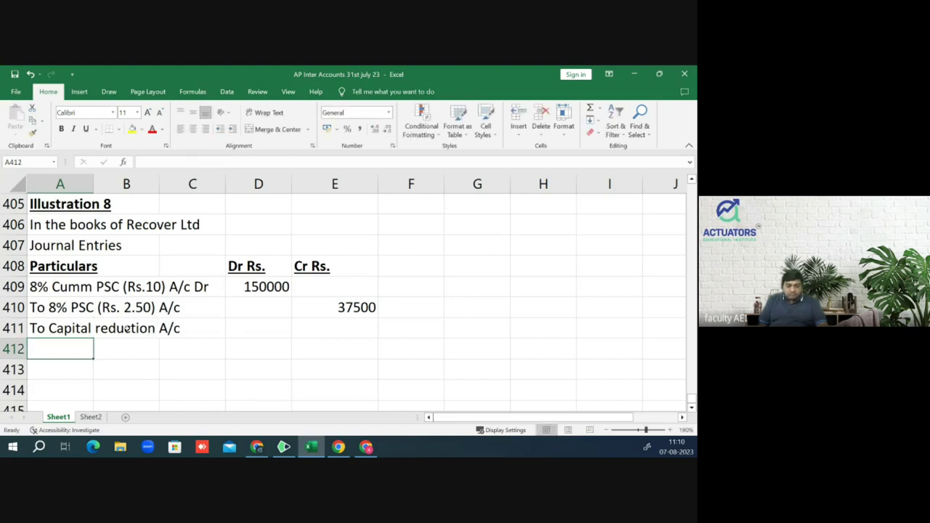
Step: Enter 112500 as the credit amount for the Capital reduction account in E411
{"action": "key", "text": "Up"}
{"action": "key", "text": "Right"}
{"action": "key", "text": "Right"}
{"action": "key", "text": "Right"}
{"action": "key", "text": "Right"}
{"action": "key", "text": "Right"}
{"action": "key", "text": "Left"}
{"action": "type", "text": "112500"}
{"action": "key", "text": "Return"}
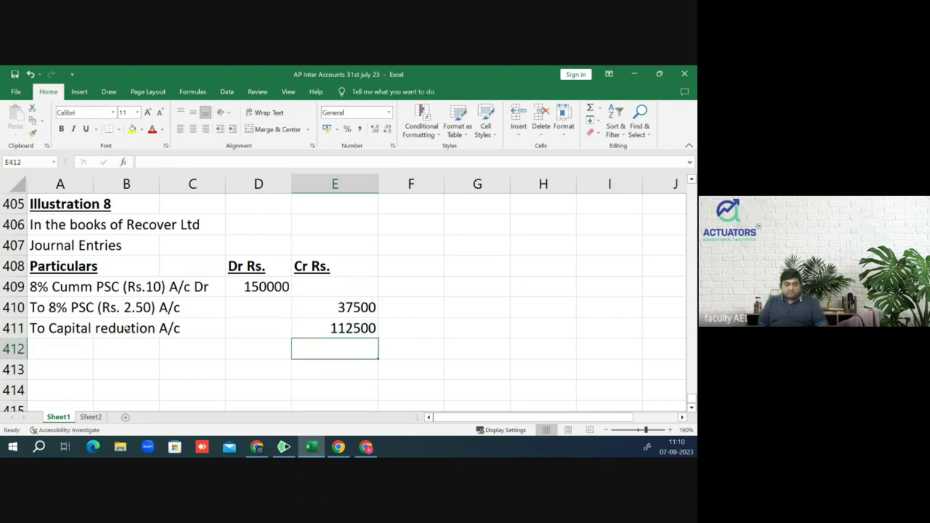
Step: Review the account lines and debit and credit amounts of the first journal entry in rows 409 to 411
{"action": "key", "text": "Down"}
{"action": "key", "text": "Left"}
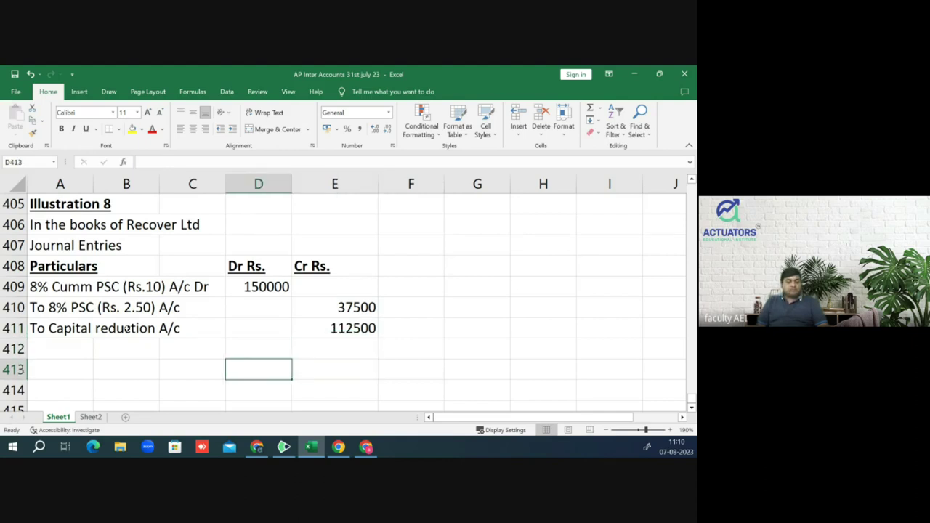
{"action": "key", "text": "Home"}
{"action": "key", "text": "Up"}
{"action": "key", "text": "Up"}
{"action": "key", "text": "Up"}
{"action": "key", "text": "Up"}
{"action": "key", "text": "Down"}
{"action": "key", "text": "Down"}
{"action": "key", "text": "Right"}
{"action": "key", "text": "Right"}
{"action": "key", "text": "Up"}
{"action": "key", "text": "Up"}
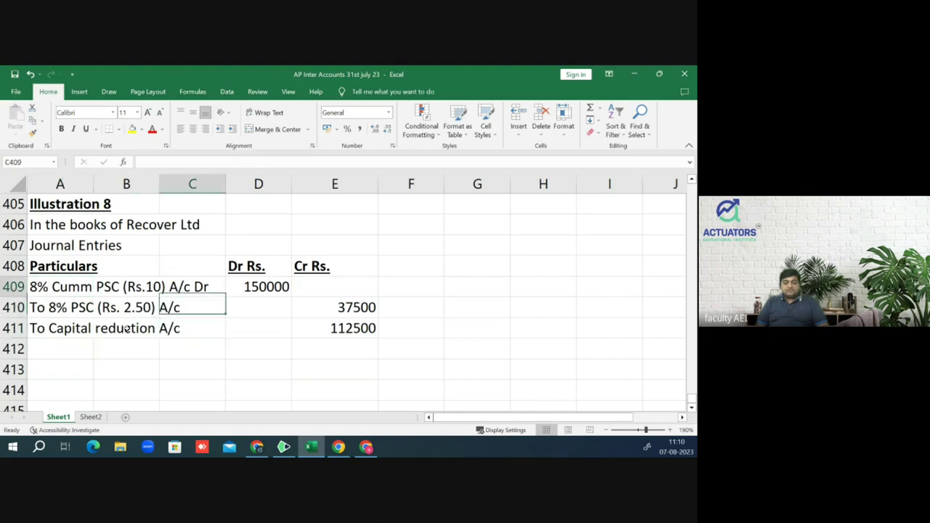
{"action": "key", "text": "Right"}
{"action": "key", "text": "Right"}
{"action": "key", "text": "Left"}
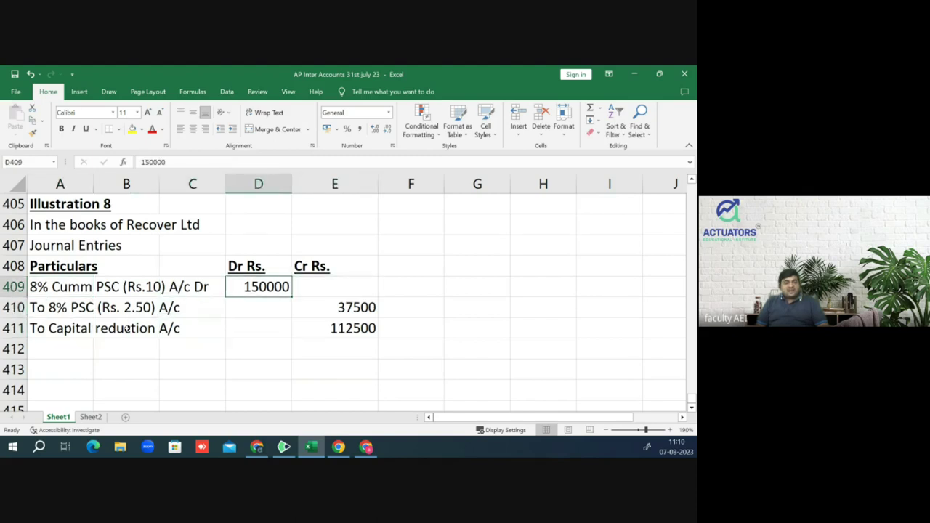
{"action": "key", "text": "Down"}
{"action": "key", "text": "Right"}
{"action": "key", "text": "Right"}
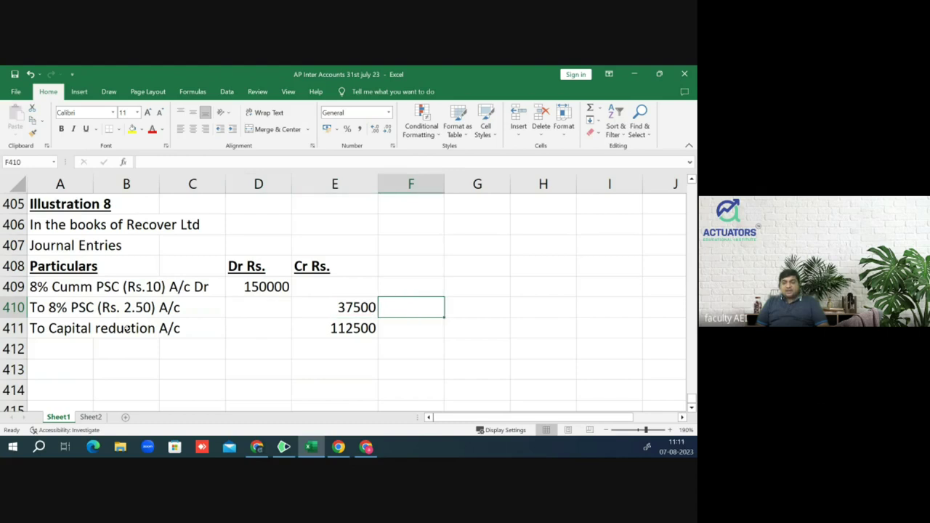
{"action": "key", "text": "Left"}
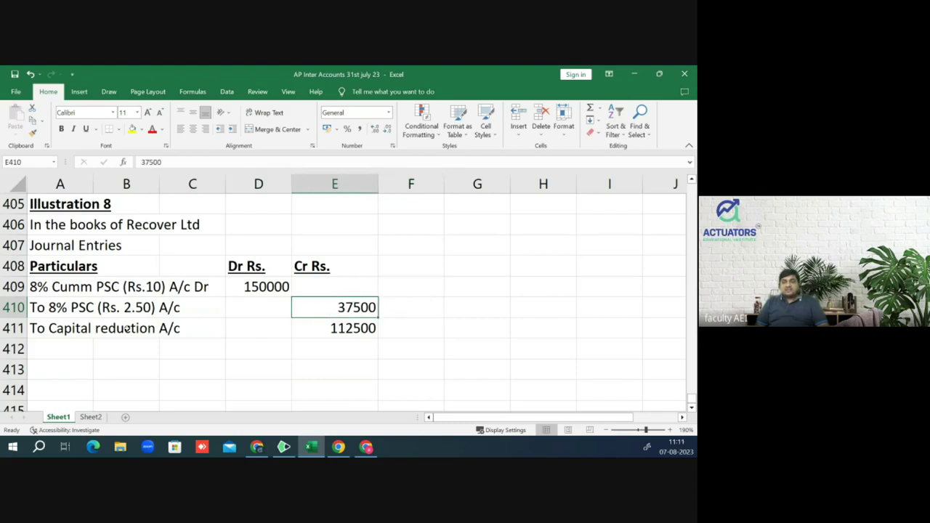
{"action": "key", "text": "Down"}
{"action": "key", "text": "Left"}
{"action": "key", "text": "Left"}
{"action": "key", "text": "Left"}
{"action": "key", "text": "Left"}
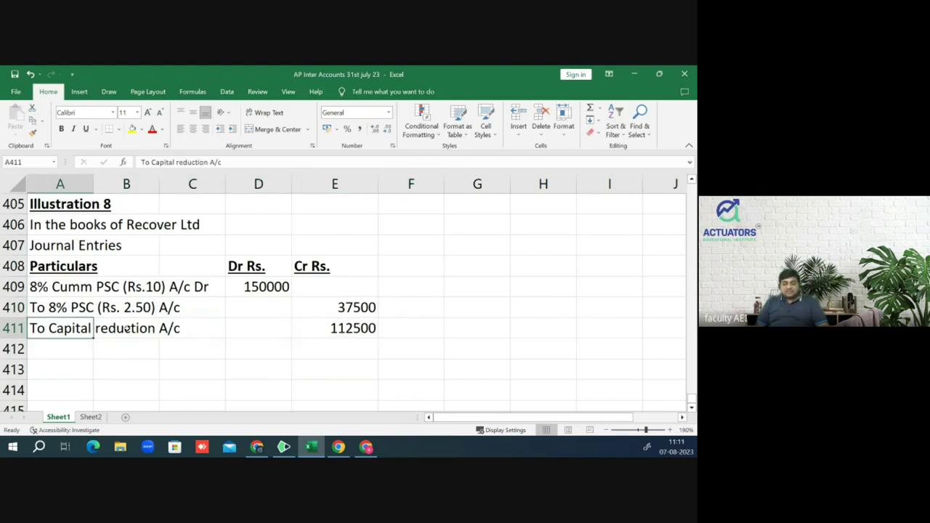
Step: Write the narration "(Being capital reduced to 2.50 each)" in A413
{"action": "key", "text": "Down"}
{"action": "key", "text": "Down"}
{"action": "type", "text": "("}
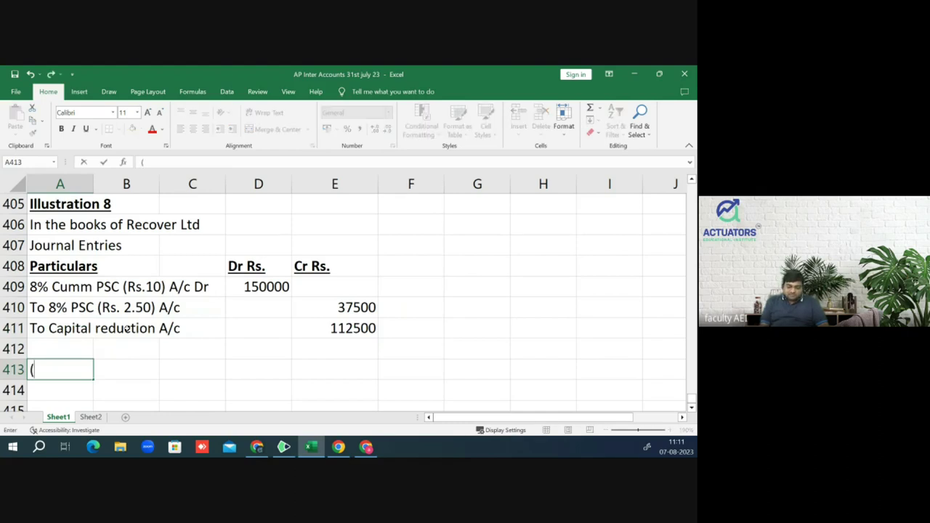
{"action": "type", "text": "Being "}
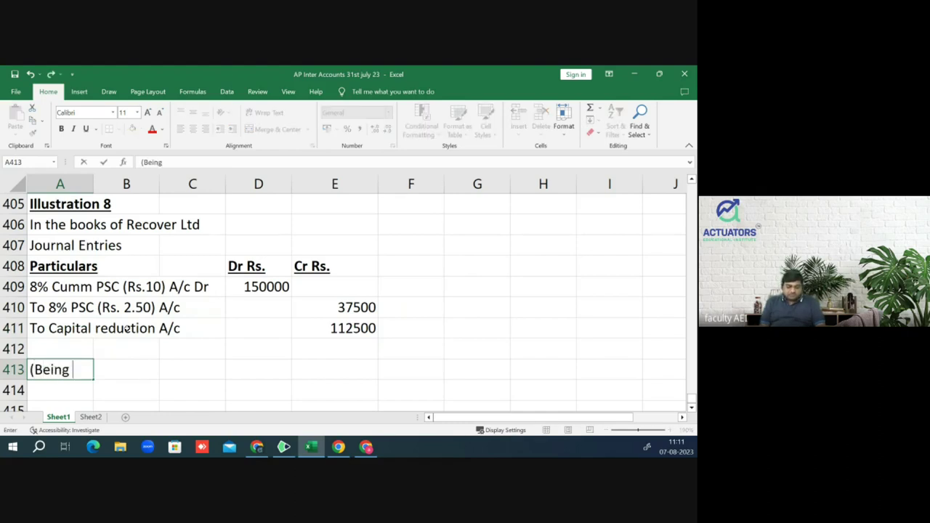
{"action": "type", "text": "capital "}
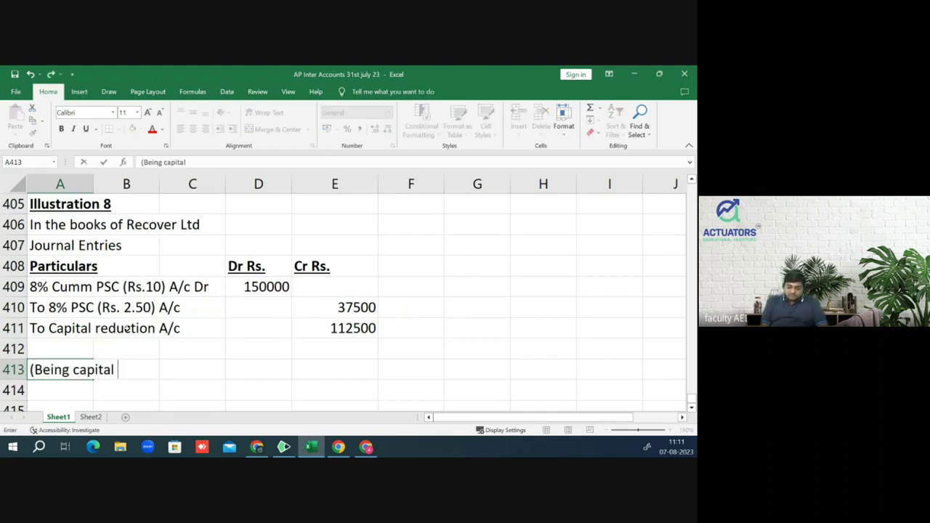
{"action": "type", "text": "reduced to"}
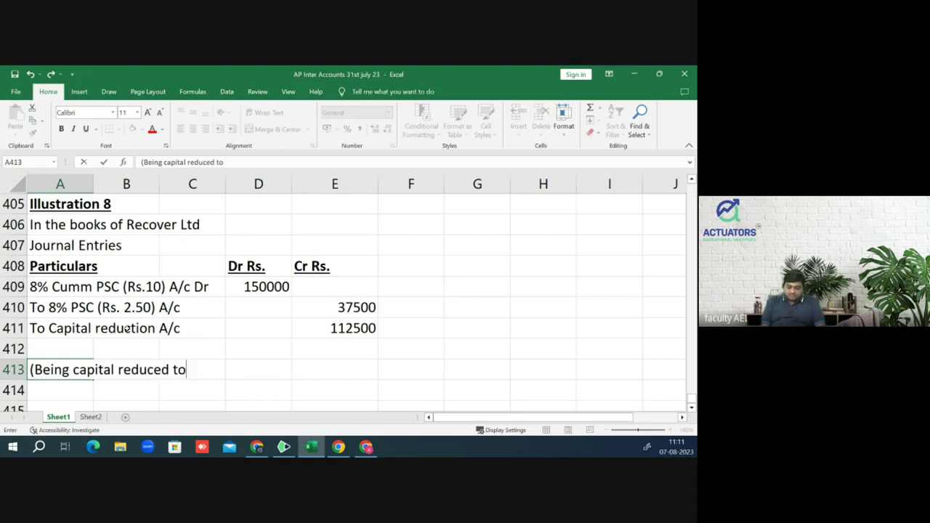
{"action": "type", "text": " 2.50 each)"}
{"action": "key", "text": "Return"}
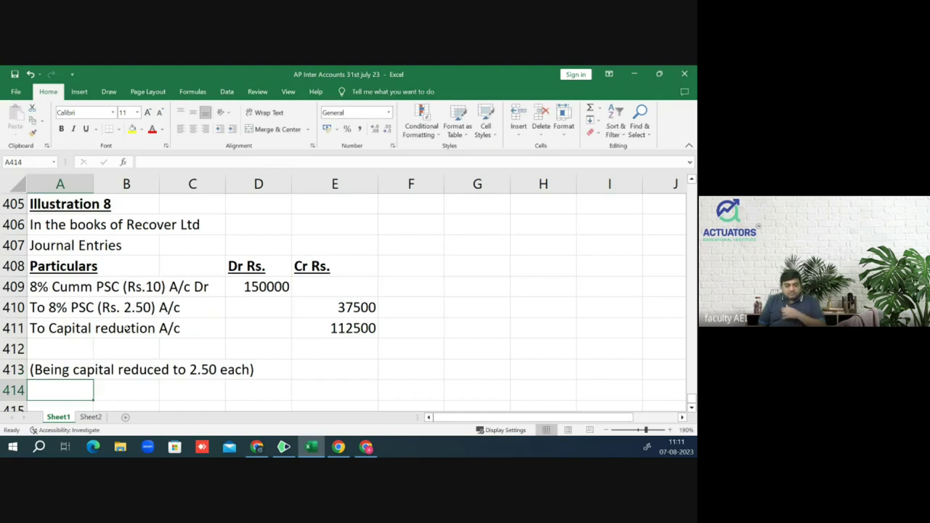
Step: Insert a blank row between the Particulars header row and the 8% Cumm PSC debit line
{"action": "key", "text": "Up"}
{"action": "key", "text": "Up"}
{"action": "key", "text": "Up"}
{"action": "key", "text": "Up"}
{"action": "key", "text": "Up"}
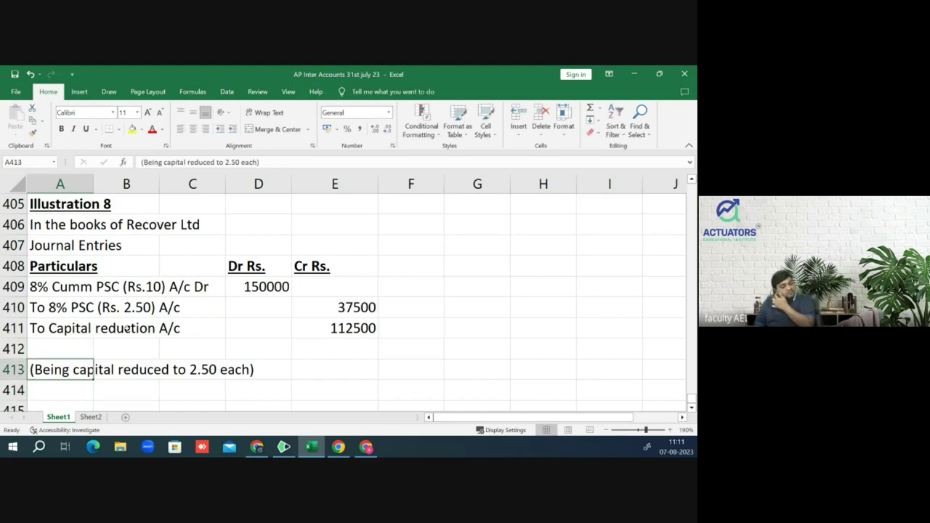
{"action": "key", "text": "shift+space"}
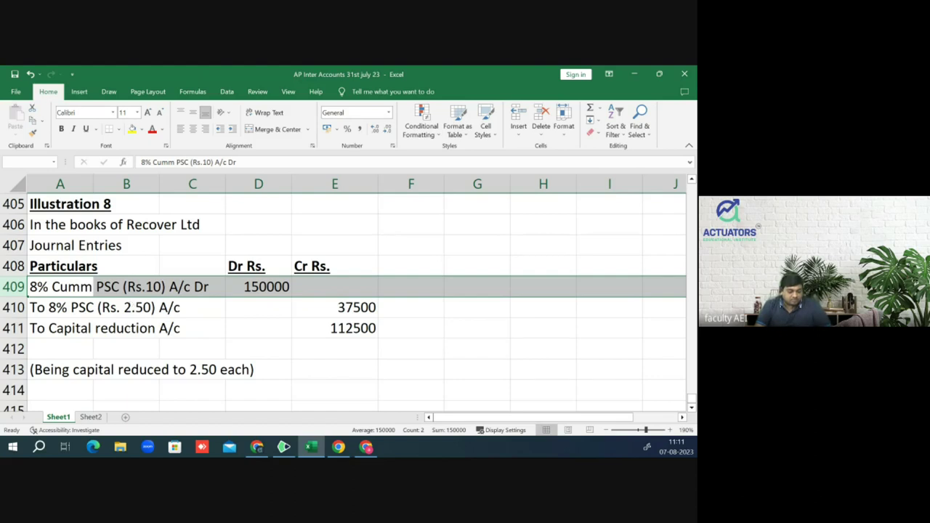
{"action": "right_click", "coordinate": [15, 291]}
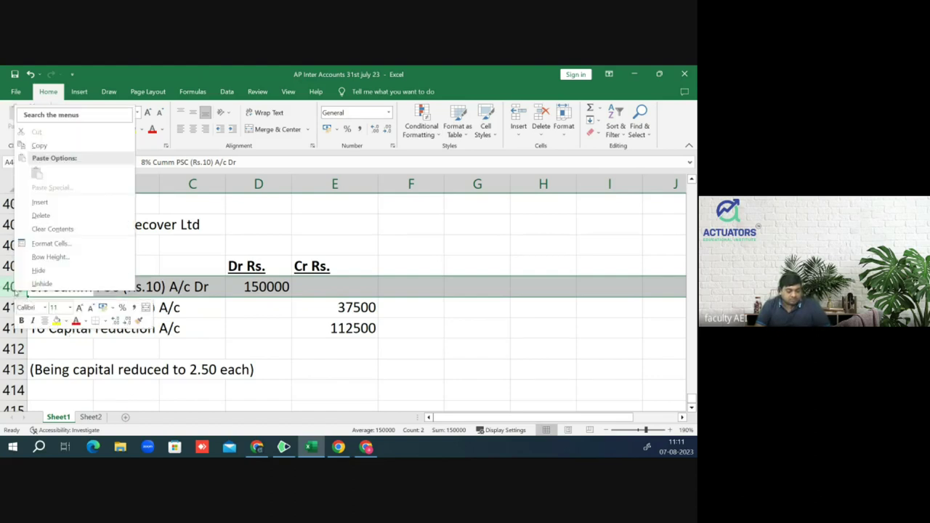
{"action": "left_click", "coordinate": [93, 203]}
{"action": "left_click", "coordinate": [401, 342]}
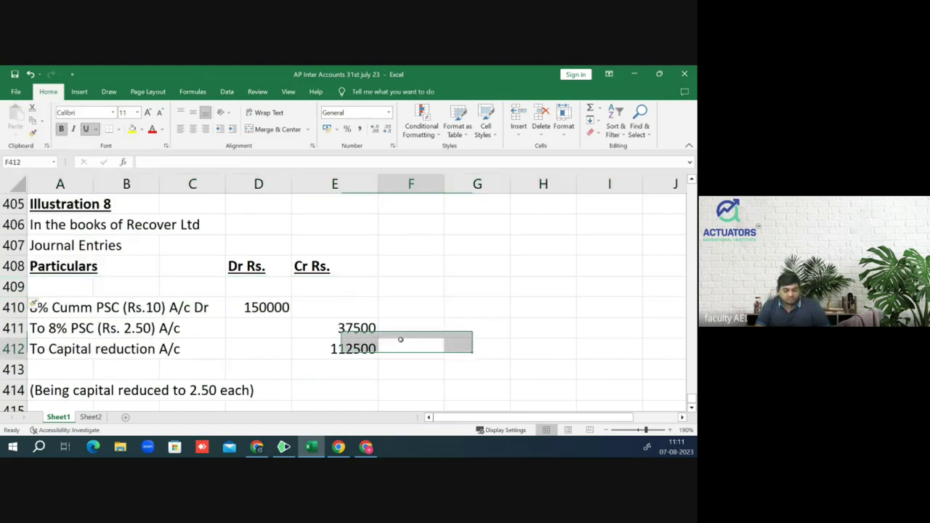
Step: Start the second journal entry with the debit line "ESC (Rs. 10) A/c Dr" in A416
{"action": "key", "text": "Down"}
{"action": "key", "text": "Down"}
{"action": "key", "text": "Down"}
{"action": "key", "text": "Down"}
{"action": "key", "text": "Down"}
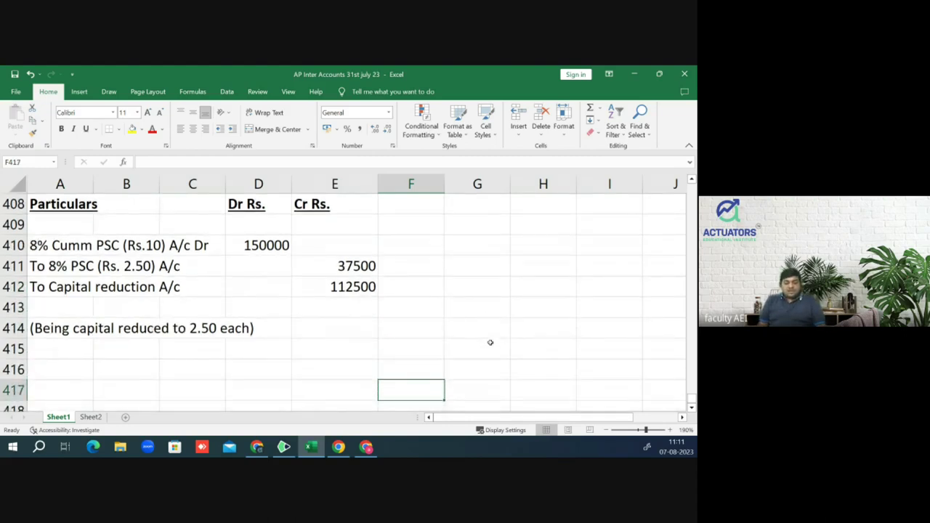
{"action": "key", "text": "Down"}
{"action": "key", "text": "Up"}
{"action": "key", "text": "Up"}
{"action": "key", "text": "Up"}
{"action": "key", "text": "Down"}
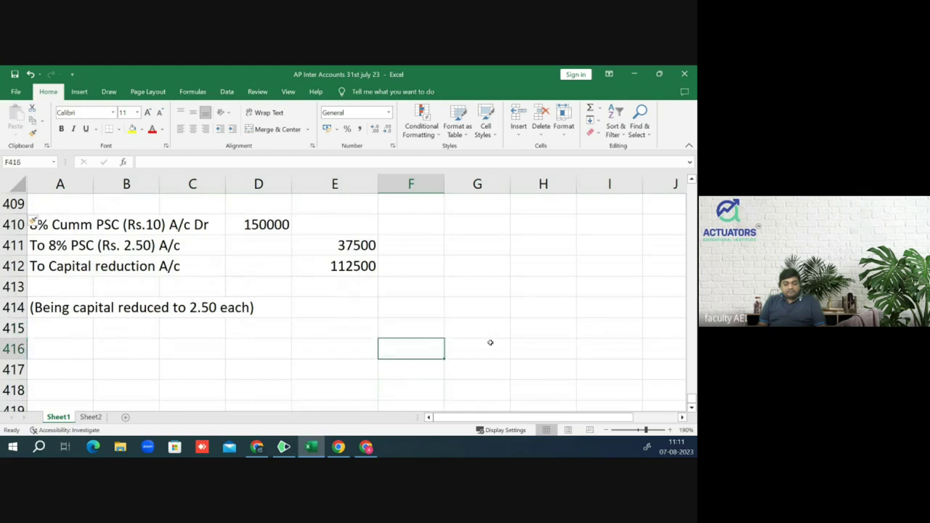
{"action": "key", "text": "Left"}
{"action": "key", "text": "Left"}
{"action": "key", "text": "Left"}
{"action": "key", "text": "Left"}
{"action": "key", "text": "Left"}
{"action": "type", "text": "ESC"}
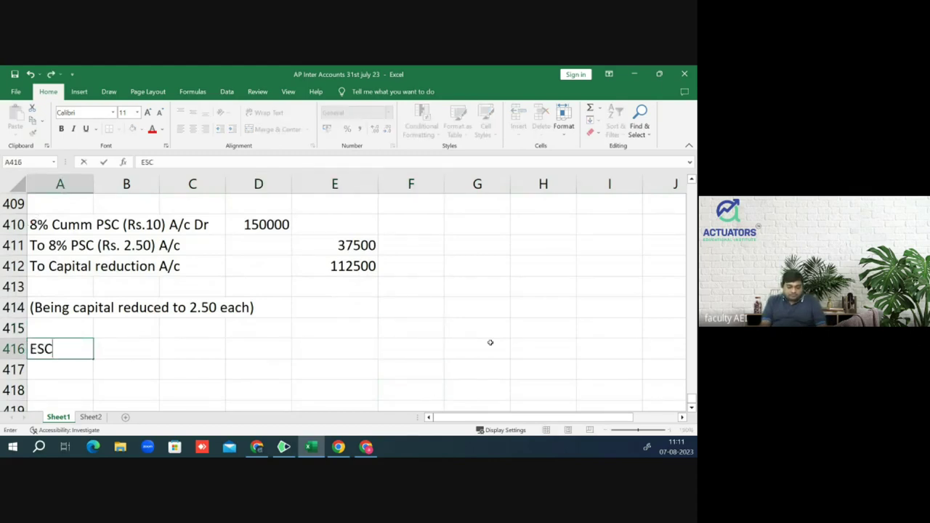
{"action": "type", "text": " (Rs"}
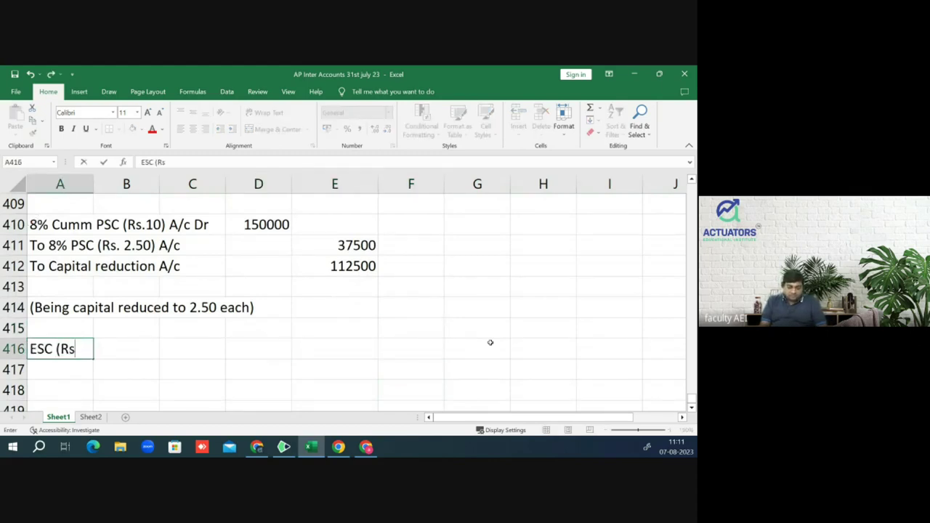
{"action": "type", "text": ". 10) A/cv"}
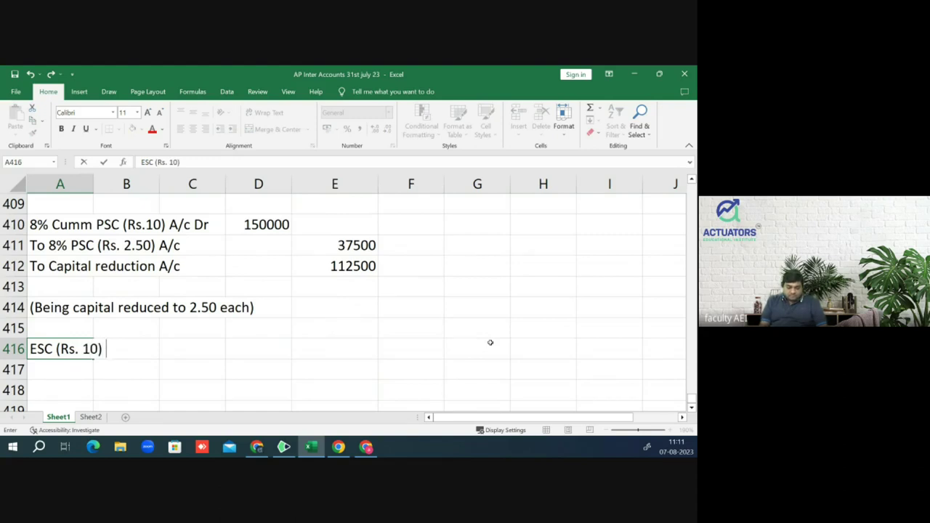
{"action": "type", "text": " Dr"}
{"action": "key", "text": "BackSpace"}
{"action": "key", "text": "BackSpace"}
{"action": "key", "text": "BackSpace"}
{"action": "type", "text": "Dr"}
{"action": "key", "text": "Return"}
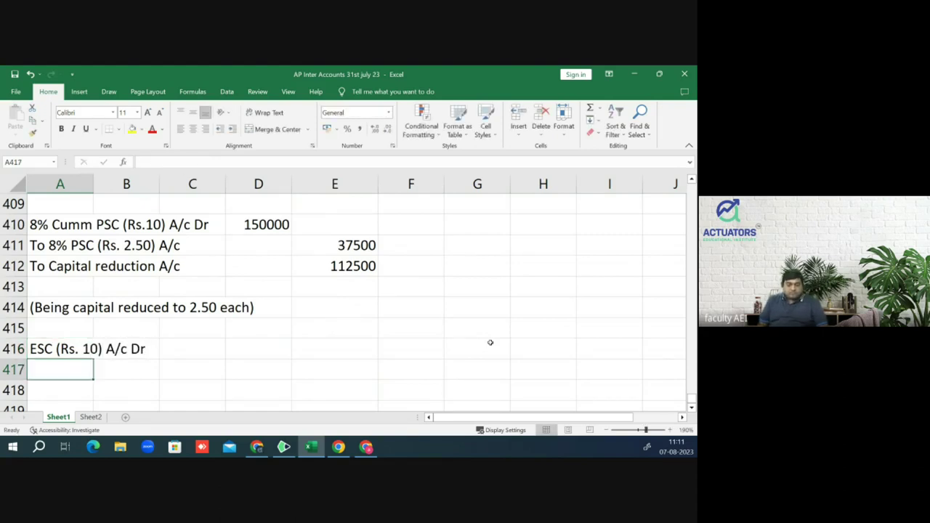
Step: Enter 200000 as the debit amount for the ESC (Rs. 10) account in D416
{"action": "key", "text": "Up"}
{"action": "key", "text": "Right"}
{"action": "key", "text": "Right"}
{"action": "key", "text": "Right"}
{"action": "type", "text": "200000"}
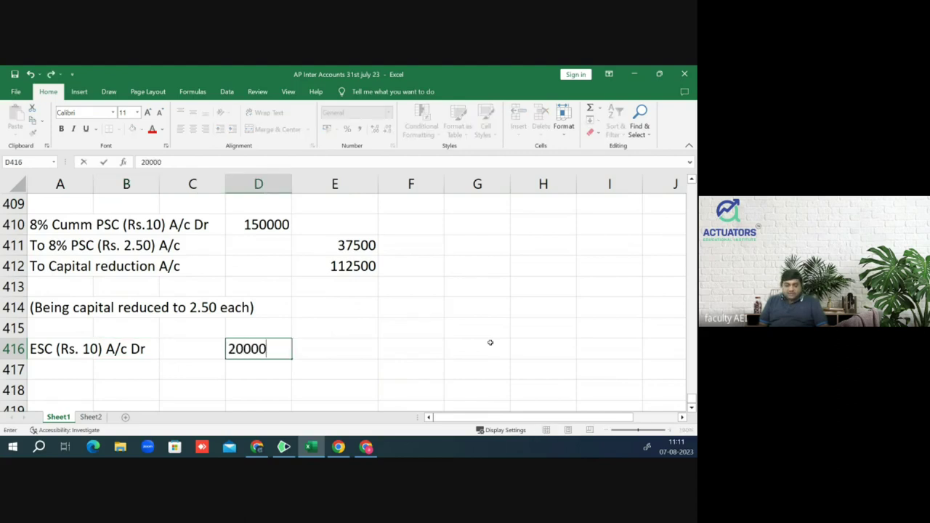
{"action": "key", "text": "Return"}
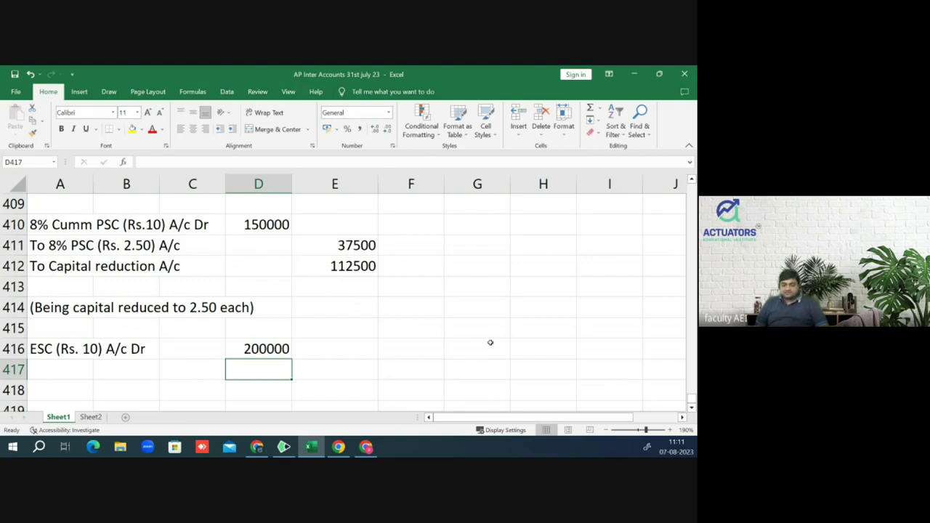
Step: Write the credit line "To ESC Capital A/c" in A417
{"action": "key", "text": "Left"}
{"action": "key", "text": "Left"}
{"action": "key", "text": "Left"}
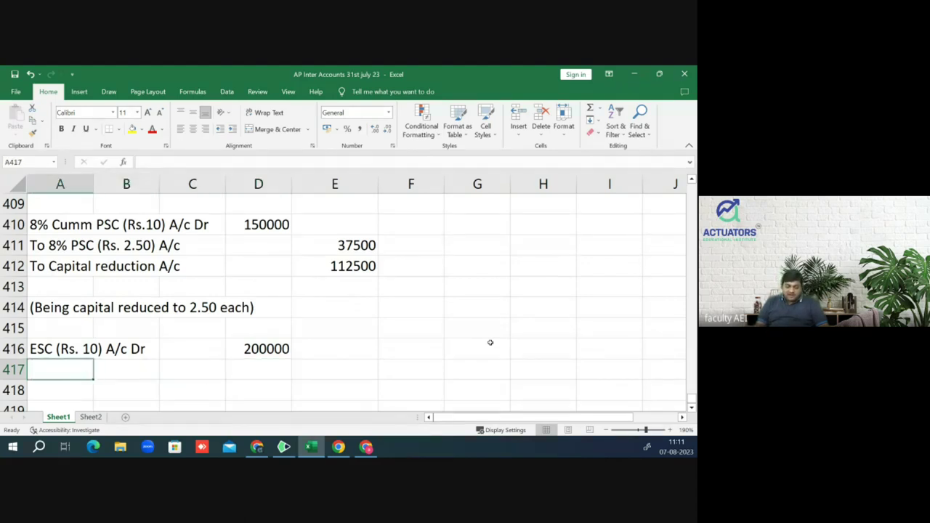
{"action": "type", "text": "To ESC"}
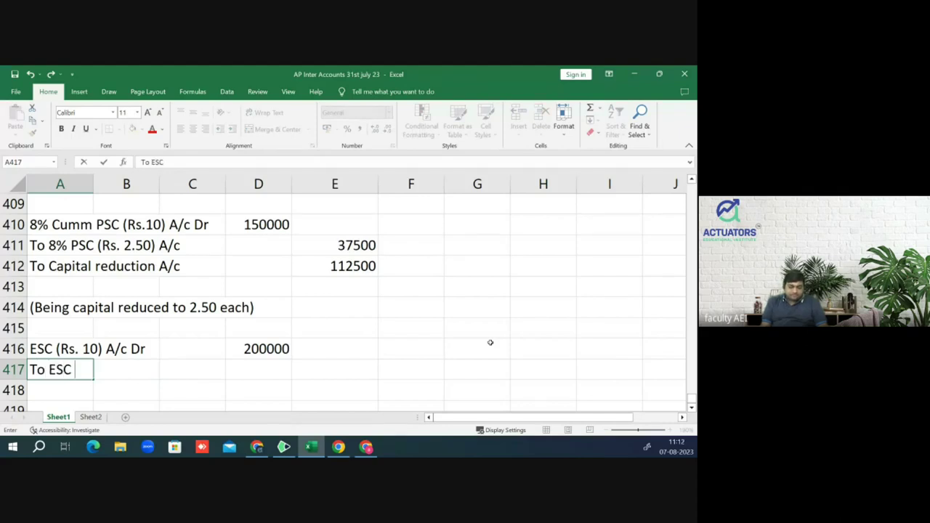
{"action": "type", "text": " Cap"}
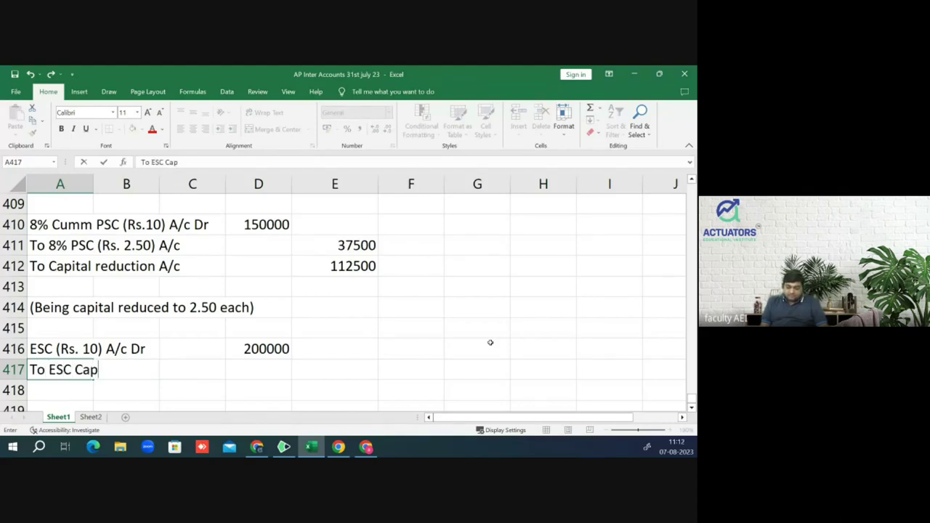
{"action": "type", "text": "ital A/c"}
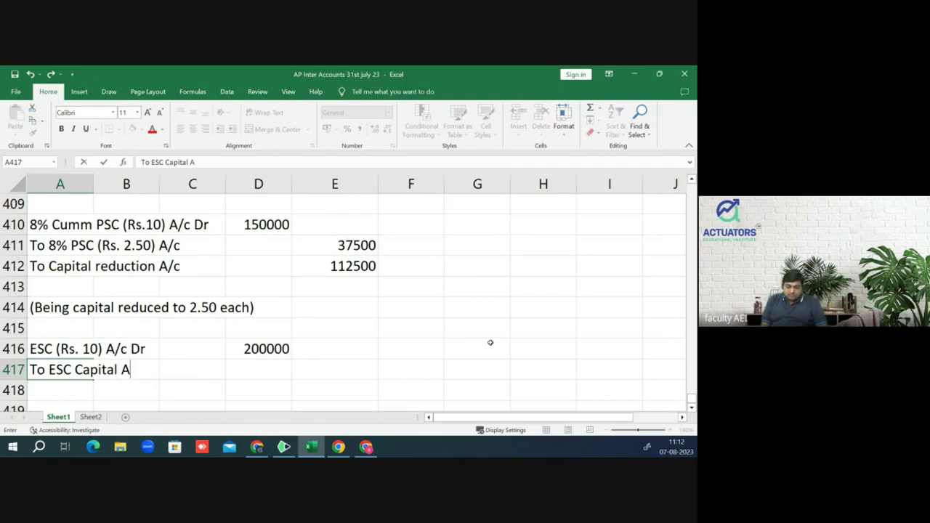
{"action": "key", "text": "Return"}
Step: Insert "(Rs. 1)" before "A/c" in A417 so the credit line reads "To ESC Capital (Rs. 1) A/c"
{"action": "key", "text": "Up"}
{"action": "key", "text": "Right"}
{"action": "key", "text": "Right"}
{"action": "key", "text": "Right"}
{"action": "key", "text": "Right"}
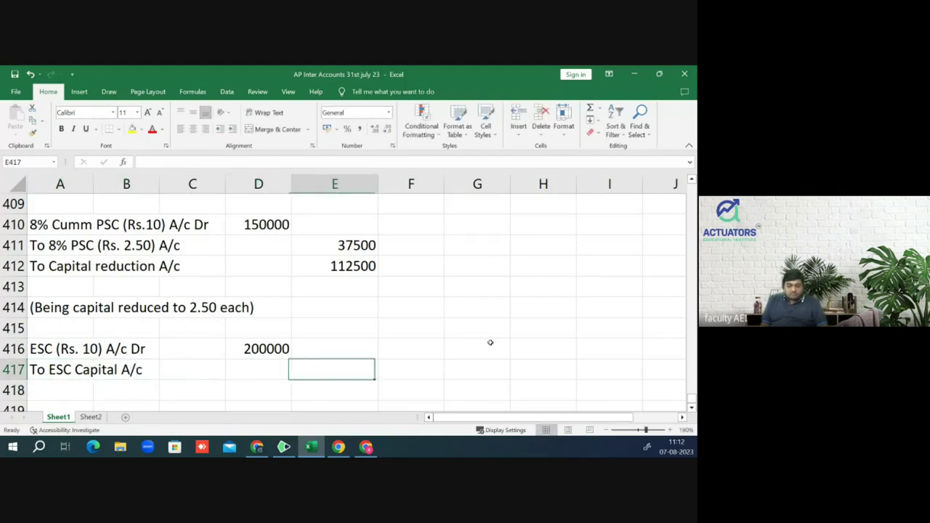
{"action": "key", "text": "Left"}
{"action": "key", "text": "Left"}
{"action": "key", "text": "Left"}
{"action": "key", "text": "Left"}
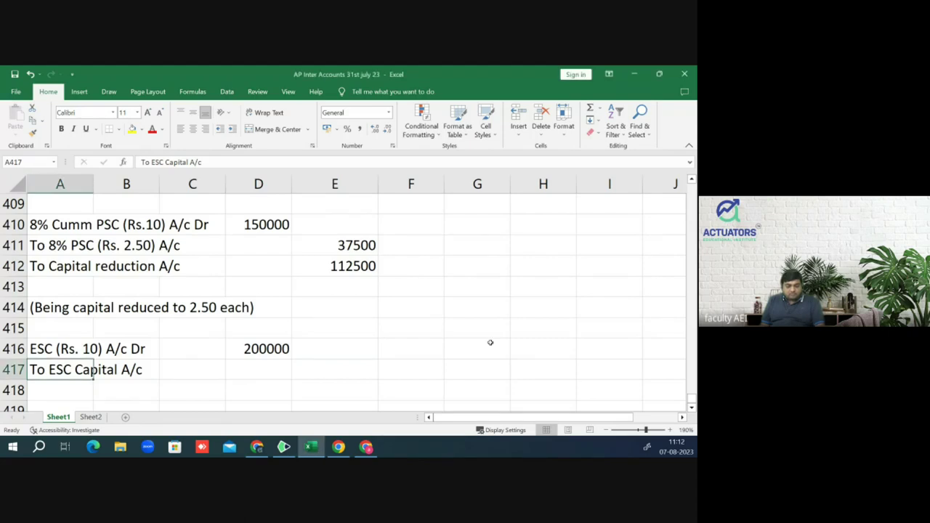
{"action": "key", "text": "F2"}
{"action": "type", "text": "(Rs"}
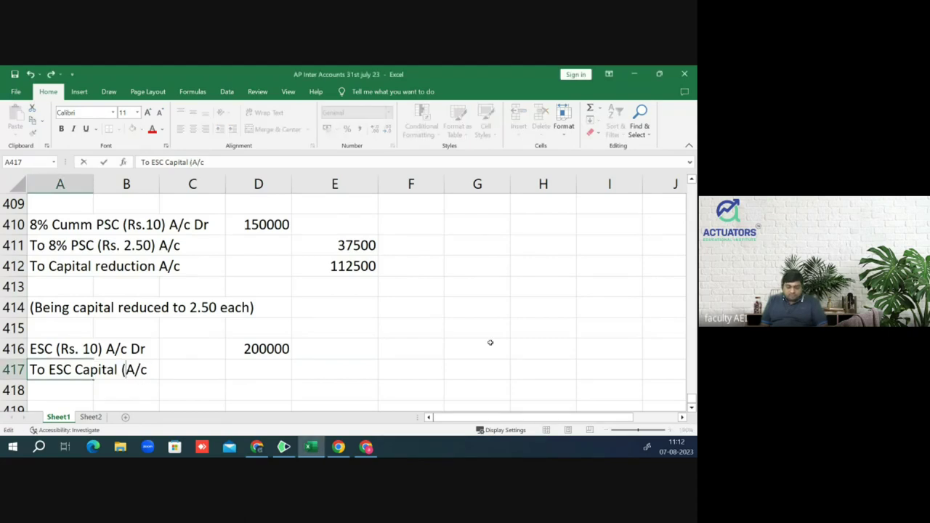
{"action": "type", "text": ". 1)"}
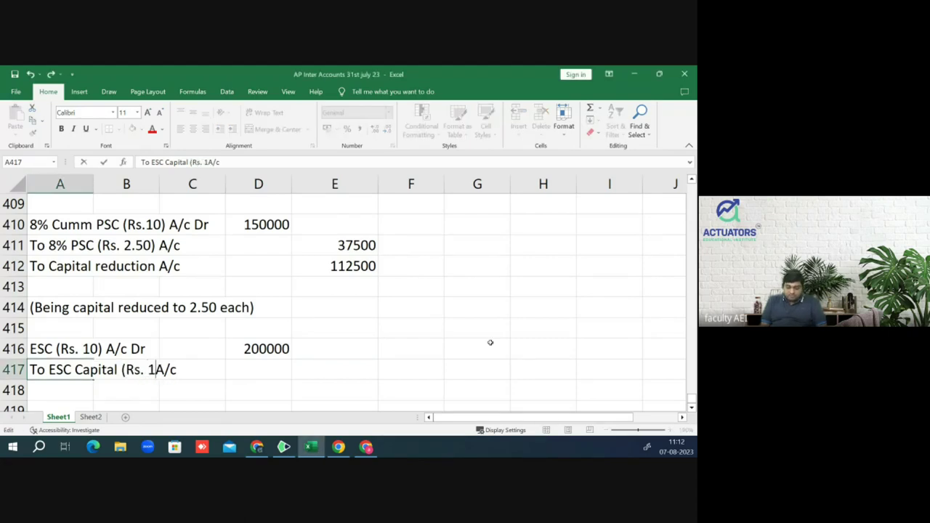
{"action": "key", "text": "Return"}
Step: Enter the credit amounts 20000 in E417 and 180000 in E418 for the ESC entry
{"action": "key", "text": "Up"}
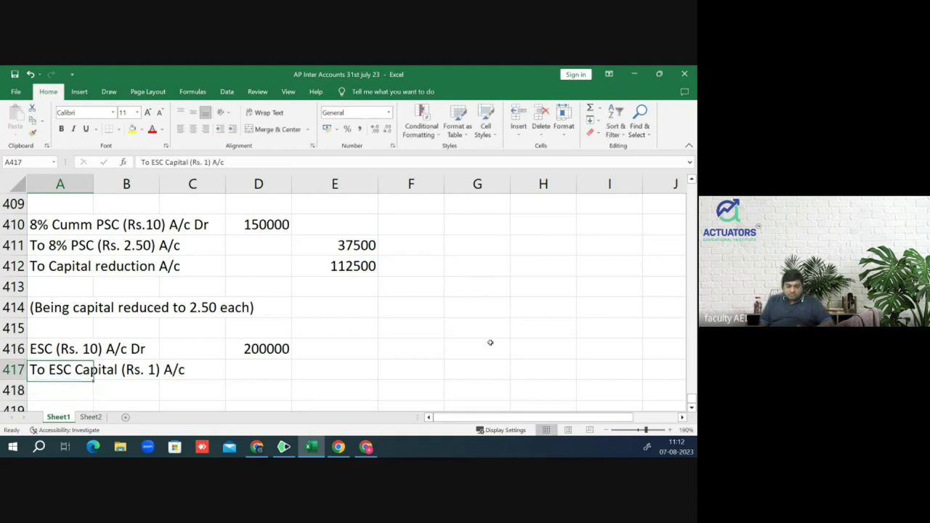
{"action": "key", "text": "Right"}
{"action": "key", "text": "Right"}
{"action": "key", "text": "Right"}
{"action": "key", "text": "Right"}
{"action": "type", "text": "20000"}
{"action": "key", "text": "Return"}
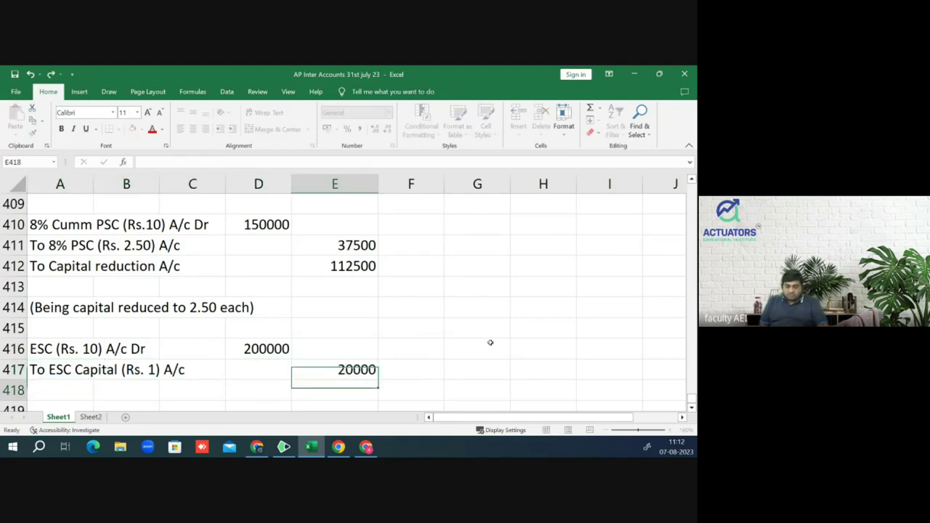
{"action": "type", "text": "180000"}
{"action": "key", "text": "Return"}
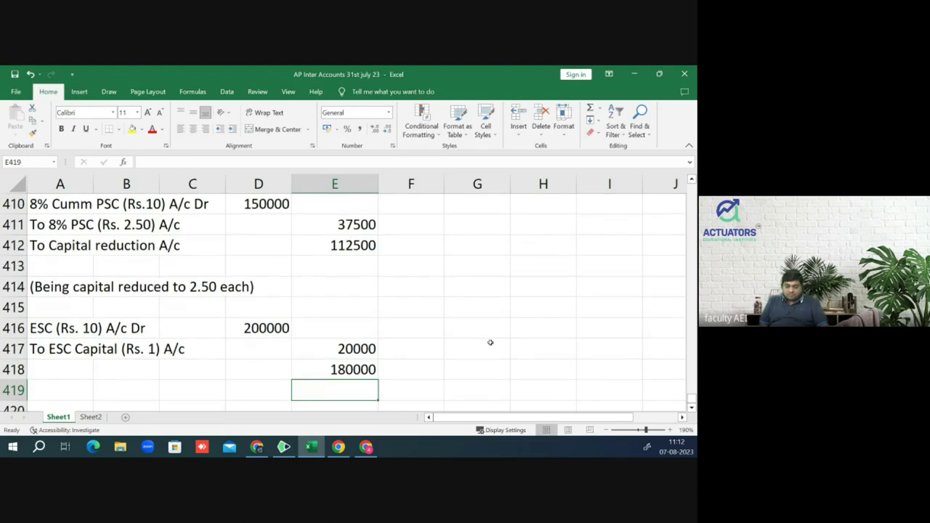
Step: Copy the credit line "To Capital reduction A/c" from A412 into A418 of the ESC entry
{"action": "key", "text": "Up"}
{"action": "key", "text": "Left"}
{"action": "key", "text": "Left"}
{"action": "key", "text": "Up"}
{"action": "key", "text": "Left"}
{"action": "key", "text": "Left"}
{"action": "key", "text": "Up"}
{"action": "key", "text": "Up"}
{"action": "key", "text": "Up"}
{"action": "key", "text": "Up"}
{"action": "key", "text": "Up"}
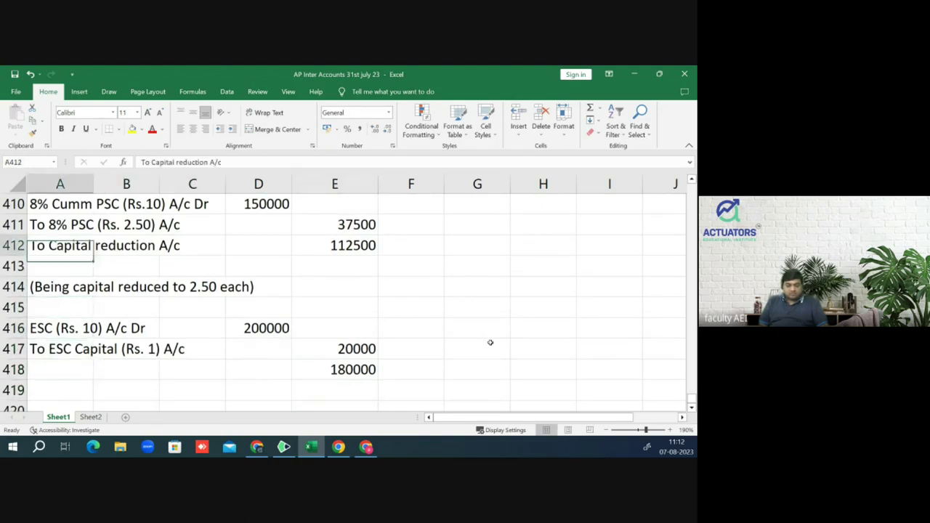
{"action": "key", "text": "ctrl+c"}
{"action": "key", "text": "Down"}
{"action": "key", "text": "Down"}
{"action": "key", "text": "Down"}
{"action": "key", "text": "Down"}
{"action": "key", "text": "Down"}
{"action": "key", "text": "Down"}
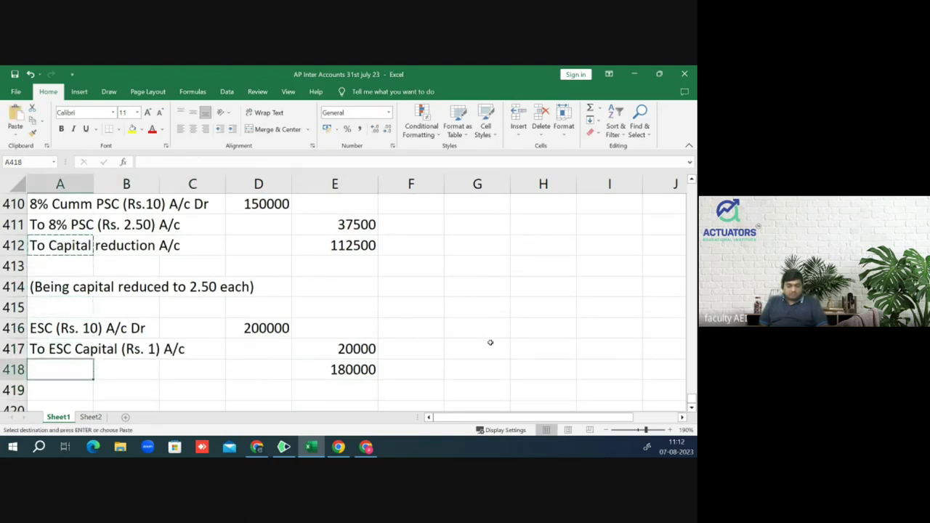
{"action": "key", "text": "Return"}
Step: Write the narration "(Being Equity shares reduced to Rs. 1 each)" in A420
{"action": "key", "text": "Down"}
{"action": "key", "text": "Down"}
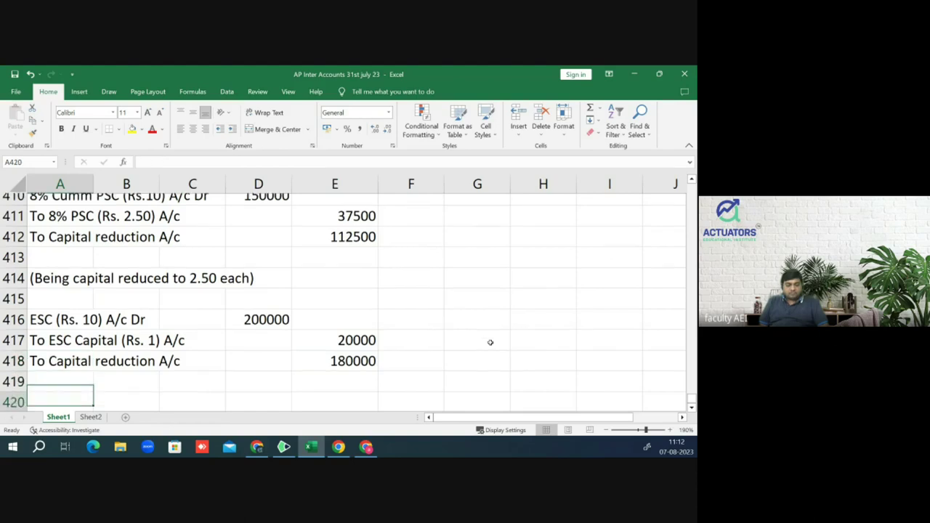
{"action": "type", "text": "("}
{"action": "type", "text": "eing "}
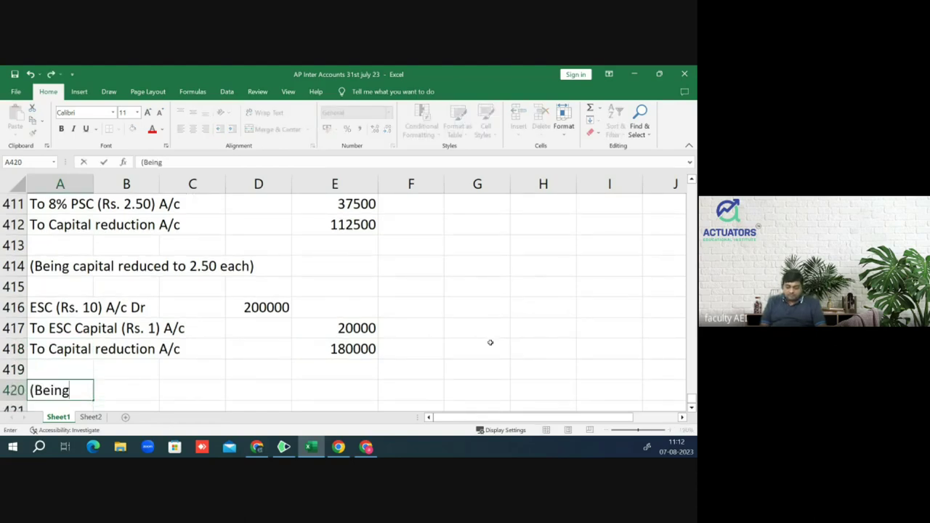
{"action": "type", "text": "Equoity"}
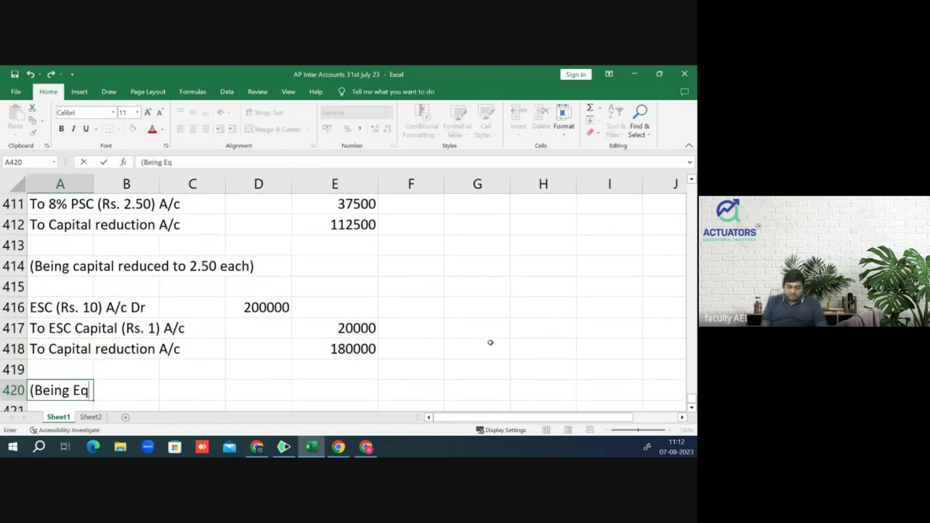
{"action": "key", "text": "BackSpace"}
{"action": "key", "text": "BackSpace"}
{"action": "key", "text": "BackSpace"}
{"action": "key", "text": "BackSpace"}
{"action": "key", "text": "BackSpace"}
{"action": "type", "text": "uity sg"}
{"action": "key", "text": "BackSpace"}
{"action": "type", "text": "hares reduce"}
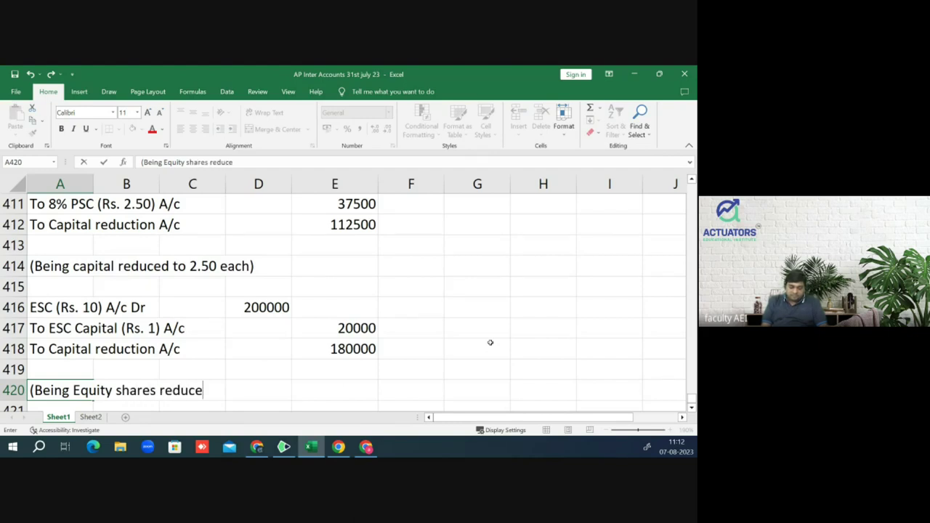
{"action": "type", "text": "d to Rs. 1 each)"}
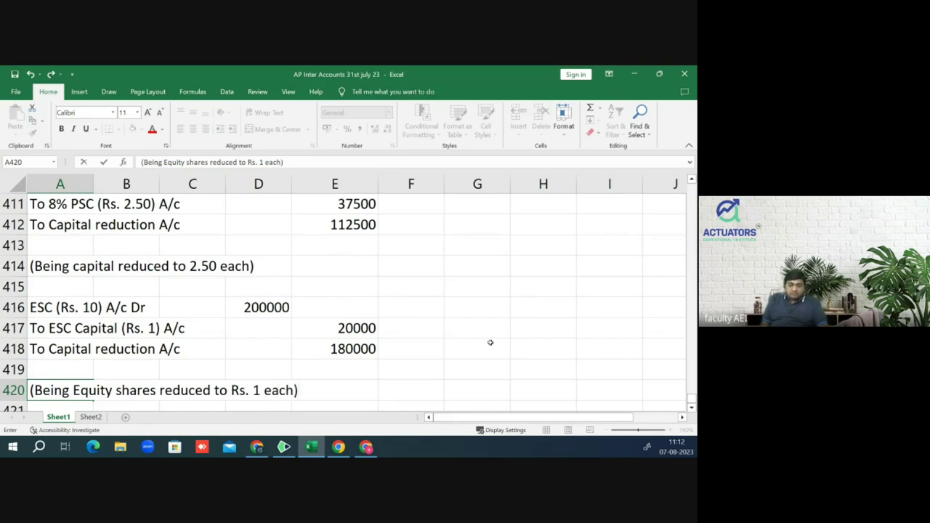
{"action": "key", "text": "Return"}
Step: Switch to the textbook PDF and sketch a red rectangle above the "ADVANCED ACCOUNTING" heading on page 42
{"action": "key", "text": "alt+Tab"}
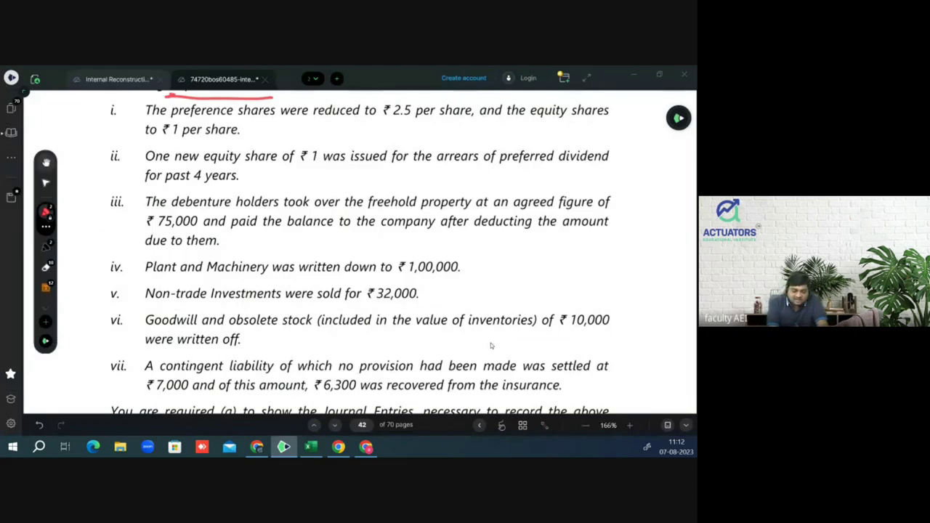
{"action": "scroll", "coordinate": [491, 345], "scroll_direction": "up", "scroll_amount": 6}
{"action": "scroll", "coordinate": [491, 346], "scroll_direction": "down", "scroll_amount": 3}
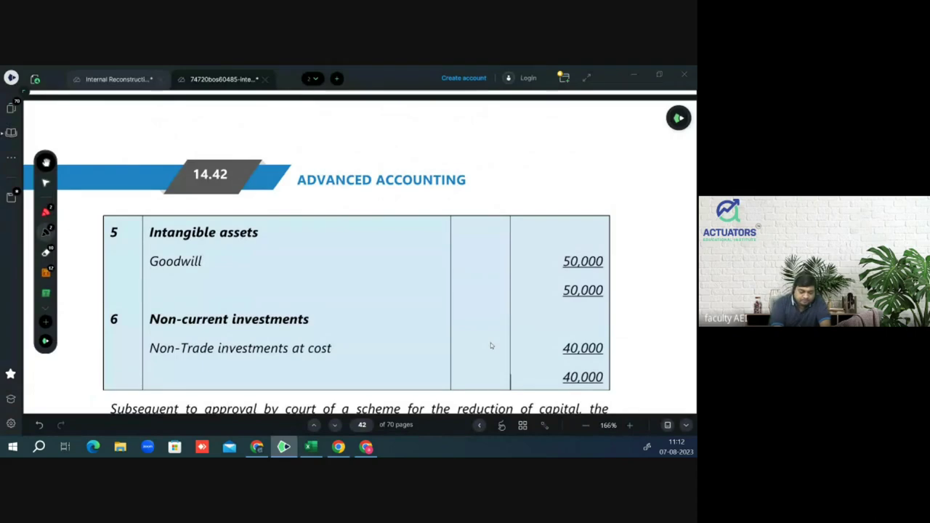
{"action": "left_click", "coordinate": [46, 211]}
{"action": "mouse_move", "coordinate": [396, 110]}
{"action": "left_mouse_down"}
{"action": "mouse_move", "coordinate": [396, 162]}
{"action": "mouse_move", "coordinate": [464, 110]}
{"action": "mouse_move", "coordinate": [462, 145]}
{"action": "left_mouse_up"}
{"action": "mouse_move", "coordinate": [397, 107]}
{"action": "left_mouse_down"}
{"action": "mouse_move", "coordinate": [395, 164]}
{"action": "mouse_move", "coordinate": [463, 163]}
{"action": "left_mouse_up"}
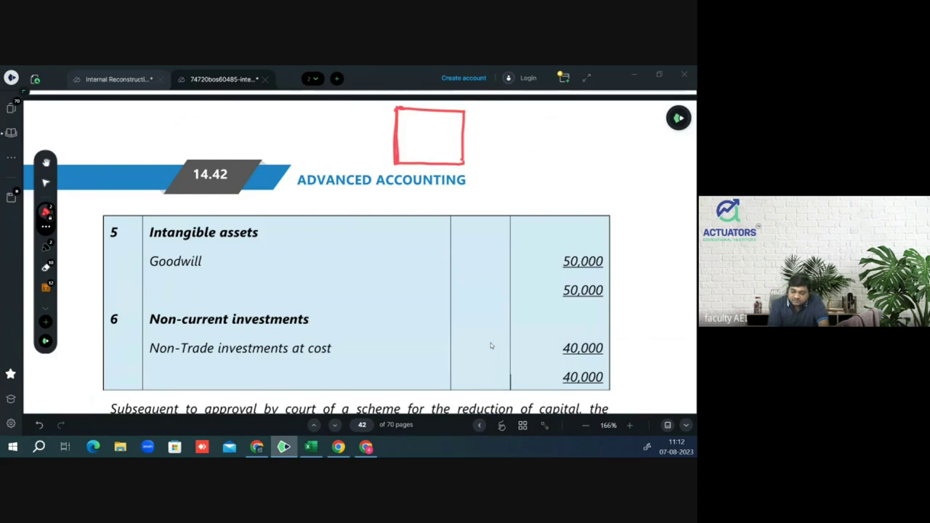
{"action": "left_click_drag", "start_coordinate": [398, 106], "coordinate": [465, 104]}
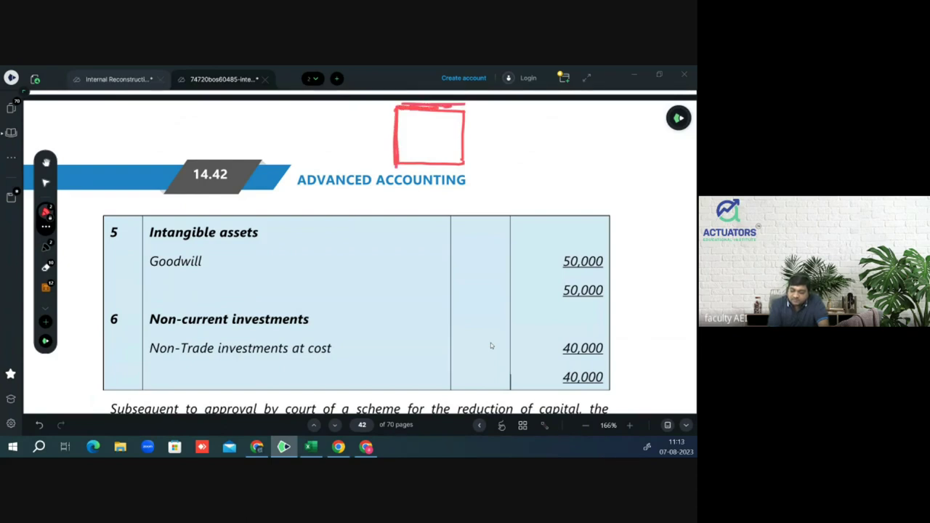
{"action": "left_click_drag", "start_coordinate": [398, 166], "coordinate": [459, 167]}
{"action": "left_click", "coordinate": [45, 231]}
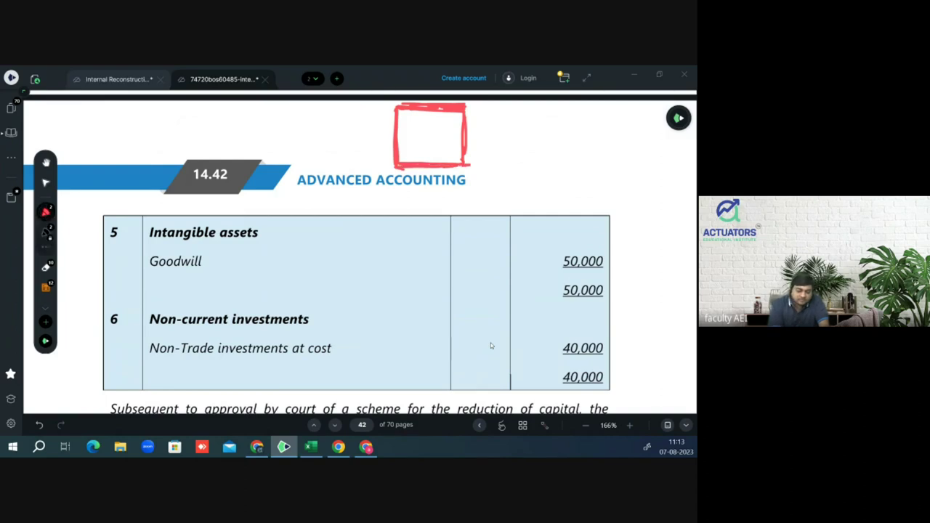
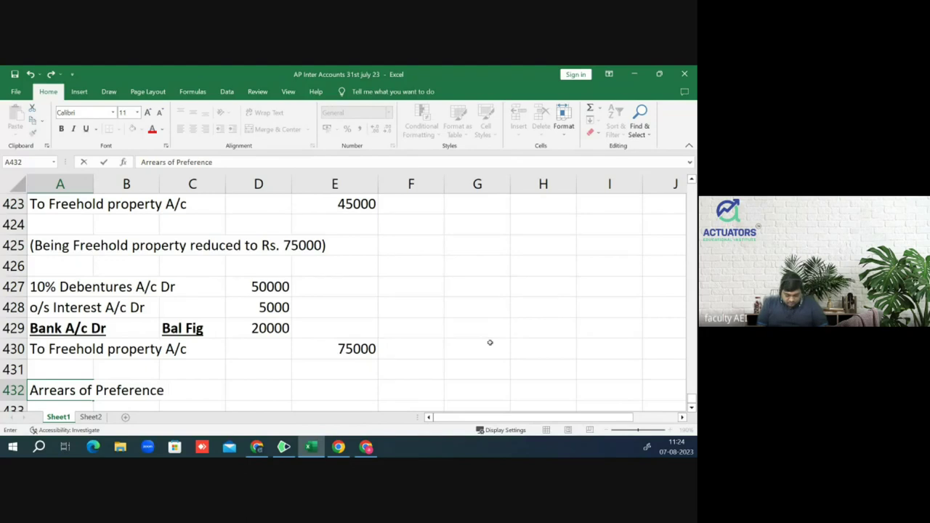
Step: Complete the line in A432 as "Arrears of Preference Dividend = 150000*8%*4 = Rs. 48000"
{"action": "type", "text": "= "}
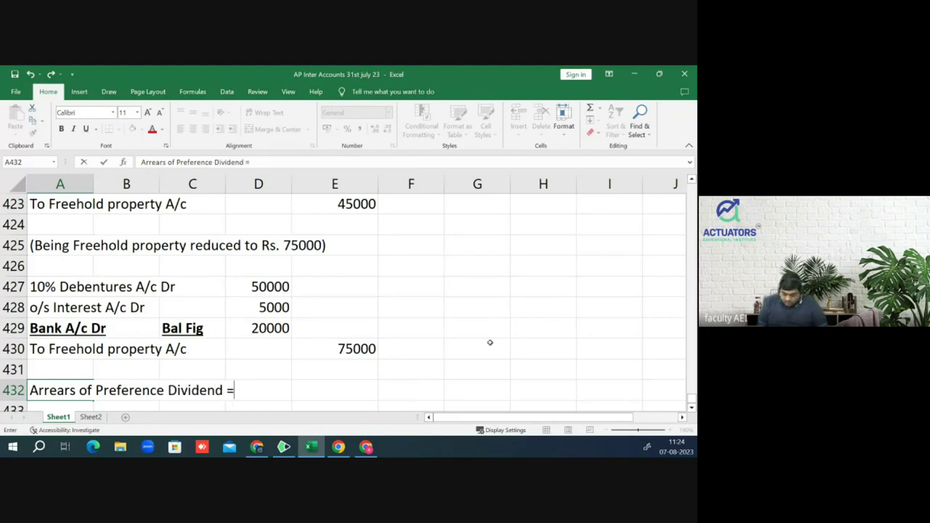
{"action": "type", "text": "15"}
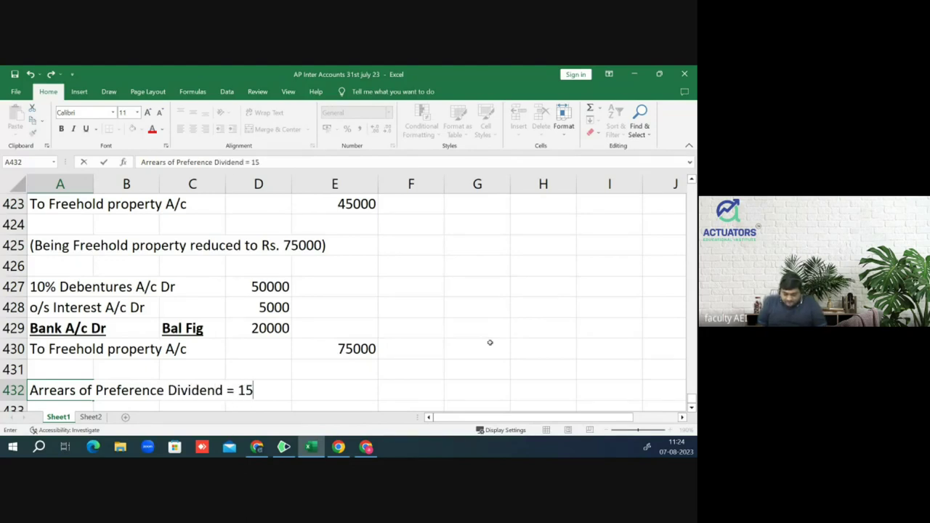
{"action": "type", "text": "0000*"}
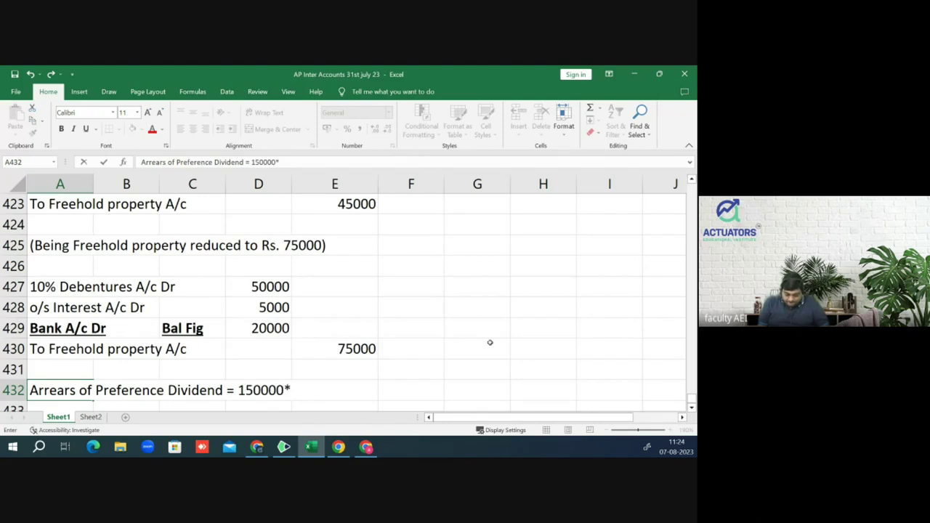
{"action": "type", "text": "8%*4 = Rs. 48000"}
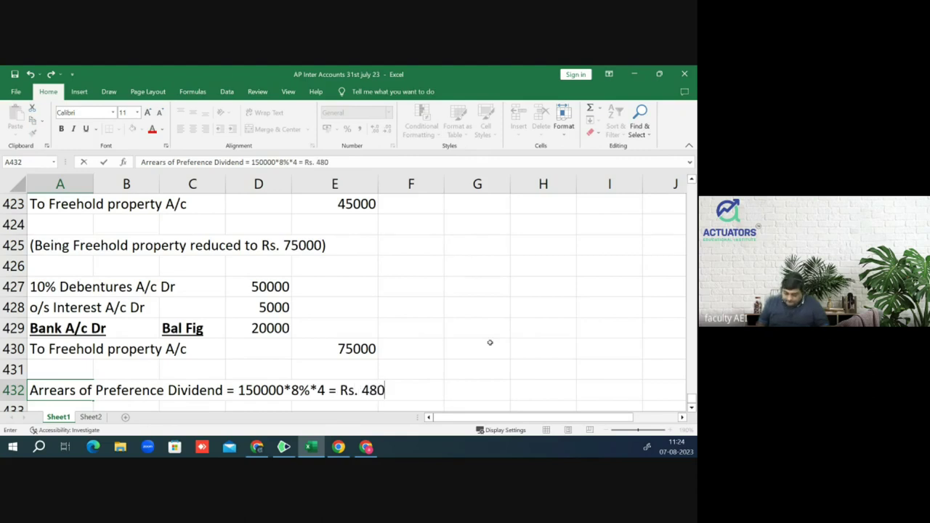
{"action": "key", "text": "Return"}
Step: Make the arrears of preference dividend line in A432 bold and underlined
{"action": "key", "text": "Up"}
{"action": "key", "text": "ctrl+b"}
{"action": "key", "text": "ctrl+u"}
Step: Write the note "to be settled by issuing 48000 eshares of Rs. 1 each" in A433
{"action": "key", "text": "Down"}
{"action": "key", "text": "Down"}
{"action": "key", "text": "Down"}
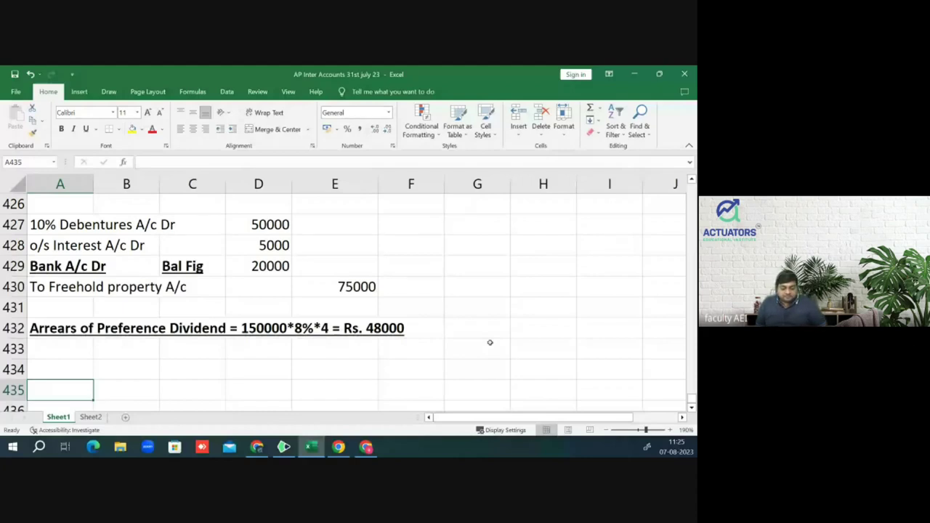
{"action": "key", "text": "Down"}
{"action": "key", "text": "Down"}
{"action": "key", "text": "Down"}
{"action": "key", "text": "Down"}
{"action": "key", "text": "Down"}
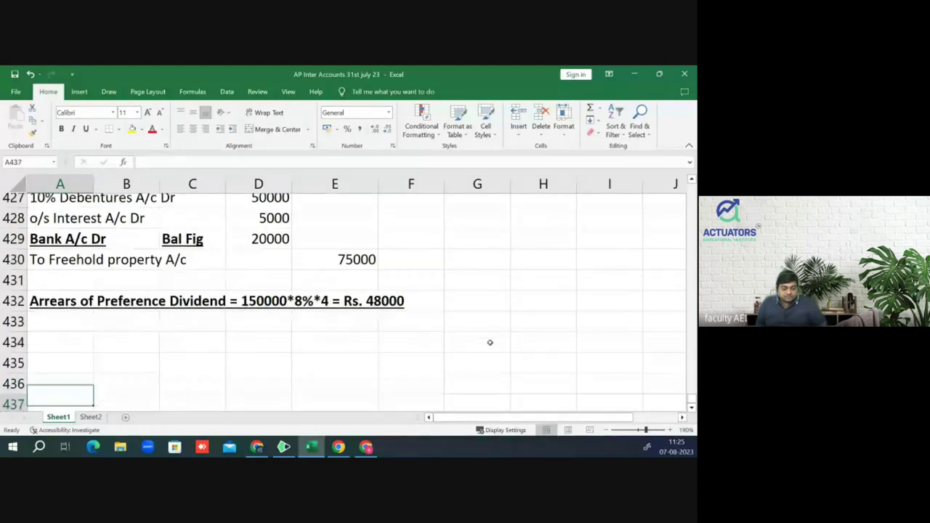
{"action": "key", "text": "Up"}
{"action": "key", "text": "Up"}
{"action": "key", "text": "Up"}
{"action": "key", "text": "Up"}
{"action": "key", "text": "Up"}
{"action": "key", "text": "Up"}
{"action": "key", "text": "Up"}
{"action": "key", "text": "Up"}
{"action": "key", "text": "Up"}
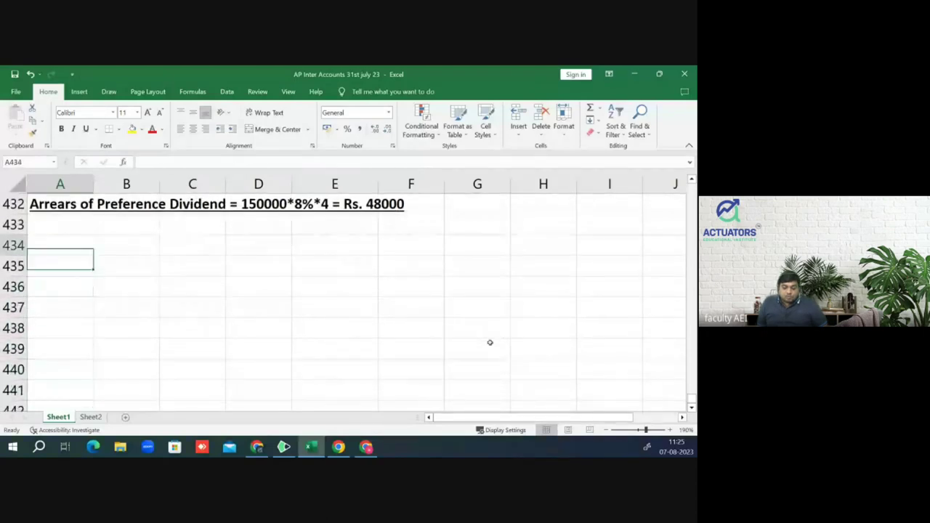
{"action": "key", "text": "Down"}
{"action": "key", "text": "Down"}
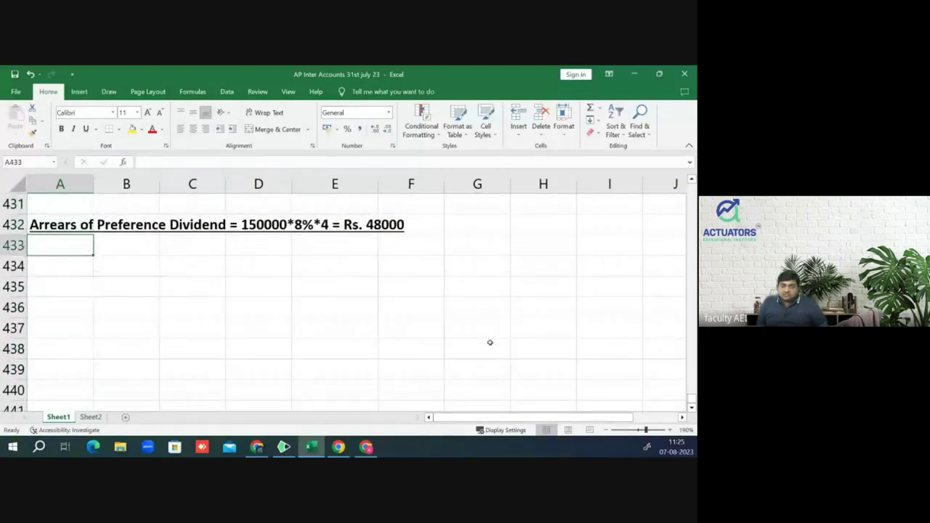
{"action": "type", "text": "to be "}
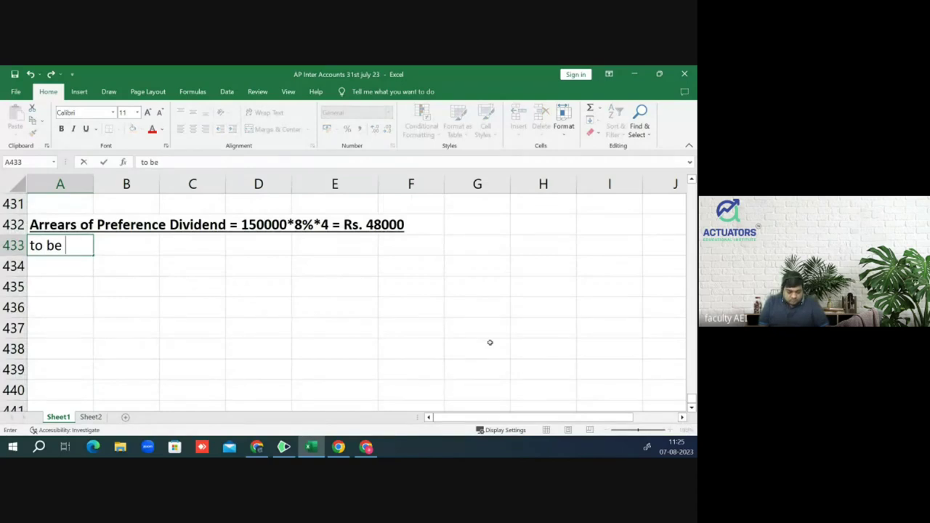
{"action": "type", "text": "settled "}
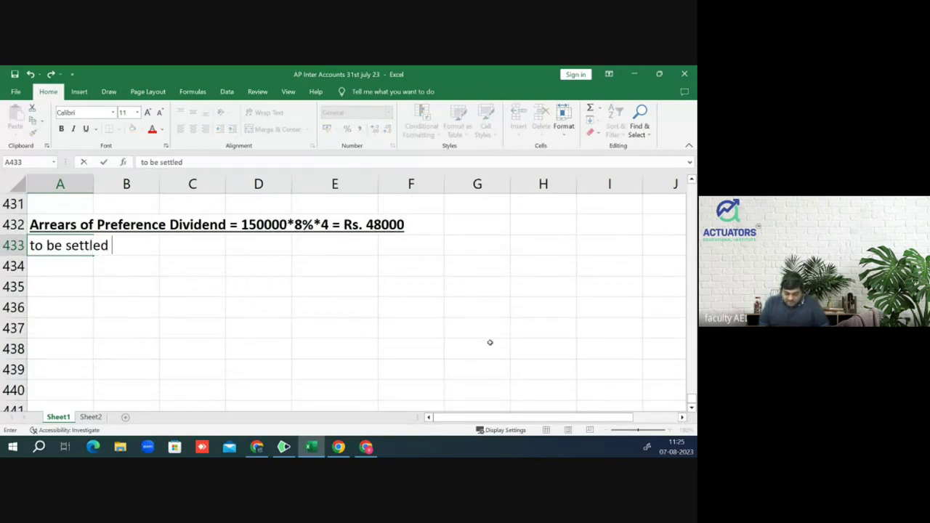
{"action": "type", "text": "by issui"}
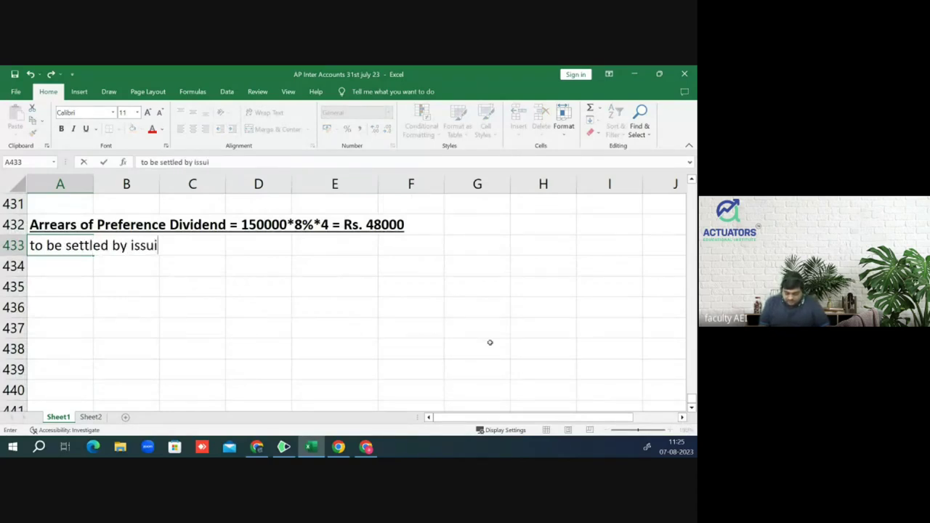
{"action": "type", "text": "ng 48000 "}
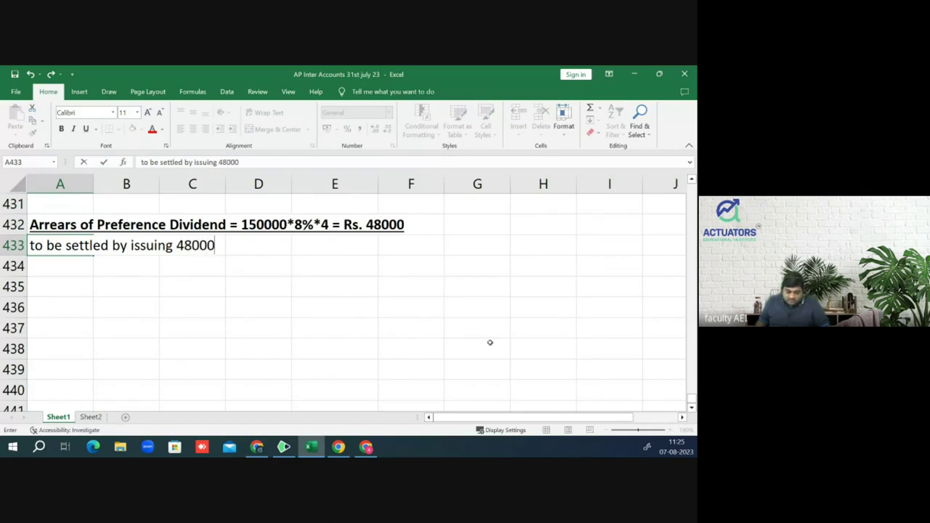
{"action": "type", "text": "eshares"}
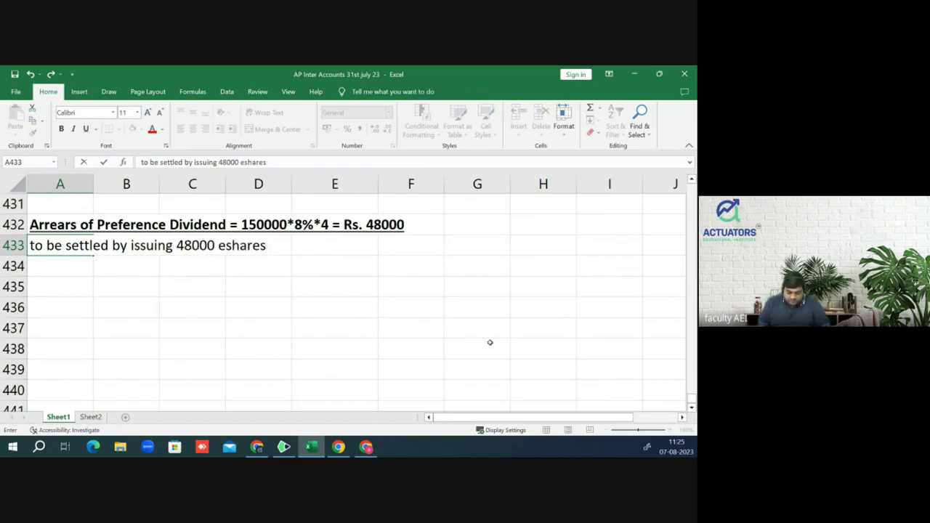
{"action": "type", "text": " of Rs"}
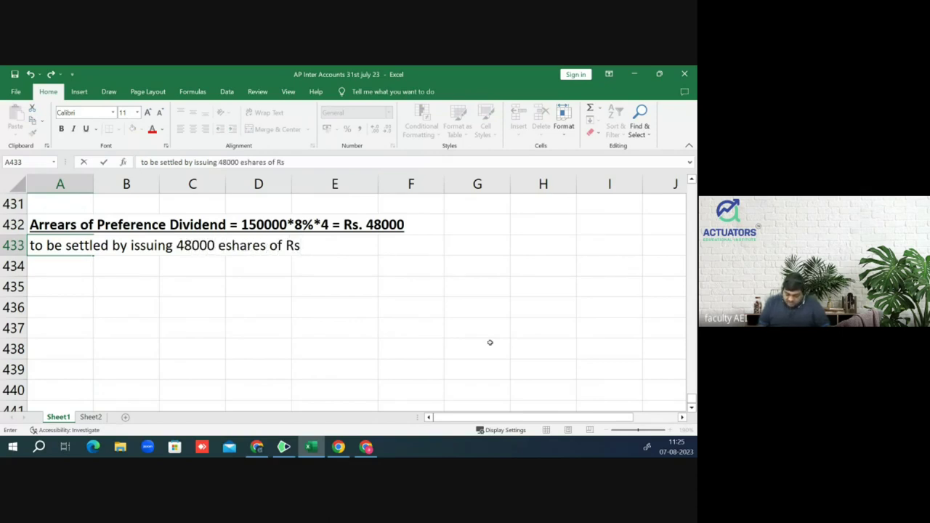
{"action": "type", "text": ". 1 each"}
{"action": "key", "text": "Return"}
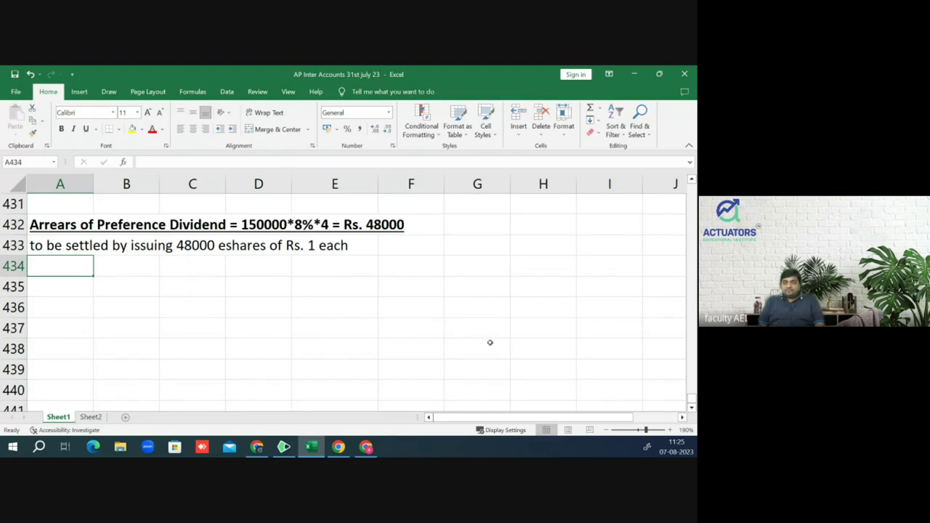
Step: Write the debit line "Capital Reduction A/c Dr" in A435
{"action": "key", "text": "Down"}
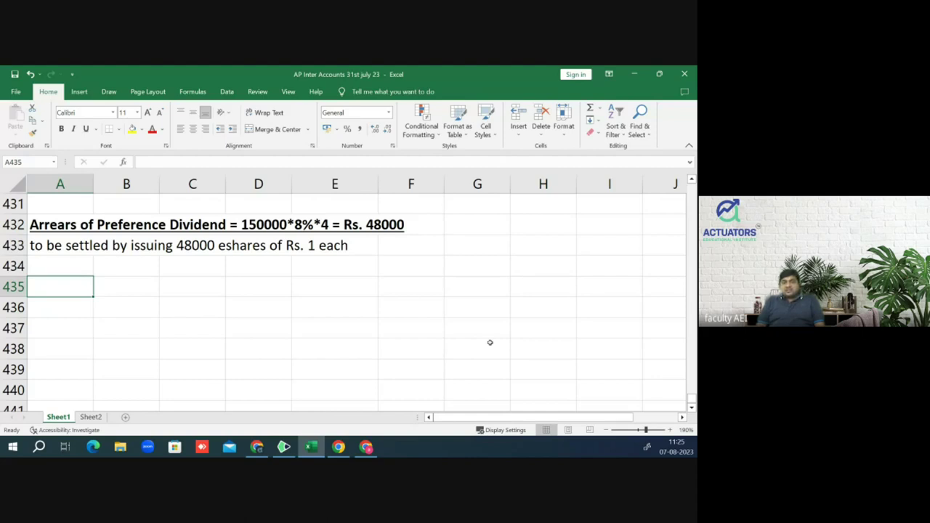
{"action": "type", "text": "Cap"}
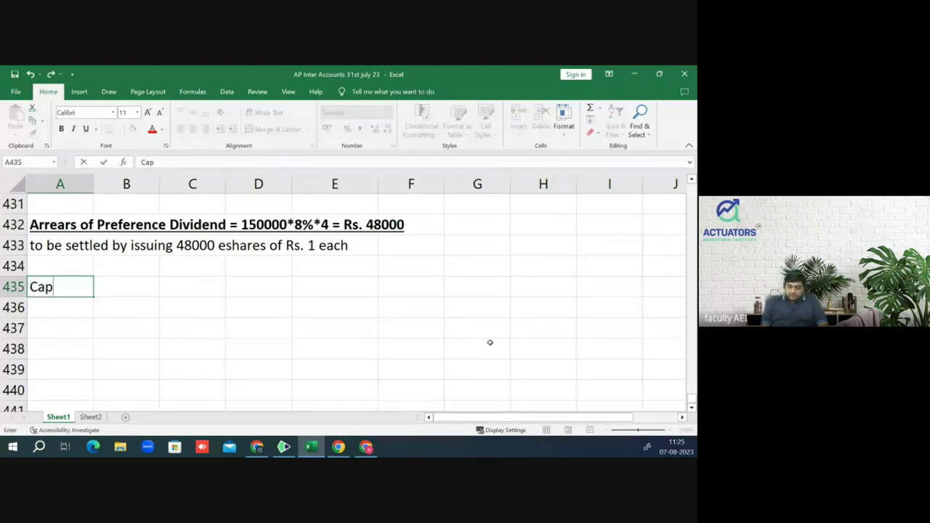
{"action": "type", "text": "ital Red"}
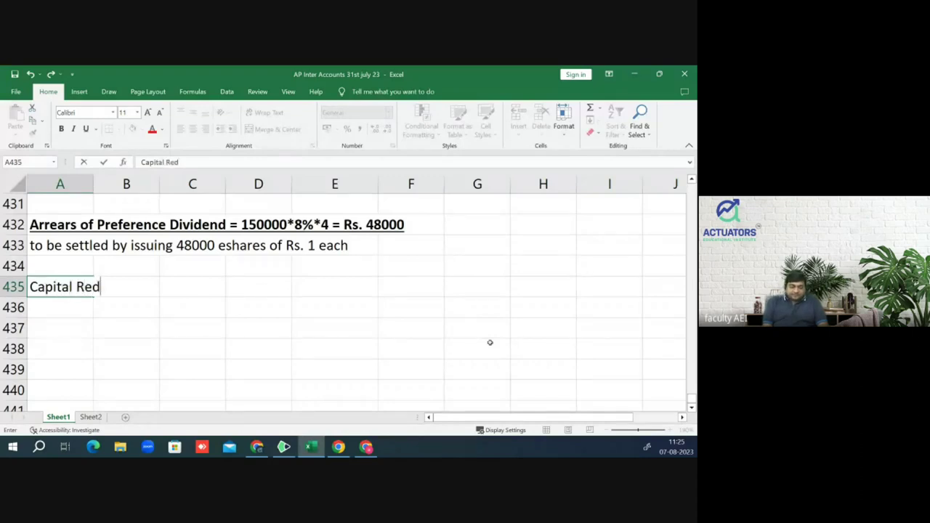
{"action": "type", "text": "uctio"}
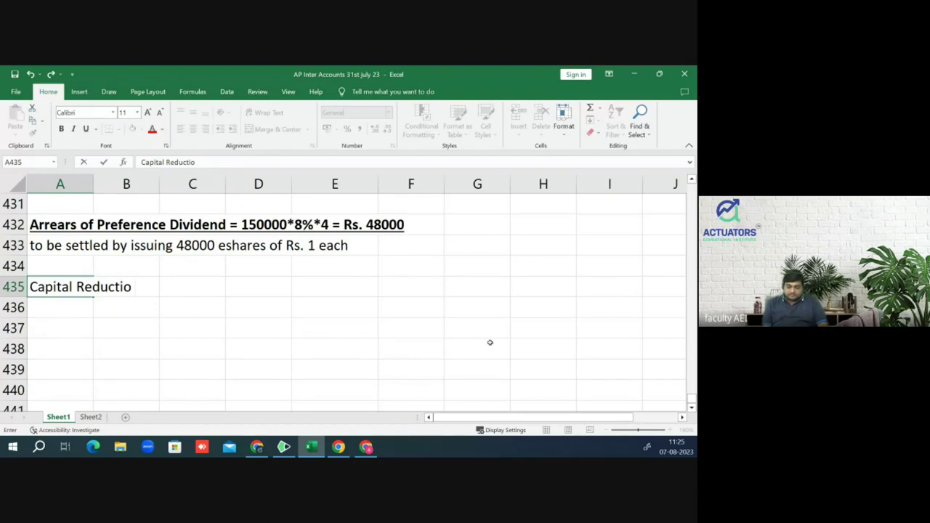
{"action": "type", "text": "n A/c Dr"}
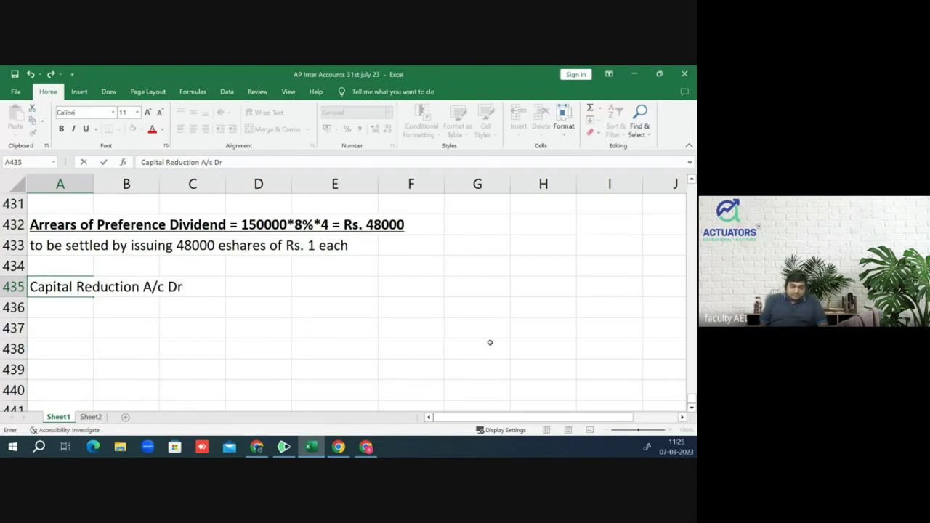
{"action": "key", "text": "Return"}
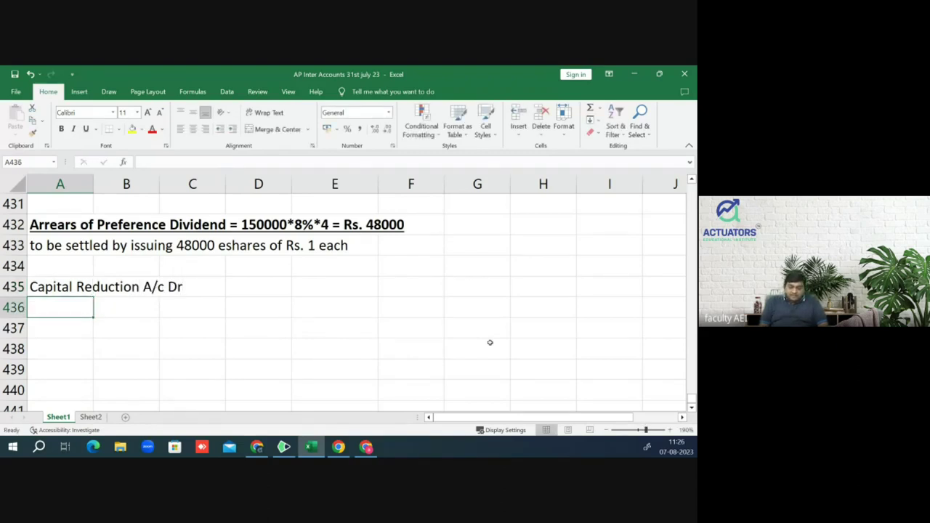
Step: Write the credit line "To Eshare Capital A/c" in A436
{"action": "type", "text": "To Es"}
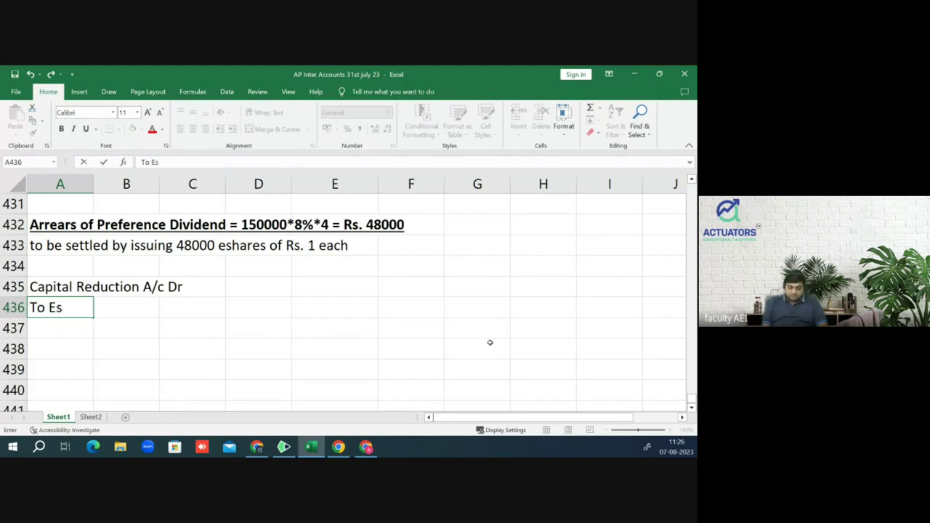
{"action": "key", "text": "BackSpace"}
{"action": "type", "text": "share Capit"}
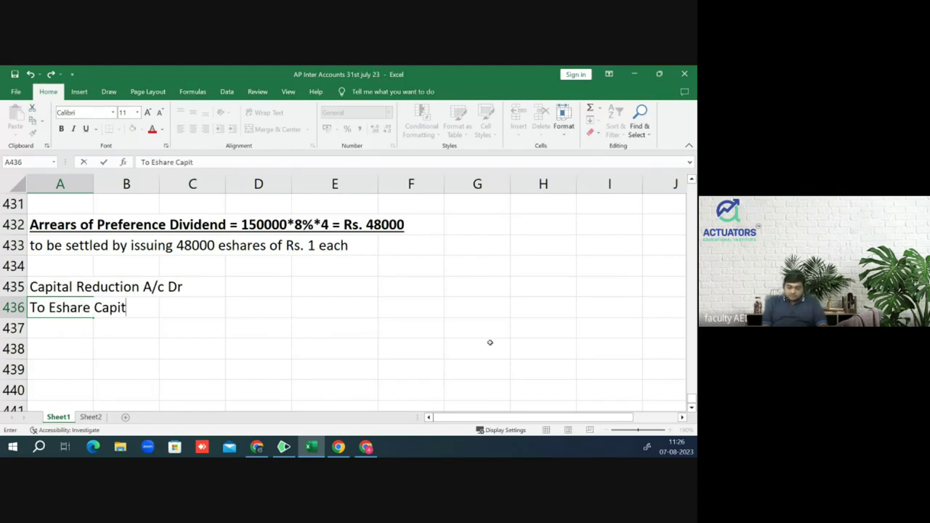
{"action": "type", "text": "al A/c"}
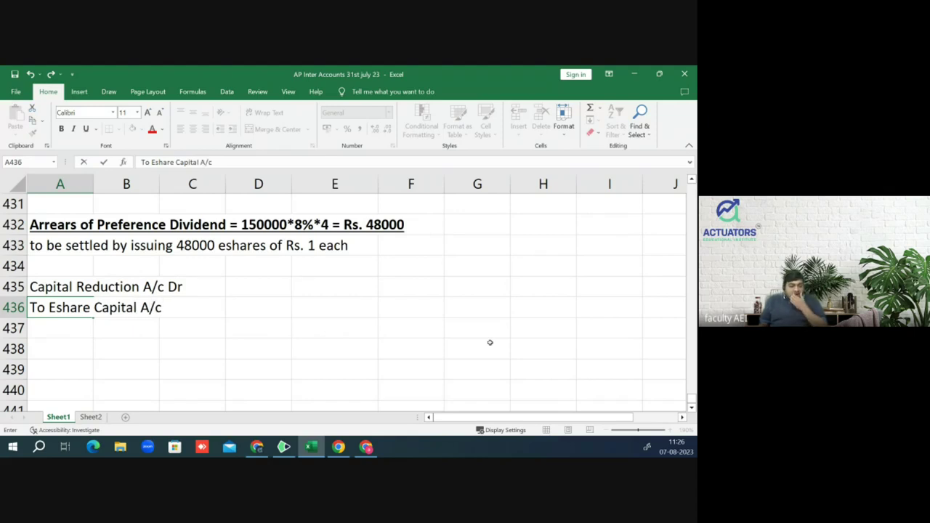
{"action": "key", "text": "Return"}
Step: Look back over the journal entries above the preference dividend arrears entry
{"action": "key", "text": "Up"}
{"action": "key", "text": "Up"}
{"action": "key", "text": "Right"}
{"action": "key", "text": "Right"}
{"action": "key", "text": "Right"}
{"action": "key", "text": "Up"}
{"action": "key", "text": "Up"}
{"action": "key", "text": "Up"}
{"action": "key", "text": "Up"}
{"action": "key", "text": "Up"}
{"action": "key", "text": "Up"}
{"action": "key", "text": "Up"}
{"action": "key", "text": "Up"}
{"action": "key", "text": "Up"}
{"action": "key", "text": "Up"}
{"action": "key", "text": "Up"}
{"action": "key", "text": "Up"}
{"action": "key", "text": "Up"}
{"action": "key", "text": "Down"}
{"action": "key", "text": "Down"}
{"action": "key", "text": "Down"}
{"action": "key", "text": "Down"}
{"action": "key", "text": "Down"}
{"action": "key", "text": "Down"}
{"action": "key", "text": "Down"}
{"action": "key", "text": "Down"}
{"action": "key", "text": "Down"}
{"action": "key", "text": "Down"}
{"action": "key", "text": "Down"}
{"action": "key", "text": "Down"}
{"action": "key", "text": "Down"}
{"action": "key", "text": "Down"}
{"action": "key", "text": "Down"}
{"action": "key", "text": "Down"}
{"action": "key", "text": "Down"}
Step: Enter 48000 as the debit amount in D435 and 48000 as the credit amount in E436
{"action": "key", "text": "Up"}
{"action": "key", "text": "Up"}
{"action": "key", "text": "Up"}
{"action": "key", "text": "Up"}
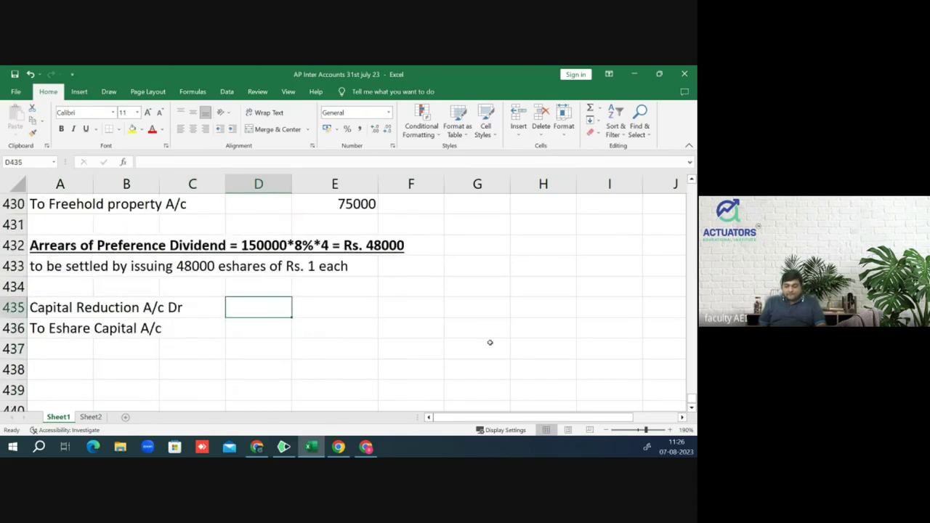
{"action": "type", "text": "48000"}
{"action": "key", "text": "Return"}
{"action": "key", "text": "Right"}
{"action": "type", "text": "48000"}
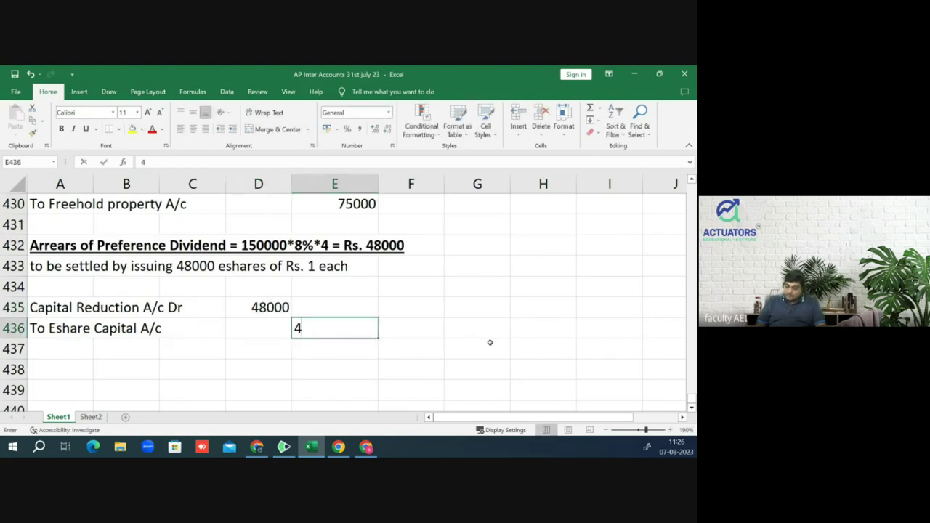
{"action": "key", "text": "Return"}
Step: Write the narration "(Being Shares issued)" in A438
{"action": "key", "text": "Down"}
{"action": "key", "text": "Left"}
{"action": "key", "text": "Left"}
{"action": "key", "text": "Left"}
{"action": "key", "text": "Left"}
{"action": "type", "text": "(Bein"}
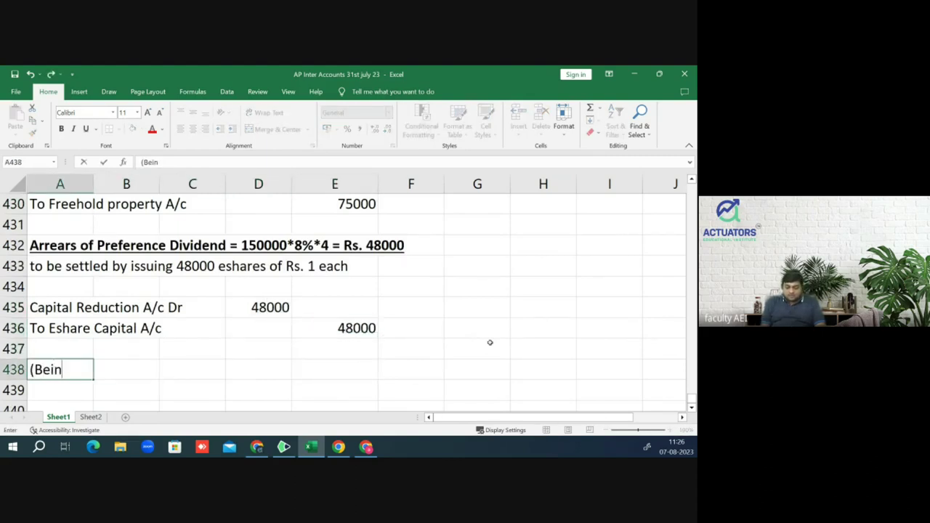
{"action": "type", "text": "g Shares "}
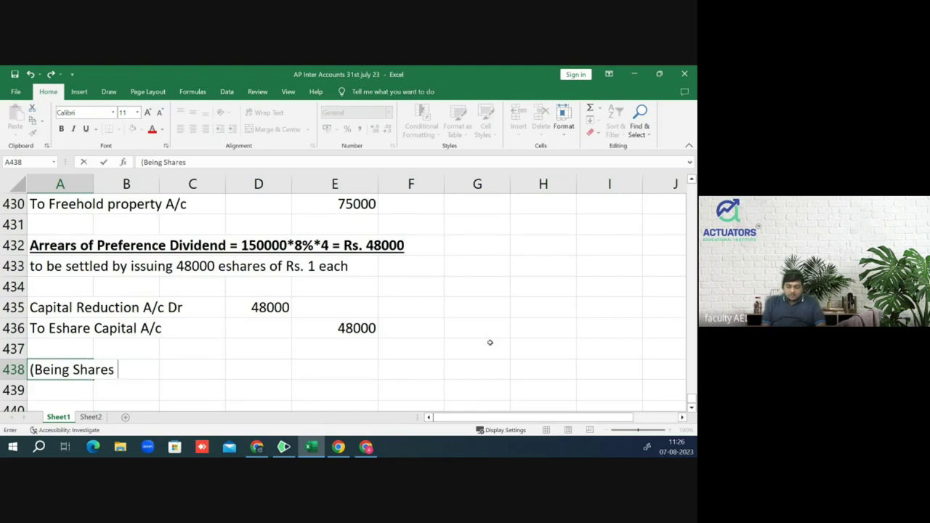
{"action": "type", "text": "issued)"}
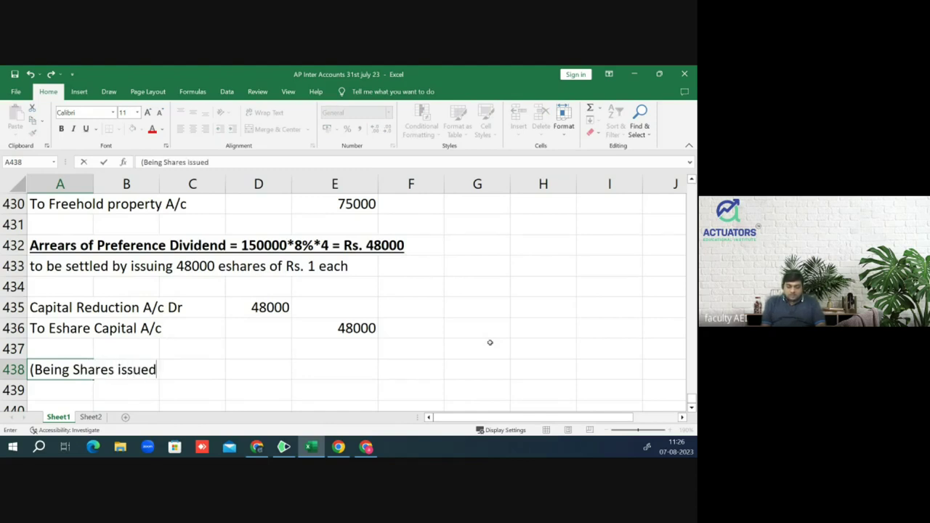
{"action": "key", "text": "Return"}
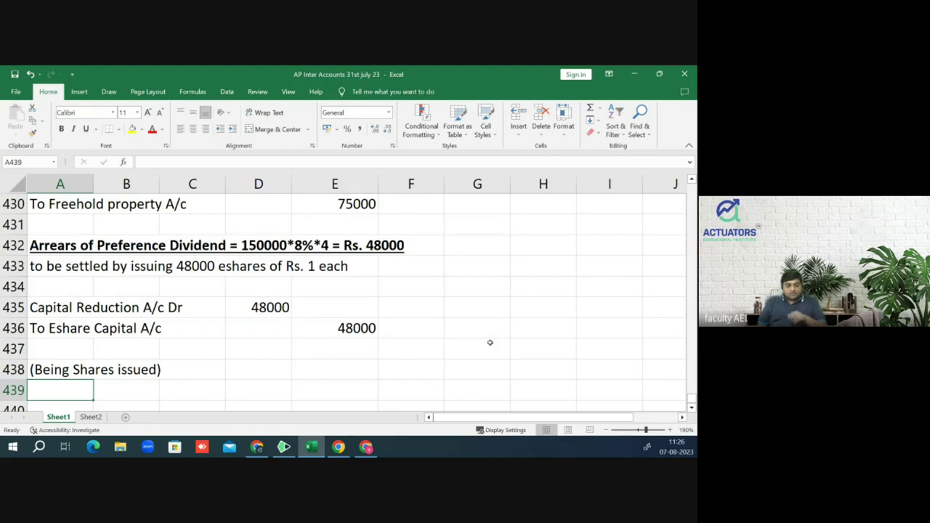
{"action": "key", "text": "Return"}
{"action": "key", "text": "Return"}
{"action": "key", "text": "Up"}
{"action": "key", "text": "Up"}
{"action": "key", "text": "Up"}
{"action": "key", "text": "Up"}
{"action": "key", "text": "Up"}
{"action": "key", "text": "Up"}
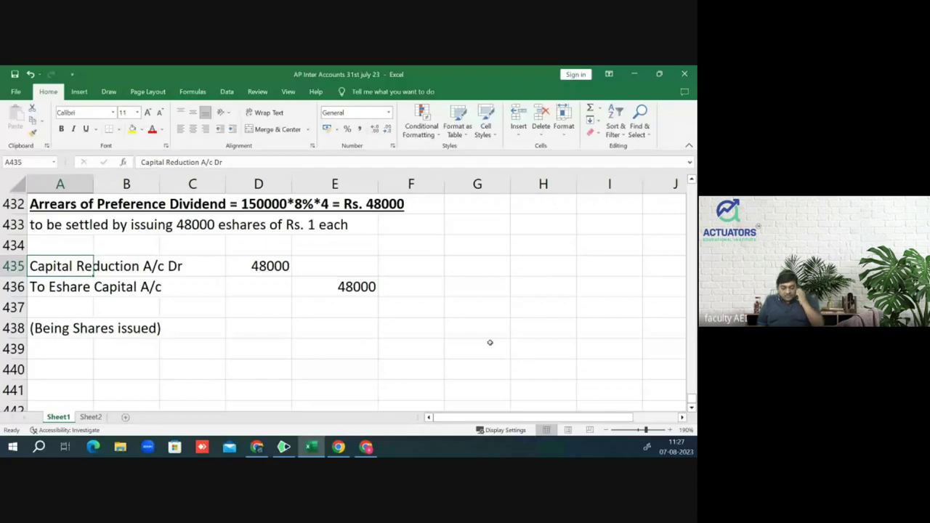
Step: Switch to the study material PDF and examine the notes to accounts and the listed reconstruction steps for the assets written down
{"action": "key", "text": "alt+Tab"}
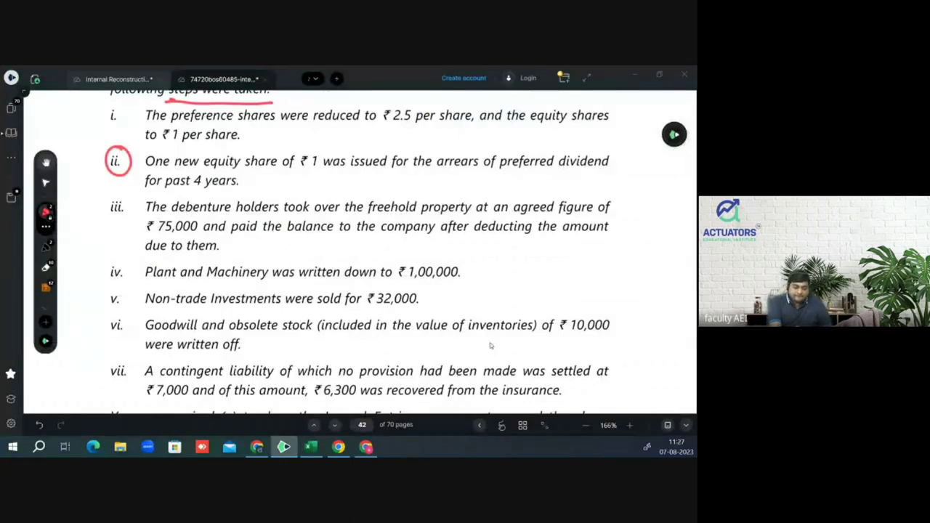
{"action": "scroll", "coordinate": [490, 342], "scroll_direction": "up", "scroll_amount": 10}
{"action": "scroll", "coordinate": [490, 342], "scroll_direction": "up", "scroll_amount": 5}
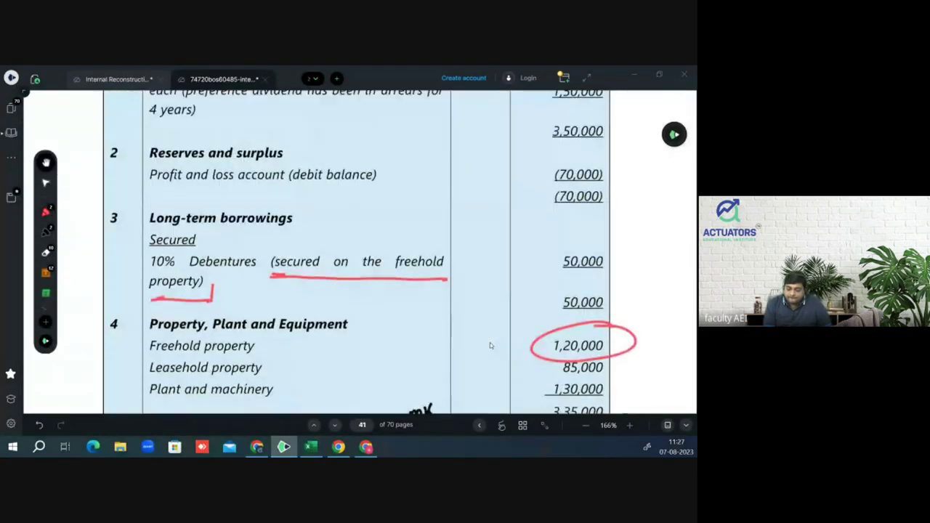
{"action": "scroll", "coordinate": [490, 342], "scroll_direction": "down", "scroll_amount": 1}
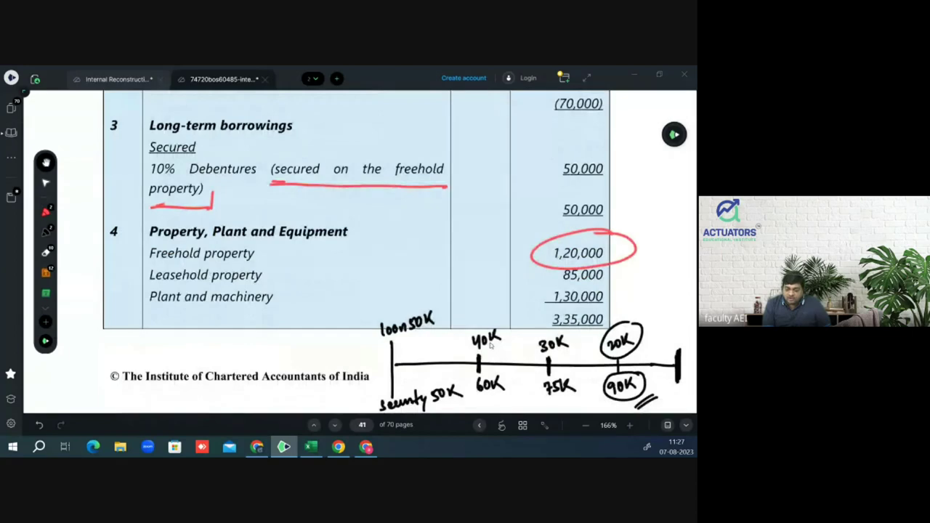
{"action": "scroll", "coordinate": [490, 344], "scroll_direction": "down", "scroll_amount": 6}
{"action": "scroll", "coordinate": [490, 347], "scroll_direction": "up", "scroll_amount": 2}
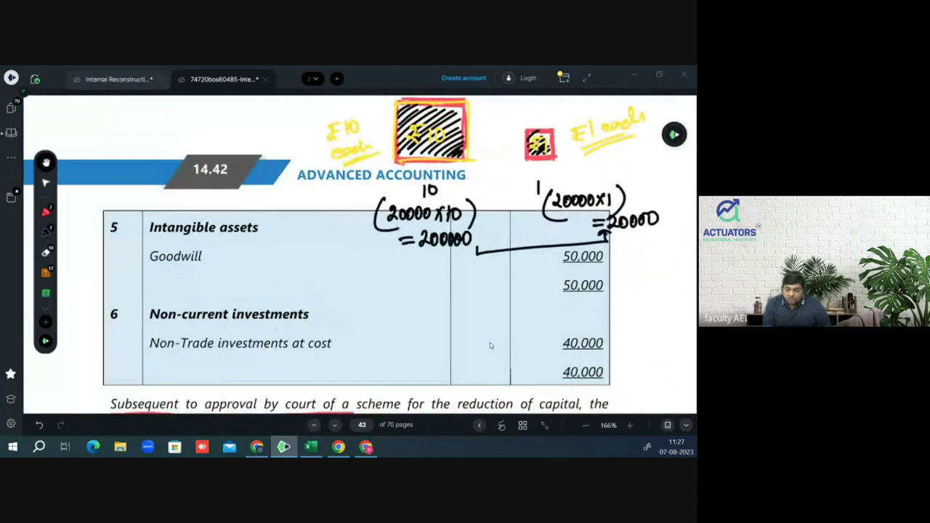
{"action": "scroll", "coordinate": [490, 346], "scroll_direction": "down", "scroll_amount": 6}
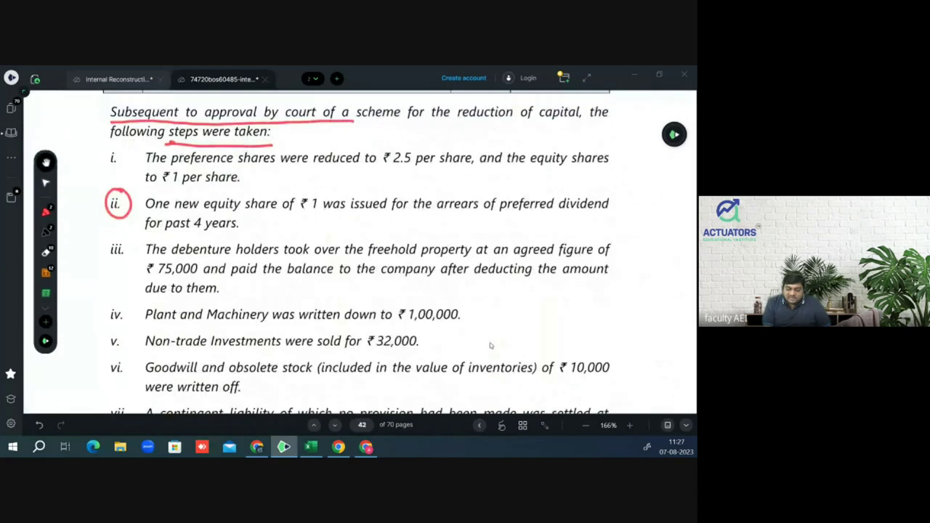
{"action": "scroll", "coordinate": [490, 346], "scroll_direction": "down", "scroll_amount": 1}
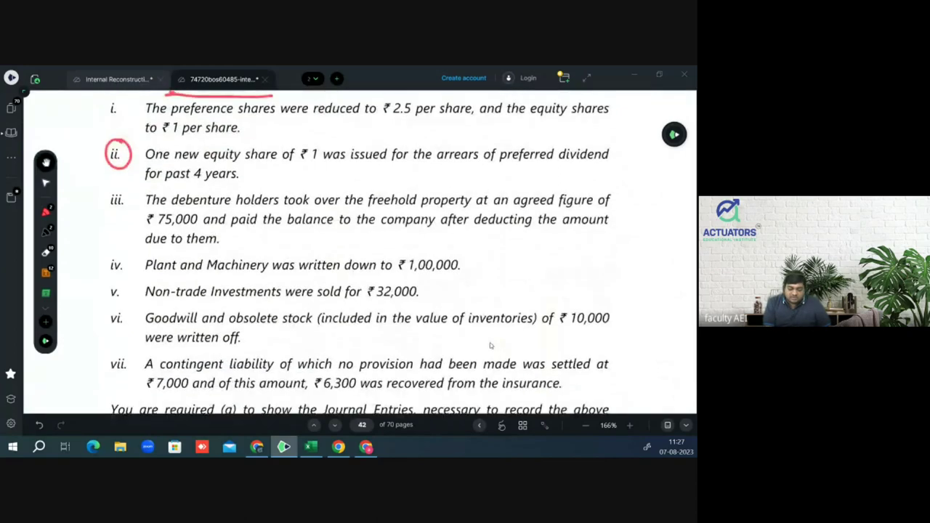
{"action": "scroll", "coordinate": [490, 346], "scroll_direction": "up", "scroll_amount": 20}
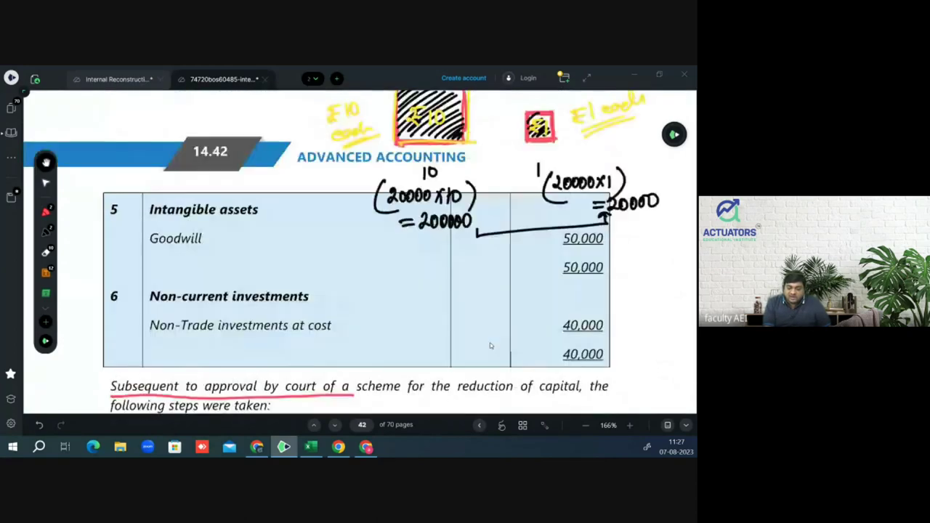
{"action": "scroll", "coordinate": [490, 346], "scroll_direction": "down", "scroll_amount": 6}
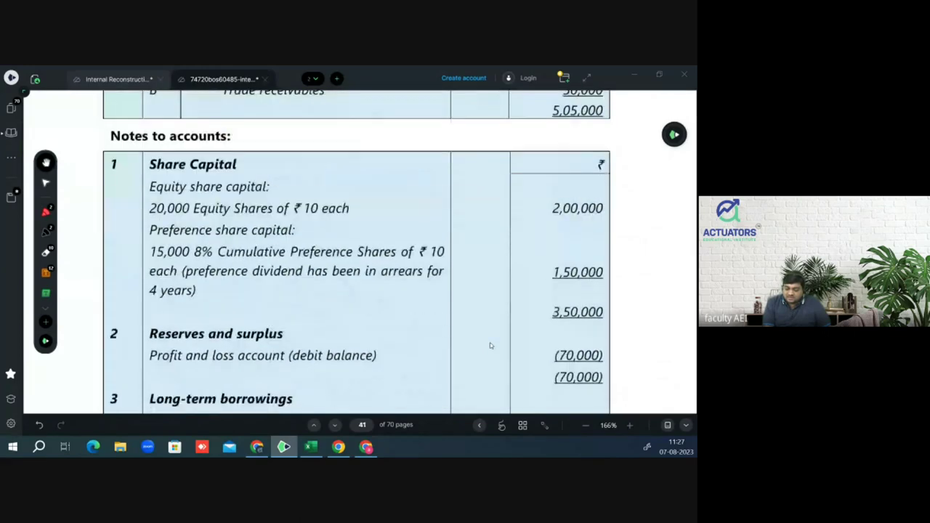
{"action": "scroll", "coordinate": [490, 346], "scroll_direction": "down", "scroll_amount": 6}
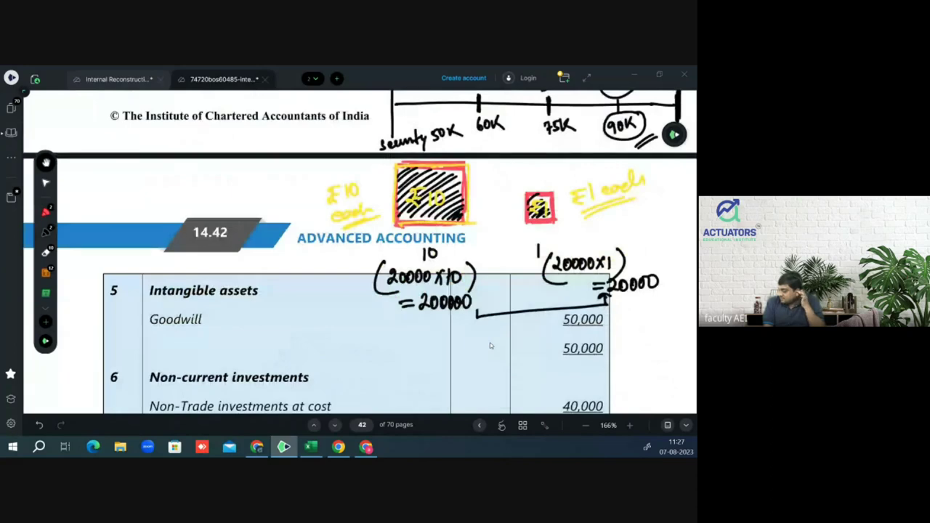
{"action": "scroll", "coordinate": [490, 345], "scroll_direction": "down", "scroll_amount": 6}
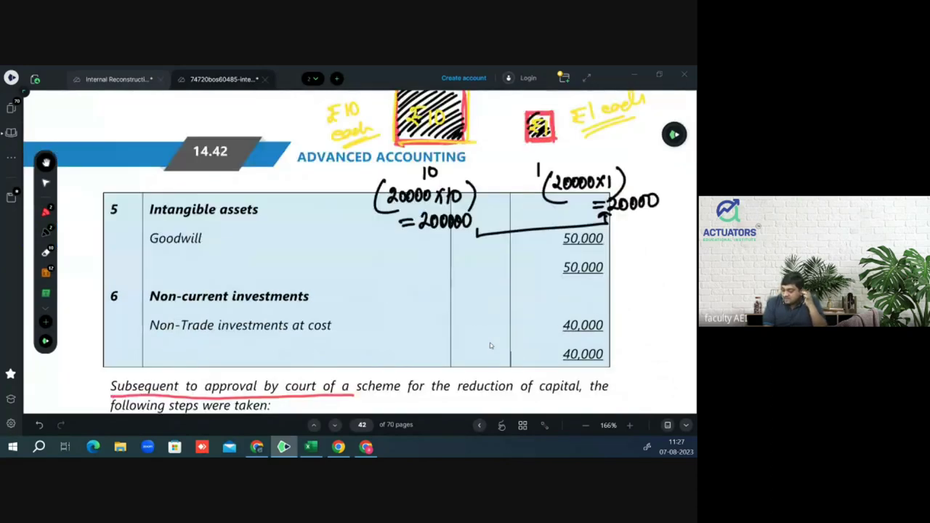
{"action": "scroll", "coordinate": [490, 346], "scroll_direction": "down", "scroll_amount": 1}
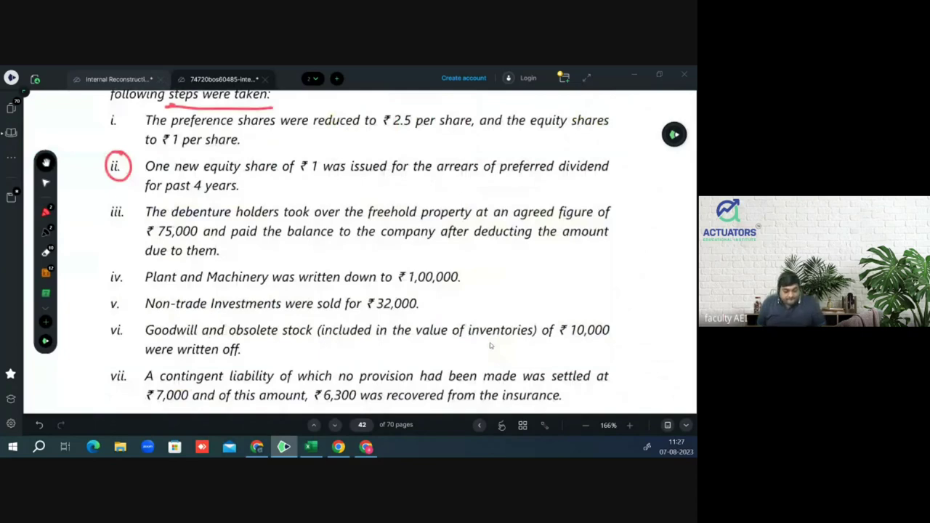
Step: Switch back to Excel and write the debit line "Capital reduction A/c Dr" in A440
{"action": "key", "text": "alt+Tab"}
{"action": "key", "text": "Down"}
{"action": "key", "text": "Down"}
{"action": "key", "text": "Down"}
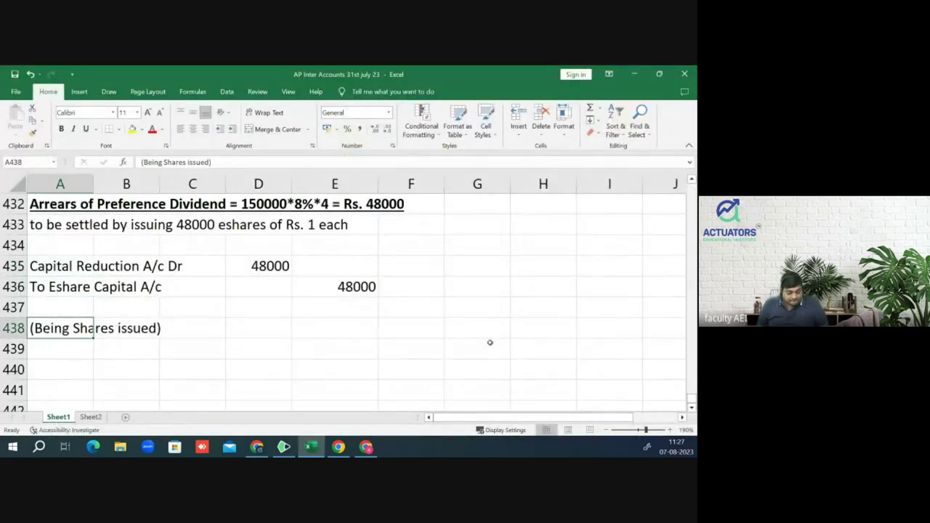
{"action": "key", "text": "Down"}
{"action": "key", "text": "Down"}
{"action": "type", "text": "Capital reduct"}
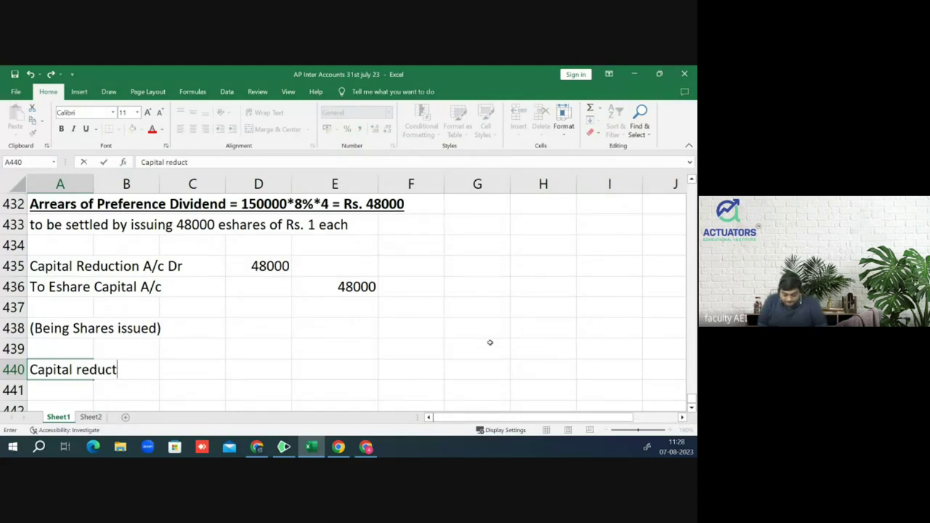
{"action": "type", "text": "ion A/c Dr"}
{"action": "key", "text": "ctrl+Return"}
Step: Write the credit line "To Plant A/c" in A441 with the amount 30000 in E441
{"action": "key", "text": "Down"}
{"action": "type", "text": "To p"}
{"action": "key", "text": "BackSpace"}
{"action": "type", "text": "Plant A/c"}
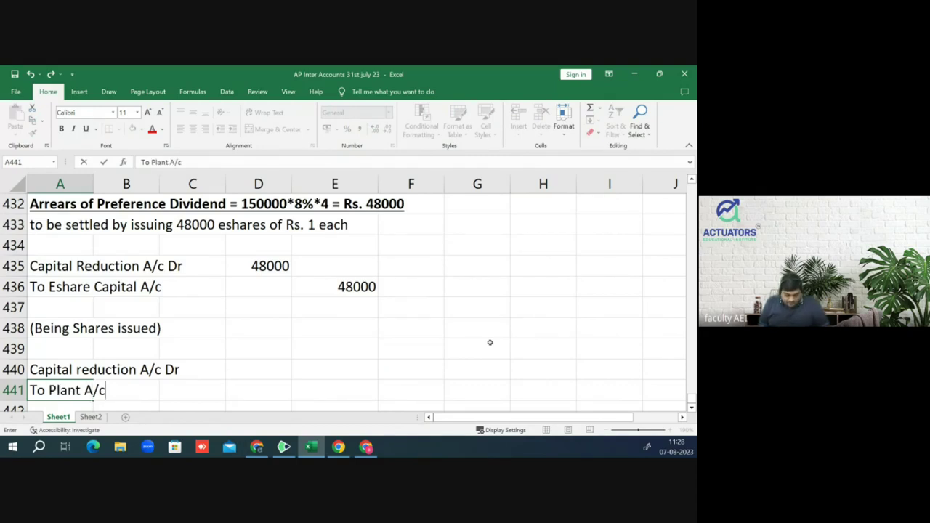
{"action": "key", "text": "Tab"}
{"action": "key", "text": "Tab"}
{"action": "key", "text": "Tab"}
{"action": "key", "text": "Tab"}
{"action": "type", "text": "3000"}
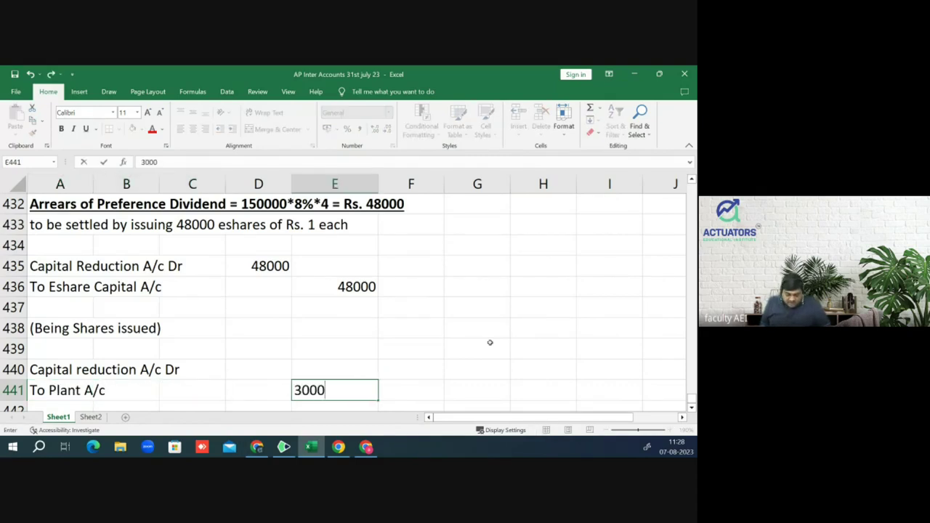
{"action": "type", "text": "0"}
{"action": "key", "text": "Return"}
Step: Enter the further credit amounts 50000, 10000 and 70000 in E442 to E444
{"action": "type", "text": "5000"}
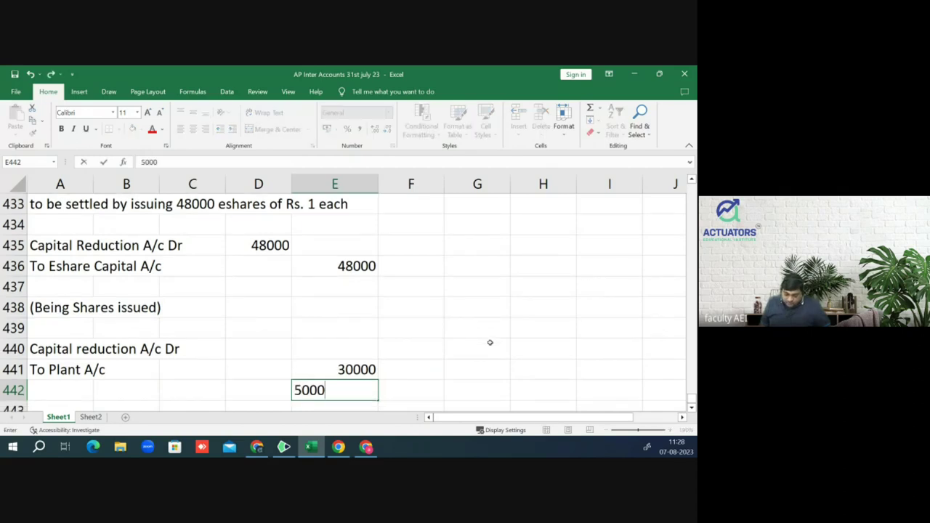
{"action": "type", "text": "0"}
{"action": "key", "text": "Return"}
{"action": "type", "text": "10000"}
{"action": "key", "text": "Return"}
{"action": "type", "text": "70000"}
{"action": "key", "text": "Return"}
Step: Write the credit line "To Goodwill A/c" in A442 beside the 50000 amount
{"action": "key", "text": "Up"}
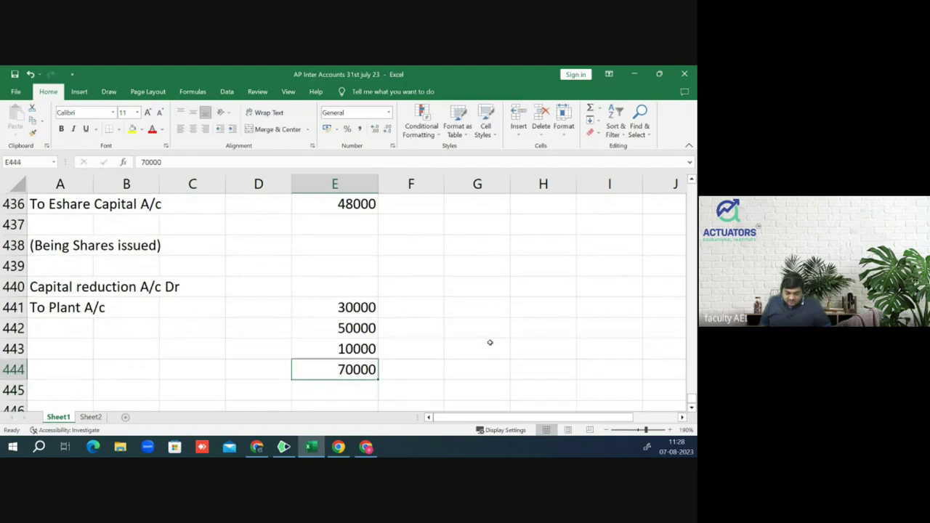
{"action": "key", "text": "Up"}
{"action": "key", "text": "Up"}
{"action": "key", "text": "Left"}
{"action": "key", "text": "Left"}
{"action": "key", "text": "Left"}
{"action": "key", "text": "Left"}
{"action": "type", "text": "To "}
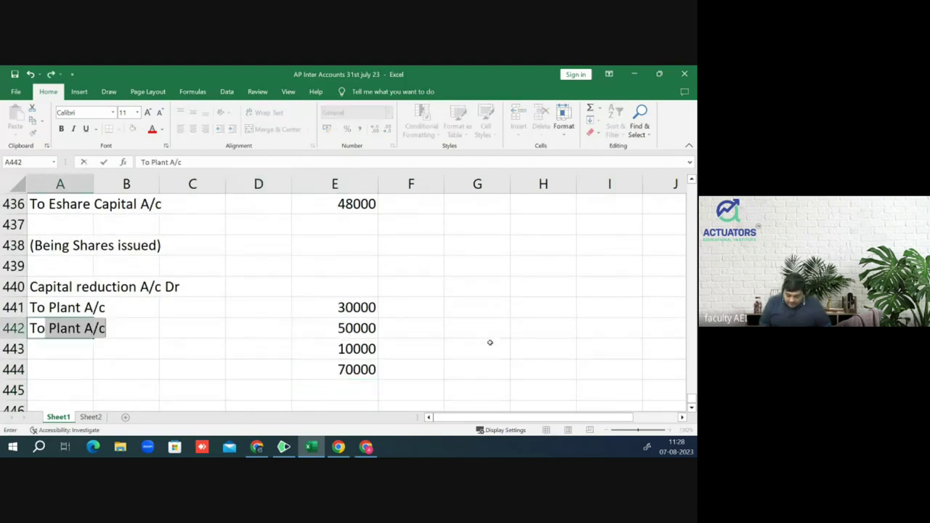
{"action": "type", "text": "Goodwl"}
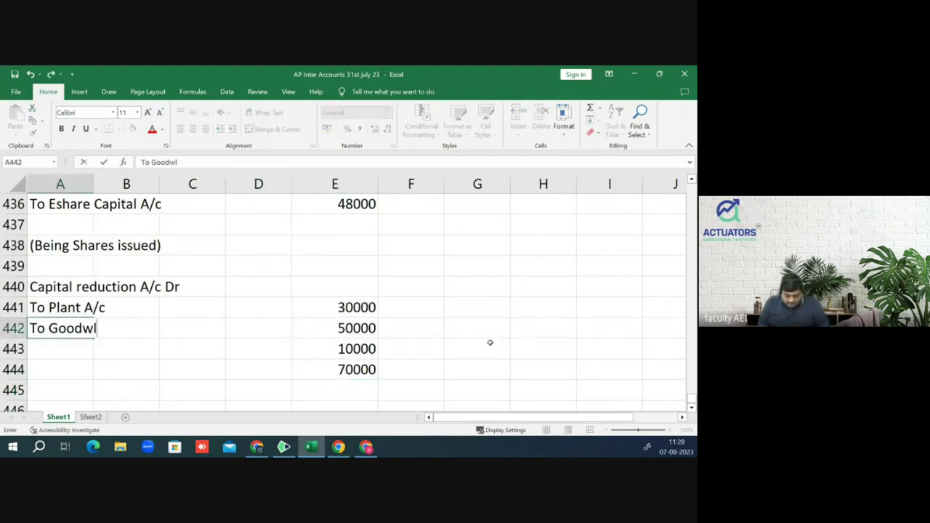
{"action": "key", "text": "BackSpace"}
{"action": "type", "text": "ill A/c"}
{"action": "key", "text": "Return"}
Step: Write the credit line "To Inventories A/c" in A443 beside the 10000 amount
{"action": "type", "text": "To"}
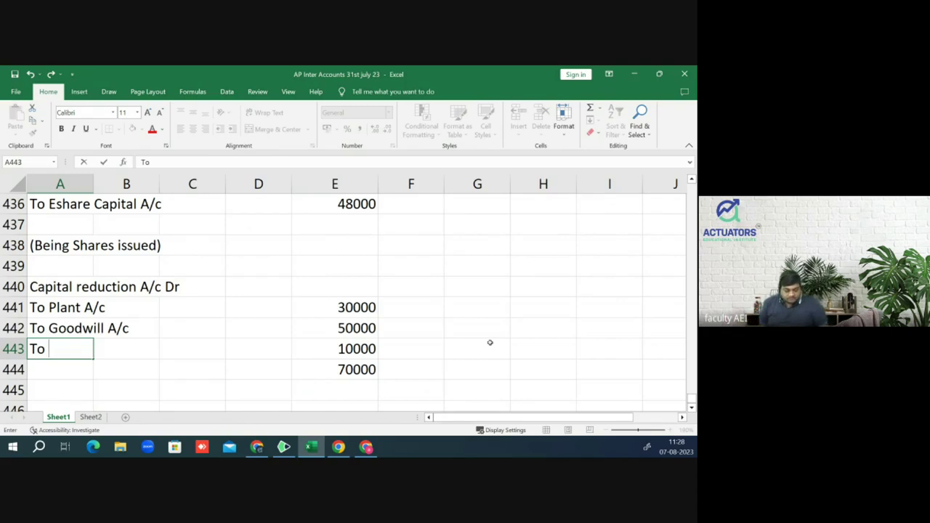
{"action": "type", "text": "Invem"}
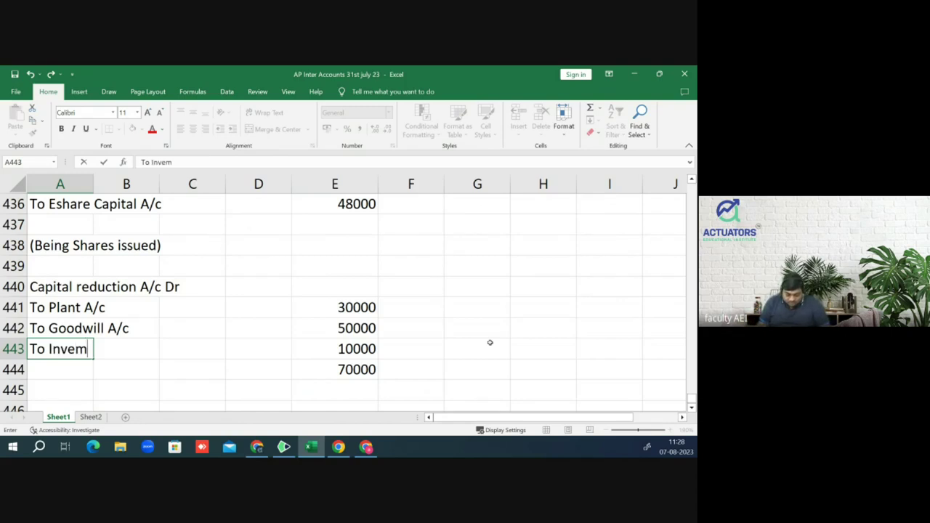
{"action": "key", "text": "BackSpace"}
{"action": "type", "text": "nto"}
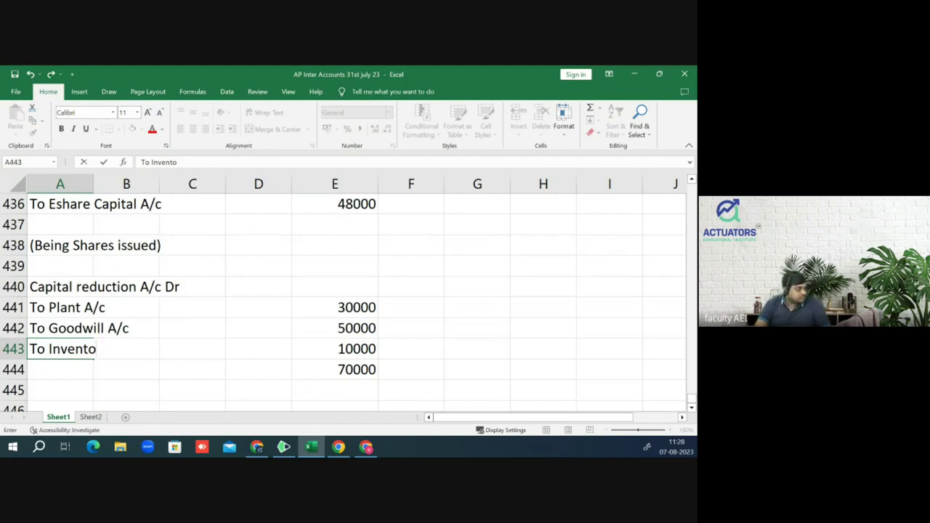
{"action": "key", "text": "alt+Tab"}
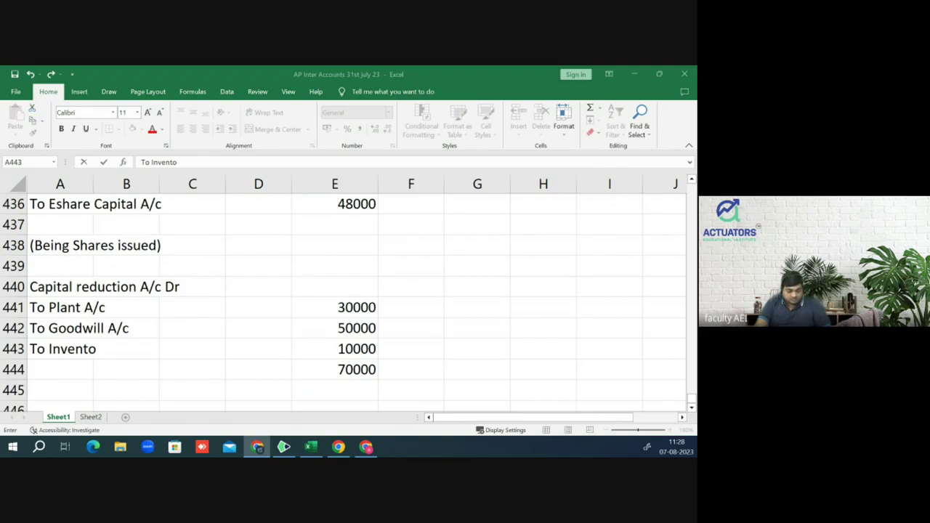
{"action": "key", "text": "alt+Tab"}
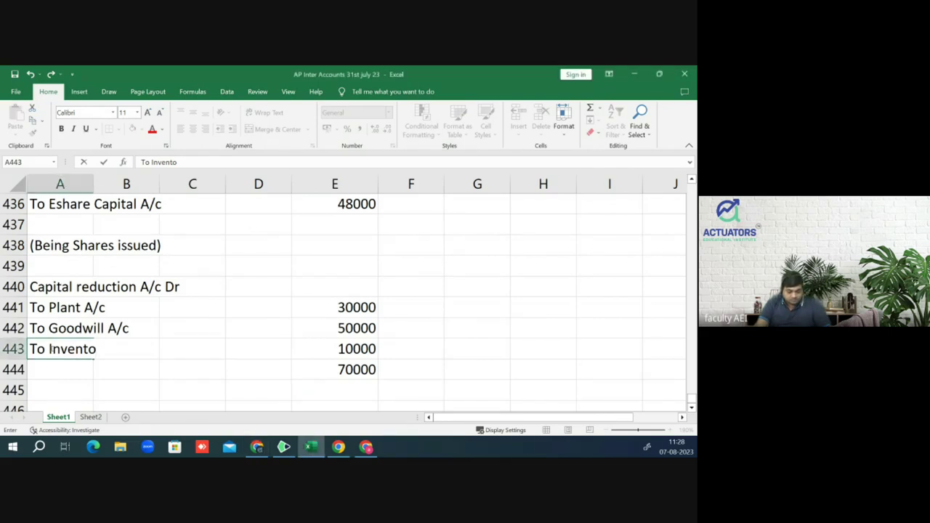
{"action": "type", "text": "ries A/c"}
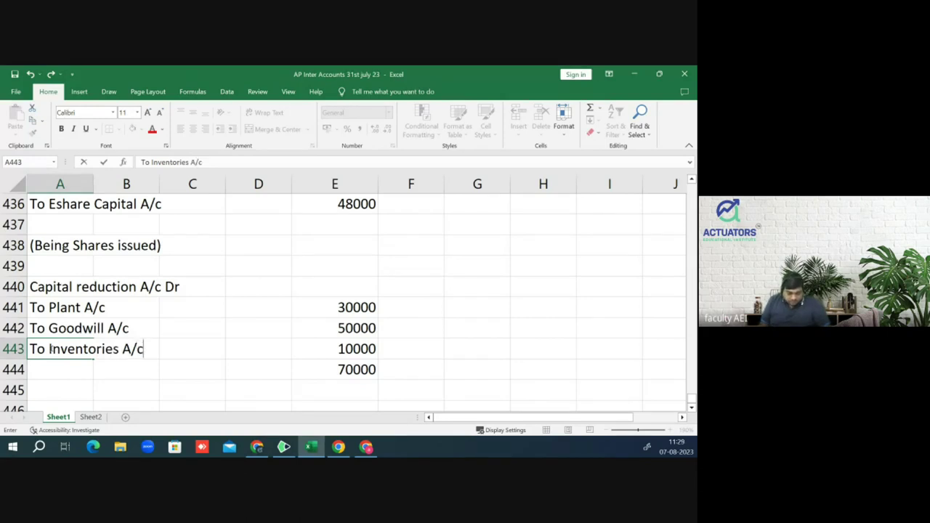
Step: Write the credit line "To P/L Dr Bal A/c" in A444 beside the 70000 amount
{"action": "key", "text": "Return"}
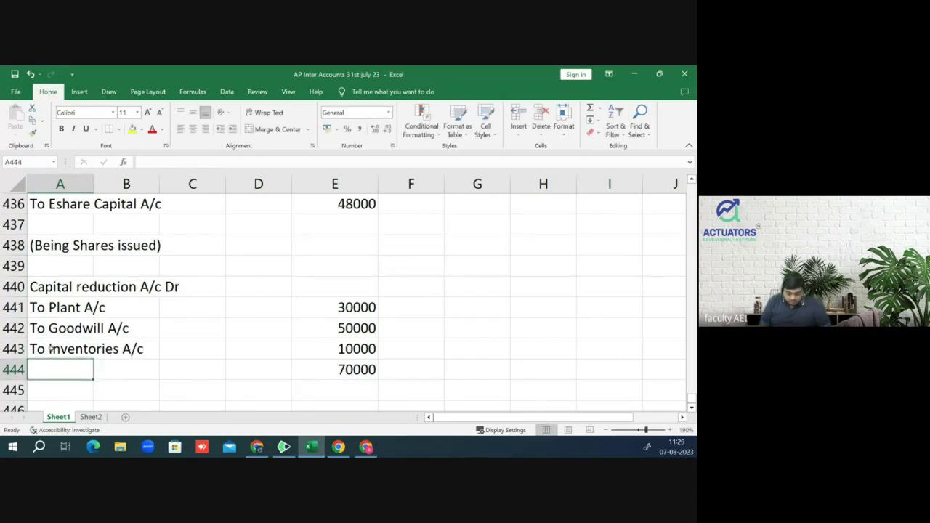
{"action": "type", "text": "To P/L Dr Bal A/c"}
{"action": "key", "text": "Return"}
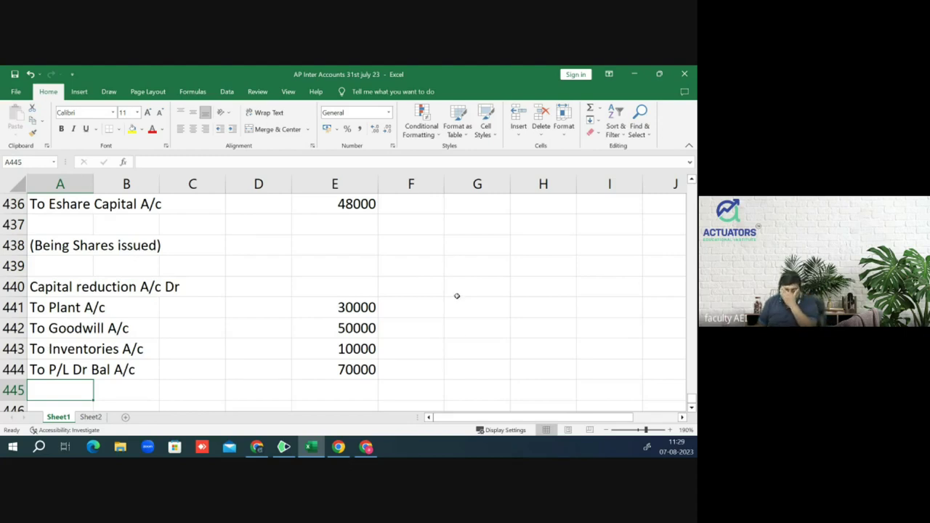
Step: Enter the debit amount 160000 in D440 for the Capital reduction A/c line
{"action": "key", "text": "Right"}
{"action": "key", "text": "Right"}
{"action": "key", "text": "Right"}
{"action": "key", "text": "Right"}
{"action": "key", "text": "Right"}
{"action": "key", "text": "Up"}
{"action": "key", "text": "Up"}
{"action": "key", "text": "Up"}
{"action": "key", "text": "Up"}
{"action": "key", "text": "Up"}
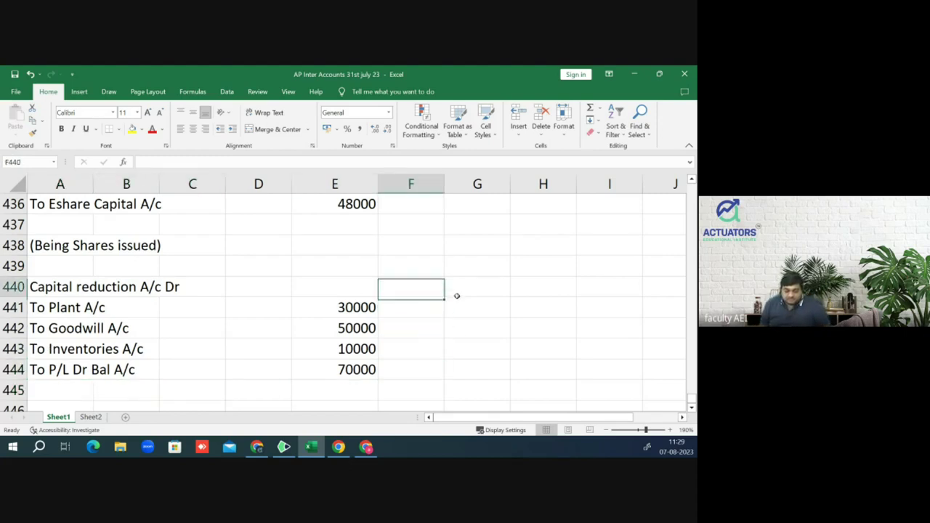
{"action": "key", "text": "Left"}
{"action": "key", "text": "Left"}
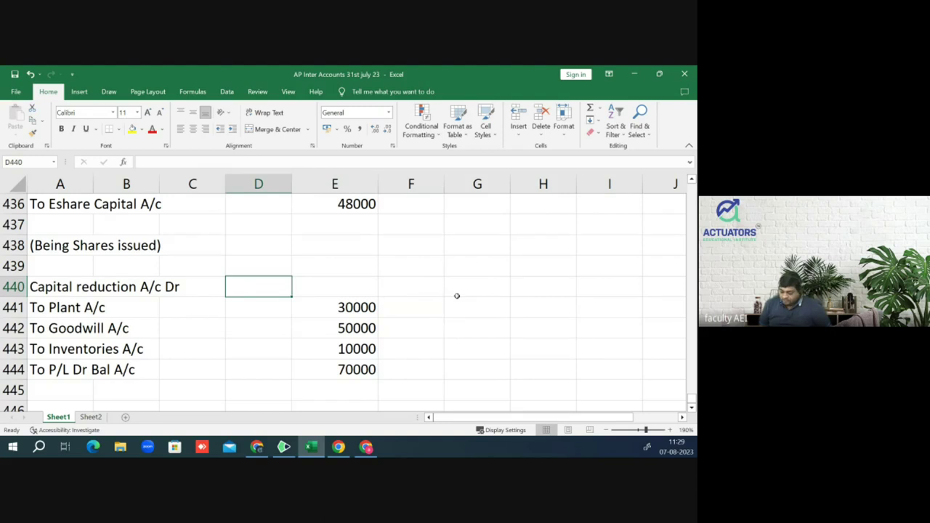
{"action": "type", "text": "160000"}
{"action": "key", "text": "Return"}
{"action": "key", "text": "Down"}
{"action": "key", "text": "Down"}
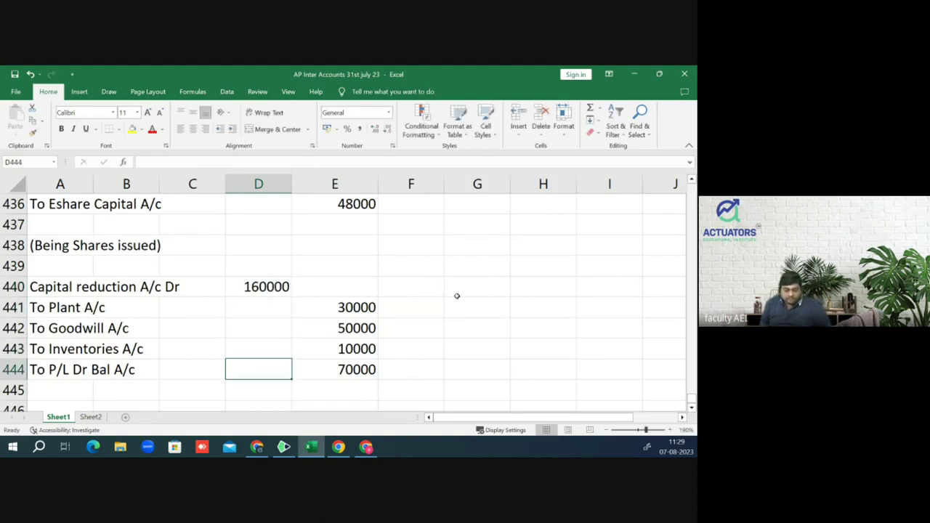
{"action": "key", "text": "Down"}
{"action": "key", "text": "Down"}
{"action": "key", "text": "Down"}
{"action": "key", "text": "Down"}
{"action": "key", "text": "Down"}
{"action": "key", "text": "Up"}
{"action": "key", "text": "Up"}
{"action": "key", "text": "Up"}
{"action": "key", "text": "Up"}
{"action": "key", "text": "Up"}
{"action": "key", "text": "Up"}
{"action": "key", "text": "Up"}
{"action": "key", "text": "Up"}
{"action": "key", "text": "Up"}
{"action": "key", "text": "Down"}
{"action": "key", "text": "Down"}
{"action": "key", "text": "Down"}
{"action": "key", "text": "Down"}
{"action": "key", "text": "Down"}
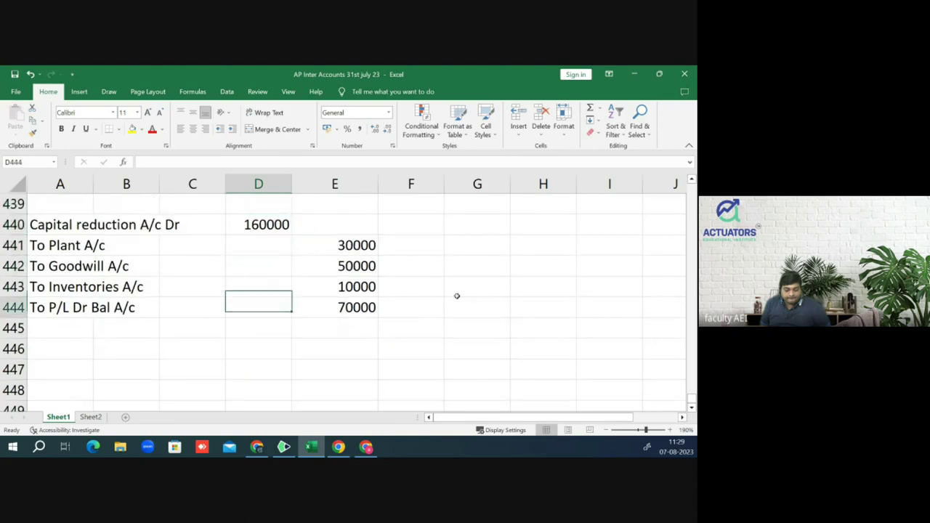
Step: Write the narration "(Being sundry assets written off)" in A446 below the write-off entry
{"action": "key", "text": "Down"}
{"action": "key", "text": "Down"}
{"action": "key", "text": "Left"}
{"action": "key", "text": "Left"}
{"action": "key", "text": "Left"}
{"action": "type", "text": "("}
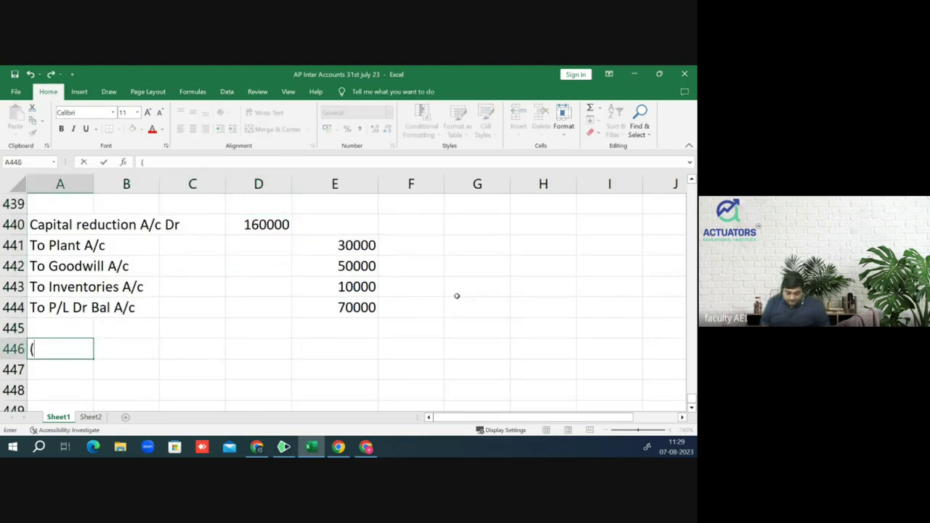
{"action": "type", "text": "Being s"}
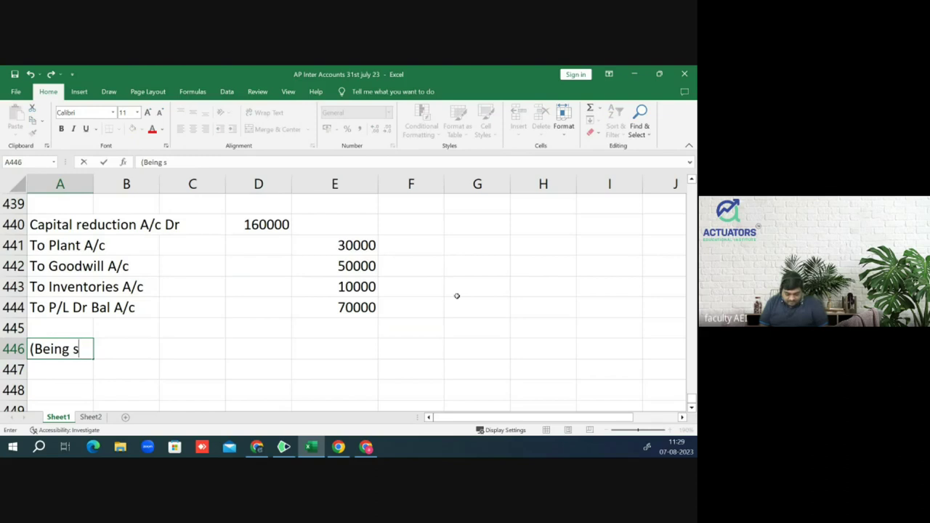
{"action": "type", "text": "undry ass"}
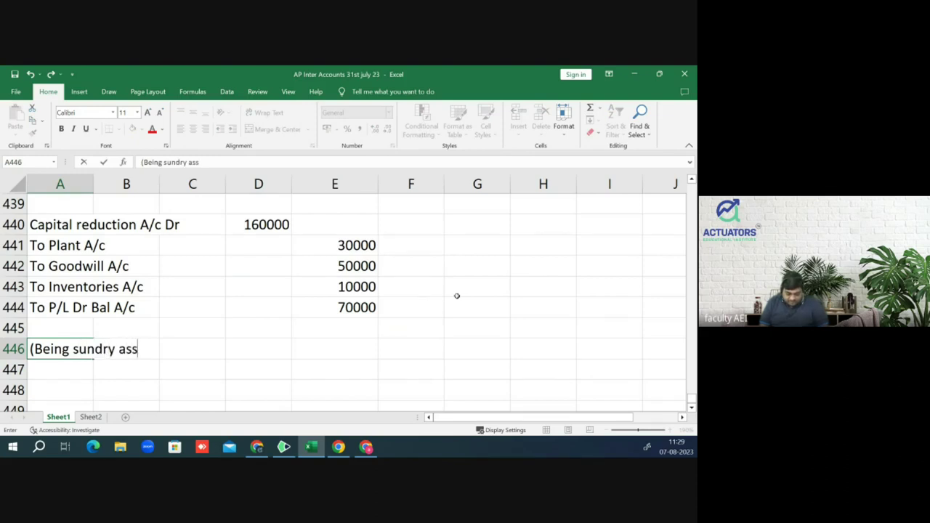
{"action": "type", "text": "ets writte"}
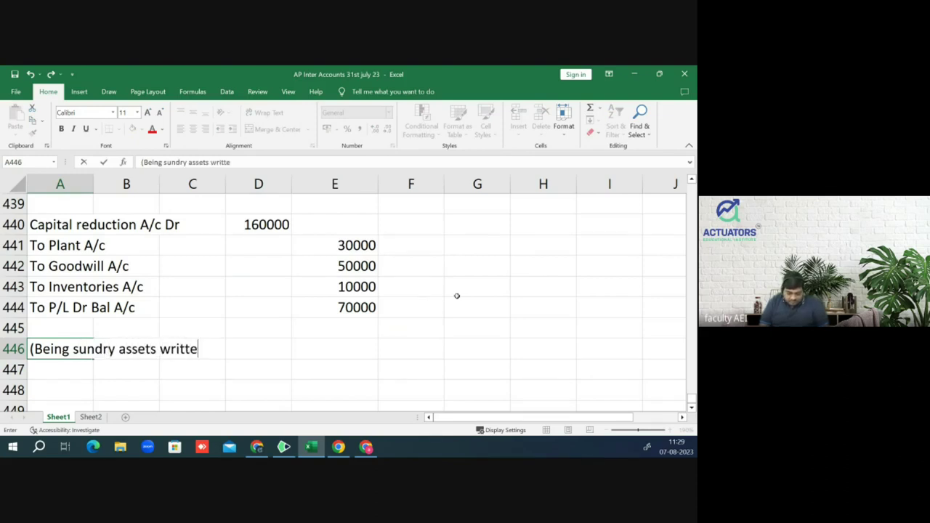
{"action": "type", "text": "n off)"}
{"action": "key", "text": "Return"}
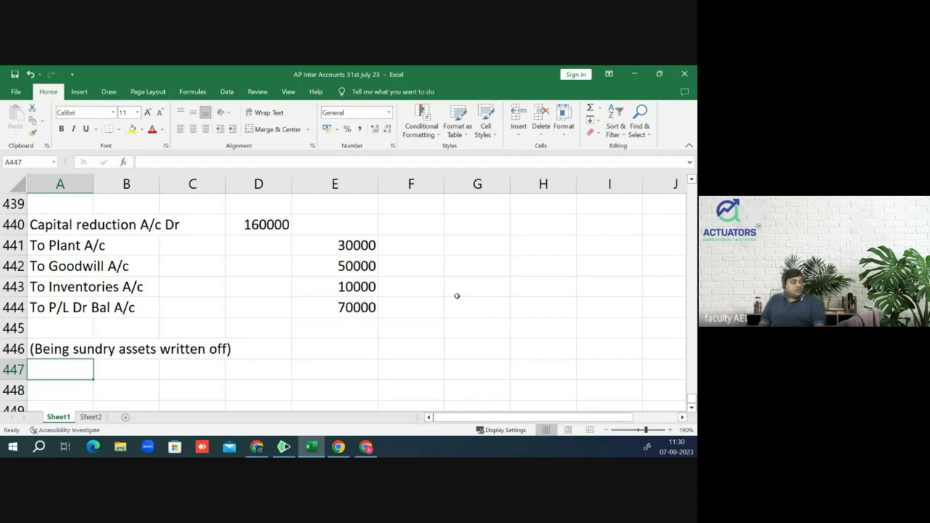
{"action": "key", "text": "Down"}
{"action": "key", "text": "Down"}
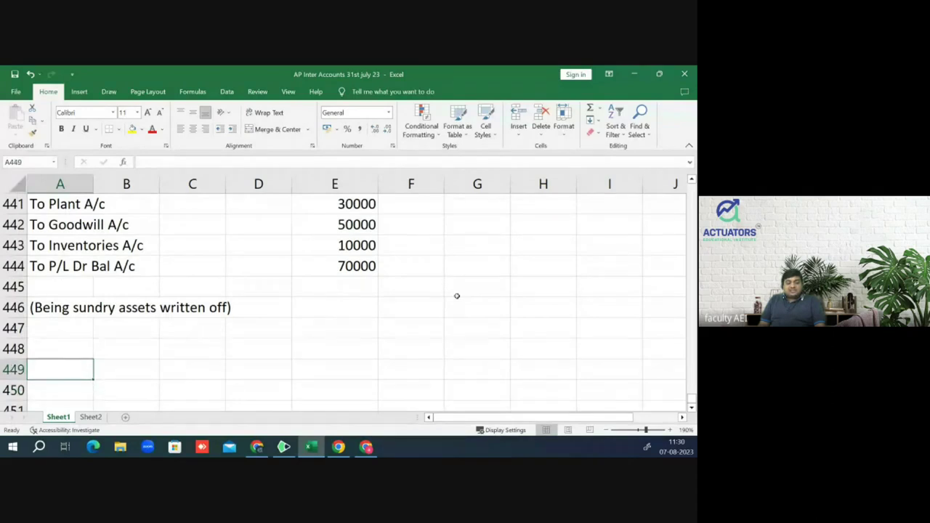
{"action": "key", "text": "Up"}
{"action": "key", "text": "Up"}
{"action": "key", "text": "Up"}
{"action": "key", "text": "Up"}
{"action": "key", "text": "Up"}
{"action": "key", "text": "Up"}
{"action": "key", "text": "Up"}
{"action": "key", "text": "Up"}
{"action": "key", "text": "Up"}
{"action": "key", "text": "Down"}
{"action": "key", "text": "Down"}
{"action": "key", "text": "Down"}
{"action": "key", "text": "Down"}
{"action": "key", "text": "Down"}
{"action": "key", "text": "Down"}
{"action": "key", "text": "Down"}
Step: Write the debit line "Bank A/c Dr" in A448 with the amount 32000 in D448
{"action": "key", "text": "Down"}
{"action": "type", "text": "Bank A/c Dr"}
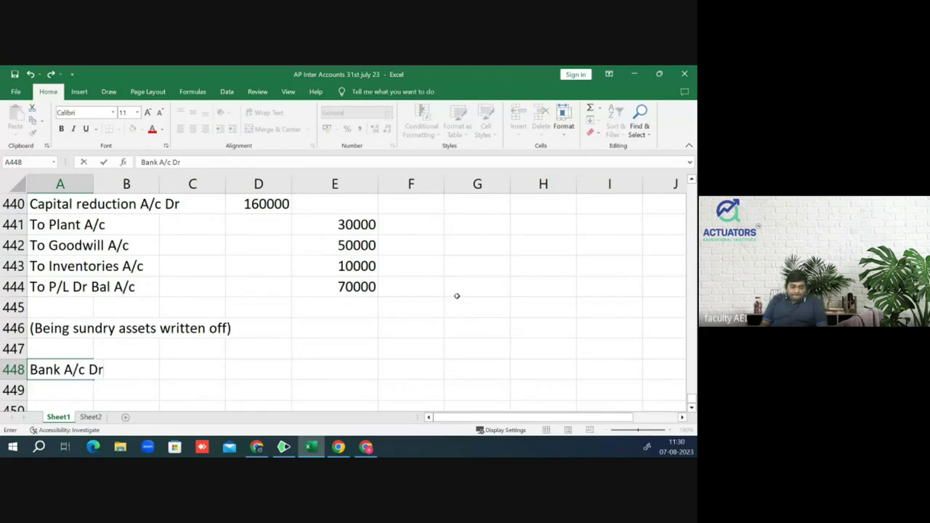
{"action": "key", "text": "Right"}
{"action": "key", "text": "Right"}
{"action": "key", "text": "Right"}
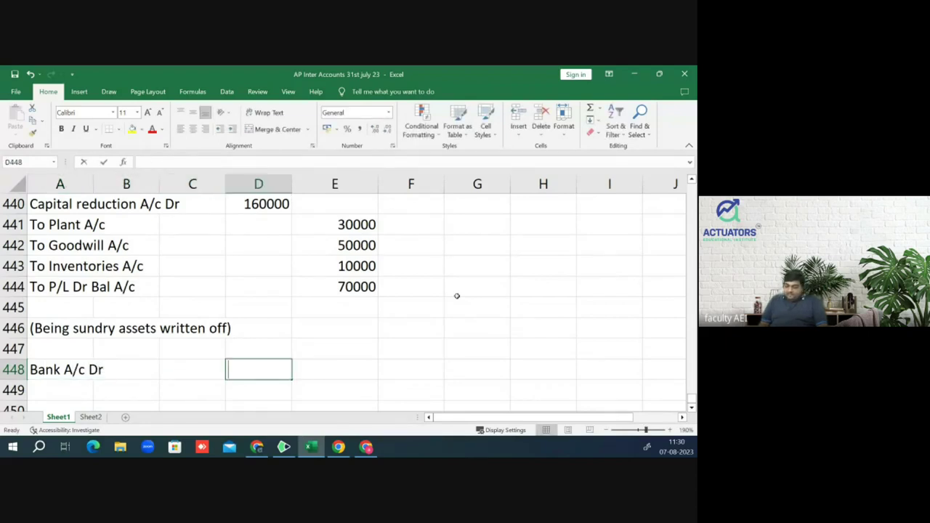
{"action": "type", "text": "32000"}
{"action": "key", "text": "Return"}
Step: Enter the second debit amount 8000 in D449 and the credit amount 40000 in E450
{"action": "type", "text": "800"}
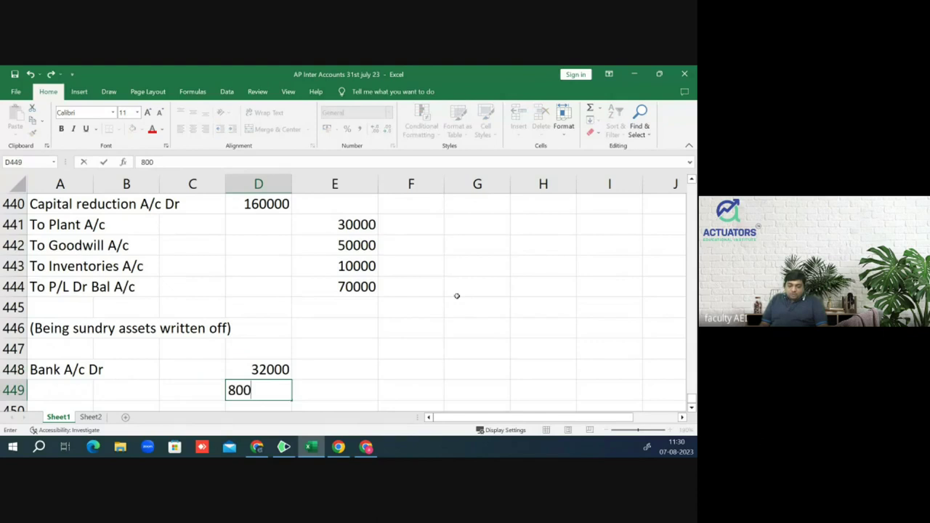
{"action": "type", "text": "0"}
{"action": "key", "text": "Return"}
{"action": "key", "text": "Right"}
{"action": "type", "text": "4000"}
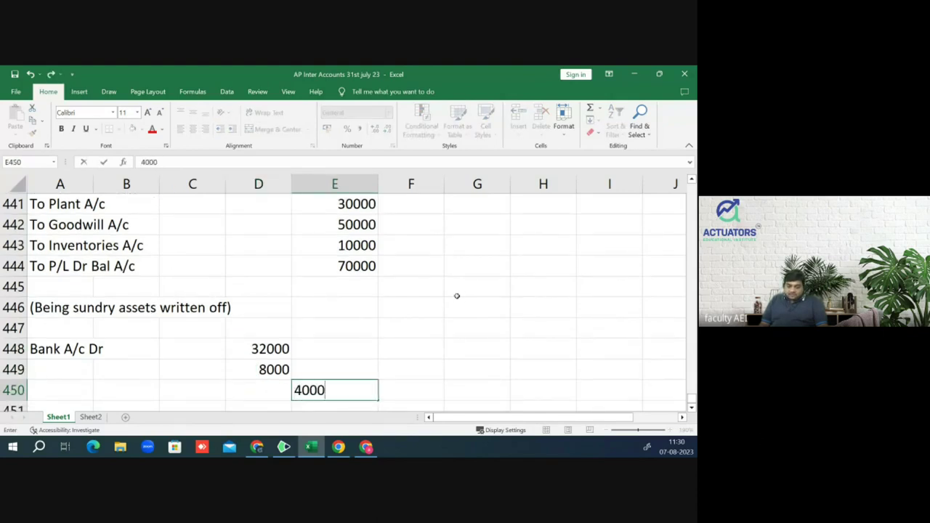
{"action": "type", "text": "0"}
Step: Write the credit line "To Investments A/c" in A450 beside the 40000 amount
{"action": "key", "text": "Left"}
{"action": "key", "text": "Left"}
{"action": "key", "text": "Left"}
{"action": "key", "text": "Left"}
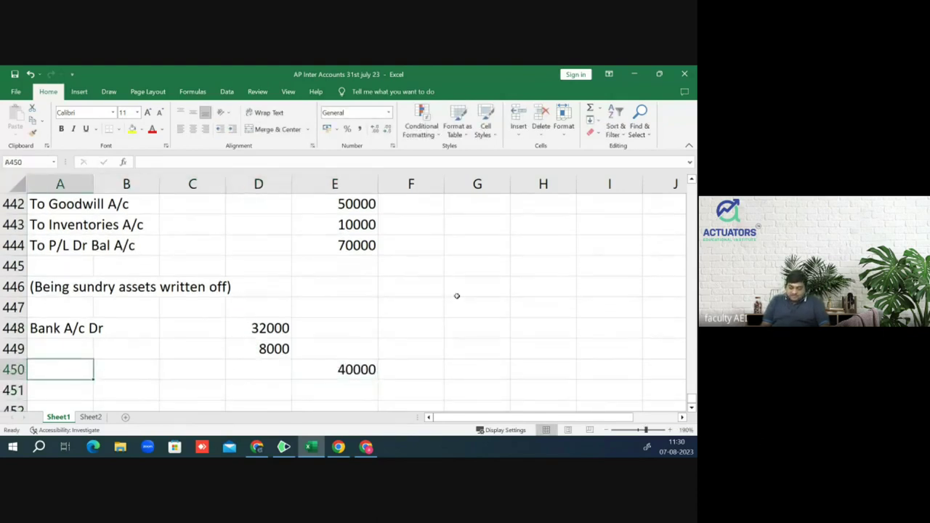
{"action": "type", "text": "To Investments A/c"}
{"action": "key", "text": "Return"}
Step: Label the 8000 debit amount "Capital Reduction A/c" in A449
{"action": "key", "text": "Up"}
{"action": "key", "text": "Up"}
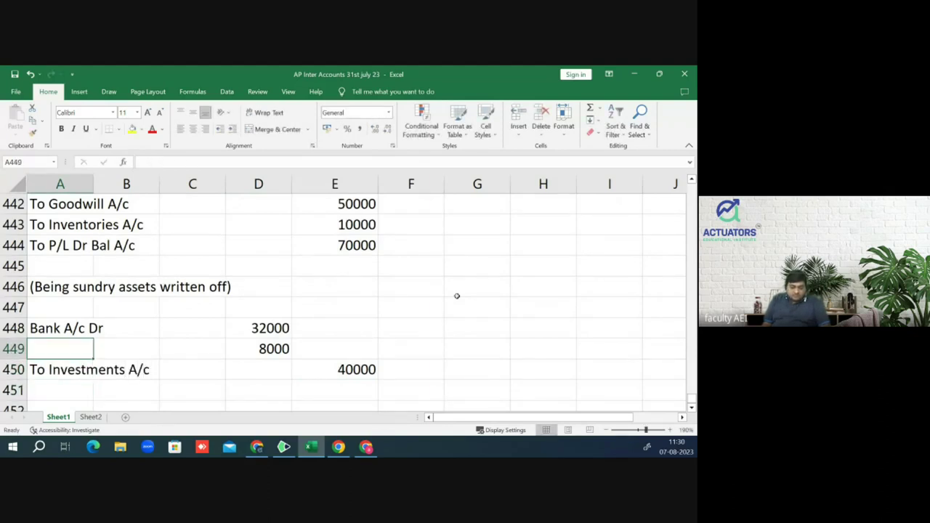
{"action": "type", "text": "Capital Reduction"}
{"action": "type", "text": "/c"}
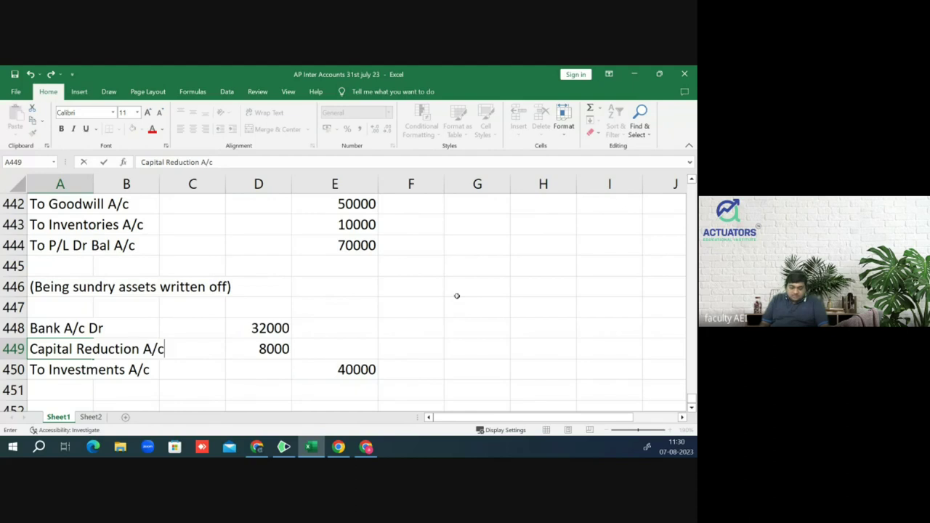
{"action": "key", "text": "Return"}
Step: Write the narration "(Being investments sold)" in A452 below the investments entry
{"action": "key", "text": "Return"}
{"action": "key", "text": "Return"}
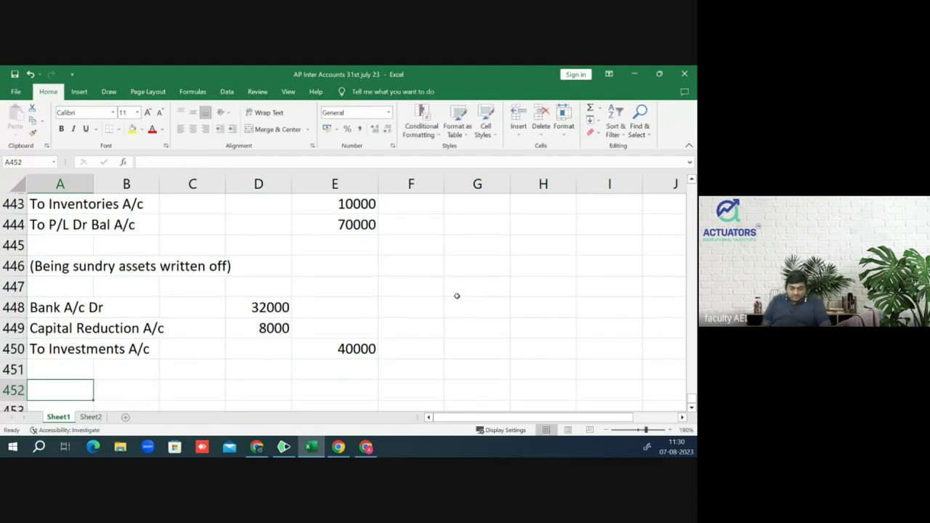
{"action": "type", "text": "(Being "}
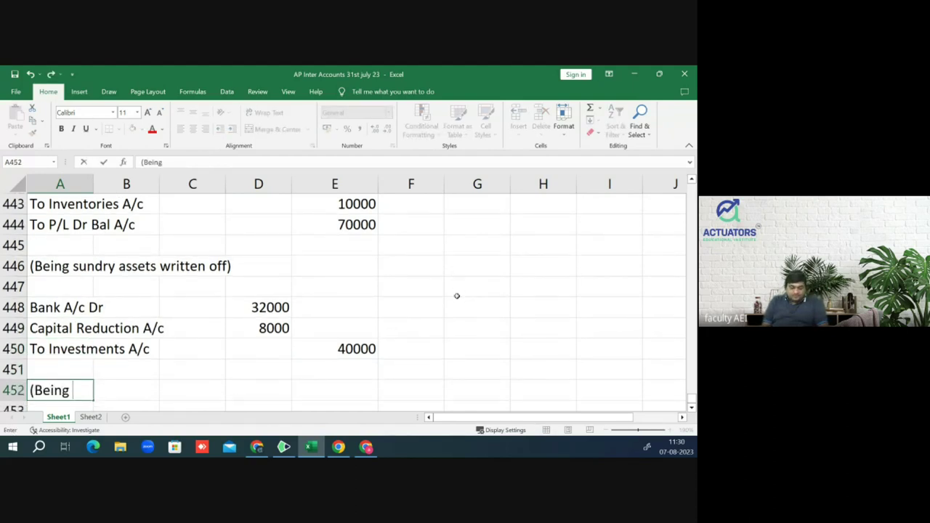
{"action": "type", "text": "investmen"}
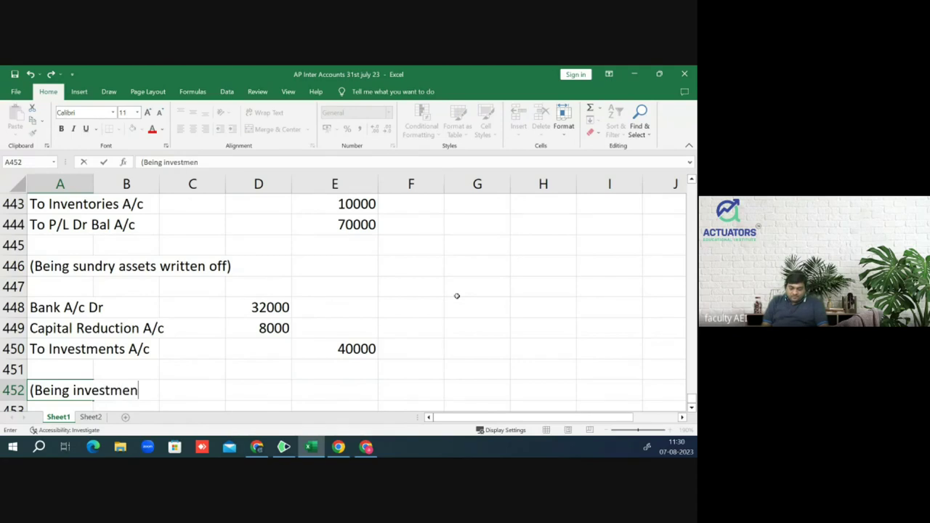
{"action": "type", "text": "ts sold)"}
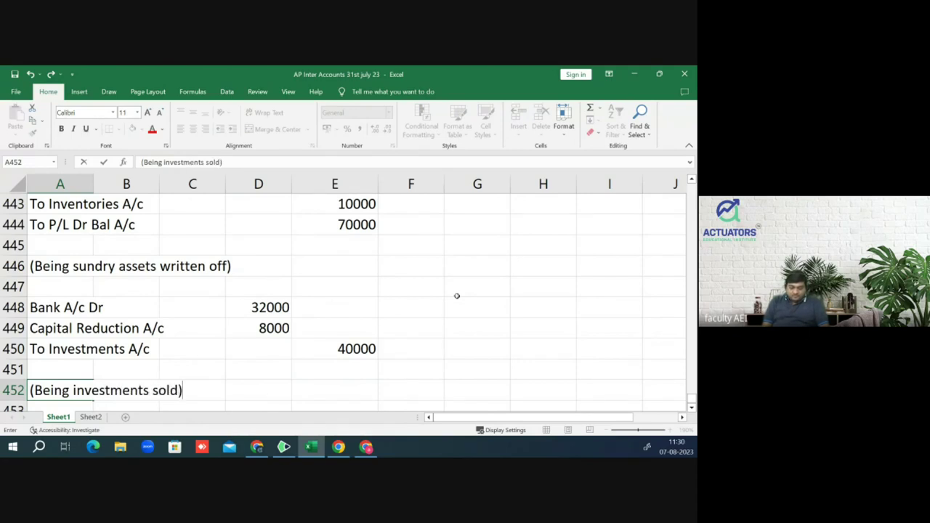
{"action": "key", "text": "Return"}
Step: Append "Dr" to the Capital Reduction A/c line in A449 of the investments entry
{"action": "key", "text": "Up"}
{"action": "key", "text": "Up"}
{"action": "key", "text": "Up"}
{"action": "key", "text": "Up"}
{"action": "key", "text": "Up"}
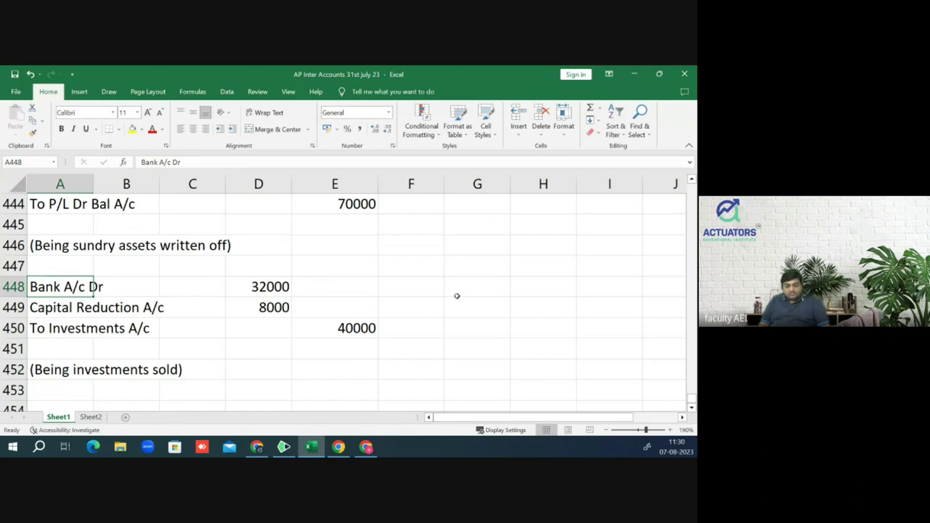
{"action": "key", "text": "Down"}
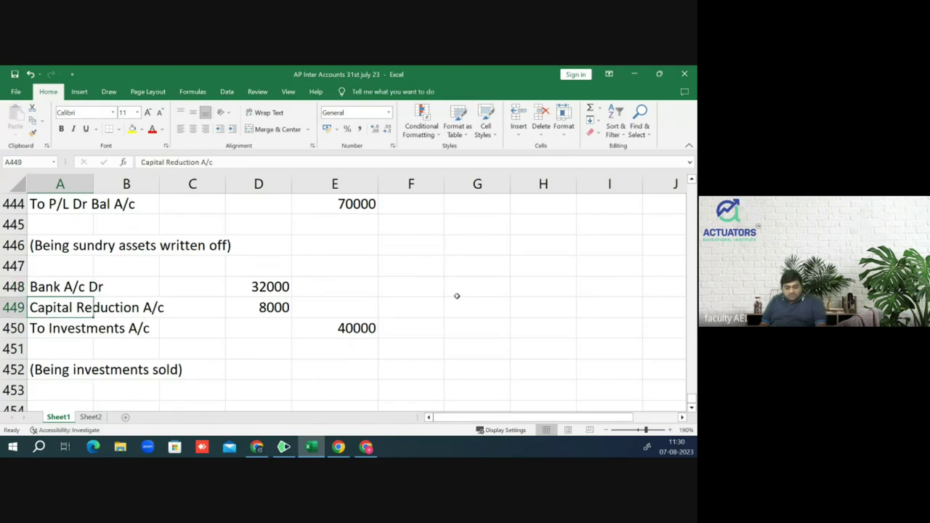
{"action": "key", "text": "F2"}
{"action": "type", "text": "Dr"}
{"action": "key", "text": "Return"}
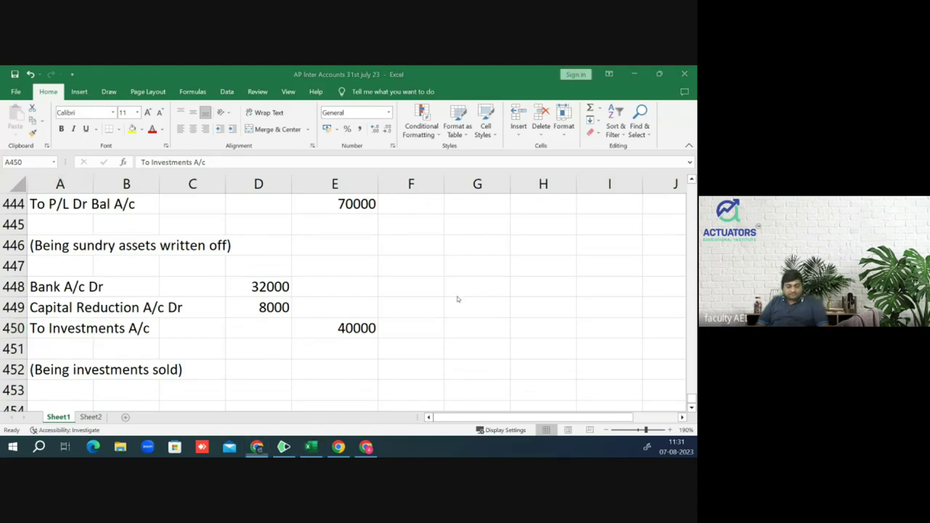
Step: Check the reconstruction steps in the PDF problem statement and return to the Excel workbook
{"action": "key", "text": "alt+Tab"}
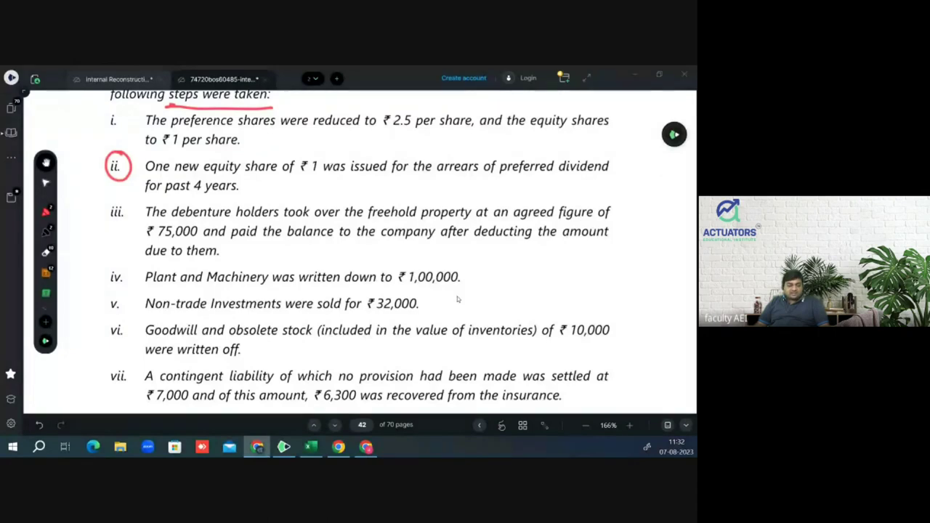
{"action": "key", "text": "alt+Tab"}
Step: Write the debit line "Capital Reduction A/c Dr" in A454 and the credit line "To Bank A/c" in A455
{"action": "key", "text": "Down"}
{"action": "key", "text": "Down"}
{"action": "key", "text": "Down"}
{"action": "key", "text": "Down"}
{"action": "key", "text": "Down"}
{"action": "key", "text": "Down"}
{"action": "key", "text": "Down"}
{"action": "key", "text": "Down"}
{"action": "key", "text": "Down"}
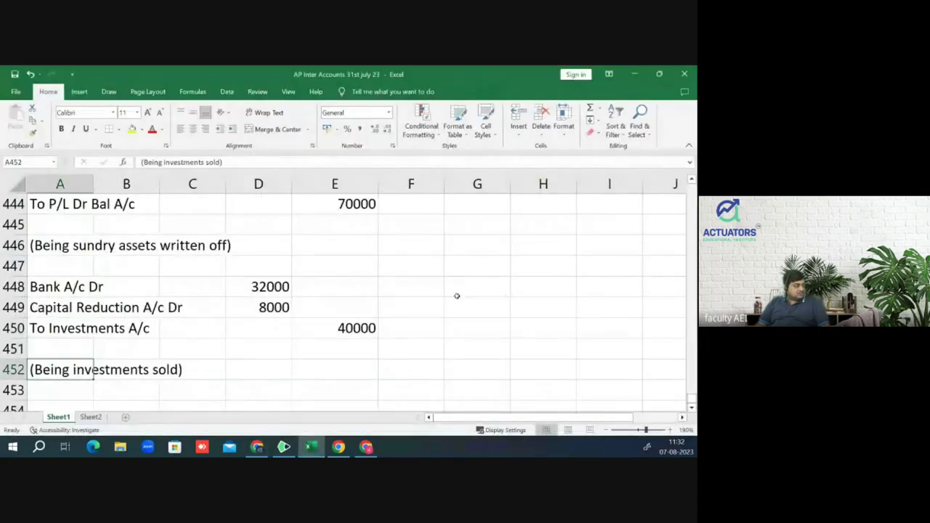
{"action": "key", "text": "Up"}
{"action": "key", "text": "Up"}
{"action": "key", "text": "Up"}
{"action": "key", "text": "Up"}
{"action": "key", "text": "Up"}
{"action": "key", "text": "Up"}
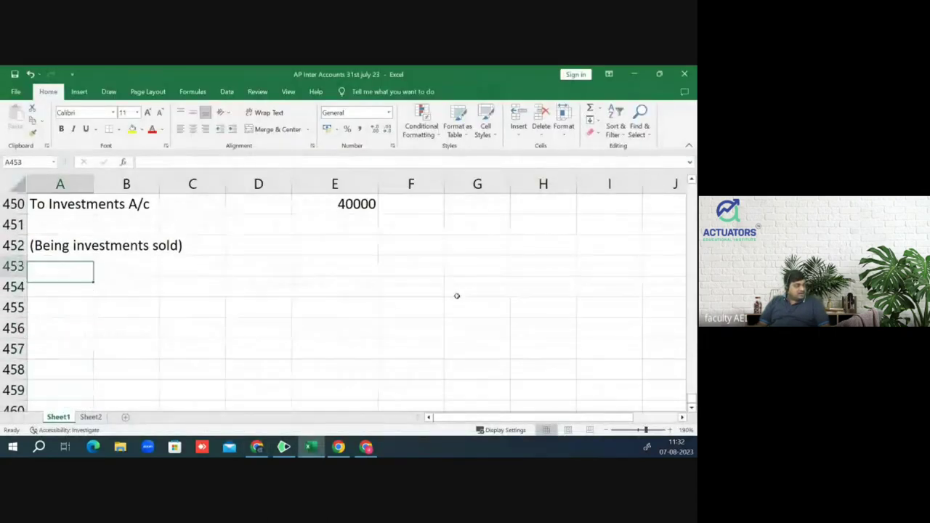
{"action": "key", "text": "Down"}
{"action": "type", "text": "Ca"}
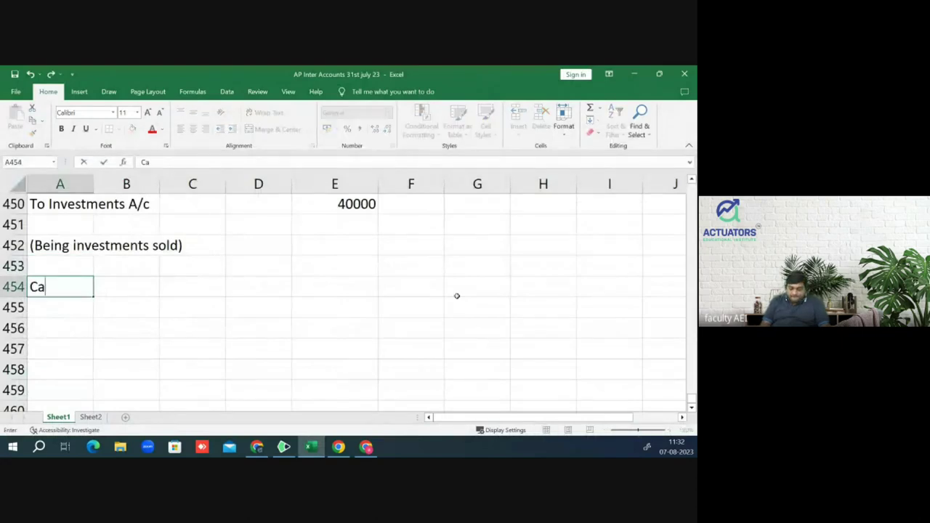
{"action": "type", "text": "pital R"}
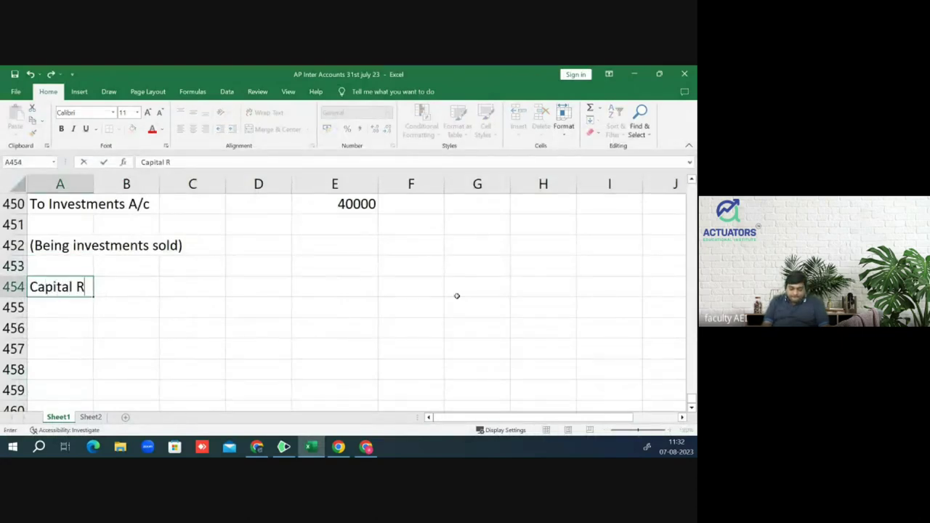
{"action": "type", "text": "eductio"}
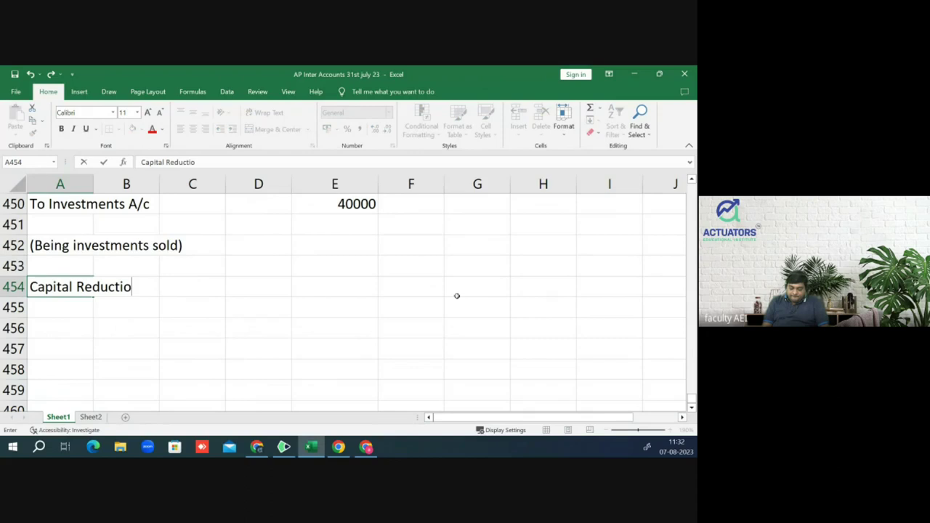
{"action": "type", "text": "n A/c dr"}
{"action": "key", "text": "BackSpace"}
{"action": "key", "text": "BackSpace"}
{"action": "type", "text": "Dr"}
{"action": "key", "text": "Return"}
{"action": "type", "text": "To Bank A/c"}
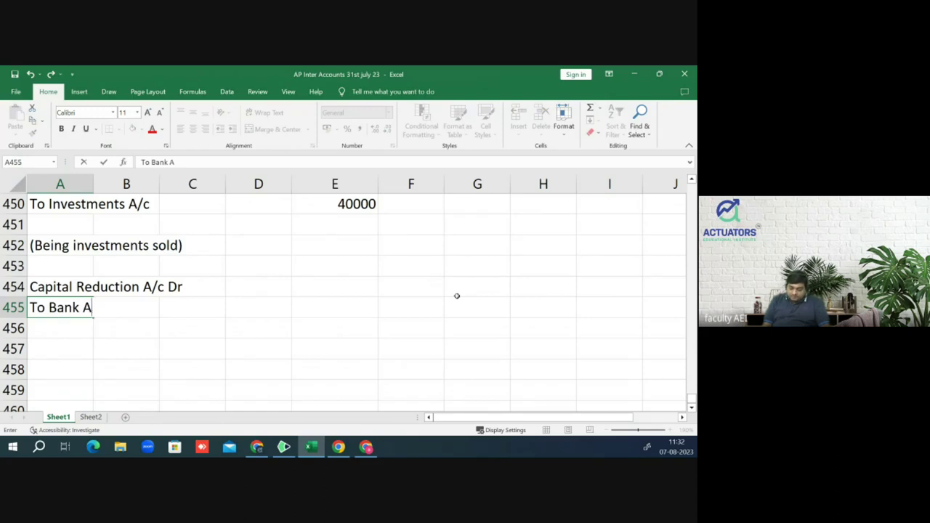
{"action": "key", "text": "ctrl+Return"}
Step: Enter 700 as the debit amount in D454 and as the credit amount in E455
{"action": "key", "text": "Up"}
{"action": "key", "text": "Up"}
{"action": "key", "text": "Right"}
{"action": "key", "text": "Right"}
{"action": "key", "text": "Right"}
{"action": "key", "text": "Down"}
{"action": "type", "text": "700"}
{"action": "key", "text": "Return"}
{"action": "key", "text": "Right"}
{"action": "type", "text": "700"}
{"action": "key", "text": "Return"}
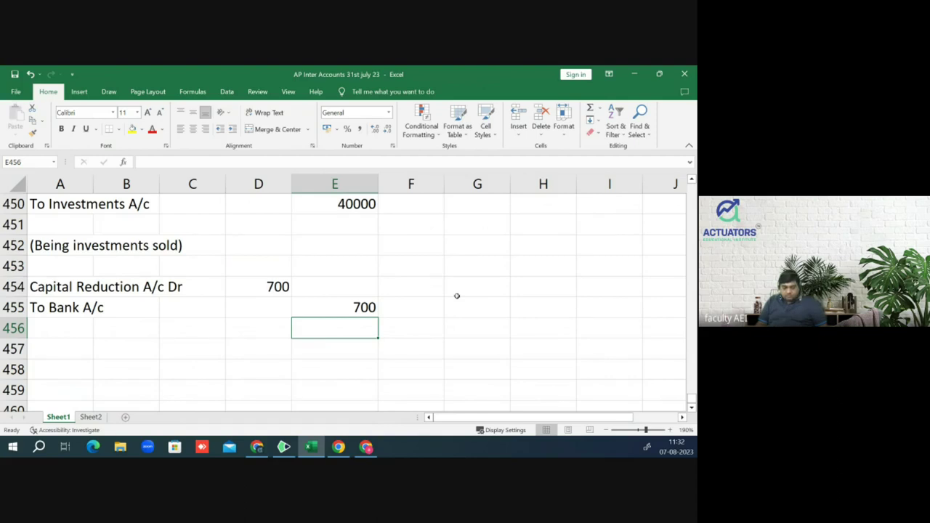
Step: Add the narration "(Being contingent liability settled)" in A457 below the contingent liability entry
{"action": "key", "text": "Down"}
{"action": "key", "text": "Left"}
{"action": "key", "text": "Left"}
{"action": "key", "text": "Left"}
{"action": "key", "text": "Left"}
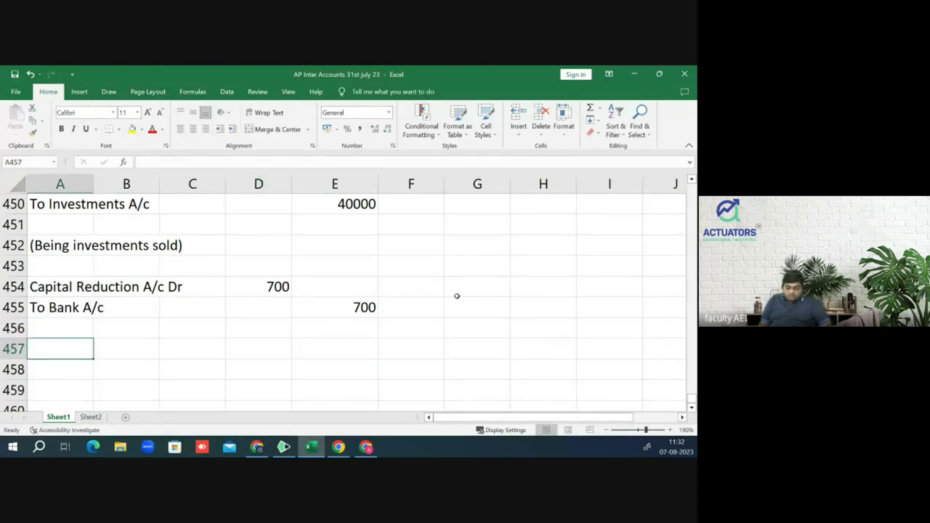
{"action": "type", "text": "(Being "}
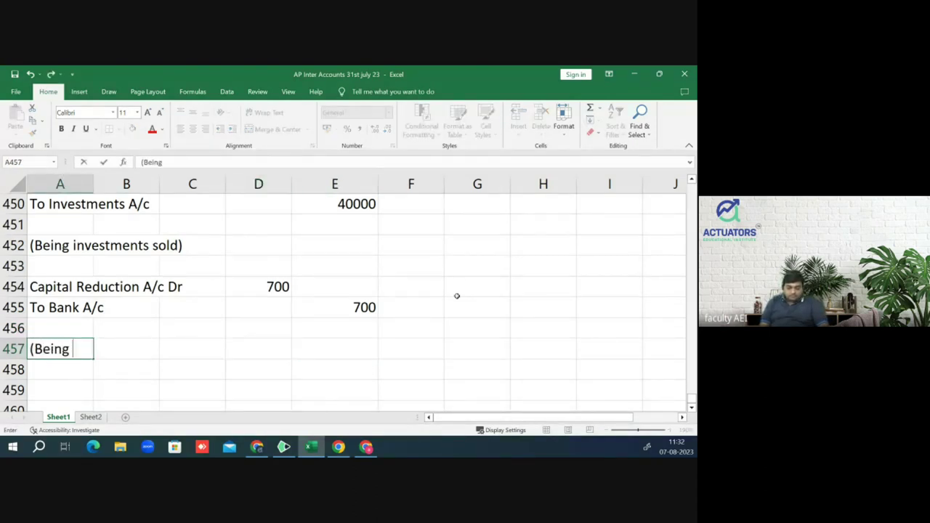
{"action": "type", "text": "contin"}
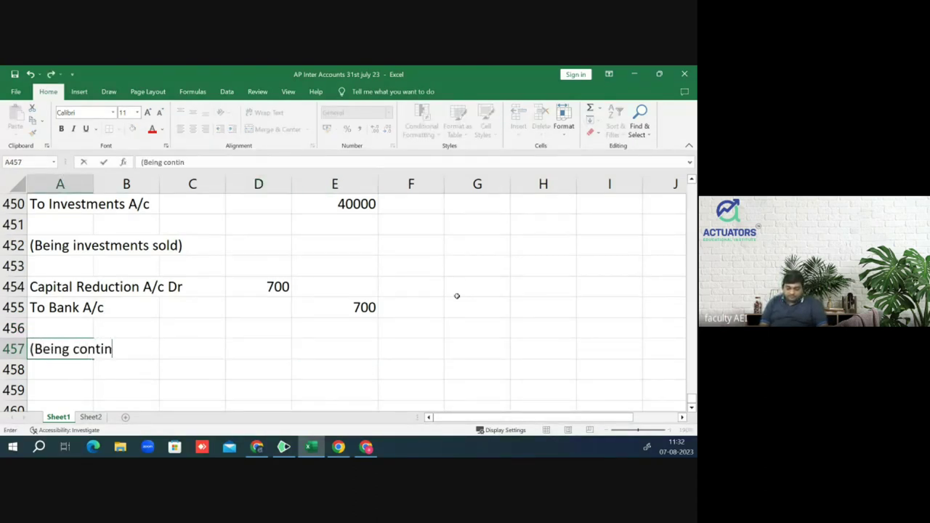
{"action": "type", "text": "gent liab"}
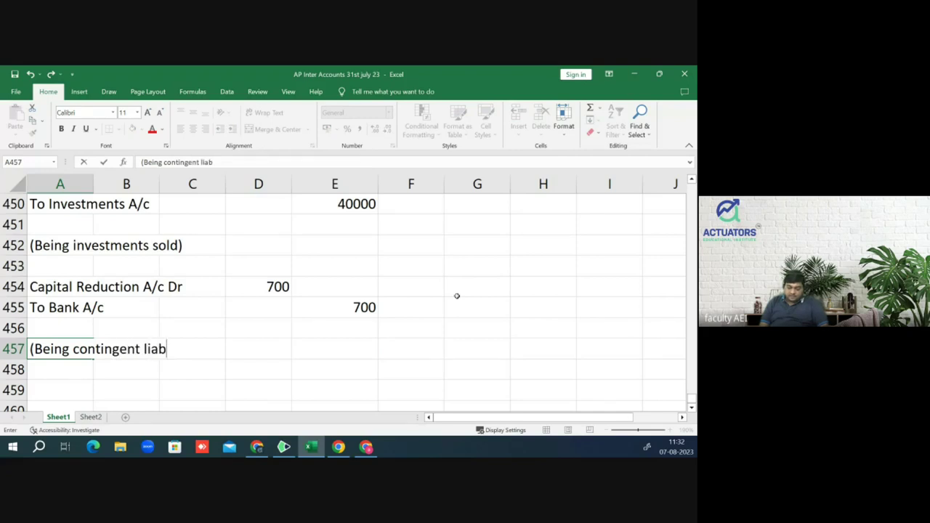
{"action": "type", "text": "ility se"}
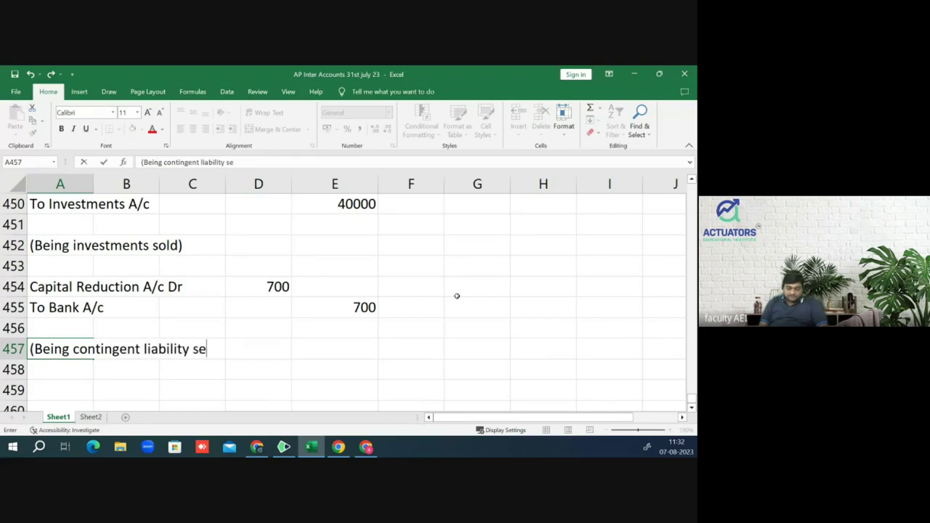
{"action": "type", "text": "ttled)"}
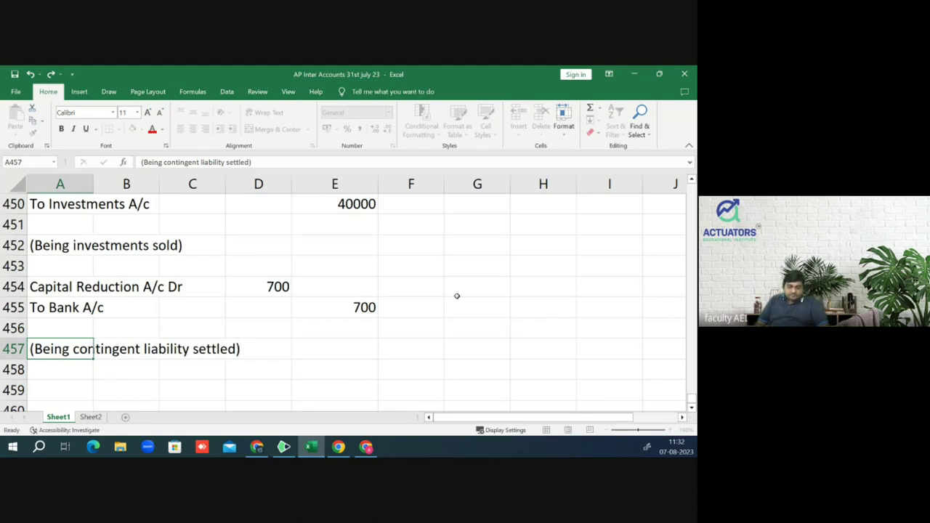
{"action": "key", "text": "Return"}
{"action": "key", "text": "Up"}
{"action": "key", "text": "Up"}
{"action": "key", "text": "Up"}
{"action": "key", "text": "Up"}
{"action": "key", "text": "Right"}
{"action": "key", "text": "Right"}
{"action": "key", "text": "Right"}
{"action": "key", "text": "Right"}
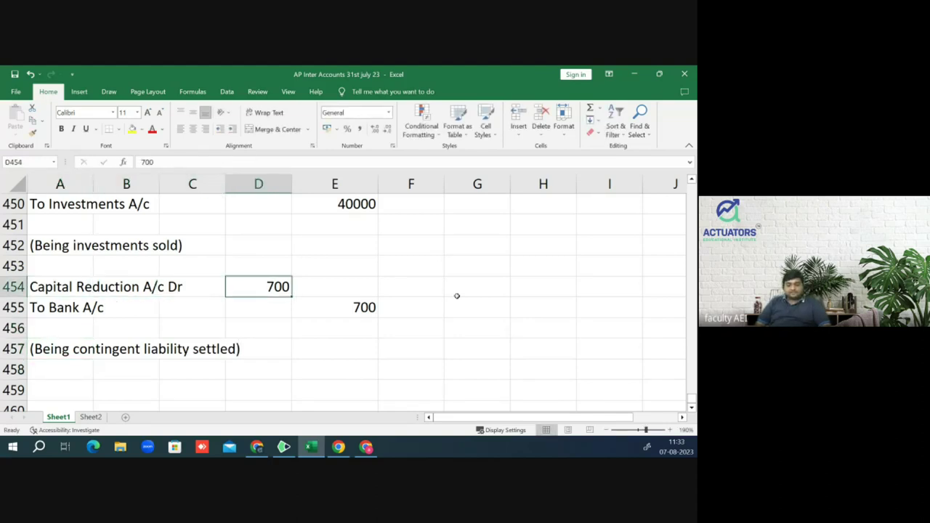
{"action": "key", "text": "Down"}
{"action": "key", "text": "Up"}
{"action": "key", "text": "Up"}
{"action": "key", "text": "Up"}
{"action": "key", "text": "Up"}
{"action": "key", "text": "Up"}
{"action": "key", "text": "Up"}
{"action": "key", "text": "Up"}
{"action": "key", "text": "Up"}
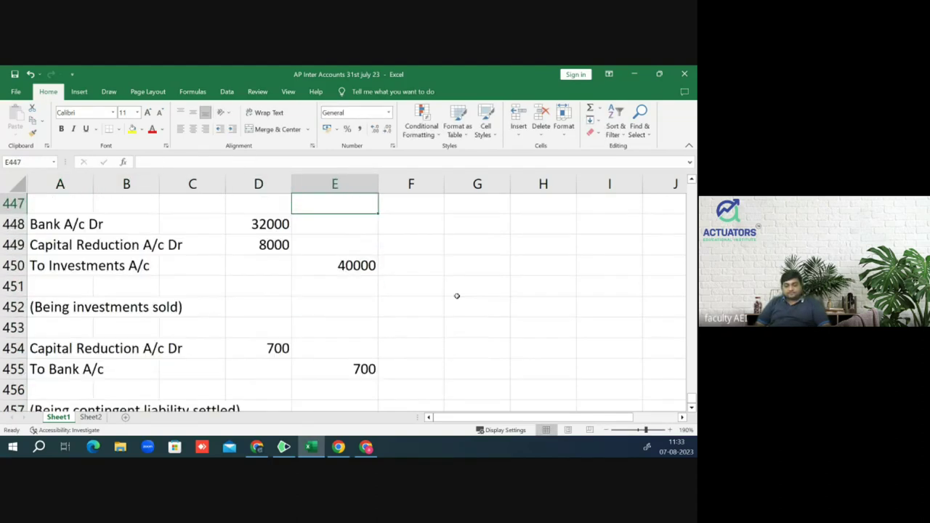
{"action": "key", "text": "Down"}
{"action": "key", "text": "Down"}
{"action": "key", "text": "Down"}
{"action": "key", "text": "Right"}
{"action": "key", "text": "Right"}
{"action": "key", "text": "Down"}
{"action": "key", "text": "Down"}
{"action": "key", "text": "Down"}
{"action": "key", "text": "shift+Down"}
{"action": "key", "text": "shift+Down"}
{"action": "key", "text": "shift+Down"}
{"action": "key", "text": "shift+Down"}
{"action": "key", "text": "shift+Down"}
{"action": "key", "text": "Down"}
{"action": "key", "text": "Down"}
{"action": "key", "text": "Down"}
{"action": "key", "text": "Up"}
{"action": "key", "text": "Up"}
{"action": "key", "text": "Up"}
{"action": "key", "text": "Up"}
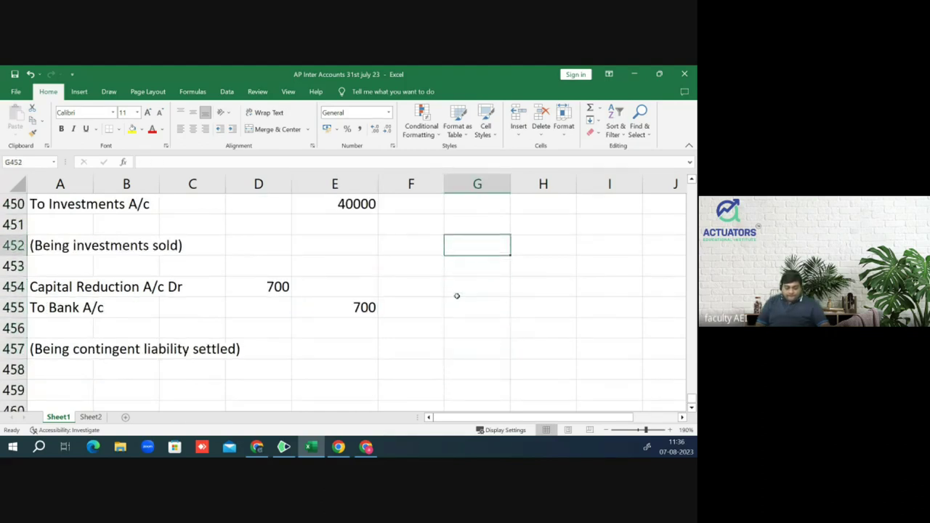
{"action": "type", "text": "Liabili"}
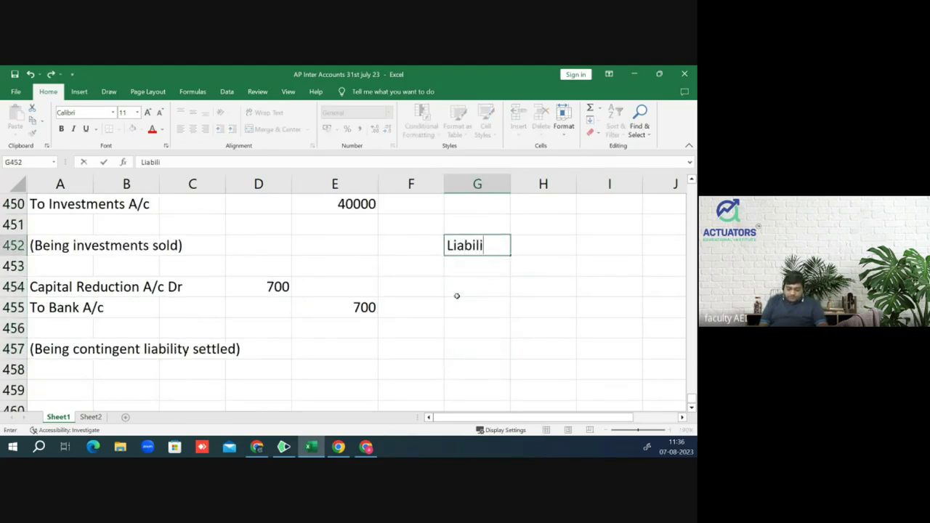
{"action": "type", "text": "ty A/c dr"}
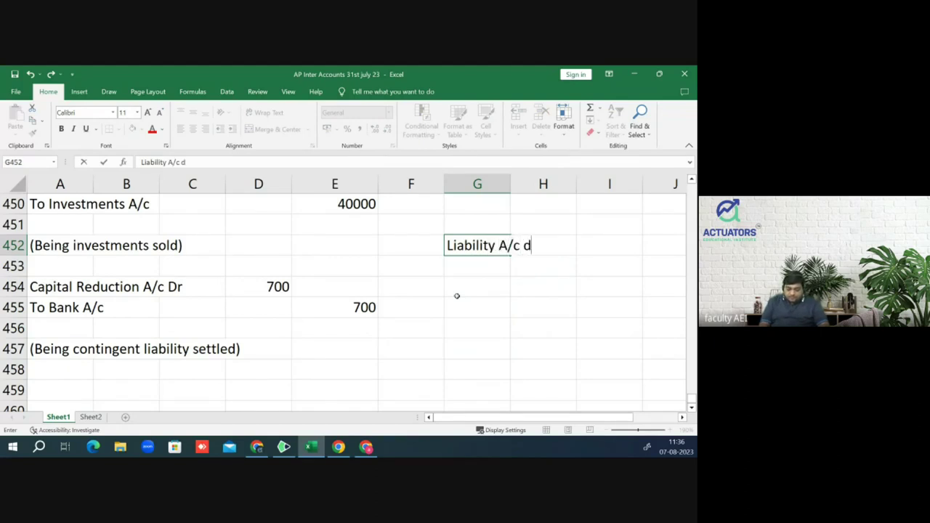
{"action": "key", "text": "BackSpace"}
{"action": "key", "text": "BackSpace"}
{"action": "type", "text": "Dr"}
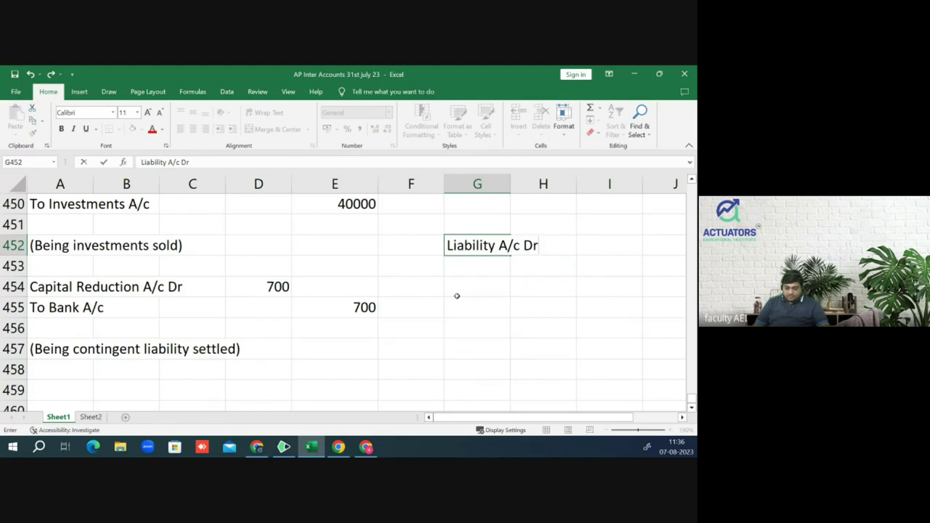
{"action": "key", "text": "BackSpace"}
{"action": "key", "text": "BackSpace"}
{"action": "key", "text": "BackSpace"}
{"action": "key", "text": "BackSpace"}
{"action": "key", "text": "BackSpace"}
{"action": "key", "text": "BackSpace"}
{"action": "key", "text": "BackSpace"}
{"action": "key", "text": "BackSpace"}
{"action": "key", "text": "BackSpace"}
{"action": "key", "text": "BackSpace"}
{"action": "key", "text": "BackSpace"}
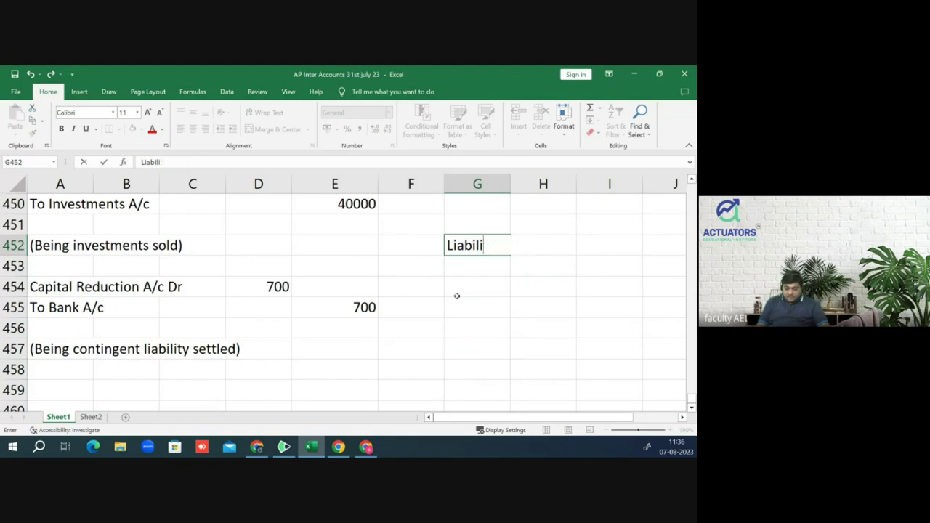
{"action": "key", "text": "BackSpace"}
{"action": "key", "text": "BackSpace"}
{"action": "key", "text": "BackSpace"}
{"action": "key", "text": "BackSpace"}
{"action": "key", "text": "BackSpace"}
{"action": "key", "text": "Tab"}
{"action": "key", "text": "Tab"}
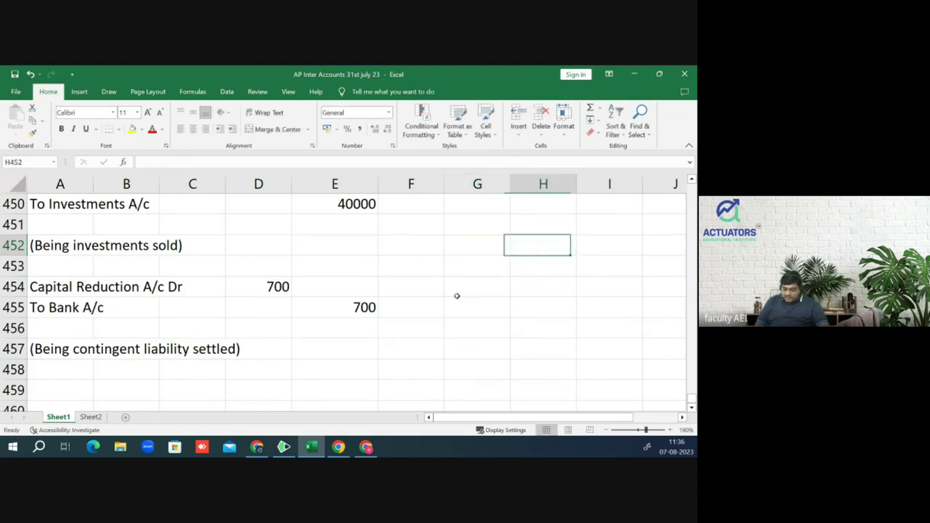
Step: Write the debit line "Capital Reduction A/c Dr" in G452 for the alternative contingent liability entry
{"action": "key", "text": "Right"}
{"action": "key", "text": "Right"}
{"action": "key", "text": "Left"}
{"action": "key", "text": "Left"}
{"action": "key", "text": "Left"}
{"action": "key", "text": "Left"}
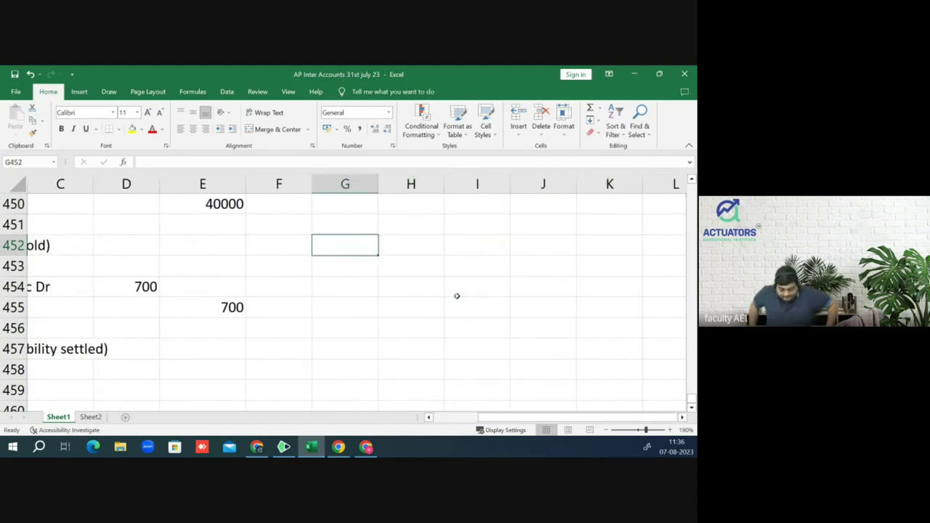
{"action": "type", "text": "Capi"}
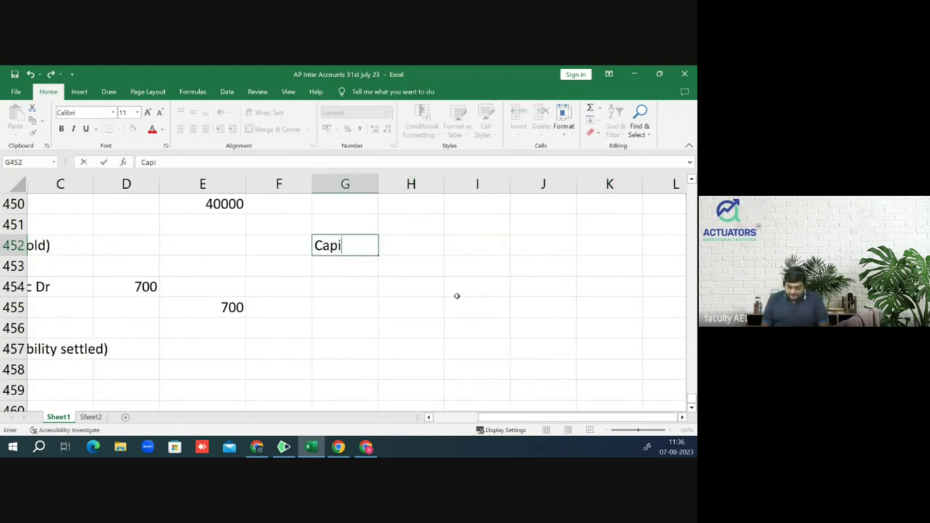
{"action": "type", "text": "tal Reduct"}
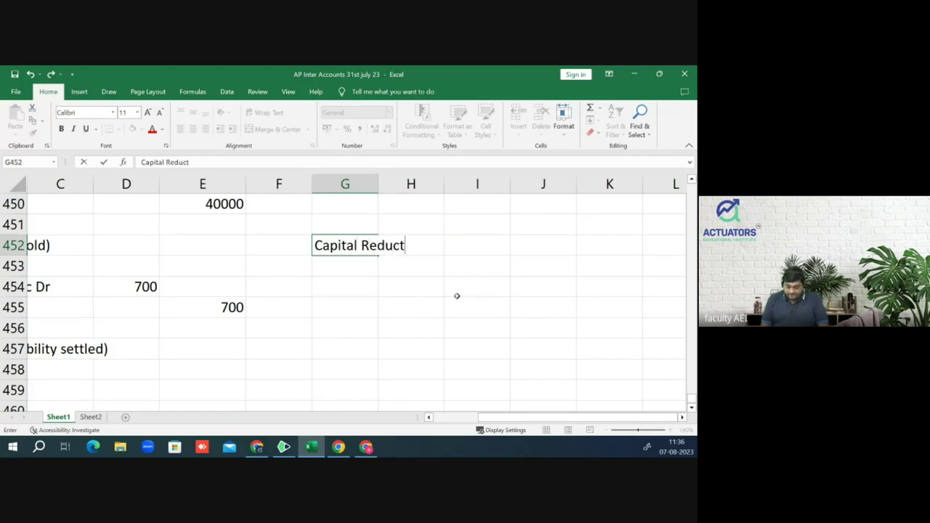
{"action": "type", "text": "ion A/"}
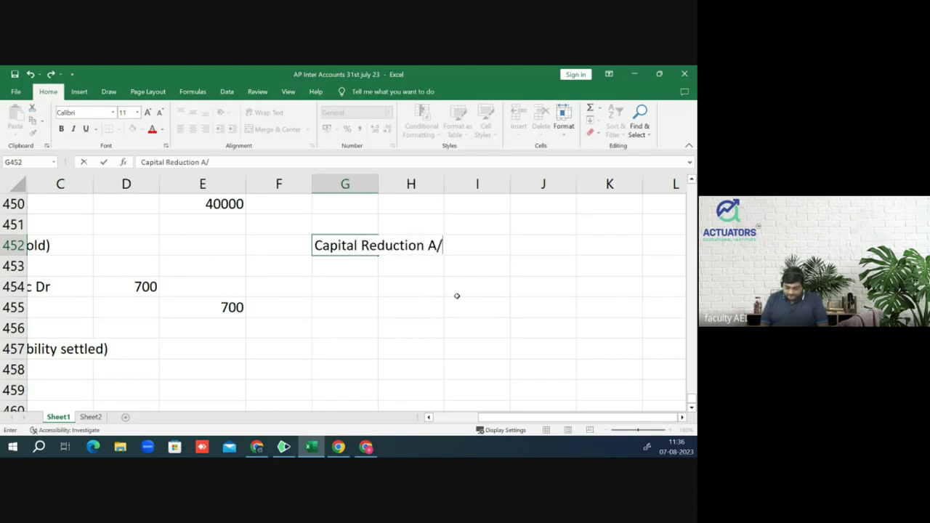
{"action": "type", "text": "c dr"}
{"action": "key", "text": "BackSpace"}
{"action": "key", "text": "BackSpace"}
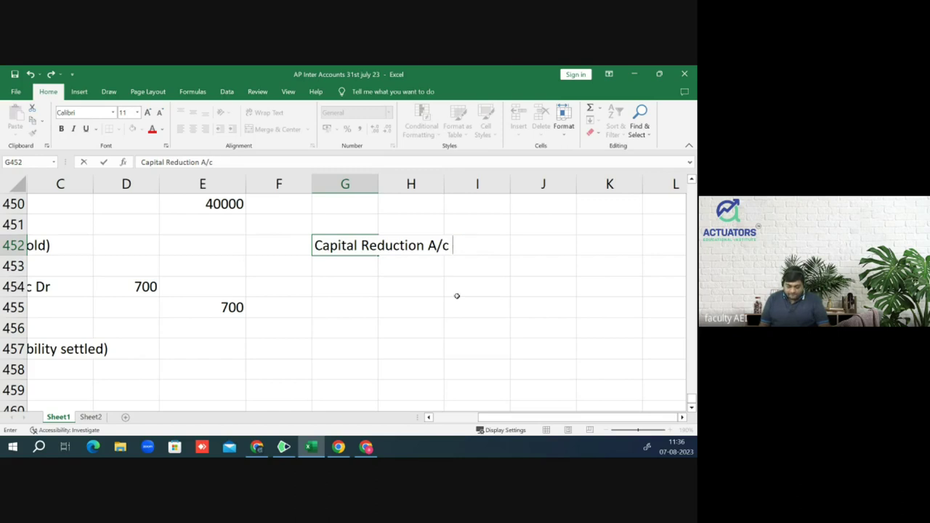
{"action": "type", "text": "Dr"}
{"action": "key", "text": "Up"}
Step: Enter 7000 as the debit amount in J452 for the Capital Reduction A/c line
{"action": "key", "text": "Down"}
{"action": "key", "text": "Right"}
{"action": "key", "text": "Right"}
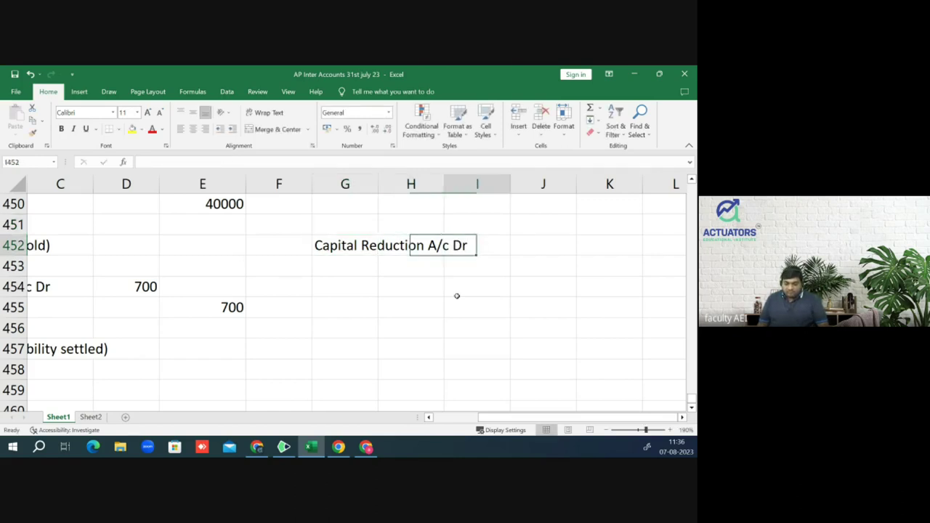
{"action": "key", "text": "Tab"}
{"action": "type", "text": "7000"}
{"action": "key", "text": "Return"}
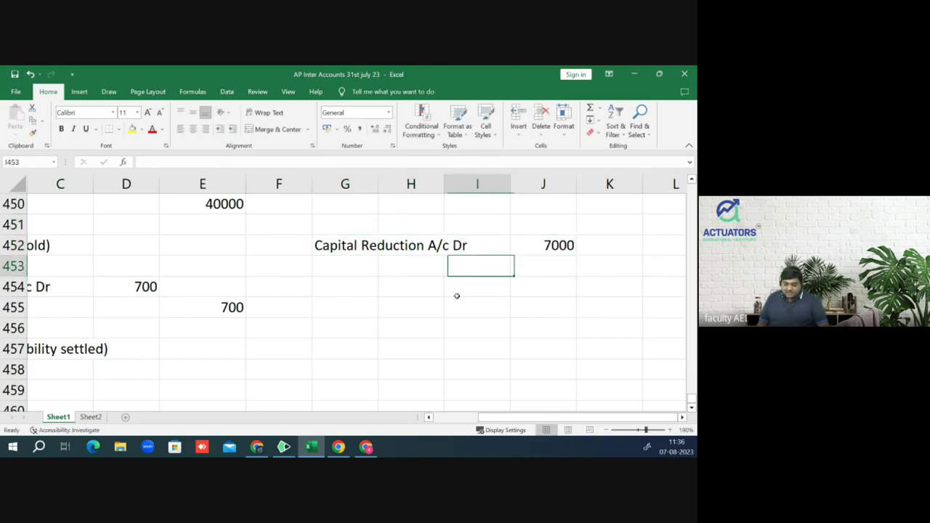
Step: Write the credit line "To Liability A/c" in G453 under the Capital Reduction A/c line
{"action": "key", "text": "Left"}
{"action": "key", "text": "Left"}
{"action": "type", "text": "To"}
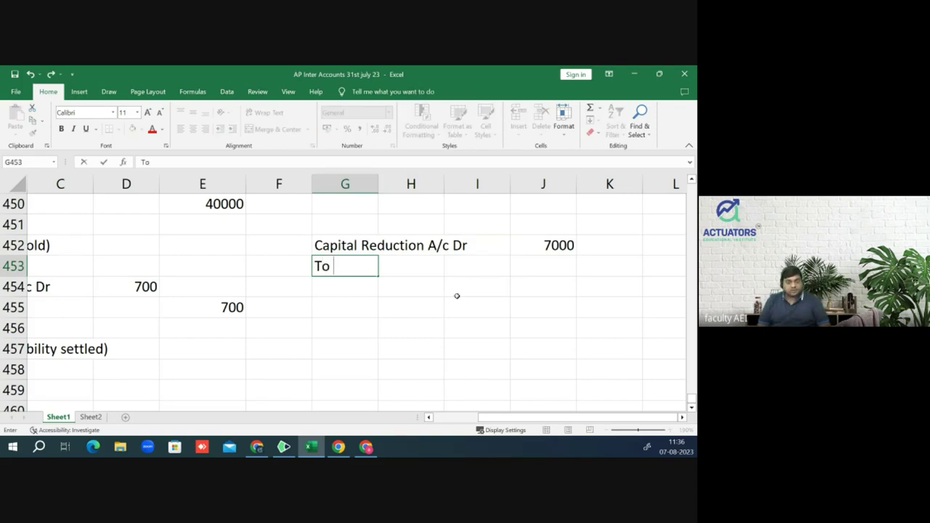
{"action": "type", "text": "Lla"}
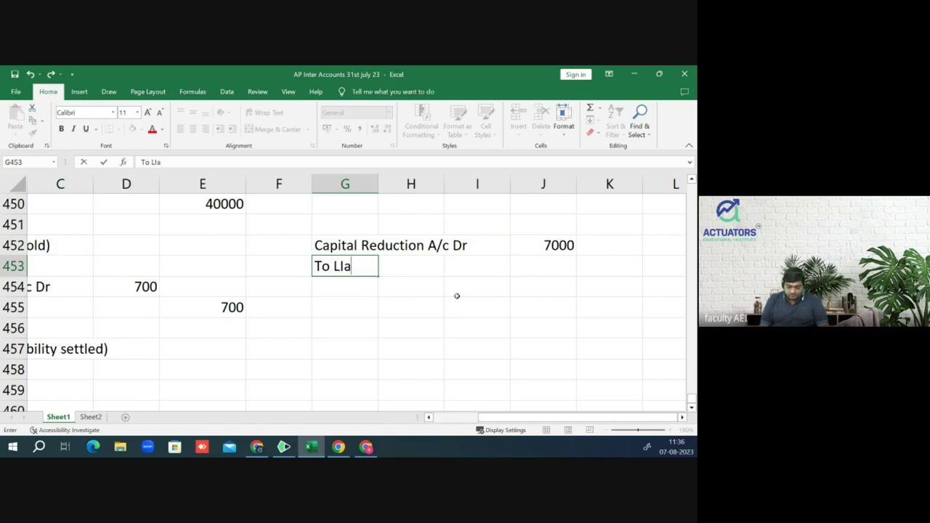
{"action": "key", "text": "BackSpace"}
{"action": "key", "text": "BackSpace"}
{"action": "type", "text": "iability "}
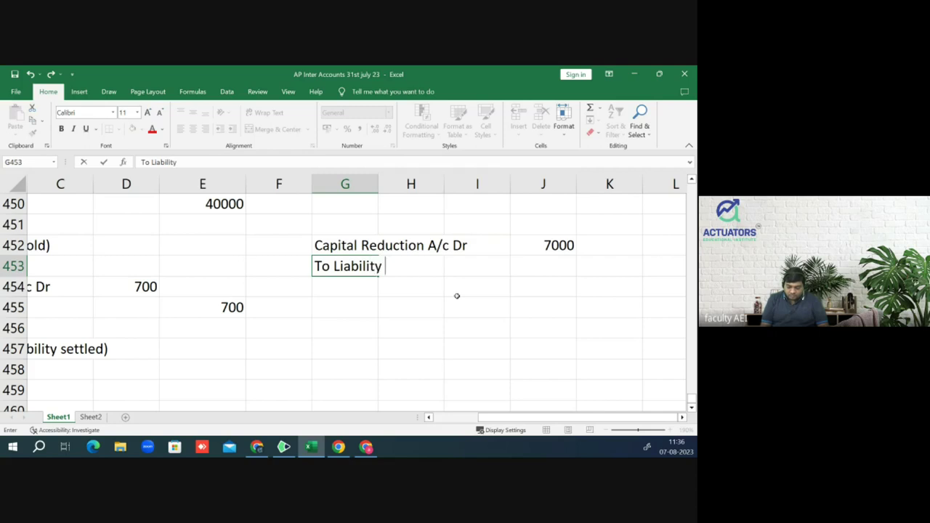
{"action": "type", "text": "A/c"}
{"action": "key", "text": "Return"}
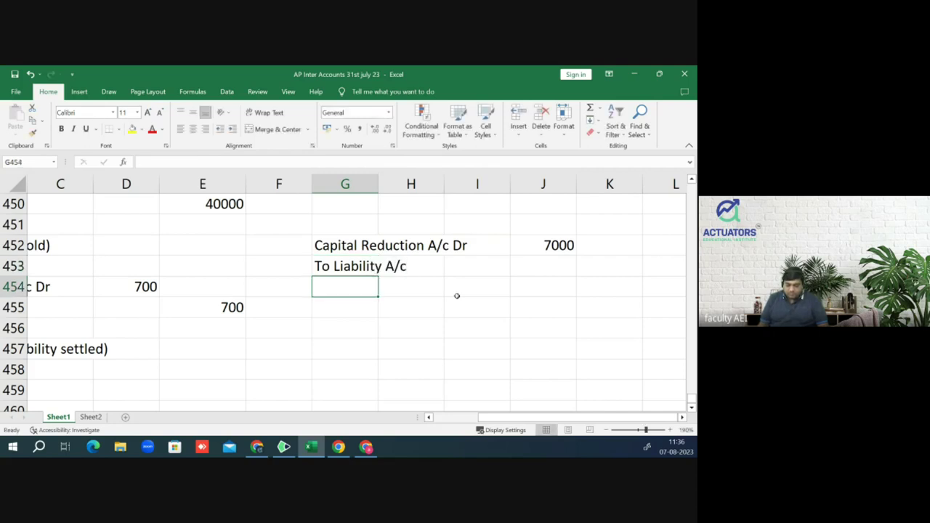
Step: Enter 7000 as the credit amount in K453 for the Liability A/c line
{"action": "key", "text": "Up"}
{"action": "key", "text": "Right"}
{"action": "key", "text": "Right"}
{"action": "key", "text": "Right"}
{"action": "key", "text": "Right"}
{"action": "type", "text": "7000"}
{"action": "key", "text": "Return"}
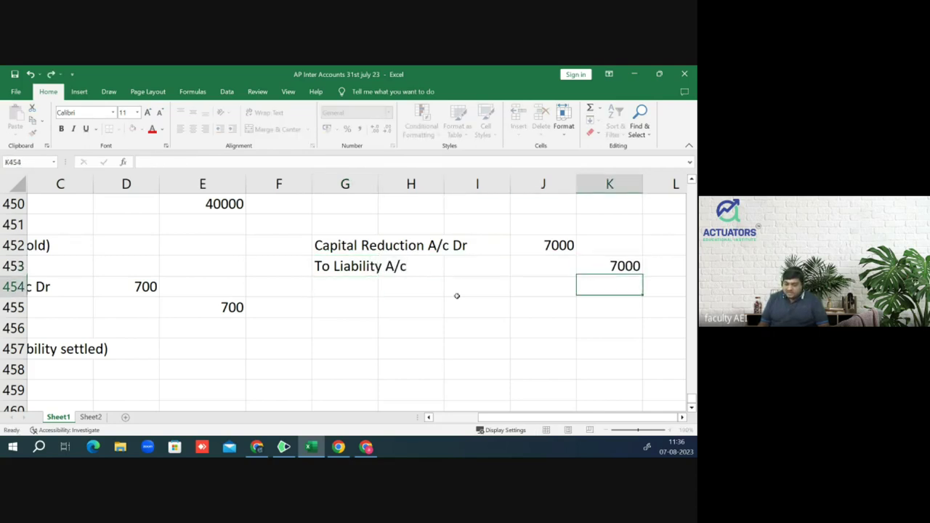
Step: Write the debit line "Liability A/c Dr" in G455 and the credit line "To Bank A/c" in G456
{"action": "key", "text": "Down"}
{"action": "key", "text": "Left"}
{"action": "key", "text": "Left"}
{"action": "key", "text": "Left"}
{"action": "key", "text": "Left"}
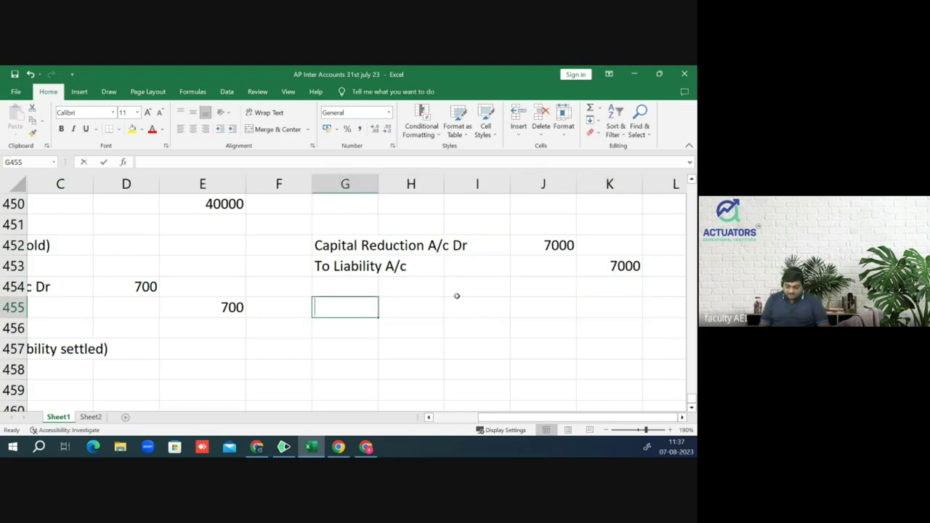
{"action": "type", "text": "Liability"}
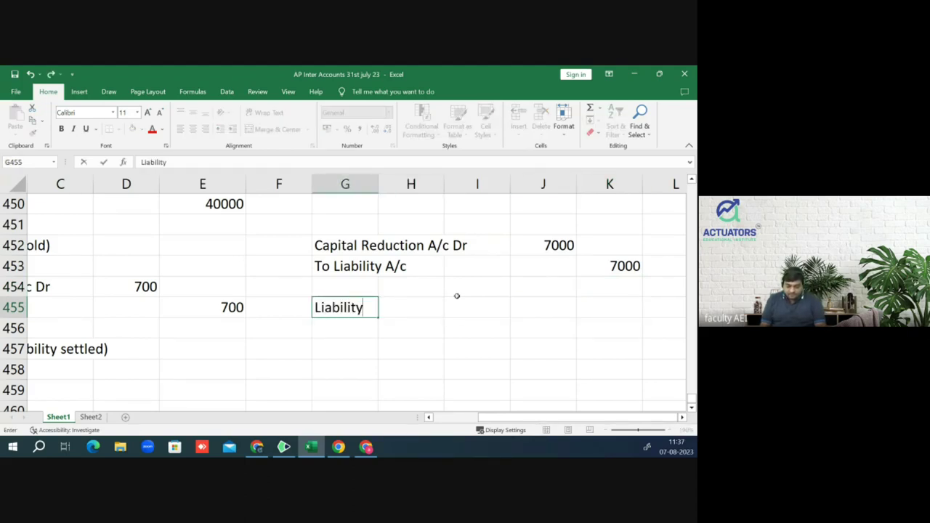
{"action": "type", "text": " A/c dr"}
{"action": "key", "text": "BackSpace"}
{"action": "key", "text": "BackSpace"}
{"action": "type", "text": "Dr"}
{"action": "key", "text": "Return"}
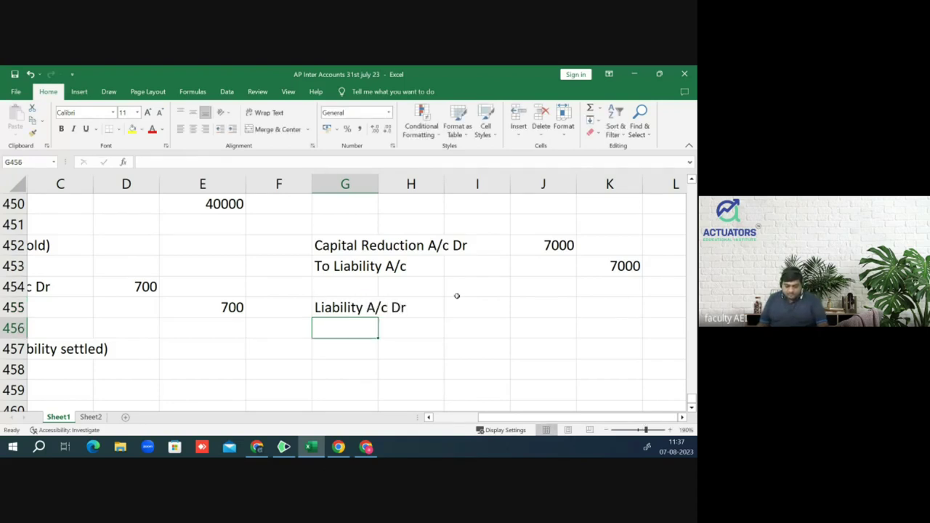
{"action": "type", "text": "To"}
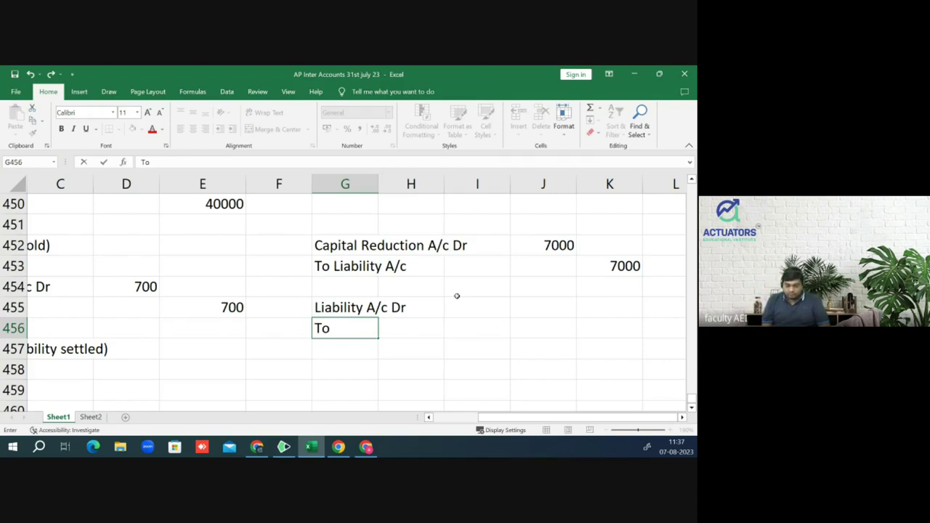
{"action": "type", "text": "Bank A/c"}
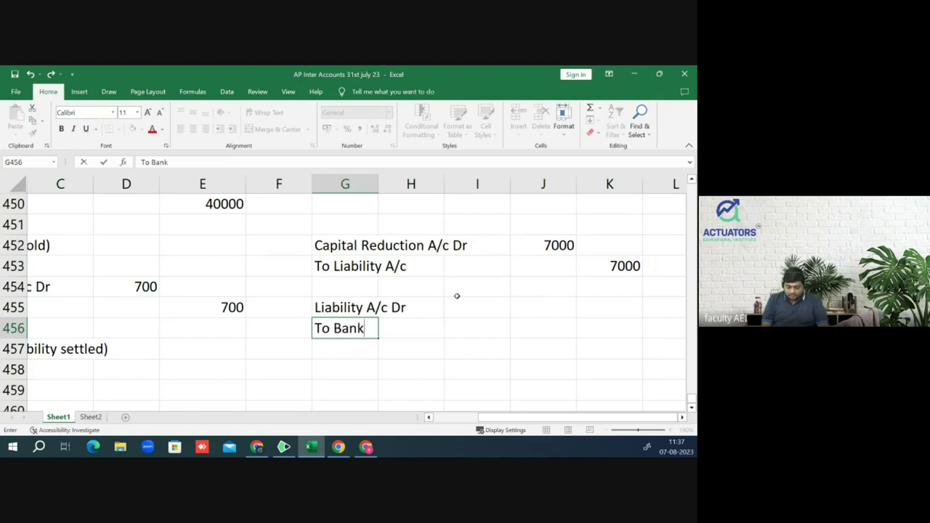
{"action": "key", "text": "Return"}
{"action": "key", "text": "Return"}
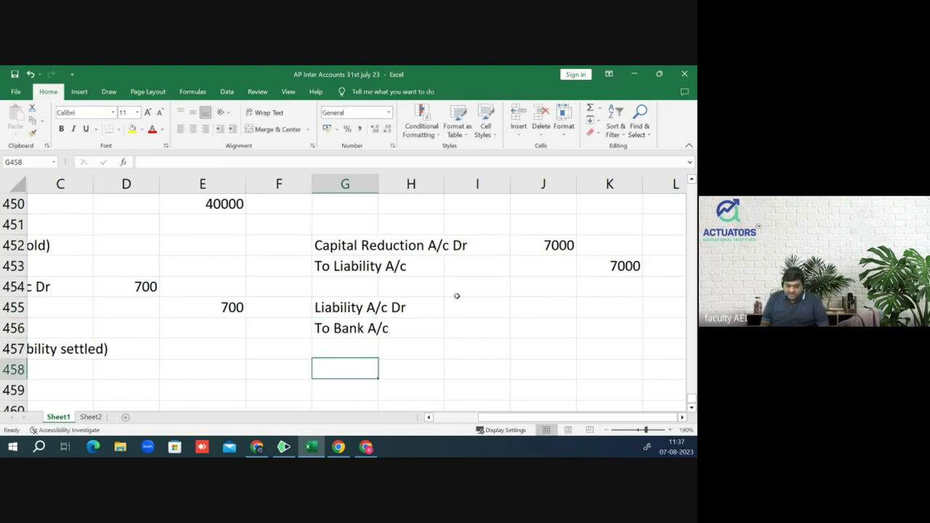
Step: Enter 7000 as the debit amount in J455 for the Liability A/c line
{"action": "key", "text": "Up"}
{"action": "key", "text": "Up"}
{"action": "key", "text": "Up"}
{"action": "key", "text": "Right"}
{"action": "key", "text": "Right"}
{"action": "key", "text": "Right"}
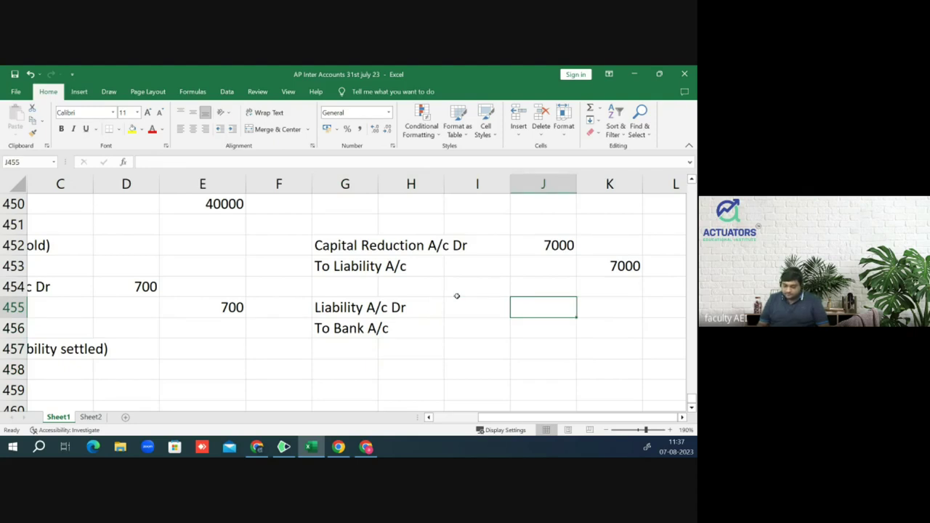
{"action": "type", "text": "7000"}
{"action": "key", "text": "Return"}
Step: Enter 7000 as the credit amount in K456 for the To Bank A/c line
{"action": "key", "text": "Right"}
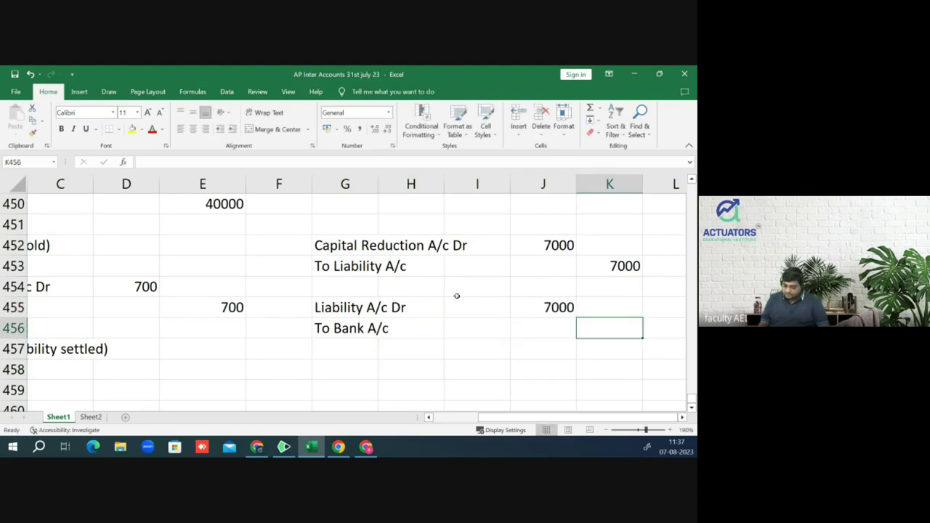
{"action": "type", "text": "70100"}
{"action": "key", "text": "BackSpace"}
{"action": "key", "text": "BackSpace"}
{"action": "key", "text": "BackSpace"}
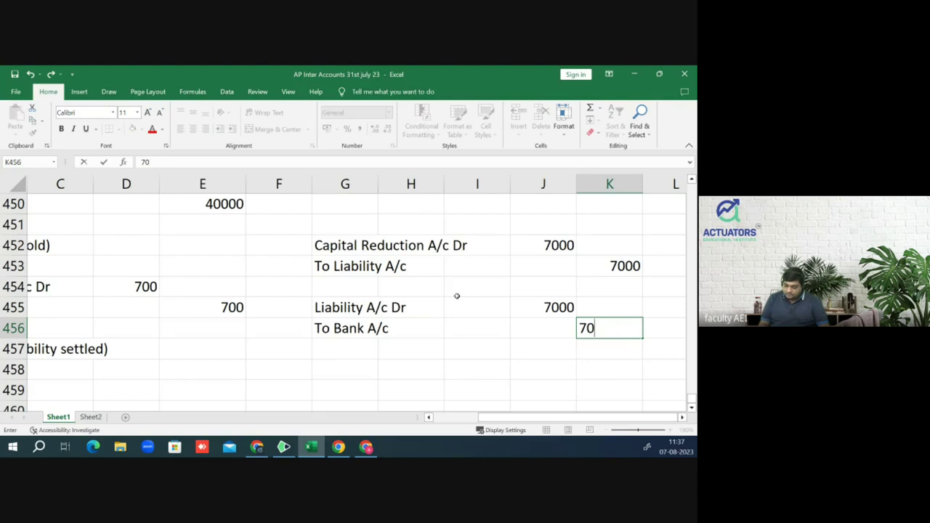
{"action": "type", "text": "00"}
{"action": "key", "text": "Return"}
{"action": "key", "text": "Return"}
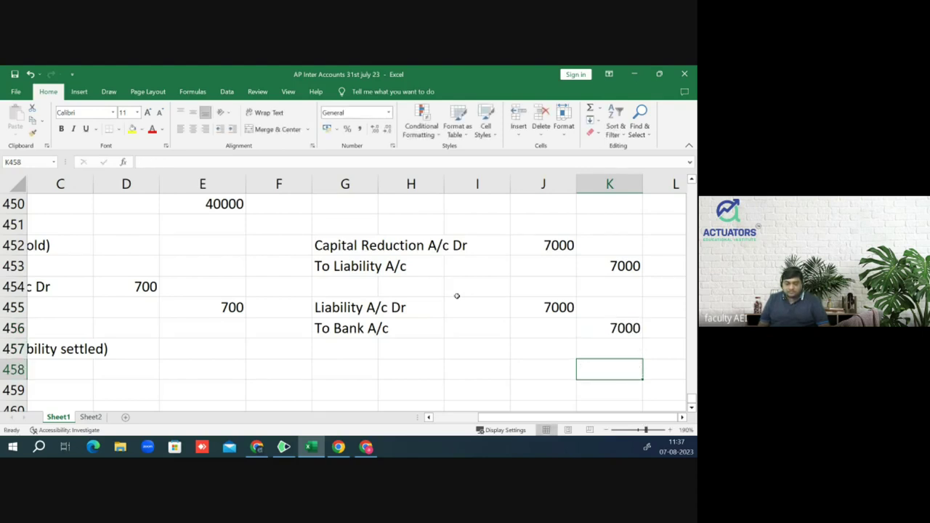
Step: Select G453:K455 to examine the credit and debit lines of the Liability A/c together
{"action": "key", "text": "Left"}
{"action": "key", "text": "Left"}
{"action": "key", "text": "Left"}
{"action": "key", "text": "Left"}
{"action": "key", "text": "Up"}
{"action": "key", "text": "Up"}
{"action": "key", "text": "Up"}
{"action": "key", "text": "Up"}
{"action": "key", "text": "Up"}
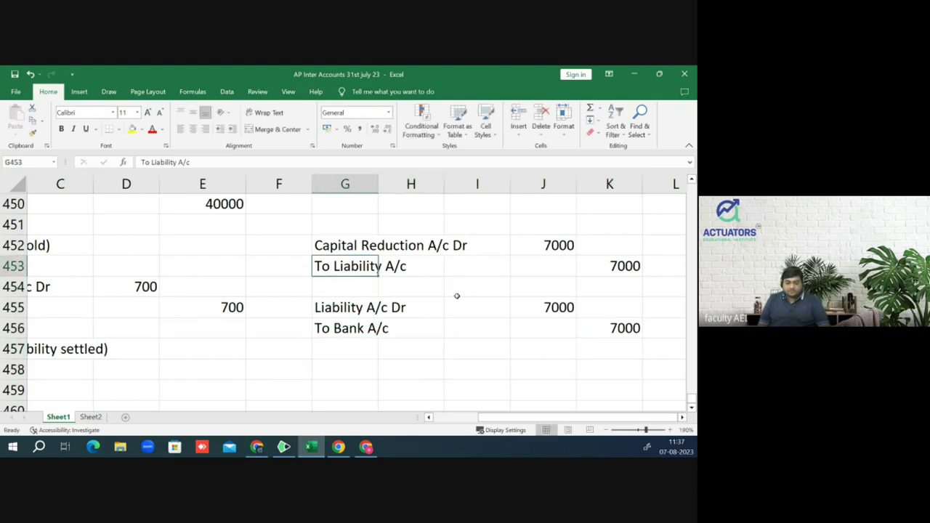
{"action": "key", "text": "shift+Down"}
{"action": "key", "text": "shift+Down"}
{"action": "key", "text": "shift+Right"}
{"action": "key", "text": "shift+Right"}
{"action": "key", "text": "shift+Right"}
{"action": "key", "text": "shift+Right"}
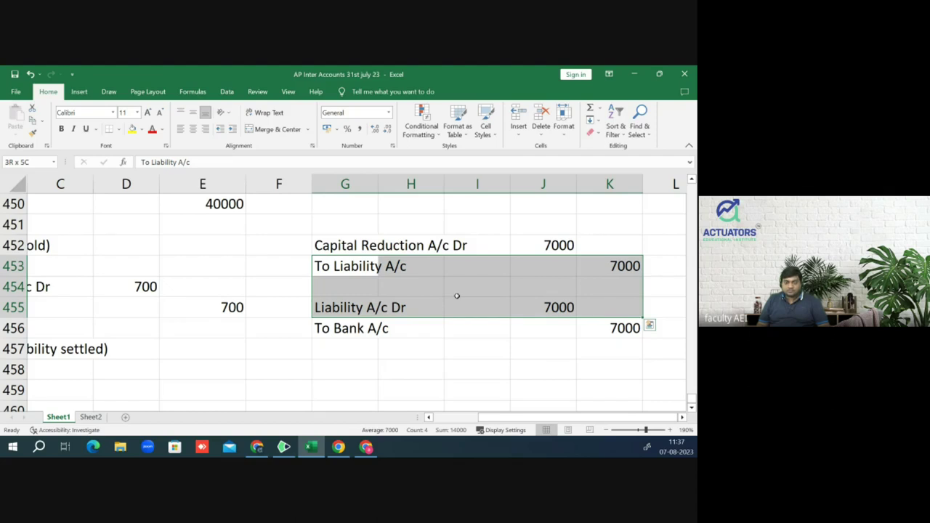
Step: Write the debit line "Bank A/c Dr" in G458 below the liability payment entry
{"action": "key", "text": "Left"}
{"action": "key", "text": "Down"}
{"action": "key", "text": "Down"}
{"action": "key", "text": "Down"}
{"action": "key", "text": "Down"}
{"action": "key", "text": "Down"}
{"action": "key", "text": "Right"}
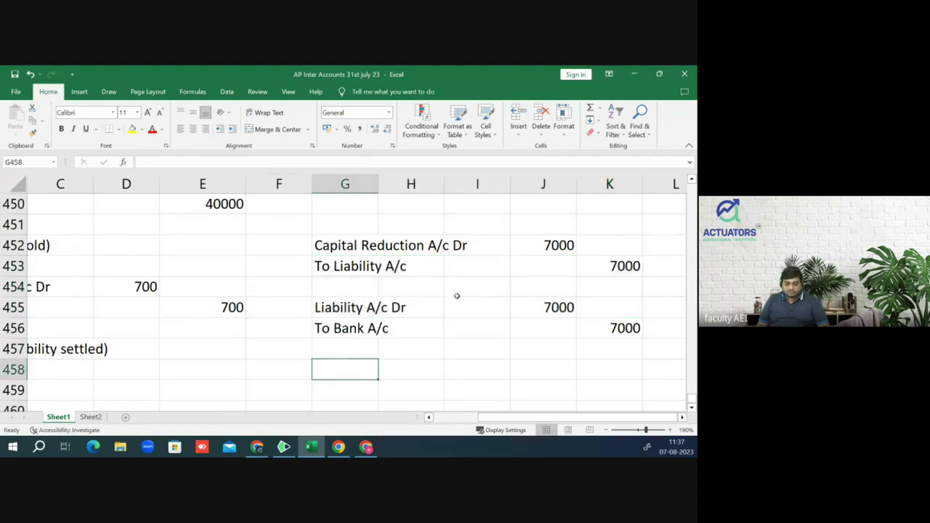
{"action": "type", "text": "Bank A/c dr"}
{"action": "key", "text": "BackSpace"}
{"action": "key", "text": "BackSpace"}
{"action": "type", "text": "Dr"}
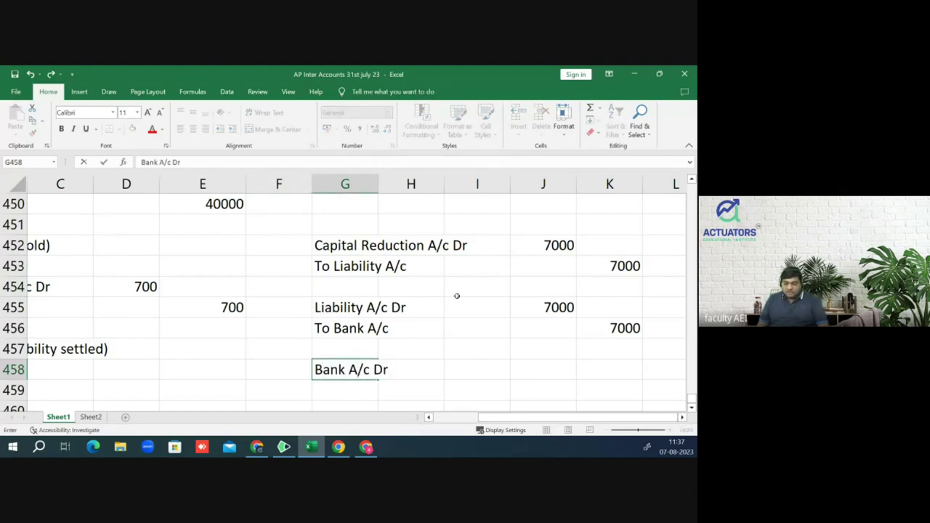
Step: Enter 6300 as the debit amount in J458 for the Bank A/c line
{"action": "key", "text": "Tab"}
{"action": "key", "text": "Tab"}
{"action": "key", "text": "Tab"}
{"action": "type", "text": "6300"}
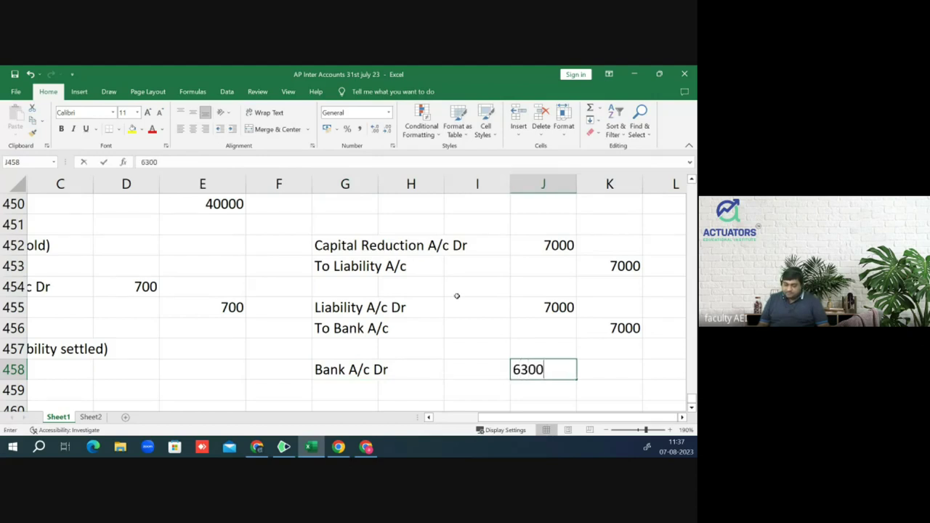
{"action": "key", "text": "Return"}
Step: Write the credit line "To Capital Reduction A/c" in G459
{"action": "key", "text": "Left"}
{"action": "key", "text": "Left"}
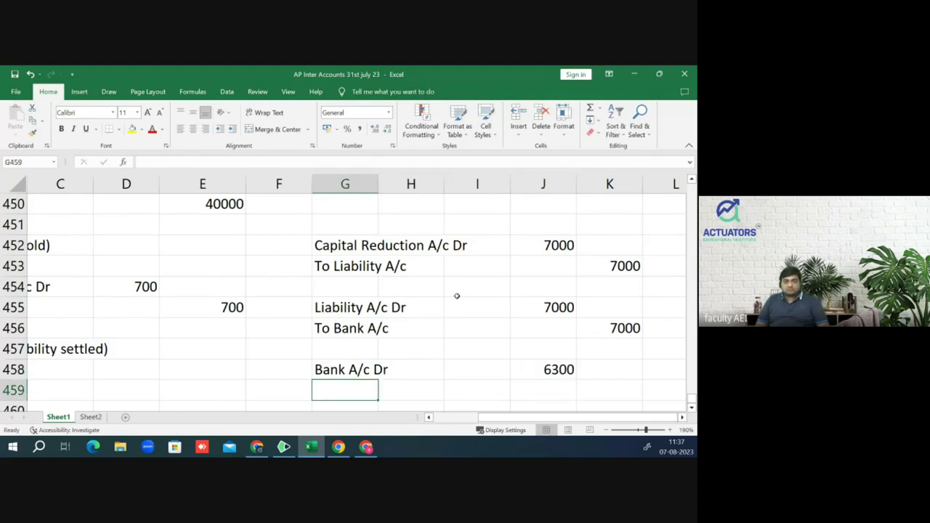
{"action": "type", "text": "To Ca"}
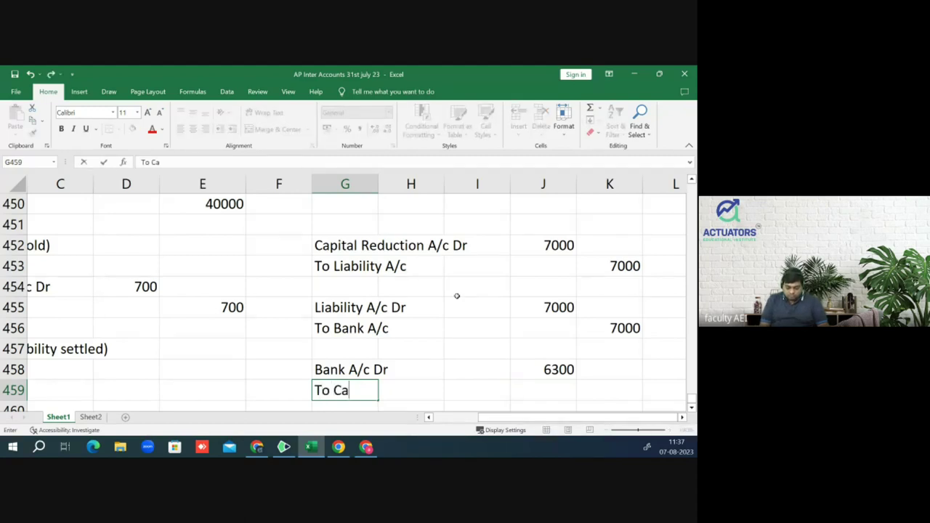
{"action": "type", "text": "pital Redc"}
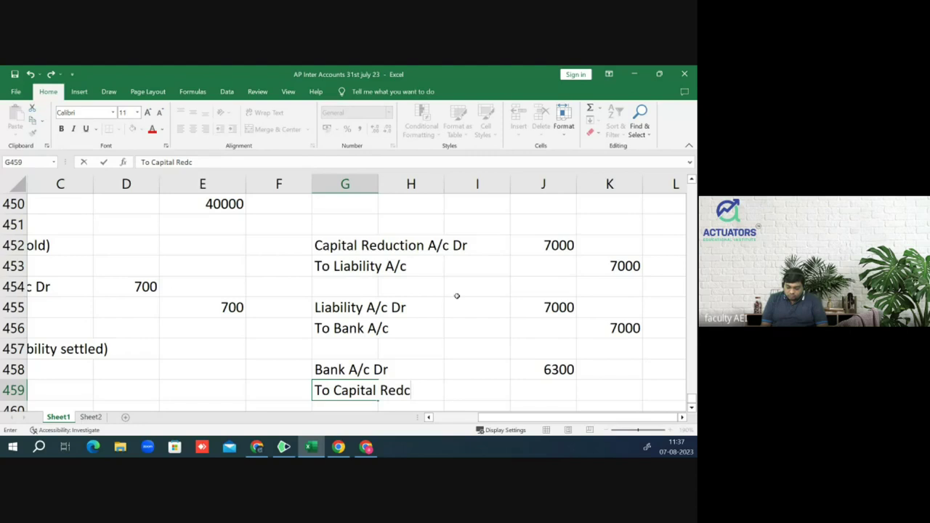
{"action": "key", "text": "BackSpace"}
{"action": "type", "text": "uction A/cv"}
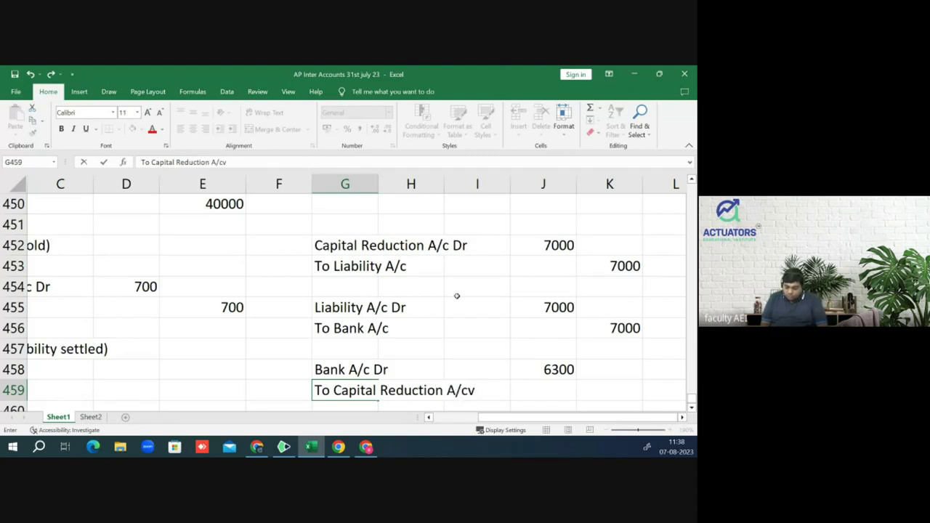
{"action": "key", "text": "BackSpace"}
{"action": "key", "text": "Return"}
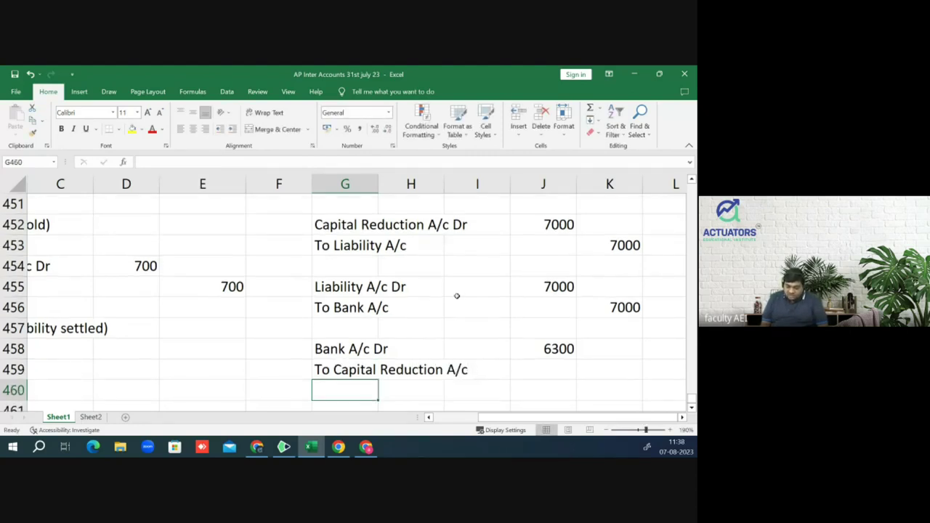
Step: Enter 6300 as the credit amount in K459 for the Capital Reduction A/c line
{"action": "key", "text": "Up"}
{"action": "key", "text": "Right"}
{"action": "key", "text": "Right"}
{"action": "key", "text": "Right"}
{"action": "key", "text": "Right"}
{"action": "type", "text": "6300"}
{"action": "key", "text": "Return"}
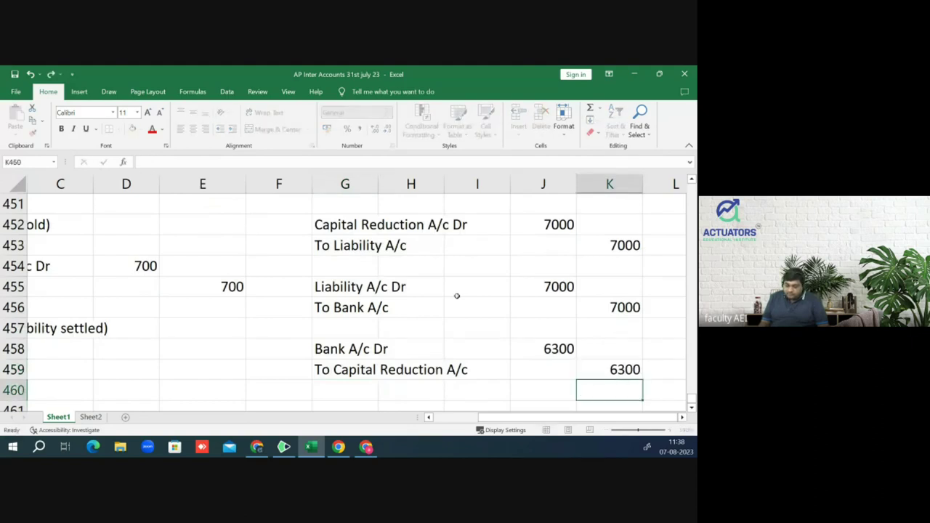
Step: Select G452:K459 to review the three entries of the alternative treatment as one block
{"action": "key", "text": "Up"}
{"action": "key", "text": "Up"}
{"action": "key", "text": "Up"}
{"action": "key", "text": "Up"}
{"action": "key", "text": "Up"}
{"action": "key", "text": "Up"}
{"action": "key", "text": "Up"}
{"action": "key", "text": "Up"}
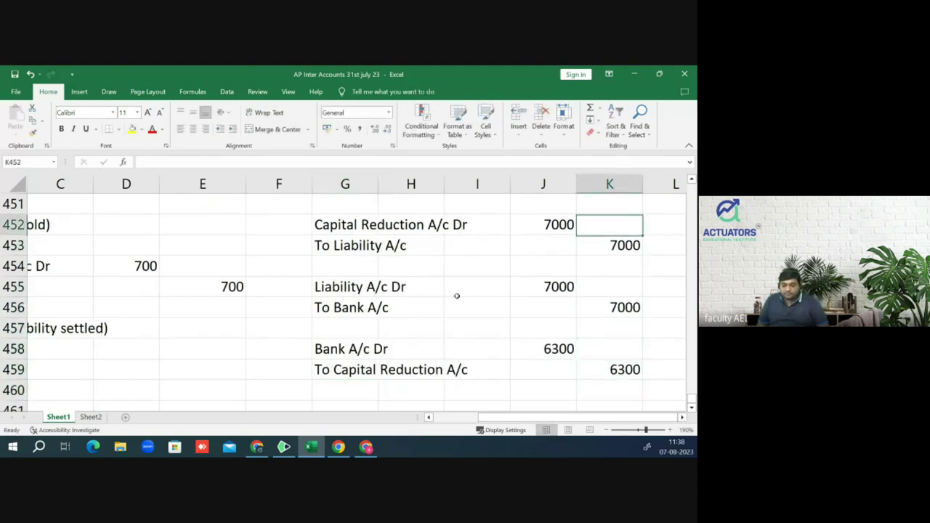
{"action": "key", "text": "Left"}
{"action": "key", "text": "Left"}
{"action": "key", "text": "Left"}
{"action": "key", "text": "Left"}
{"action": "key", "text": "shift+Down"}
{"action": "key", "text": "shift+Down"}
{"action": "key", "text": "shift+Down"}
{"action": "key", "text": "shift+Down"}
{"action": "key", "text": "shift+Down"}
{"action": "key", "text": "shift+Down"}
{"action": "key", "text": "shift+Down"}
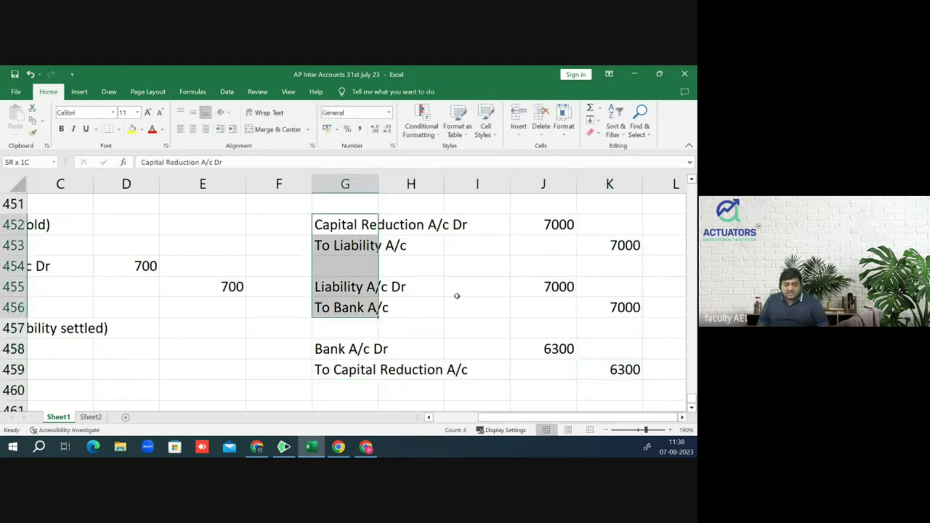
{"action": "key", "text": "shift+Right"}
{"action": "key", "text": "shift+Right"}
{"action": "key", "text": "shift+Right"}
{"action": "key", "text": "shift+Right"}
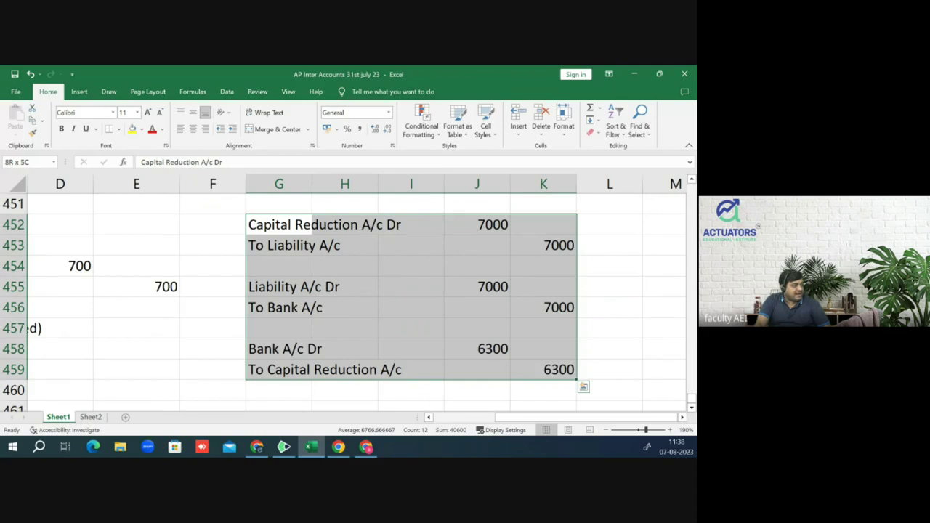
{"action": "key", "text": "alt+Tab"}
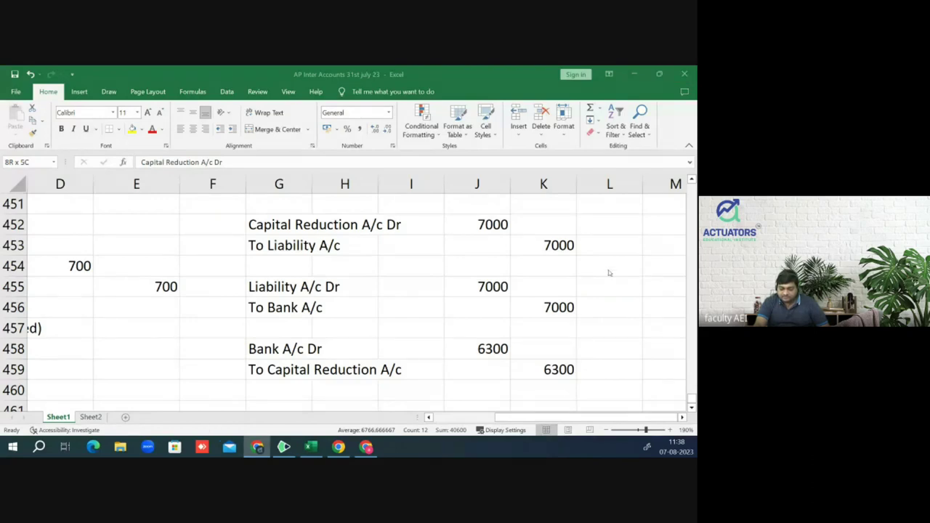
{"action": "key", "text": "alt+Tab"}
{"action": "left_click", "coordinate": [598, 230]}
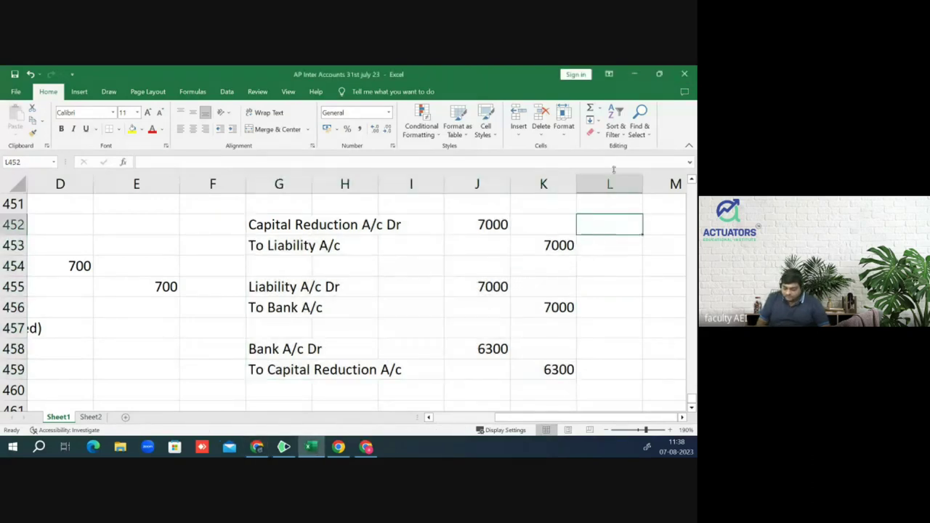
{"action": "key", "text": "Left"}
{"action": "key", "text": "Left"}
{"action": "key", "text": "Left"}
{"action": "key", "text": "Left"}
{"action": "key", "text": "Left"}
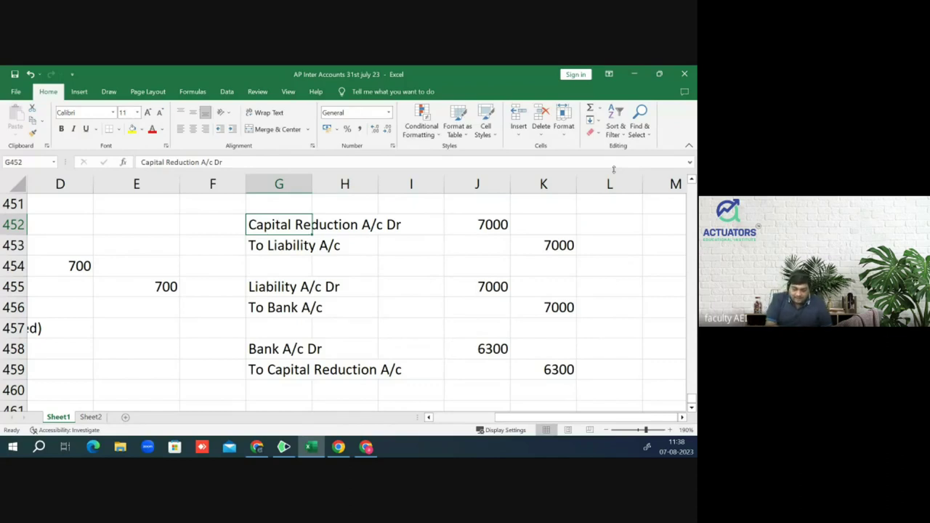
Step: Strike through the two Liability A/c lines in black ink and write a brace with 700 beside the Bank A/c amounts
{"action": "left_click", "coordinate": [108, 91]}
{"action": "mouse_move", "coordinate": [332, 241]}
{"action": "left_mouse_down"}
{"action": "mouse_move", "coordinate": [310, 256]}
{"action": "mouse_move", "coordinate": [318, 294]}
{"action": "left_mouse_up"}
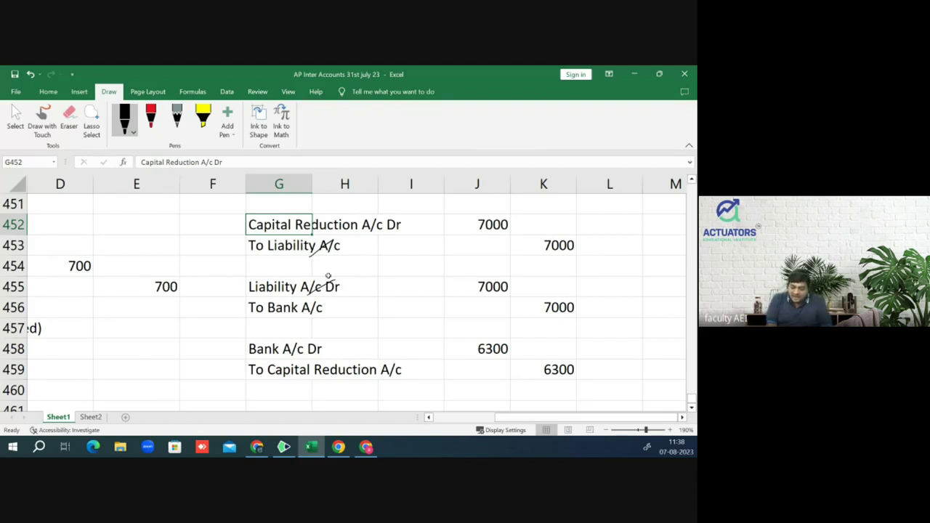
{"action": "mouse_move", "coordinate": [595, 300]}
{"action": "left_mouse_down"}
{"action": "mouse_move", "coordinate": [583, 359]}
{"action": "mouse_move", "coordinate": [623, 331]}
{"action": "left_mouse_up"}
{"action": "left_click_drag", "start_coordinate": [640, 327], "coordinate": [639, 328]}
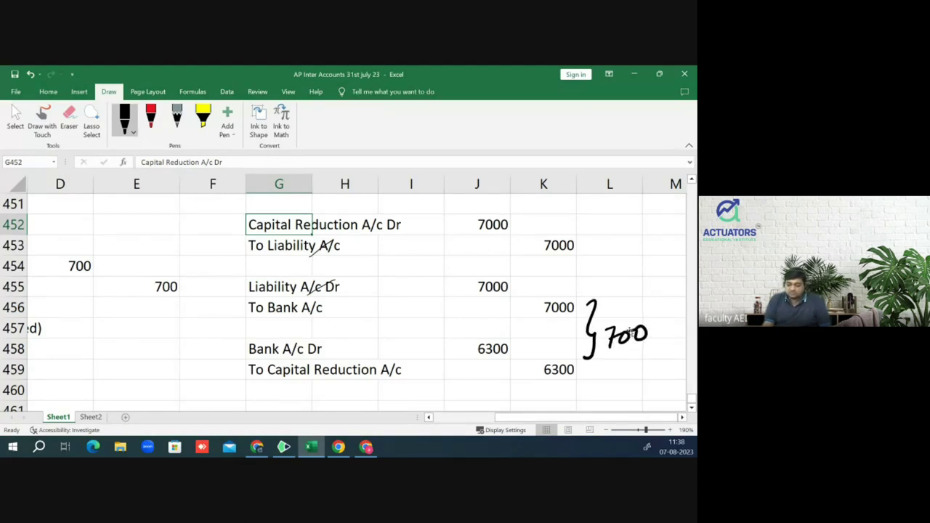
Step: Draw an ink brace spanning rows 452 to 459 beside the debit amounts and write 700 next to it
{"action": "mouse_move", "coordinate": [461, 220]}
{"action": "left_mouse_down"}
{"action": "mouse_move", "coordinate": [442, 328]}
{"action": "mouse_move", "coordinate": [451, 372]}
{"action": "left_mouse_up"}
{"action": "mouse_move", "coordinate": [408, 310]}
{"action": "left_mouse_down"}
{"action": "mouse_move", "coordinate": [394, 320]}
{"action": "mouse_move", "coordinate": [408, 340]}
{"action": "left_mouse_up"}
{"action": "left_click_drag", "start_coordinate": [420, 314], "coordinate": [434, 301]}
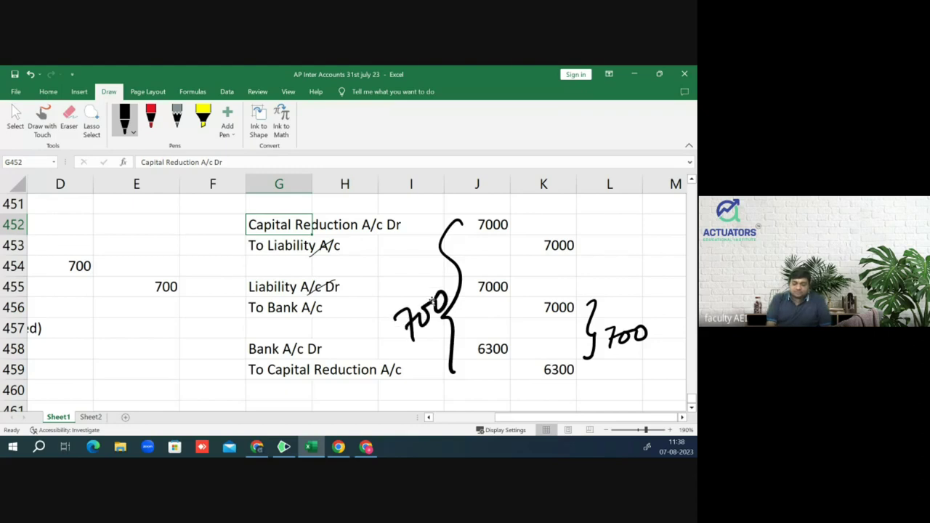
{"action": "mouse_move", "coordinate": [525, 421]}
{"action": "left_mouse_down"}
{"action": "mouse_move", "coordinate": [462, 425]}
{"action": "mouse_move", "coordinate": [512, 424]}
{"action": "left_mouse_up"}
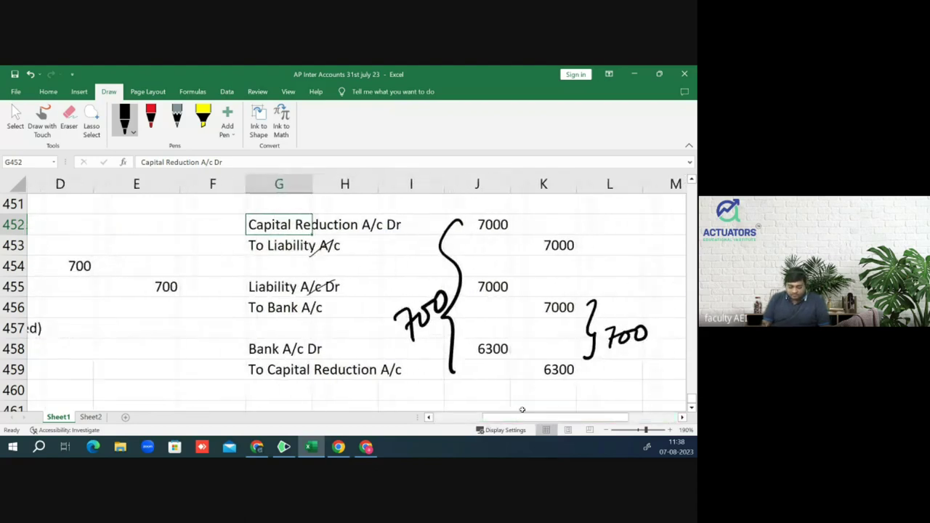
Step: Undo all the ink annotations on the entries and re-enter 6300 as the credit amount in K459
{"action": "key", "text": "ctrl+z"}
{"action": "key", "text": "ctrl+z"}
{"action": "key", "text": "ctrl+z"}
{"action": "key", "text": "ctrl+z"}
{"action": "key", "text": "ctrl+z"}
{"action": "key", "text": "ctrl+z"}
{"action": "key", "text": "ctrl+z"}
{"action": "key", "text": "ctrl+z"}
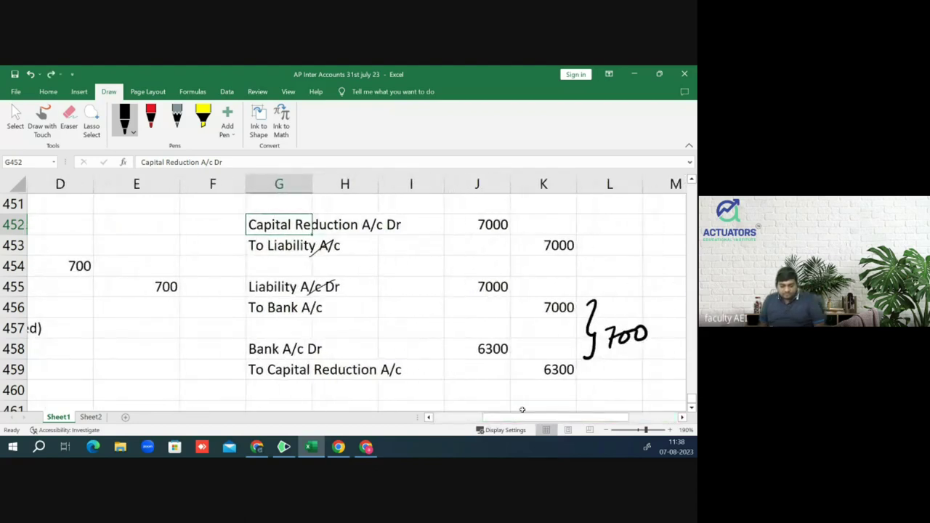
{"action": "key", "text": "ctrl+z"}
{"action": "key", "text": "ctrl+z"}
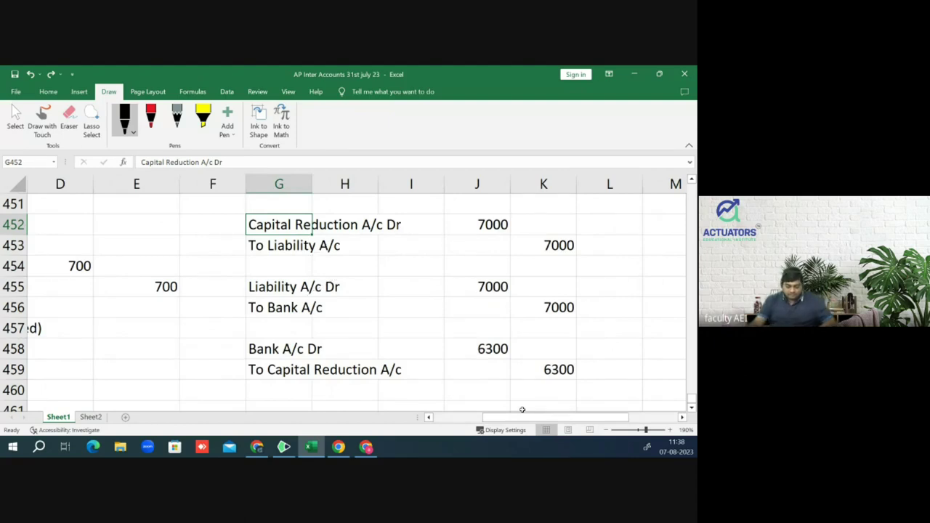
{"action": "key", "text": "ctrl+z"}
{"action": "type", "text": "6300"}
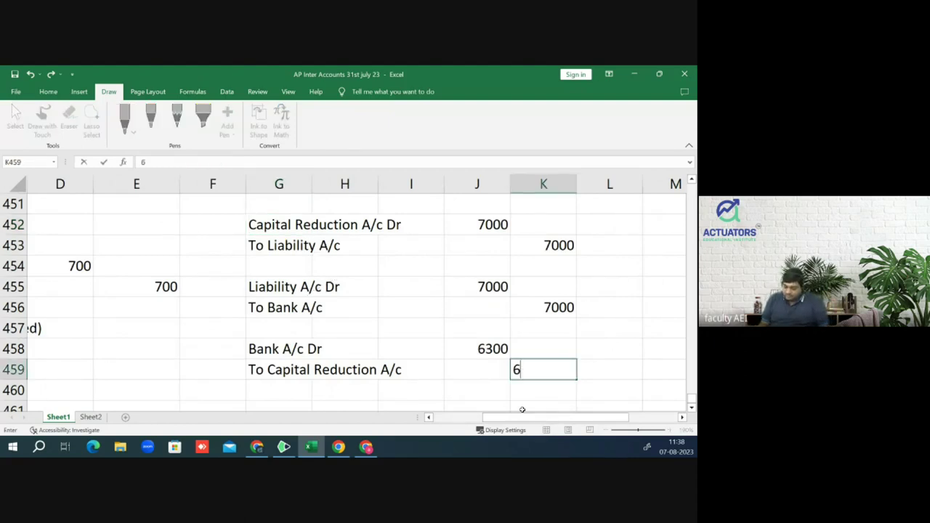
{"action": "key", "text": "Return"}
Step: Add the bold, underlined heading "Liability raised in the books" in G451 above the Capital Reduction A/c entry
{"action": "key", "text": "Up"}
{"action": "key", "text": "Up"}
{"action": "key", "text": "Up"}
{"action": "key", "text": "Up"}
{"action": "key", "text": "Up"}
{"action": "key", "text": "Up"}
{"action": "key", "text": "Up"}
{"action": "key", "text": "Up"}
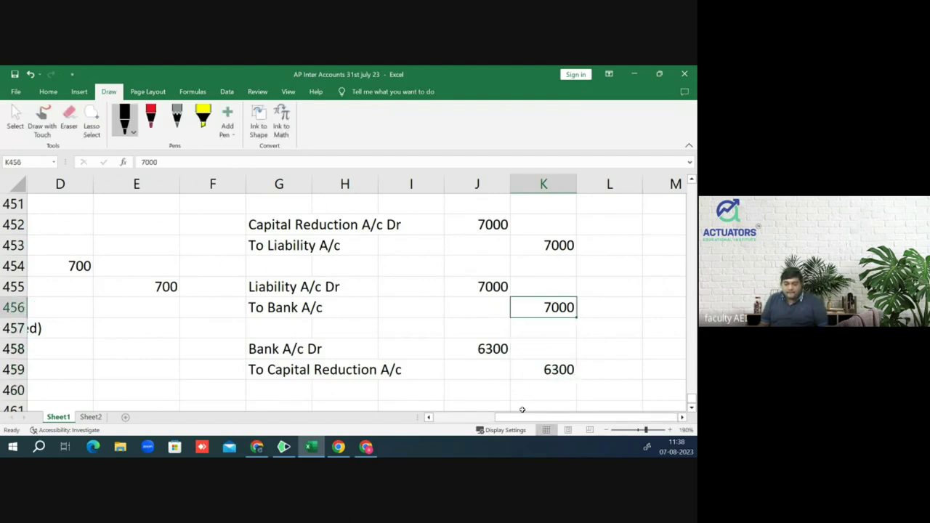
{"action": "key", "text": "Left"}
{"action": "key", "text": "Left"}
{"action": "key", "text": "Left"}
{"action": "key", "text": "Left"}
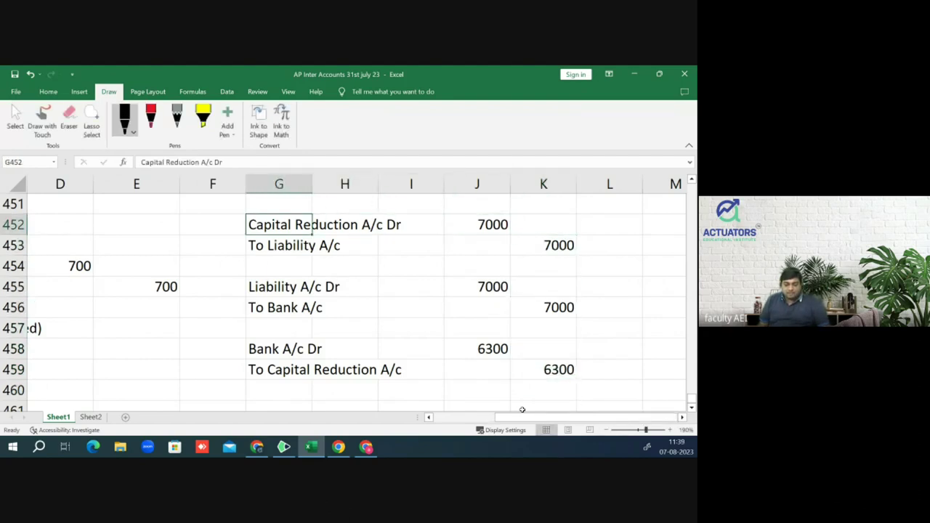
{"action": "key", "text": "Right"}
{"action": "key", "text": "Up"}
{"action": "key", "text": "Up"}
{"action": "key", "text": "Down"}
{"action": "key", "text": "Left"}
{"action": "type", "text": "Liability rais"}
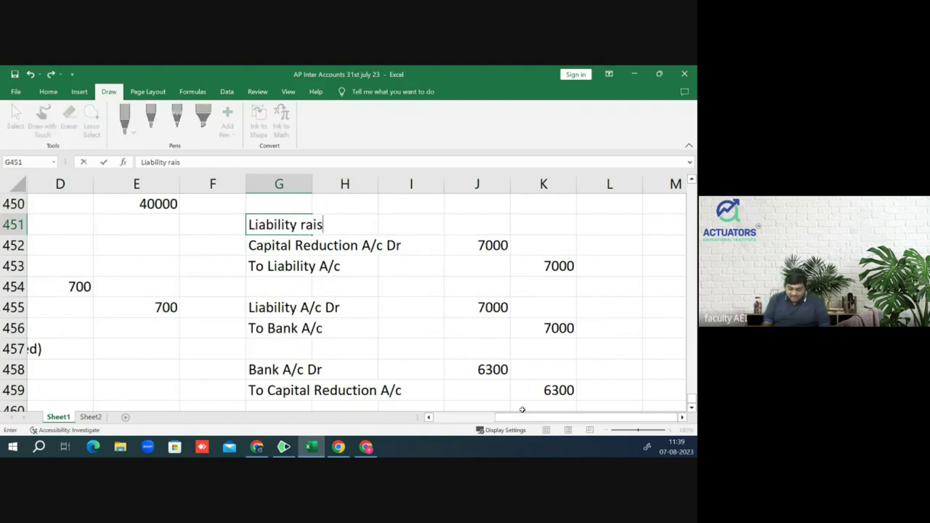
{"action": "type", "text": "ed in the "}
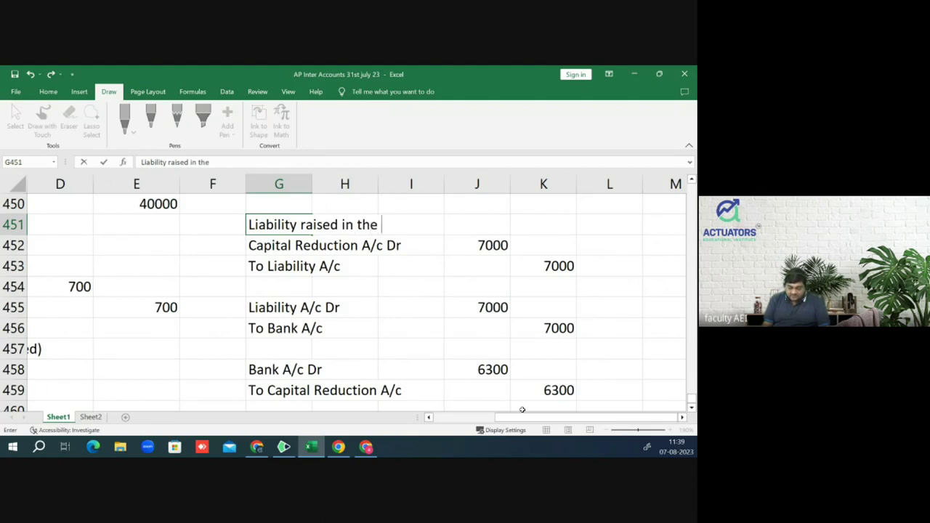
{"action": "type", "text": "books"}
{"action": "key", "text": "ctrl+Return"}
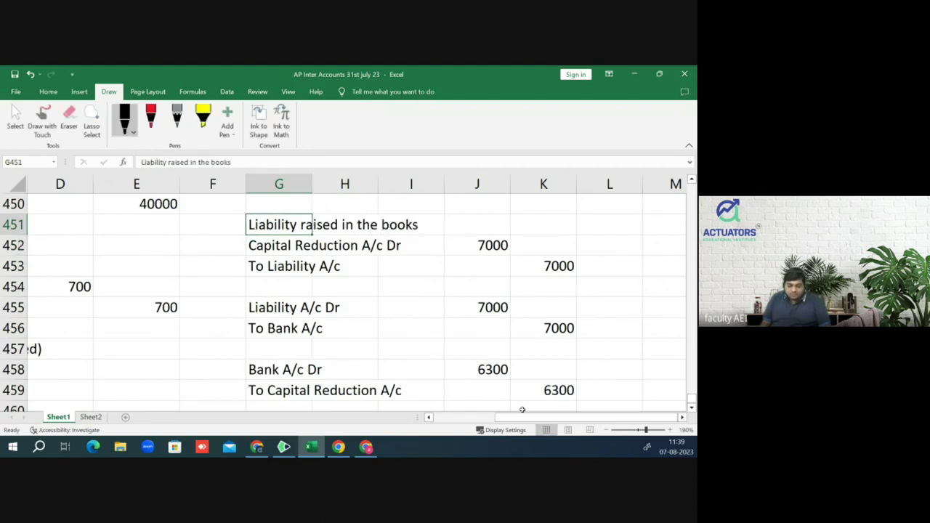
{"action": "key", "text": "ctrl+b"}
{"action": "key", "text": "ctrl+u"}
Step: Add the bold, underlined heading "Liability paid" in G454 above the Liability A/c Dr entry
{"action": "key", "text": "Down"}
{"action": "key", "text": "Down"}
{"action": "key", "text": "Down"}
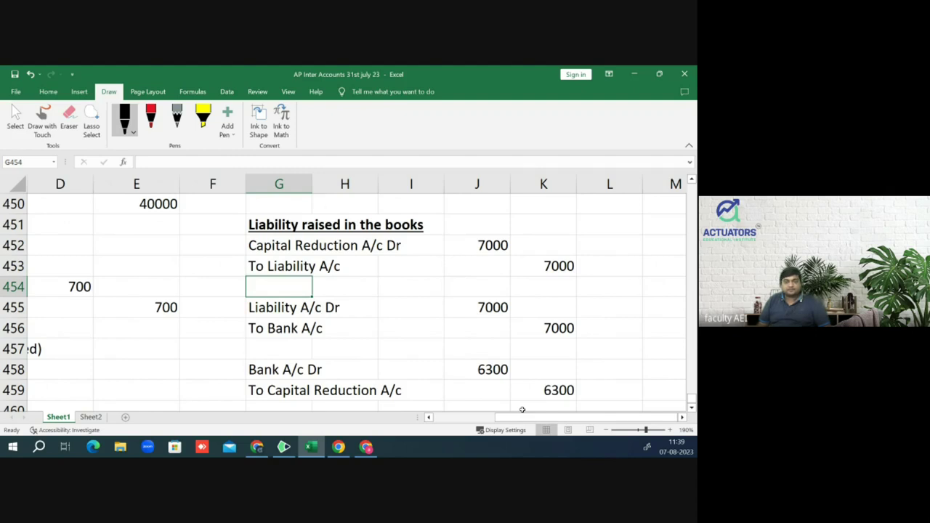
{"action": "type", "text": "Lai"}
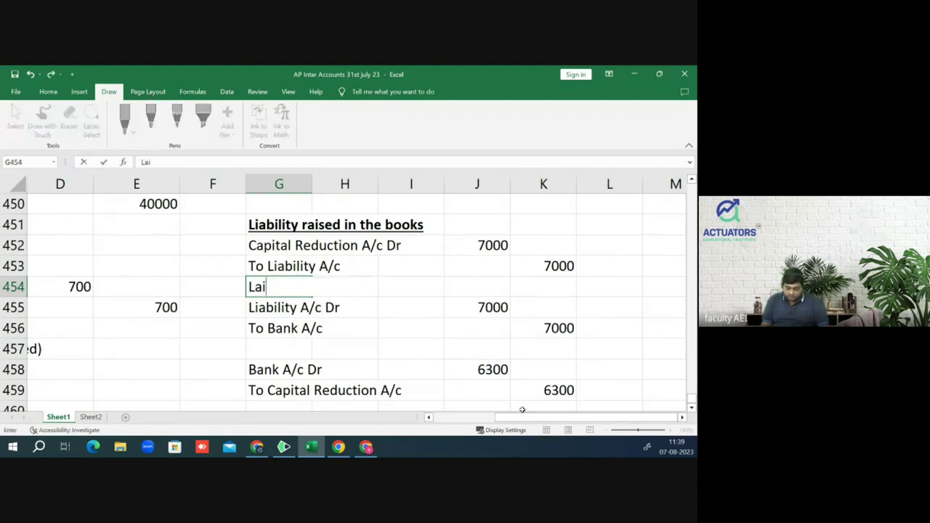
{"action": "type", "text": "bi"}
{"action": "key", "text": "BackSpace"}
{"action": "key", "text": "BackSpace"}
{"action": "key", "text": "BackSpace"}
{"action": "key", "text": "BackSpace"}
{"action": "type", "text": "iab"}
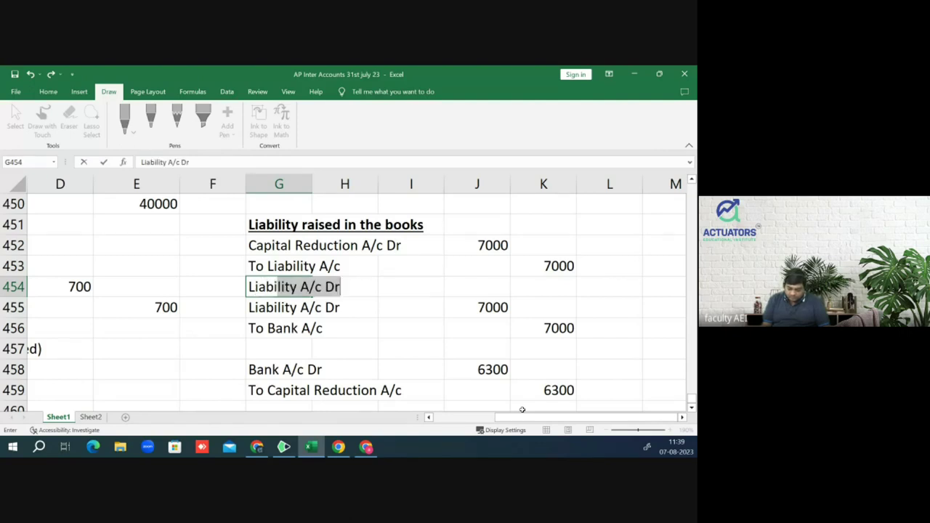
{"action": "type", "text": "ility paid"}
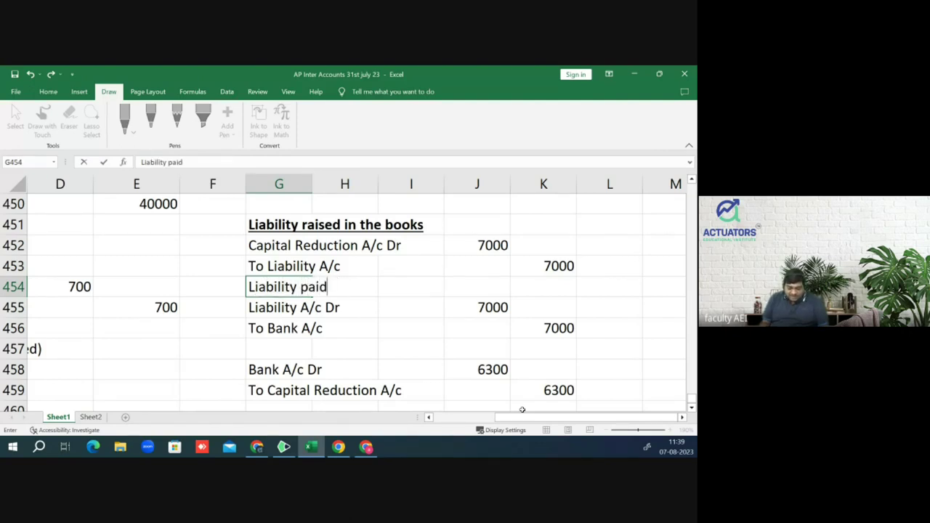
{"action": "key", "text": "ctrl+Return"}
{"action": "key", "text": "ctrl+b"}
{"action": "key", "text": "ctrl+u"}
Step: Enter "Amount rececovered from insurance co)" in G457 above the Bank A/c Dr entry
{"action": "key", "text": "Down"}
{"action": "key", "text": "Down"}
{"action": "key", "text": "Down"}
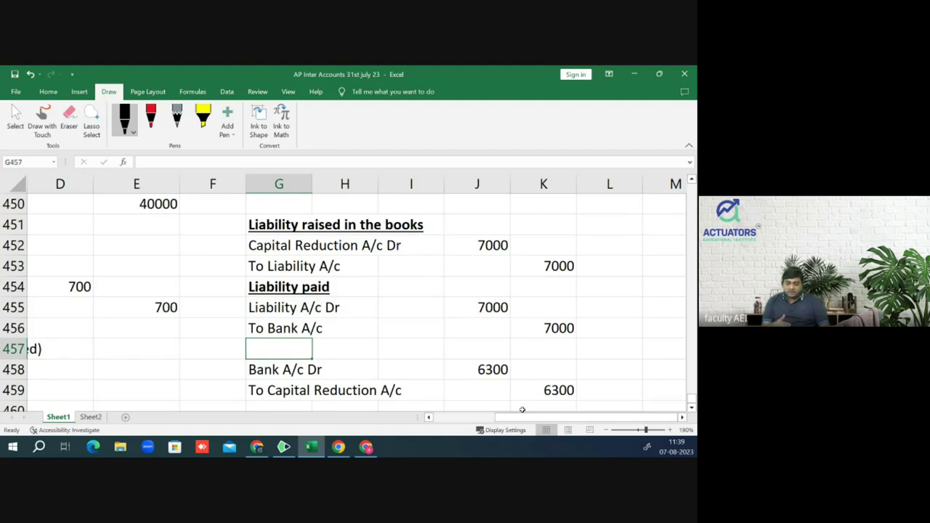
{"action": "type", "text": "Am"}
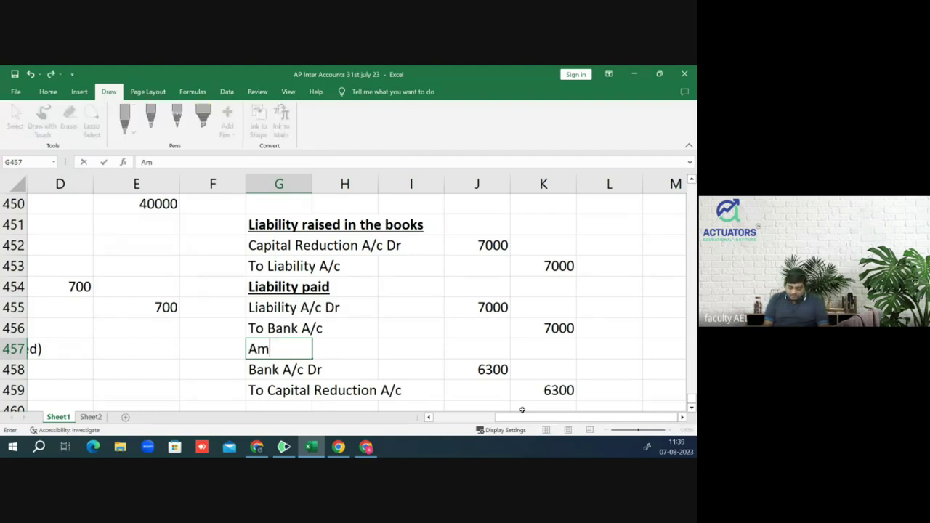
{"action": "type", "text": "ount receov"}
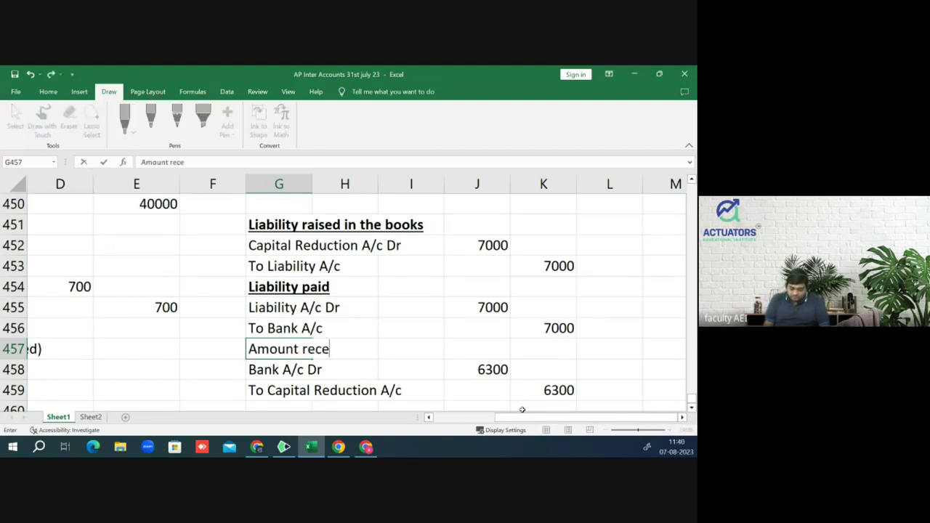
{"action": "key", "text": "BackSpace"}
{"action": "key", "text": "BackSpace"}
{"action": "type", "text": "covered f"}
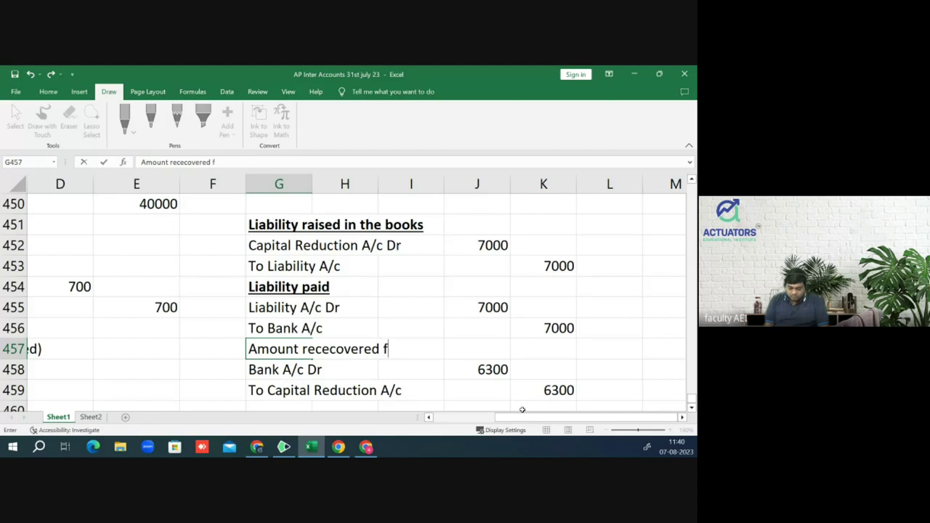
{"action": "type", "text": "rom insur"}
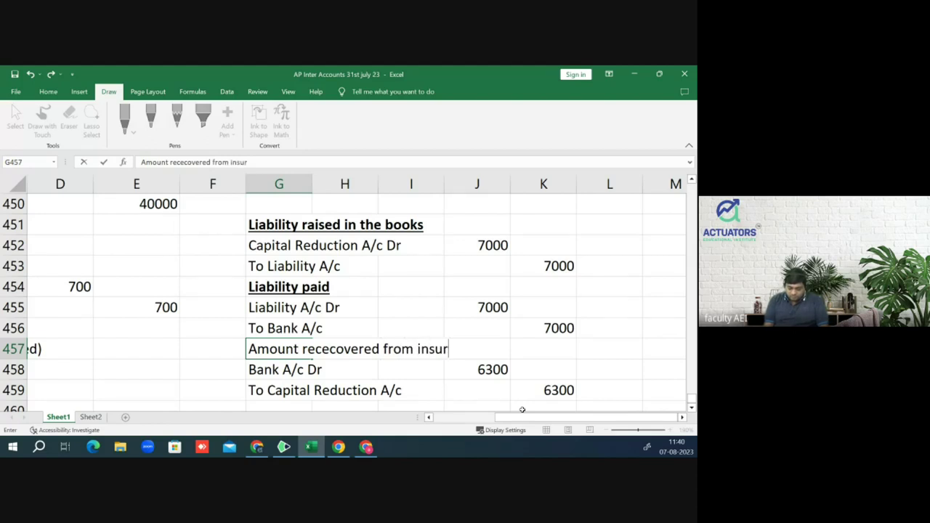
{"action": "type", "text": "ance co)"}
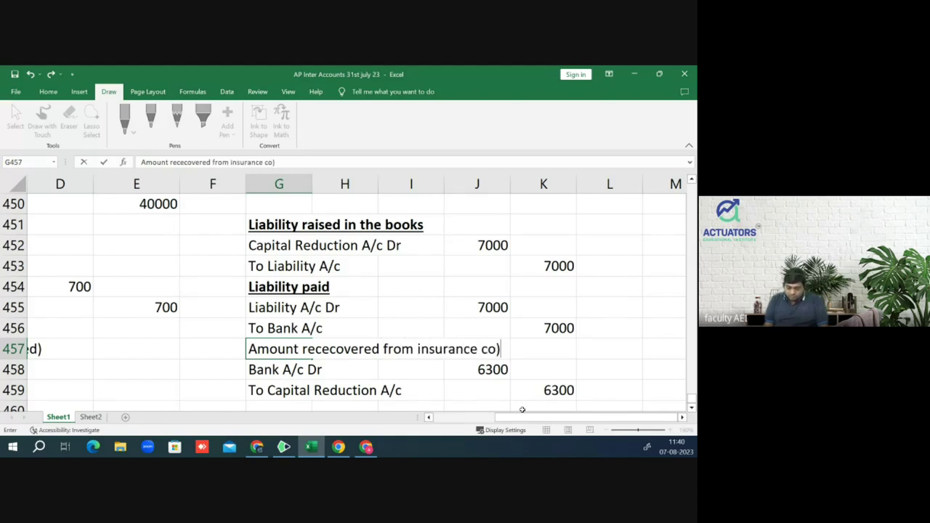
{"action": "key", "text": "Return"}
Step: Insert an opening parenthesis at the start of the insurance heading in G457 and make it bold and underlined
{"action": "key", "text": "Up"}
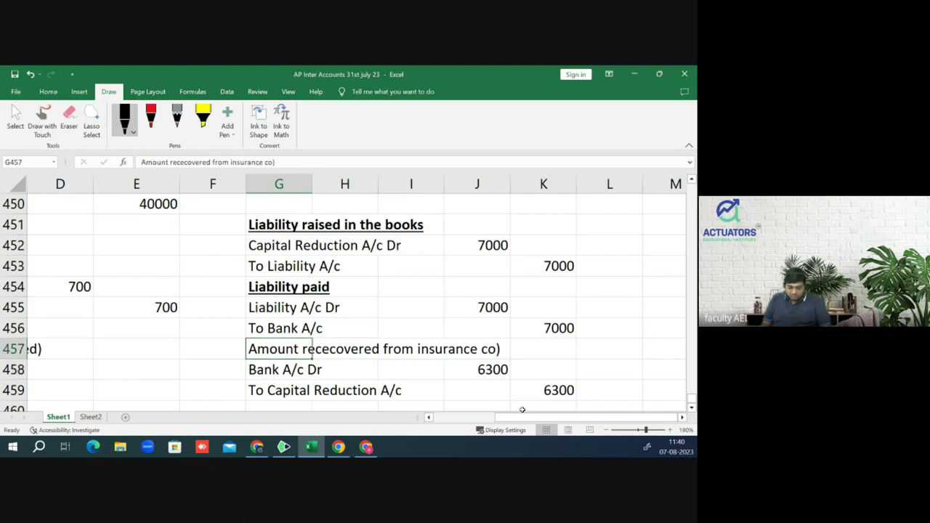
{"action": "key", "text": "F2"}
{"action": "key", "text": "Left"}
{"action": "key", "text": "Left"}
{"action": "key", "text": "Left"}
{"action": "key", "text": "Left"}
{"action": "key", "text": "Left"}
{"action": "key", "text": "Left"}
{"action": "key", "text": "Left"}
{"action": "key", "text": "Left"}
{"action": "key", "text": "Left"}
{"action": "key", "text": "Left"}
{"action": "key", "text": "Left"}
{"action": "key", "text": "Left"}
{"action": "key", "text": "Left"}
{"action": "key", "text": "Left"}
{"action": "key", "text": "Left"}
{"action": "key", "text": "Left"}
{"action": "key", "text": "Left"}
{"action": "key", "text": "Left"}
{"action": "key", "text": "Left"}
{"action": "key", "text": "Left"}
{"action": "key", "text": "Left"}
{"action": "key", "text": "Left"}
{"action": "key", "text": "Left"}
{"action": "key", "text": "Left"}
{"action": "key", "text": "Left"}
{"action": "key", "text": "Left"}
{"action": "key", "text": "Left"}
{"action": "key", "text": "Left"}
{"action": "key", "text": "Left"}
{"action": "key", "text": "Left"}
{"action": "key", "text": "Left"}
{"action": "key", "text": "Left"}
{"action": "key", "text": "Left"}
{"action": "key", "text": "Left"}
{"action": "key", "text": "Left"}
{"action": "key", "text": "Left"}
{"action": "type", "text": "("}
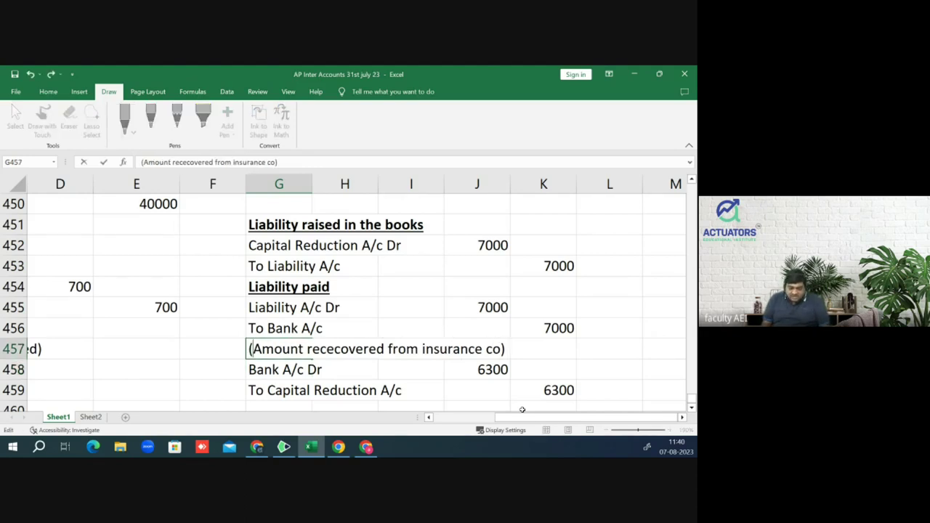
{"action": "key", "text": "Return"}
{"action": "key", "text": "Up"}
{"action": "key", "text": "ctrl+b"}
{"action": "key", "text": "ctrl+u"}
Step: Label the Capital Reduction A/c debit entry as "Loss" in L452
{"action": "key", "text": "Down"}
{"action": "key", "text": "Down"}
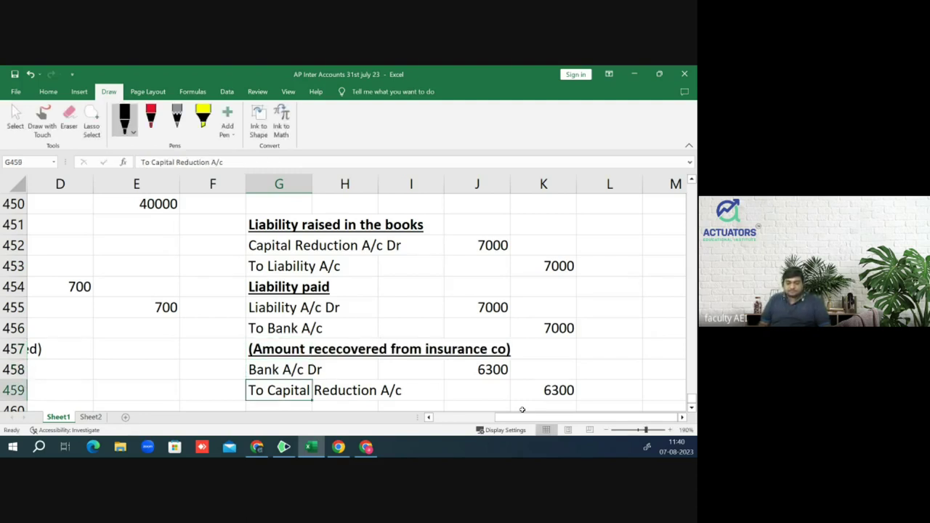
{"action": "key", "text": "Right"}
{"action": "key", "text": "Right"}
{"action": "key", "text": "Right"}
{"action": "key", "text": "Right"}
{"action": "key", "text": "Right"}
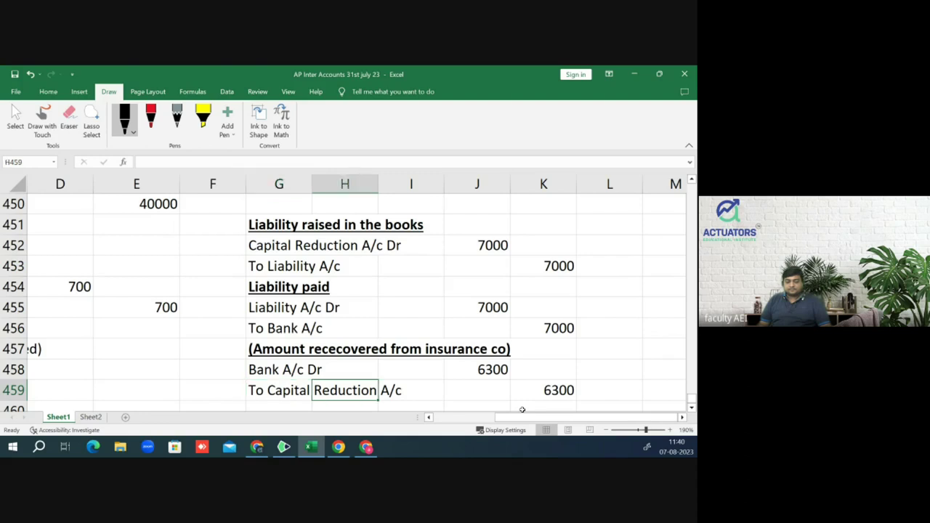
{"action": "key", "text": "Up"}
{"action": "key", "text": "Up"}
{"action": "key", "text": "Up"}
{"action": "key", "text": "Up"}
{"action": "key", "text": "Up"}
{"action": "key", "text": "Up"}
{"action": "key", "text": "Up"}
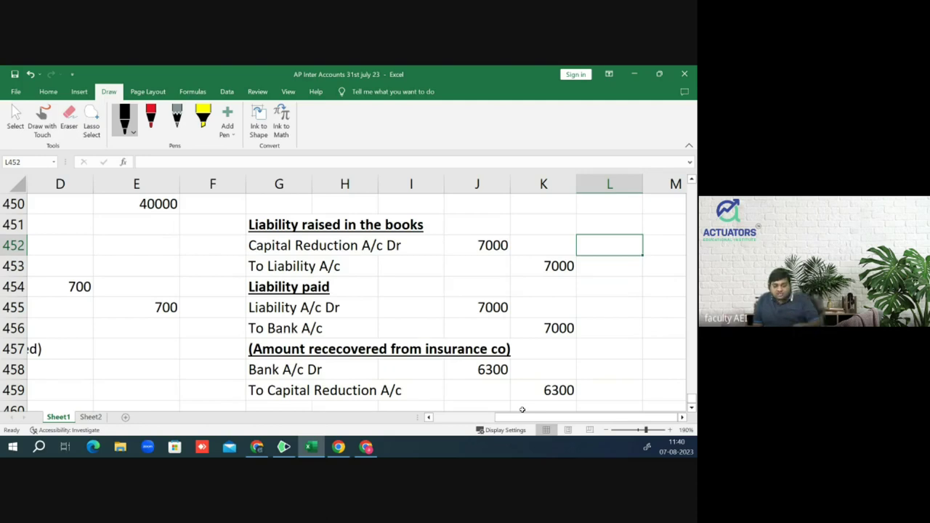
{"action": "type", "text": "Loss"}
{"action": "key", "text": "Return"}
Step: Label the Capital Reduction A/c credit entry as "Profit" in L459
{"action": "key", "text": "Down"}
{"action": "key", "text": "Down"}
{"action": "key", "text": "Down"}
{"action": "key", "text": "Down"}
{"action": "key", "text": "Down"}
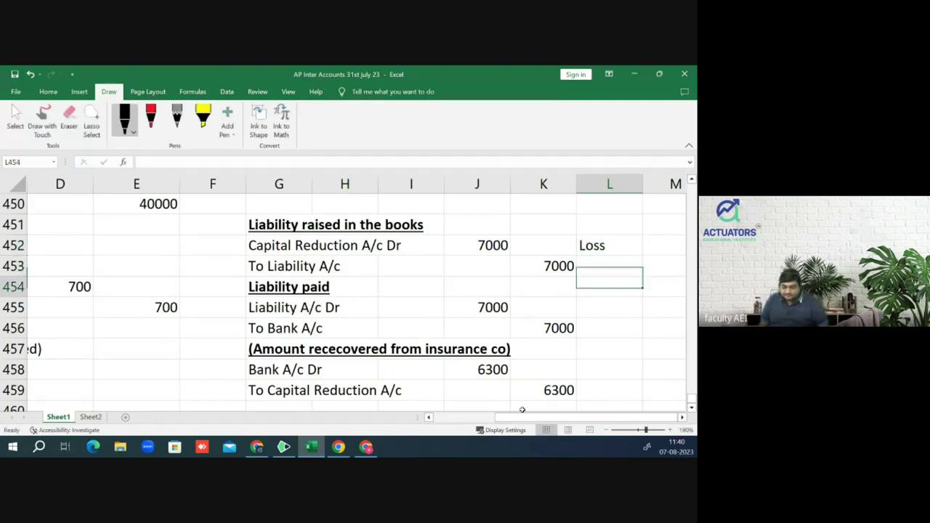
{"action": "key", "text": "Down"}
{"action": "type", "text": "Profit"}
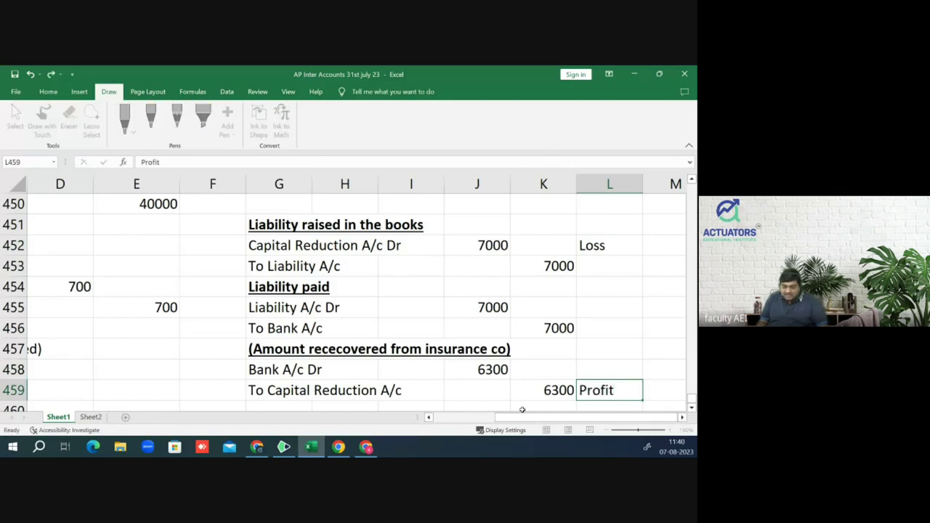
{"action": "key", "text": "Return"}
Step: Review the headed entries for raising the liability, paying it and recovering the amount from the insurance company
{"action": "key", "text": "Up"}
{"action": "key", "text": "Up"}
{"action": "key", "text": "Up"}
{"action": "key", "text": "Up"}
{"action": "key", "text": "Up"}
{"action": "key", "text": "Up"}
{"action": "key", "text": "Up"}
{"action": "key", "text": "Up"}
{"action": "key", "text": "Up"}
{"action": "key", "text": "Up"}
{"action": "key", "text": "Down"}
{"action": "key", "text": "Down"}
{"action": "key", "text": "Left"}
{"action": "key", "text": "Left"}
{"action": "key", "text": "Left"}
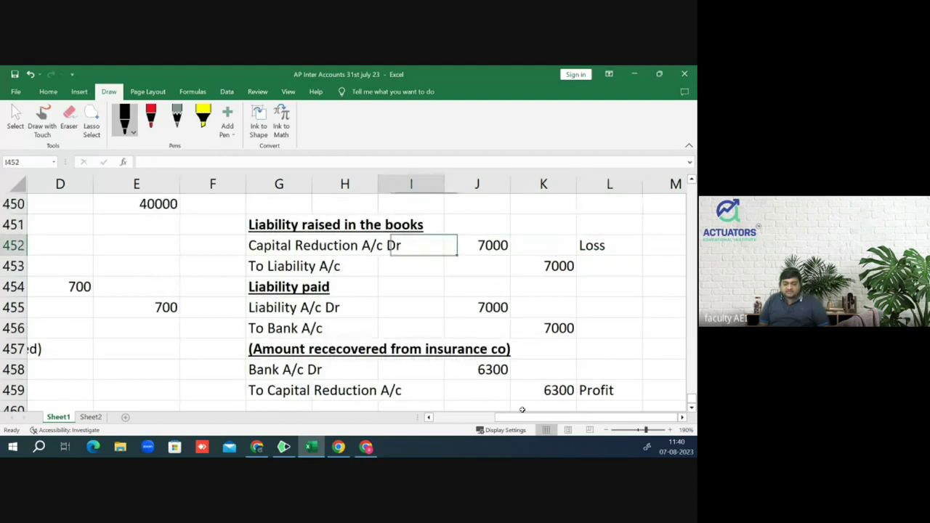
{"action": "key", "text": "Left"}
{"action": "key", "text": "Left"}
{"action": "key", "text": "Down"}
{"action": "key", "text": "Down"}
{"action": "key", "text": "Down"}
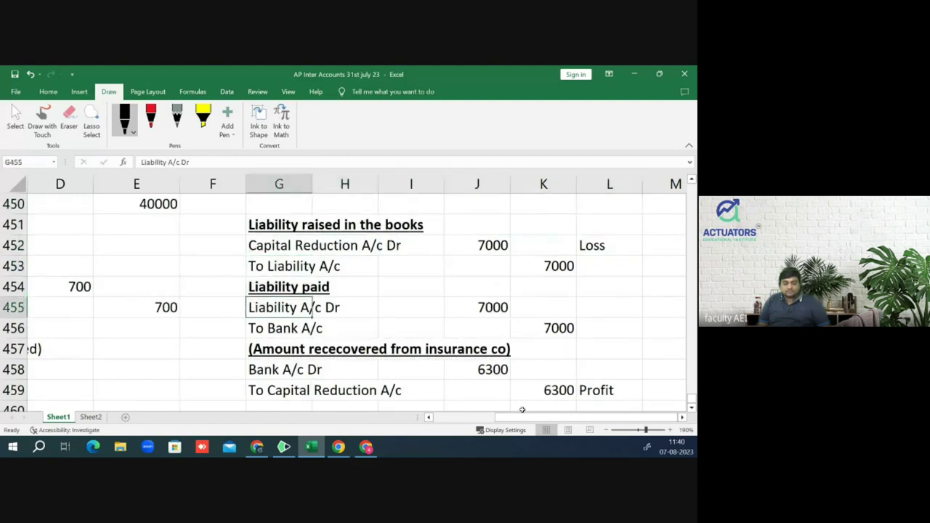
{"action": "key", "text": "Up"}
{"action": "key", "text": "Up"}
{"action": "key", "text": "Down"}
{"action": "key", "text": "Down"}
{"action": "key", "text": "Up"}
{"action": "key", "text": "Up"}
{"action": "key", "text": "Up"}
{"action": "key", "text": "Up"}
{"action": "key", "text": "Down"}
{"action": "key", "text": "Down"}
{"action": "key", "text": "Down"}
{"action": "key", "text": "Down"}
{"action": "key", "text": "Down"}
{"action": "key", "text": "Down"}
{"action": "key", "text": "Down"}
{"action": "key", "text": "Up"}
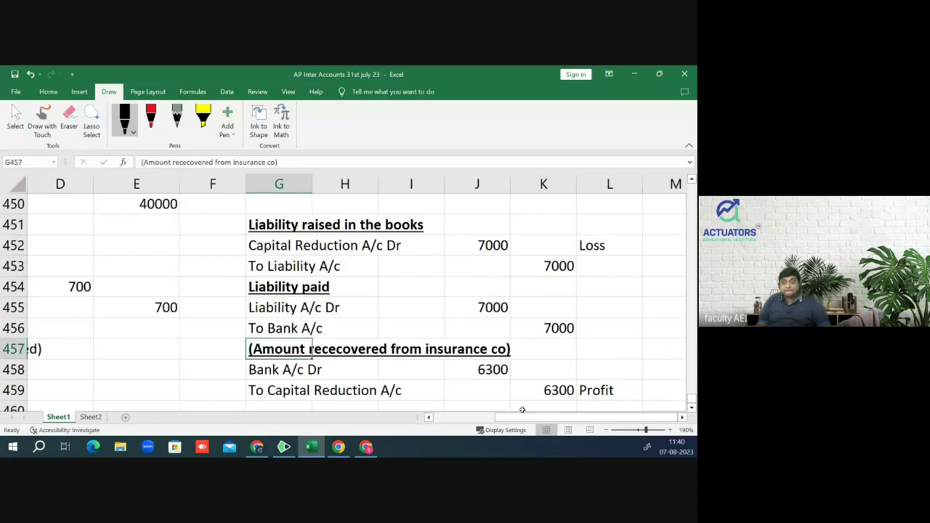
Step: Go through the alternative contingent liability treatment in G451:K459 again, from raising the liability to crediting the insurance recovery
{"action": "key", "text": "Up"}
{"action": "key", "text": "Up"}
{"action": "key", "text": "Up"}
{"action": "key", "text": "Up"}
{"action": "key", "text": "Up"}
{"action": "key", "text": "Up"}
{"action": "key", "text": "Up"}
{"action": "key", "text": "Down"}
{"action": "key", "text": "Down"}
{"action": "key", "text": "Down"}
{"action": "key", "text": "Down"}
{"action": "key", "text": "Down"}
{"action": "key", "text": "Down"}
{"action": "key", "text": "Down"}
{"action": "key", "text": "Down"}
{"action": "key", "text": "Down"}
{"action": "key", "text": "Down"}
{"action": "key", "text": "Down"}
{"action": "key", "text": "Up"}
{"action": "key", "text": "Up"}
{"action": "key", "text": "Up"}
{"action": "key", "text": "Up"}
{"action": "key", "text": "Up"}
{"action": "key", "text": "Up"}
{"action": "key", "text": "Up"}
{"action": "key", "text": "Up"}
{"action": "key", "text": "Up"}
{"action": "key", "text": "Up"}
{"action": "key", "text": "Down"}
{"action": "key", "text": "Down"}
{"action": "key", "text": "Down"}
{"action": "key", "text": "Down"}
{"action": "key", "text": "Down"}
{"action": "key", "text": "Down"}
{"action": "key", "text": "Down"}
{"action": "key", "text": "Down"}
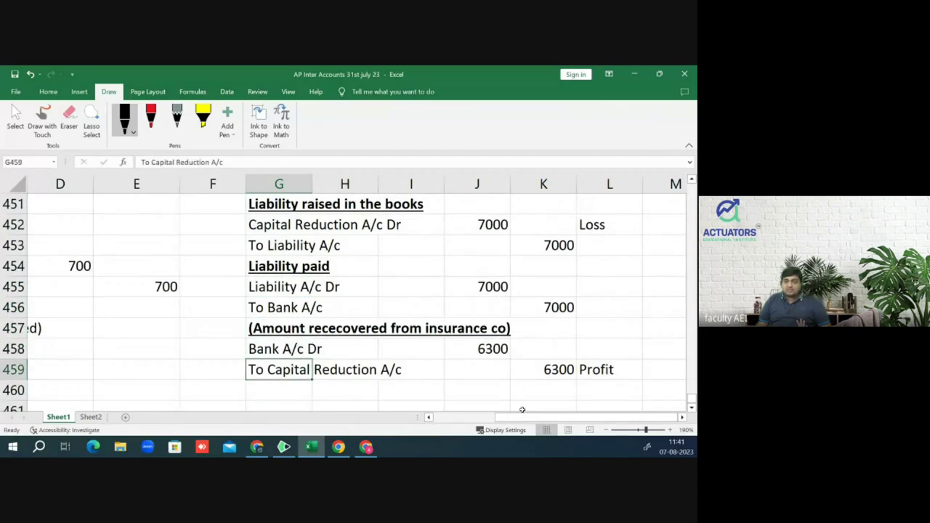
{"action": "key", "text": "Right"}
{"action": "key", "text": "Right"}
{"action": "key", "text": "Right"}
{"action": "key", "text": "Right"}
{"action": "key", "text": "Left"}
{"action": "key", "text": "Left"}
{"action": "key", "text": "Left"}
{"action": "key", "text": "Left"}
{"action": "key", "text": "Up"}
{"action": "key", "text": "Up"}
{"action": "key", "text": "Up"}
{"action": "key", "text": "Up"}
{"action": "key", "text": "Up"}
{"action": "key", "text": "Up"}
{"action": "key", "text": "Up"}
{"action": "key", "text": "Up"}
{"action": "key", "text": "Up"}
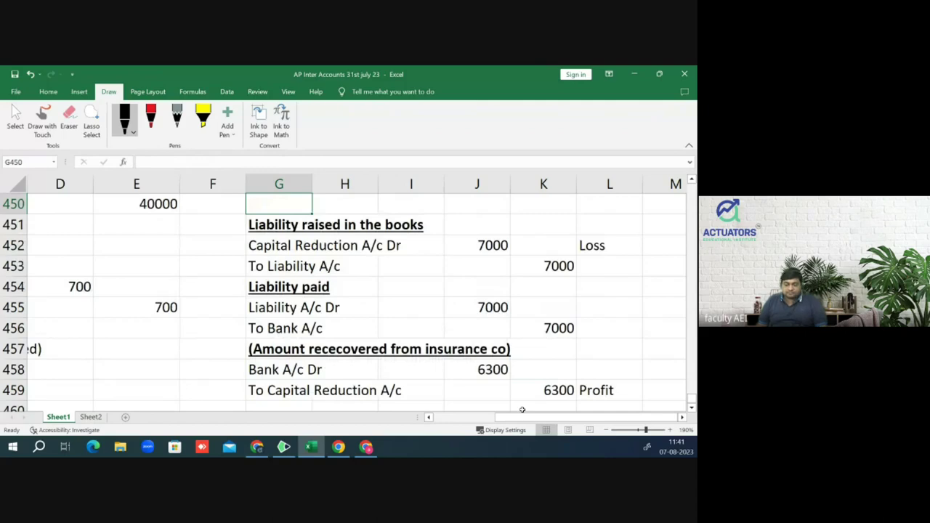
Step: Examine the single net entry for settling the contingent liability in row 454, including its debit amount
{"action": "key", "text": "Home"}
{"action": "key", "text": "Down"}
{"action": "key", "text": "Down"}
{"action": "key", "text": "Down"}
{"action": "key", "text": "Down"}
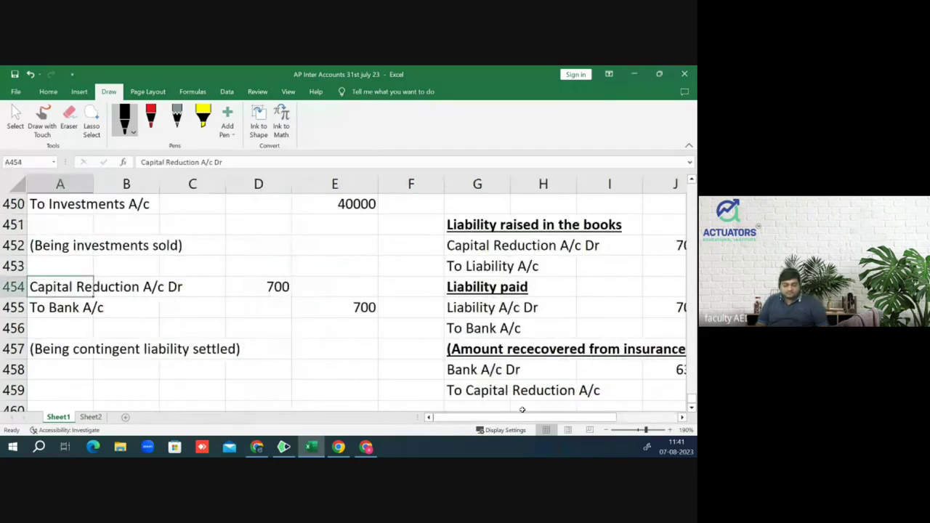
{"action": "key", "text": "Right"}
{"action": "key", "text": "Right"}
{"action": "key", "text": "Right"}
{"action": "key", "text": "Left"}
{"action": "key", "text": "Left"}
{"action": "key", "text": "Left"}
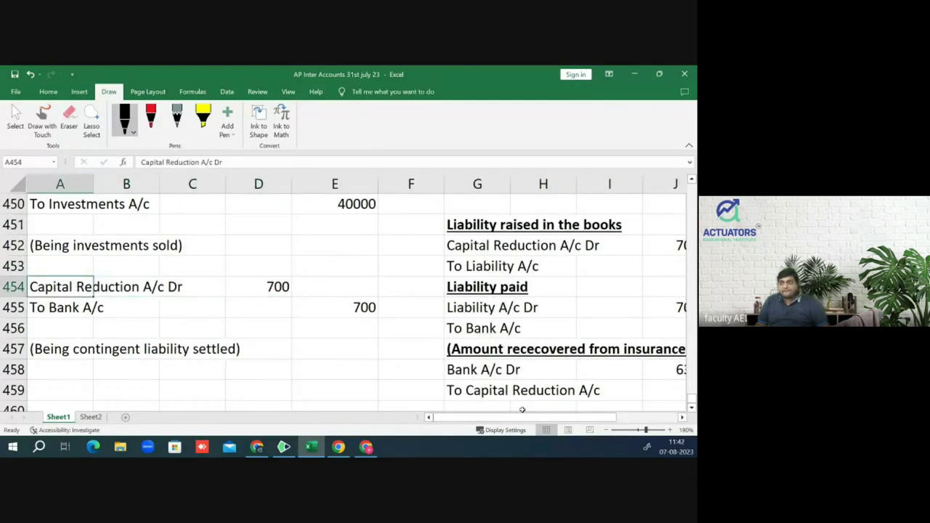
{"action": "key", "text": "Right"}
{"action": "key", "text": "Right"}
{"action": "key", "text": "Right"}
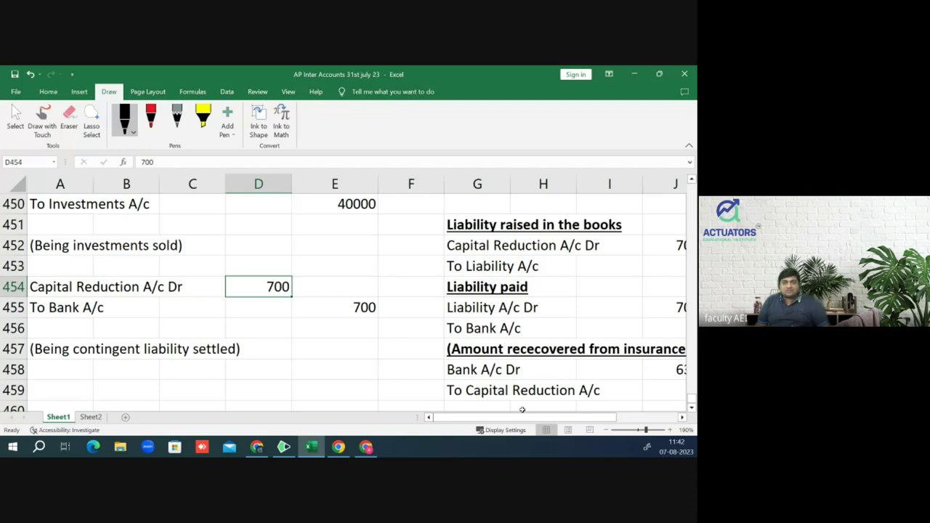
Step: Compare the net settlement entry with the alternative entries' liability payment and Capital Reduction A/c debit amounts in columns G to L
{"action": "key", "text": "Right"}
{"action": "key", "text": "Right"}
{"action": "key", "text": "Right"}
{"action": "key", "text": "Right"}
{"action": "key", "text": "Right"}
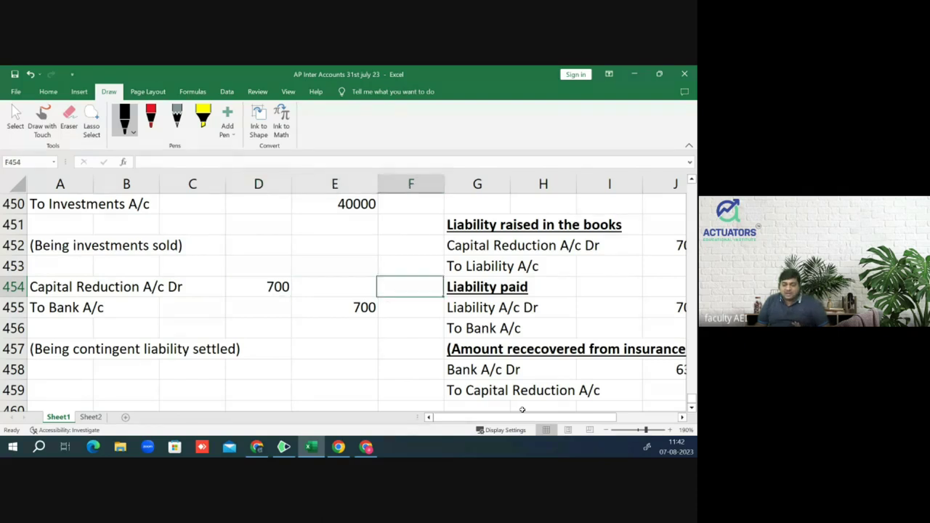
{"action": "key", "text": "Right"}
{"action": "key", "text": "Right"}
{"action": "key", "text": "Right"}
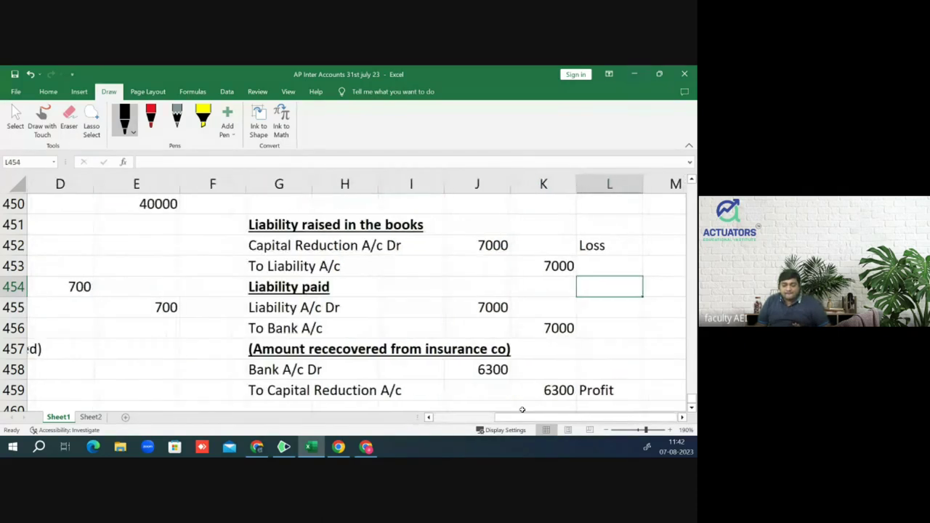
{"action": "key", "text": "Down"}
{"action": "key", "text": "Left"}
{"action": "key", "text": "Left"}
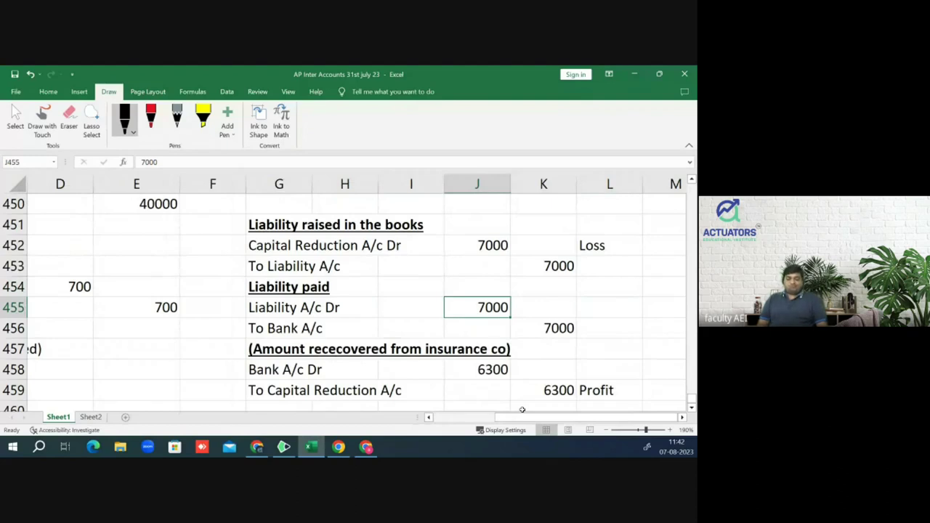
{"action": "key", "text": "Up"}
{"action": "key", "text": "Up"}
{"action": "key", "text": "Up"}
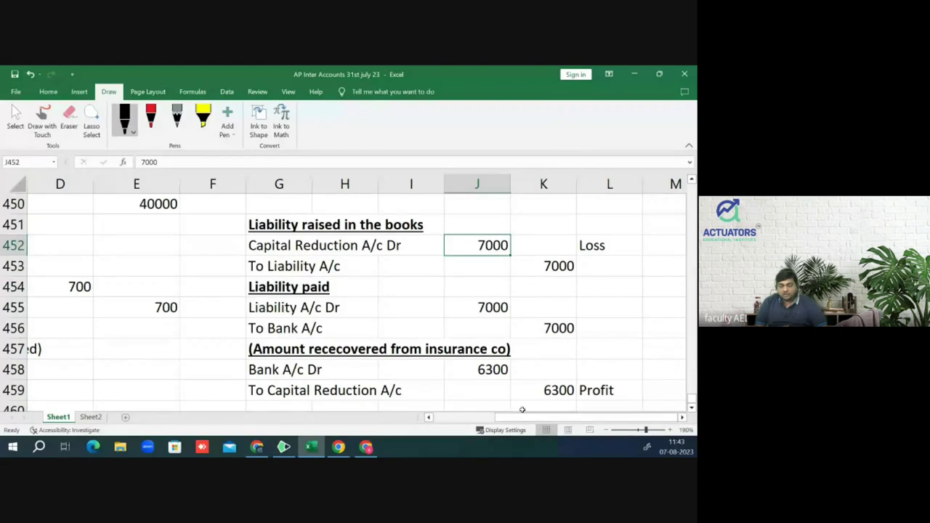
{"action": "key", "text": "Left"}
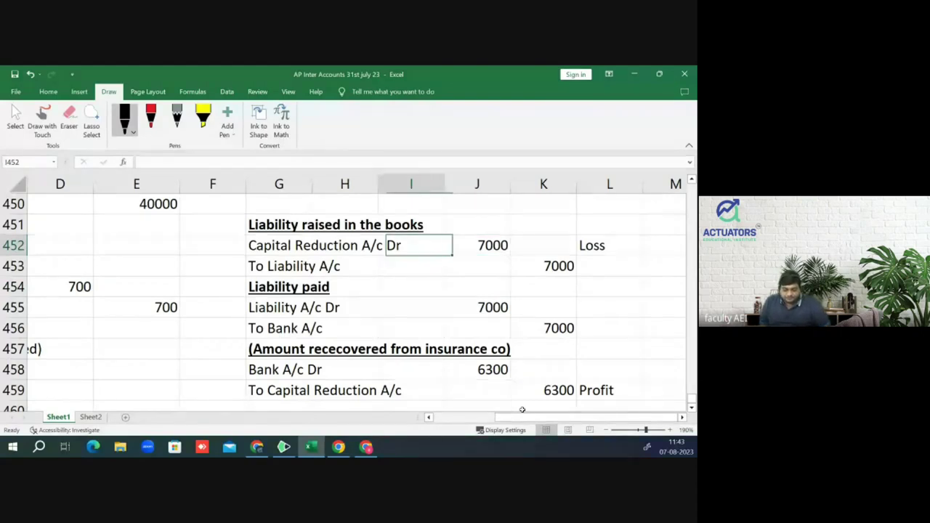
{"action": "key", "text": "Left"}
{"action": "key", "text": "Left"}
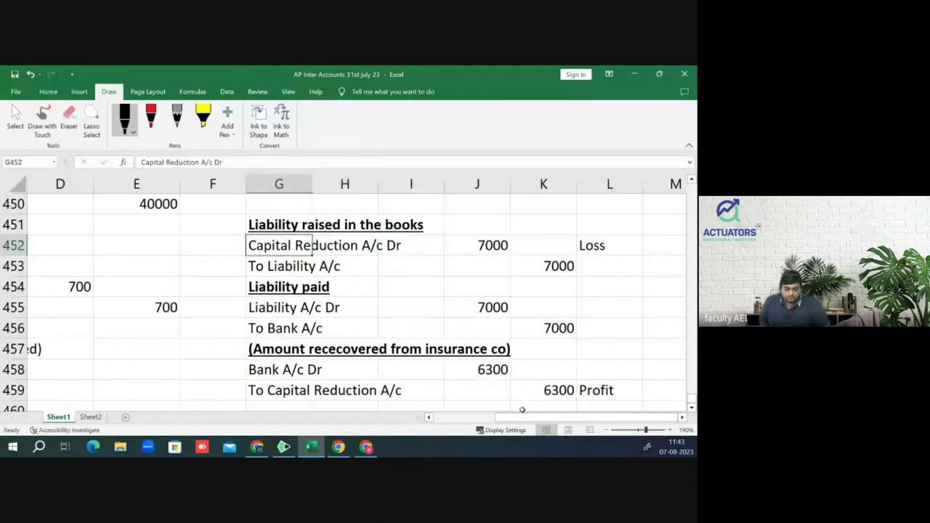
{"action": "key", "text": "Down"}
{"action": "key", "text": "Down"}
{"action": "key", "text": "Down"}
{"action": "key", "text": "Down"}
{"action": "key", "text": "Left"}
{"action": "key", "text": "Left"}
{"action": "key", "text": "Left"}
{"action": "key", "text": "Left"}
{"action": "key", "text": "Left"}
{"action": "key", "text": "Left"}
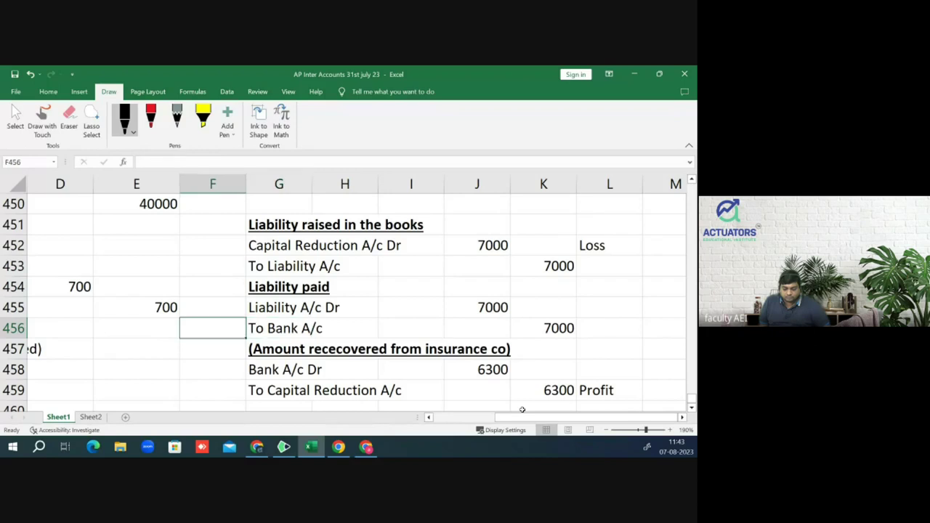
{"action": "key", "text": "Down"}
{"action": "key", "text": "Down"}
{"action": "key", "text": "Down"}
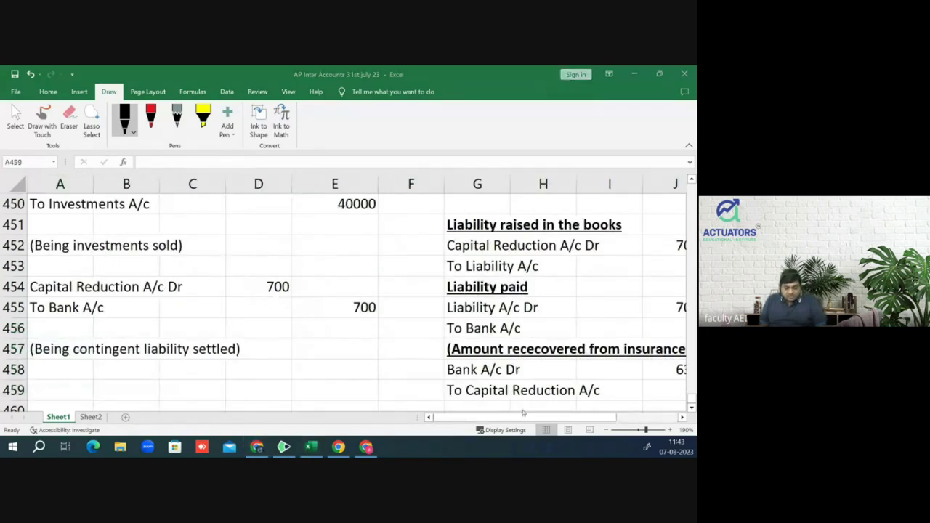
Step: Switch to the study PDF, check the published Recover Ltd journal entries and the scheme's conditions i to vii, and return to Excel
{"action": "key", "text": "alt+Tab"}
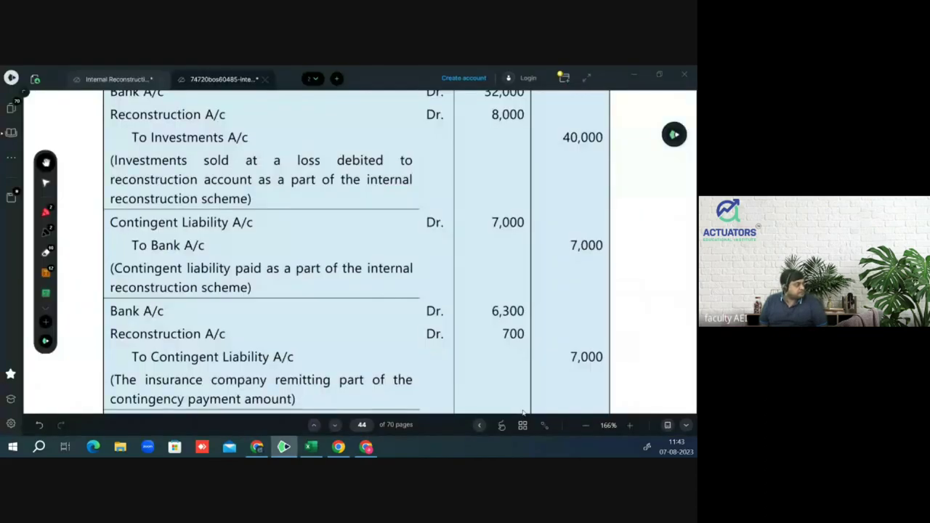
{"action": "scroll", "coordinate": [522, 412], "scroll_direction": "up", "scroll_amount": 3}
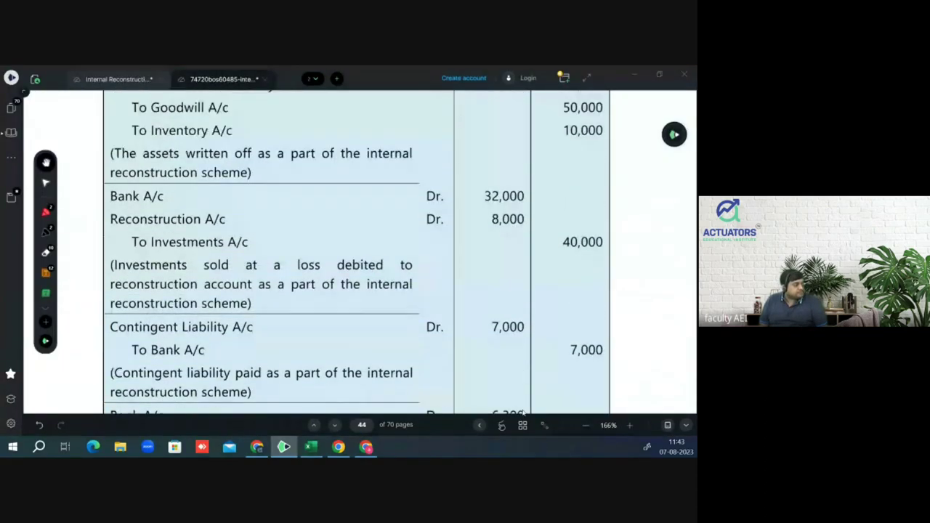
{"action": "scroll", "coordinate": [522, 412], "scroll_direction": "up", "scroll_amount": 10}
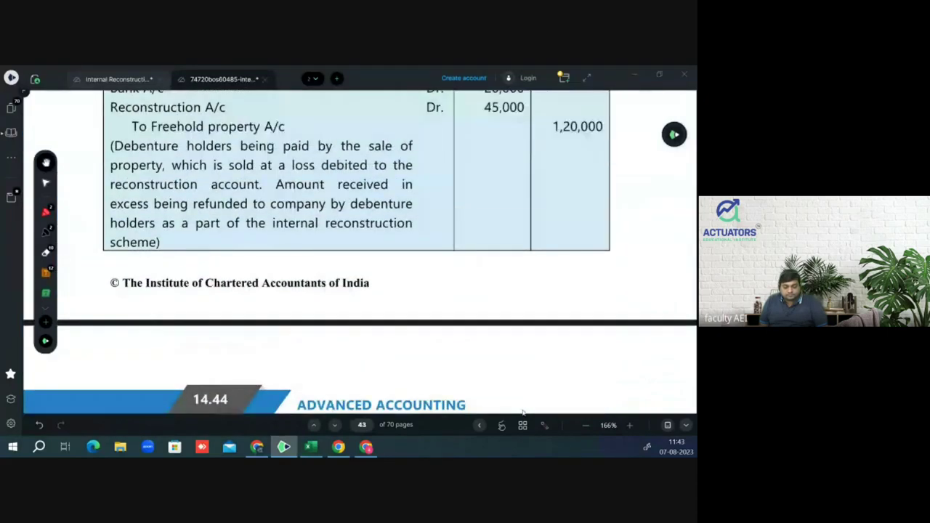
{"action": "scroll", "coordinate": [522, 412], "scroll_direction": "up", "scroll_amount": 10}
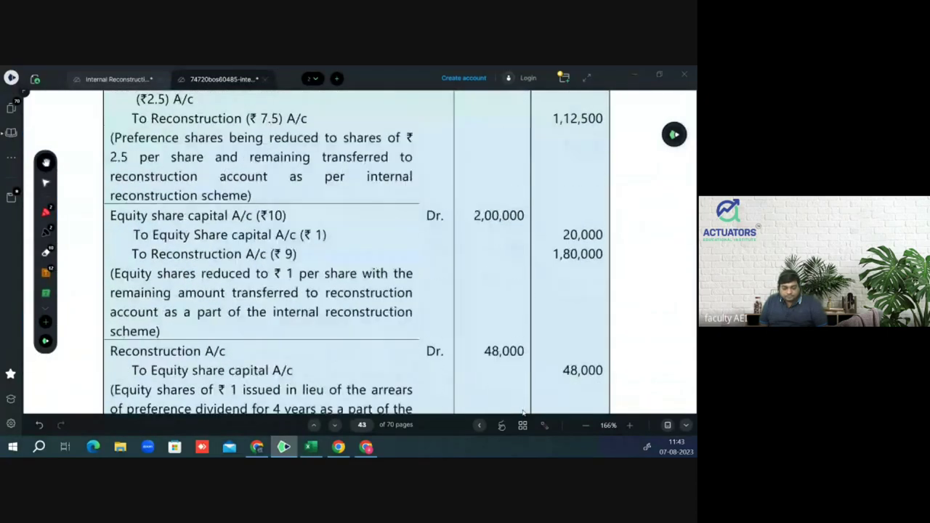
{"action": "scroll", "coordinate": [522, 412], "scroll_direction": "up", "scroll_amount": 10}
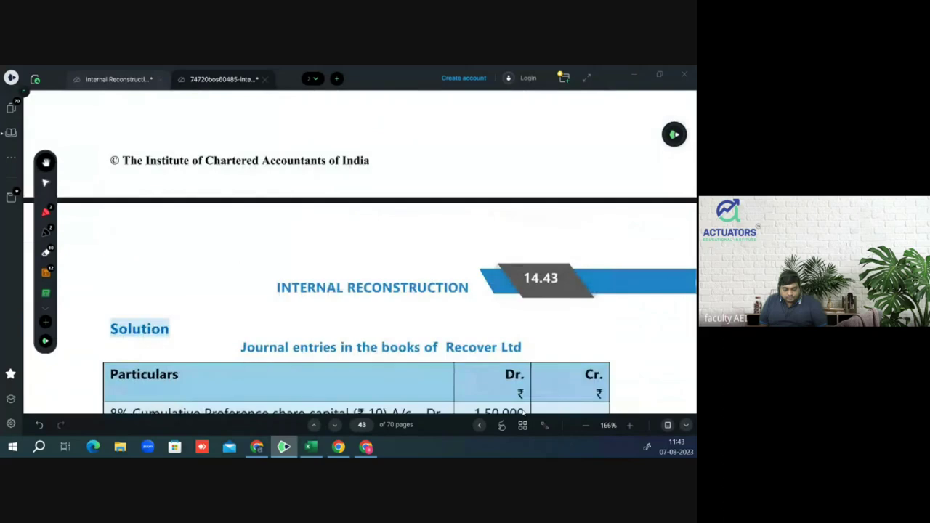
{"action": "scroll", "coordinate": [522, 412], "scroll_direction": "up", "scroll_amount": 10}
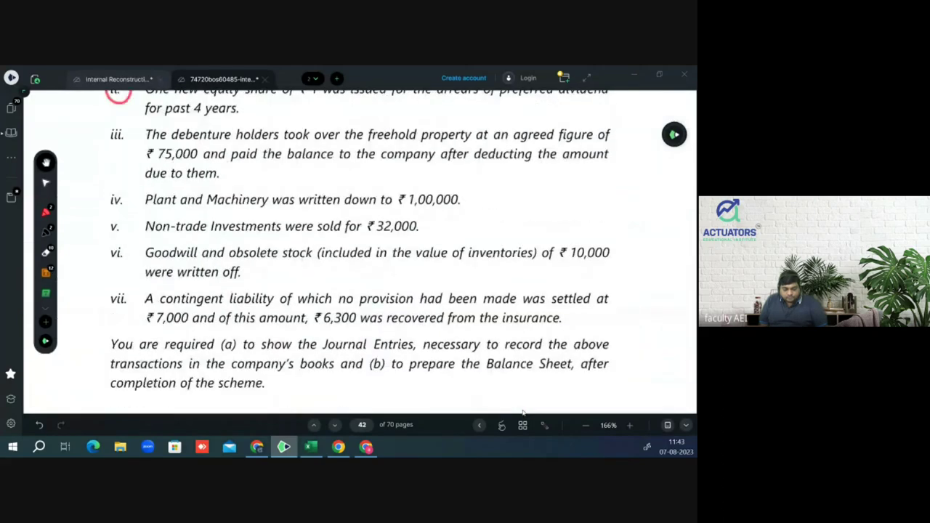
{"action": "scroll", "coordinate": [522, 412], "scroll_direction": "up", "scroll_amount": 4}
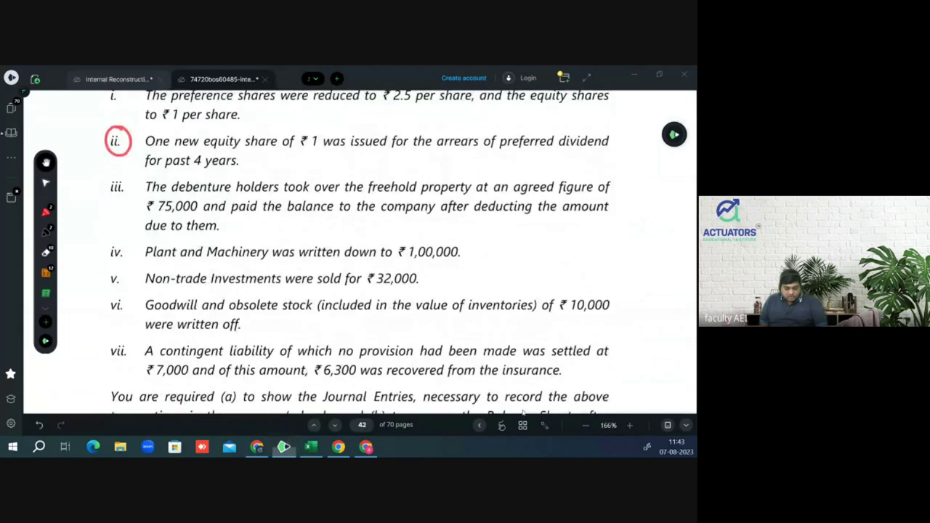
{"action": "key", "text": "alt+Tab"}
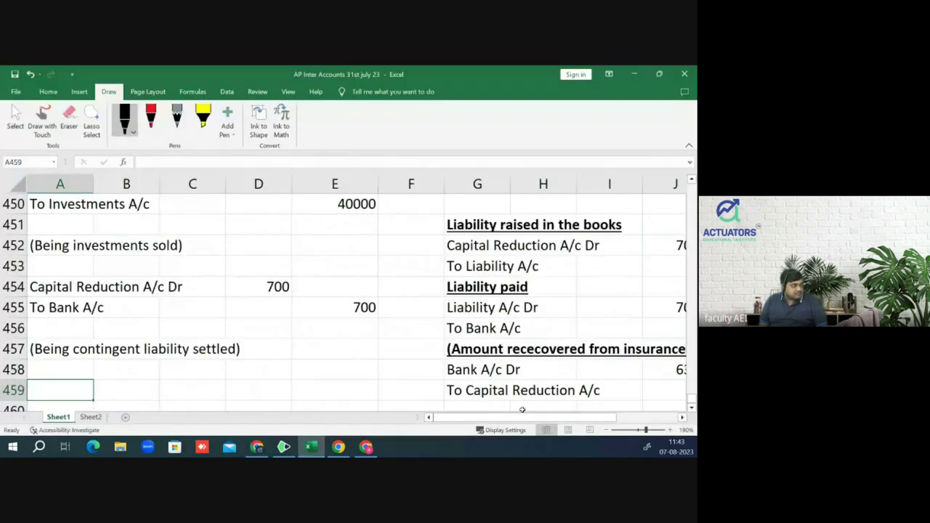
Step: Review the journal entries in column A for the sale of investments and the contingent liability settlement
{"action": "key", "text": "Up"}
{"action": "key", "text": "Up"}
{"action": "key", "text": "Up"}
{"action": "key", "text": "Up"}
{"action": "key", "text": "Up"}
{"action": "key", "text": "Up"}
{"action": "key", "text": "Up"}
{"action": "key", "text": "Up"}
{"action": "key", "text": "Up"}
{"action": "key", "text": "Up"}
{"action": "key", "text": "Up"}
{"action": "key", "text": "Up"}
{"action": "key", "text": "Up"}
{"action": "key", "text": "Up"}
{"action": "key", "text": "Down"}
{"action": "key", "text": "Down"}
{"action": "key", "text": "Down"}
{"action": "key", "text": "Down"}
{"action": "key", "text": "Down"}
{"action": "key", "text": "Down"}
{"action": "key", "text": "Down"}
{"action": "key", "text": "Down"}
{"action": "key", "text": "Down"}
{"action": "key", "text": "Down"}
{"action": "key", "text": "Down"}
{"action": "key", "text": "Down"}
{"action": "key", "text": "Down"}
{"action": "key", "text": "Down"}
{"action": "key", "text": "Down"}
{"action": "key", "text": "Down"}
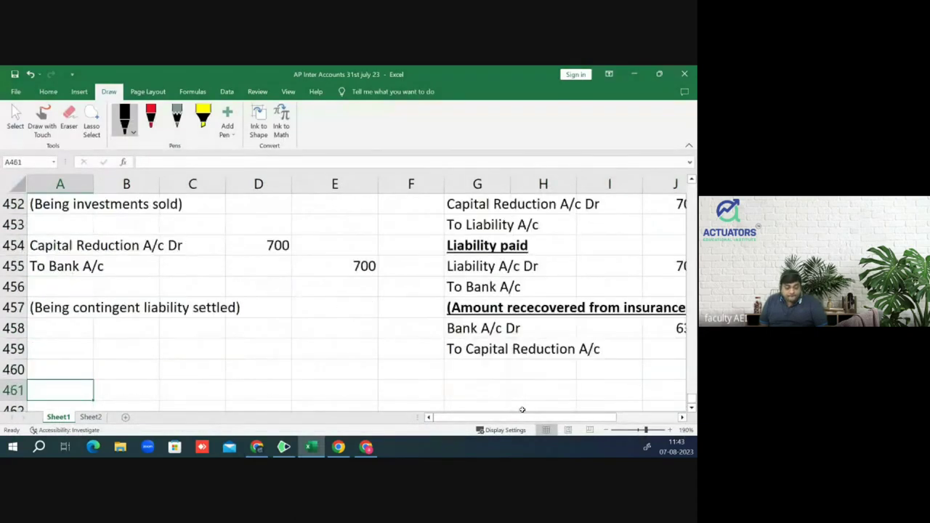
Step: Start a ledger account below the journal entries by entering "Dr" in A460 and "Cr" in F460
{"action": "key", "text": "Down"}
{"action": "key", "text": "Down"}
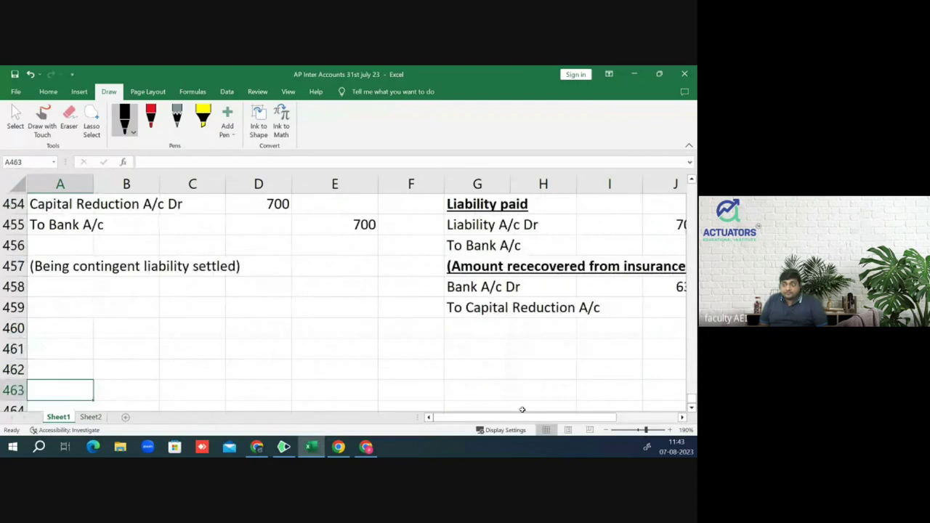
{"action": "key", "text": "Up"}
{"action": "key", "text": "Up"}
{"action": "key", "text": "Up"}
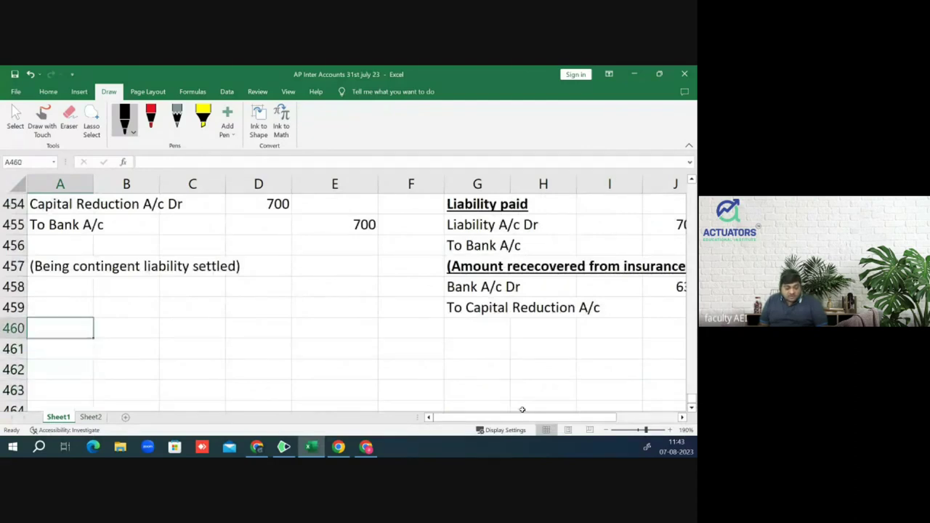
{"action": "type", "text": "Dr"}
{"action": "key", "text": "Right"}
{"action": "key", "text": "Right"}
{"action": "key", "text": "Right"}
{"action": "key", "text": "Right"}
{"action": "key", "text": "Right"}
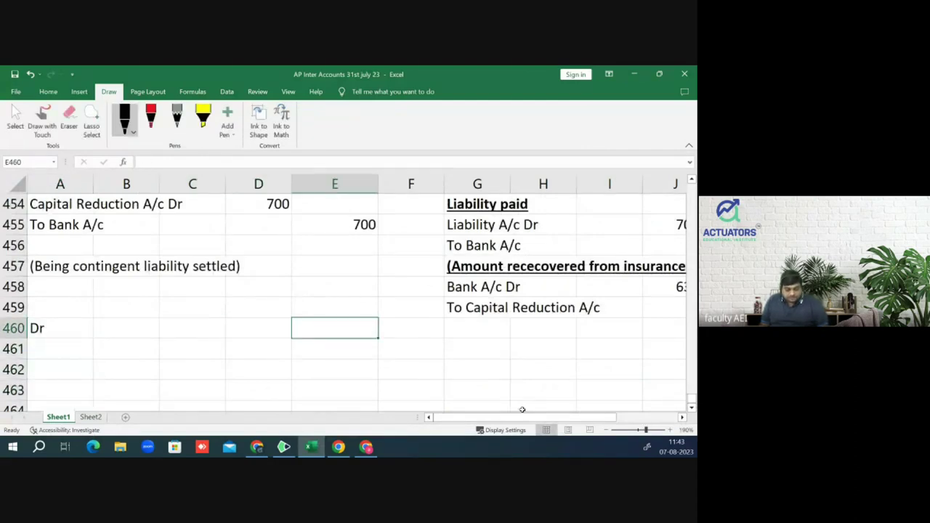
{"action": "type", "text": "Cr"}
Step: Title the ledger account "Capital Reduction A/c" in C460, between the Dr and Cr labels
{"action": "key", "text": "Left"}
{"action": "key", "text": "Left"}
{"action": "key", "text": "Left"}
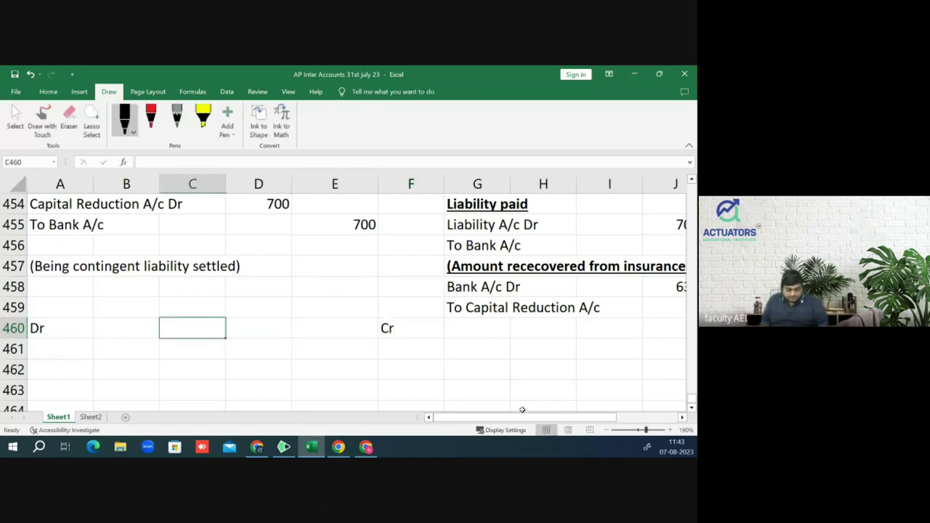
{"action": "type", "text": "Capital "}
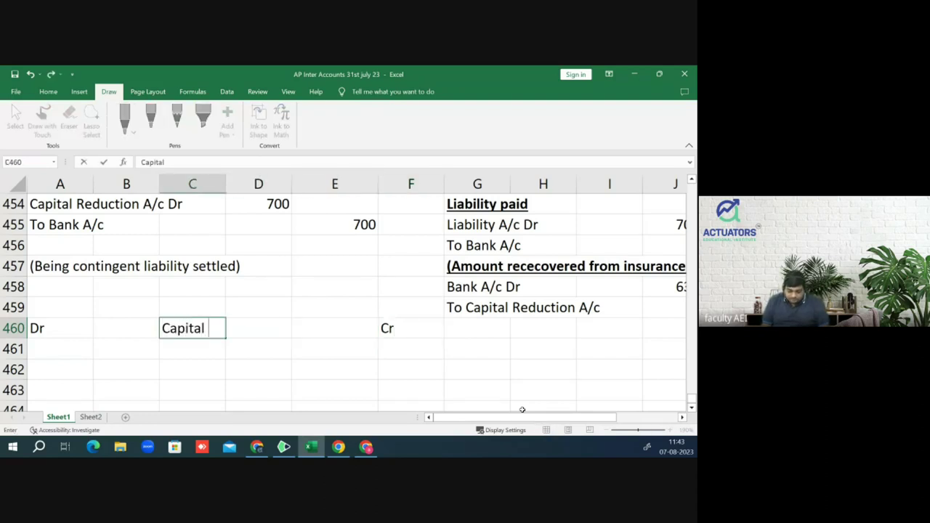
{"action": "type", "text": "Reduction A/c"}
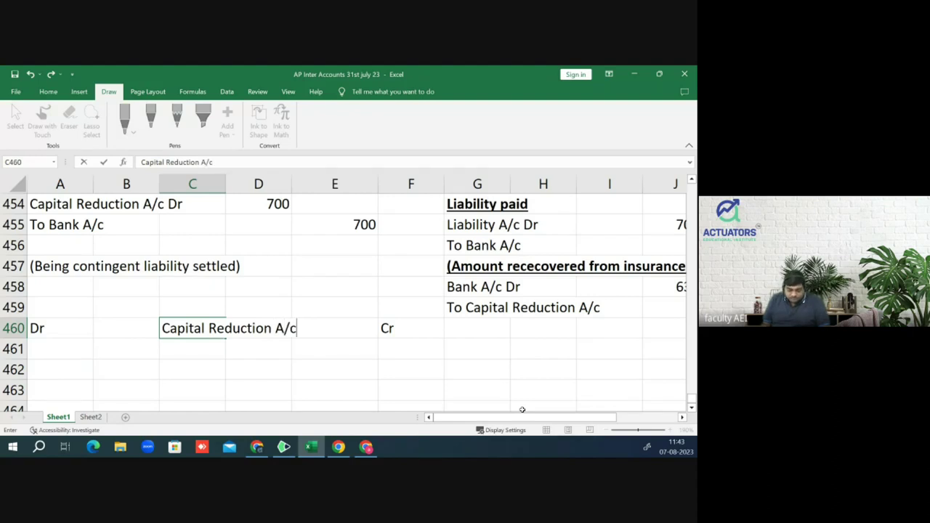
{"action": "key", "text": "Return"}
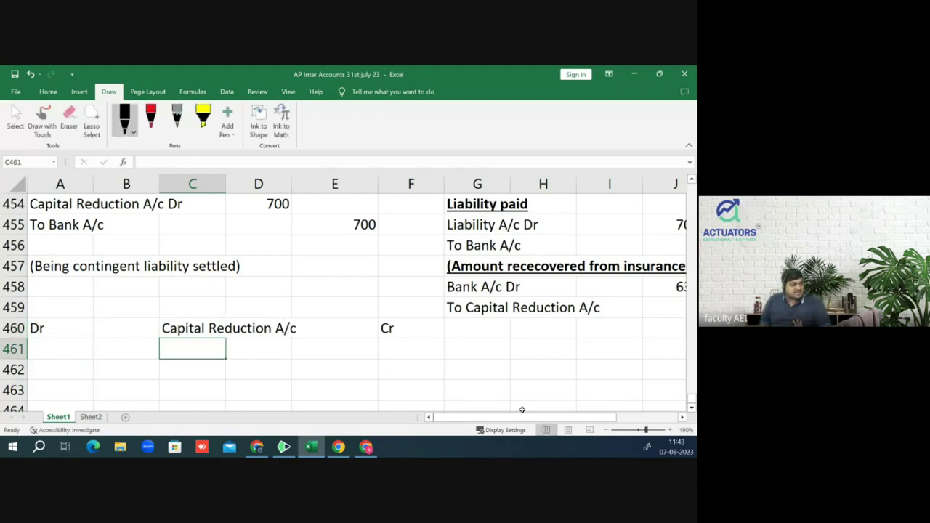
Step: Highlight the contingent liability entry in A454:E455, Capital Reduction A/c Dr to Bank A/c, with a yellow fill
{"action": "key", "text": "Up"}
{"action": "key", "text": "Page_Up"}
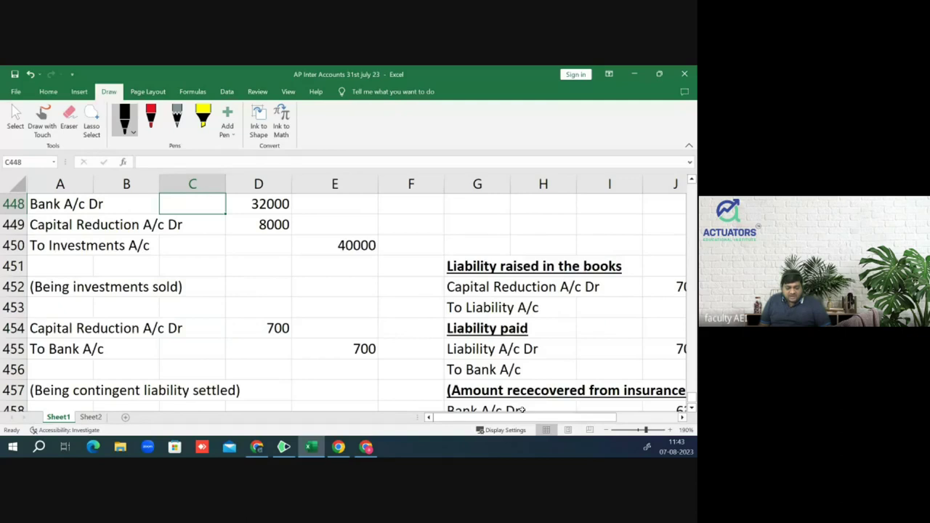
{"action": "key", "text": "Down"}
{"action": "key", "text": "Down"}
{"action": "key", "text": "Down"}
{"action": "key", "text": "Down"}
{"action": "key", "text": "Down"}
{"action": "key", "text": "Left"}
{"action": "key", "text": "Left"}
{"action": "key", "text": "shift+Right"}
{"action": "key", "text": "shift+Right"}
{"action": "key", "text": "shift+Right"}
{"action": "key", "text": "shift+Right"}
{"action": "key", "text": "shift+Down"}
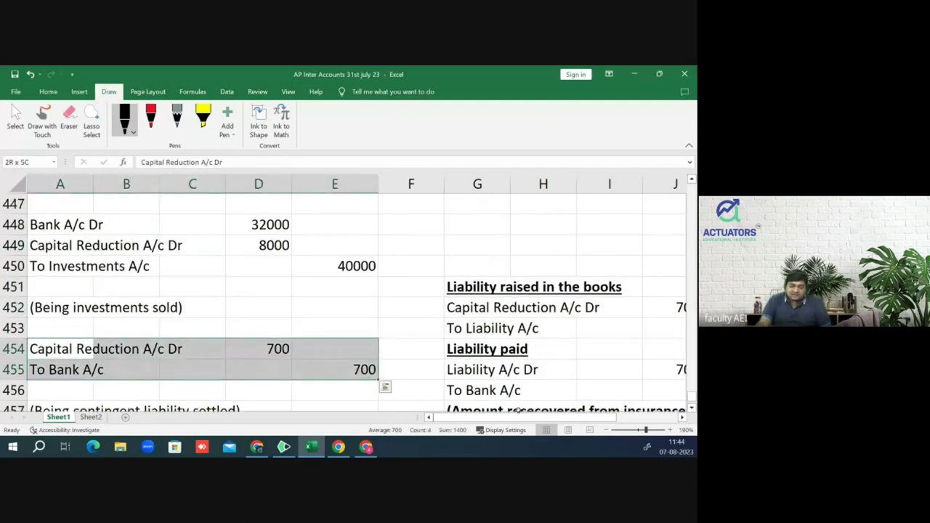
{"action": "left_click", "coordinate": [689, 145]}
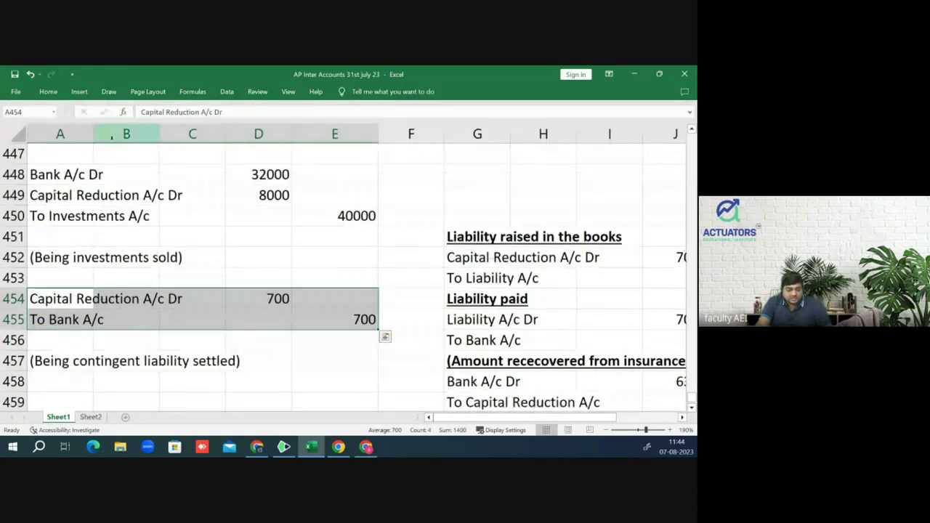
{"action": "left_click", "coordinate": [49, 93]}
{"action": "left_click", "coordinate": [132, 129]}
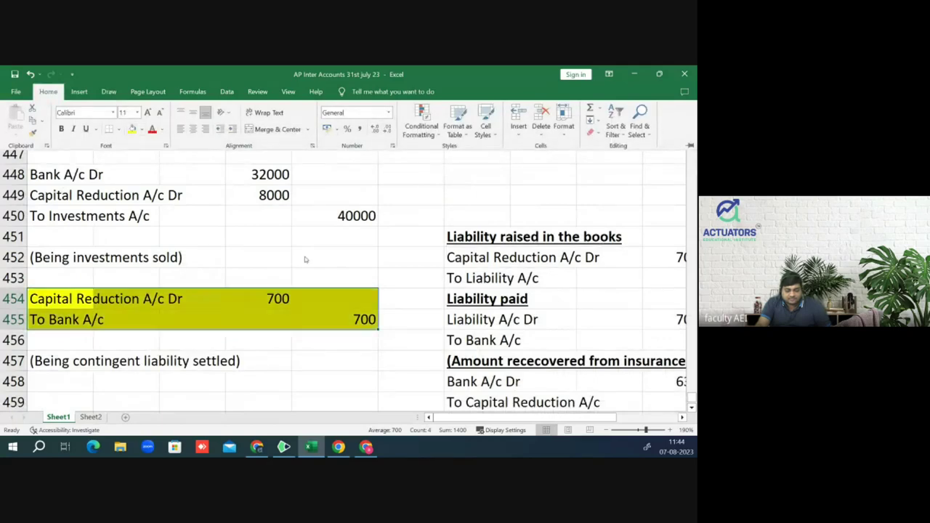
{"action": "left_click", "coordinate": [413, 280]}
{"action": "left_click", "coordinate": [418, 334]}
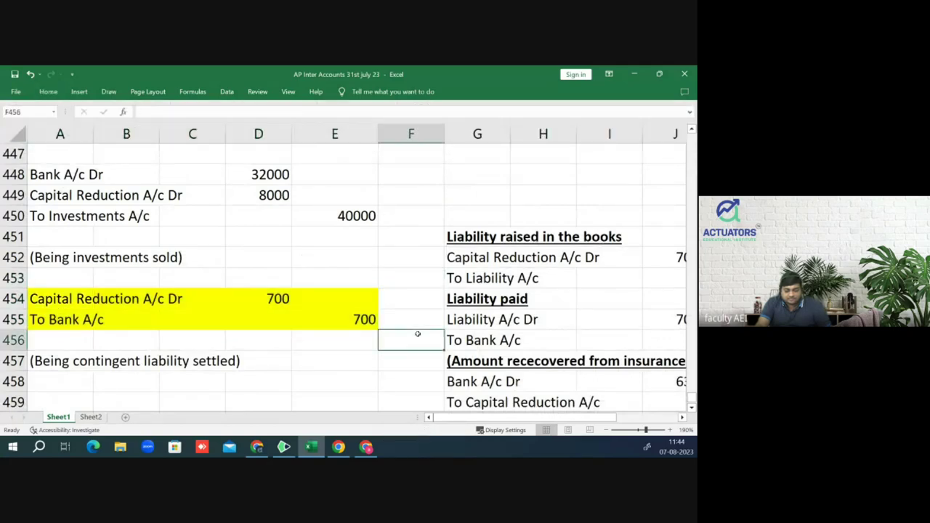
Step: Review the alternative liability entries in columns G to L: liability raised, liability paid and the amount recovered from the insurance company
{"action": "left_click", "coordinate": [556, 260]}
{"action": "left_click", "coordinate": [556, 275]}
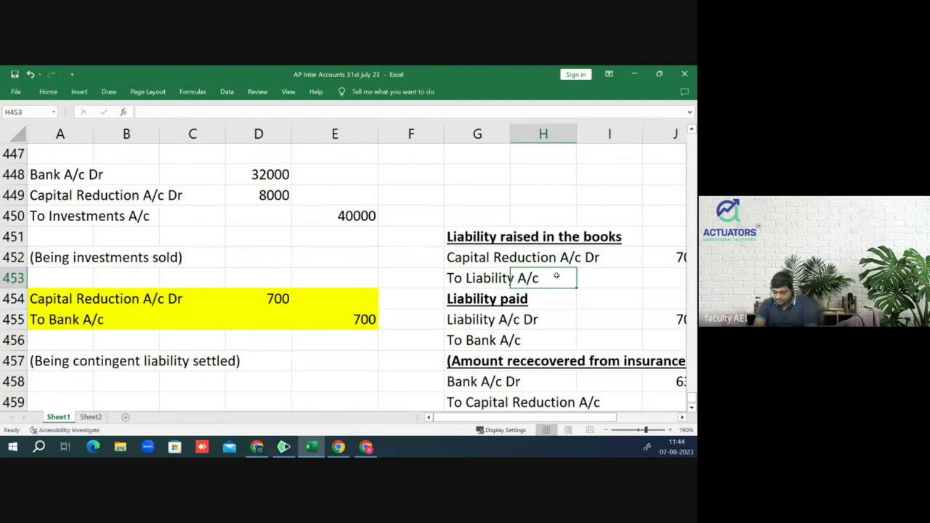
{"action": "key", "text": "Right"}
{"action": "key", "text": "Right"}
{"action": "key", "text": "Right"}
{"action": "key", "text": "Down"}
{"action": "key", "text": "Down"}
{"action": "key", "text": "Down"}
{"action": "key", "text": "Down"}
{"action": "key", "text": "Down"}
{"action": "key", "text": "Down"}
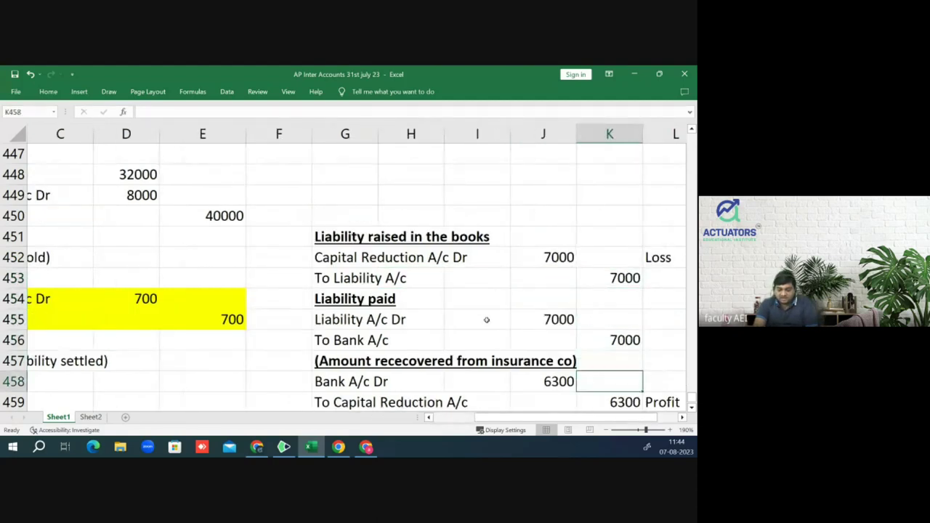
{"action": "key", "text": "Right"}
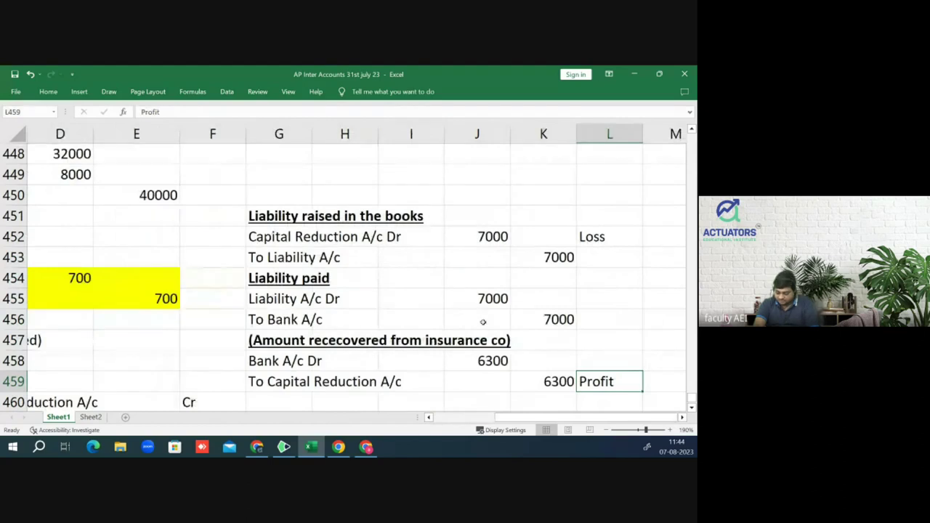
{"action": "key", "text": "Up"}
{"action": "key", "text": "Up"}
{"action": "key", "text": "Up"}
{"action": "key", "text": "Up"}
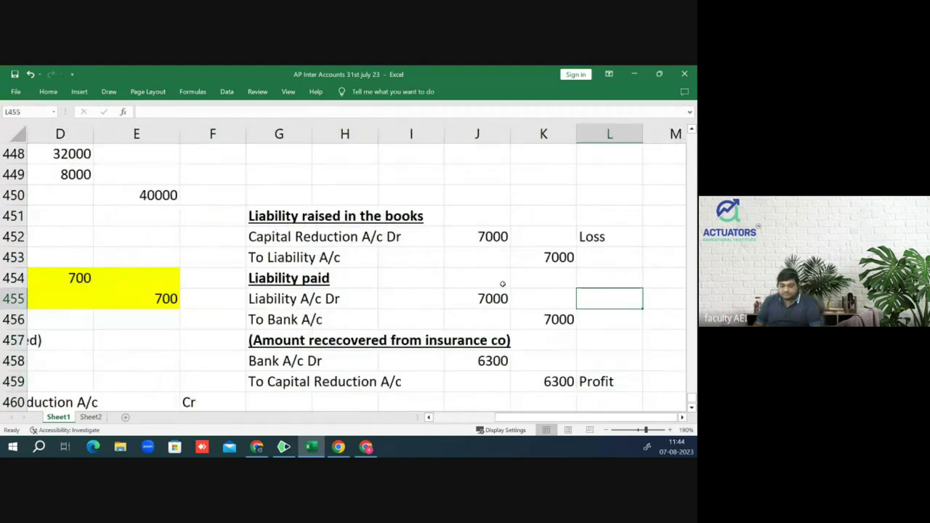
{"action": "key", "text": "Left"}
{"action": "key", "text": "Left"}
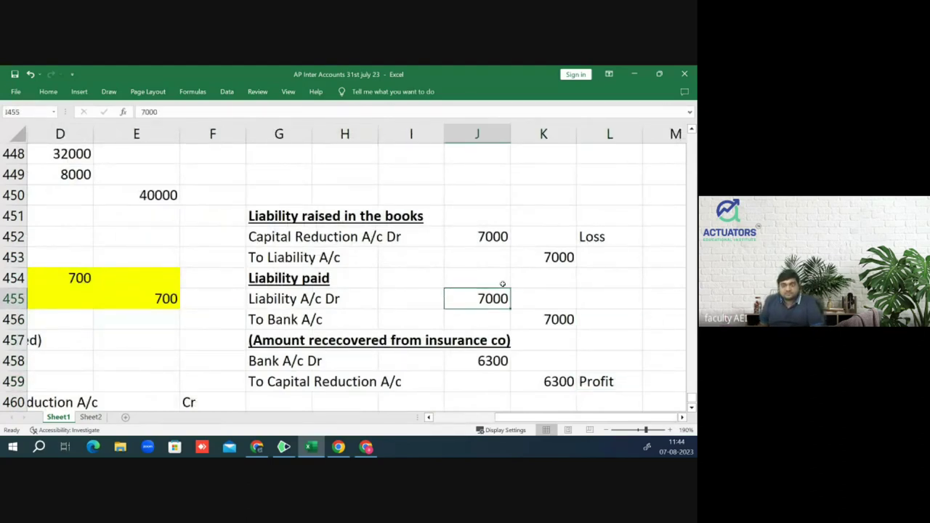
{"action": "key", "text": "Left"}
{"action": "key", "text": "Left"}
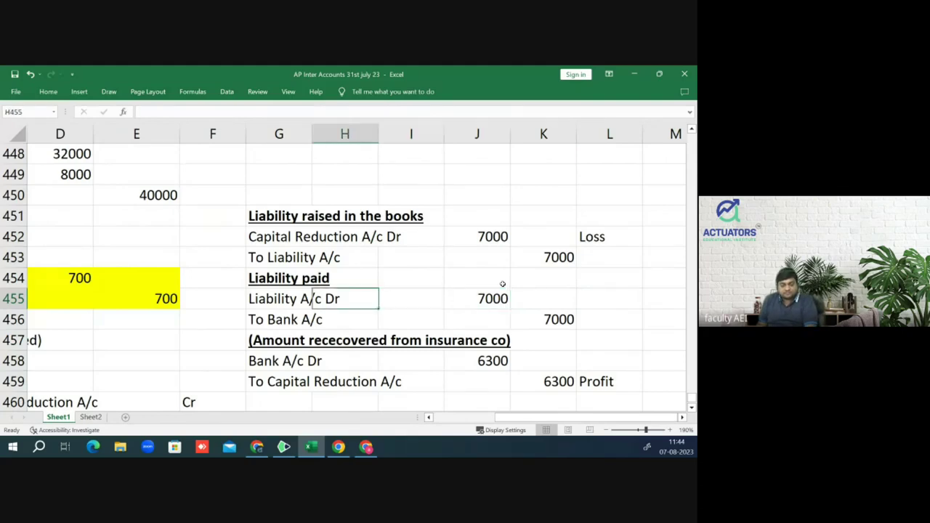
Step: Enter "By PSC" in D461 on the credit side of the Capital Reduction A/c, with 112500 in F461
{"action": "key", "text": "Home"}
{"action": "key", "text": "Down"}
{"action": "key", "text": "Down"}
{"action": "key", "text": "Down"}
{"action": "key", "text": "Down"}
{"action": "key", "text": "Down"}
{"action": "key", "text": "Down"}
{"action": "key", "text": "Down"}
{"action": "key", "text": "Down"}
{"action": "key", "text": "Down"}
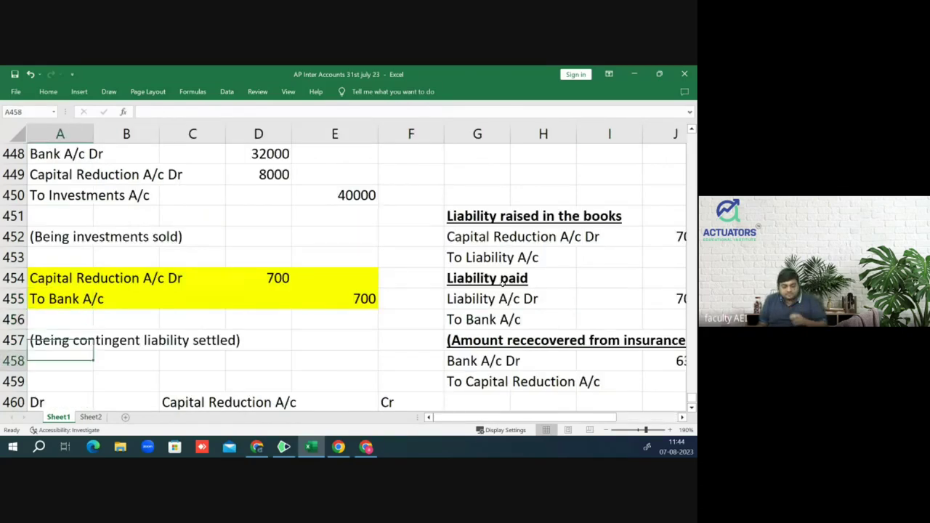
{"action": "key", "text": "Up"}
{"action": "key", "text": "Up"}
{"action": "key", "text": "Up"}
{"action": "key", "text": "Right"}
{"action": "key", "text": "Right"}
{"action": "key", "text": "Right"}
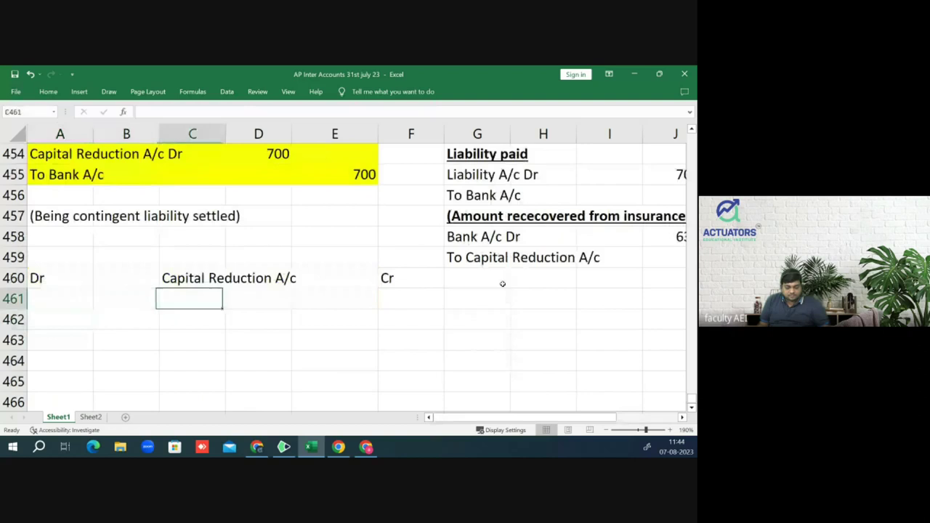
{"action": "type", "text": "PSC"}
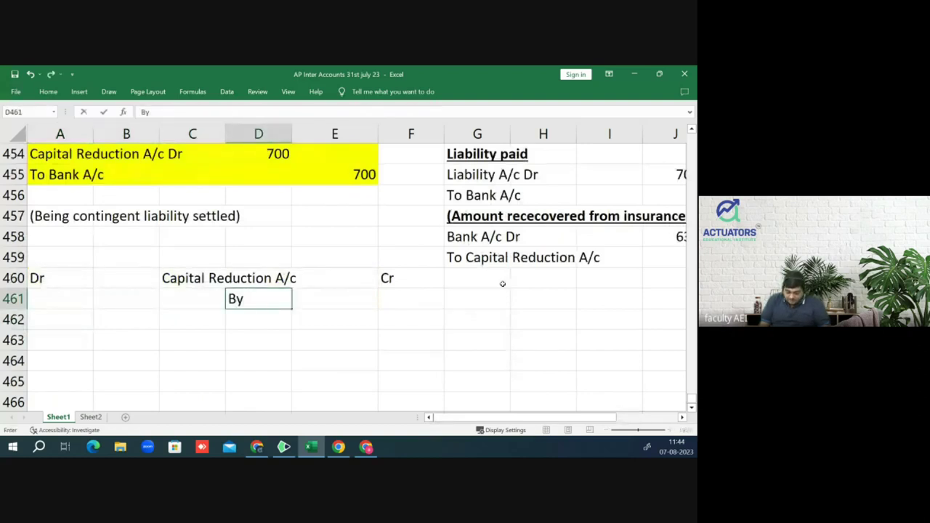
{"action": "key", "text": "Tab"}
{"action": "key", "text": "Tab"}
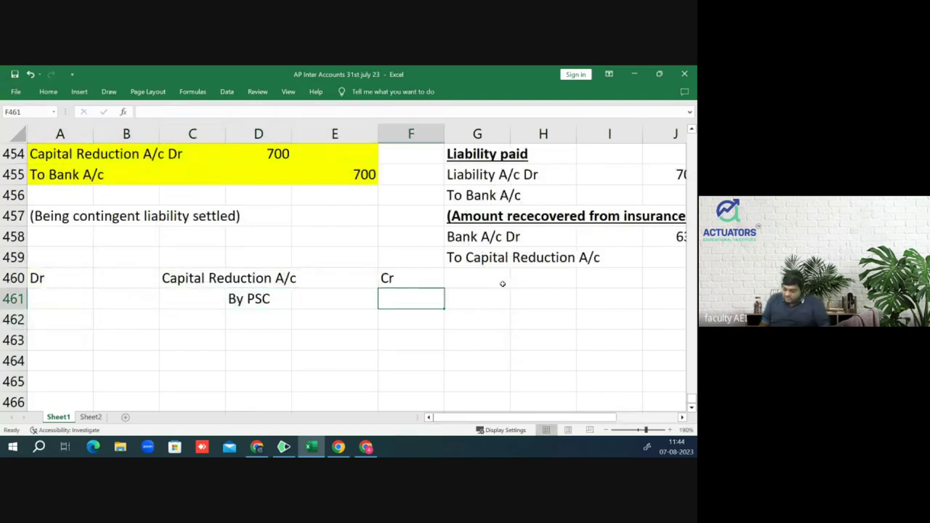
{"action": "type", "text": "112500"}
{"action": "key", "text": "Return"}
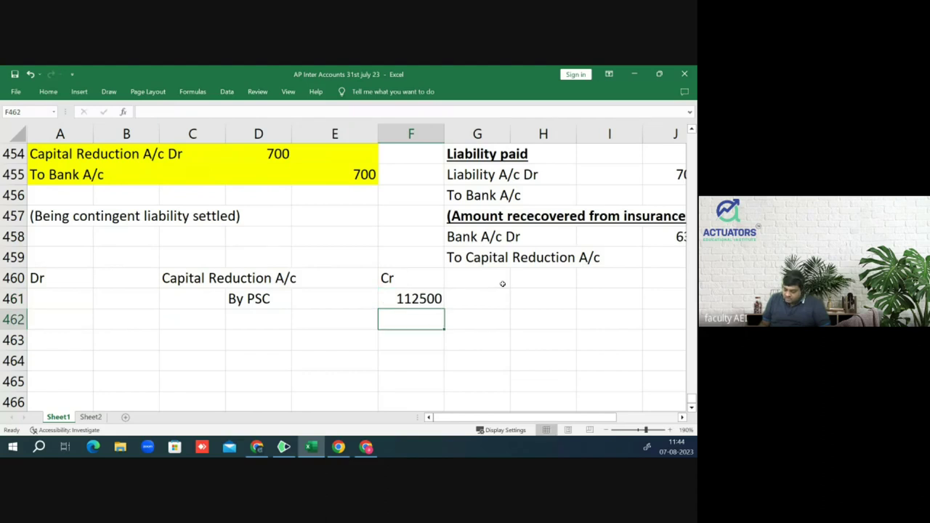
Step: Add the second credit line, with 180000 in F462 and "By ESC" in D462
{"action": "type", "text": "198"}
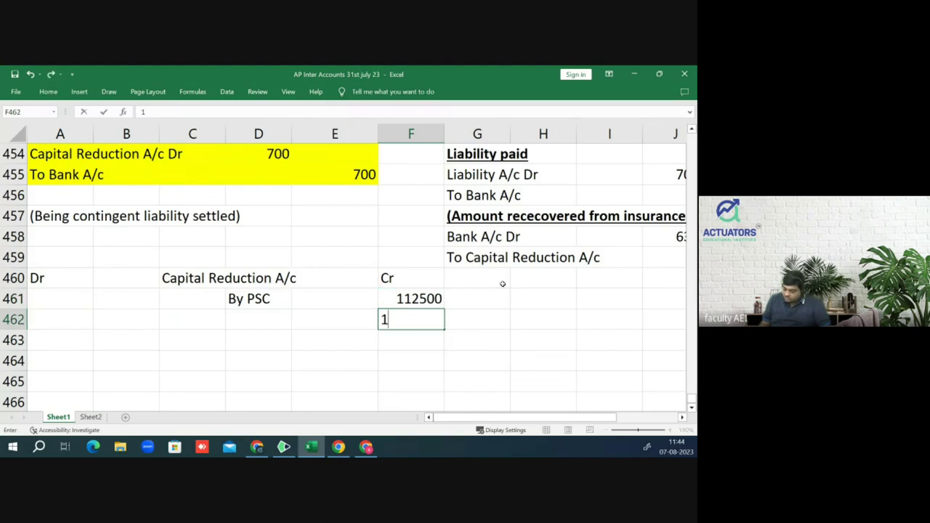
{"action": "key", "text": "BackSpace"}
{"action": "key", "text": "BackSpace"}
{"action": "type", "text": "80000"}
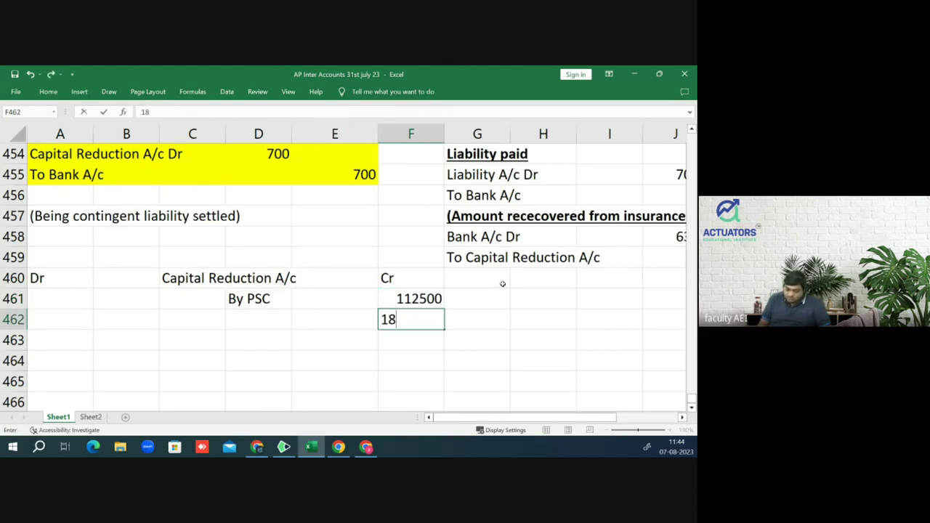
{"action": "key", "text": "ctrl+Return"}
{"action": "key", "text": "Left"}
{"action": "key", "text": "Left"}
{"action": "key", "text": "Left"}
{"action": "key", "text": "Right"}
{"action": "type", "text": "By ESC"}
{"action": "key", "text": "Return"}
Step: Enter "To Sundry Assets" in A461 on the debit side, with 160000 in C461
{"action": "key", "text": "Up"}
{"action": "key", "text": "Up"}
{"action": "key", "text": "Left"}
{"action": "key", "text": "Left"}
{"action": "key", "text": "Left"}
{"action": "type", "text": "To Sun"}
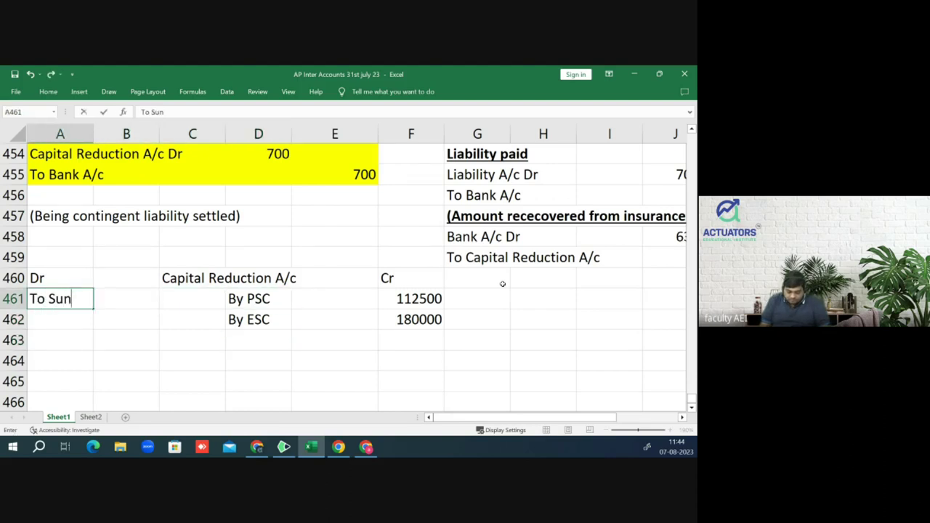
{"action": "type", "text": "dry Assets"}
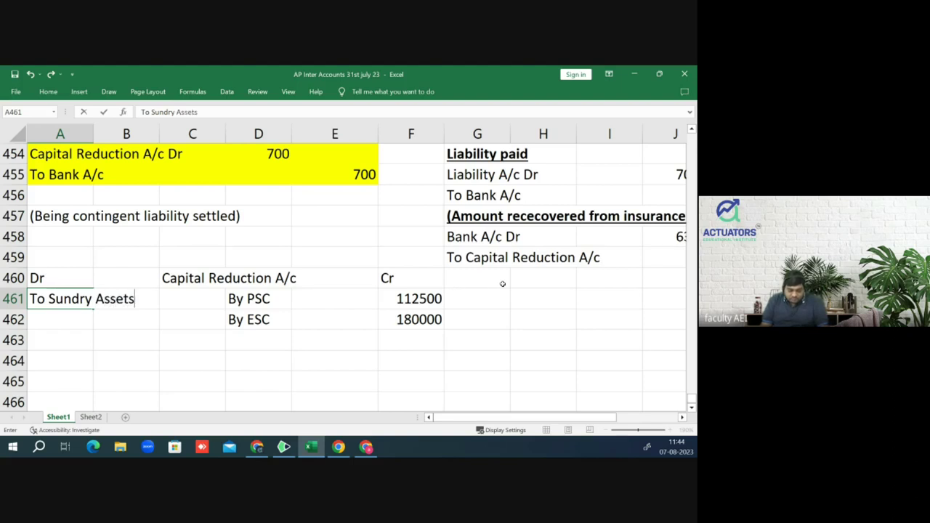
{"action": "key", "text": "Tab"}
{"action": "key", "text": "Tab"}
{"action": "type", "text": "16"}
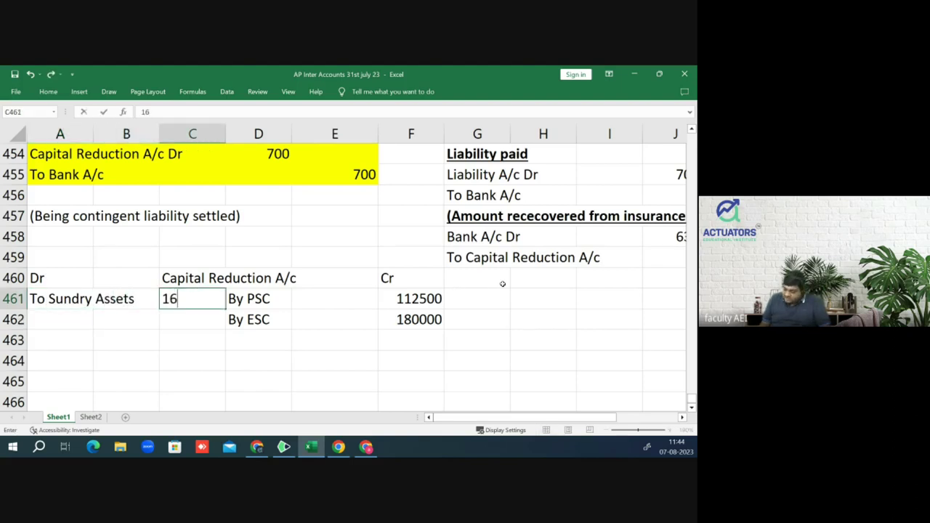
{"action": "type", "text": "0000"}
{"action": "key", "text": "Return"}
Step: Add the debit line "To Investment" in A462, with 8000 in C462
{"action": "key", "text": "Left"}
{"action": "key", "text": "Left"}
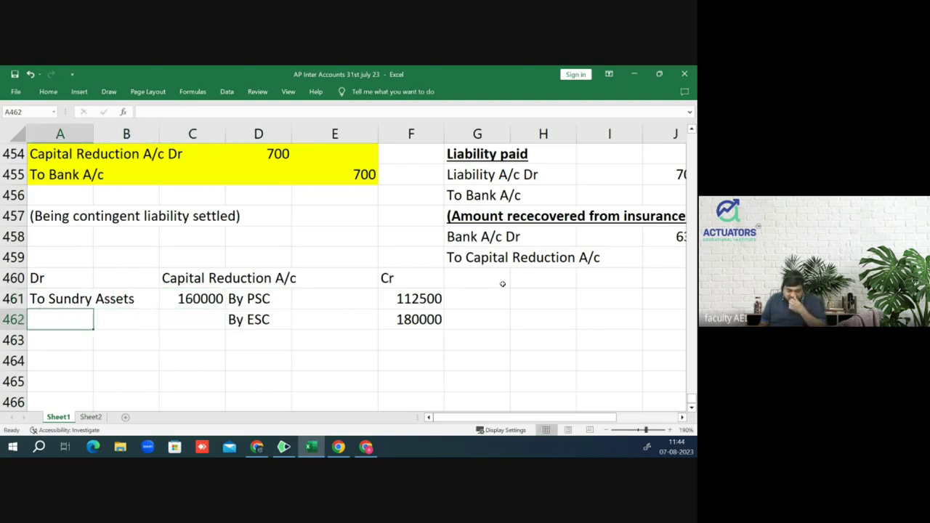
{"action": "type", "text": "To I"}
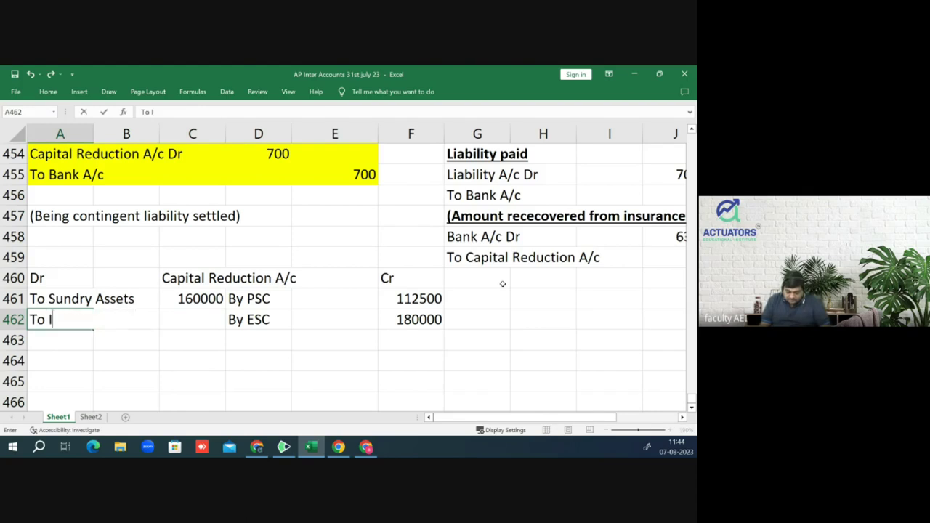
{"action": "type", "text": "nvestment"}
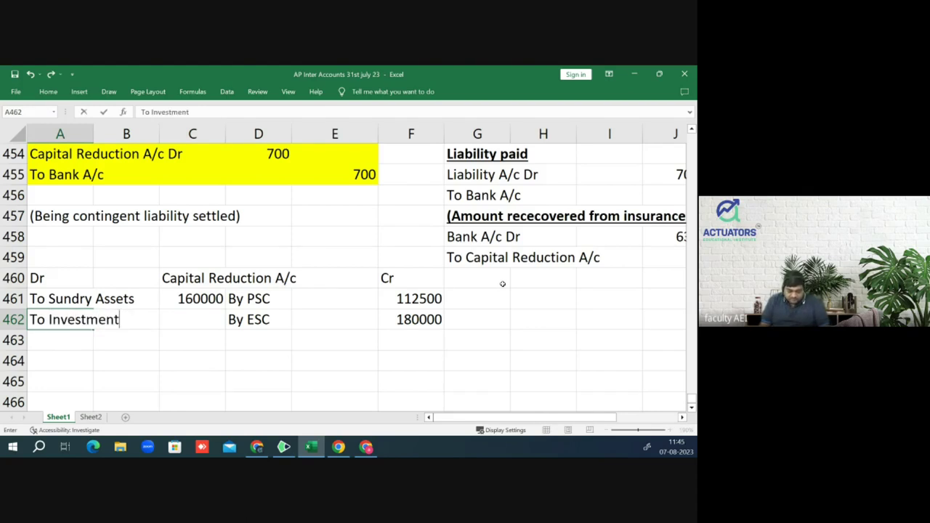
{"action": "key", "text": "Right"}
{"action": "key", "text": "Right"}
{"action": "type", "text": "4000"}
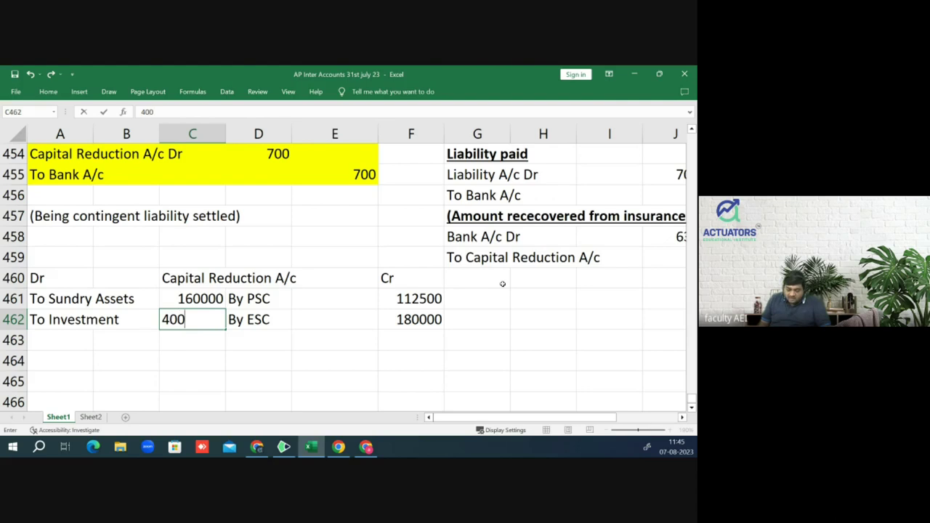
{"action": "key", "text": "BackSpace"}
{"action": "key", "text": "BackSpace"}
{"action": "key", "text": "BackSpace"}
{"action": "key", "text": "BackSpace"}
{"action": "type", "text": "8000"}
{"action": "key", "text": "Return"}
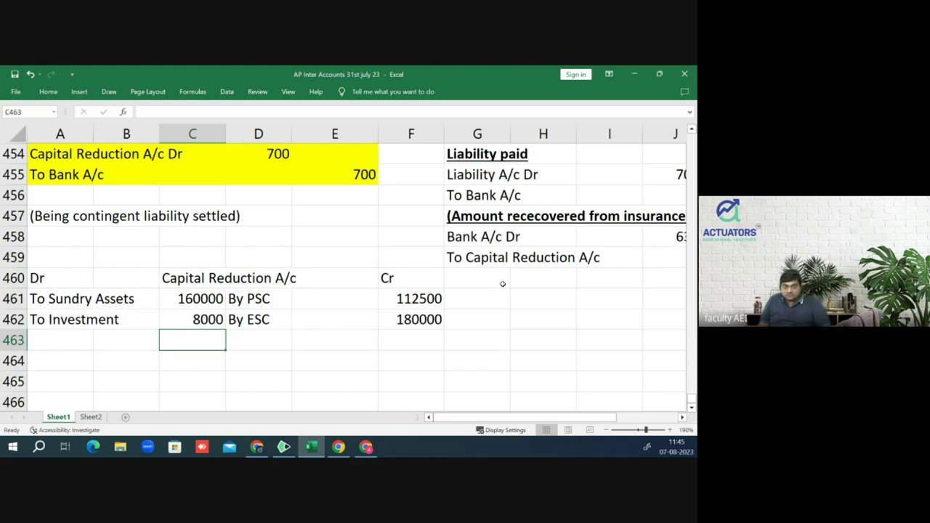
Step: Enter the next three debit amounts, 45000, 48000 and 700, in C463:C465
{"action": "type", "text": "45000"}
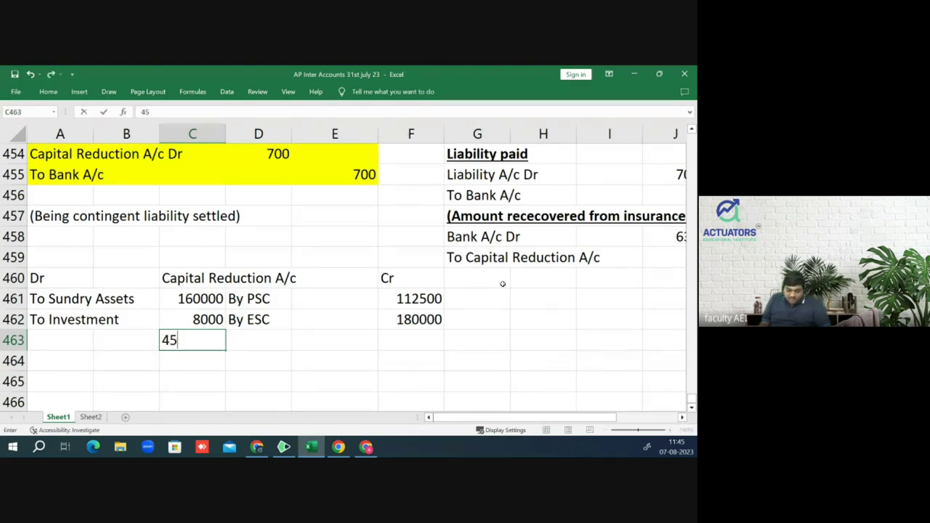
{"action": "key", "text": "Return"}
{"action": "type", "text": "48000"}
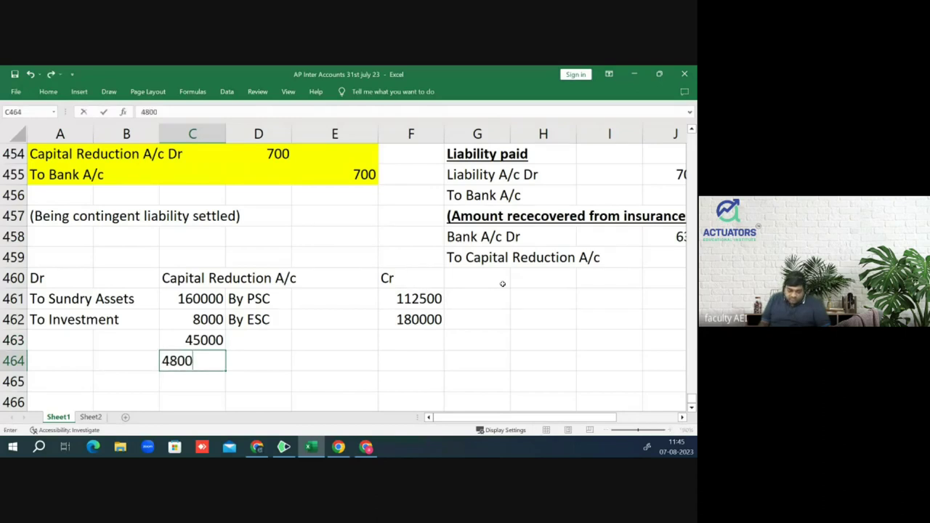
{"action": "key", "text": "Return"}
{"action": "type", "text": "700"}
{"action": "key", "text": "Return"}
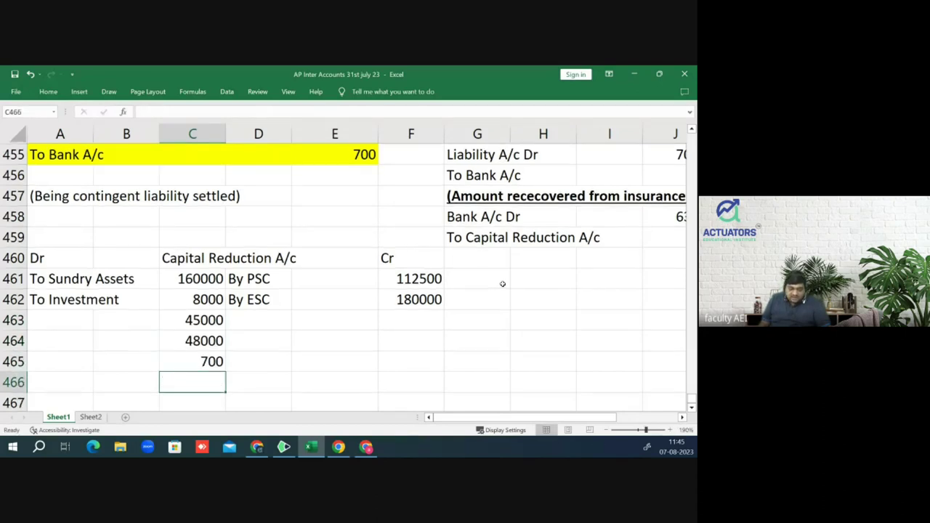
Step: Label the debit amounts in A463:A465 as "To Freehold property", "To ESC A/c" and "To BankA/c"
{"action": "key", "text": "Up"}
{"action": "key", "text": "Up"}
{"action": "key", "text": "Up"}
{"action": "key", "text": "Left"}
{"action": "key", "text": "Left"}
{"action": "type", "text": "To Freehold property"}
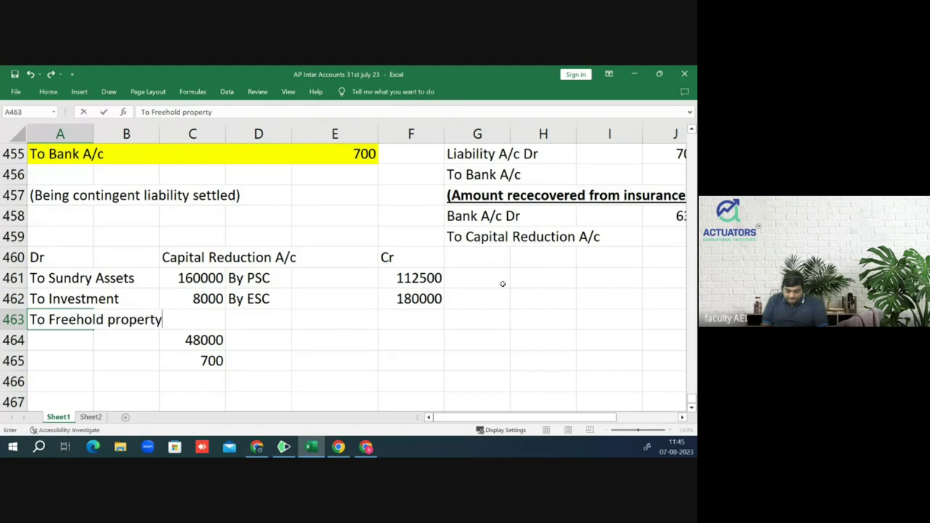
{"action": "key", "text": "Return"}
{"action": "type", "text": "To "}
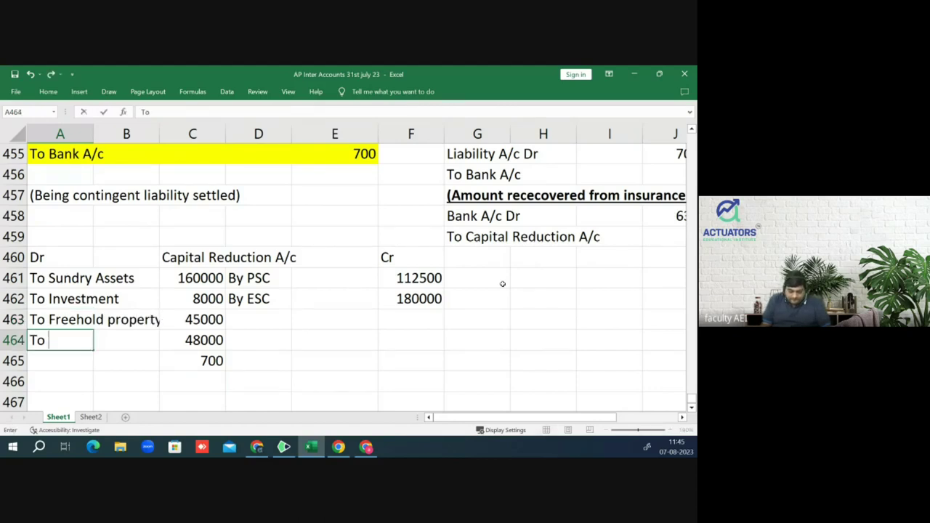
{"action": "type", "text": "ESC A/c"}
{"action": "key", "text": "Return"}
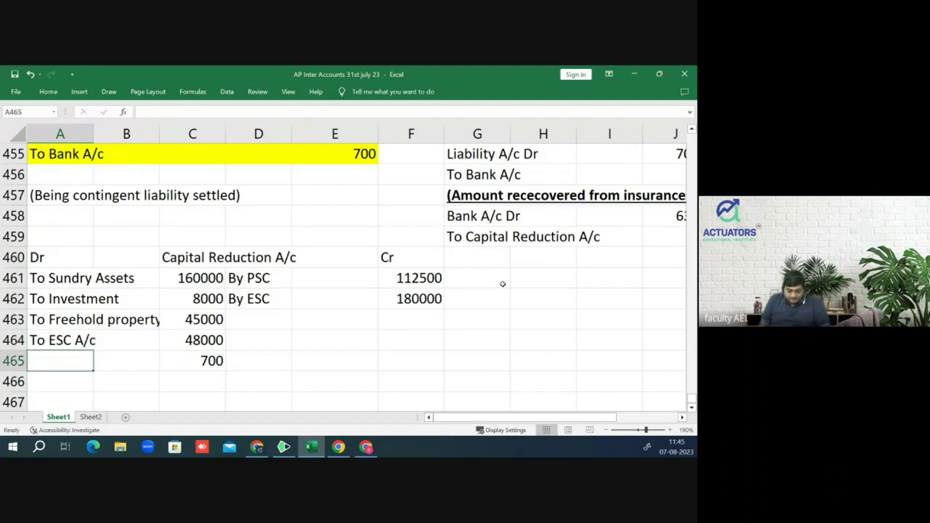
{"action": "type", "text": "To BankA/c"}
{"action": "key", "text": "Return"}
{"action": "key", "text": "Up"}
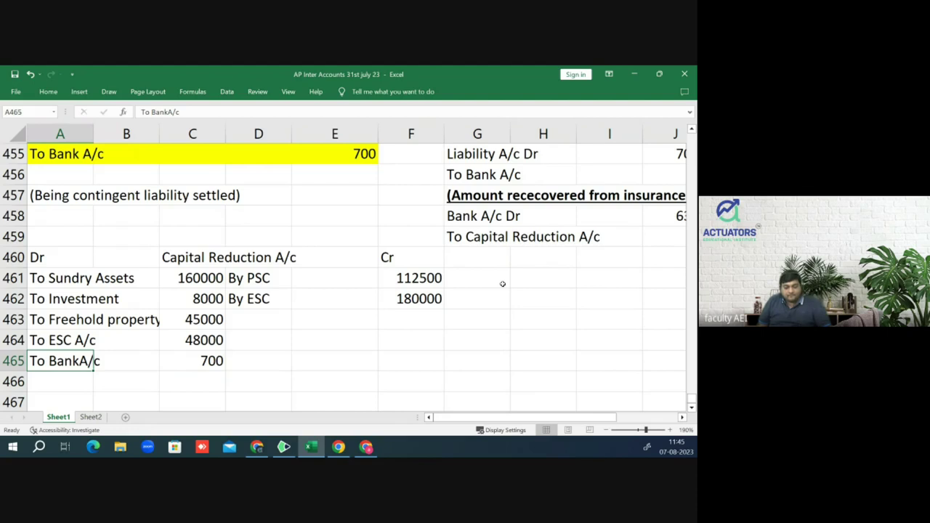
Step: Add the balancing debit label "To Capital Reserve A/c" in A466, below the bank line
{"action": "key", "text": "Right"}
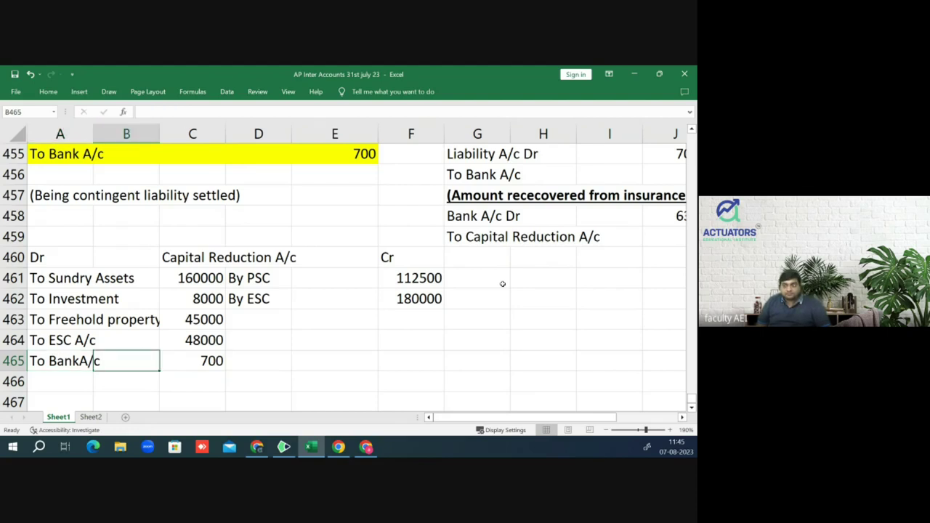
{"action": "key", "text": "Down"}
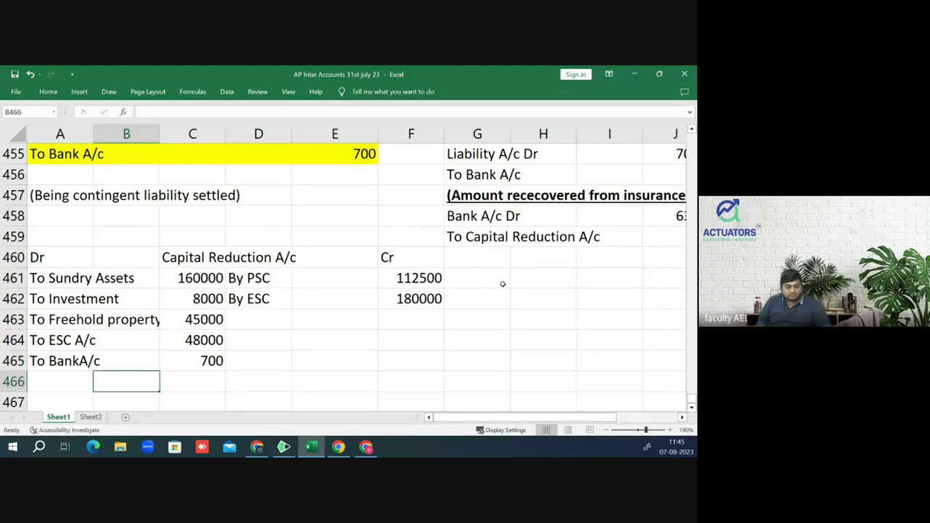
{"action": "key", "text": "Left"}
{"action": "type", "text": "To Capital"}
{"action": "type", "text": " Resr"}
{"action": "type", "text": "erve A/c"}
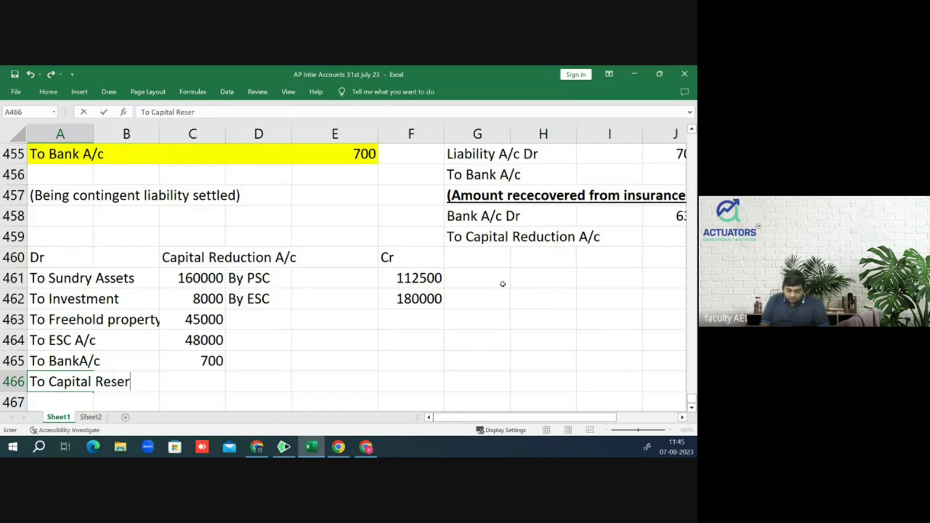
{"action": "key", "text": "ctrl+Return"}
{"action": "key", "text": "Return"}
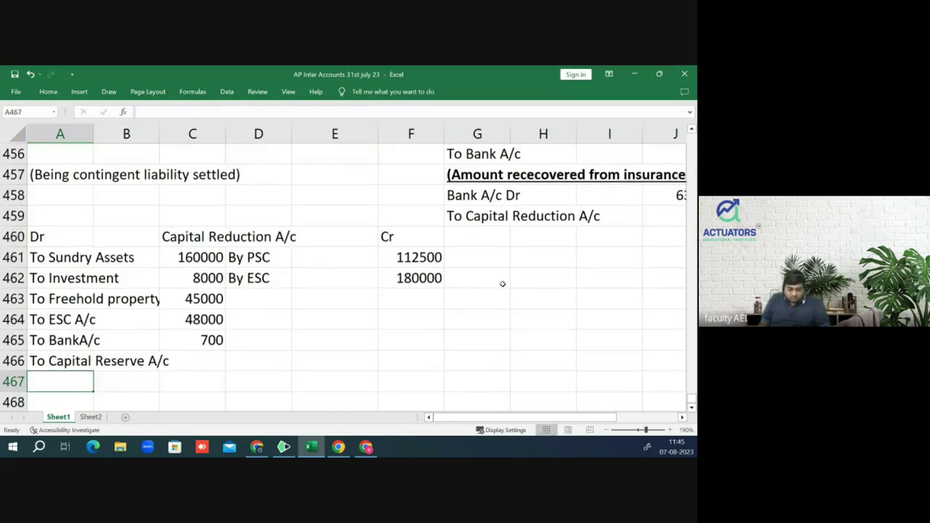
Step: Total the credit side of the Capital Reduction A/c in F467 with a SUM of F461:F462
{"action": "key", "text": "Right"}
{"action": "key", "text": "Right"}
{"action": "key", "text": "Right"}
{"action": "key", "text": "Right"}
{"action": "key", "text": "Right"}
{"action": "type", "text": "="}
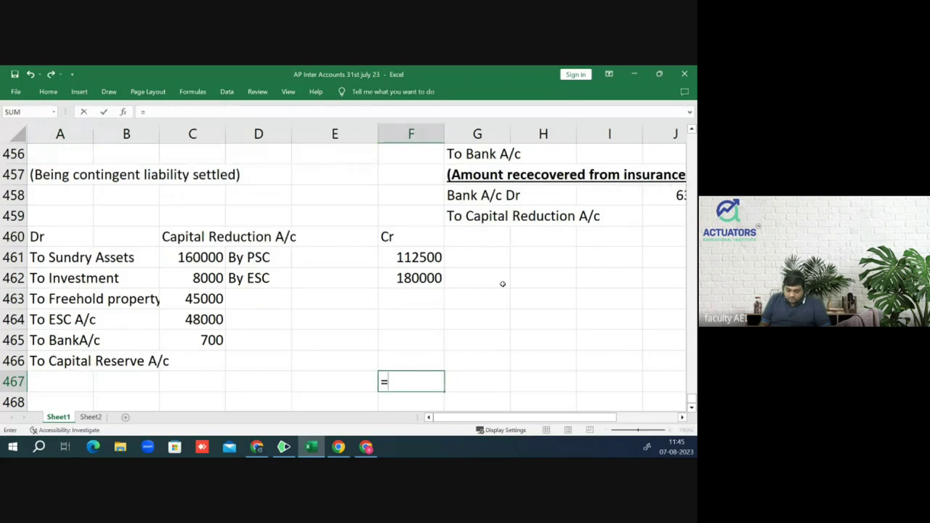
{"action": "type", "text": "sum9"}
{"action": "key", "text": "BackSpace"}
{"action": "type", "text": "("}
{"action": "key", "text": "Up"}
{"action": "key", "text": "Up"}
{"action": "key", "text": "Up"}
{"action": "key", "text": "Up"}
{"action": "key", "text": "Up"}
{"action": "key", "text": "shift+Up"}
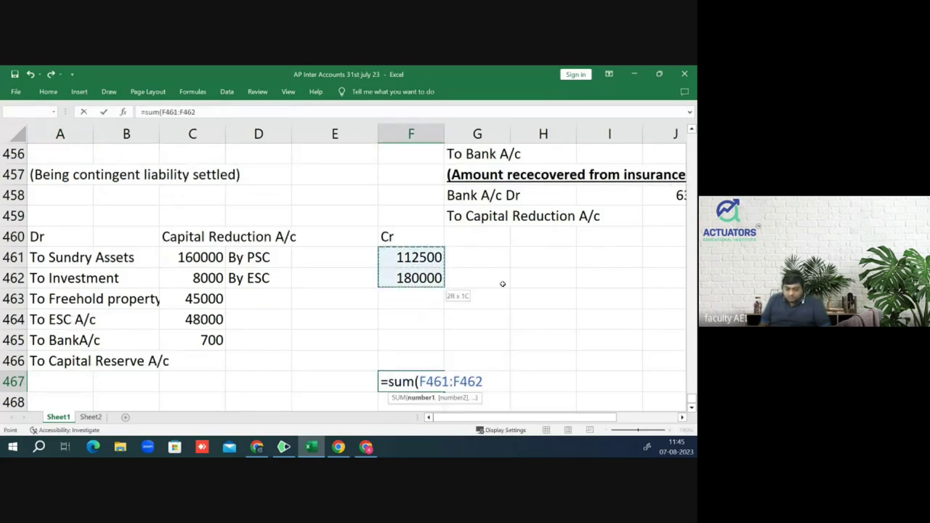
{"action": "type", "text": ")"}
{"action": "key", "text": "Return"}
Step: Set the debit side total in C467 equal to the credit total with =F467
{"action": "key", "text": "Up"}
{"action": "key", "text": "Left"}
{"action": "key", "text": "Left"}
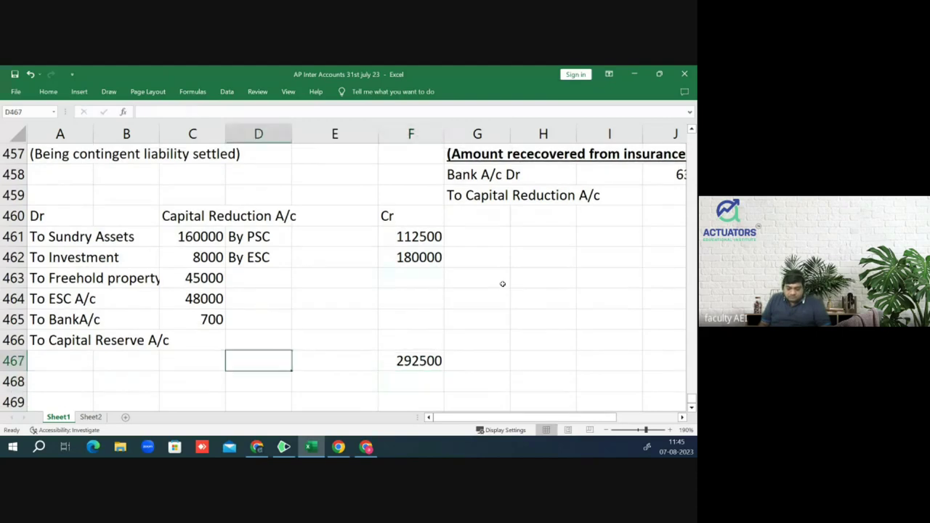
{"action": "key", "text": "Left"}
{"action": "type", "text": "="}
{"action": "key", "text": "Right"}
{"action": "key", "text": "Right"}
{"action": "key", "text": "Right"}
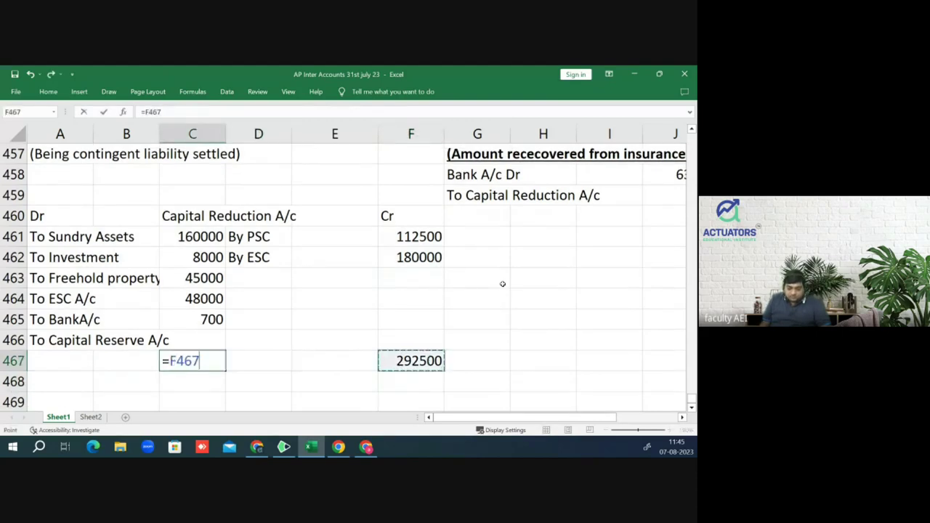
{"action": "key", "text": "Return"}
Step: Calculate the Capital Reserve balancing figure in C466 as C467 minus the SUM of C461:C465
{"action": "key", "text": "Up"}
{"action": "key", "text": "Up"}
{"action": "type", "text": "="}
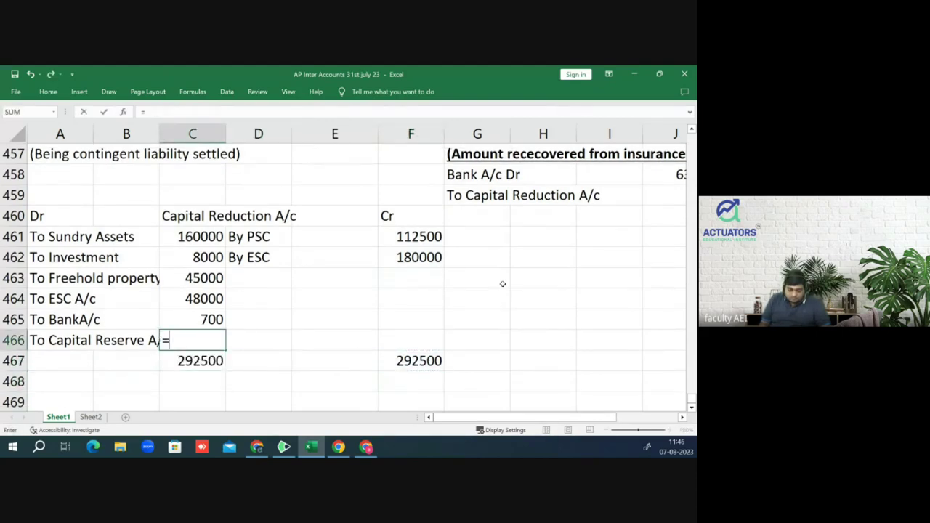
{"action": "key", "text": "Down"}
{"action": "type", "text": "-sum("}
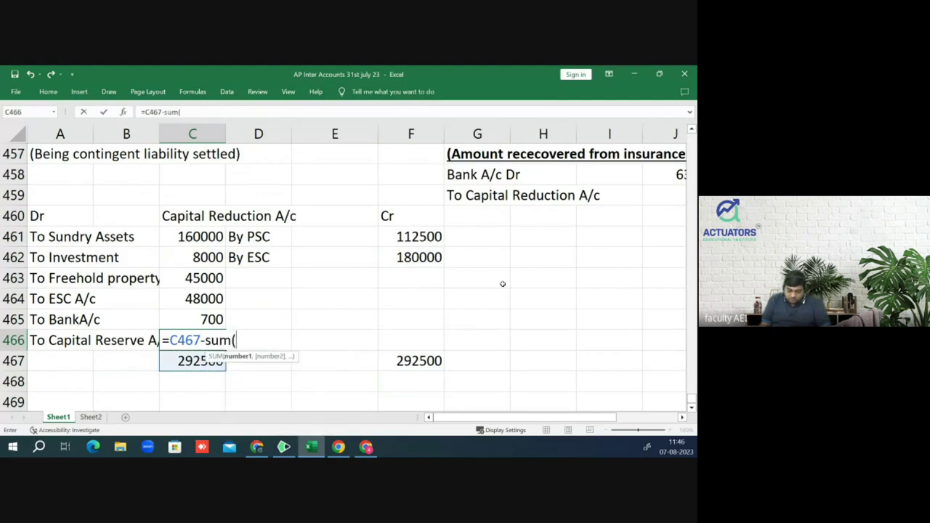
{"action": "key", "text": "Up"}
{"action": "key", "text": "Up"}
{"action": "key", "text": "Up"}
{"action": "key", "text": "Up"}
{"action": "key", "text": "Up"}
{"action": "key", "text": "shift+Down"}
{"action": "key", "text": "shift+Down"}
{"action": "key", "text": "shift+Down"}
{"action": "key", "text": "shift+Down"}
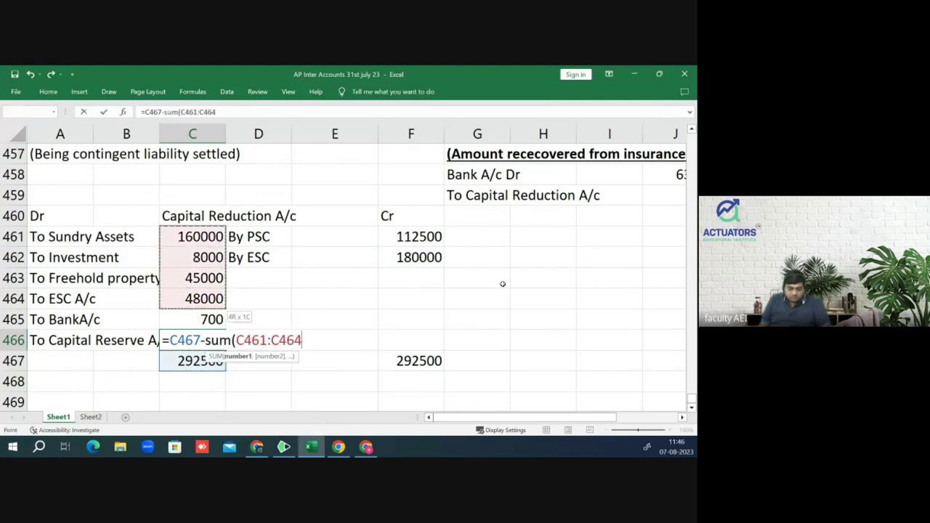
{"action": "type", "text": ")"}
{"action": "key", "text": "Return"}
Step: Make the debit and credit totals in C467 and F467 bold
{"action": "key", "text": "Up"}
{"action": "key", "text": "Left"}
{"action": "key", "text": "Left"}
{"action": "key", "text": "Down"}
{"action": "key", "text": "Right"}
{"action": "key", "text": "Right"}
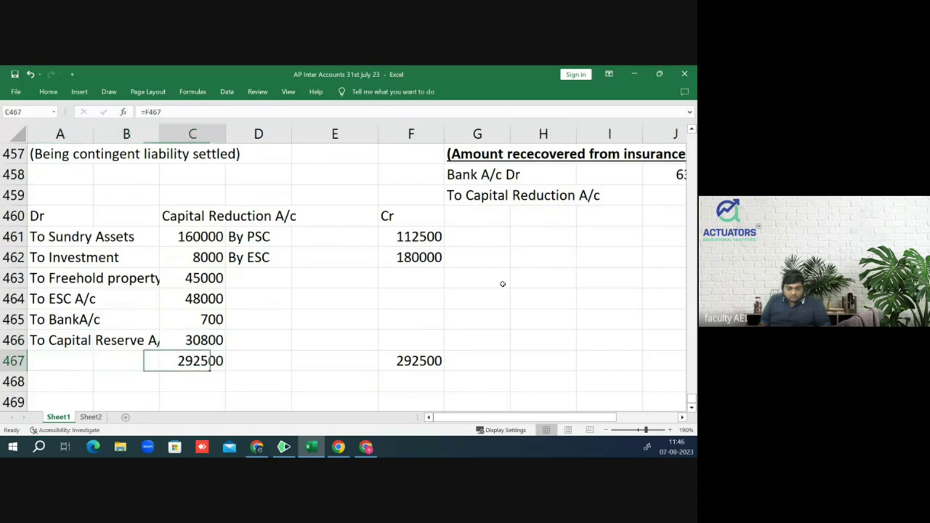
{"action": "key", "text": "ctrl+b"}
{"action": "key", "text": "Right"}
{"action": "key", "text": "Right"}
{"action": "key", "text": "Right"}
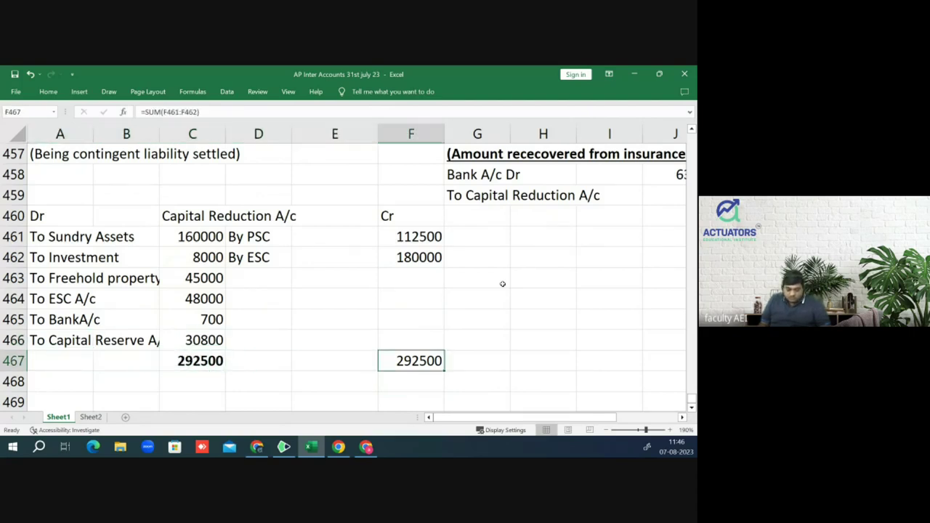
{"action": "key", "text": "ctrl+b"}
Step: Highlight the To Capital Reserve A/c row in A466:C466 with a yellow fill
{"action": "key", "text": "Up"}
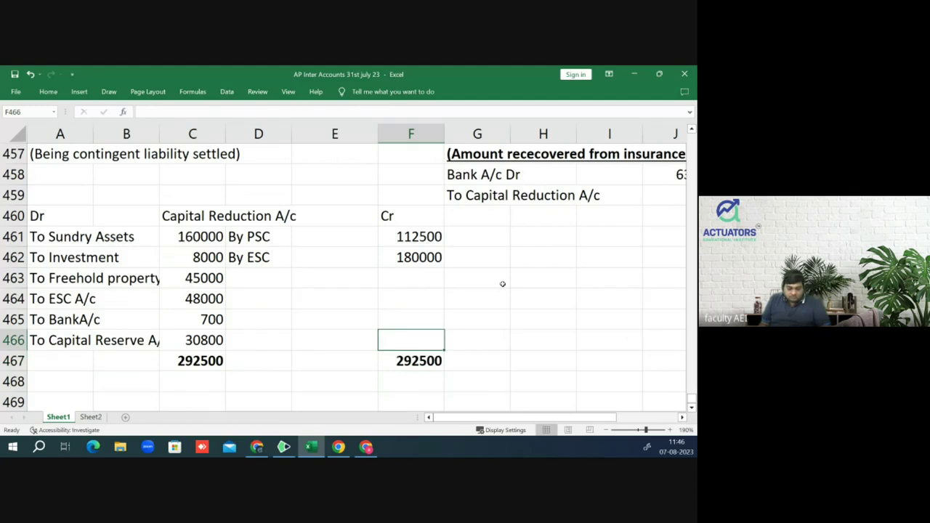
{"action": "key", "text": "Left"}
{"action": "key", "text": "Left"}
{"action": "key", "text": "Left"}
{"action": "key", "text": "Left"}
{"action": "key", "text": "Left"}
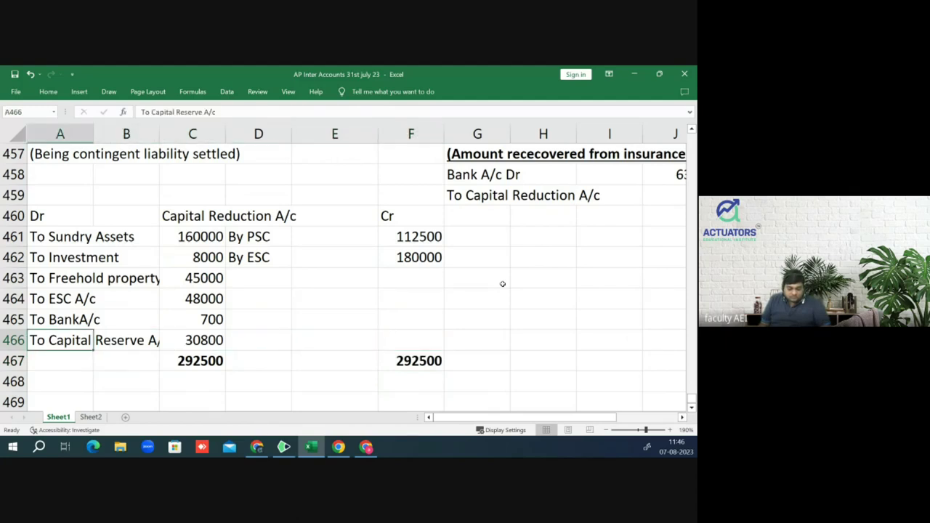
{"action": "key", "text": "shift+Right"}
{"action": "key", "text": "shift+Right"}
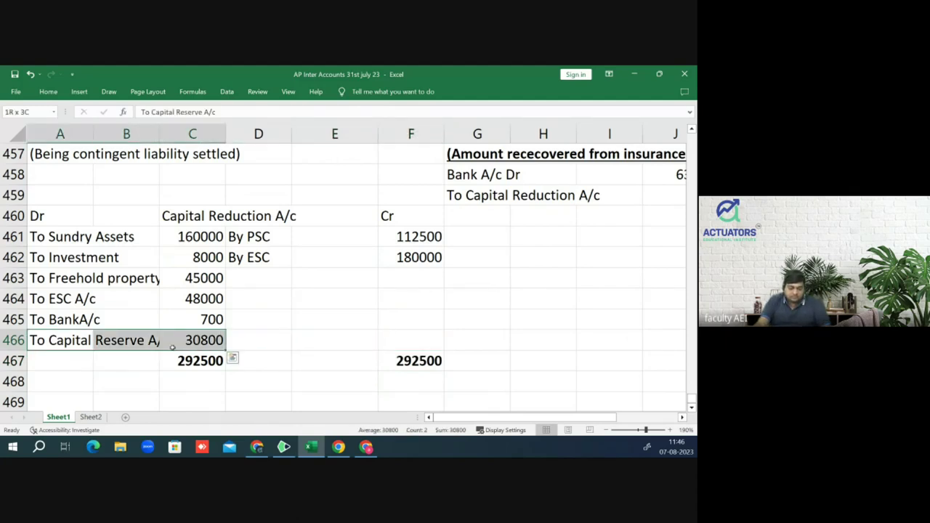
{"action": "left_click", "coordinate": [48, 92]}
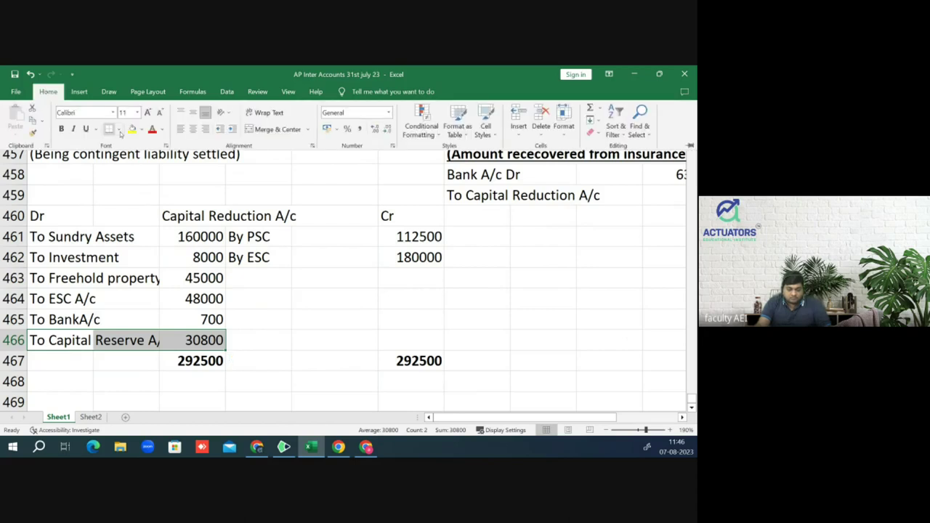
{"action": "left_click", "coordinate": [133, 129]}
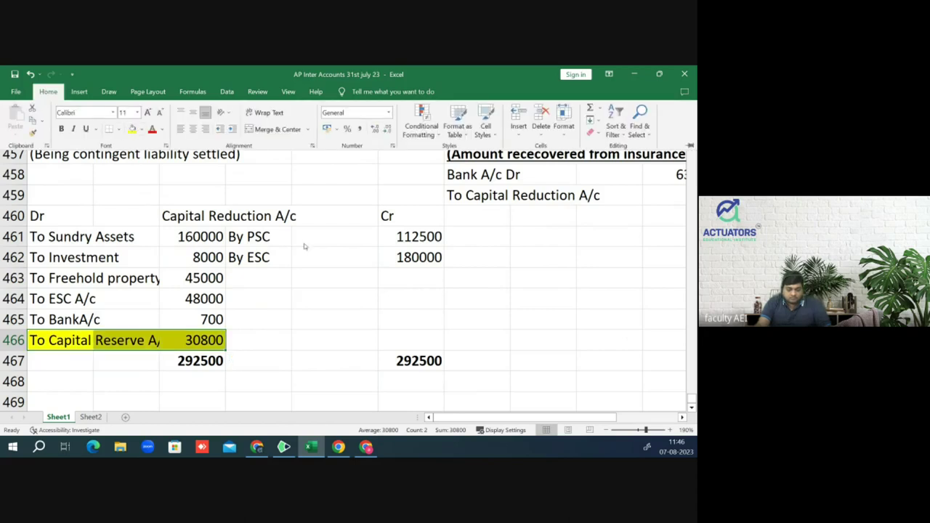
{"action": "left_click", "coordinate": [375, 335]}
{"action": "left_click", "coordinate": [559, 337]}
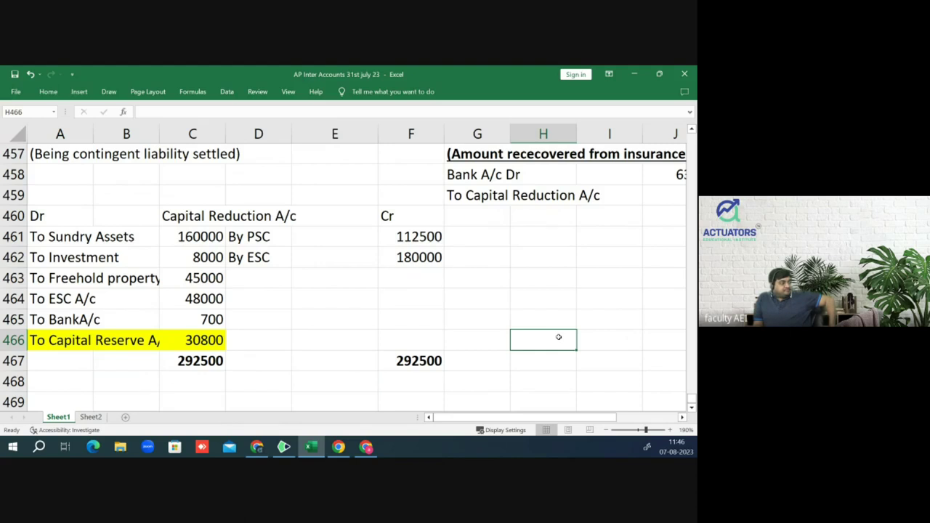
Step: Review the earlier ABC Ltd illustration, including its balance sheet and Capital Reduction A/c, above Illustration 8
{"action": "key", "text": "Up"}
{"action": "key", "text": "Up"}
{"action": "key", "text": "Up"}
{"action": "key", "text": "Up"}
{"action": "key", "text": "Up"}
{"action": "key", "text": "Up"}
{"action": "key", "text": "Up"}
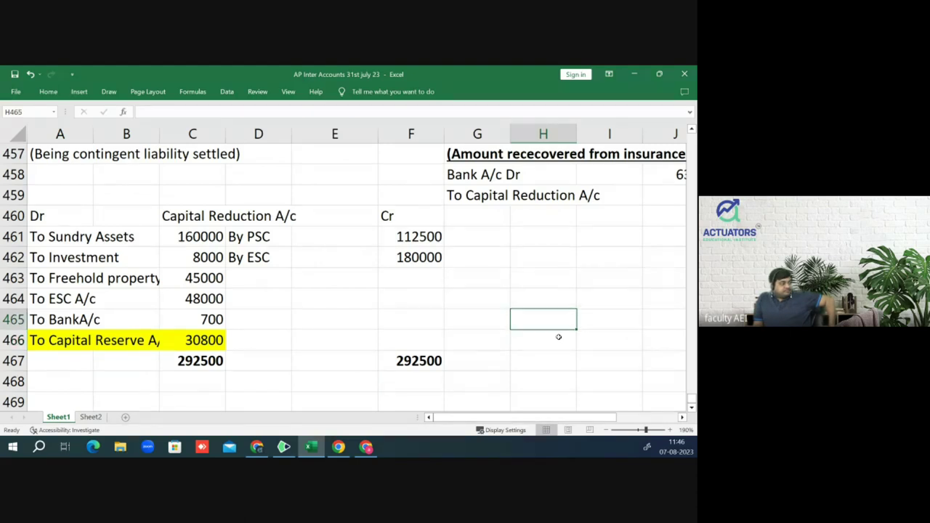
{"action": "key", "text": "Left"}
{"action": "key", "text": "Left"}
{"action": "key", "text": "Left"}
{"action": "key", "text": "Left"}
{"action": "key", "text": "Left"}
{"action": "key", "text": "Left"}
{"action": "key", "text": "Left"}
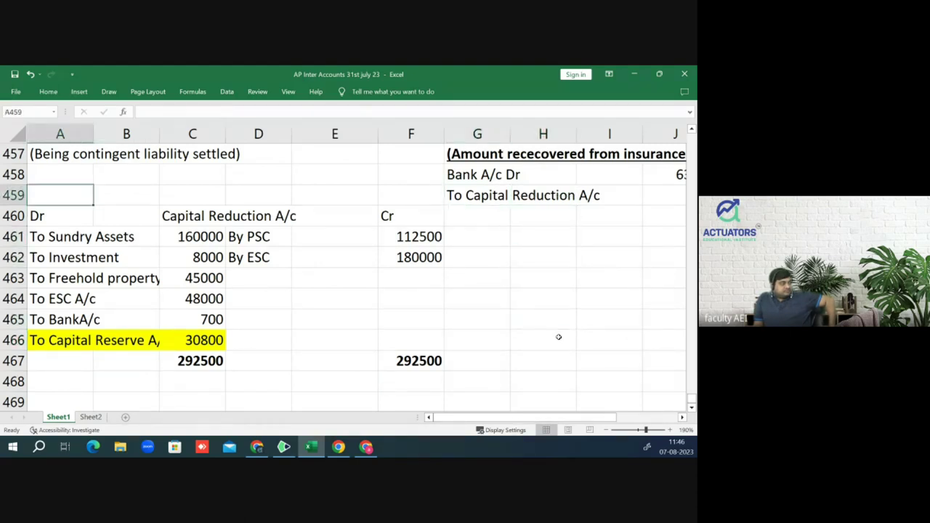
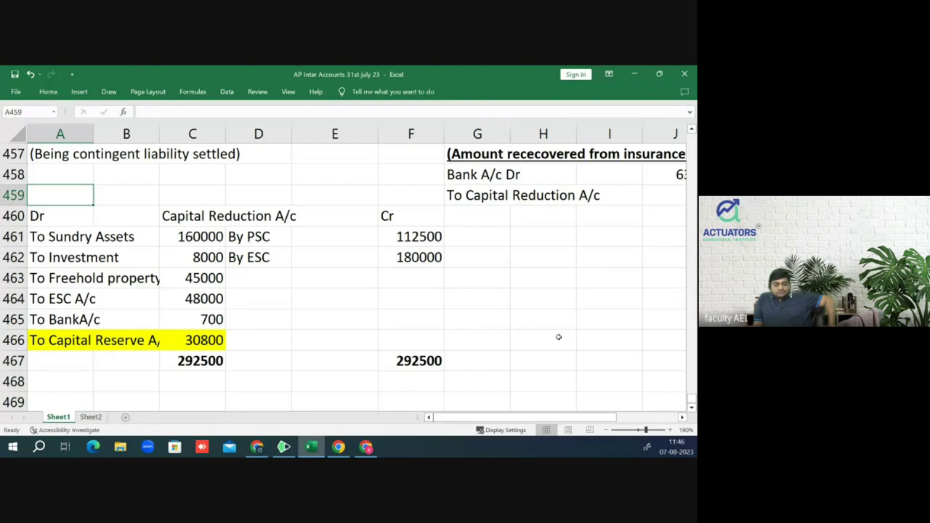
{"action": "key", "text": "Down"}
{"action": "key", "text": "Down"}
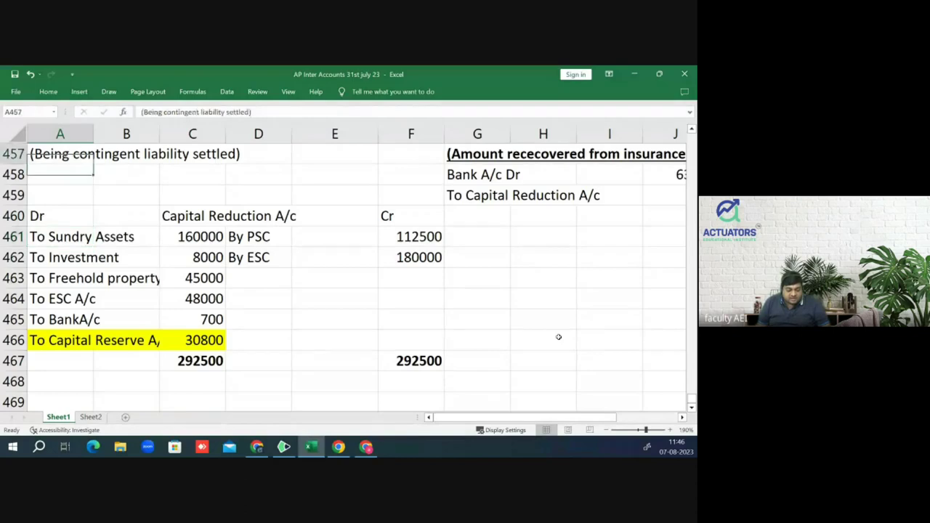
{"action": "key", "text": "Up"}
{"action": "key", "text": "Up"}
{"action": "key", "text": "Up"}
{"action": "key", "text": "Up"}
{"action": "key", "text": "Up"}
{"action": "key", "text": "Up"}
{"action": "key", "text": "Up"}
{"action": "key", "text": "Up"}
{"action": "key", "text": "Up"}
{"action": "key", "text": "Up"}
{"action": "key", "text": "Up"}
{"action": "key", "text": "Up"}
{"action": "key", "text": "Up"}
{"action": "key", "text": "Up"}
{"action": "key", "text": "Up"}
{"action": "key", "text": "Up"}
{"action": "key", "text": "Up"}
{"action": "key", "text": "Up"}
{"action": "key", "text": "Up"}
{"action": "key", "text": "Up"}
{"action": "key", "text": "Up"}
{"action": "key", "text": "Up"}
{"action": "key", "text": "Up"}
{"action": "key", "text": "Up"}
{"action": "key", "text": "Up"}
{"action": "key", "text": "Up"}
{"action": "key", "text": "Up"}
{"action": "key", "text": "Up"}
{"action": "key", "text": "Up"}
{"action": "key", "text": "Up"}
{"action": "key", "text": "Up"}
{"action": "key", "text": "Up"}
{"action": "key", "text": "Up"}
{"action": "key", "text": "Up"}
{"action": "key", "text": "Up"}
{"action": "key", "text": "Up"}
{"action": "key", "text": "Up"}
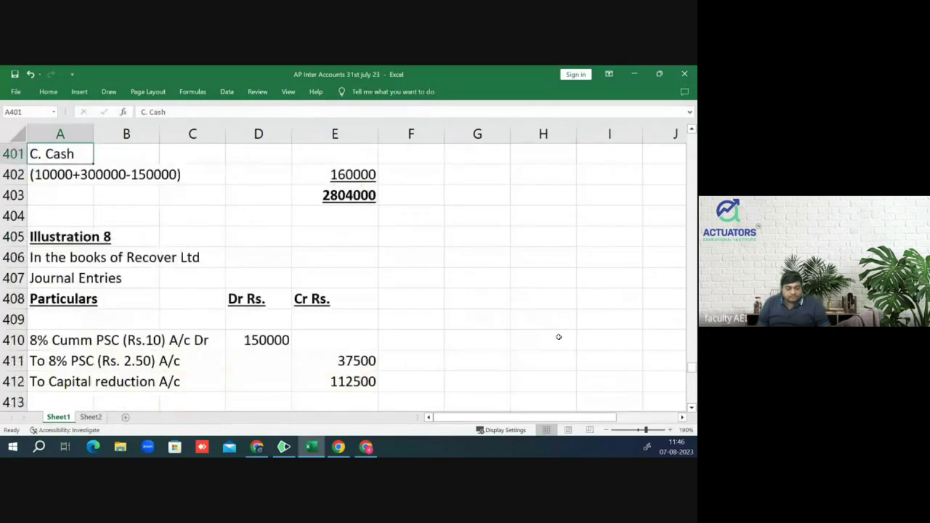
{"action": "key", "text": "Up"}
{"action": "key", "text": "Up"}
{"action": "key", "text": "Up"}
{"action": "key", "text": "Up"}
{"action": "key", "text": "Up"}
{"action": "key", "text": "Up"}
{"action": "key", "text": "Up"}
{"action": "key", "text": "Up"}
{"action": "key", "text": "Up"}
{"action": "key", "text": "Up"}
{"action": "key", "text": "Up"}
{"action": "key", "text": "Up"}
{"action": "key", "text": "Up"}
{"action": "key", "text": "Up"}
{"action": "key", "text": "Up"}
{"action": "key", "text": "Up"}
{"action": "key", "text": "Up"}
{"action": "key", "text": "Up"}
{"action": "key", "text": "Up"}
{"action": "key", "text": "Up"}
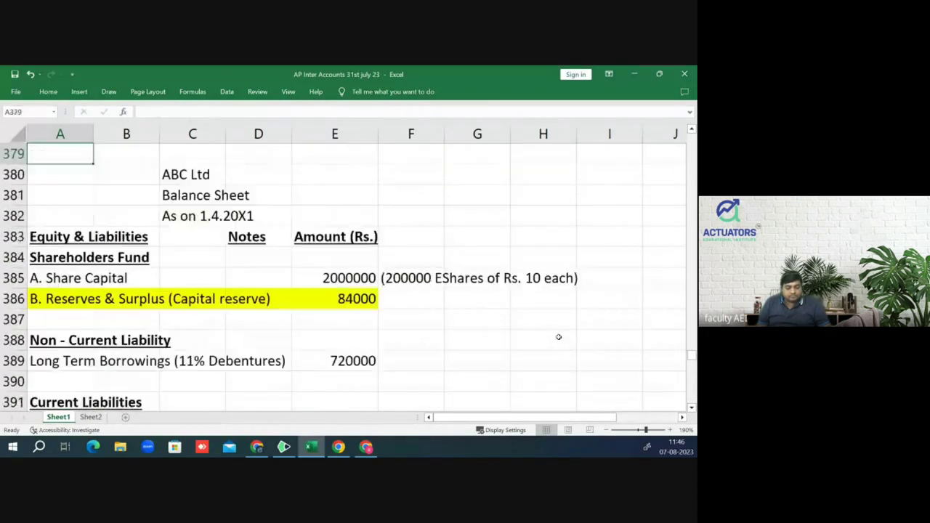
{"action": "key", "text": "Down"}
{"action": "key", "text": "Down"}
{"action": "key", "text": "Down"}
{"action": "key", "text": "Down"}
{"action": "key", "text": "Down"}
{"action": "key", "text": "Down"}
{"action": "key", "text": "Down"}
{"action": "key", "text": "Down"}
{"action": "key", "text": "Down"}
{"action": "key", "text": "Down"}
Step: Append "(Anc reduced)" to the company name in C380 so the balance sheet heading reads "ABC Ltd (Anc reduced)"
{"action": "key", "text": "Up"}
{"action": "key", "text": "Up"}
{"action": "key", "text": "Right"}
{"action": "key", "text": "Right"}
{"action": "key", "text": "Right"}
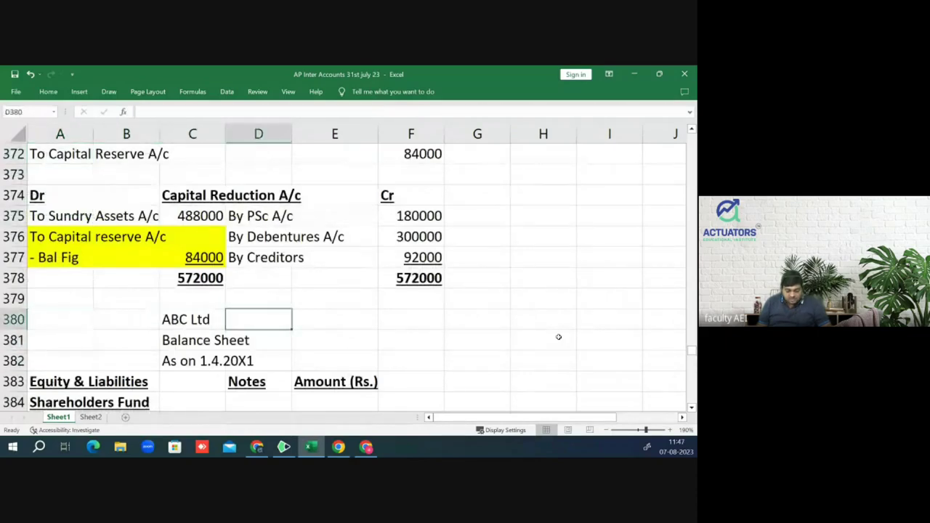
{"action": "key", "text": "Left"}
{"action": "key", "text": "Left"}
{"action": "key", "text": "Right"}
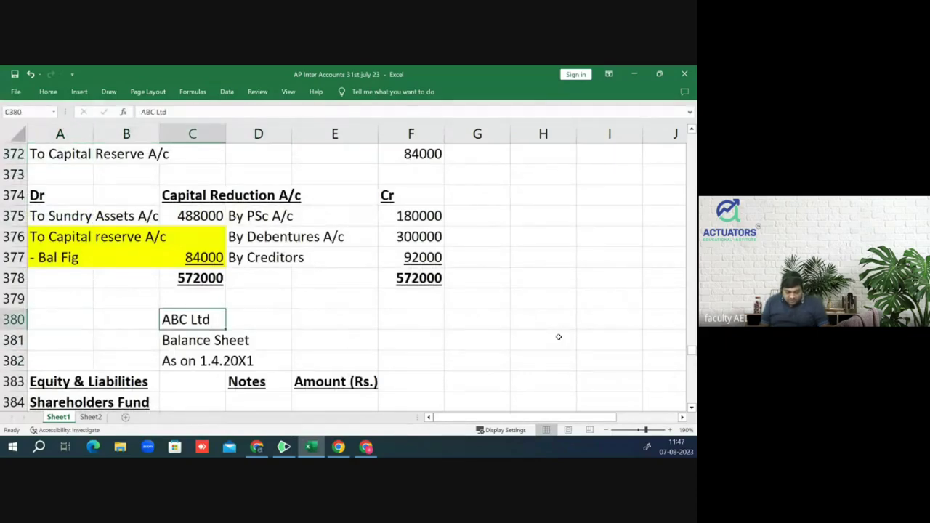
{"action": "key", "text": "F2"}
{"action": "type", "text": "("}
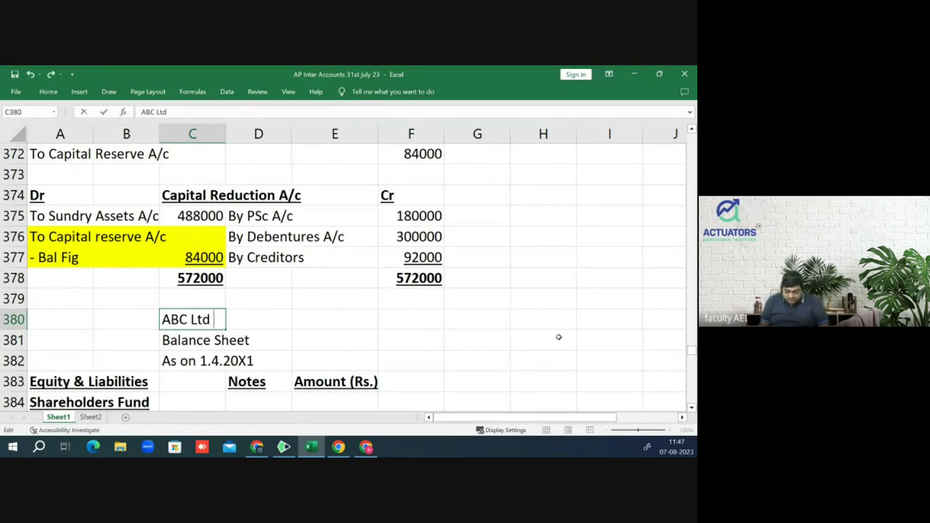
{"action": "type", "text": "aNC"}
{"action": "key", "text": "BackSpace"}
{"action": "key", "text": "BackSpace"}
{"action": "key", "text": "BackSpace"}
{"action": "type", "text": "Anc r"}
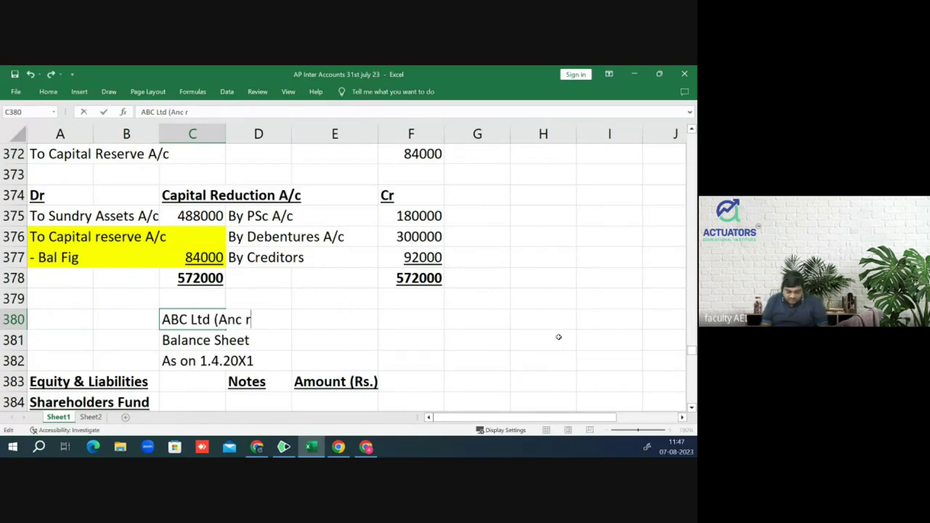
{"action": "type", "text": "educed)"}
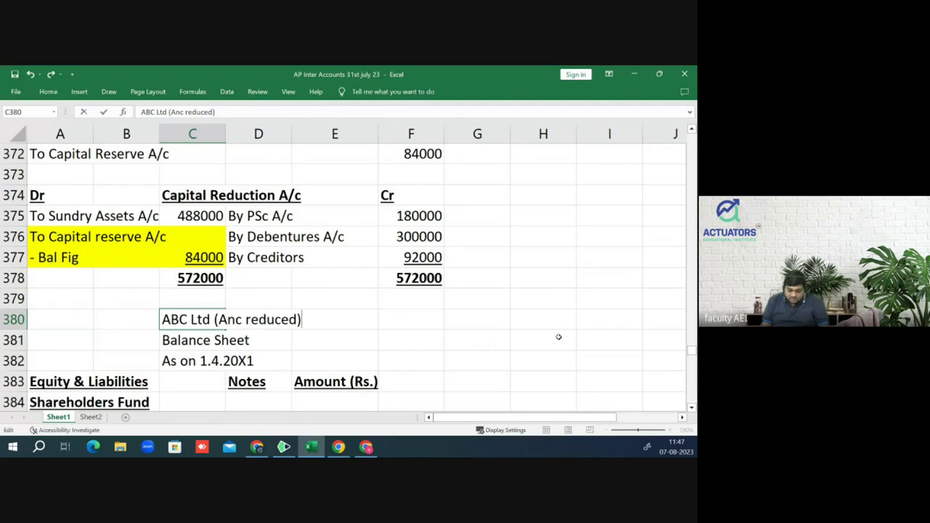
{"action": "key", "text": "Return"}
Step: Examine the preceding illustration's balance sheet, including its Shareholders Fund section and Note 1 - Share Capital A/c around row 312
{"action": "key", "text": "Up"}
{"action": "key", "text": "Up"}
{"action": "key", "text": "Up"}
{"action": "key", "text": "Up"}
{"action": "key", "text": "Up"}
{"action": "key", "text": "Up"}
{"action": "key", "text": "Up"}
{"action": "key", "text": "Up"}
{"action": "key", "text": "Up"}
{"action": "key", "text": "Up"}
{"action": "key", "text": "Up"}
{"action": "key", "text": "Up"}
{"action": "key", "text": "Up"}
{"action": "key", "text": "Up"}
{"action": "key", "text": "Up"}
{"action": "key", "text": "Up"}
{"action": "key", "text": "Up"}
{"action": "key", "text": "Up"}
{"action": "key", "text": "Up"}
{"action": "key", "text": "Up"}
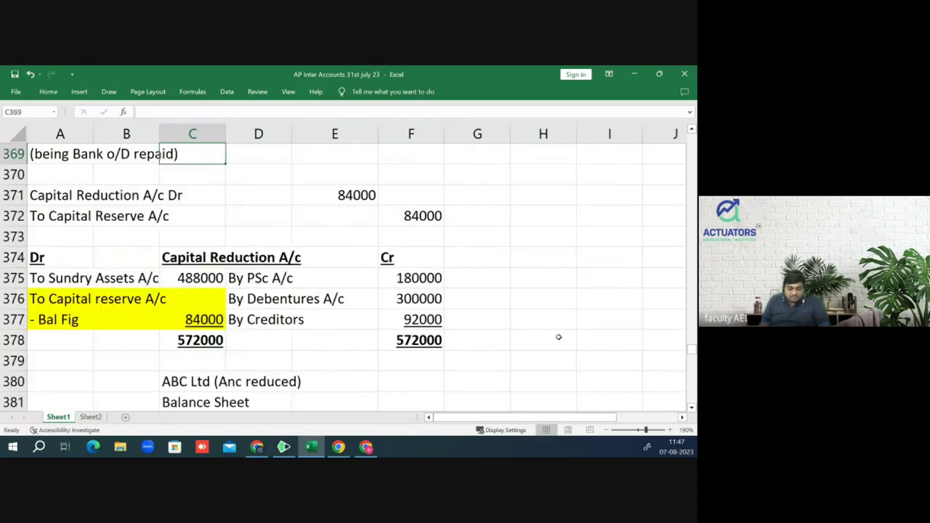
{"action": "key", "text": "Up"}
{"action": "key", "text": "Up"}
{"action": "key", "text": "Up"}
{"action": "key", "text": "Up"}
{"action": "key", "text": "Up"}
{"action": "key", "text": "Up"}
{"action": "key", "text": "Up"}
{"action": "key", "text": "Up"}
{"action": "key", "text": "Up"}
{"action": "key", "text": "Up"}
{"action": "key", "text": "Up"}
{"action": "key", "text": "Up"}
{"action": "key", "text": "Up"}
{"action": "key", "text": "Up"}
{"action": "key", "text": "Up"}
{"action": "key", "text": "Up"}
{"action": "key", "text": "Up"}
{"action": "key", "text": "Up"}
{"action": "key", "text": "Up"}
{"action": "key", "text": "Up"}
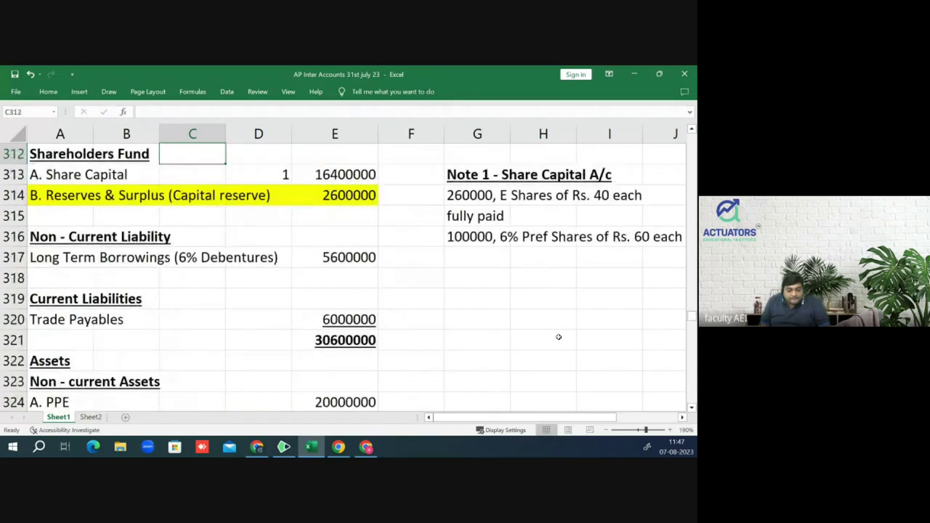
{"action": "key", "text": "Up"}
Step: Review the ABC Ltd journal entries and Capital Reduction A/c down to the balance sheet heading in rows 380 to 382
{"action": "key", "text": "Down"}
{"action": "key", "text": "Down"}
{"action": "key", "text": "Down"}
{"action": "key", "text": "Down"}
{"action": "key", "text": "Down"}
{"action": "key", "text": "Down"}
{"action": "key", "text": "Down"}
{"action": "key", "text": "Down"}
{"action": "key", "text": "Down"}
{"action": "key", "text": "Down"}
{"action": "key", "text": "Down"}
{"action": "key", "text": "Down"}
{"action": "key", "text": "Down"}
{"action": "key", "text": "Down"}
{"action": "key", "text": "Down"}
{"action": "key", "text": "Down"}
{"action": "key", "text": "Down"}
{"action": "key", "text": "Down"}
{"action": "key", "text": "Down"}
{"action": "key", "text": "Down"}
{"action": "key", "text": "Down"}
{"action": "key", "text": "Down"}
{"action": "key", "text": "Down"}
{"action": "key", "text": "Down"}
{"action": "key", "text": "Down"}
{"action": "key", "text": "Down"}
{"action": "key", "text": "Down"}
{"action": "key", "text": "Down"}
{"action": "key", "text": "Down"}
{"action": "key", "text": "Down"}
{"action": "key", "text": "Down"}
{"action": "key", "text": "Down"}
{"action": "key", "text": "Down"}
{"action": "key", "text": "Down"}
{"action": "key", "text": "Down"}
{"action": "key", "text": "Down"}
{"action": "key", "text": "Down"}
{"action": "key", "text": "Down"}
{"action": "key", "text": "Down"}
{"action": "key", "text": "Down"}
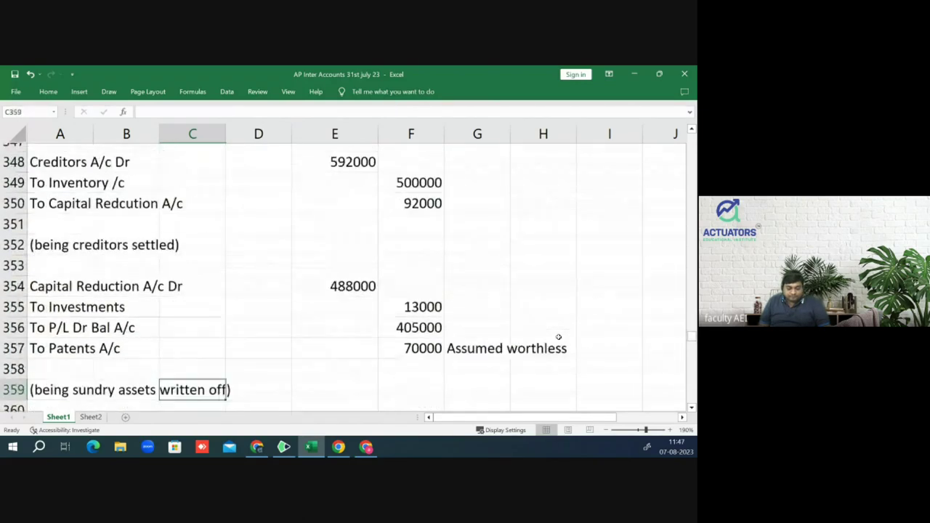
{"action": "key", "text": "Down"}
{"action": "key", "text": "Down"}
{"action": "key", "text": "Down"}
{"action": "key", "text": "Down"}
{"action": "key", "text": "Down"}
{"action": "key", "text": "Down"}
{"action": "key", "text": "Down"}
{"action": "key", "text": "Down"}
{"action": "key", "text": "Down"}
{"action": "key", "text": "Down"}
{"action": "key", "text": "Down"}
{"action": "key", "text": "Down"}
{"action": "key", "text": "Down"}
{"action": "key", "text": "Down"}
{"action": "key", "text": "Down"}
{"action": "key", "text": "Down"}
{"action": "key", "text": "Down"}
{"action": "key", "text": "Down"}
{"action": "key", "text": "Down"}
{"action": "key", "text": "Down"}
{"action": "key", "text": "Up"}
{"action": "key", "text": "Up"}
{"action": "key", "text": "Up"}
{"action": "key", "text": "Up"}
{"action": "key", "text": "Up"}
{"action": "key", "text": "Up"}
{"action": "key", "text": "Up"}
{"action": "key", "text": "Left"}
{"action": "key", "text": "Left"}
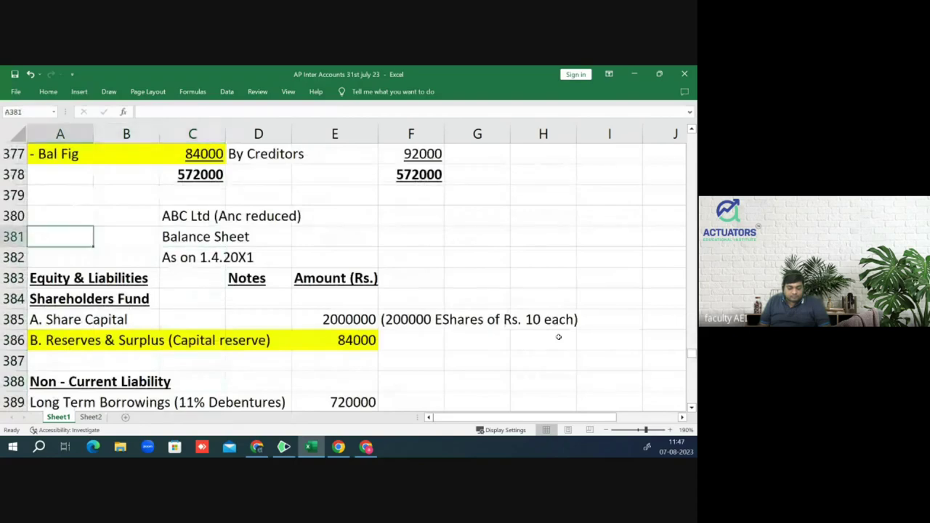
Step: Copy the ABC Ltd balance sheet range A381:E403, from the Balance Sheet heading down to the assets total
{"action": "key", "text": "shift+Right"}
{"action": "key", "text": "shift+Right"}
{"action": "key", "text": "shift+Right"}
{"action": "key", "text": "shift+Right"}
{"action": "key", "text": "shift+Down"}
{"action": "key", "text": "shift+Down"}
{"action": "key", "text": "shift+Down"}
{"action": "key", "text": "shift+Down"}
{"action": "key", "text": "shift+Down"}
{"action": "key", "text": "shift+Down"}
{"action": "key", "text": "shift+Down"}
{"action": "key", "text": "shift+Down"}
{"action": "key", "text": "shift+Down"}
{"action": "key", "text": "shift+Down"}
{"action": "key", "text": "shift+Down"}
{"action": "key", "text": "shift+Down"}
{"action": "key", "text": "shift+Down"}
{"action": "key", "text": "shift+Down"}
{"action": "key", "text": "shift+Down"}
{"action": "key", "text": "shift+Down"}
{"action": "key", "text": "shift+Down"}
{"action": "key", "text": "shift+Down"}
{"action": "key", "text": "shift+Down"}
{"action": "key", "text": "shift+Down"}
{"action": "key", "text": "shift+Down"}
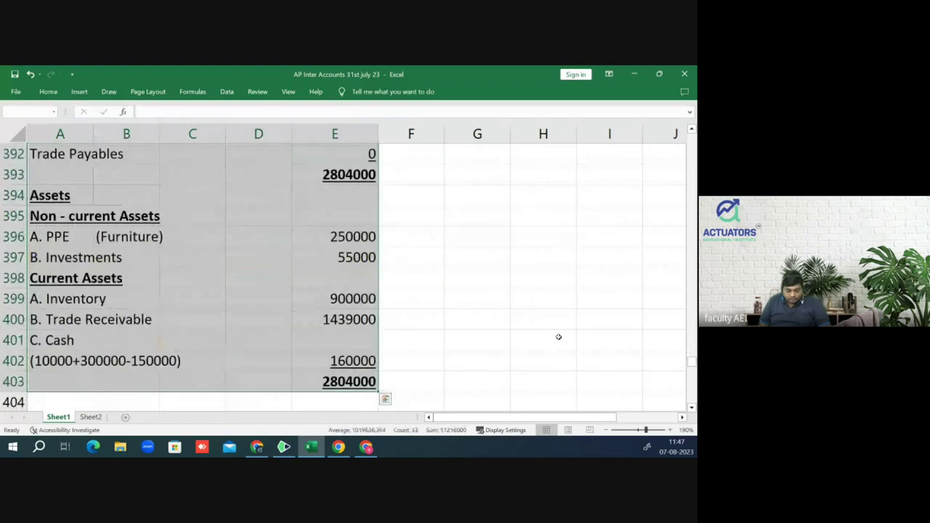
{"action": "key", "text": "ctrl+c"}
Step: Paste the copied balance sheet at A470, below the totals of Illustration 8's Capital Reduction A/c
{"action": "key", "text": "Page_Down"}
{"action": "key", "text": "Page_Down"}
{"action": "key", "text": "Page_Down"}
{"action": "key", "text": "Page_Down"}
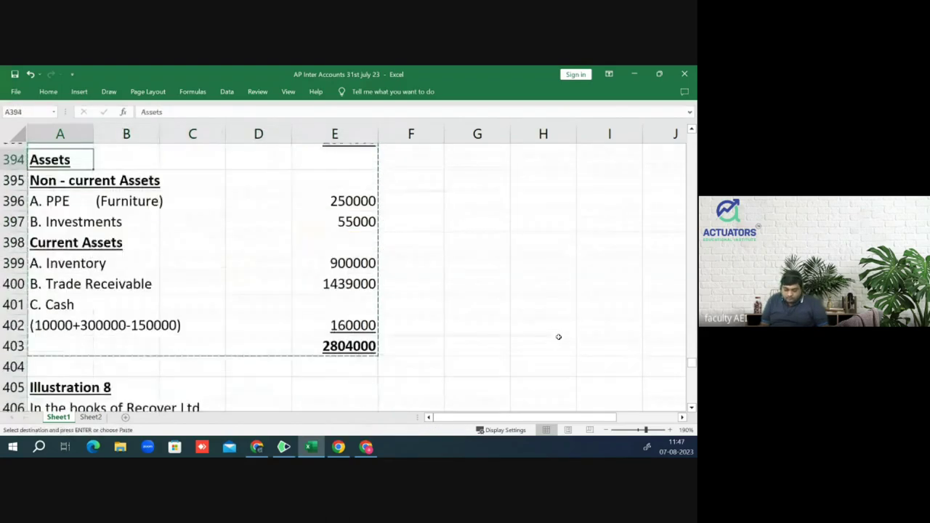
{"action": "key", "text": "Page_Down"}
{"action": "key", "text": "Page_Down"}
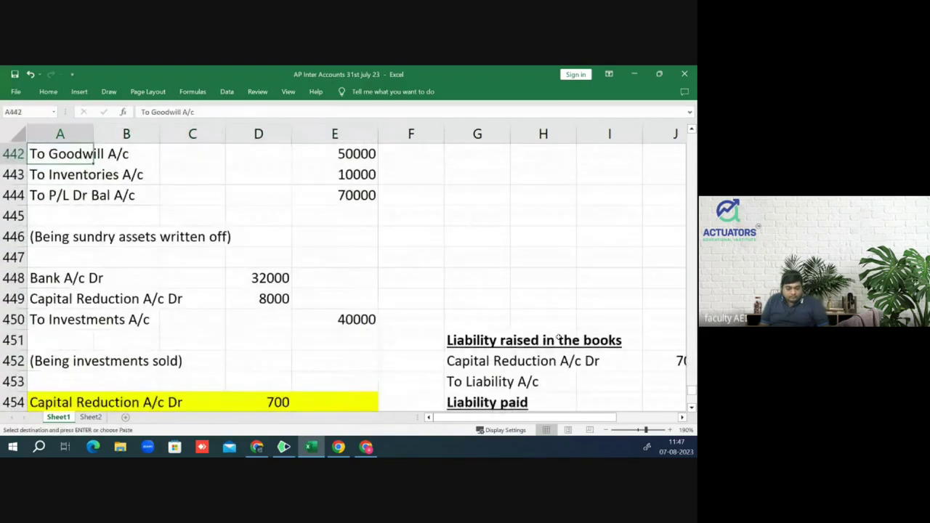
{"action": "key", "text": "Page_Down"}
{"action": "key", "text": "Down"}
{"action": "key", "text": "Down"}
{"action": "key", "text": "Down"}
{"action": "key", "text": "Down"}
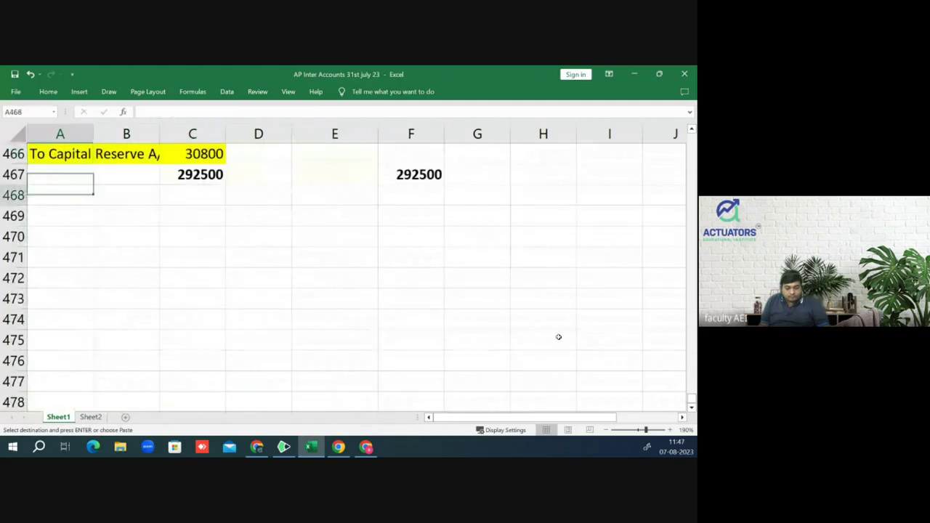
{"action": "key", "text": "ctrl+v"}
Step: Enter the company heading "Recover Ltd (and reduced)" in C469, directly above the pasted Balance Sheet title
{"action": "key", "text": "Up"}
{"action": "key", "text": "Up"}
{"action": "key", "text": "Down"}
{"action": "key", "text": "Right"}
{"action": "key", "text": "Right"}
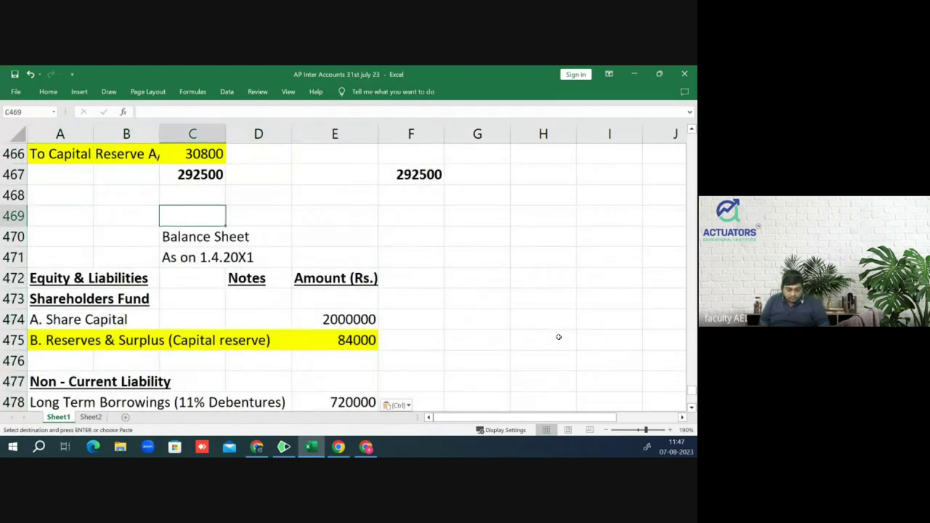
{"action": "key", "text": "Escape"}
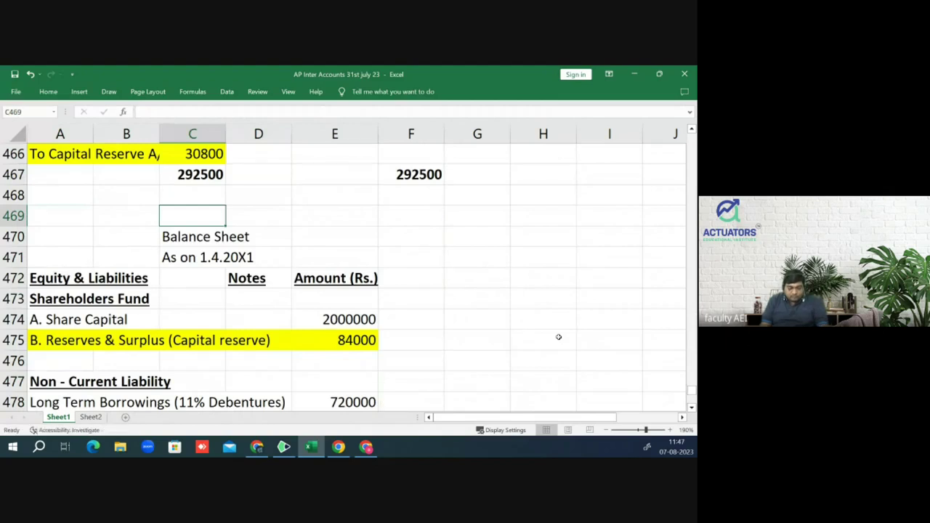
{"action": "type", "text": "Re"}
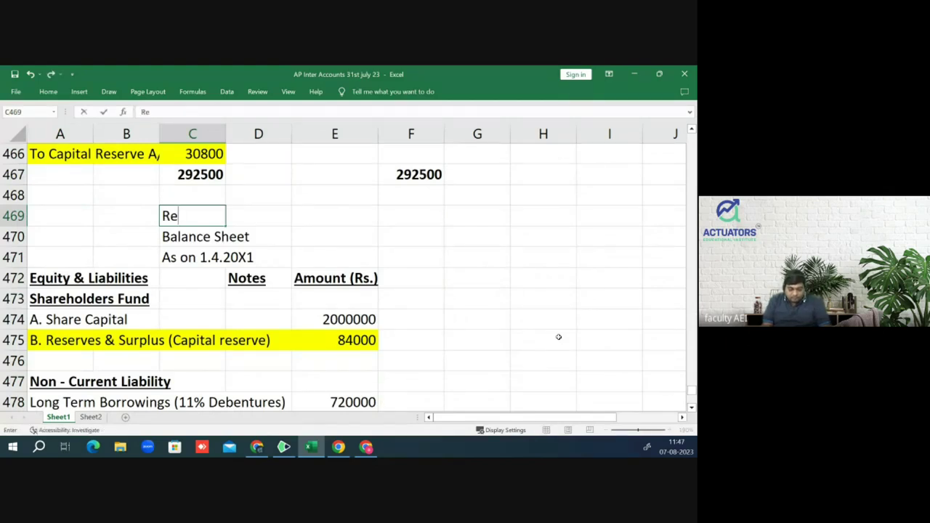
{"action": "type", "text": "cover Ltd (and reduced"}
{"action": "key", "text": "Return"}
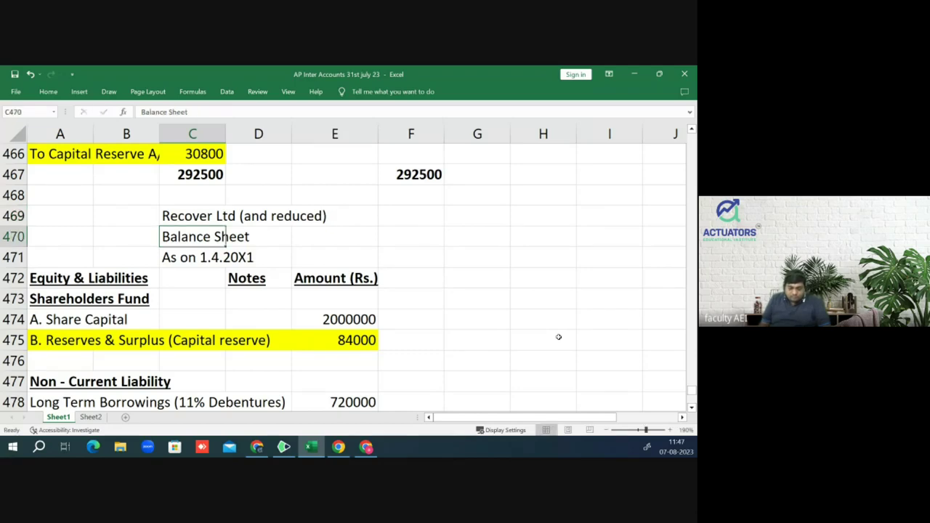
{"action": "key", "text": "Return"}
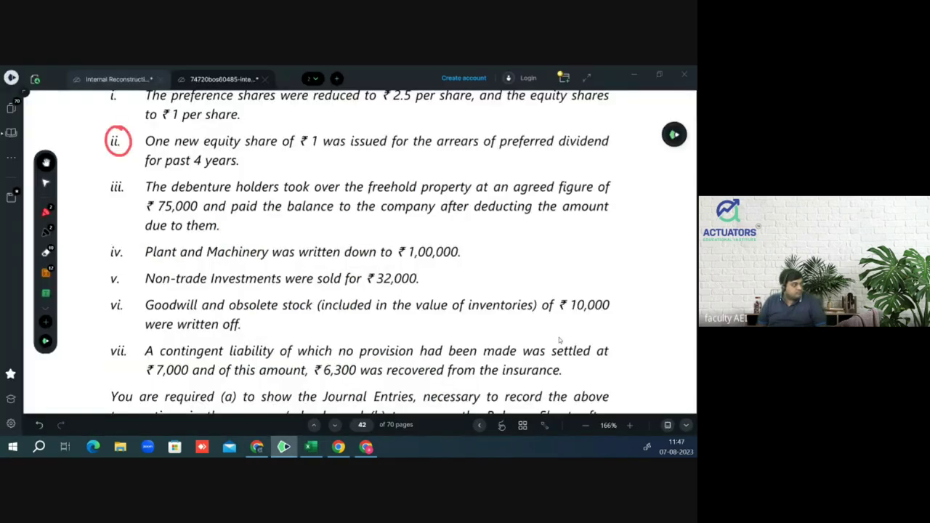
Step: Switch to the study material PDF and review Illustration 8's balance sheet, notes to accounts and reconstruction steps i to vii
{"action": "scroll", "coordinate": [558, 337], "scroll_direction": "up", "scroll_amount": 1}
{"action": "scroll", "coordinate": [559, 338], "scroll_direction": "up", "scroll_amount": 10}
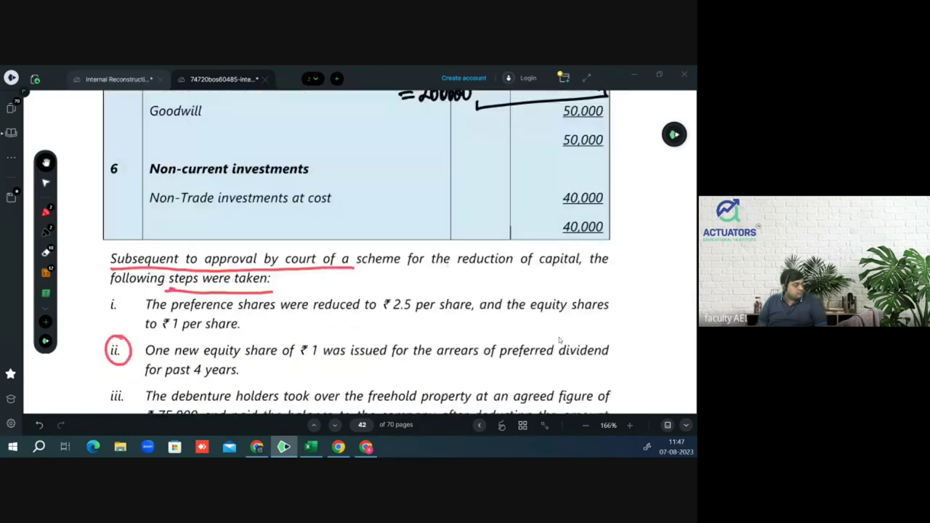
{"action": "scroll", "coordinate": [559, 338], "scroll_direction": "up", "scroll_amount": 7}
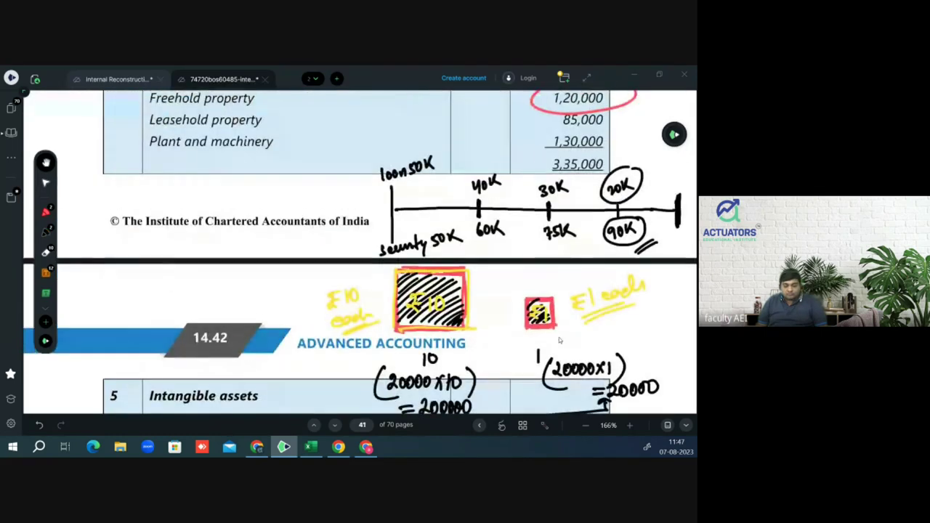
{"action": "scroll", "coordinate": [559, 340], "scroll_direction": "up", "scroll_amount": 10}
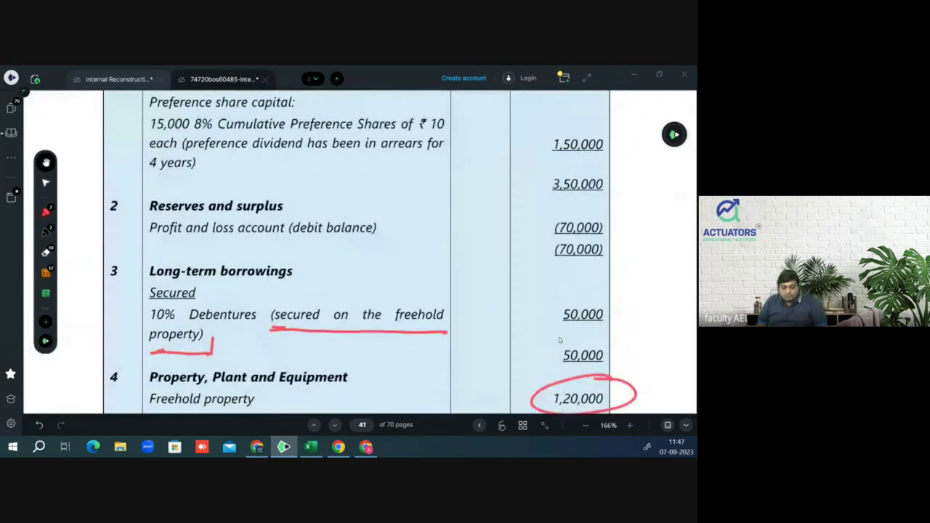
{"action": "scroll", "coordinate": [559, 337], "scroll_direction": "up", "scroll_amount": 10}
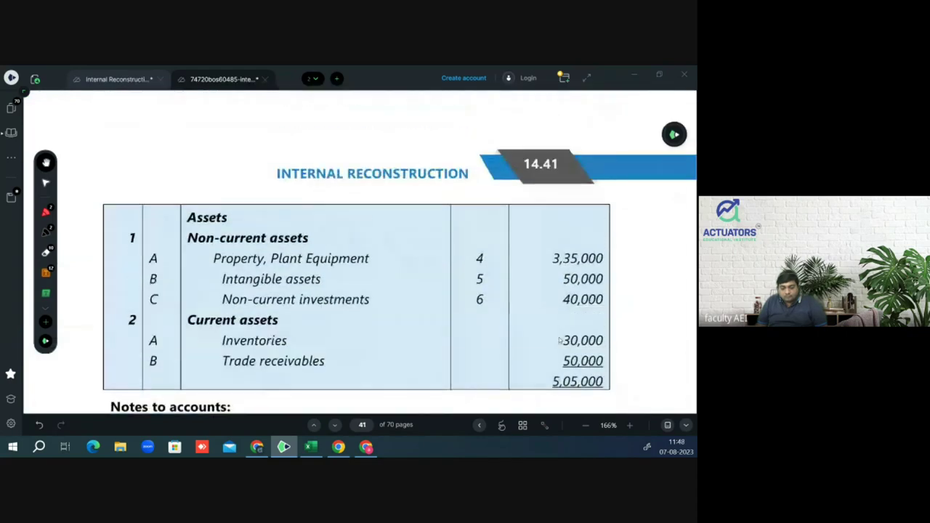
{"action": "scroll", "coordinate": [558, 339], "scroll_direction": "up", "scroll_amount": 8}
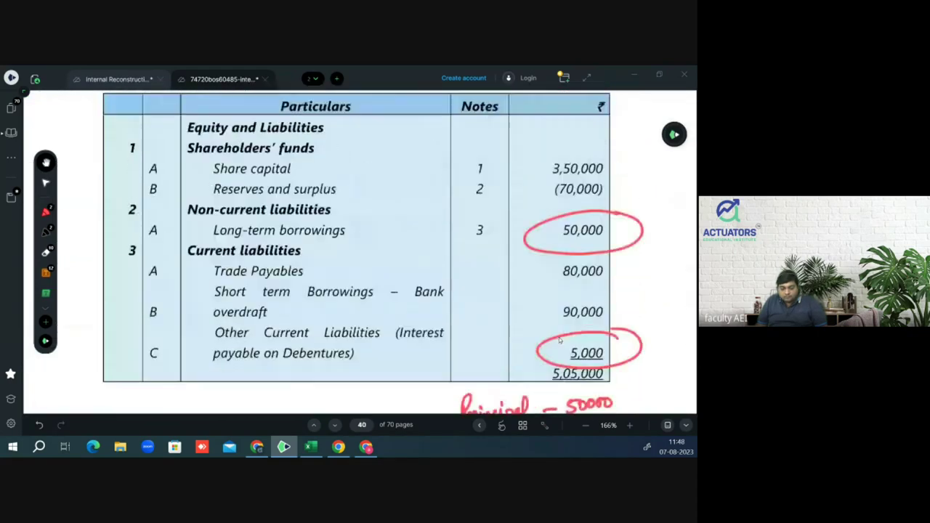
{"action": "scroll", "coordinate": [559, 339], "scroll_direction": "down", "scroll_amount": 3}
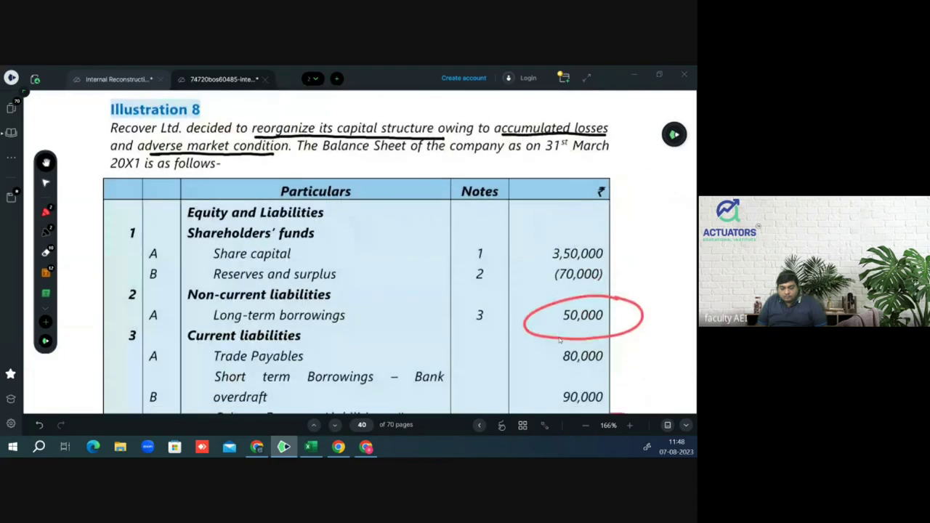
{"action": "scroll", "coordinate": [559, 338], "scroll_direction": "down", "scroll_amount": 6}
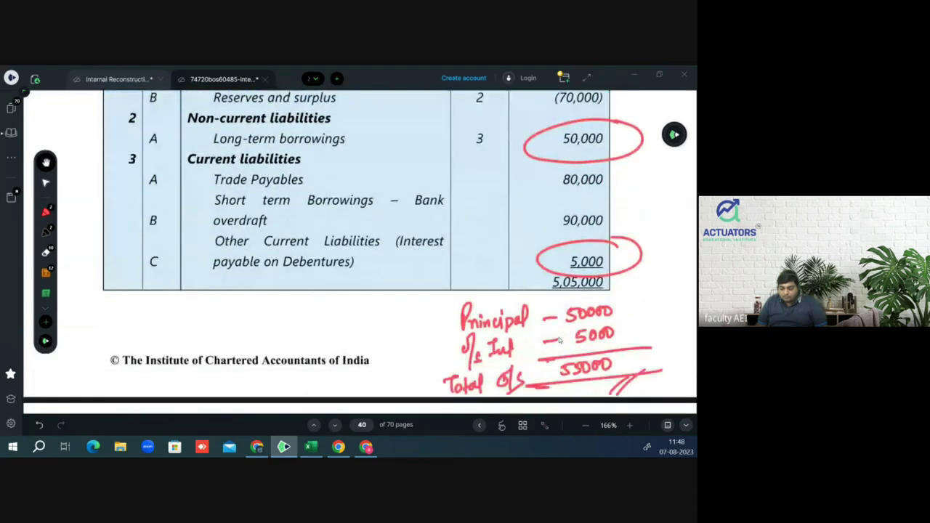
{"action": "scroll", "coordinate": [559, 339], "scroll_direction": "down", "scroll_amount": 5}
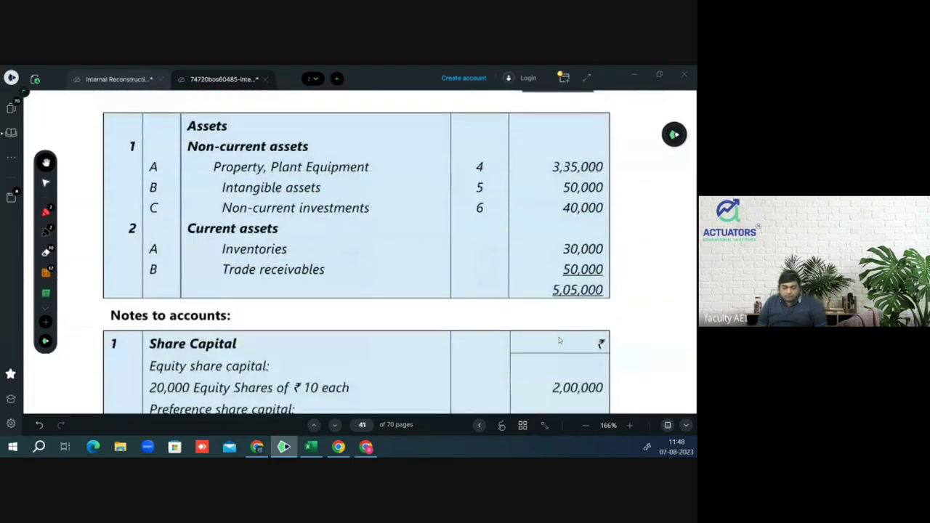
{"action": "scroll", "coordinate": [559, 337], "scroll_direction": "down", "scroll_amount": 6}
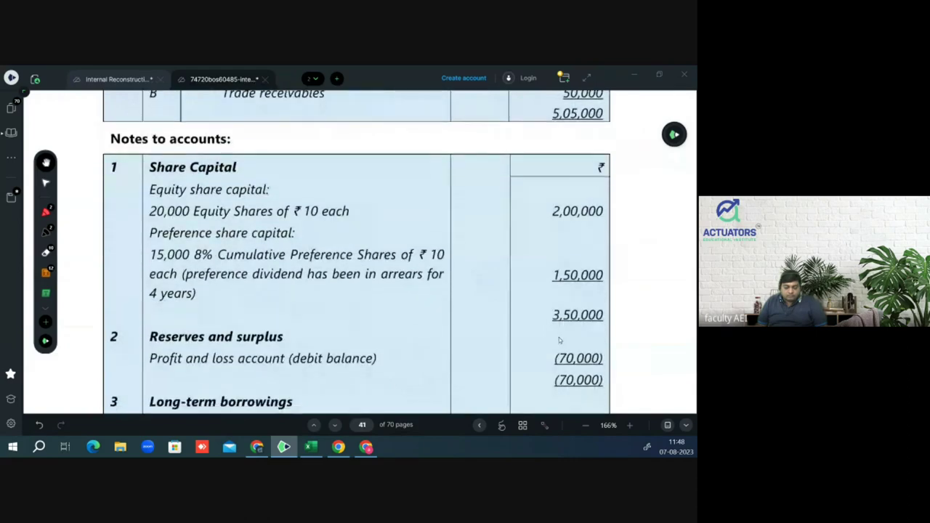
{"action": "scroll", "coordinate": [559, 339], "scroll_direction": "down", "scroll_amount": 6}
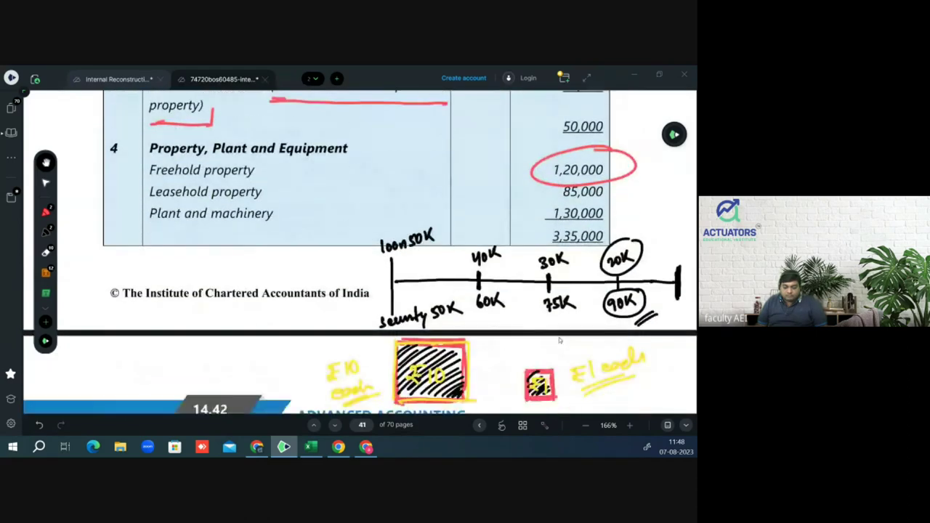
{"action": "scroll", "coordinate": [559, 339], "scroll_direction": "down", "scroll_amount": 6}
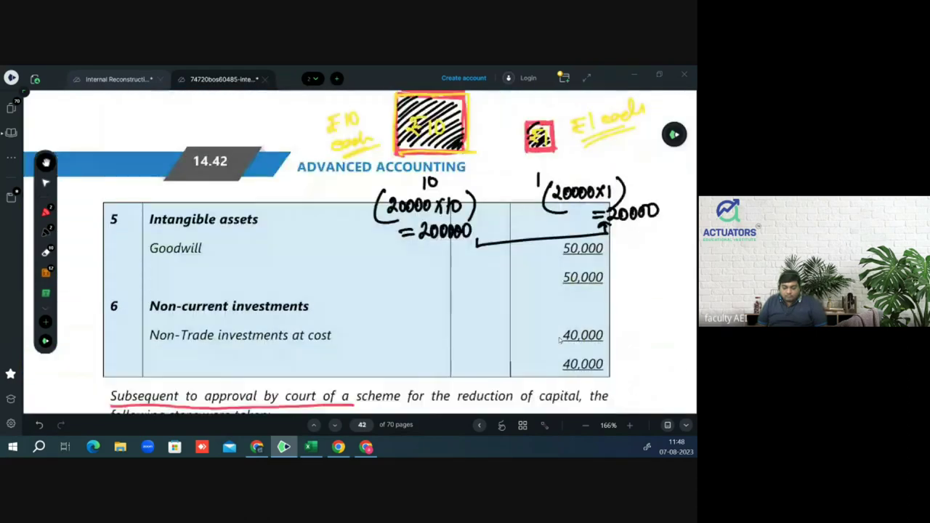
{"action": "scroll", "coordinate": [559, 337], "scroll_direction": "down", "scroll_amount": 3}
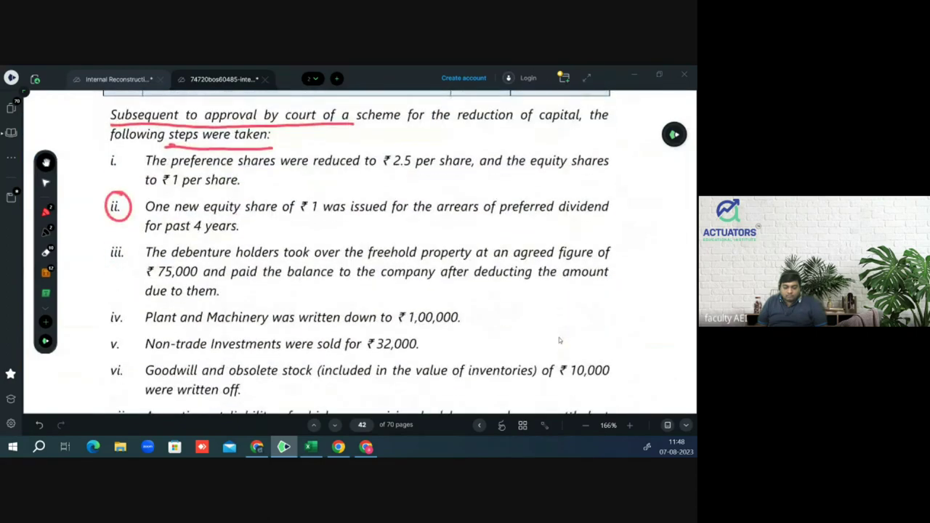
{"action": "scroll", "coordinate": [559, 339], "scroll_direction": "down", "scroll_amount": 6}
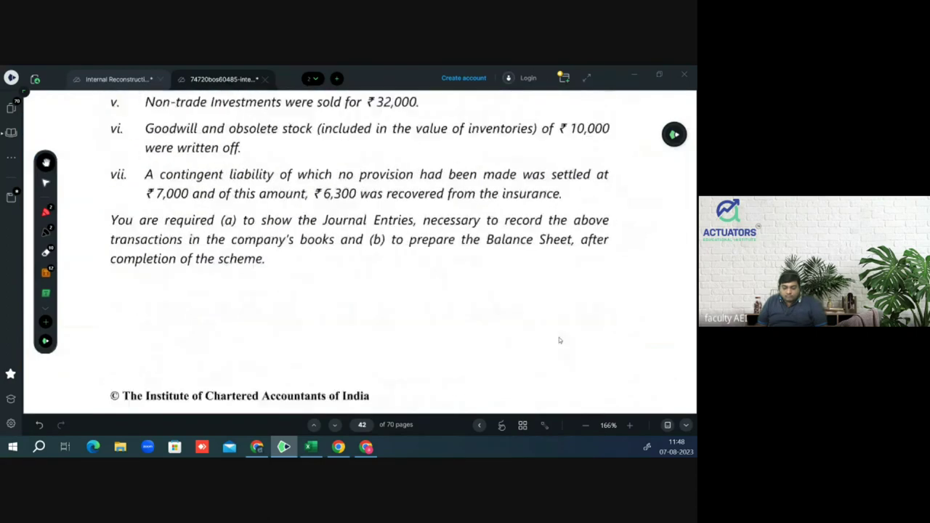
{"action": "scroll", "coordinate": [559, 340], "scroll_direction": "down", "scroll_amount": 5}
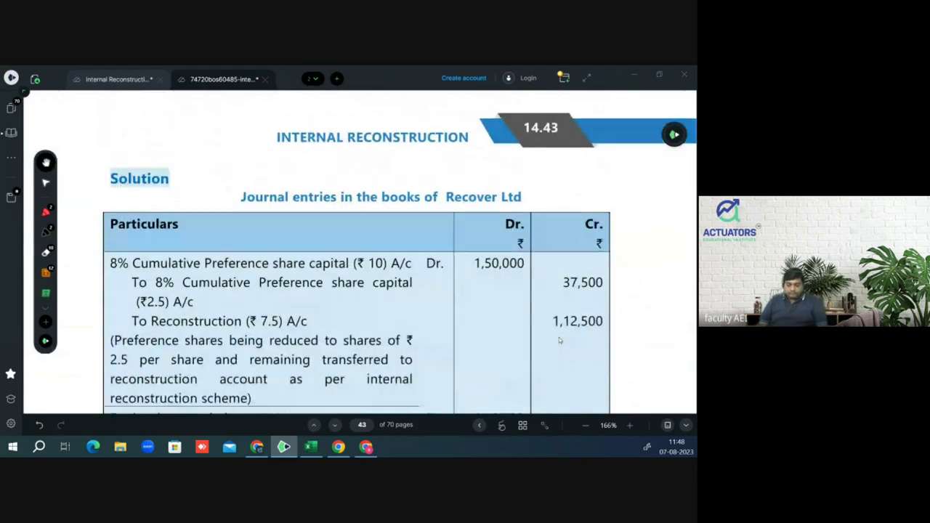
{"action": "scroll", "coordinate": [558, 339], "scroll_direction": "up", "scroll_amount": 2}
{"action": "scroll", "coordinate": [558, 339], "scroll_direction": "up", "scroll_amount": 6}
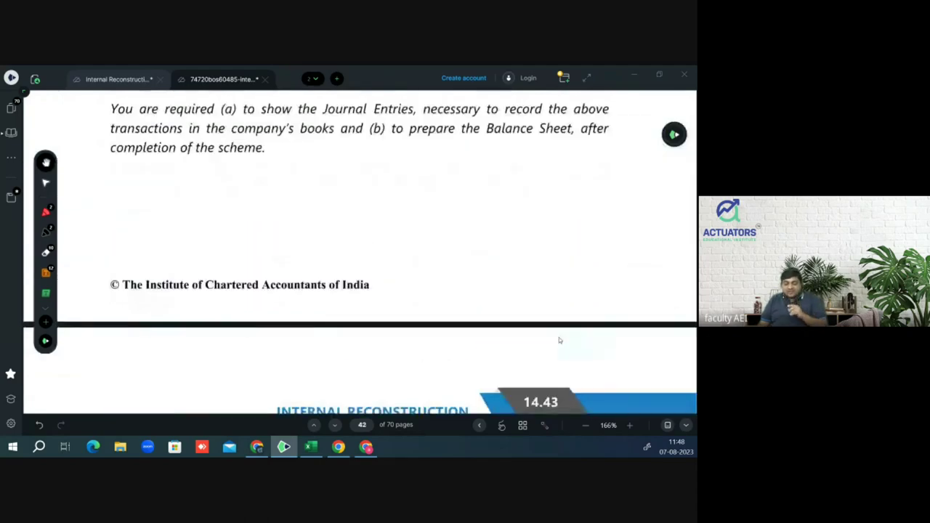
{"action": "scroll", "coordinate": [559, 340], "scroll_direction": "up", "scroll_amount": 5}
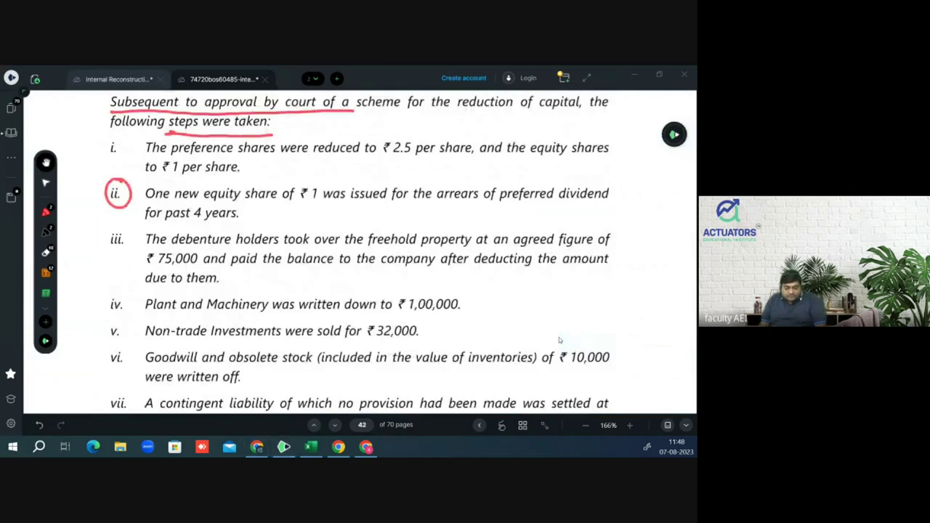
Step: Return to the Excel workbook and clear the old equity and liabilities amounts in E474:E481 of the Recover Ltd balance sheet
{"action": "key", "text": "alt+Tab"}
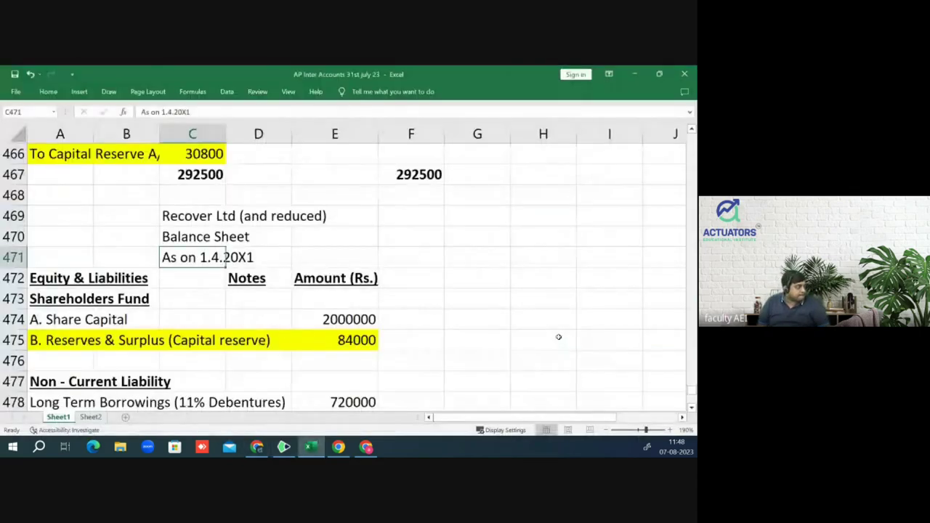
{"action": "key", "text": "Down"}
{"action": "key", "text": "Down"}
{"action": "key", "text": "Down"}
{"action": "key", "text": "Right"}
{"action": "key", "text": "Right"}
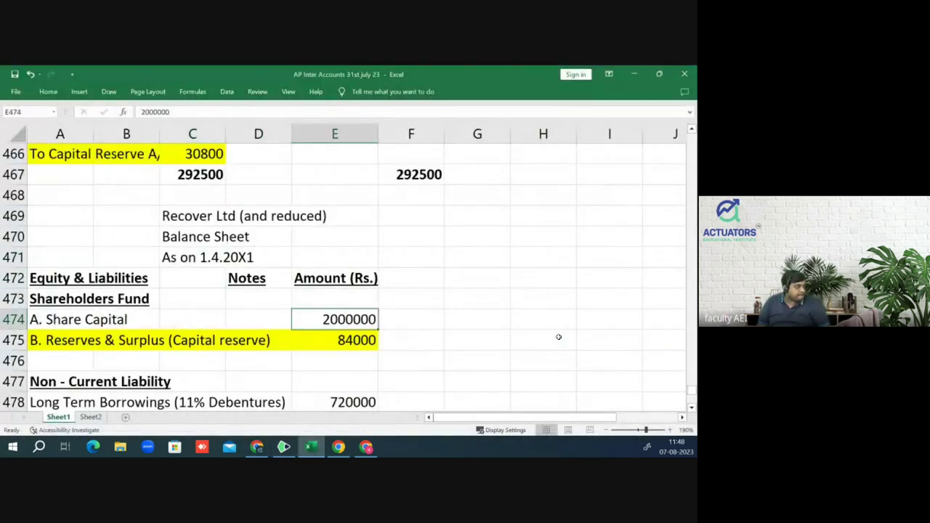
{"action": "key", "text": "shift+Down"}
{"action": "key", "text": "shift+Down"}
{"action": "key", "text": "shift+Down"}
{"action": "key", "text": "shift+Down"}
{"action": "key", "text": "shift+Down"}
{"action": "key", "text": "shift+Down"}
{"action": "key", "text": "shift+Down"}
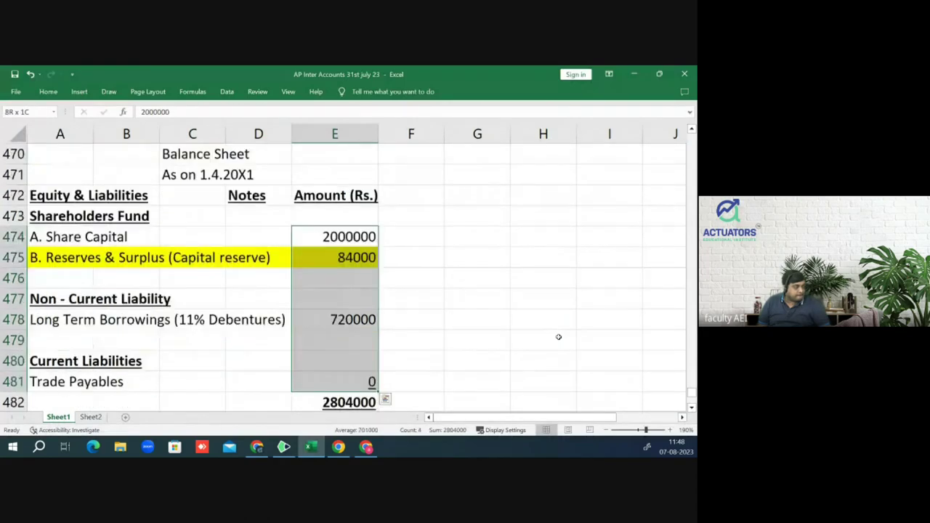
{"action": "key", "text": "Delete"}
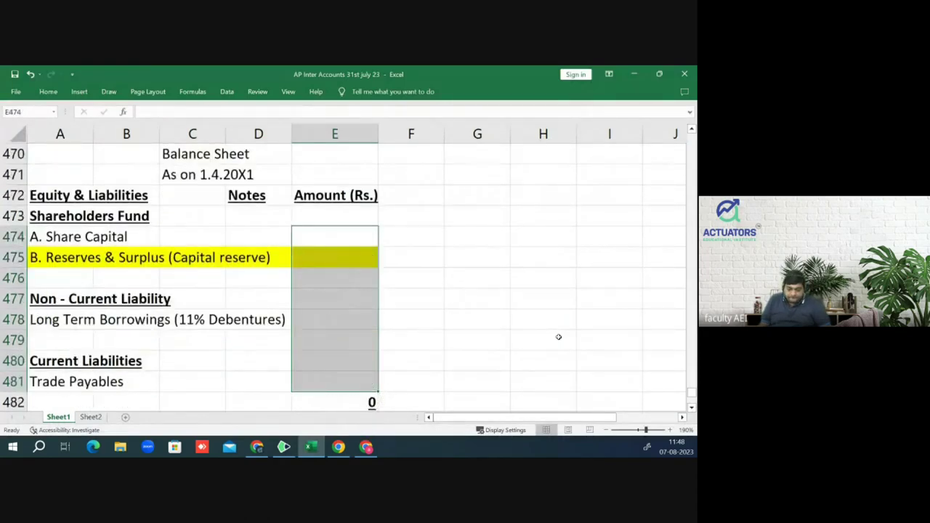
Step: Enter 30800 in E475 as the Reserves & Surplus (Capital reserve) amount
{"action": "key", "text": "Left"}
{"action": "key", "text": "Down"}
{"action": "key", "text": "Down"}
{"action": "key", "text": "Down"}
{"action": "key", "text": "Down"}
{"action": "key", "text": "Left"}
{"action": "key", "text": "Left"}
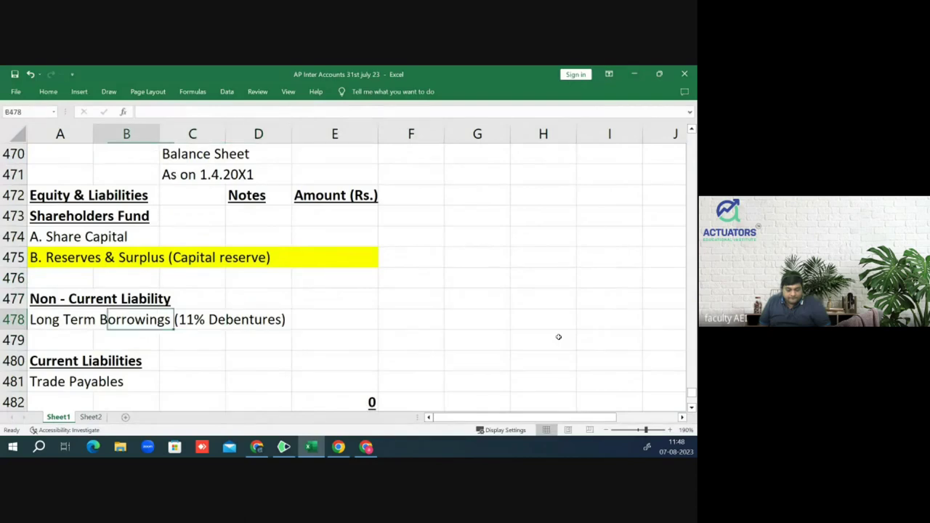
{"action": "key", "text": "Up"}
{"action": "key", "text": "Up"}
{"action": "key", "text": "Up"}
{"action": "key", "text": "Up"}
{"action": "key", "text": "Right"}
{"action": "key", "text": "Right"}
{"action": "key", "text": "Right"}
{"action": "key", "text": "Down"}
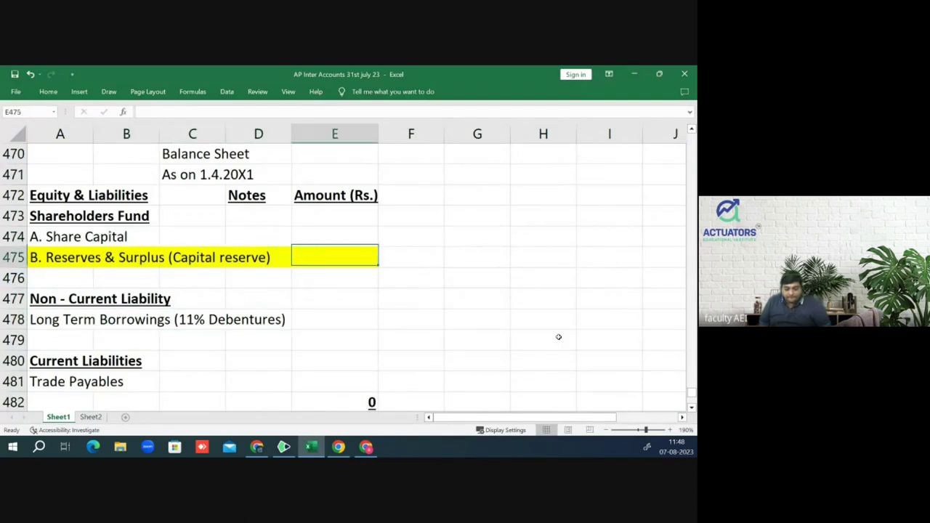
{"action": "type", "text": "30800"}
{"action": "key", "text": "Return"}
Step: Enter note number 1 for Share Capital in D474 of the Notes column
{"action": "key", "text": "Up"}
{"action": "key", "text": "Up"}
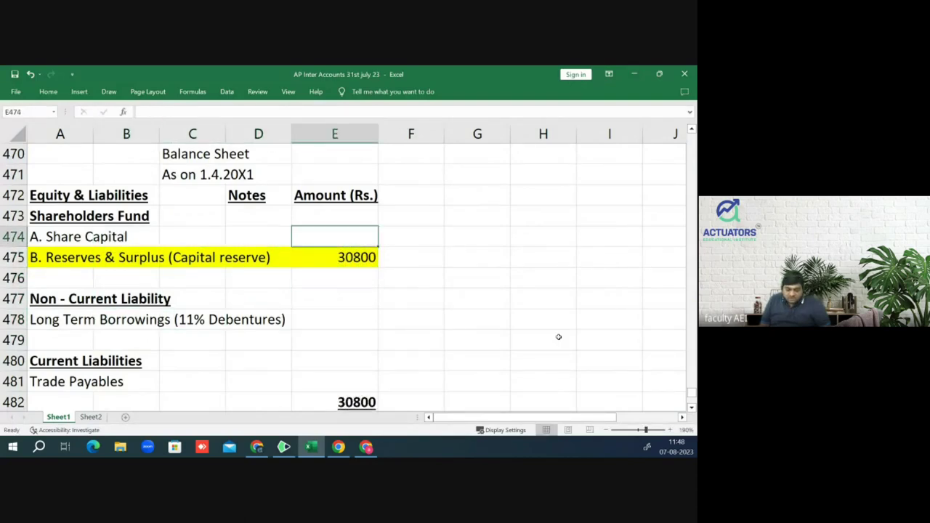
{"action": "key", "text": "Left"}
{"action": "type", "text": "1"}
{"action": "key", "text": "Return"}
Step: Add the heading "Note 1 - Share Capital" in G472 beside the balance sheet
{"action": "key", "text": "Up"}
{"action": "key", "text": "Up"}
{"action": "key", "text": "Up"}
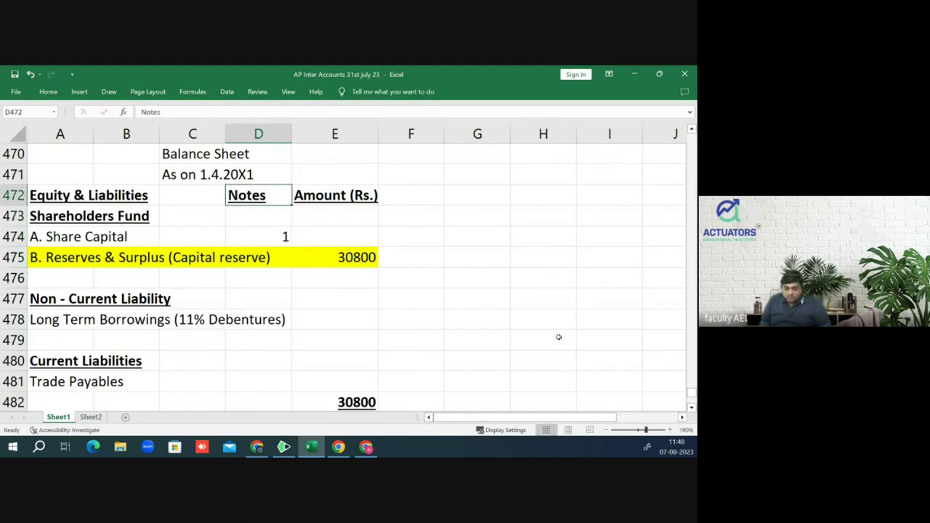
{"action": "key", "text": "Right"}
{"action": "key", "text": "Right"}
{"action": "key", "text": "Right"}
{"action": "type", "text": "Note"}
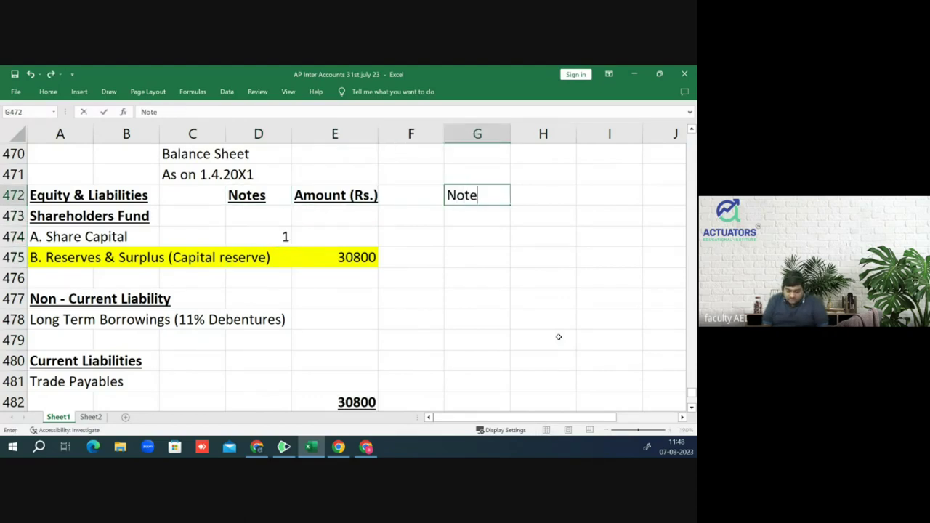
{"action": "type", "text": " 1 - Share Capital"}
{"action": "key", "text": "Return"}
{"action": "key", "text": "Up"}
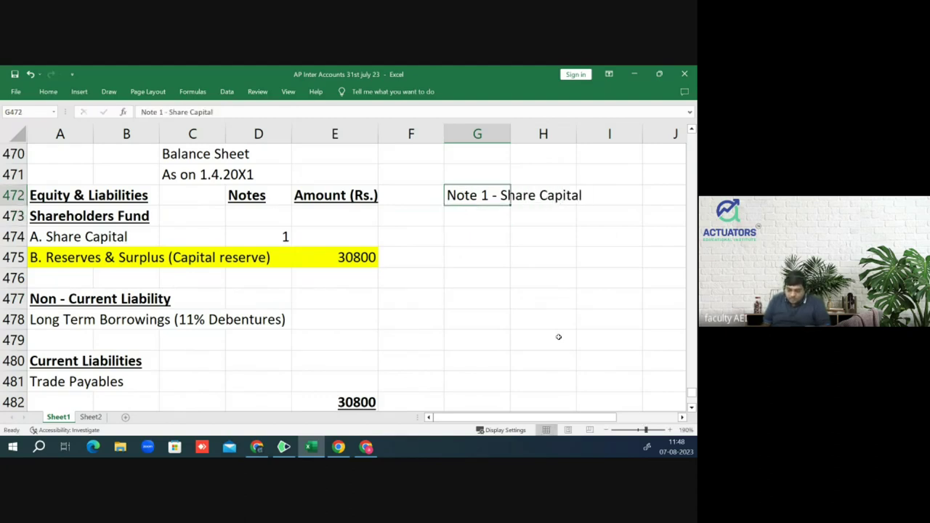
Step: Make the "Note 1 - Share Capital" heading in G472 bold and underlined
{"action": "type", "text": "b"}
{"action": "key", "text": "Return"}
{"action": "key", "text": "ctrl+z"}
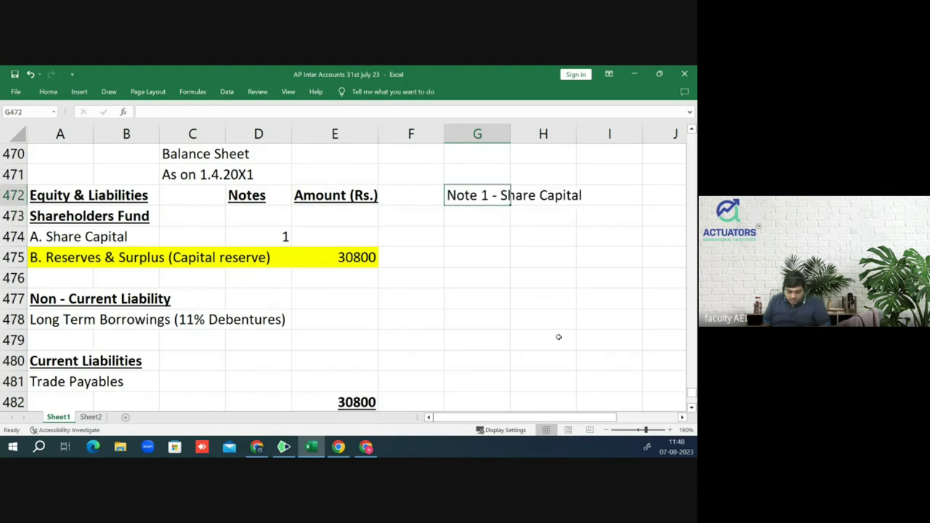
{"action": "key", "text": "ctrl+b"}
Step: Enter the equity share line "68000, E Shares of Rs. 1 each" in G474 under the note heading
{"action": "key", "text": "Down"}
{"action": "key", "text": "Down"}
{"action": "key", "text": "Up"}
{"action": "key", "text": "Down"}
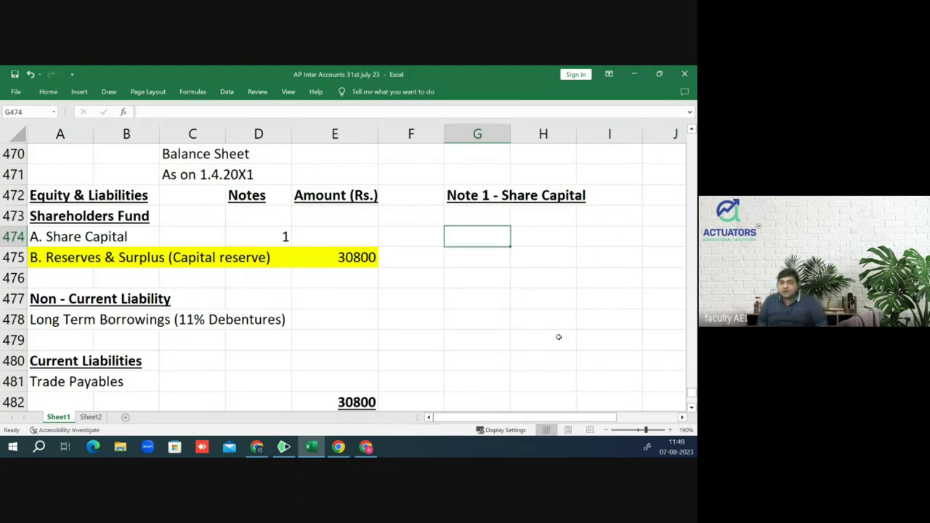
{"action": "type", "text": "9"}
{"action": "key", "text": "BackSpace"}
{"action": "type", "text": "68000, eshares"}
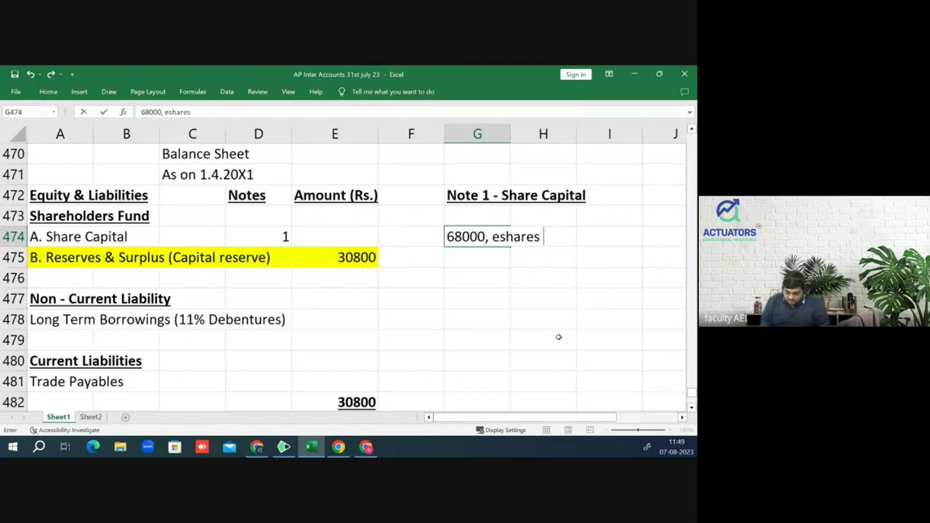
{"action": "key", "text": "BackSpace"}
{"action": "key", "text": "BackSpace"}
{"action": "key", "text": "BackSpace"}
{"action": "key", "text": "BackSpace"}
{"action": "key", "text": "BackSpace"}
{"action": "key", "text": "BackSpace"}
{"action": "key", "text": "BackSpace"}
{"action": "type", "text": "E Shares of Rs. 1 each"}
{"action": "key", "text": "Return"}
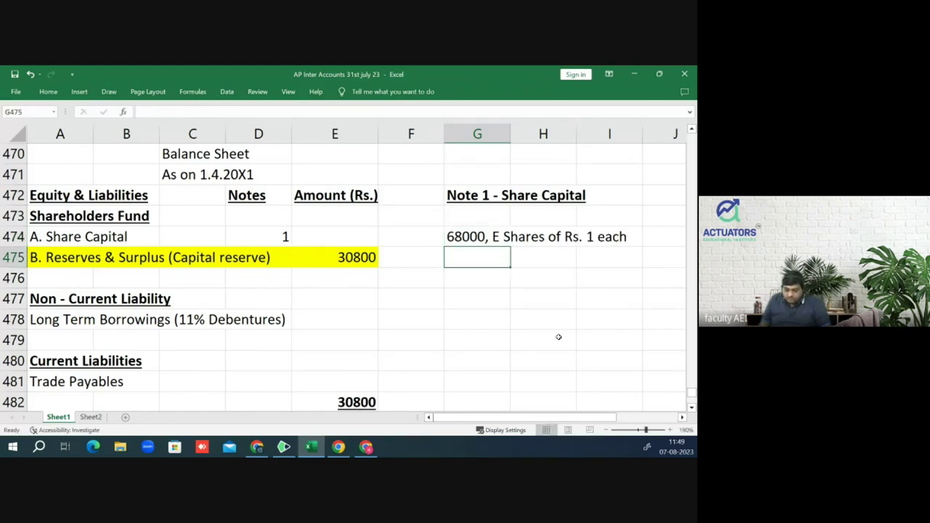
Step: Enter 68000 in J474 as the amount for the equity shares
{"action": "key", "text": "Up"}
{"action": "key", "text": "Right"}
{"action": "key", "text": "Right"}
{"action": "key", "text": "Right"}
{"action": "type", "text": "68000"}
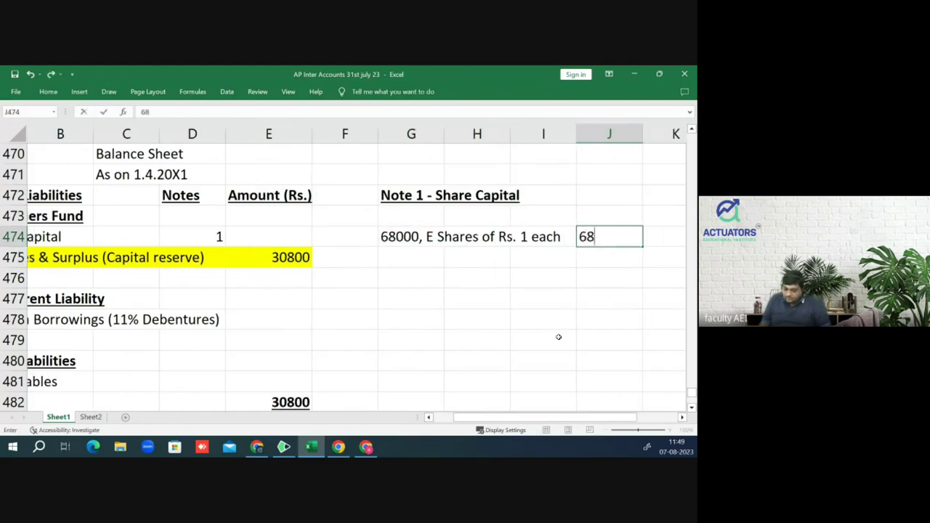
{"action": "key", "text": "Return"}
Step: Enter the preference share line "15000, P Shares of Rs. 2.50 each" in G475
{"action": "key", "text": "Left"}
{"action": "key", "text": "Left"}
{"action": "key", "text": "Left"}
{"action": "type", "text": "15000"}
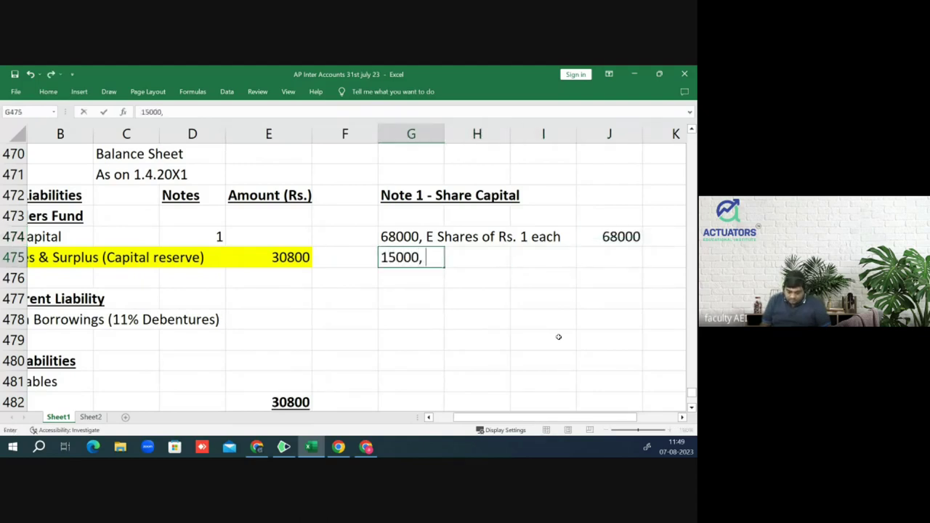
{"action": "type", "text": ", P Sha"}
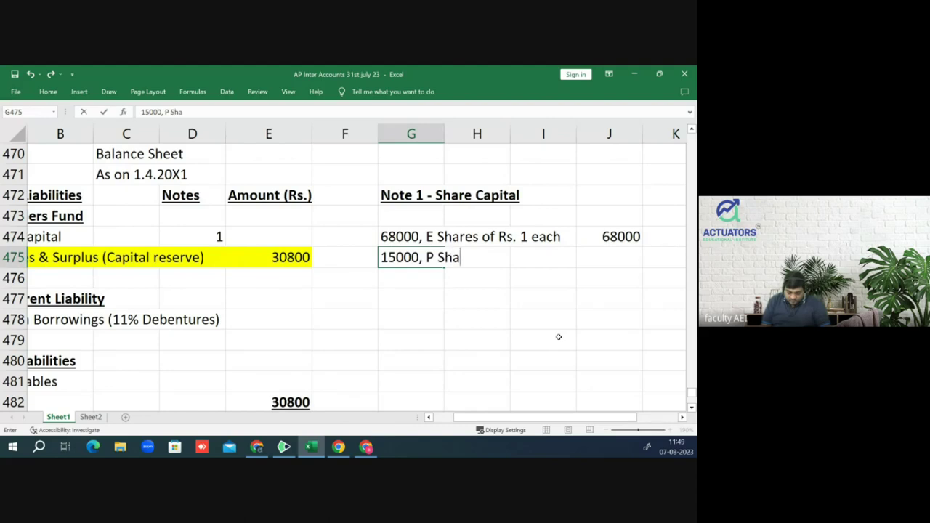
{"action": "type", "text": "res of Rs"}
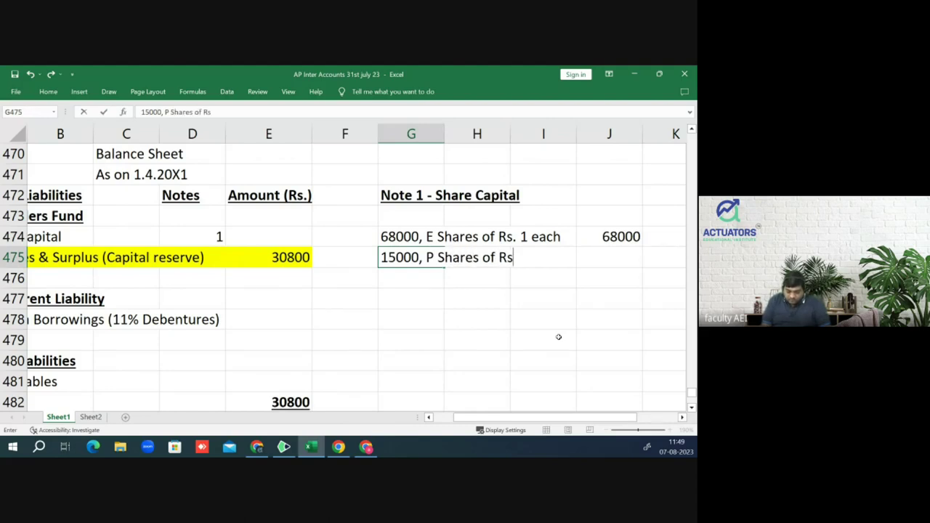
{"action": "type", "text": ". 2.50"}
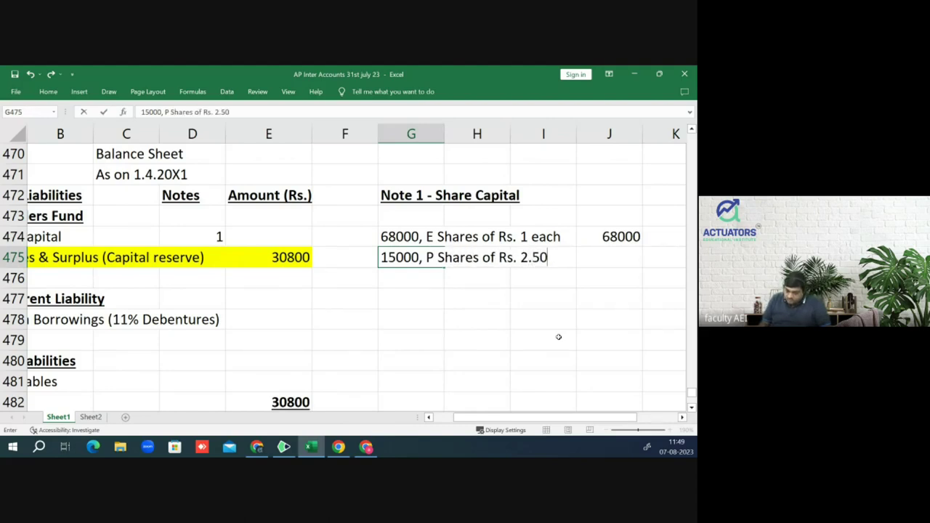
{"action": "type", "text": " each"}
{"action": "key", "text": "Return"}
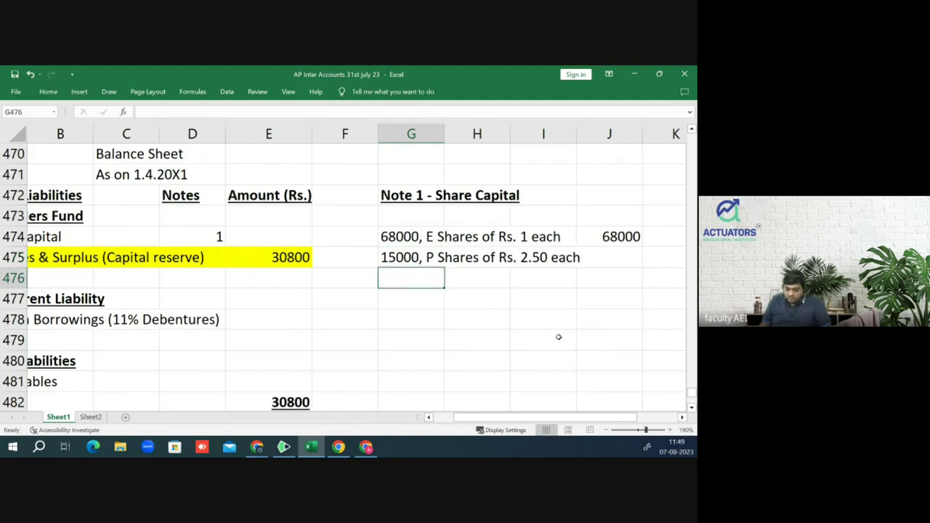
Step: Enter 37500 in J475 as the preference shares amount and underline it
{"action": "key", "text": "Up"}
{"action": "key", "text": "Right"}
{"action": "key", "text": "Right"}
{"action": "key", "text": "Right"}
{"action": "type", "text": "37500"}
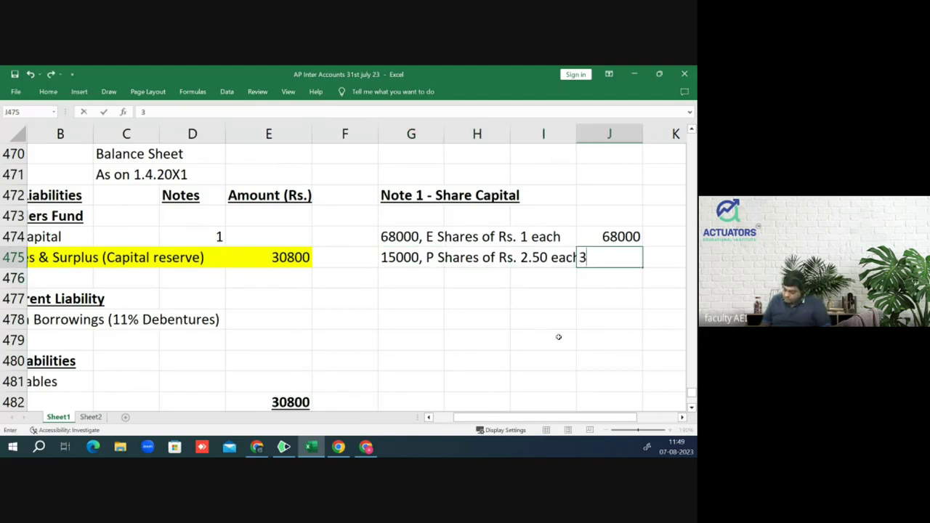
{"action": "key", "text": "Return"}
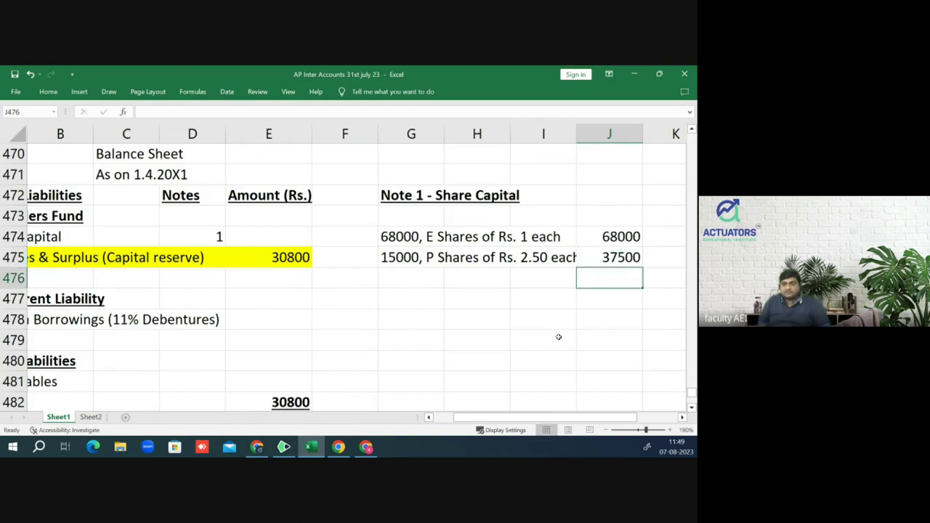
{"action": "key", "text": "Up"}
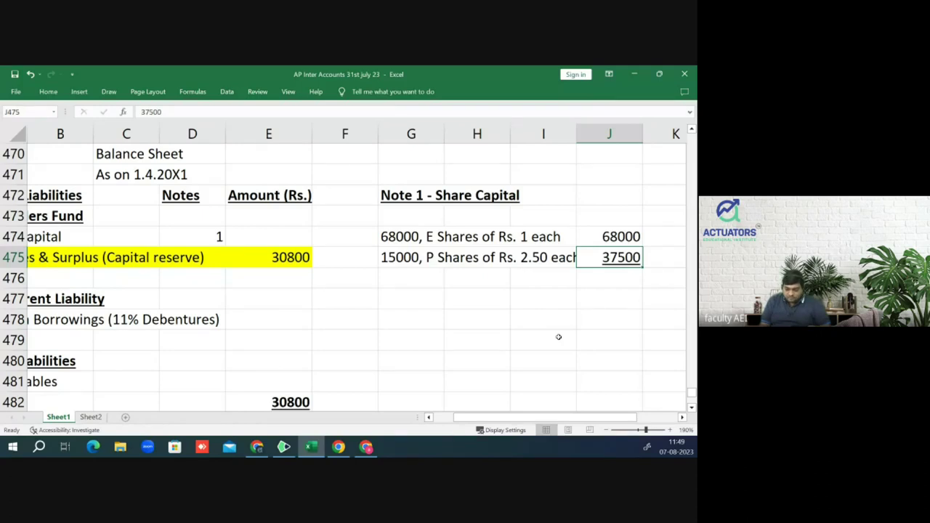
Step: Total the share capital note in J476 with =J474+J475 and make the total bold and underlined
{"action": "key", "text": "Down"}
{"action": "type", "text": "="}
{"action": "key", "text": "Up"}
{"action": "key", "text": "Up"}
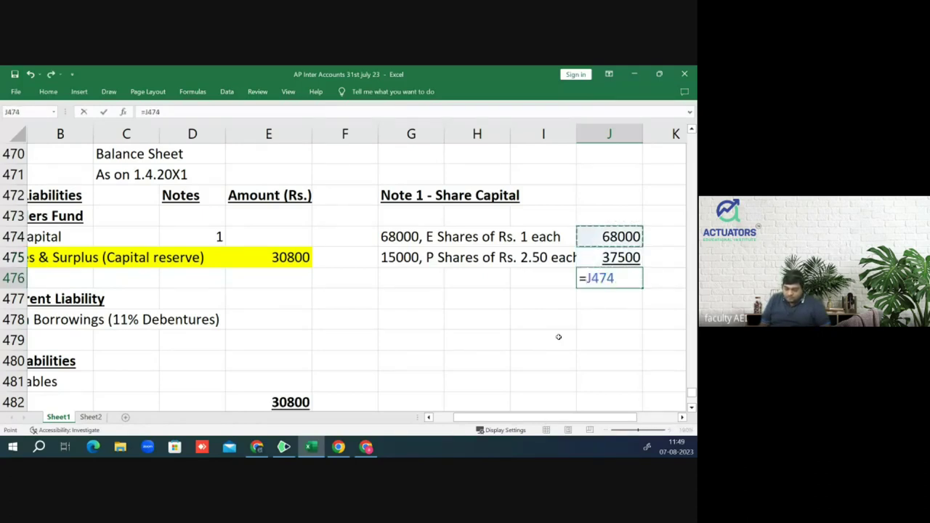
{"action": "type", "text": "+"}
{"action": "key", "text": "Up"}
{"action": "key", "text": "Return"}
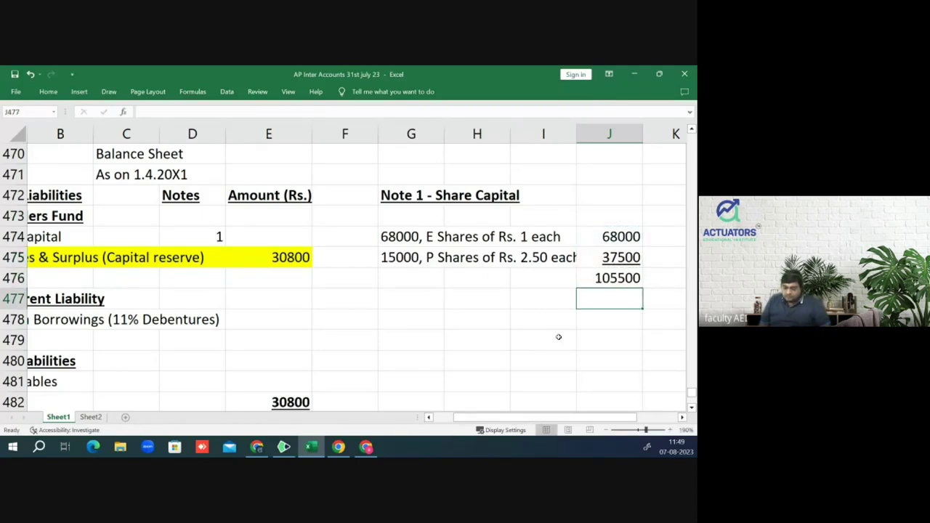
{"action": "key", "text": "Up"}
{"action": "key", "text": "ctrl+b"}
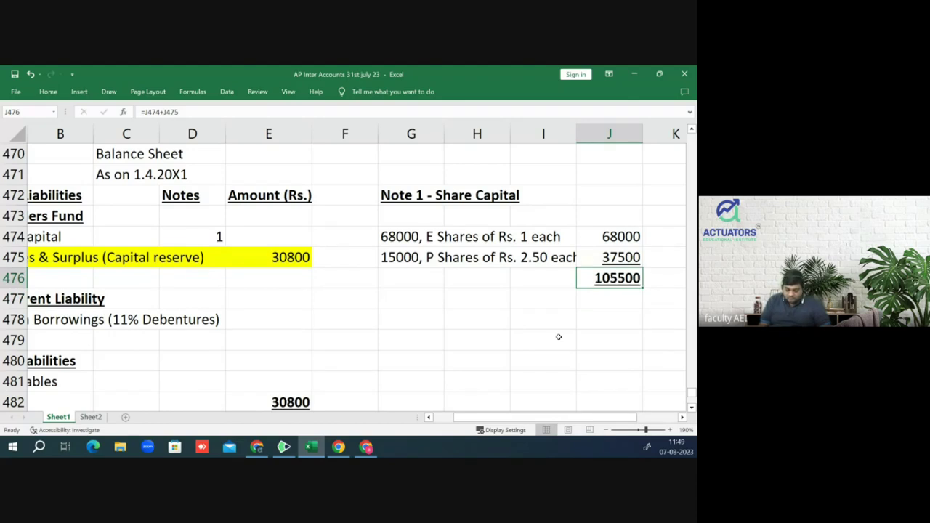
Step: Enter 105500 in E474 as the Share Capital amount in the balance sheet
{"action": "key", "text": "Down"}
{"action": "key", "text": "Left"}
{"action": "key", "text": "Left"}
{"action": "key", "text": "Left"}
{"action": "key", "text": "Left"}
{"action": "key", "text": "Left"}
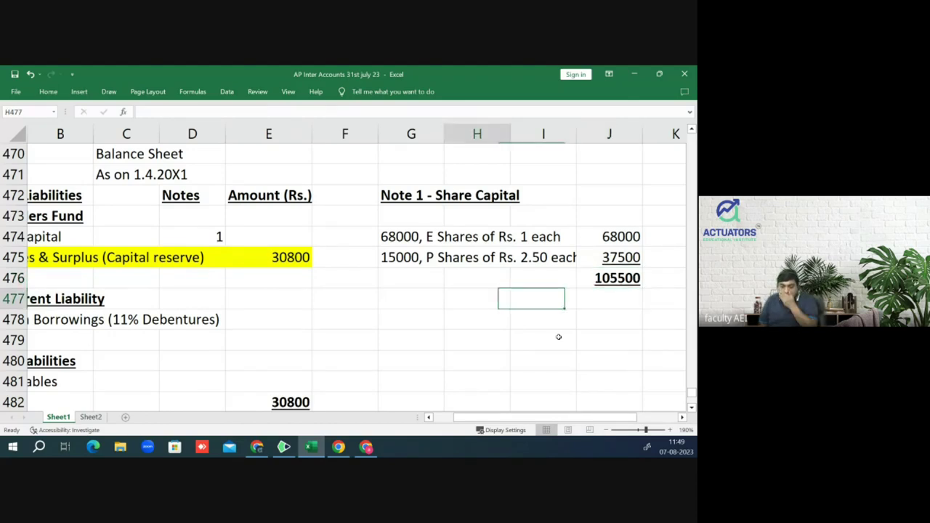
{"action": "key", "text": "Up"}
{"action": "key", "text": "Up"}
{"action": "key", "text": "Up"}
{"action": "type", "text": "105500"}
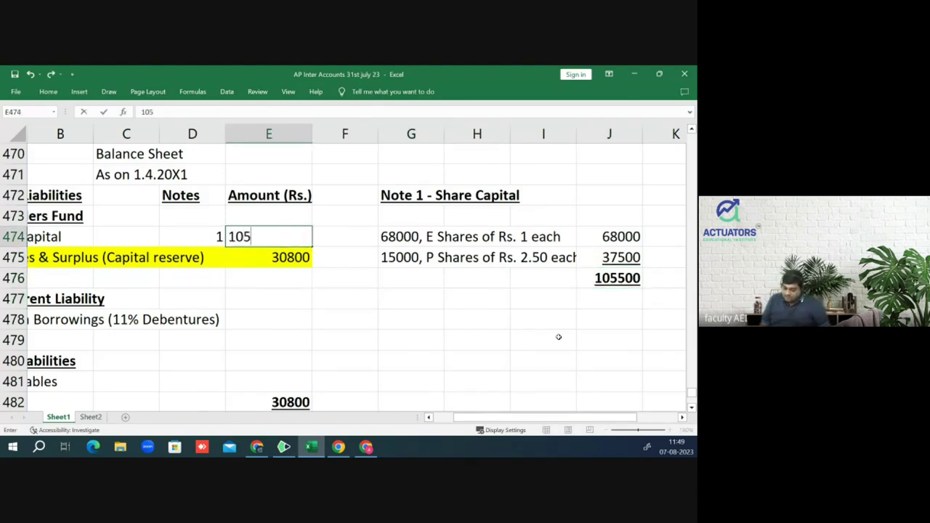
{"action": "key", "text": "Return"}
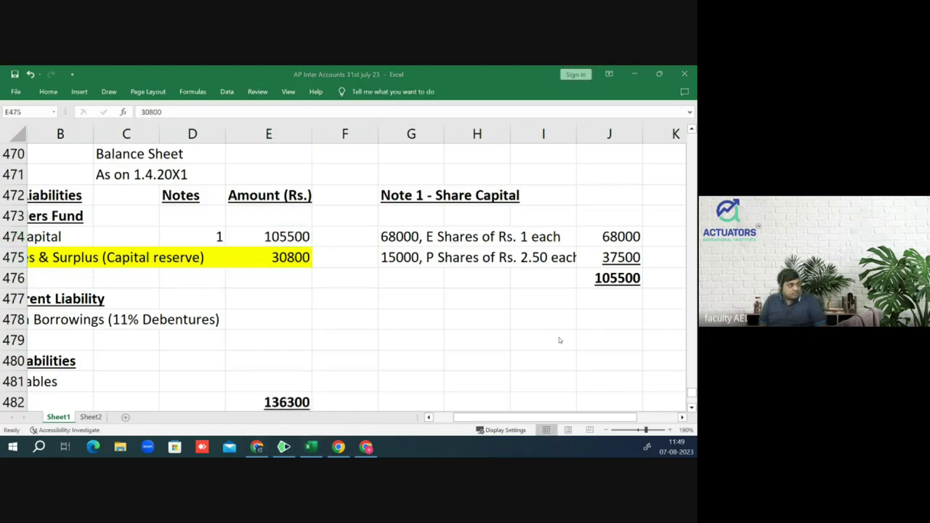
Step: Switch to the study material PDF, examine the original balance sheet's liabilities, notes and the reconstruction steps, and return to the Excel workbook
{"action": "key", "text": "alt+Tab"}
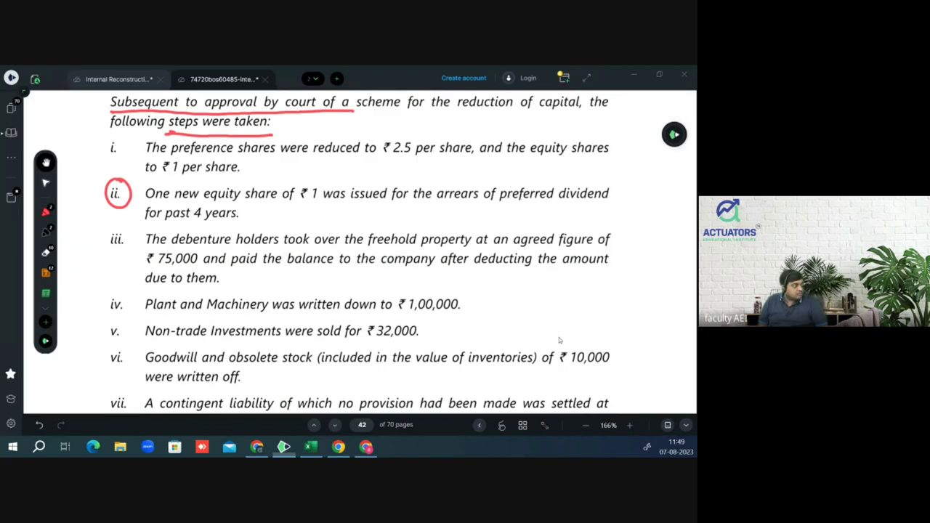
{"action": "scroll", "coordinate": [558, 337], "scroll_direction": "up", "scroll_amount": 5}
{"action": "scroll", "coordinate": [559, 337], "scroll_direction": "up", "scroll_amount": 9}
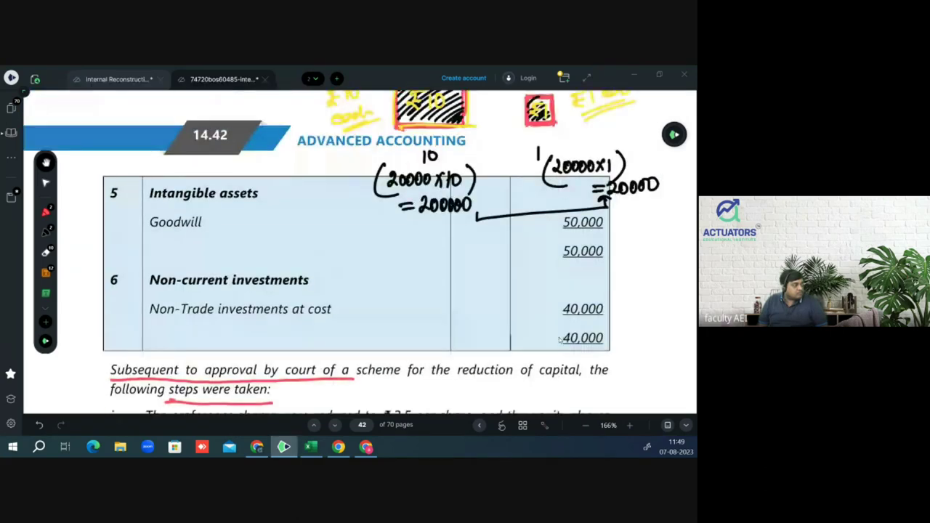
{"action": "scroll", "coordinate": [560, 340], "scroll_direction": "up", "scroll_amount": 3}
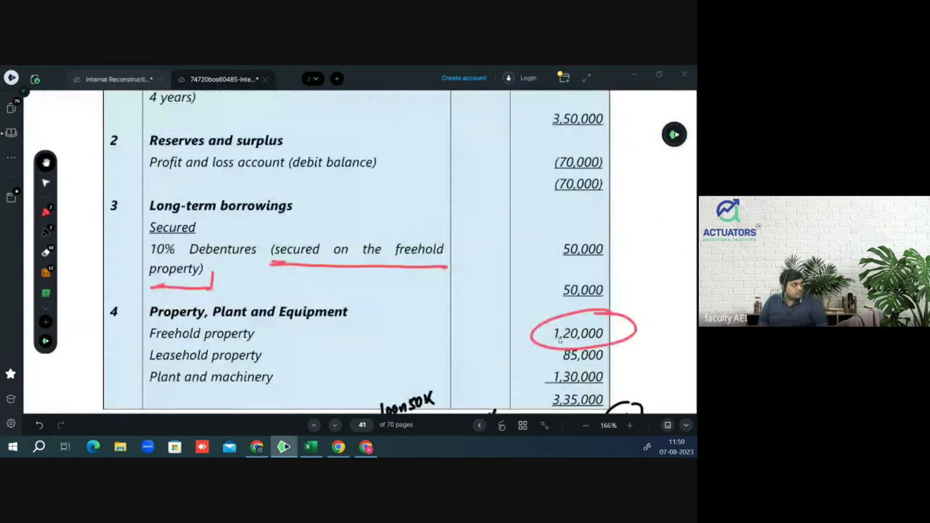
{"action": "scroll", "coordinate": [560, 340], "scroll_direction": "up", "scroll_amount": 2}
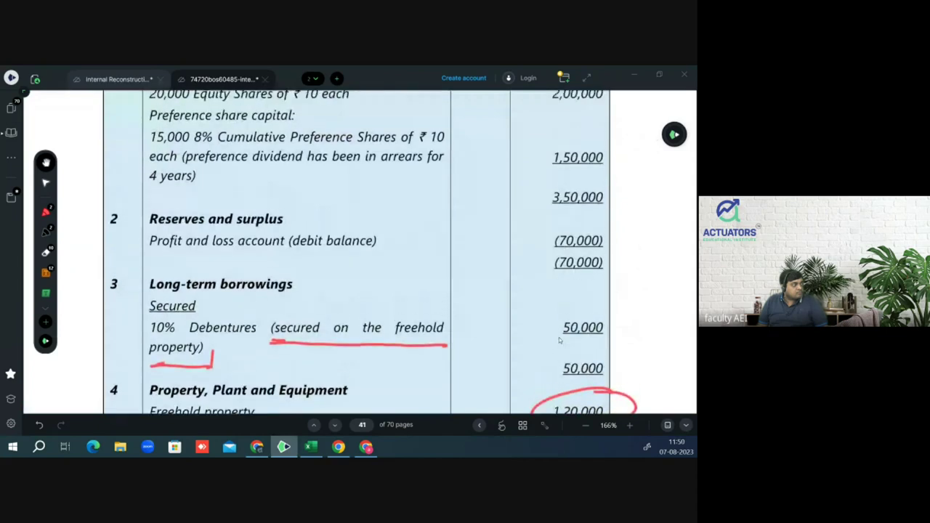
{"action": "scroll", "coordinate": [559, 339], "scroll_direction": "up", "scroll_amount": 2}
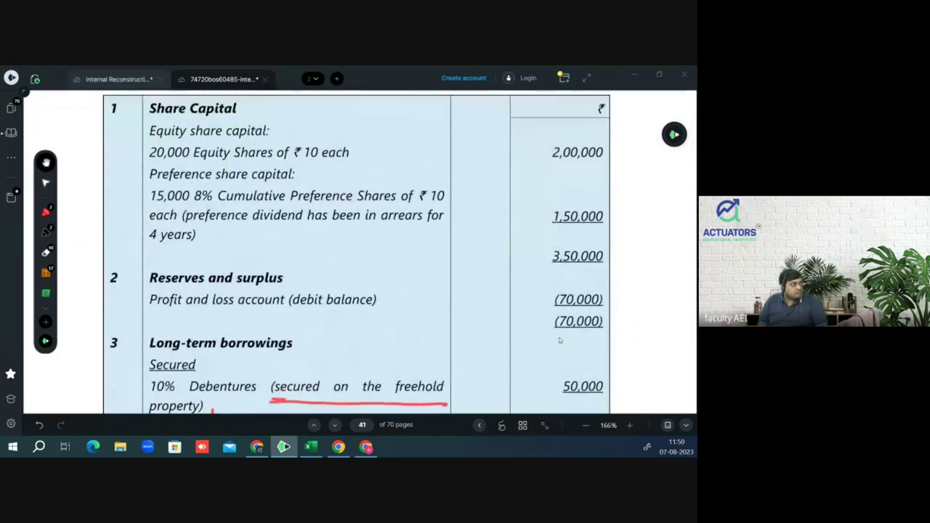
{"action": "scroll", "coordinate": [559, 339], "scroll_direction": "down", "scroll_amount": 3}
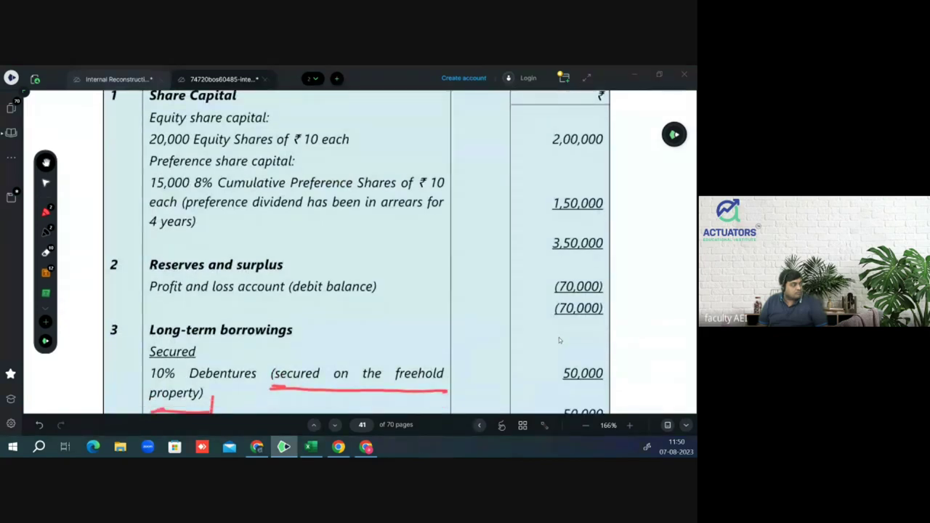
{"action": "scroll", "coordinate": [558, 339], "scroll_direction": "down", "scroll_amount": 4}
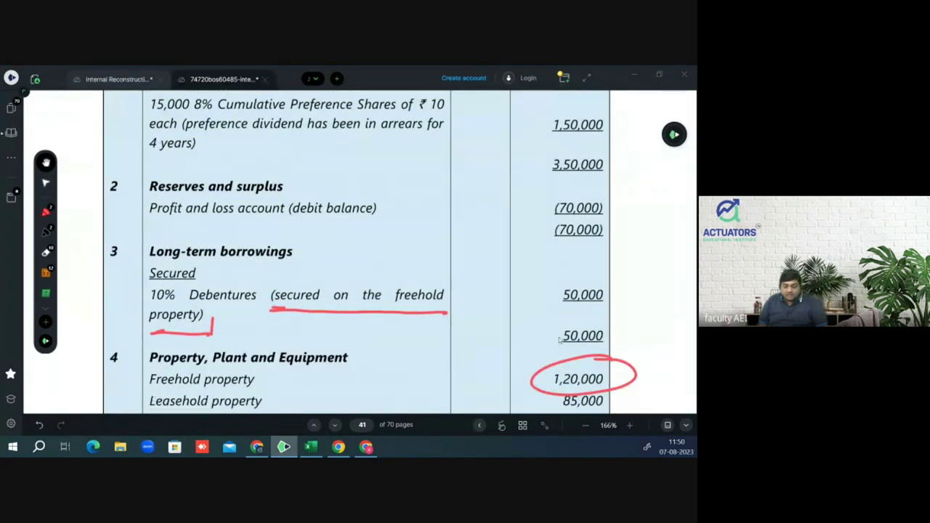
{"action": "scroll", "coordinate": [559, 340], "scroll_direction": "down", "scroll_amount": 17}
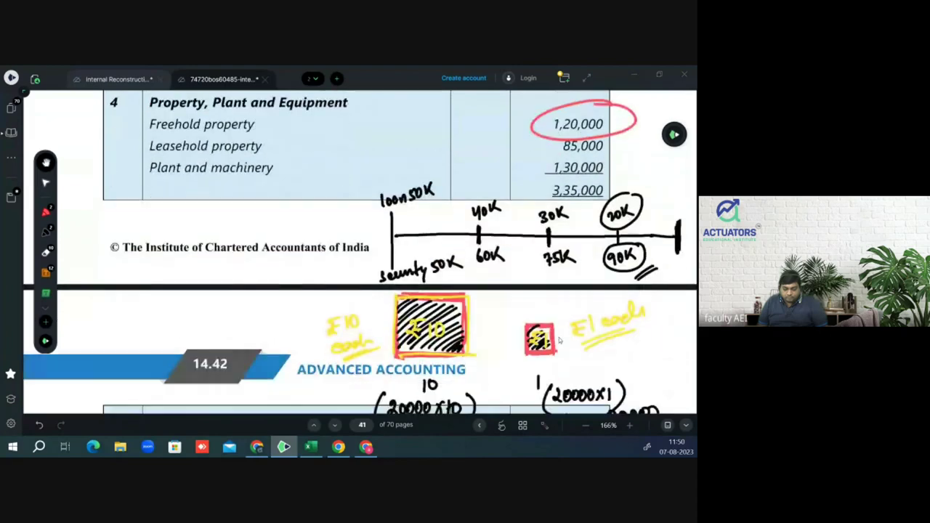
{"action": "scroll", "coordinate": [558, 340], "scroll_direction": "down", "scroll_amount": 10}
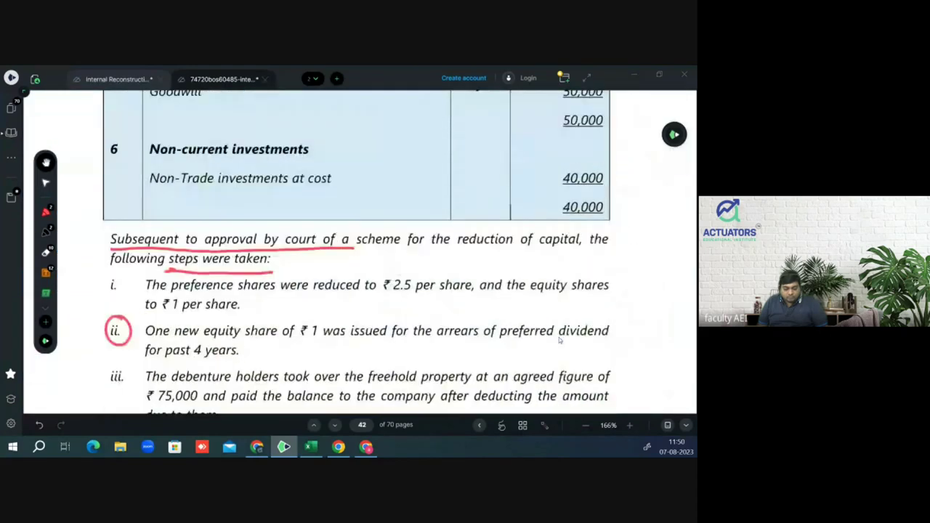
{"action": "scroll", "coordinate": [559, 337], "scroll_direction": "down", "scroll_amount": 2}
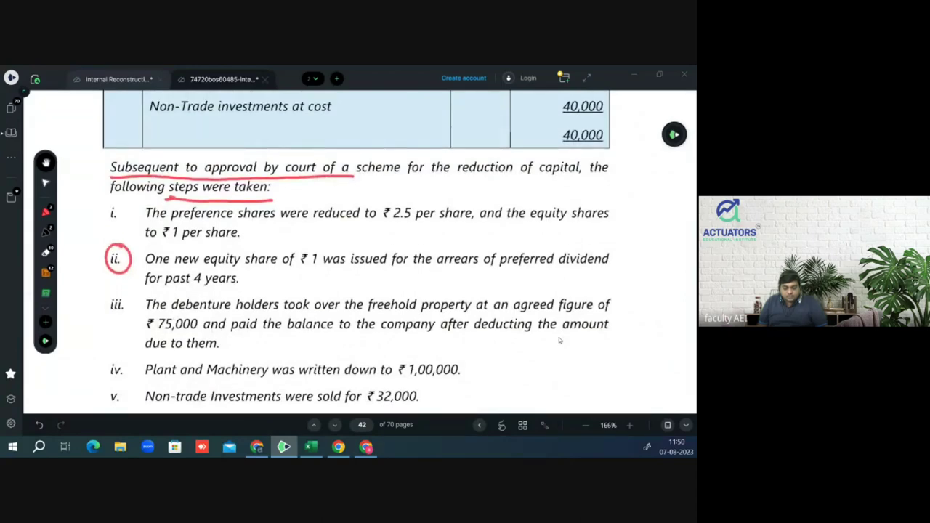
{"action": "scroll", "coordinate": [559, 337], "scroll_direction": "up", "scroll_amount": 8}
{"action": "scroll", "coordinate": [559, 337], "scroll_direction": "up", "scroll_amount": 18}
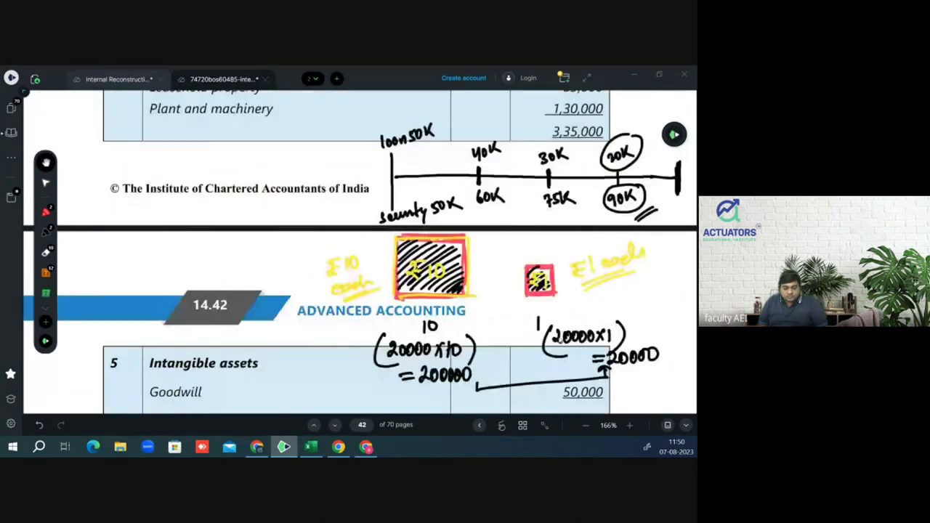
{"action": "scroll", "coordinate": [559, 337], "scroll_direction": "up", "scroll_amount": 20}
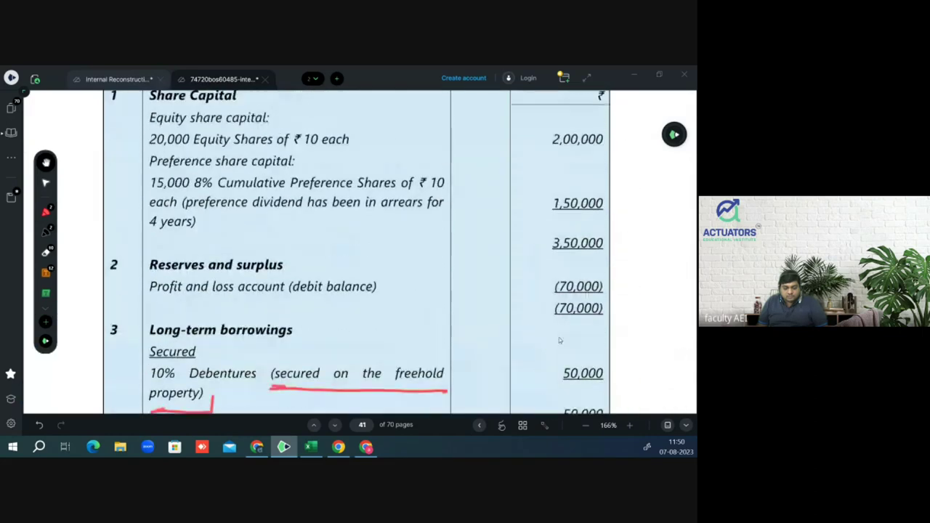
{"action": "scroll", "coordinate": [558, 340], "scroll_direction": "up", "scroll_amount": 12}
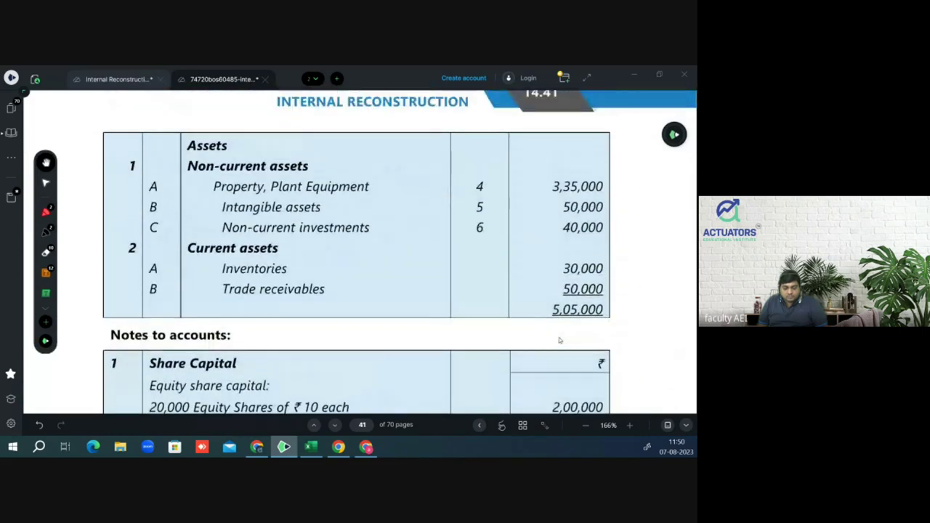
{"action": "scroll", "coordinate": [558, 339], "scroll_direction": "up", "scroll_amount": 10}
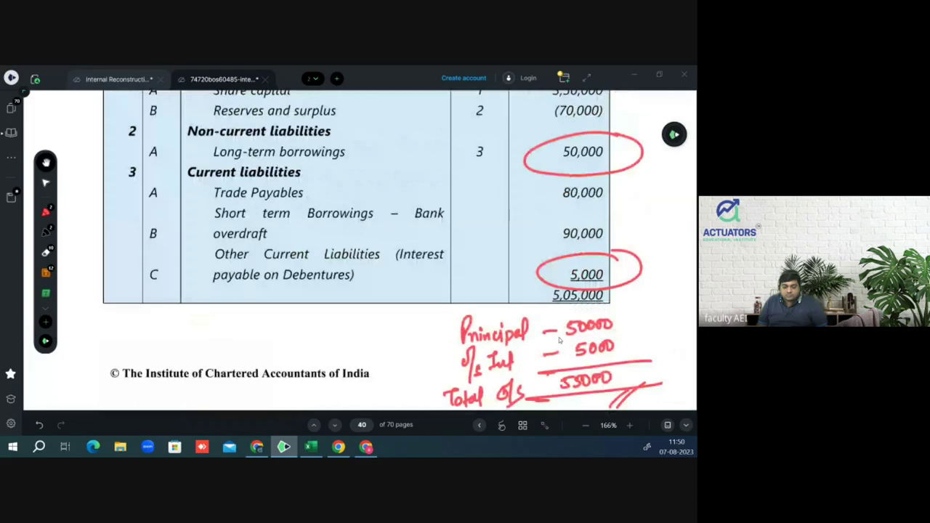
{"action": "scroll", "coordinate": [559, 337], "scroll_direction": "down", "scroll_amount": 1}
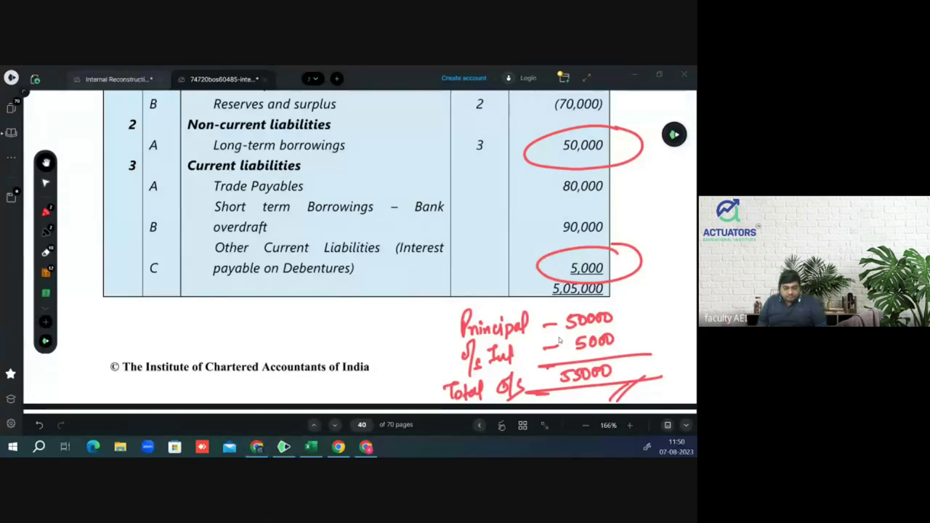
{"action": "key", "text": "alt+Tab"}
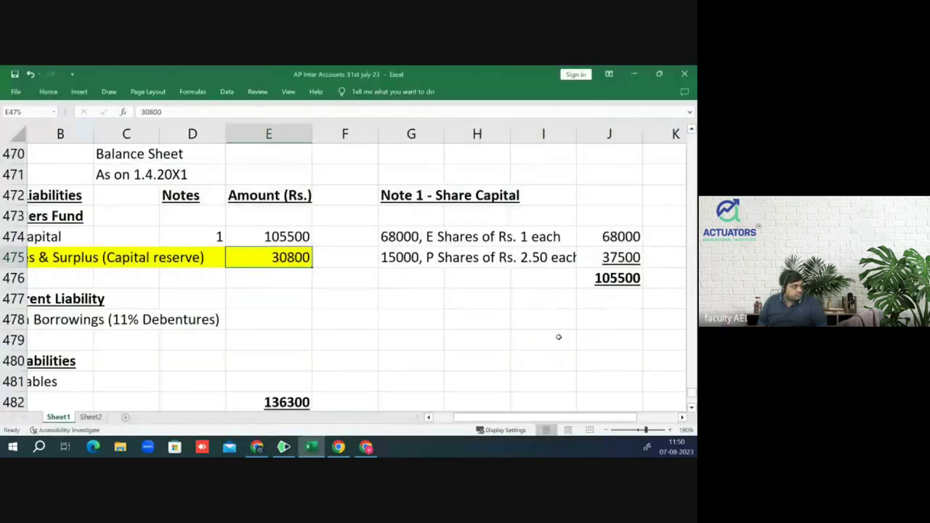
Step: Delete row 478, which holds Long Term Borrowings (11% Debentures), from the Non-Current Liability section
{"action": "key", "text": "Down"}
{"action": "key", "text": "Down"}
{"action": "key", "text": "Down"}
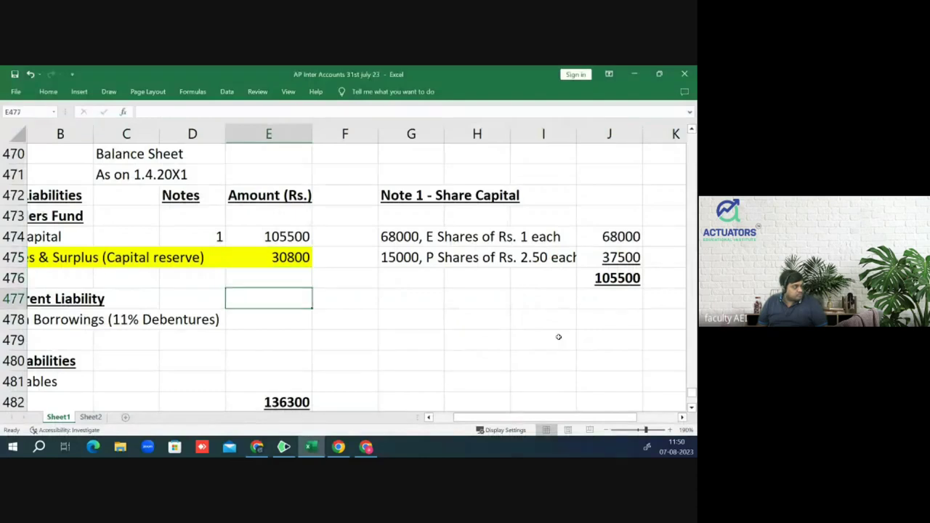
{"action": "key", "text": "Left"}
{"action": "key", "text": "Left"}
{"action": "key", "text": "Left"}
{"action": "key", "text": "Left"}
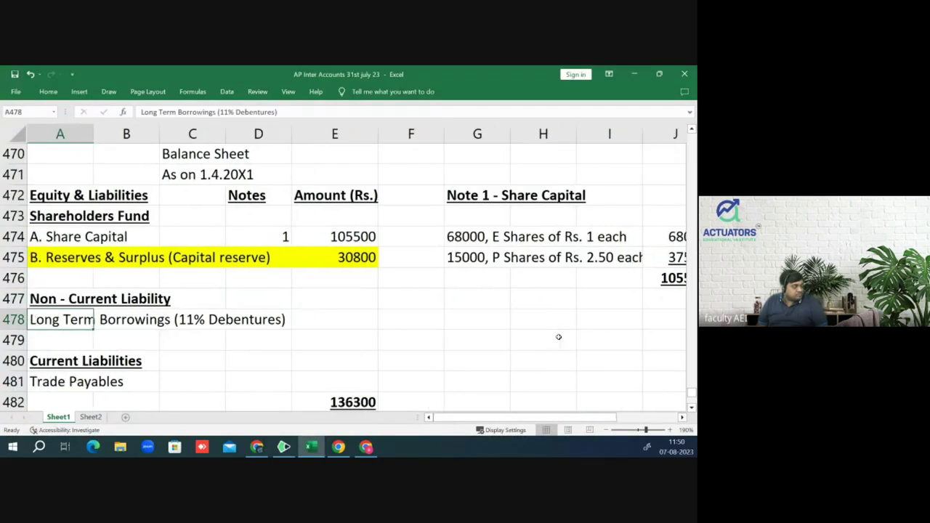
{"action": "key", "text": "shift+space"}
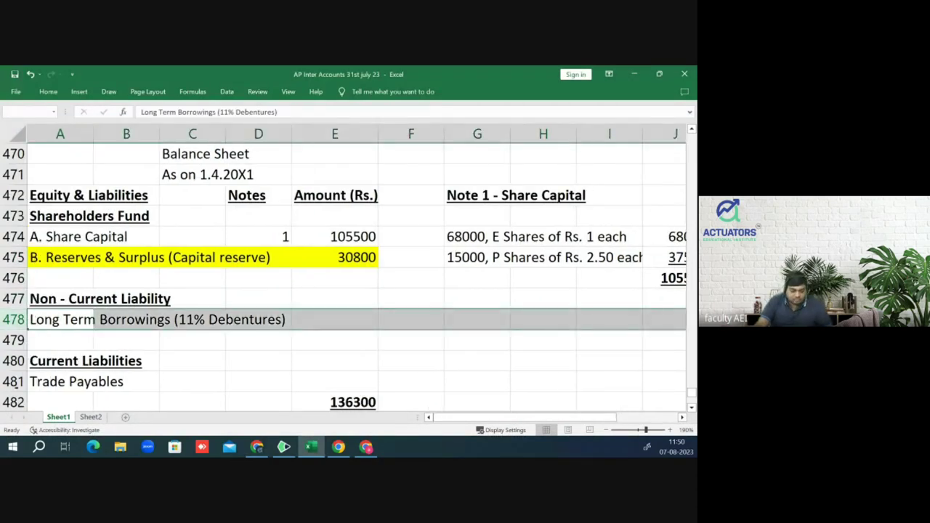
{"action": "right_click", "coordinate": [46, 324]}
{"action": "left_click", "coordinate": [64, 247]}
Step: Enter 0 in E477 for Non-Current Liability and 80000 in E480 for Trade Payables
{"action": "left_click", "coordinate": [321, 296]}
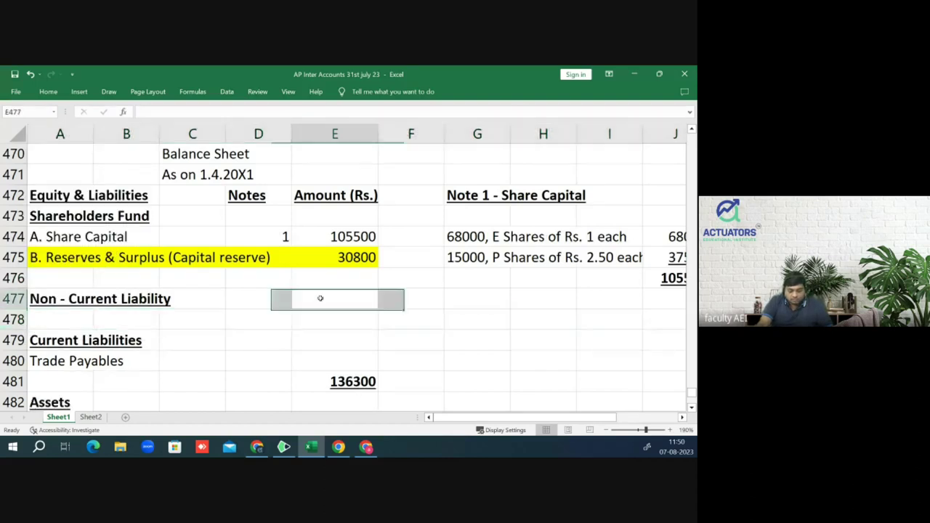
{"action": "type", "text": "0"}
{"action": "key", "text": "Return"}
{"action": "key", "text": "Down"}
{"action": "key", "text": "Down"}
{"action": "type", "text": "80000"}
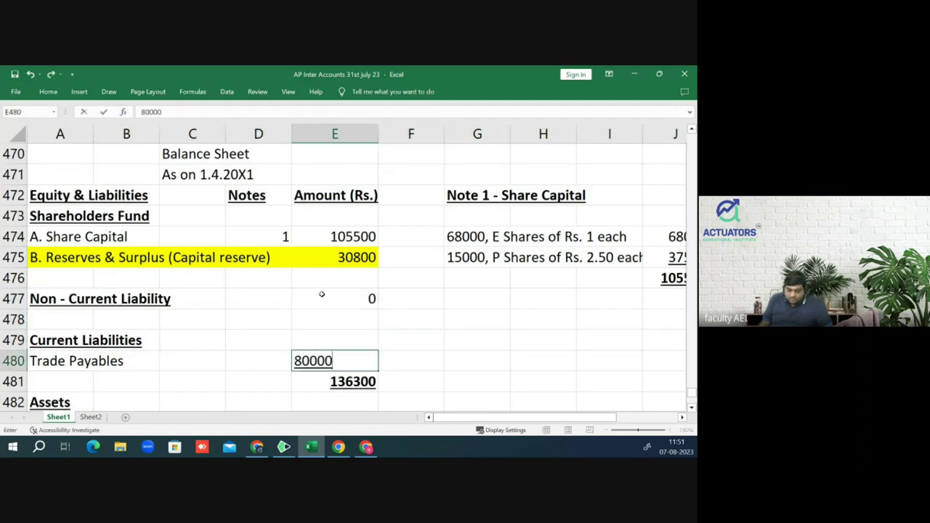
{"action": "key", "text": "Return"}
{"action": "key", "text": "Up"}
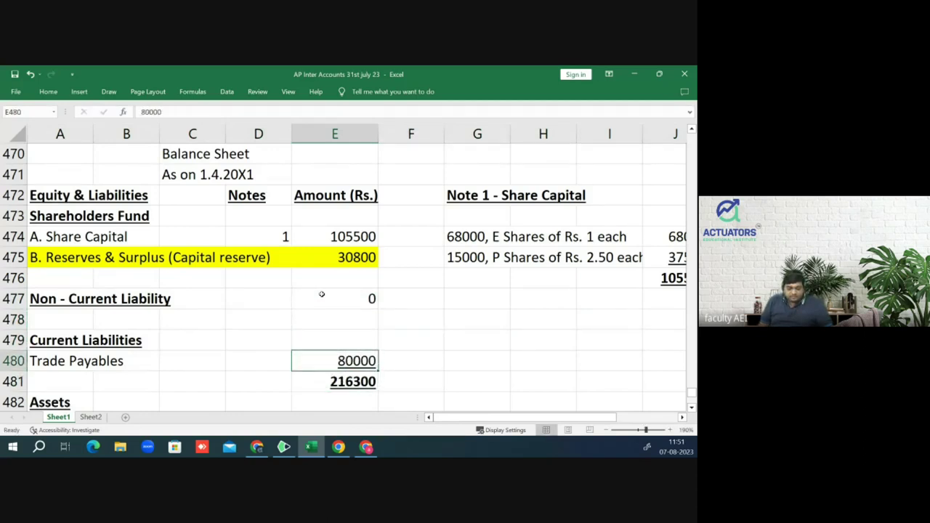
{"action": "key", "text": "Left"}
{"action": "key", "text": "Left"}
{"action": "key", "text": "Left"}
{"action": "key", "text": "Left"}
{"action": "key", "text": "shift+space"}
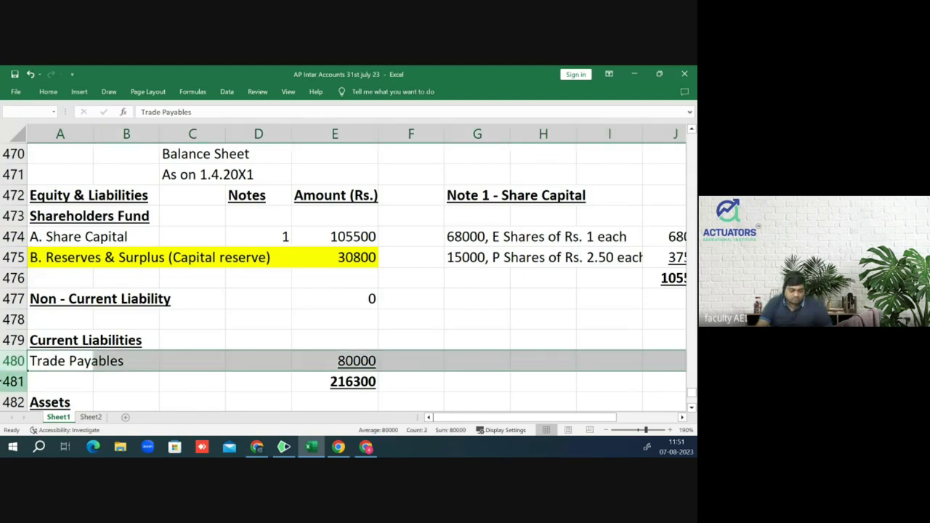
{"action": "left_click", "coordinate": [47, 288]}
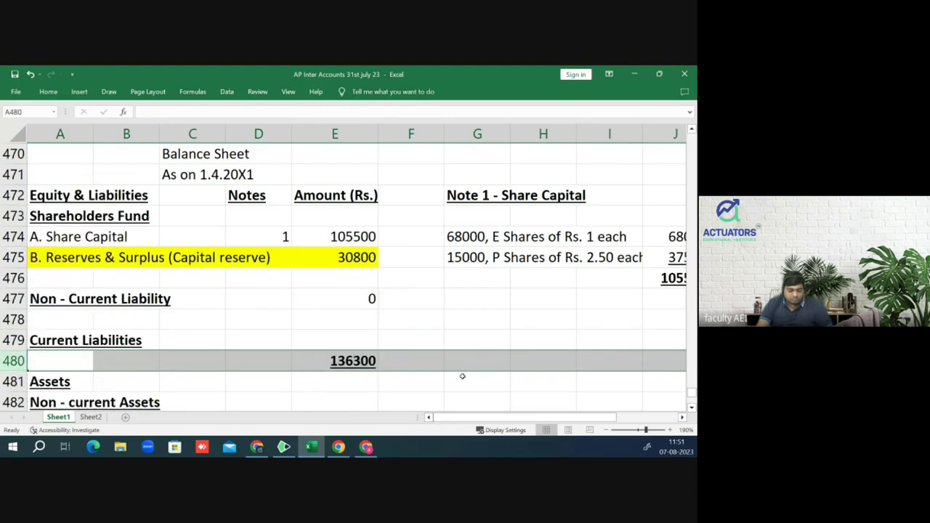
{"action": "key", "text": "ctrl+z"}
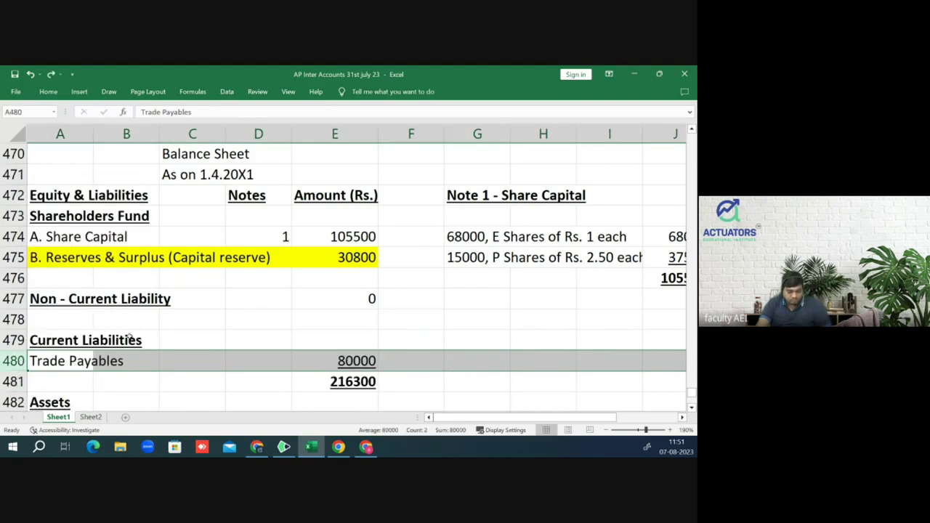
Step: Insert a blank row at row 480, above Trade Payables
{"action": "right_click", "coordinate": [16, 359]}
{"action": "left_click", "coordinate": [38, 266]}
{"action": "left_click", "coordinate": [163, 367]}
{"action": "left_click", "coordinate": [80, 361]}
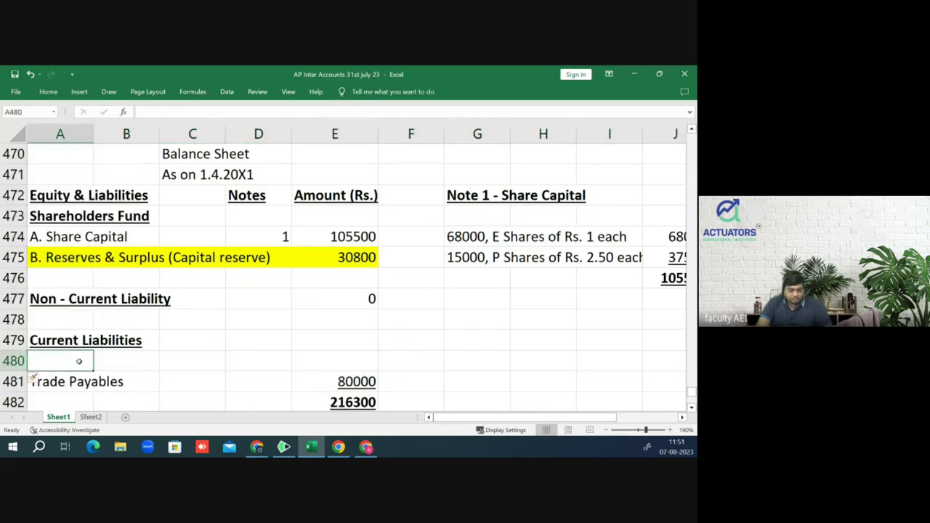
Step: Move the Trade Payables label and amount from A481:E481 up into row 480
{"action": "key", "text": "Down"}
{"action": "key", "text": "shift+Right"}
{"action": "key", "text": "shift+Right"}
{"action": "key", "text": "shift+Right"}
{"action": "key", "text": "shift+Right"}
{"action": "key", "text": "shift+Right"}
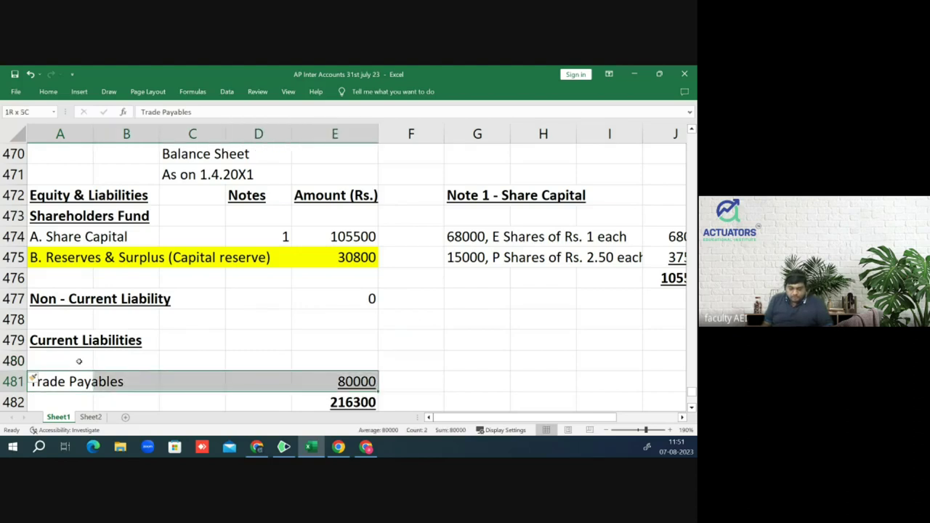
{"action": "key", "text": "shift+Left"}
{"action": "key", "text": "ctrl+x"}
{"action": "left_click", "coordinate": [79, 361]}
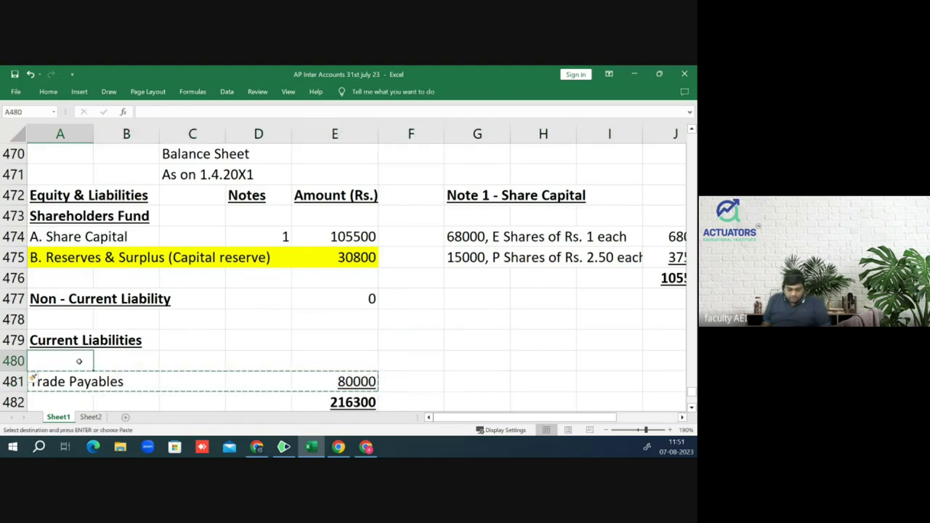
{"action": "key", "text": "ctrl+v"}
Step: Remove the underline from the Trade Payables amount in E480
{"action": "key", "text": "Right"}
{"action": "key", "text": "Right"}
{"action": "key", "text": "Right"}
{"action": "key", "text": "Right"}
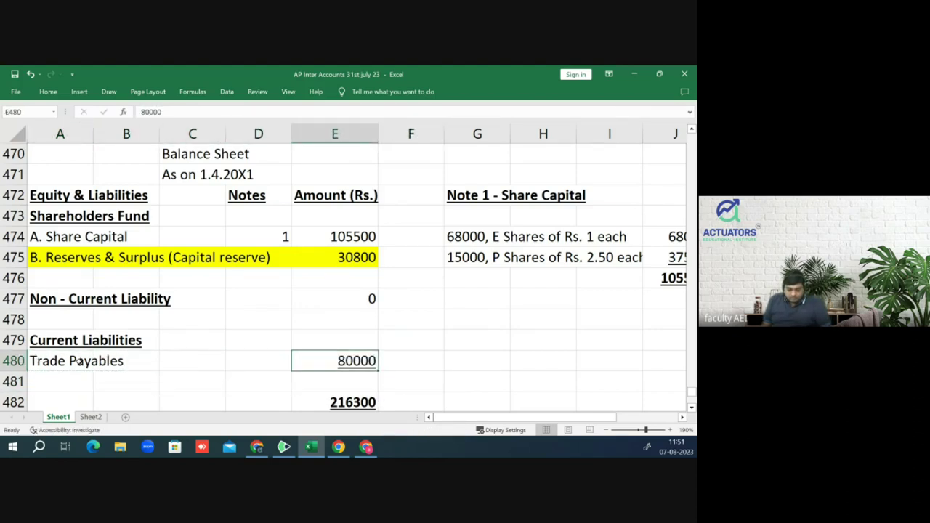
Step: Enter the label "Short Term Borrowings (Bank O/D)" in A481 under Trade Payables
{"action": "key", "text": "Down"}
{"action": "key", "text": "Left"}
{"action": "key", "text": "Left"}
{"action": "key", "text": "Left"}
{"action": "key", "text": "Left"}
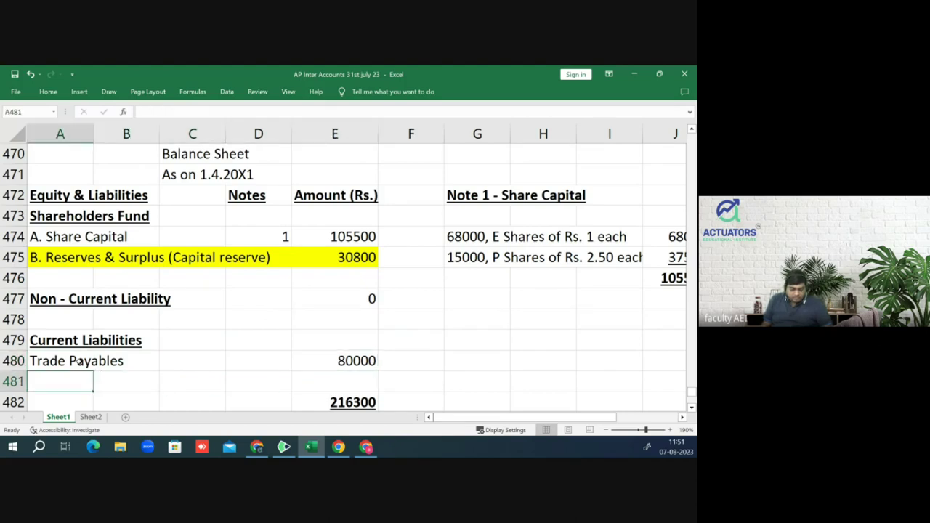
{"action": "type", "text": "Ba"}
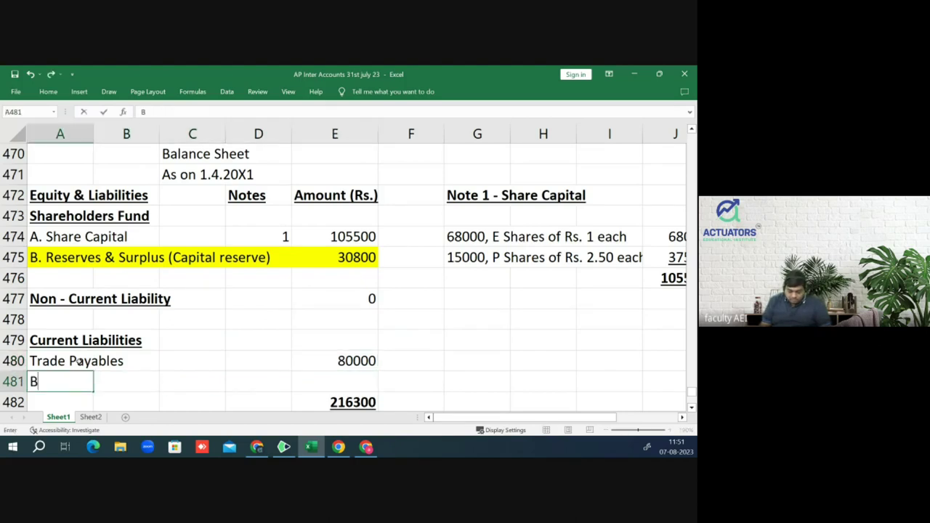
{"action": "key", "text": "BackSpace"}
{"action": "key", "text": "BackSpace"}
{"action": "type", "text": "Short Tr"}
{"action": "key", "text": "BackSpace"}
{"action": "type", "text": "erm Borrowimngs"}
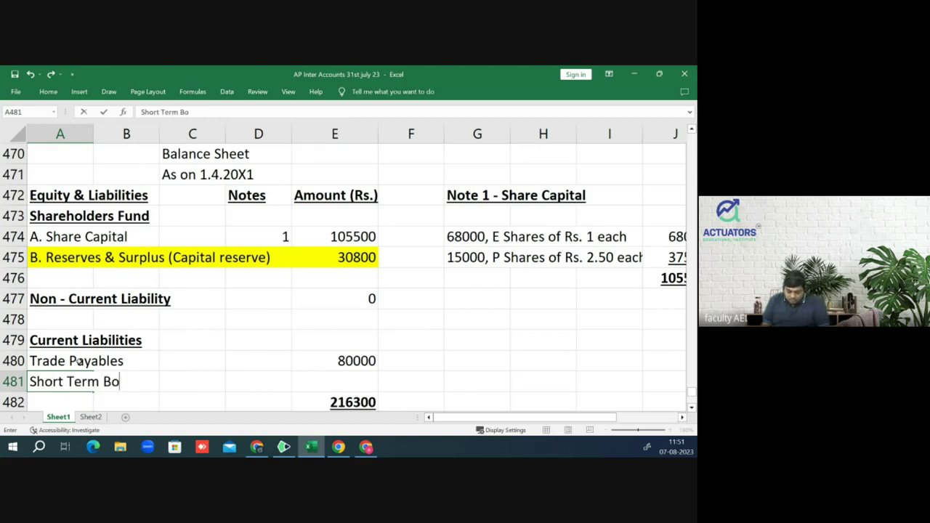
{"action": "key", "text": "BackSpace"}
{"action": "key", "text": "BackSpace"}
{"action": "key", "text": "BackSpace"}
{"action": "key", "text": "BackSpace"}
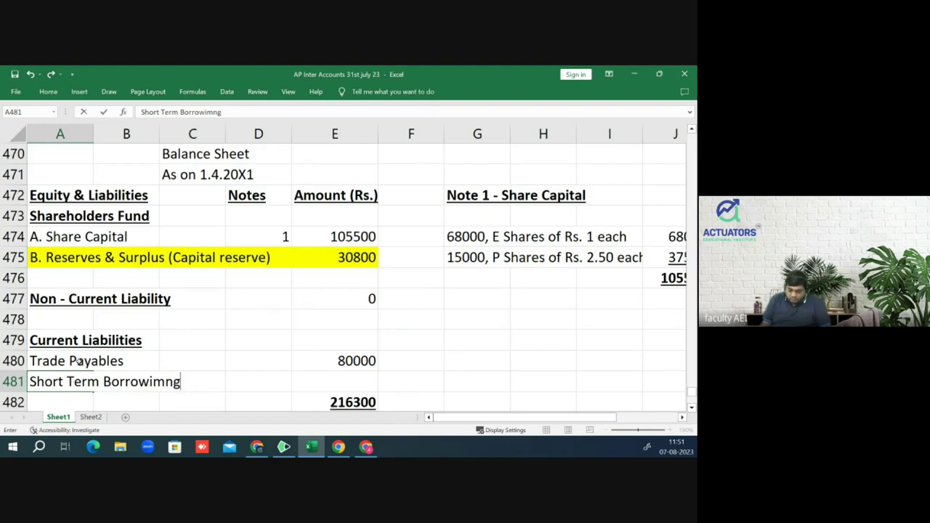
{"action": "type", "text": "ngs"}
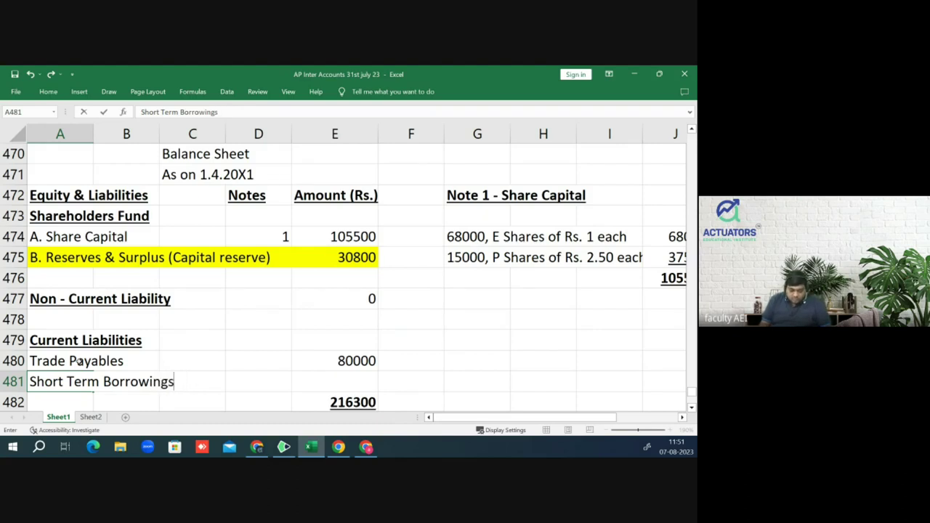
{"action": "type", "text": " 9Bank"}
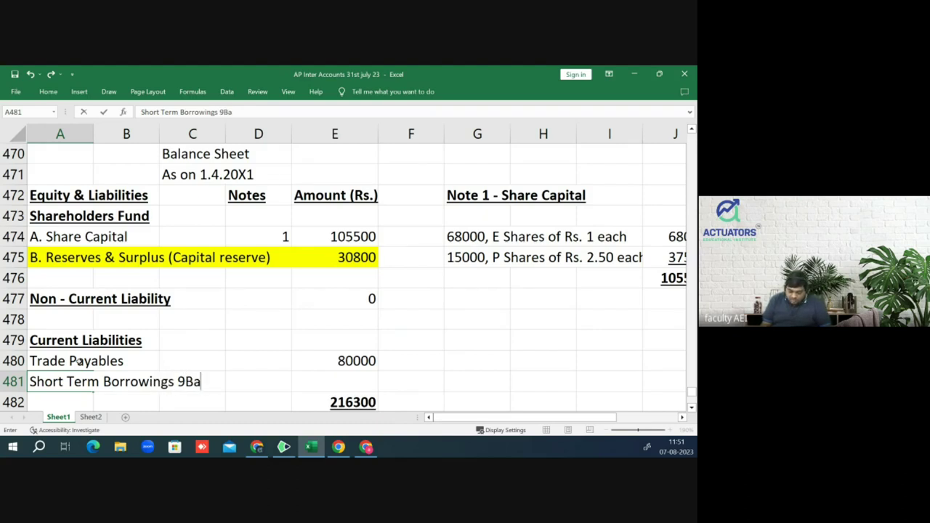
{"action": "key", "text": "BackSpace"}
{"action": "key", "text": "BackSpace"}
{"action": "key", "text": "BackSpace"}
{"action": "key", "text": "BackSpace"}
{"action": "key", "text": "BackSpace"}
{"action": "key", "text": "BackSpace"}
{"action": "type", "text": "(BAn"}
{"action": "key", "text": "BackSpace"}
{"action": "key", "text": "BackSpace"}
{"action": "type", "text": "ank "}
{"action": "type", "text": "O"}
{"action": "type", "text": "/DF"}
{"action": "key", "text": "BackSpace"}
{"action": "type", "text": ")"}
{"action": "key", "text": "Return"}
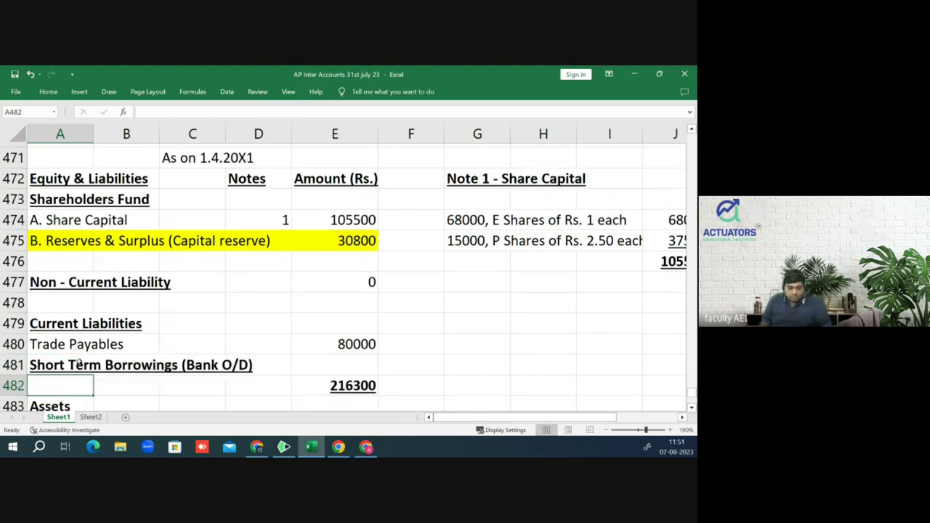
{"action": "left_click", "coordinate": [80, 364]}
{"action": "type", "text": "b"}
{"action": "key", "text": "Return"}
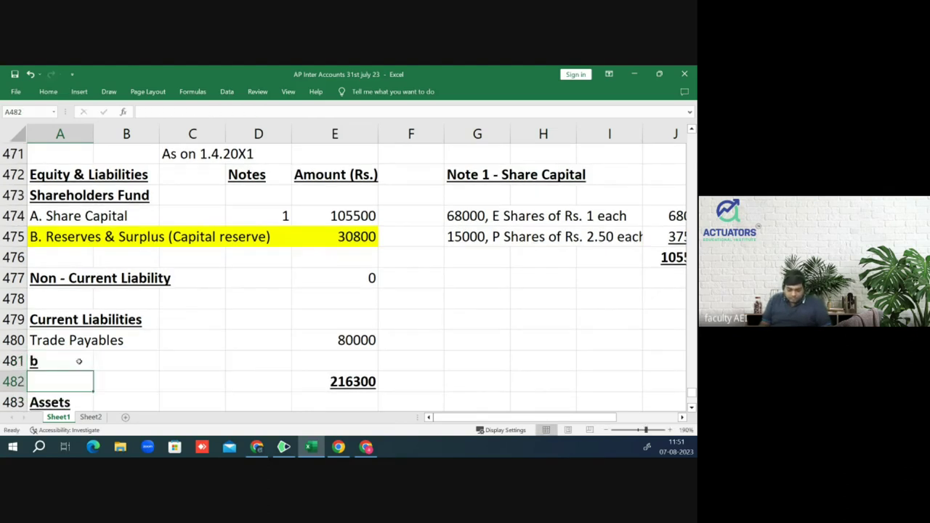
{"action": "key", "text": "ctrl+z"}
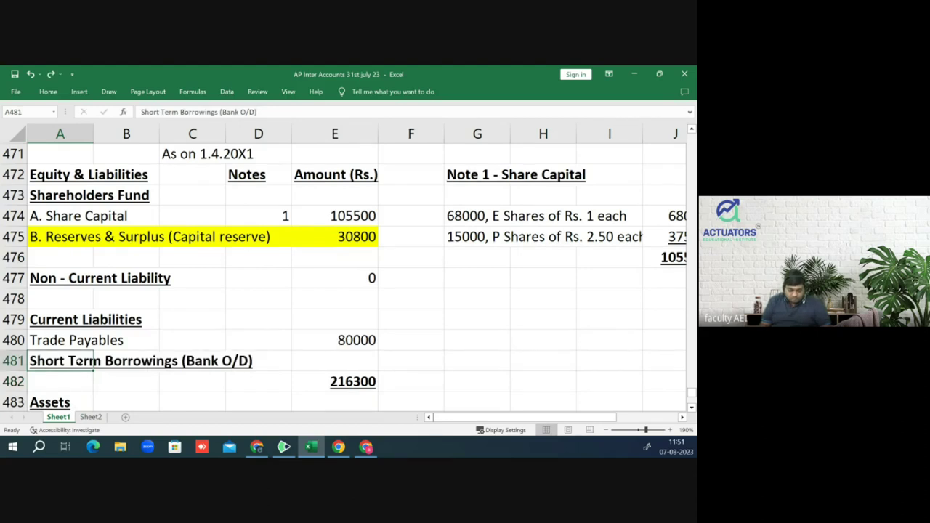
Step: Remove the bold and underline formatting from the Short Term Borrowings label in A481
{"action": "key", "text": "ctrl+b"}
{"action": "key", "text": "ctrl+u"}
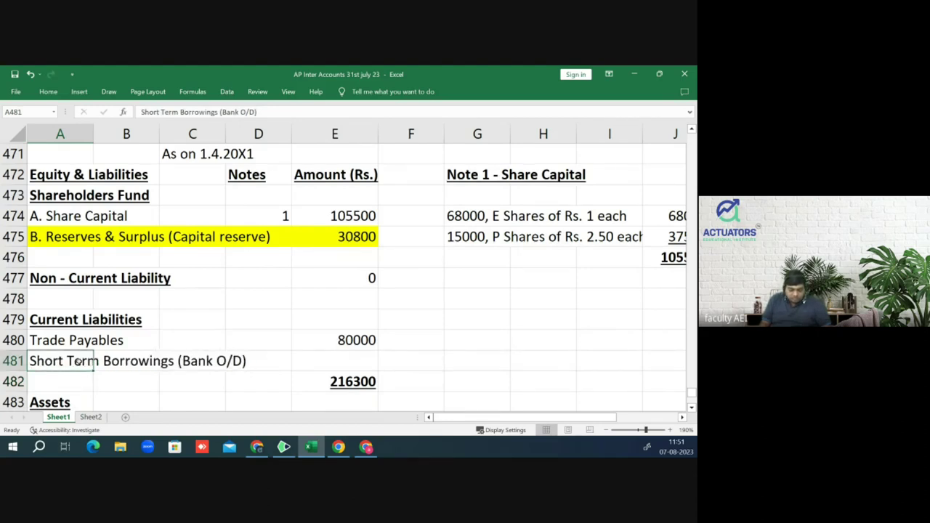
Step: Begin an entry in A482 with an opening parenthesis
{"action": "key", "text": "Right"}
{"action": "key", "text": "Right"}
{"action": "key", "text": "Right"}
{"action": "key", "text": "Right"}
{"action": "key", "text": "Right"}
{"action": "key", "text": "Left"}
{"action": "key", "text": "Left"}
{"action": "key", "text": "Left"}
{"action": "key", "text": "Left"}
{"action": "key", "text": "Left"}
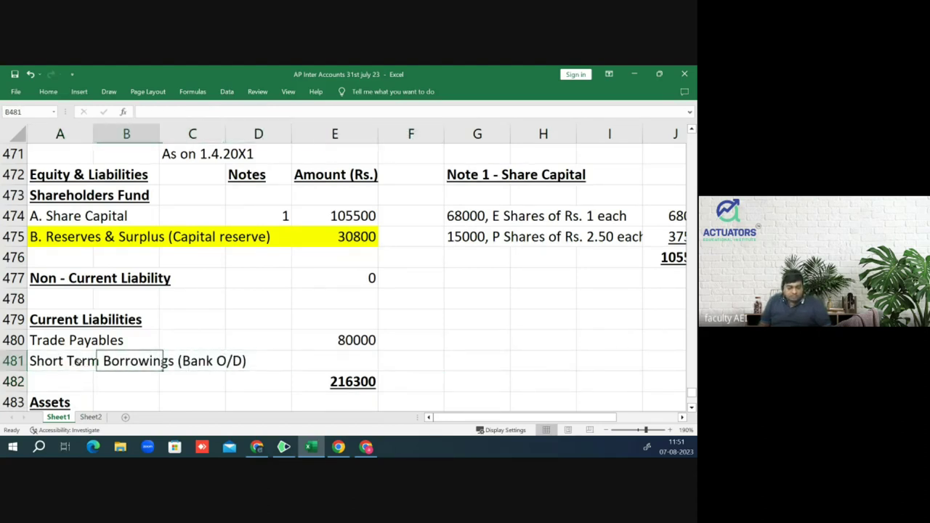
{"action": "key", "text": "Down"}
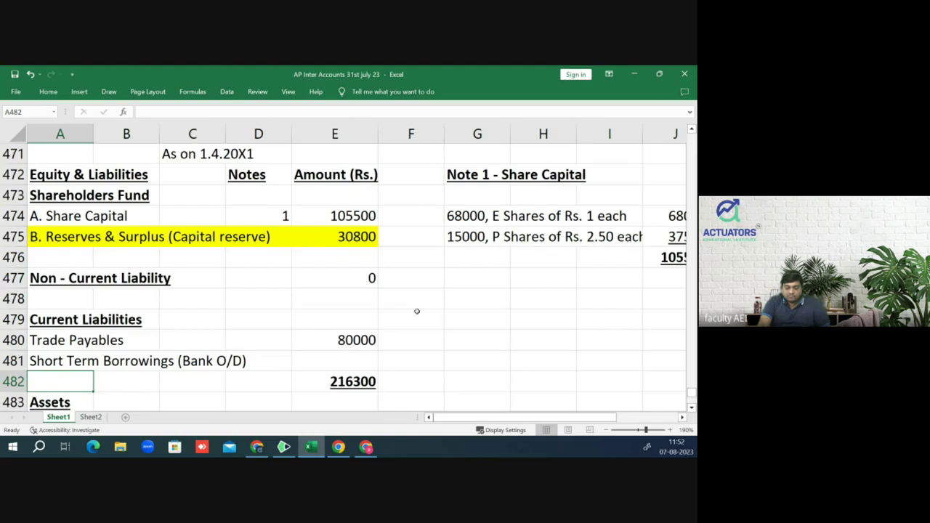
{"action": "type", "text": "("}
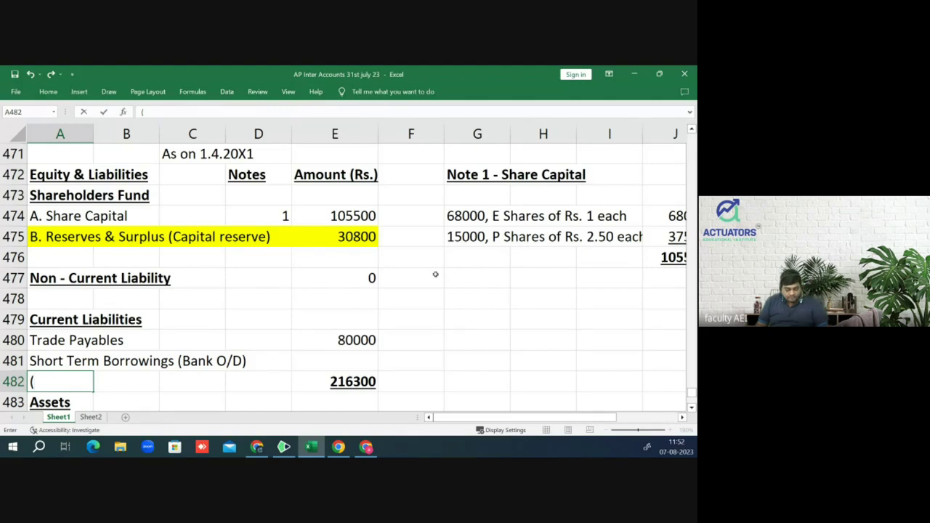
Step: Switch to the textbook PDF and review the bank overdraft balance and the reconstruction scheme's steps that affect cash
{"action": "key", "text": "alt+Tab"}
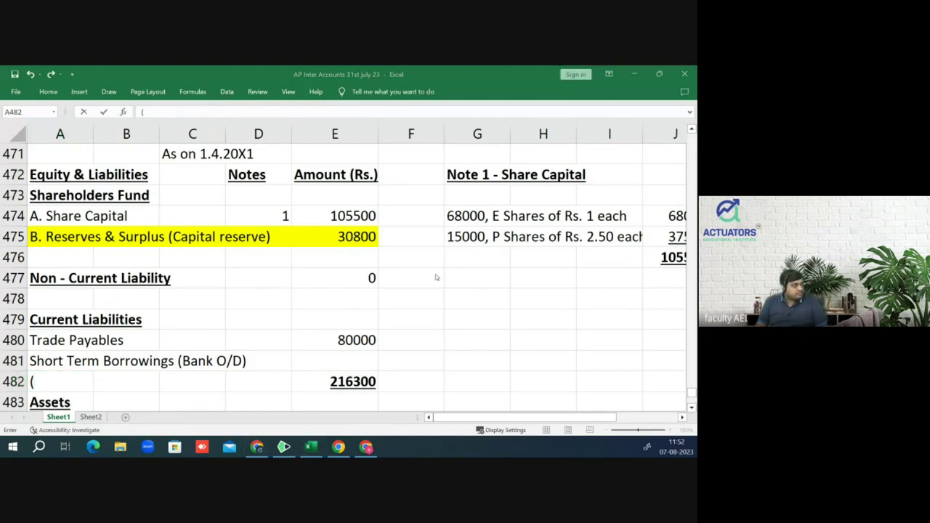
{"action": "key", "text": "alt+Tab"}
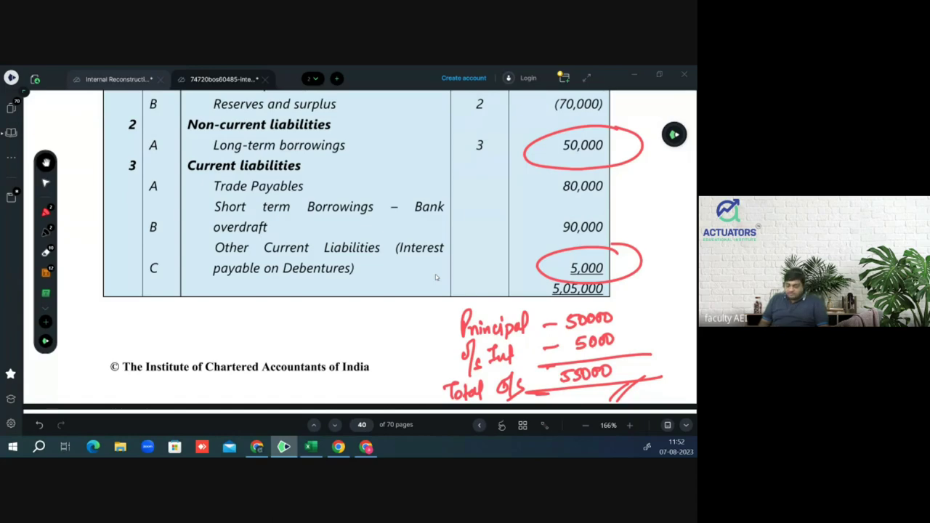
{"action": "scroll", "coordinate": [435, 274], "scroll_direction": "down", "scroll_amount": 5}
{"action": "scroll", "coordinate": [436, 277], "scroll_direction": "down", "scroll_amount": 9}
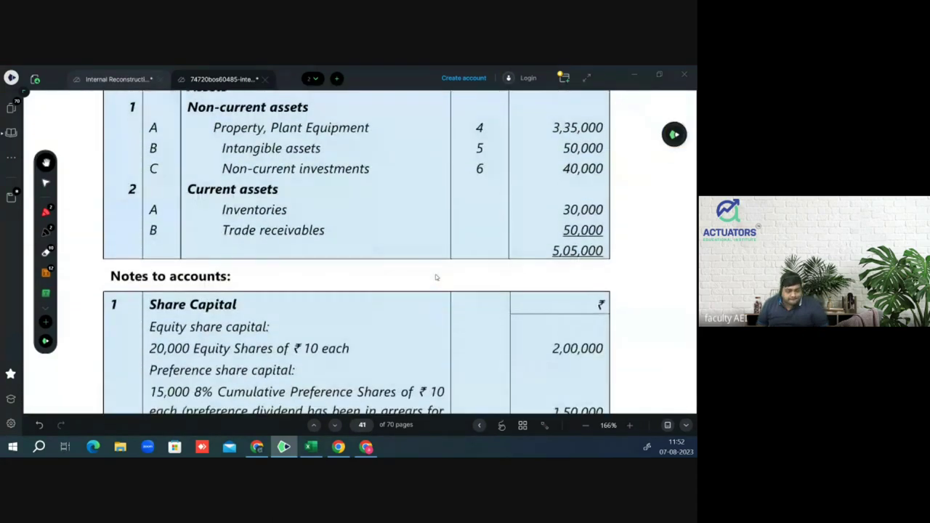
{"action": "scroll", "coordinate": [436, 277], "scroll_direction": "down", "scroll_amount": 8}
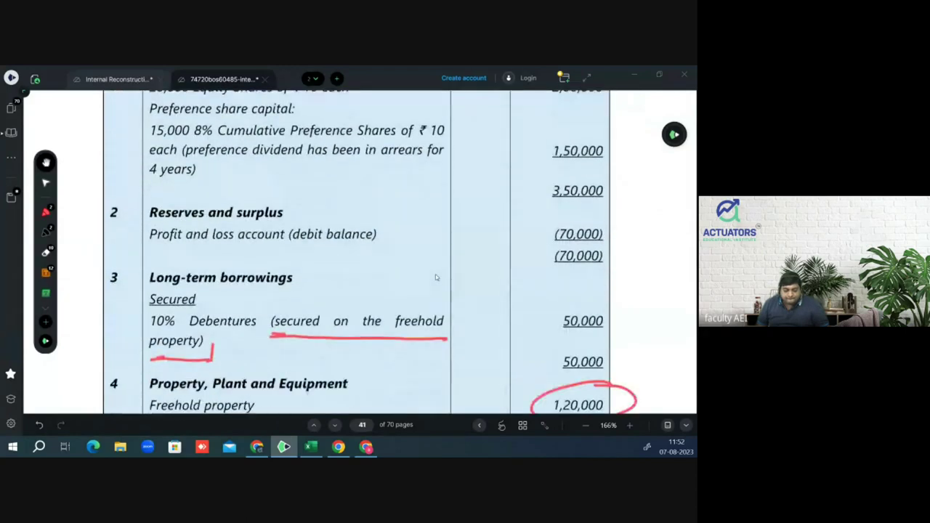
{"action": "scroll", "coordinate": [436, 274], "scroll_direction": "down", "scroll_amount": 12}
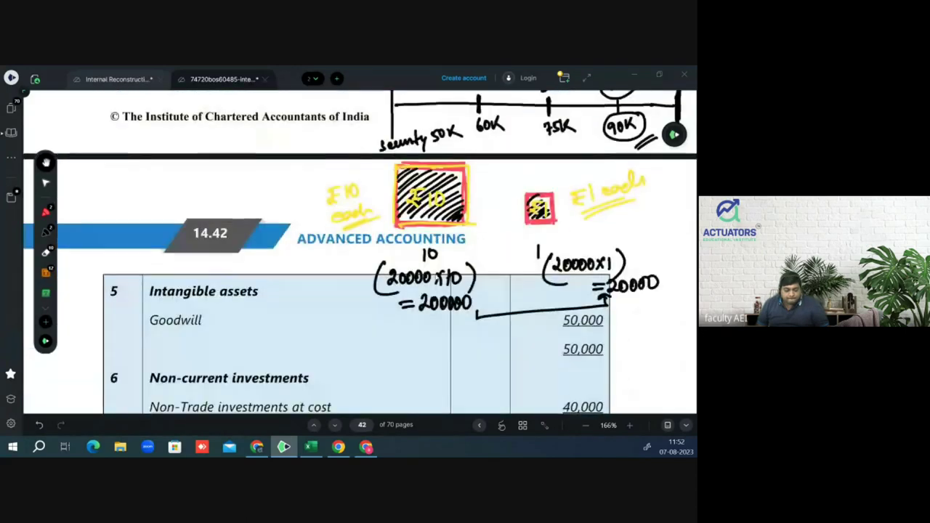
{"action": "scroll", "coordinate": [435, 274], "scroll_direction": "down", "scroll_amount": 8}
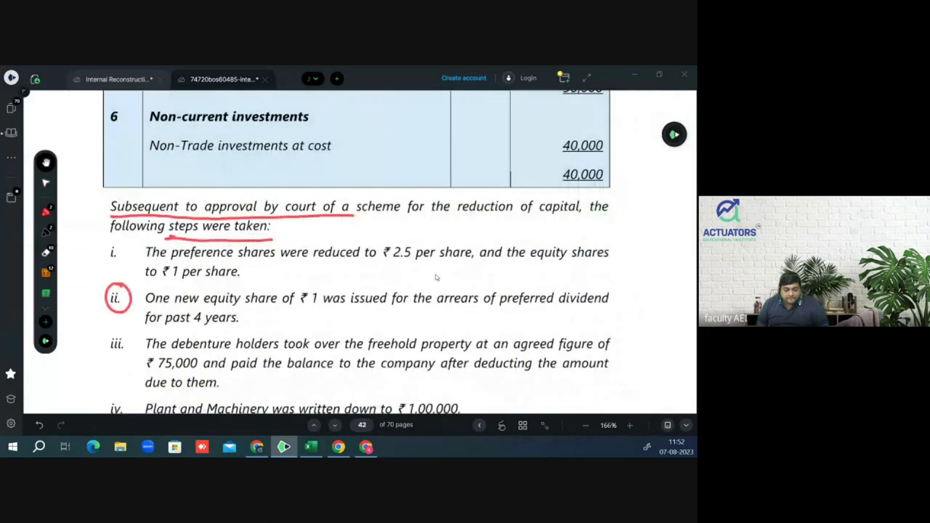
{"action": "scroll", "coordinate": [436, 277], "scroll_direction": "down", "scroll_amount": 2}
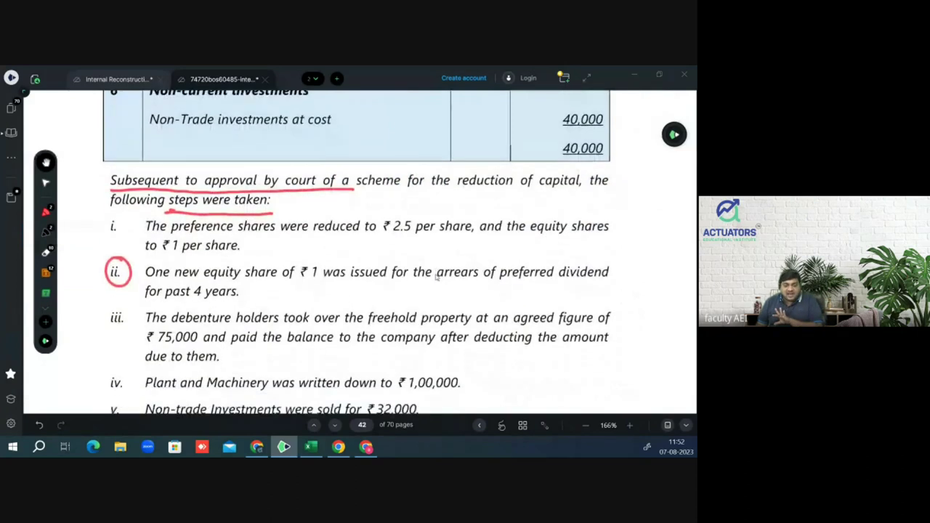
{"action": "scroll", "coordinate": [435, 277], "scroll_direction": "down", "scroll_amount": 1}
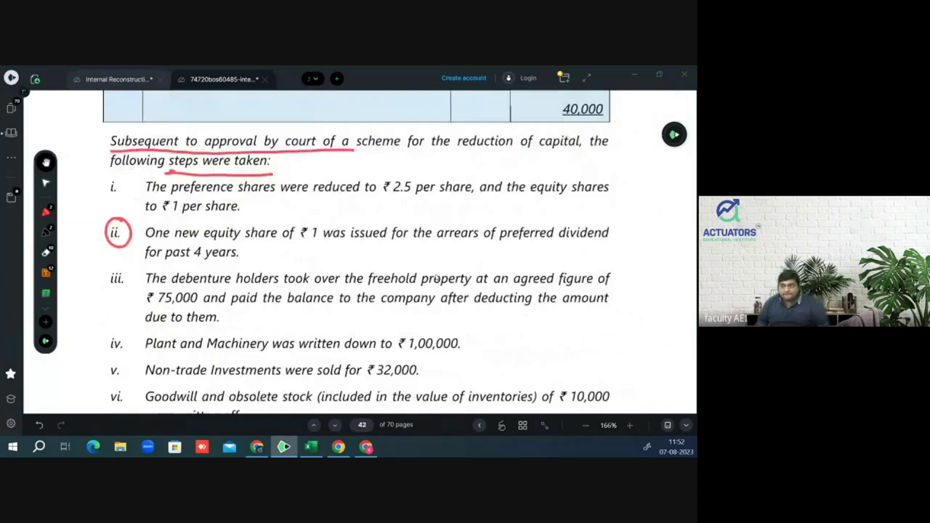
{"action": "scroll", "coordinate": [435, 278], "scroll_direction": "down", "scroll_amount": 1}
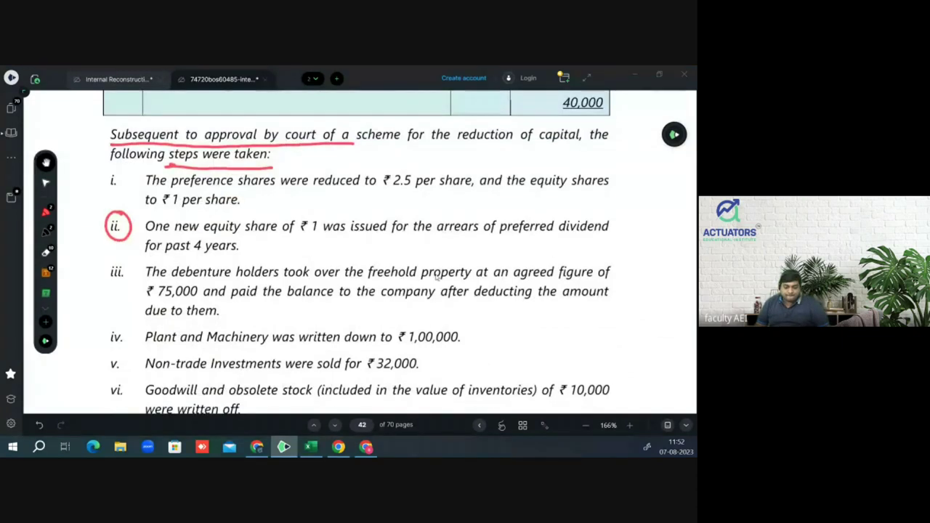
{"action": "scroll", "coordinate": [436, 277], "scroll_direction": "down", "scroll_amount": 1}
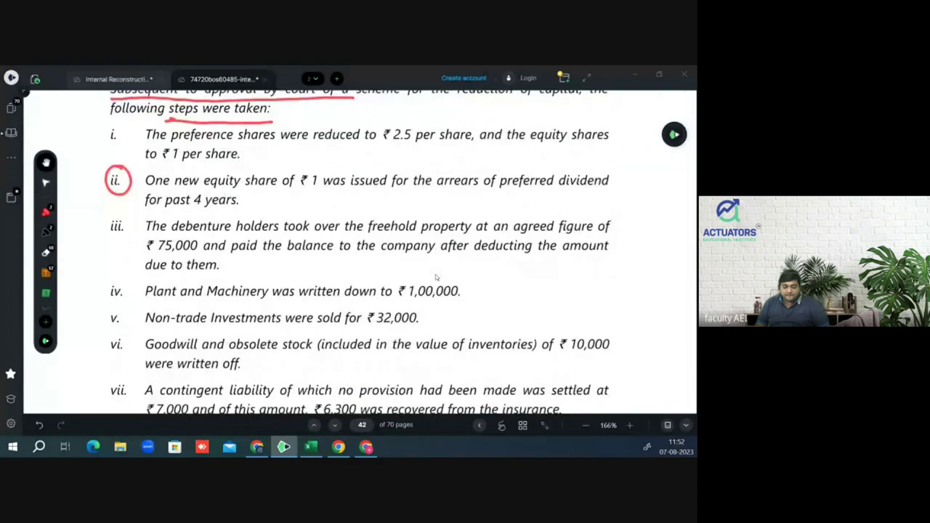
{"action": "scroll", "coordinate": [435, 284], "scroll_direction": "down", "scroll_amount": 1}
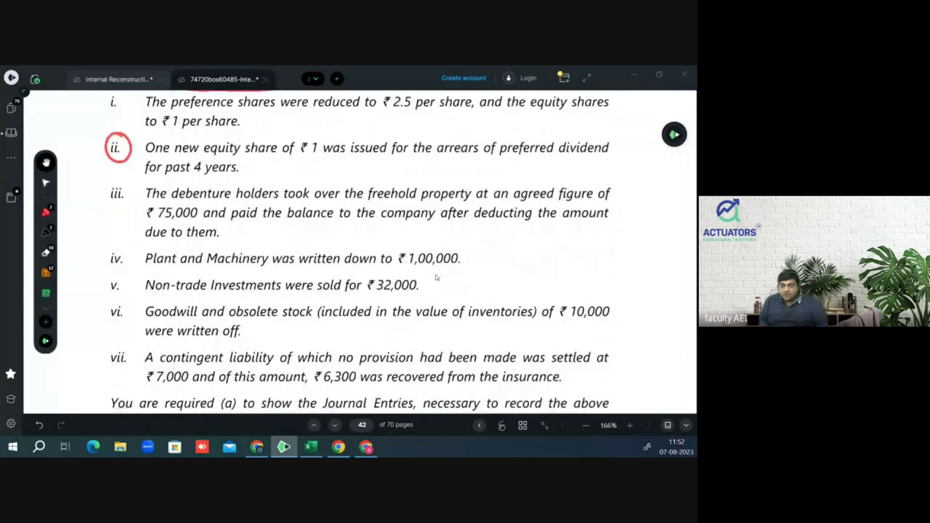
{"action": "scroll", "coordinate": [436, 277], "scroll_direction": "up", "scroll_amount": 7}
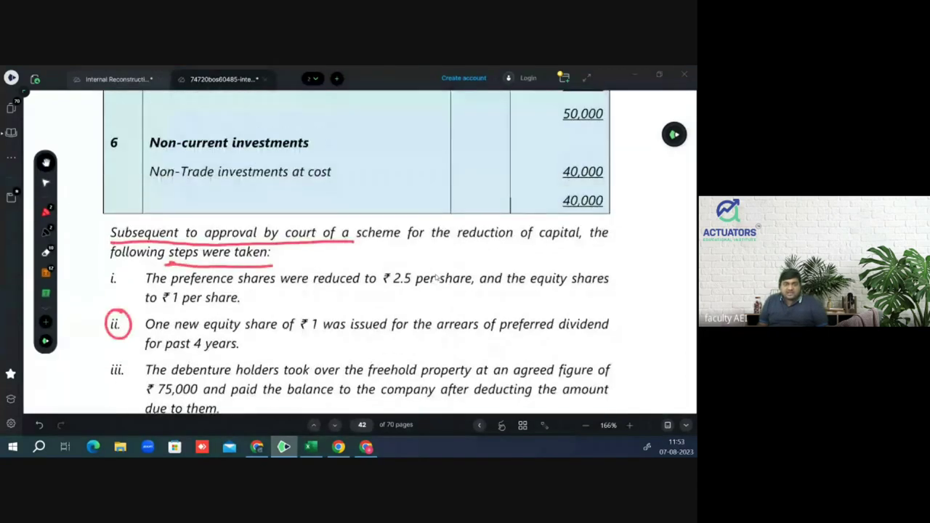
{"action": "scroll", "coordinate": [436, 274], "scroll_direction": "up", "scroll_amount": 6}
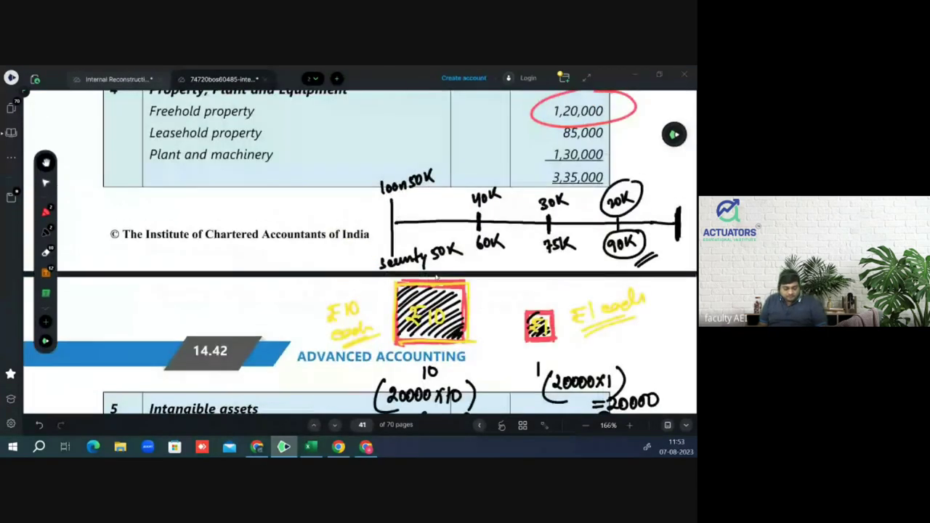
Step: Return to the Excel workbook and complete the bank overdraft working in A482 as (-90000+32000+20000-700)
{"action": "key", "text": "alt+Tab"}
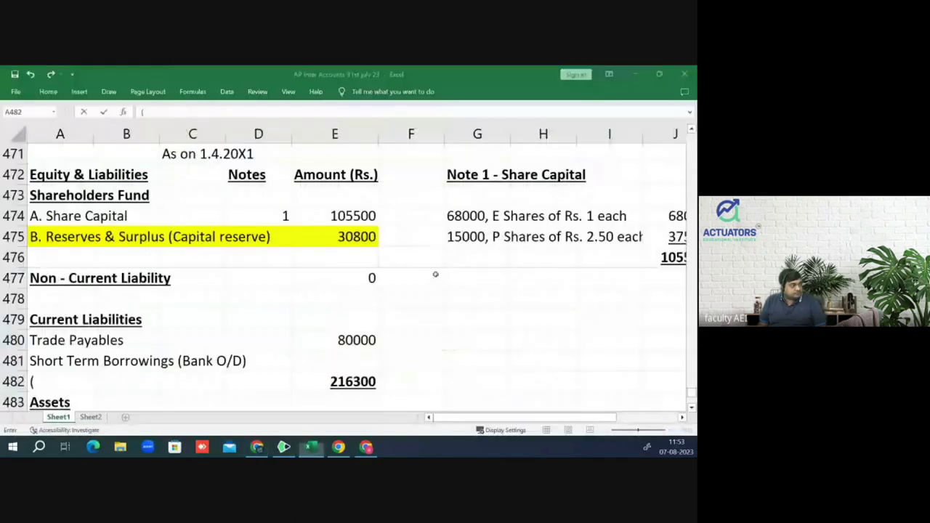
{"action": "type", "text": "-90000"}
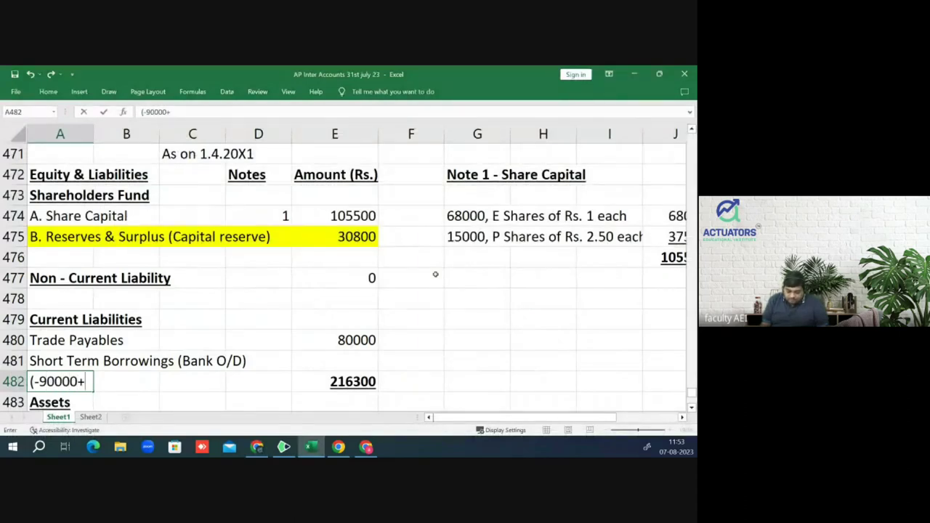
{"action": "type", "text": "+32000+"}
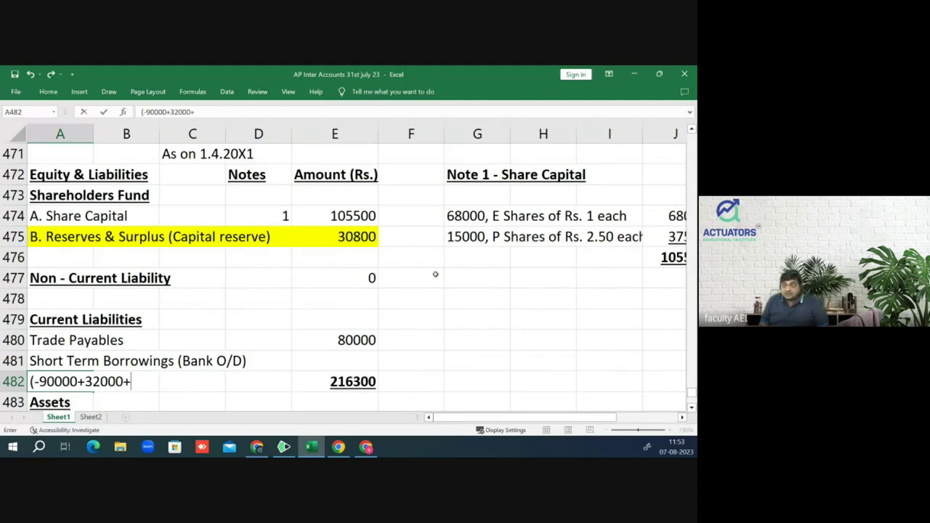
{"action": "type", "text": "20000"}
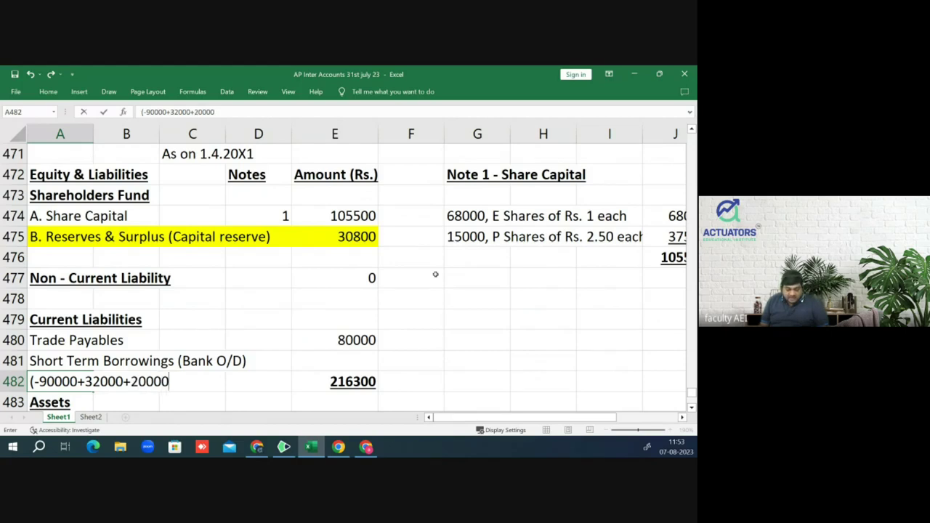
{"action": "type", "text": "-700)"}
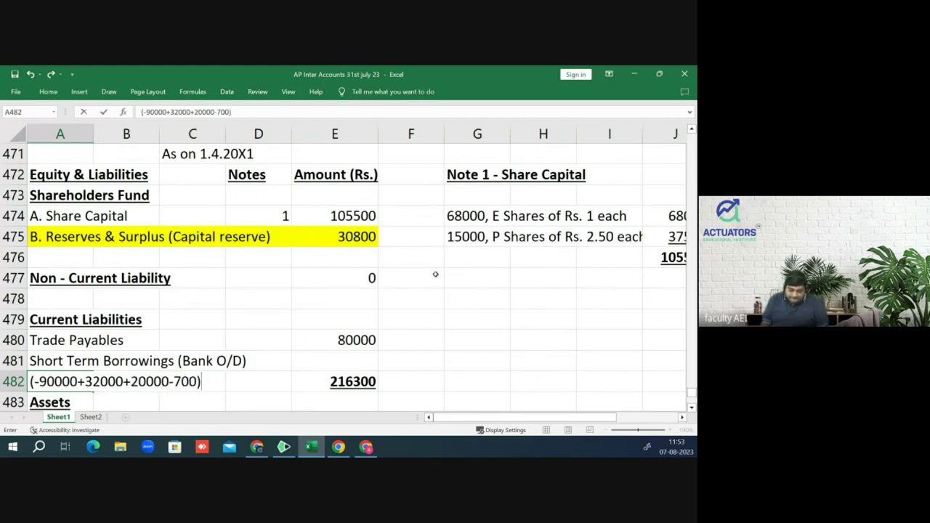
{"action": "key", "text": "Return"}
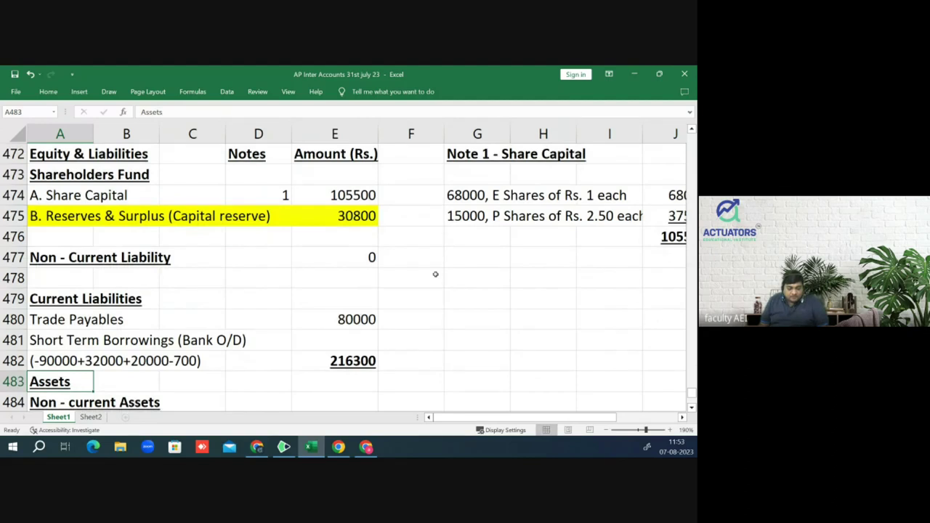
Step: Enter 51300 as the Short Term Borrowings amount in E481
{"action": "key", "text": "Up"}
{"action": "key", "text": "Up"}
{"action": "key", "text": "Right"}
{"action": "key", "text": "Right"}
{"action": "key", "text": "Right"}
{"action": "key", "text": "Right"}
{"action": "type", "text": "513"}
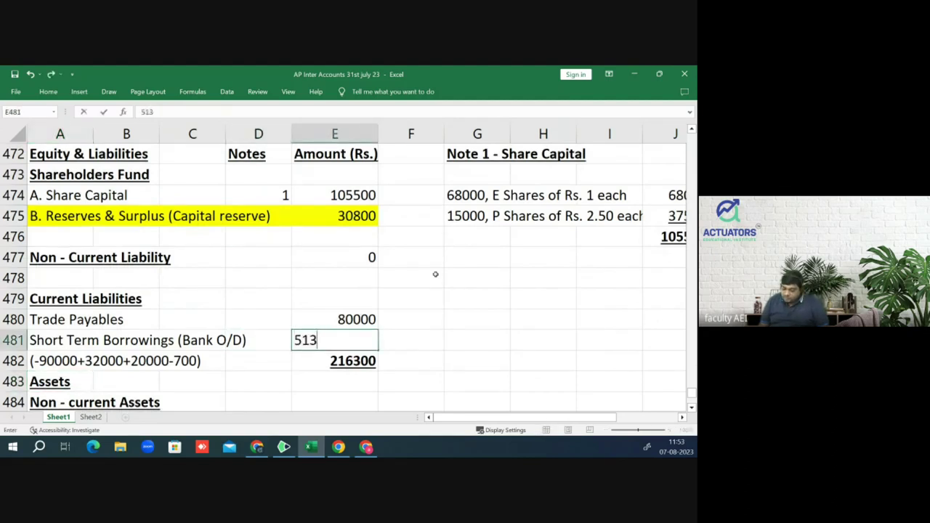
{"action": "type", "text": "00"}
{"action": "key", "text": "Return"}
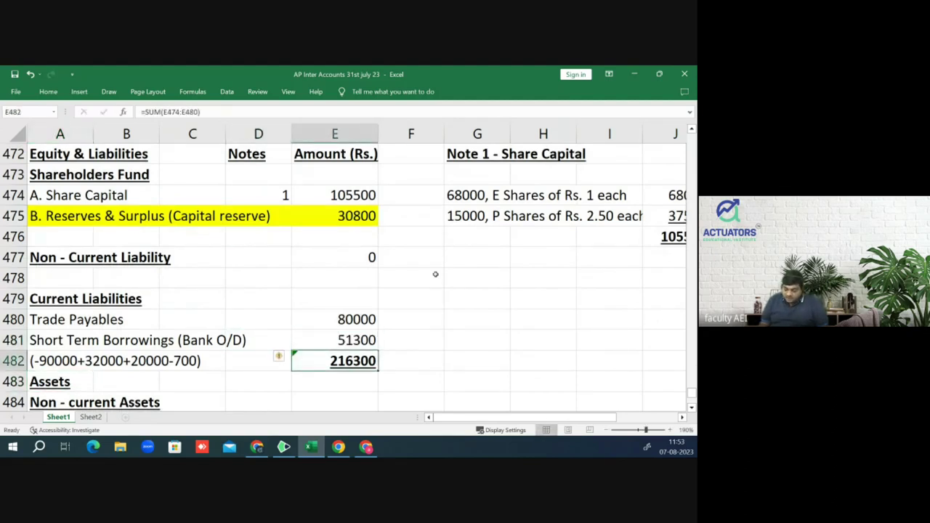
Step: Replace the Equity & Liabilities total in E482 with a SUM formula covering E474:E481
{"action": "type", "text": "=sum9"}
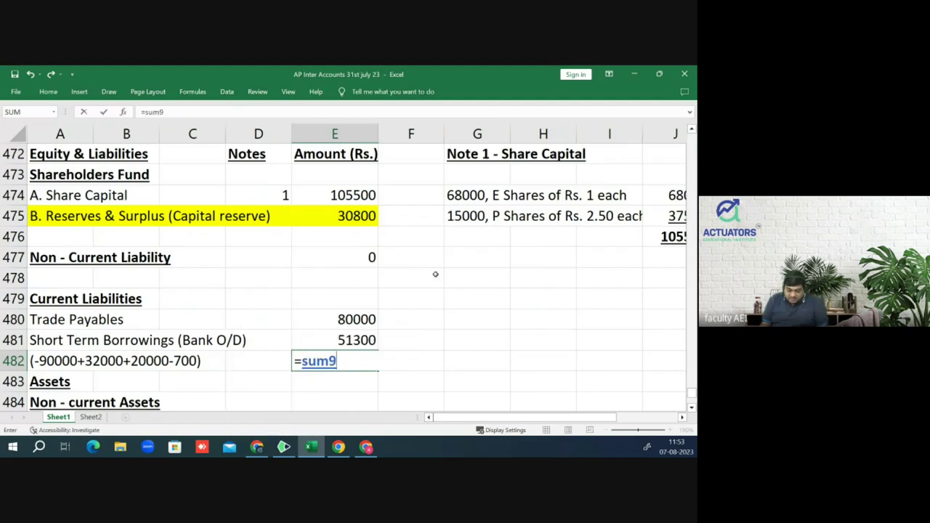
{"action": "key", "text": "BackSpace"}
{"action": "type", "text": "("}
{"action": "key", "text": "Up"}
{"action": "key", "text": "Up"}
{"action": "key", "text": "Up"}
{"action": "key", "text": "Up"}
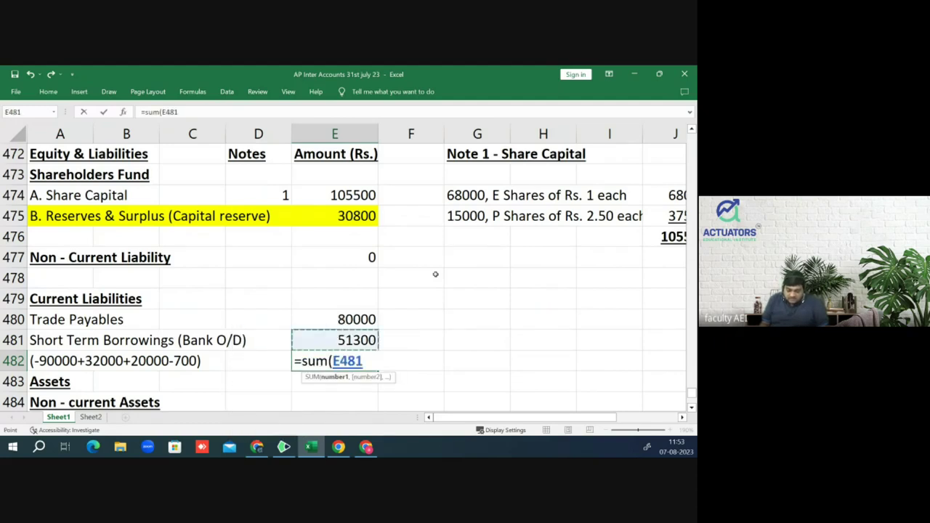
{"action": "key", "text": "Up"}
{"action": "key", "text": "Up"}
{"action": "key", "text": "Up"}
{"action": "key", "text": "Up"}
{"action": "key", "text": "shift+Down"}
{"action": "key", "text": "shift+Down"}
{"action": "key", "text": "shift+Down"}
{"action": "key", "text": "shift+Down"}
{"action": "key", "text": "shift+Down"}
{"action": "key", "text": "shift+Down"}
{"action": "key", "text": "shift+Down"}
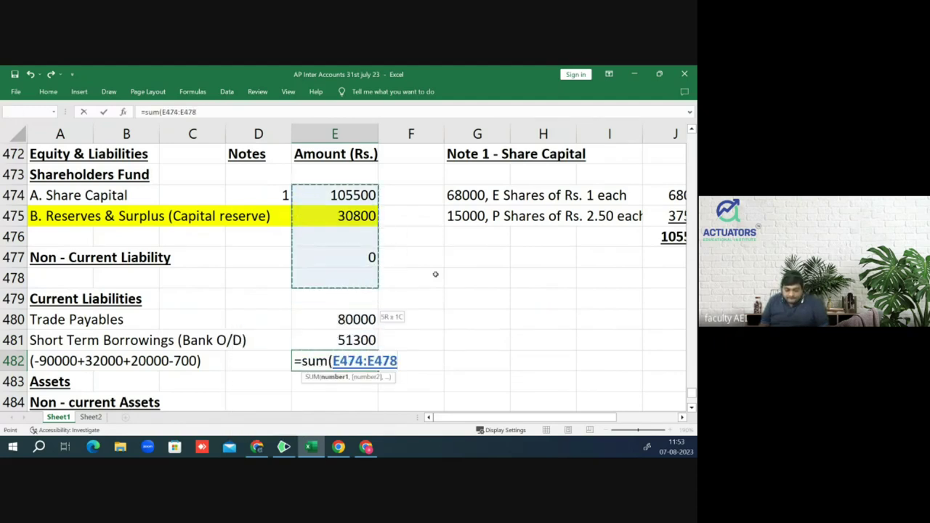
{"action": "type", "text": ")"}
{"action": "key", "text": "Return"}
Step: Underline the Short Term Borrowings amount in E481
{"action": "key", "text": "Up"}
{"action": "key", "text": "Up"}
{"action": "key", "text": "Down"}
{"action": "key", "text": "Left"}
{"action": "key", "text": "Left"}
{"action": "key", "text": "Left"}
{"action": "key", "text": "Left"}
{"action": "key", "text": "Up"}
{"action": "key", "text": "Up"}
{"action": "key", "text": "Up"}
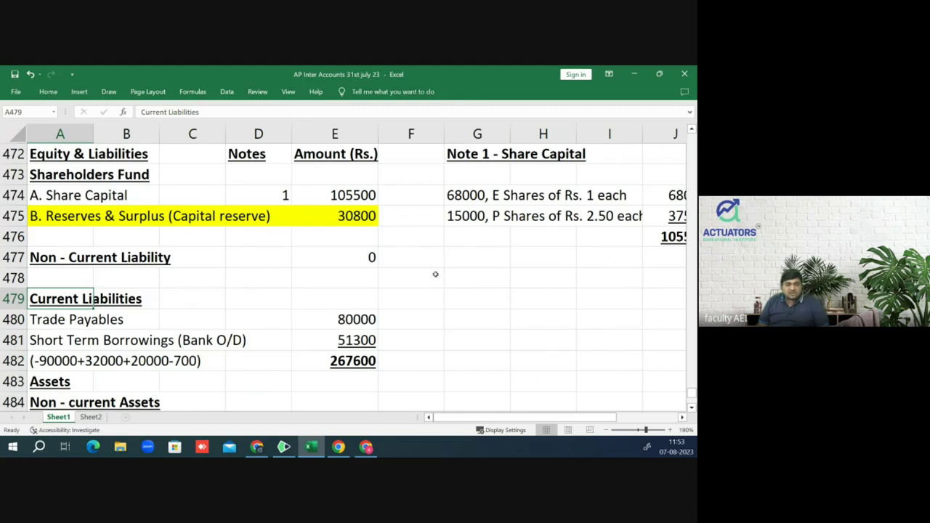
Step: Set the Short Term Borrowings amount in E481 to 38700
{"action": "key", "text": "Down"}
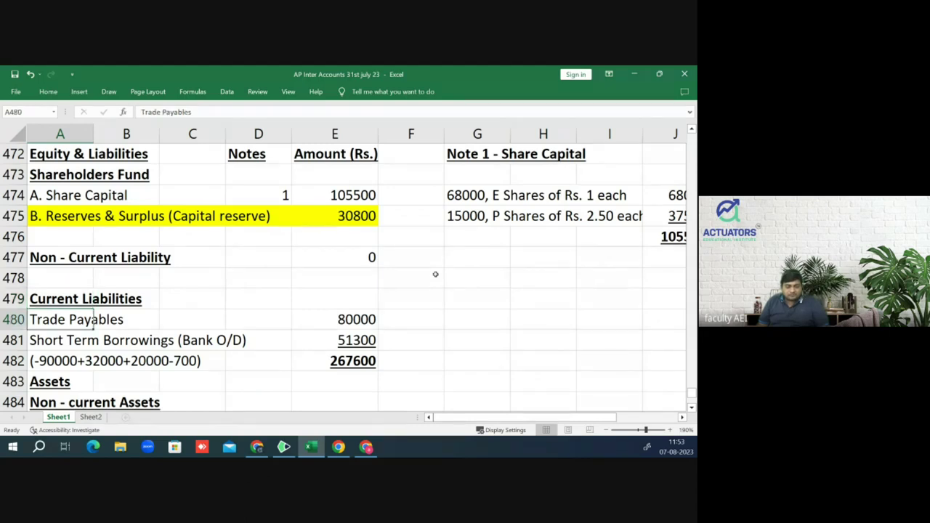
{"action": "key", "text": "Down"}
{"action": "key", "text": "Right"}
{"action": "key", "text": "Right"}
{"action": "key", "text": "Right"}
{"action": "key", "text": "Right"}
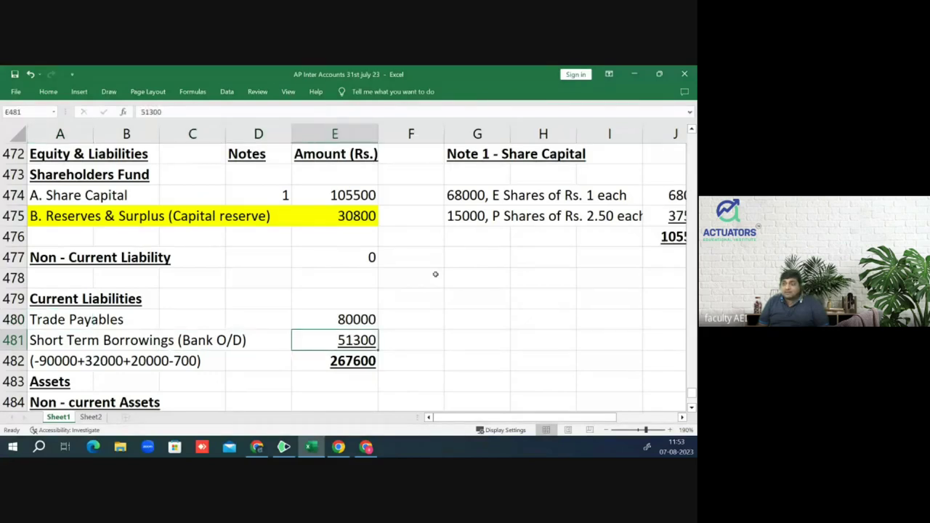
{"action": "type", "text": "38700"}
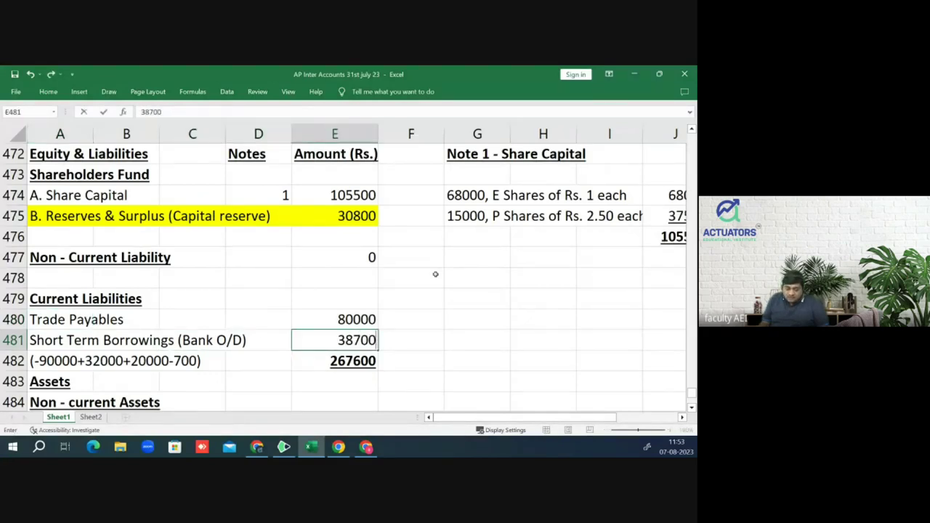
{"action": "key", "text": "Return"}
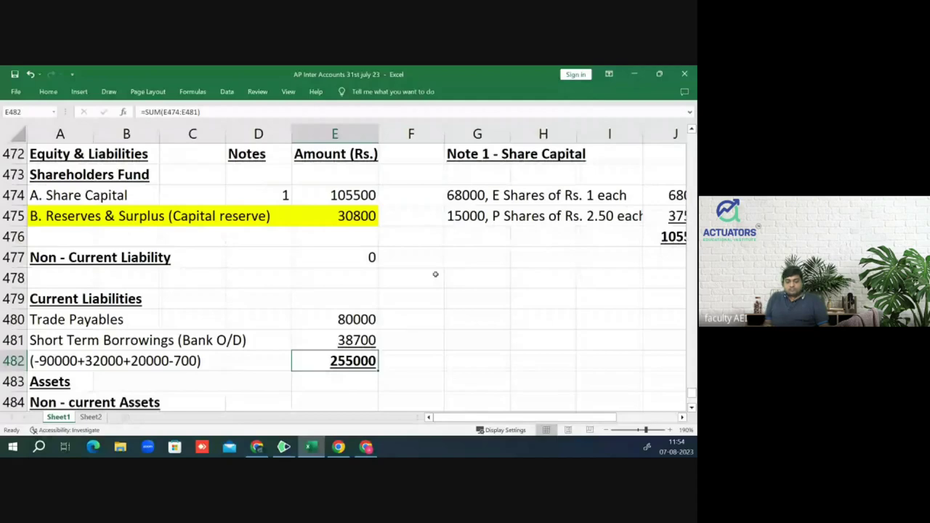
Step: Clear the Furniture text and the PPE and Investments amounts in B485:E486
{"action": "key", "text": "Down"}
{"action": "key", "text": "Down"}
{"action": "key", "text": "Down"}
{"action": "key", "text": "Down"}
{"action": "key", "text": "Down"}
{"action": "key", "text": "Up"}
{"action": "key", "text": "Up"}
{"action": "key", "text": "Left"}
{"action": "key", "text": "Left"}
{"action": "key", "text": "Left"}
{"action": "key", "text": "shift+Right"}
{"action": "key", "text": "shift+Right"}
{"action": "key", "text": "shift+Right"}
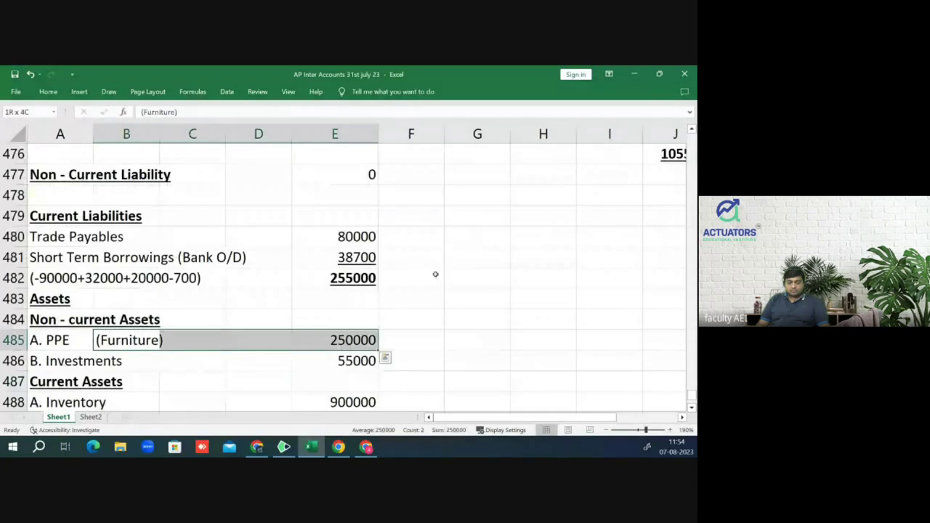
{"action": "key", "text": "shift+Down"}
{"action": "key", "text": "Delete"}
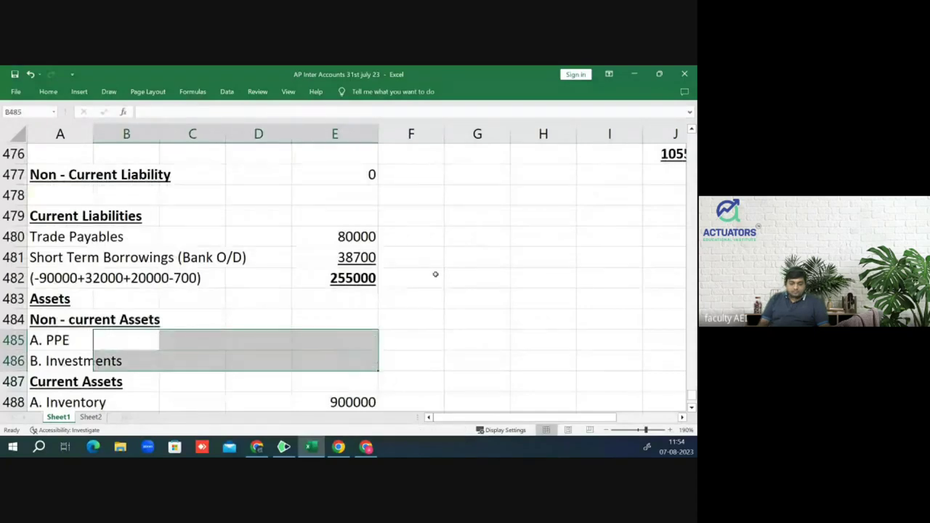
Step: Delete the "B. Investments" label from A486 under Non-current Assets
{"action": "key", "text": "Down"}
{"action": "key", "text": "Down"}
{"action": "key", "text": "Left"}
{"action": "key", "text": "Up"}
{"action": "key", "text": "Delete"}
Step: Review the Note 1 - Share Capital breakdown in columns G to J beside the balance sheet
{"action": "key", "text": "Up"}
{"action": "key", "text": "Right"}
{"action": "key", "text": "Right"}
{"action": "key", "text": "Right"}
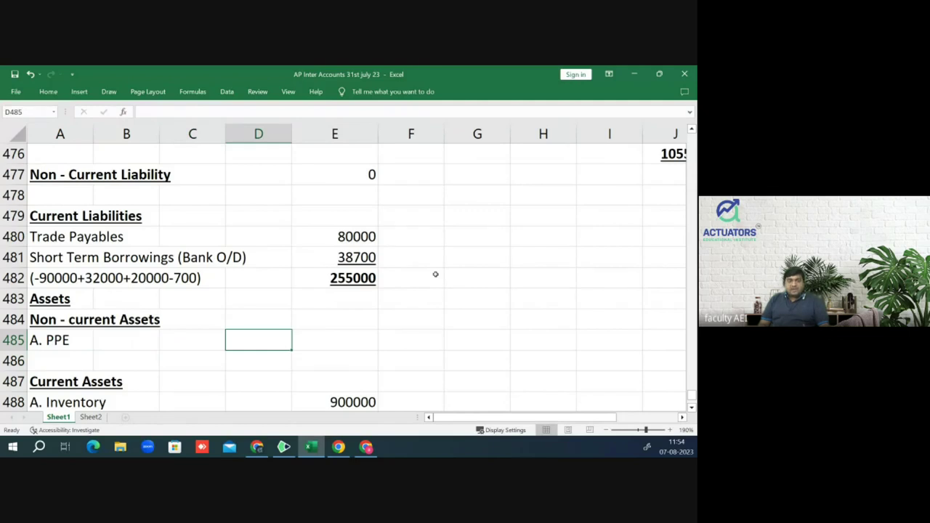
{"action": "key", "text": "Right"}
{"action": "key", "text": "Right"}
{"action": "key", "text": "Right"}
{"action": "key", "text": "Right"}
{"action": "key", "text": "Right"}
{"action": "key", "text": "Right"}
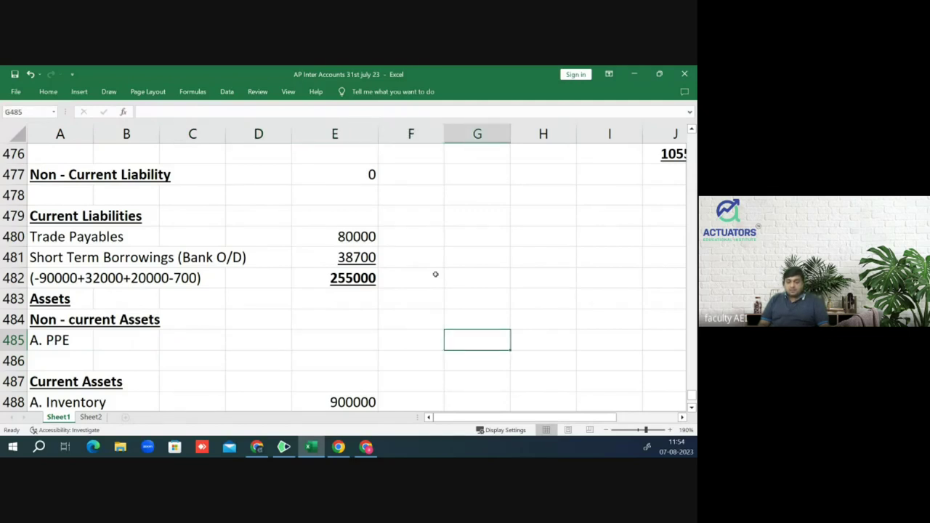
{"action": "key", "text": "Up"}
{"action": "key", "text": "Up"}
{"action": "key", "text": "Up"}
{"action": "key", "text": "Up"}
{"action": "key", "text": "Up"}
{"action": "key", "text": "Up"}
{"action": "key", "text": "Up"}
{"action": "key", "text": "Up"}
{"action": "key", "text": "Up"}
{"action": "key", "text": "Up"}
{"action": "key", "text": "Up"}
{"action": "key", "text": "Up"}
{"action": "key", "text": "Up"}
{"action": "key", "text": "Up"}
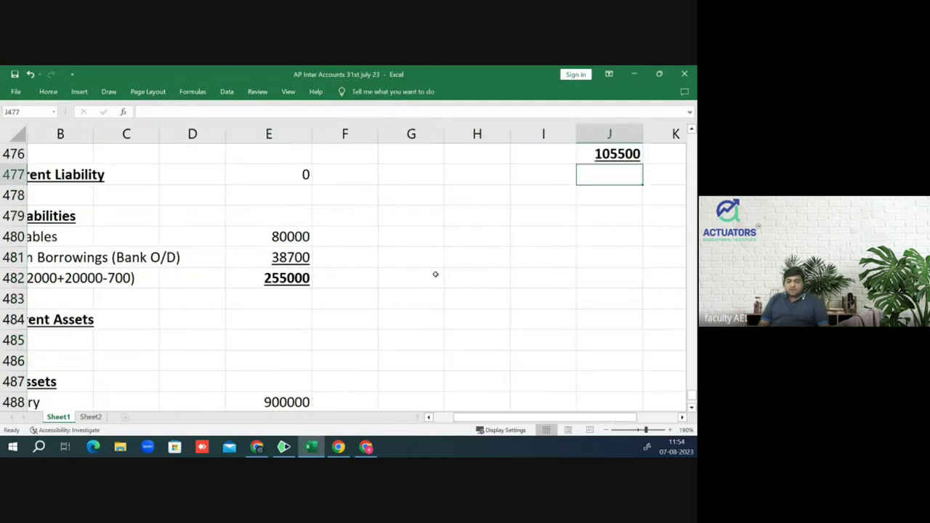
{"action": "key", "text": "Down"}
{"action": "key", "text": "Down"}
{"action": "key", "text": "Down"}
{"action": "key", "text": "Down"}
{"action": "key", "text": "Down"}
{"action": "key", "text": "Down"}
{"action": "key", "text": "Down"}
{"action": "key", "text": "Down"}
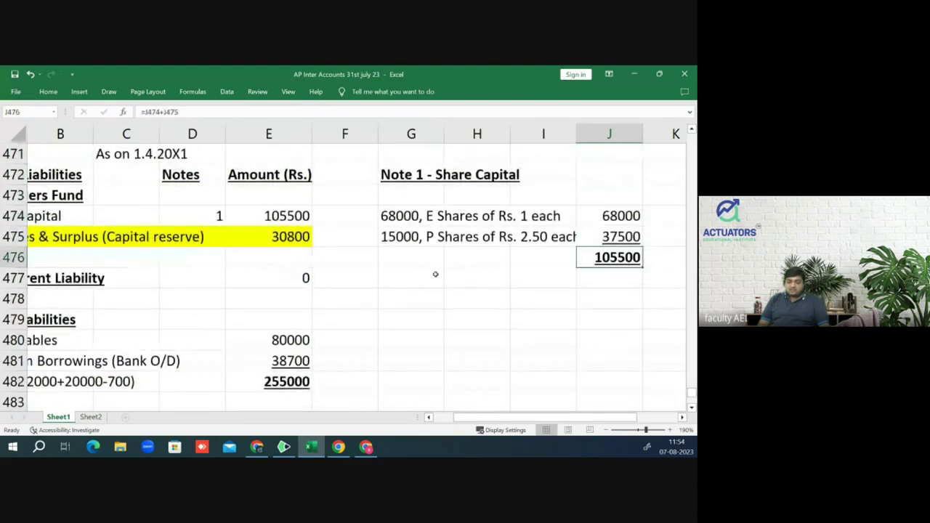
Step: Add the bold, underlined heading "Note 2 - PPE" in G478 below the Share Capital note
{"action": "key", "text": "Left"}
{"action": "key", "text": "Left"}
{"action": "key", "text": "Left"}
{"action": "key", "text": "Up"}
{"action": "type", "text": "N"}
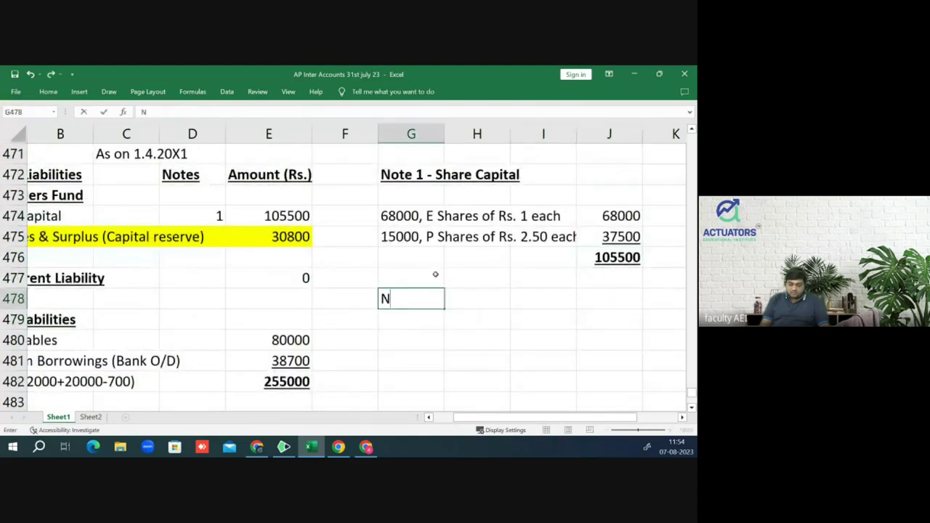
{"action": "type", "text": "ote 2 "}
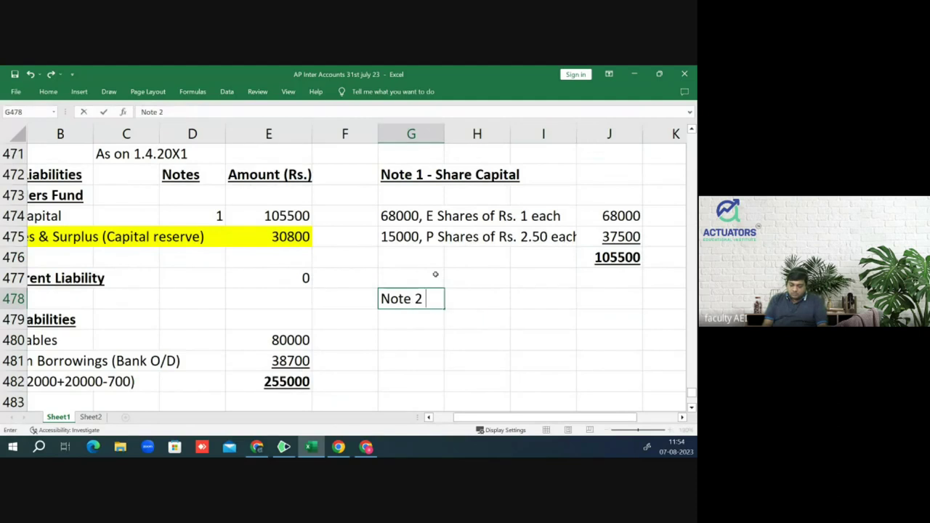
{"action": "type", "text": "- PPE"}
{"action": "key", "text": "Return"}
{"action": "key", "text": "Up"}
{"action": "key", "text": "ctrl+b"}
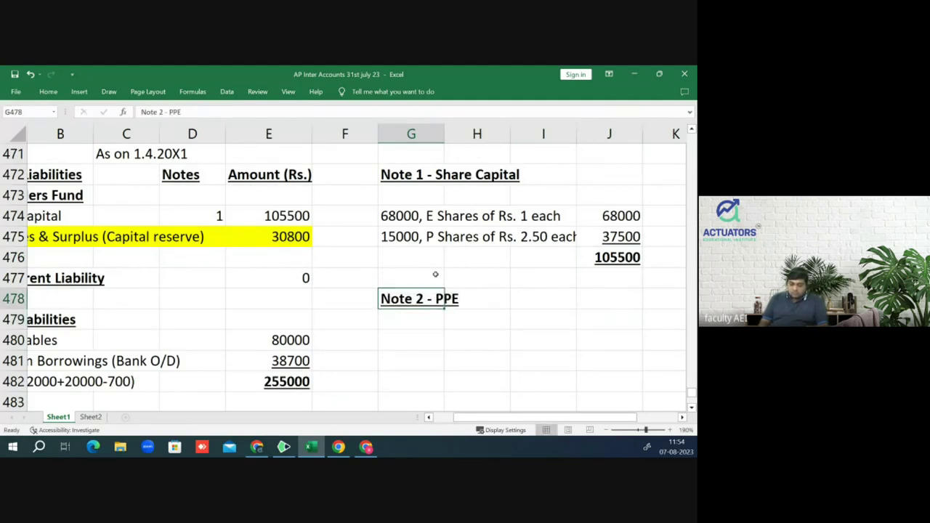
Step: Enter Plant with an amount of 100000 in row 480 of the PPE note
{"action": "key", "text": "Down"}
{"action": "key", "text": "Down"}
{"action": "type", "text": "Plant"}
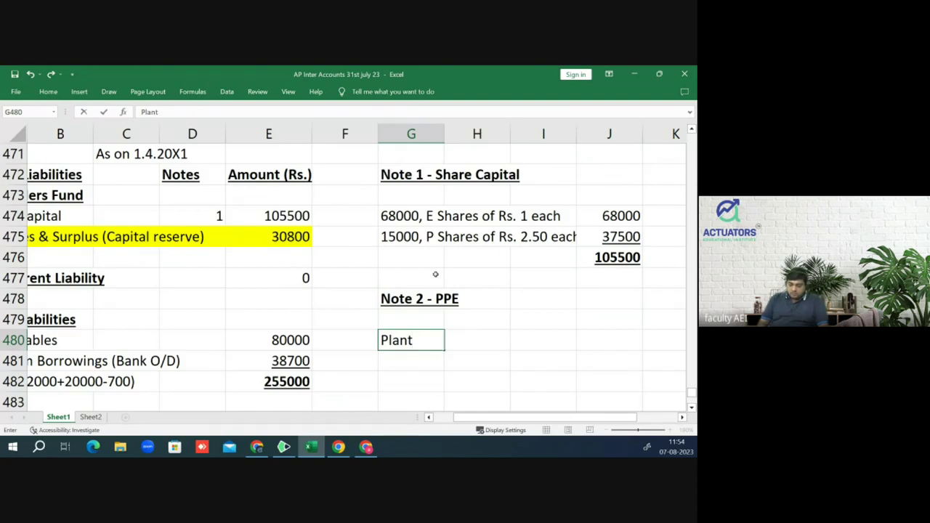
{"action": "key", "text": "Right"}
{"action": "key", "text": "Right"}
{"action": "key", "text": "Right"}
{"action": "type", "text": "10000"}
{"action": "key", "text": "Return"}
{"action": "key", "text": "Up"}
{"action": "type", "text": "100000"}
{"action": "key", "text": "Return"}
{"action": "key", "text": "Left"}
{"action": "key", "text": "Left"}
{"action": "key", "text": "Left"}
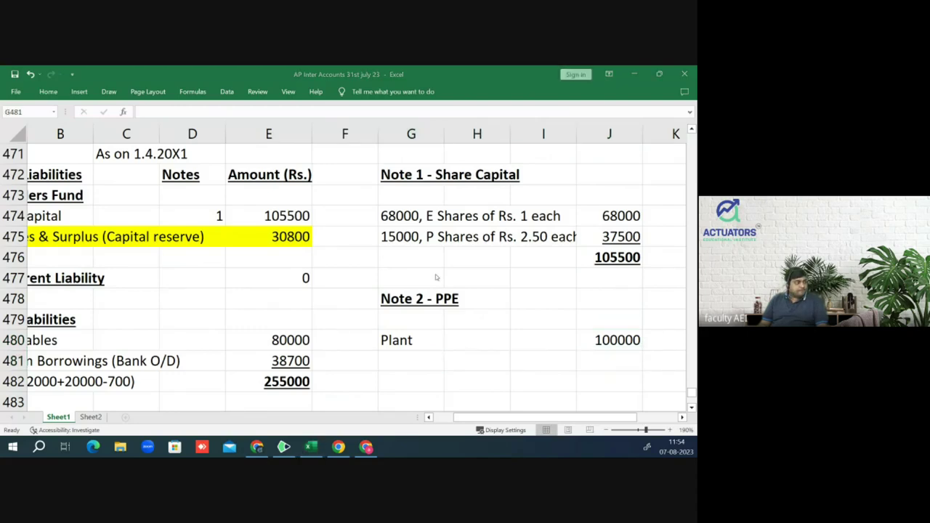
Step: Check the property items in the textbook PDF and enter Leasehold Property with 85000 in row 481 of the PPE note
{"action": "key", "text": "alt+Tab"}
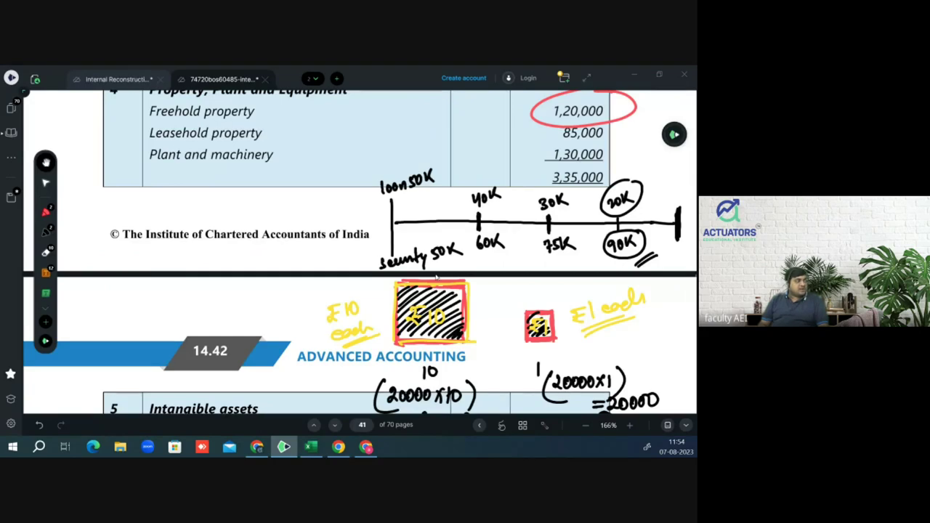
{"action": "key", "text": "alt+Tab"}
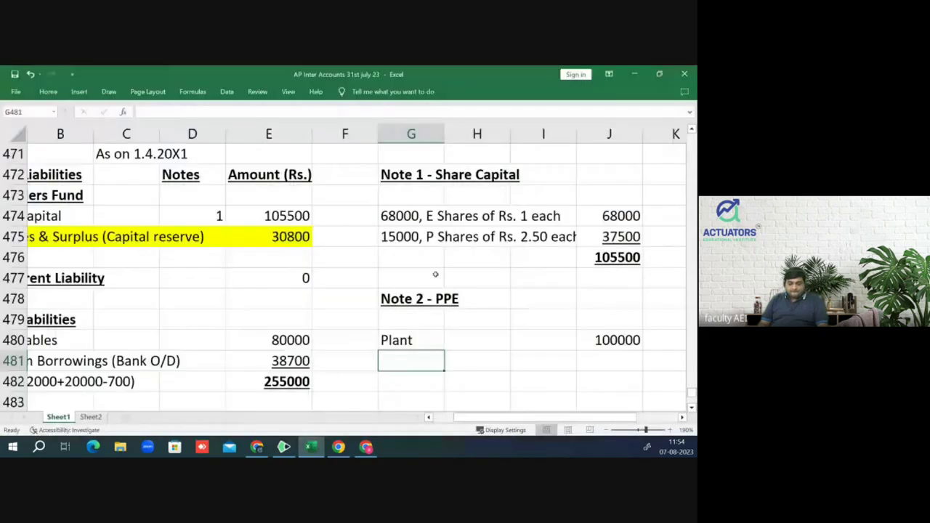
{"action": "type", "text": "Lease Ho"}
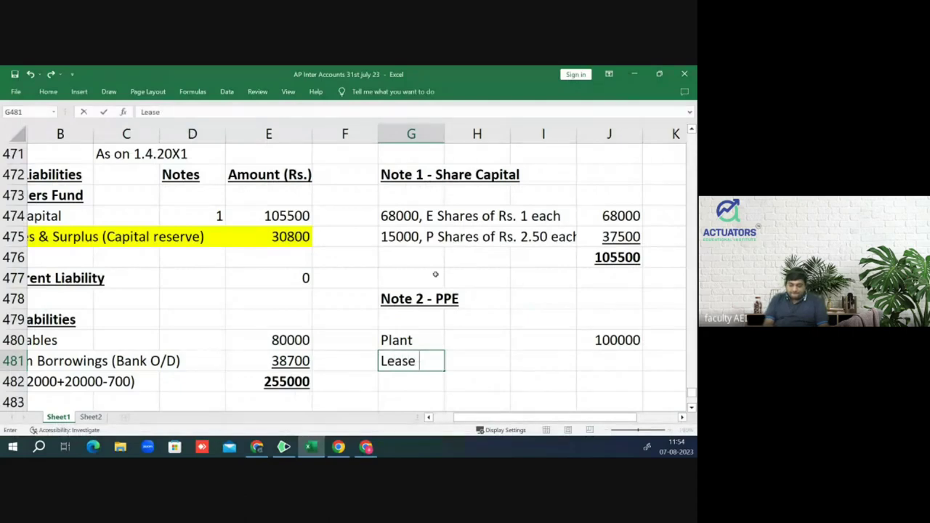
{"action": "key", "text": "BackSpace"}
{"action": "key", "text": "BackSpace"}
{"action": "key", "text": "BackSpace"}
{"action": "key", "text": "BackSpace"}
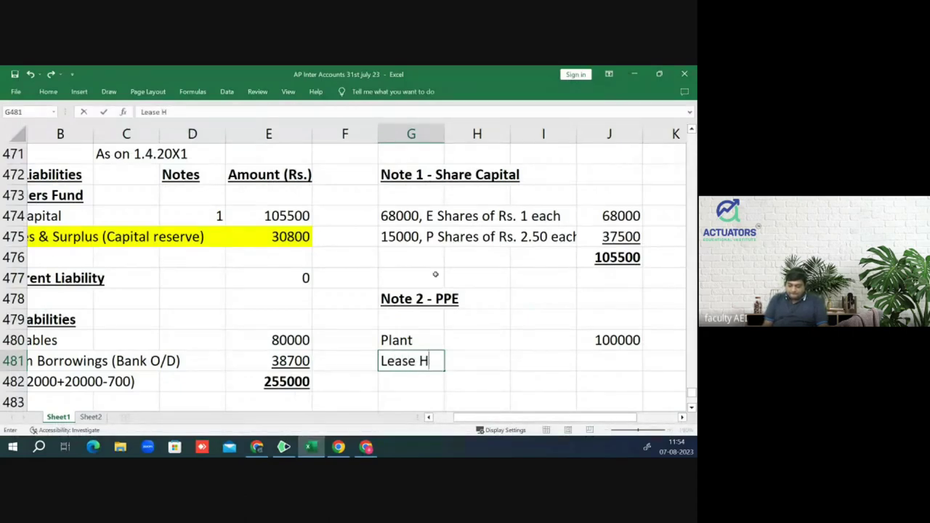
{"action": "type", "text": "hold Property"}
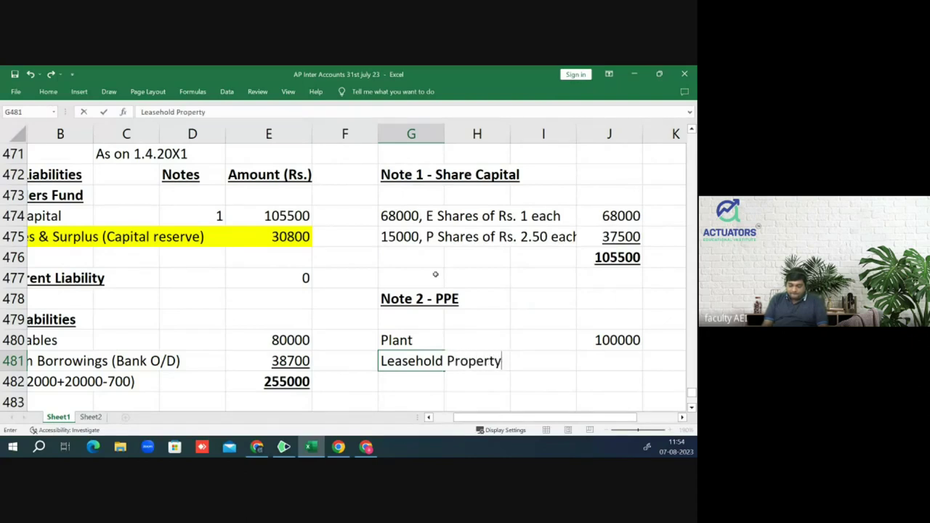
{"action": "key", "text": "Tab"}
{"action": "key", "text": "Tab"}
{"action": "key", "text": "Tab"}
{"action": "type", "text": "85000"}
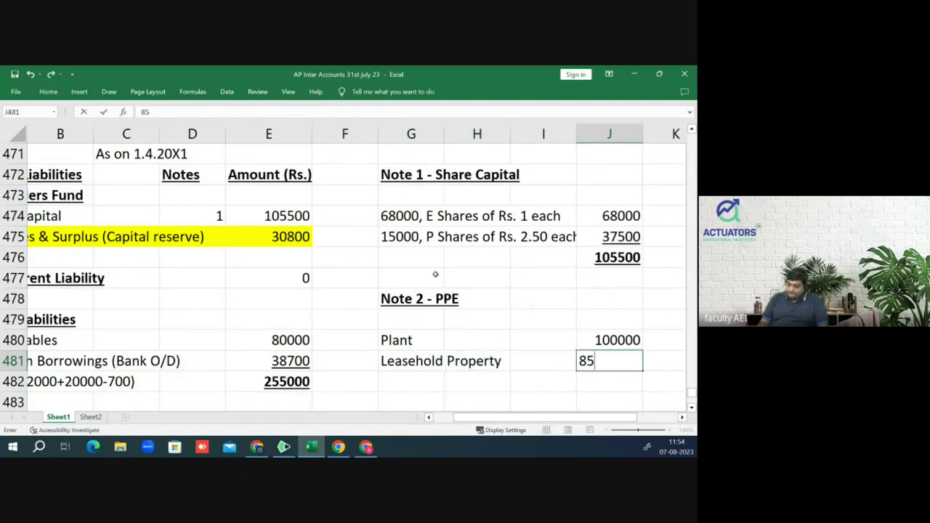
{"action": "key", "text": "Return"}
Step: Enter the PPE note's total of 185000 in J482
{"action": "key", "text": "Up"}
{"action": "key", "text": "Down"}
{"action": "type", "text": "185000"}
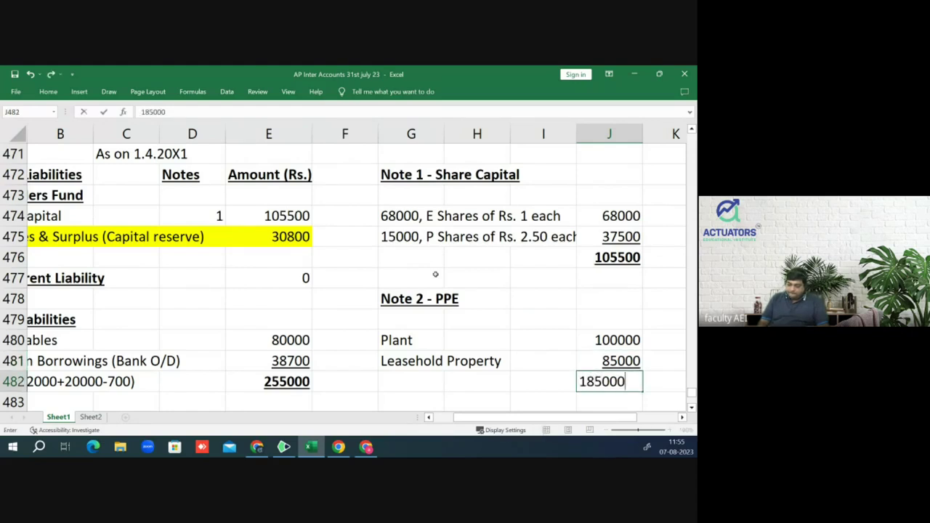
{"action": "key", "text": "Return"}
{"action": "key", "text": "Up"}
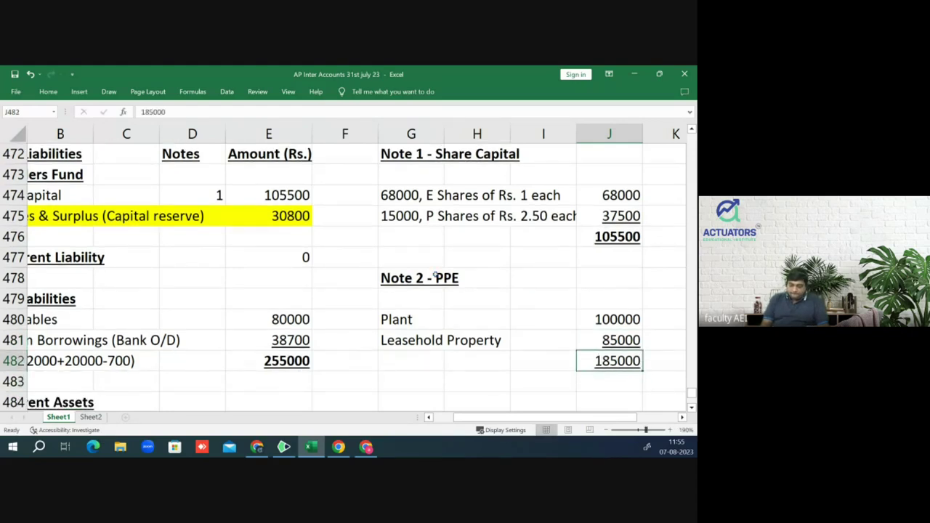
Step: Review the balance sheet's liabilities rows alongside the Share Capital and PPE notes
{"action": "key", "text": "Left"}
{"action": "key", "text": "Left"}
{"action": "key", "text": "Left"}
{"action": "key", "text": "Left"}
{"action": "key", "text": "Left"}
{"action": "key", "text": "Left"}
{"action": "key", "text": "Left"}
{"action": "key", "text": "Left"}
{"action": "key", "text": "Left"}
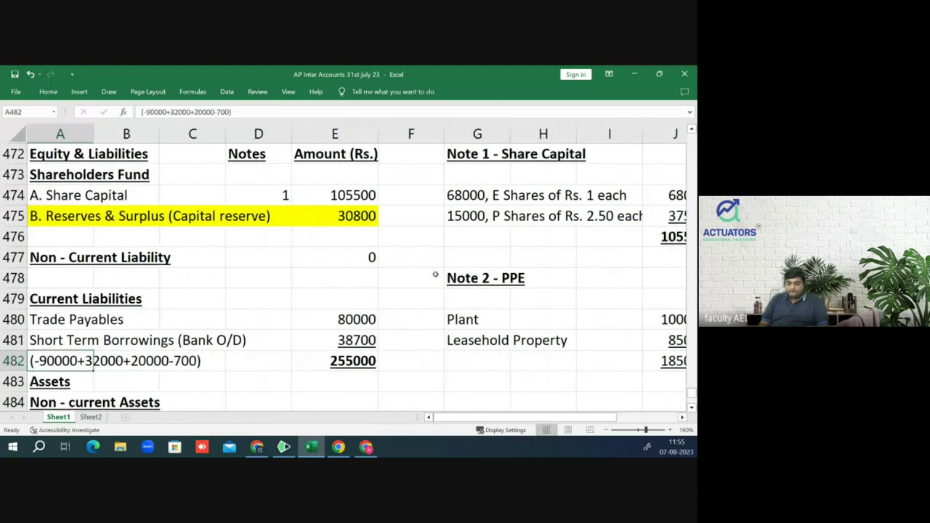
{"action": "key", "text": "Right"}
{"action": "key", "text": "Right"}
{"action": "key", "text": "Right"}
{"action": "key", "text": "Right"}
{"action": "key", "text": "Right"}
{"action": "key", "text": "Right"}
{"action": "key", "text": "Right"}
{"action": "key", "text": "Right"}
{"action": "key", "text": "Right"}
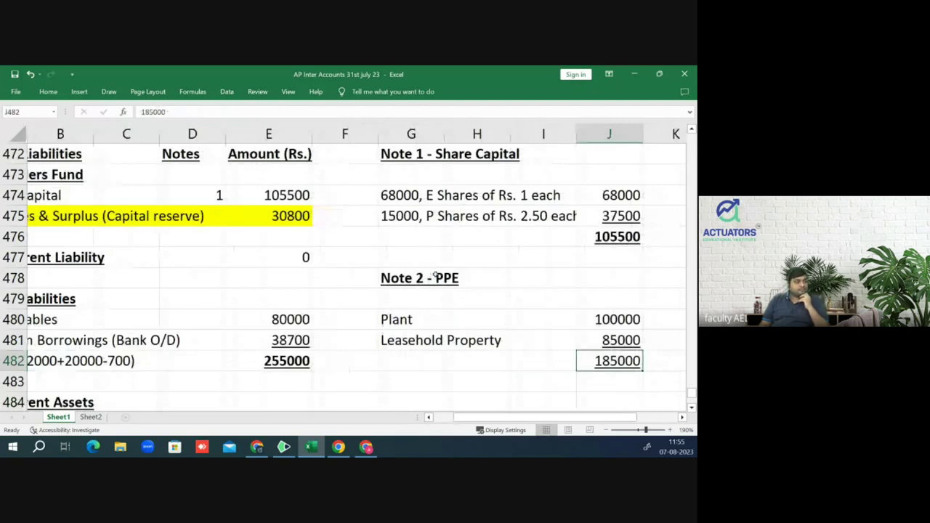
Step: Set the PPE amount under Non-current Assets in E485 to 185000
{"action": "key", "text": "ctrl+Left"}
{"action": "key", "text": "ctrl+Left"}
{"action": "key", "text": "Down"}
{"action": "key", "text": "Down"}
{"action": "key", "text": "Down"}
{"action": "key", "text": "Down"}
{"action": "key", "text": "Down"}
{"action": "key", "text": "Down"}
{"action": "key", "text": "Down"}
{"action": "key", "text": "Down"}
{"action": "key", "text": "Down"}
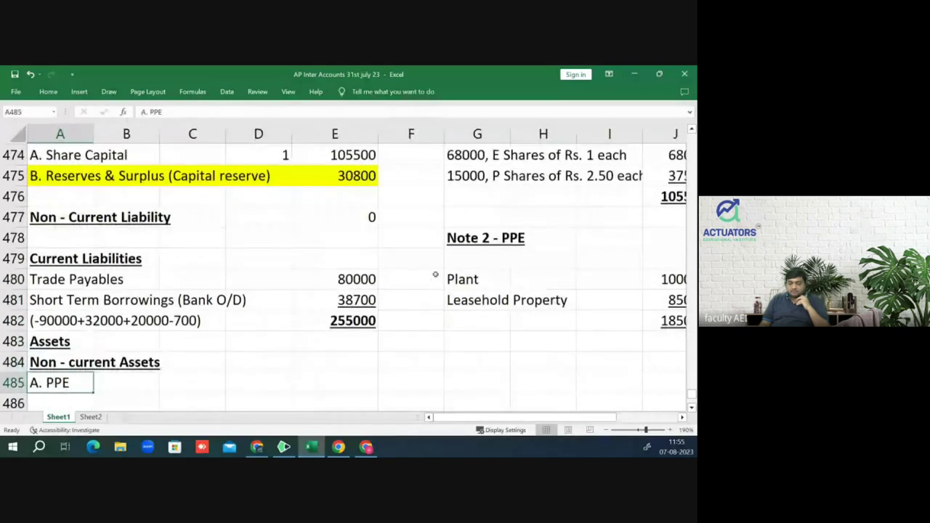
{"action": "key", "text": "Up"}
{"action": "key", "text": "Up"}
{"action": "key", "text": "Up"}
{"action": "key", "text": "Up"}
{"action": "key", "text": "Up"}
{"action": "key", "text": "Up"}
{"action": "key", "text": "Right"}
{"action": "key", "text": "Right"}
{"action": "key", "text": "Right"}
{"action": "key", "text": "Right"}
{"action": "type", "text": "185000"}
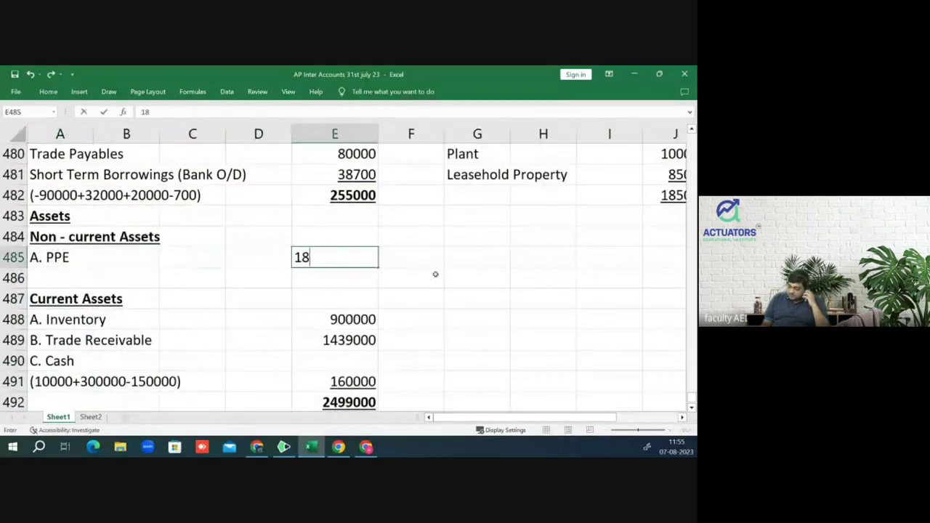
{"action": "key", "text": "Return"}
Step: Clear the old Current Assets amounts in E488:E491
{"action": "key", "text": "Down"}
{"action": "key", "text": "Down"}
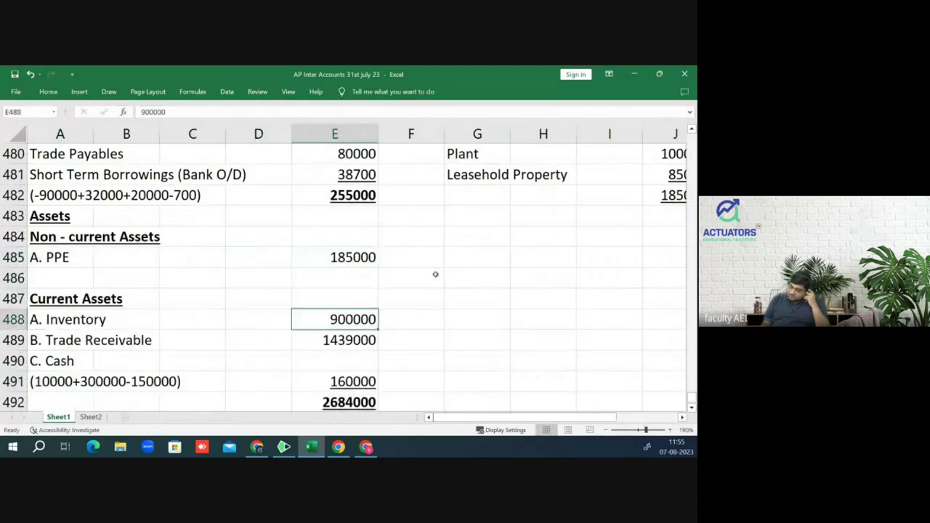
{"action": "key", "text": "shift+Down"}
{"action": "key", "text": "shift+Down"}
{"action": "key", "text": "shift+Down"}
{"action": "key", "text": "Delete"}
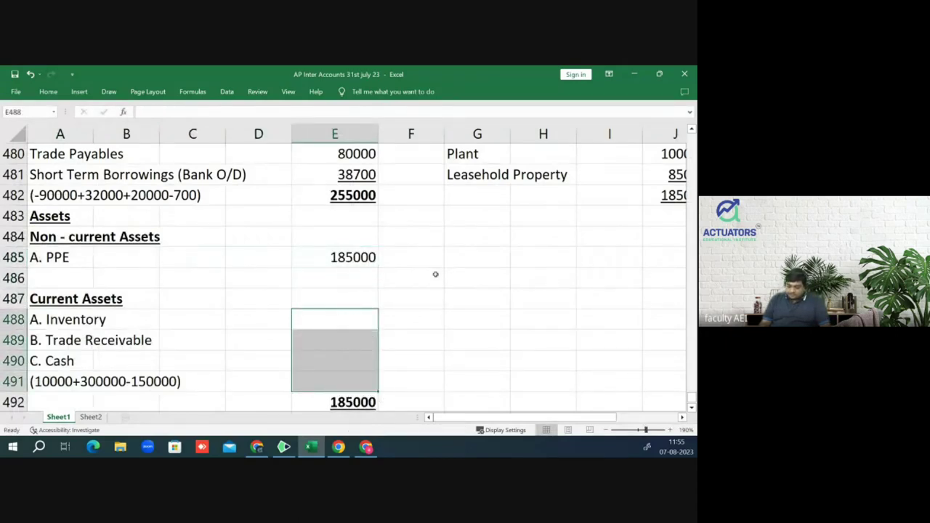
Step: Delete rows 490 and 491 holding the "C. Cash" label and its working
{"action": "key", "text": "Left"}
{"action": "key", "text": "Left"}
{"action": "key", "text": "Left"}
{"action": "key", "text": "Down"}
{"action": "key", "text": "Down"}
{"action": "key", "text": "Left"}
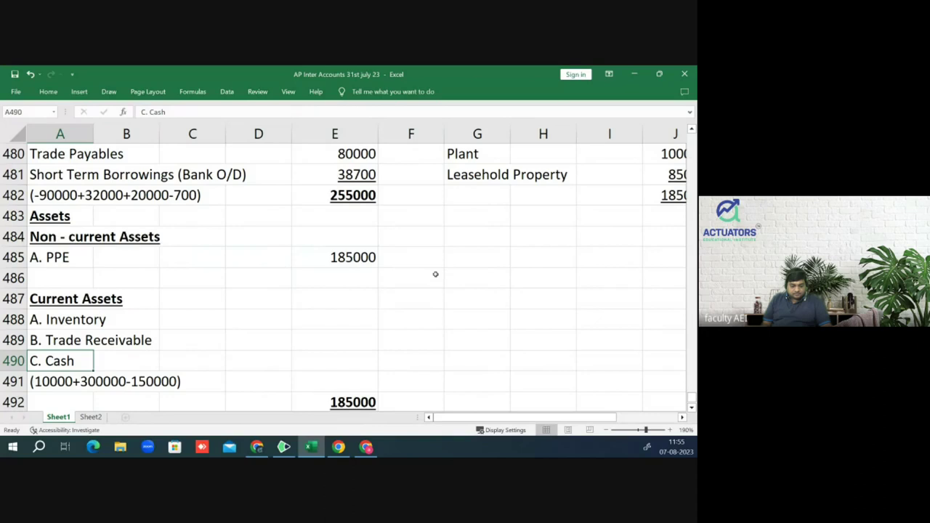
{"action": "key", "text": "shift+Down"}
{"action": "key", "text": "shift+space"}
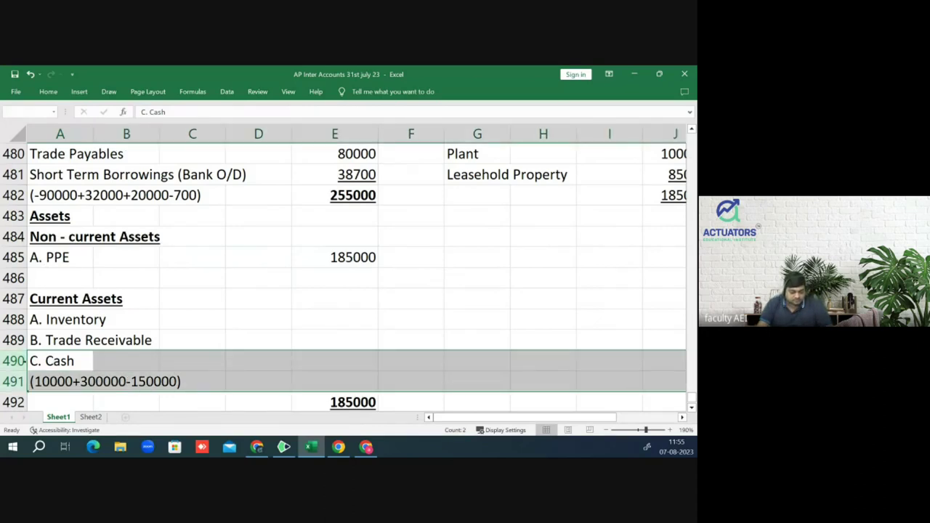
{"action": "right_click", "coordinate": [25, 360]}
{"action": "left_click", "coordinate": [58, 285]}
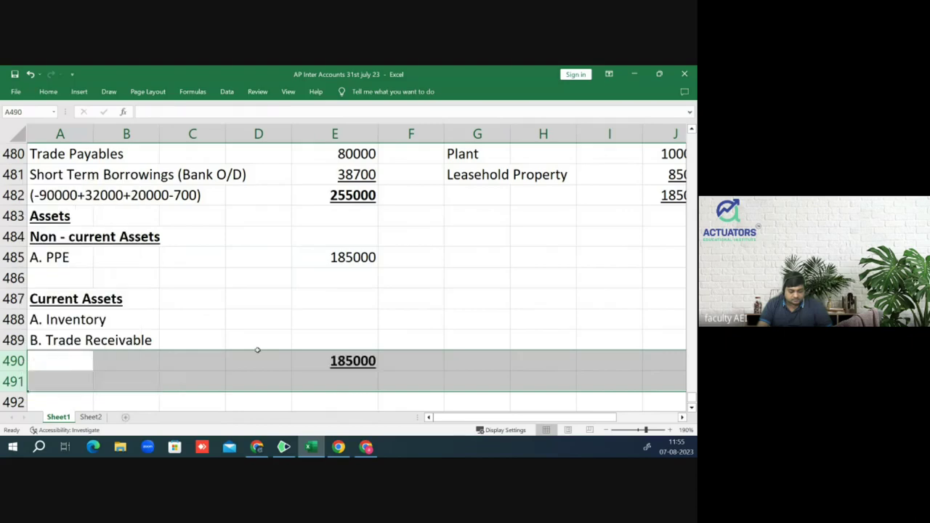
Step: Look up the current assets in the textbook balance sheet and enter 30000 for Inventory and 50000 for Trade Receivable in E488:E489
{"action": "left_click", "coordinate": [343, 347]}
{"action": "left_click", "coordinate": [349, 320]}
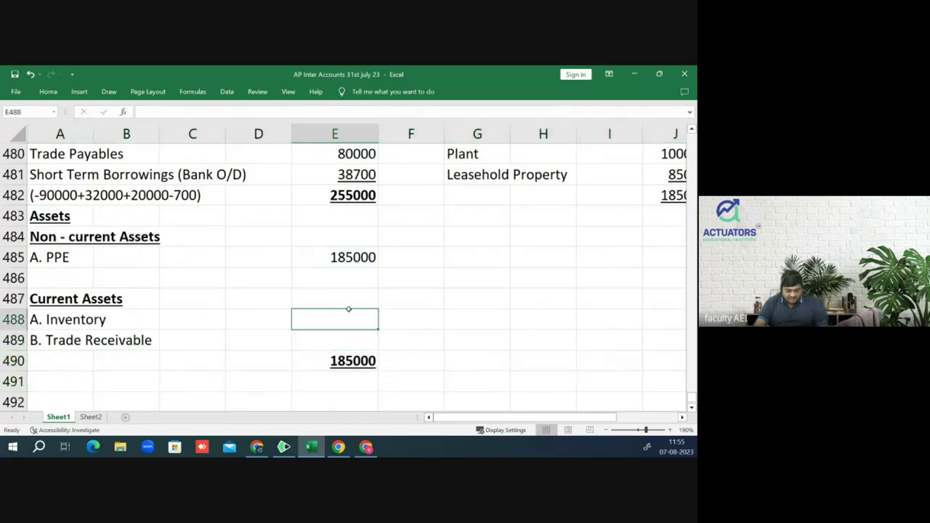
{"action": "key", "text": "alt+Tab"}
{"action": "scroll", "coordinate": [349, 312], "scroll_direction": "down", "scroll_amount": 5}
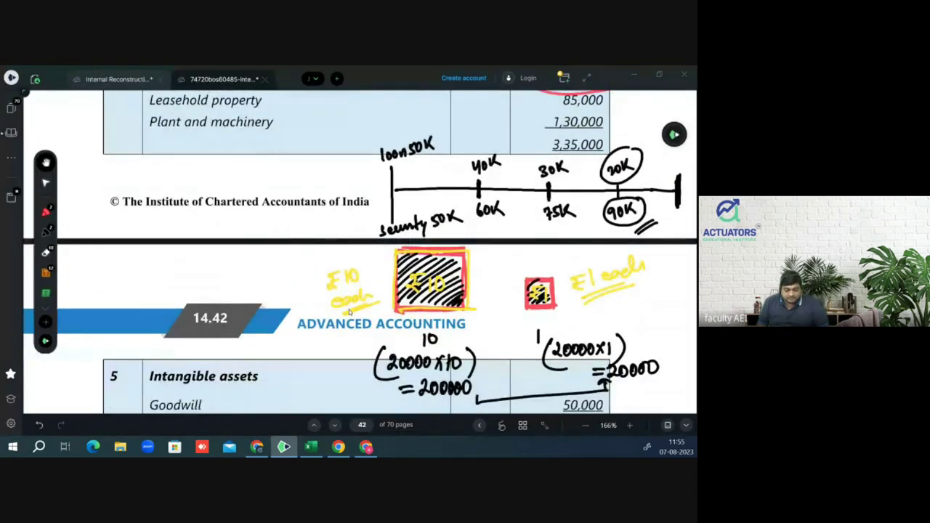
{"action": "scroll", "coordinate": [349, 312], "scroll_direction": "up", "scroll_amount": 8}
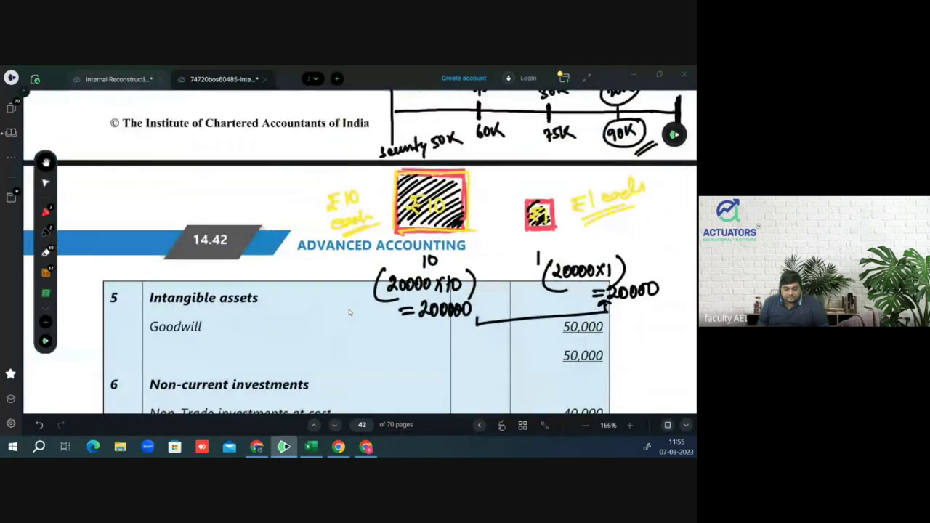
{"action": "scroll", "coordinate": [348, 309], "scroll_direction": "up", "scroll_amount": 10}
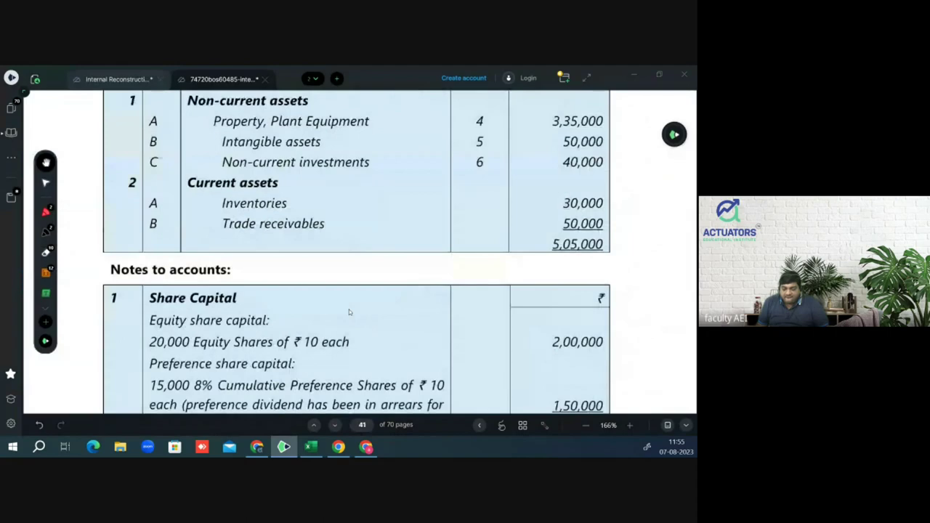
{"action": "key", "text": "alt+Tab"}
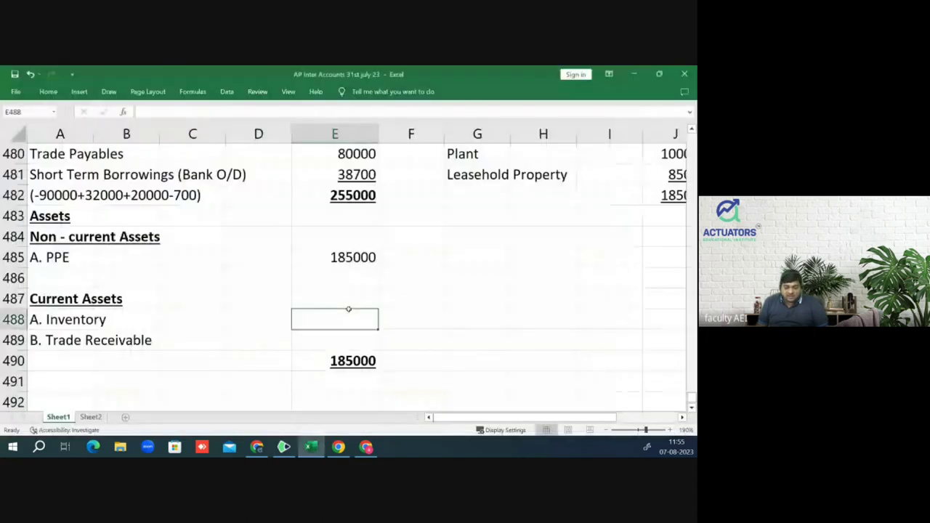
{"action": "type", "text": "3000"}
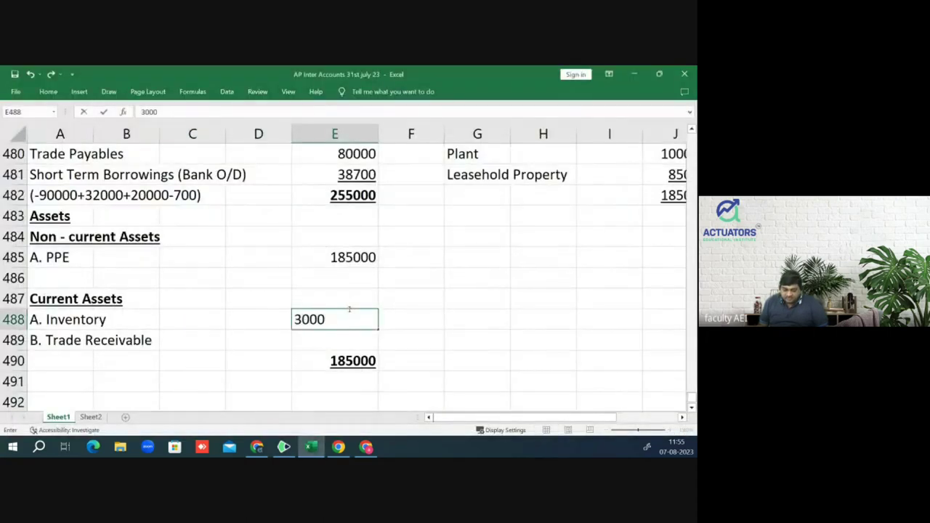
{"action": "type", "text": "0"}
{"action": "key", "text": "Return"}
{"action": "type", "text": "50000"}
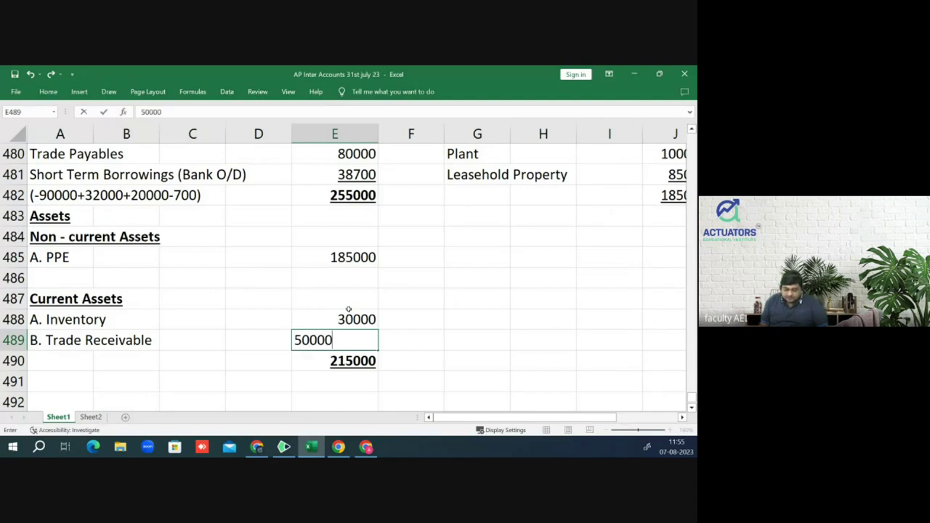
{"action": "key", "text": "Return"}
{"action": "key", "text": "Up"}
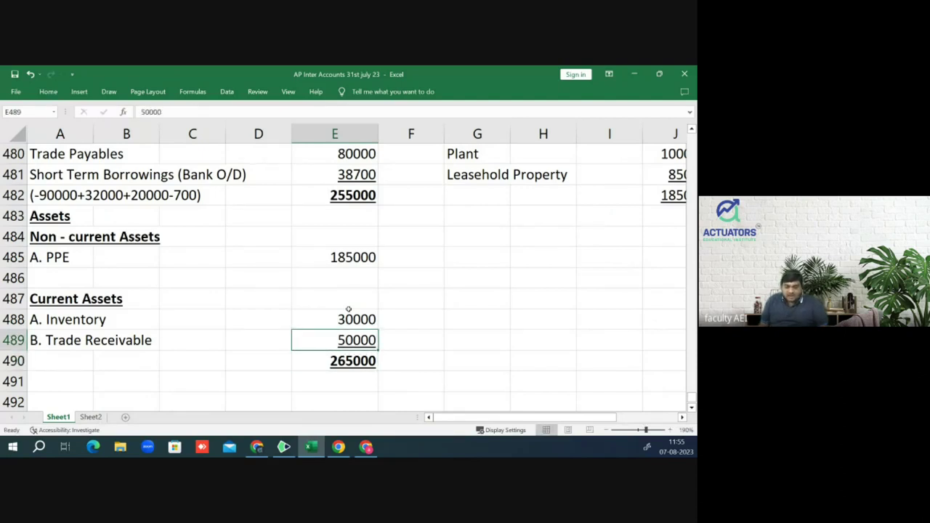
Step: Change the Inventory amount in E488 to 20000
{"action": "key", "text": "Down"}
{"action": "key", "text": "Down"}
{"action": "key", "text": "Up"}
{"action": "key", "text": "Up"}
{"action": "key", "text": "Up"}
{"action": "key", "text": "Up"}
{"action": "key", "text": "Down"}
{"action": "type", "text": "2000"}
{"action": "left_click", "coordinate": [349, 310]}
{"action": "key", "text": "Left"}
{"action": "key", "text": "Left"}
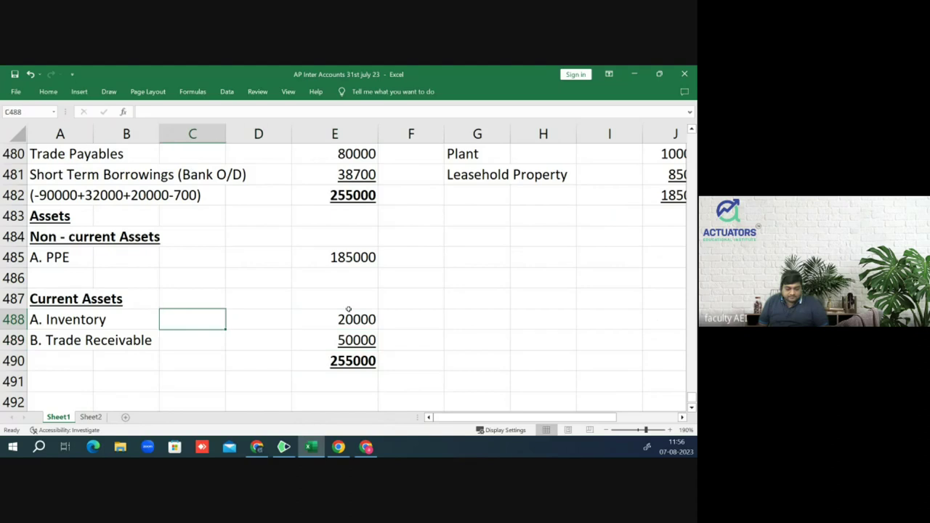
{"action": "type", "text": "(30000"}
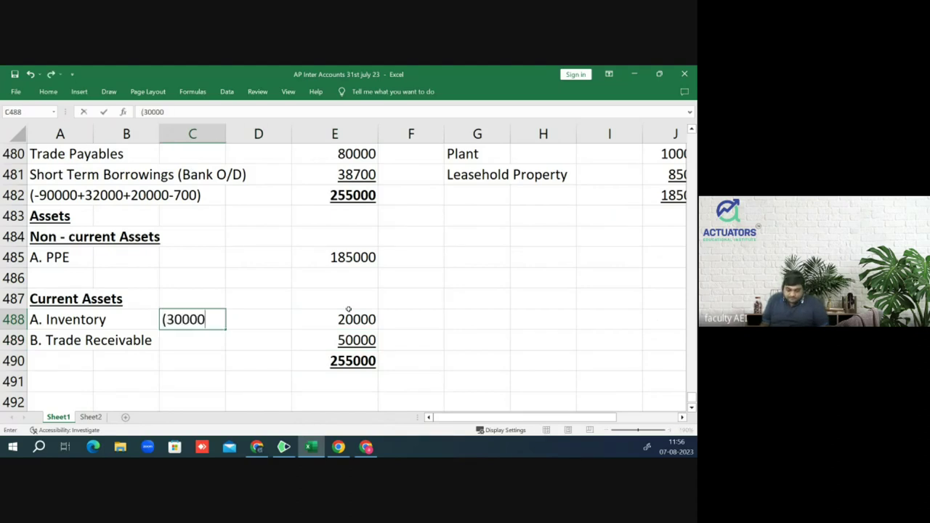
{"action": "type", "text": "-10000"}
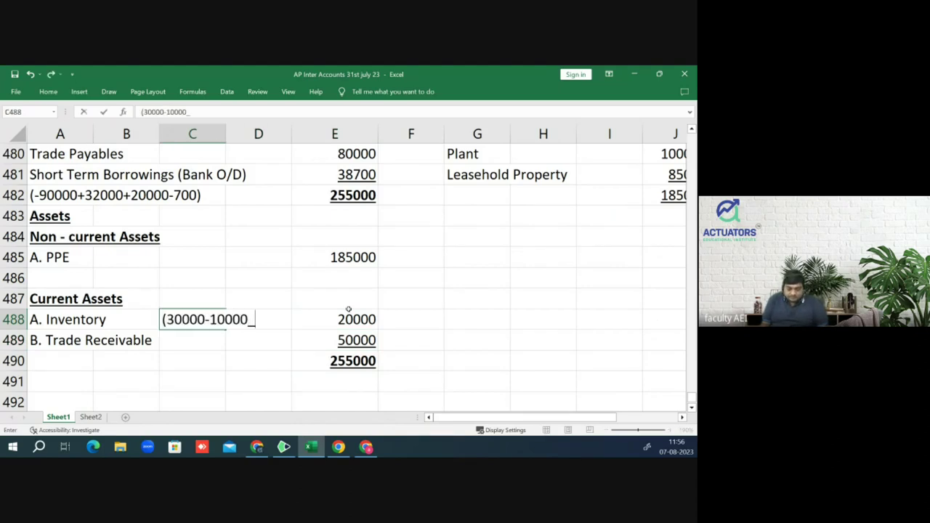
{"action": "type", "text": ")"}
{"action": "key", "text": "Return"}
{"action": "key", "text": "Down"}
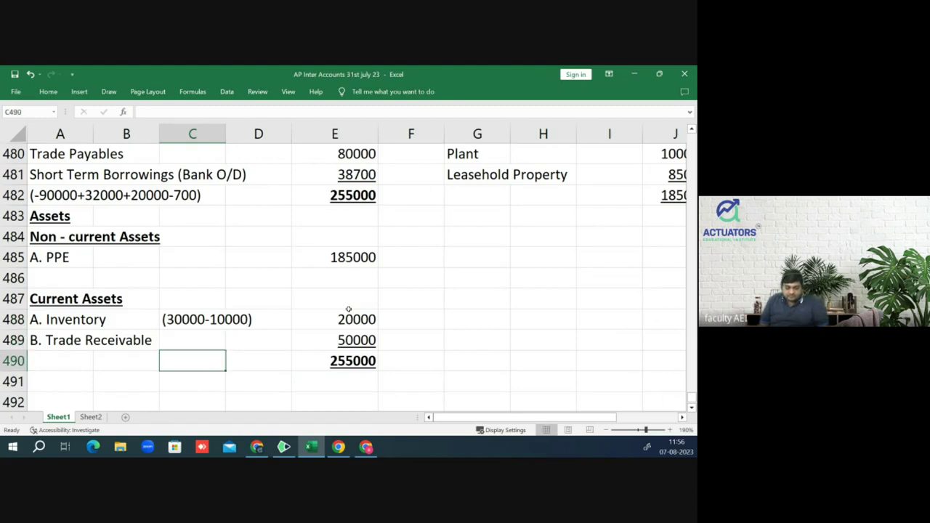
Step: Enter note number 2 in D485 beside the A. PPE line of the balance sheet
{"action": "key", "text": "Up"}
{"action": "key", "text": "Up"}
{"action": "key", "text": "Up"}
{"action": "key", "text": "Up"}
{"action": "key", "text": "Up"}
{"action": "key", "text": "Up"}
{"action": "key", "text": "Up"}
{"action": "key", "text": "Up"}
{"action": "key", "text": "Up"}
{"action": "key", "text": "Up"}
{"action": "key", "text": "Up"}
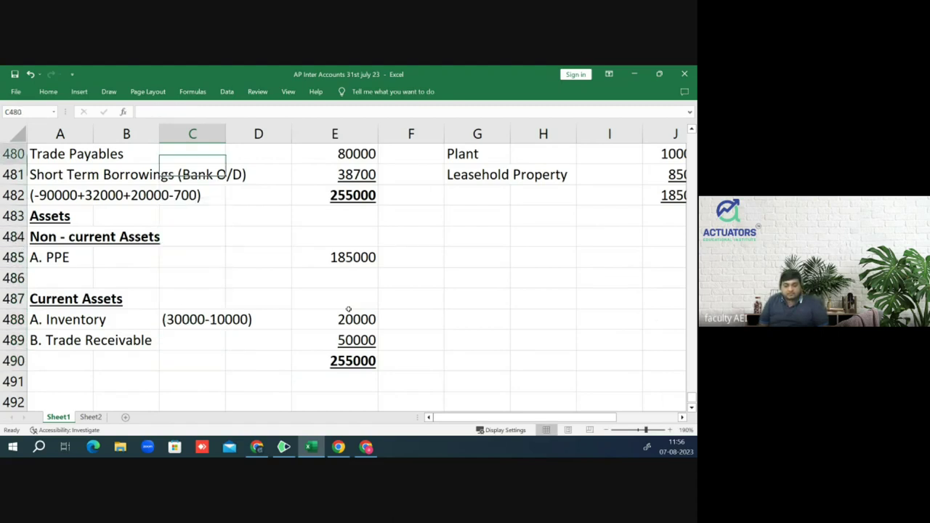
{"action": "key", "text": "Up"}
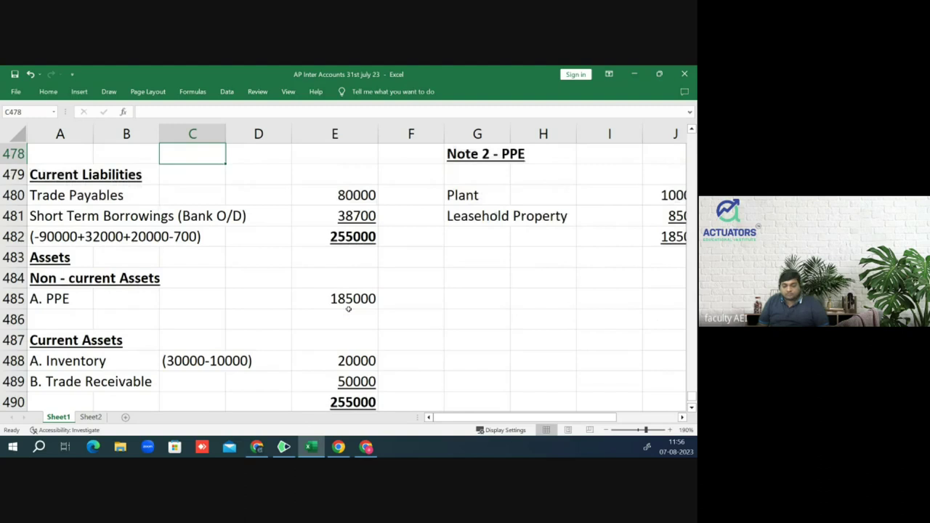
{"action": "key", "text": "Down"}
{"action": "key", "text": "Down"}
{"action": "key", "text": "Down"}
{"action": "key", "text": "Down"}
{"action": "key", "text": "Down"}
{"action": "key", "text": "Down"}
{"action": "key", "text": "Down"}
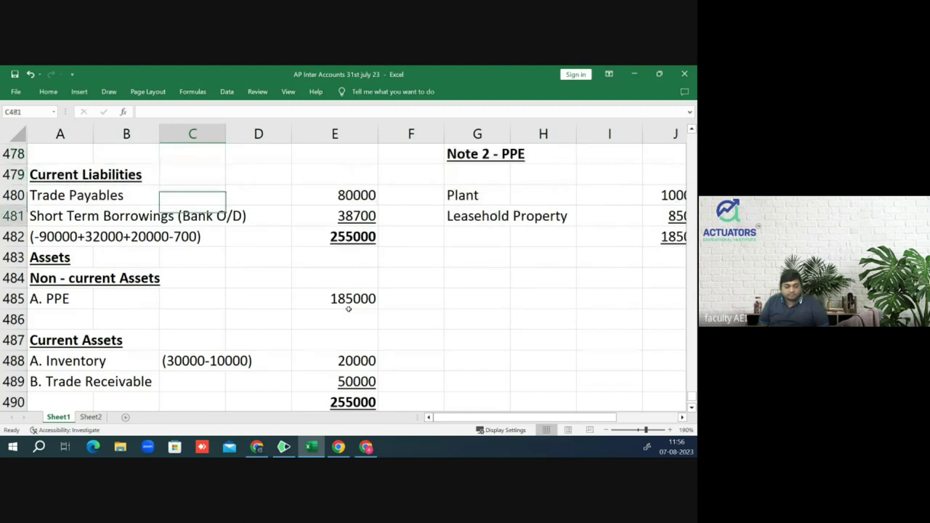
{"action": "key", "text": "Right"}
{"action": "type", "text": "2"}
{"action": "key", "text": "Return"}
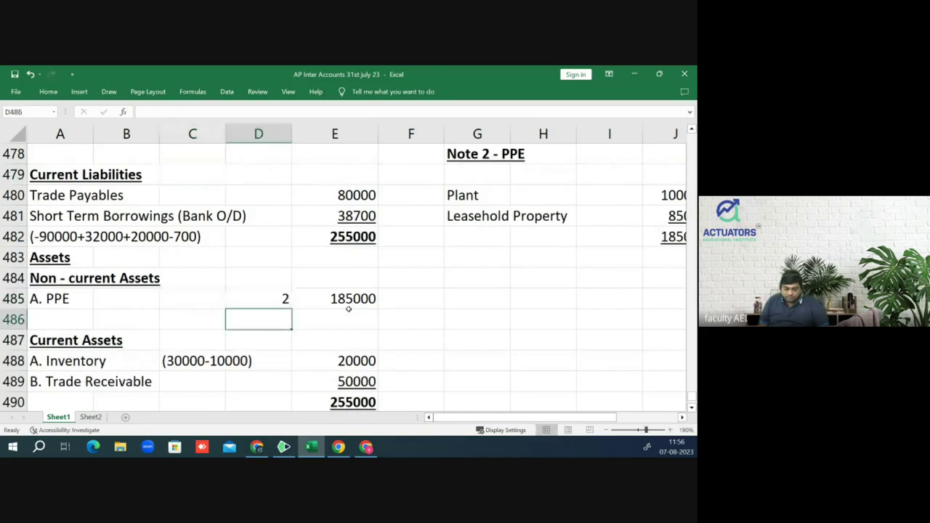
Step: Review the completed balance sheet with its share capital and PPE notes at a smaller zoom
{"action": "key", "text": "Up"}
{"action": "key", "text": "ctrl+Up"}
{"action": "key", "text": "ctrl+Up"}
{"action": "scroll", "coordinate": [348, 309], "scroll_direction": "up", "scroll_amount": 1}
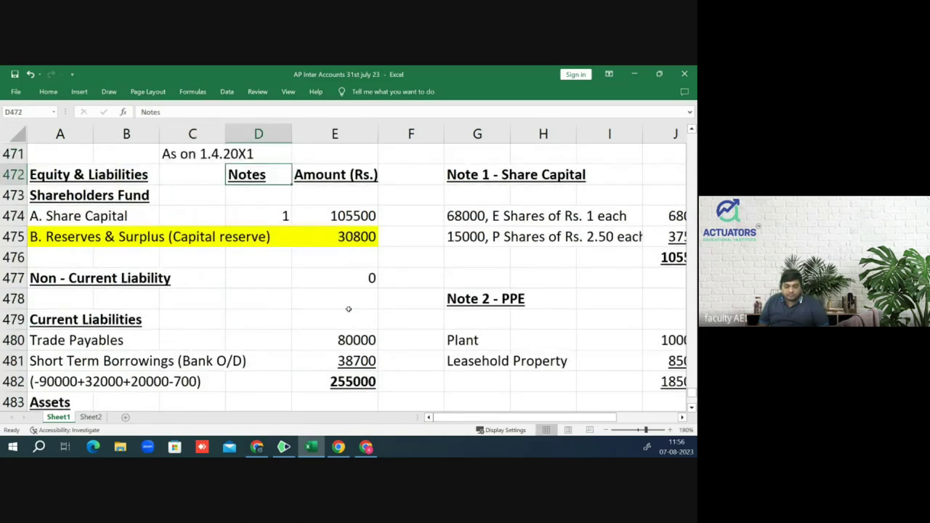
{"action": "key", "text": "ctrl+Down"}
{"action": "key", "text": "ctrl+Down"}
{"action": "key", "text": "Down"}
{"action": "key", "text": "Down"}
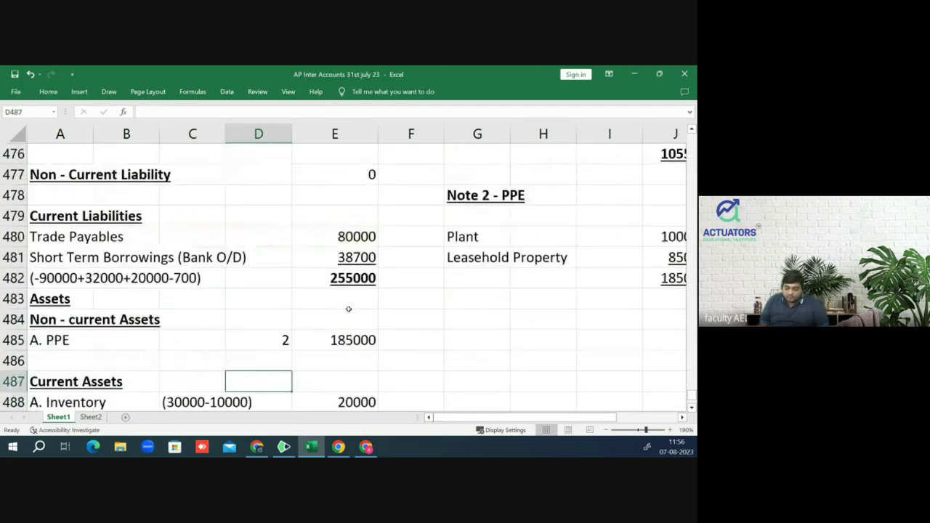
{"action": "left_click", "coordinate": [606, 430]}
{"action": "left_click", "coordinate": [606, 430]}
{"action": "left_click", "coordinate": [606, 431]}
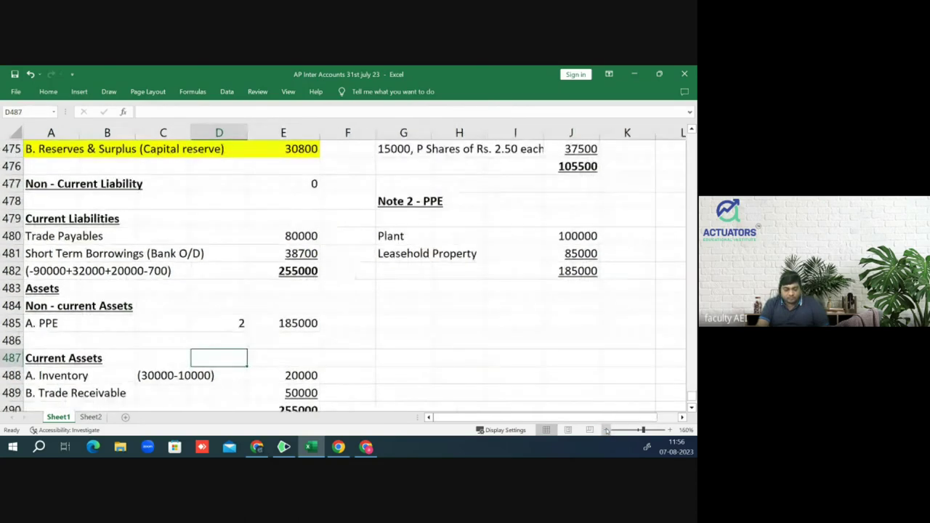
{"action": "left_click", "coordinate": [606, 430]}
{"action": "left_click", "coordinate": [606, 430]}
{"action": "left_click", "coordinate": [606, 430]}
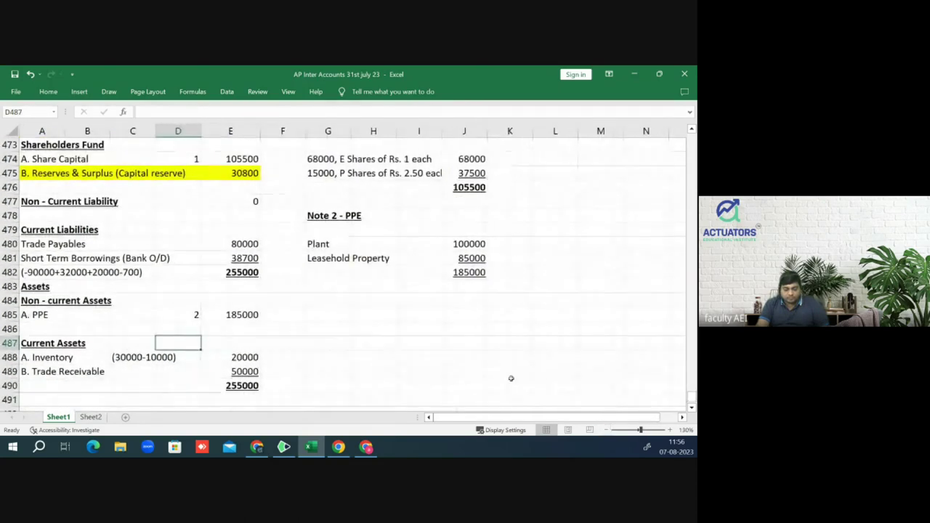
{"action": "scroll", "coordinate": [385, 316], "scroll_direction": "up", "scroll_amount": 1}
{"action": "scroll", "coordinate": [386, 315], "scroll_direction": "down", "scroll_amount": 1}
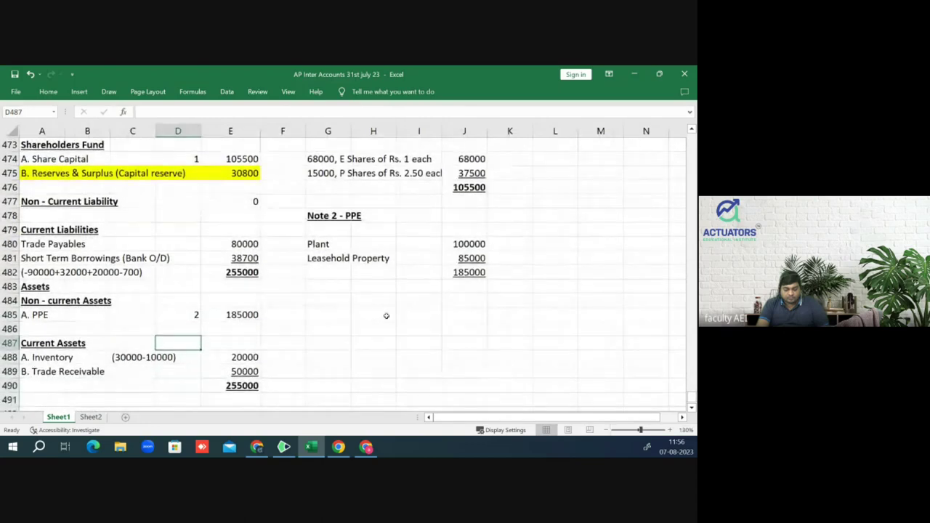
{"action": "left_click", "coordinate": [385, 315]}
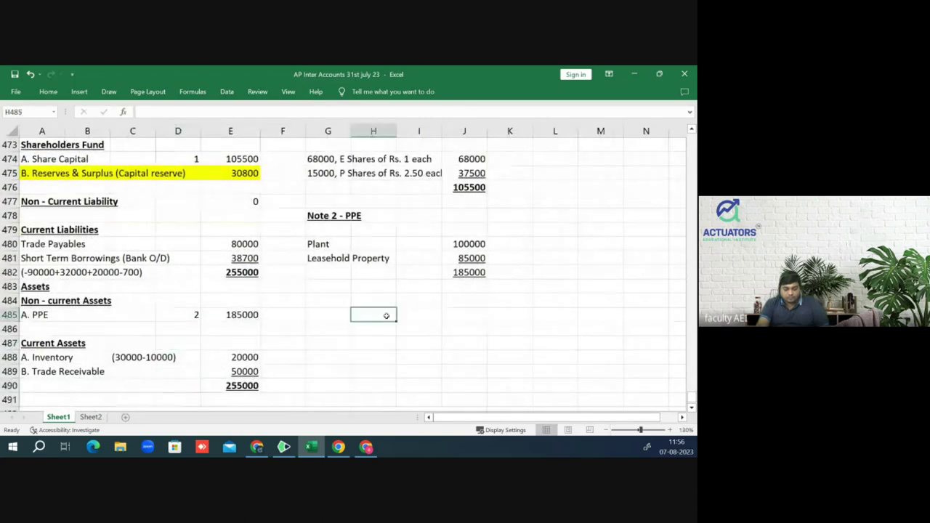
{"action": "left_click", "coordinate": [669, 430]}
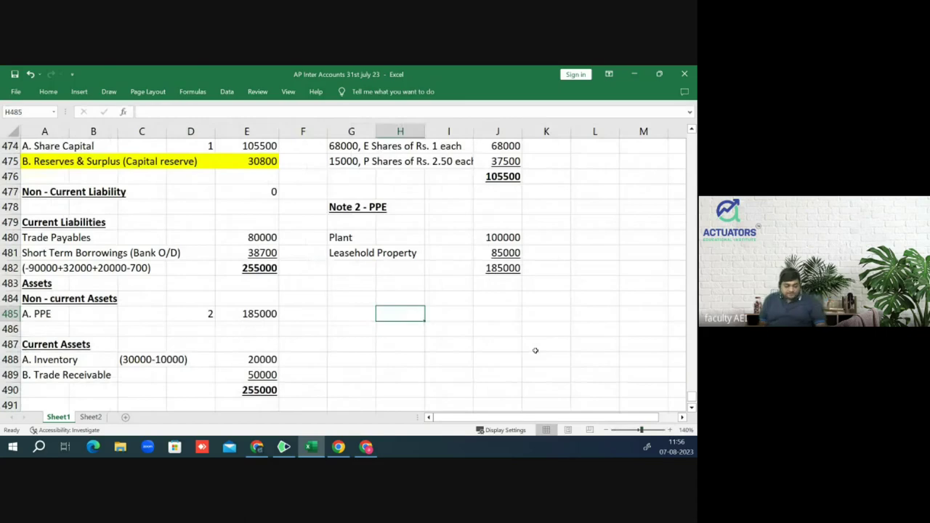
Step: Switch to the textbook PDF and examine the solution's journal entries and post-reconstruction balance sheet for Recover Ltd
{"action": "key", "text": "alt+Tab"}
{"action": "scroll", "coordinate": [535, 354], "scroll_direction": "down", "scroll_amount": 10}
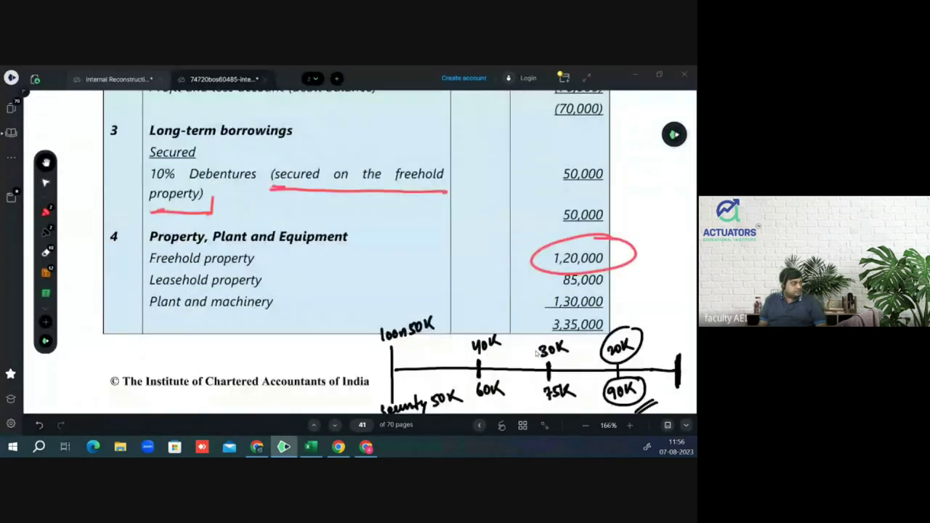
{"action": "scroll", "coordinate": [536, 352], "scroll_direction": "down", "scroll_amount": 15}
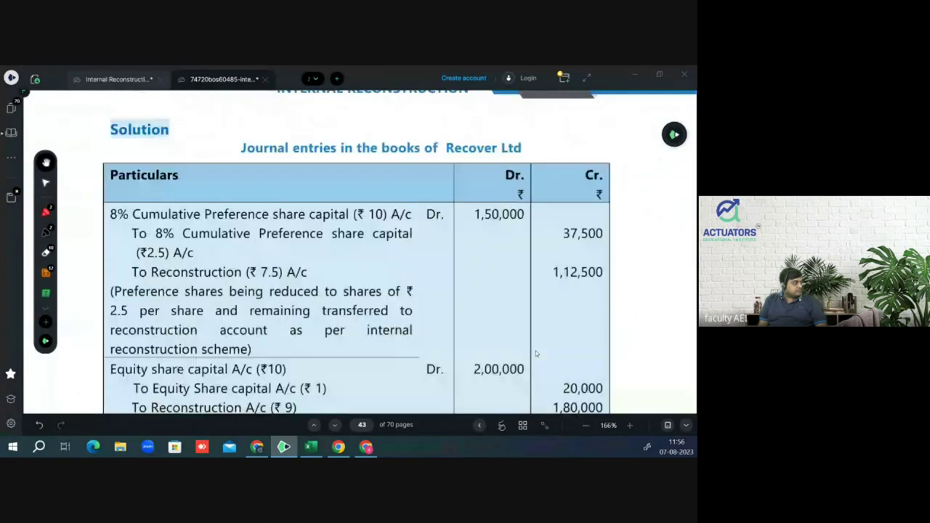
{"action": "scroll", "coordinate": [536, 353], "scroll_direction": "down", "scroll_amount": 4}
{"action": "scroll", "coordinate": [536, 354], "scroll_direction": "down", "scroll_amount": 8}
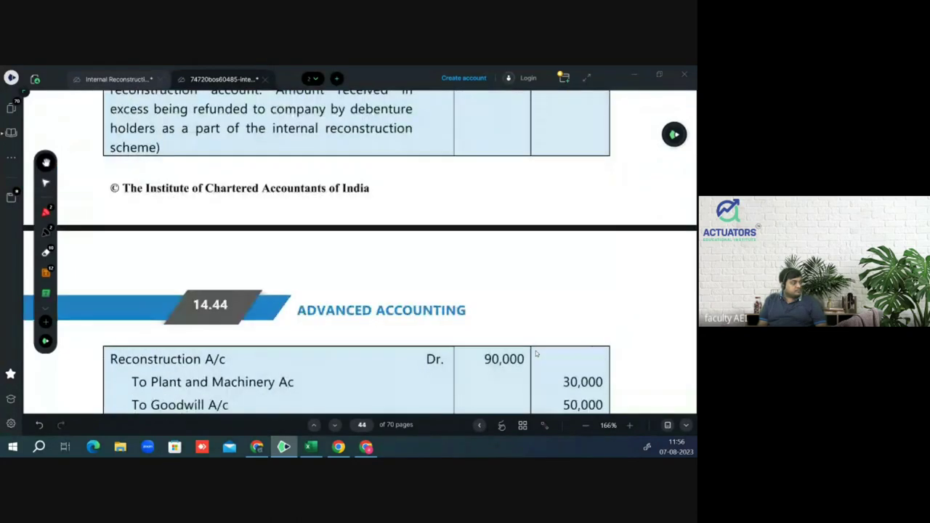
{"action": "scroll", "coordinate": [536, 353], "scroll_direction": "down", "scroll_amount": 10}
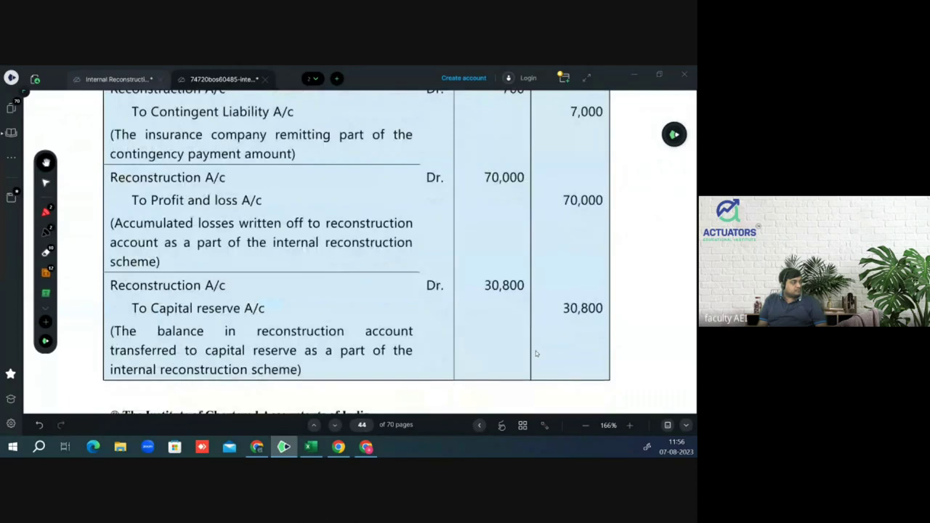
{"action": "scroll", "coordinate": [536, 353], "scroll_direction": "down", "scroll_amount": 4}
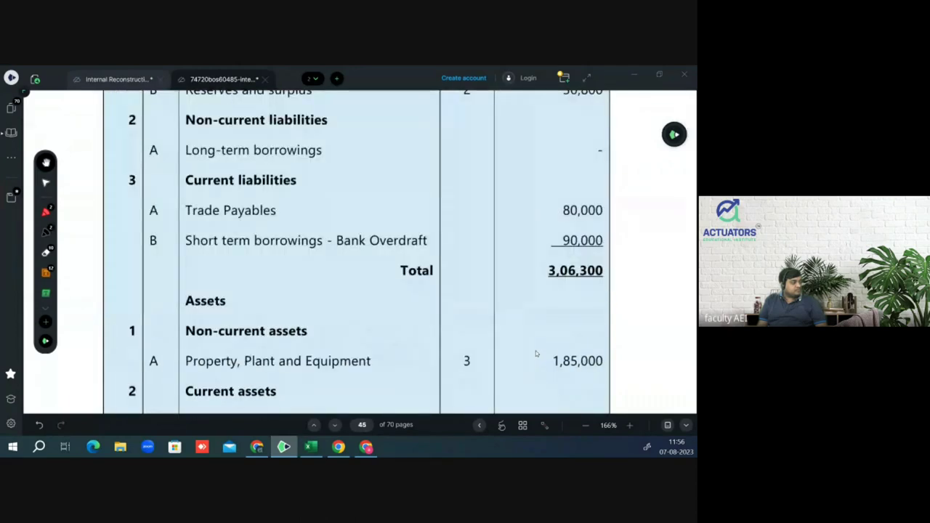
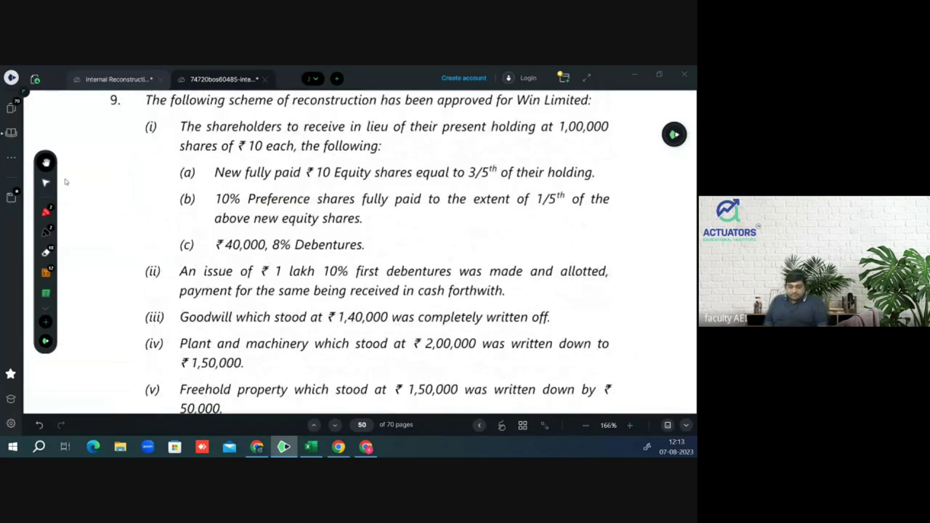
Step: Read textbook question 9 on Win Limited, switch to the workbook and enter the bold, underlined heading "Practice Question 9" in A527
{"action": "scroll", "coordinate": [65, 182], "scroll_direction": "down", "scroll_amount": 1}
{"action": "scroll", "coordinate": [66, 182], "scroll_direction": "down", "scroll_amount": 2}
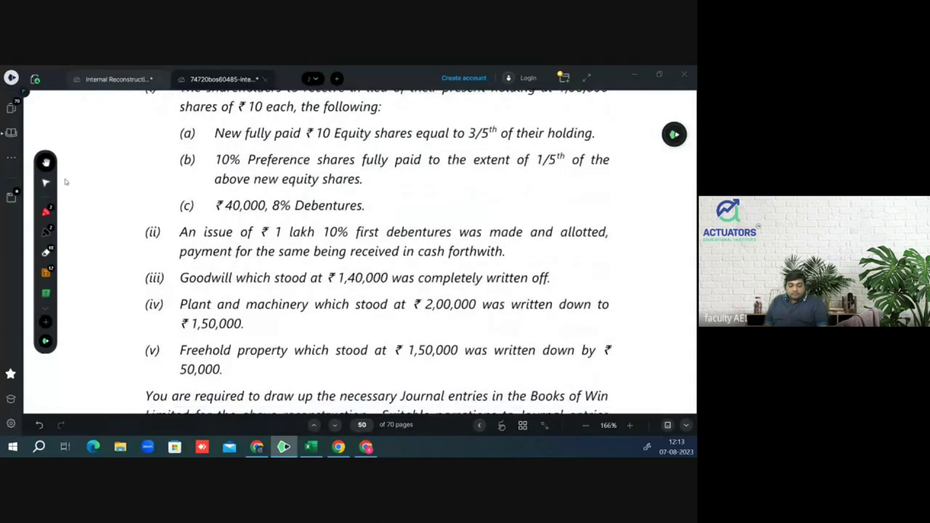
{"action": "scroll", "coordinate": [64, 182], "scroll_direction": "up", "scroll_amount": 2}
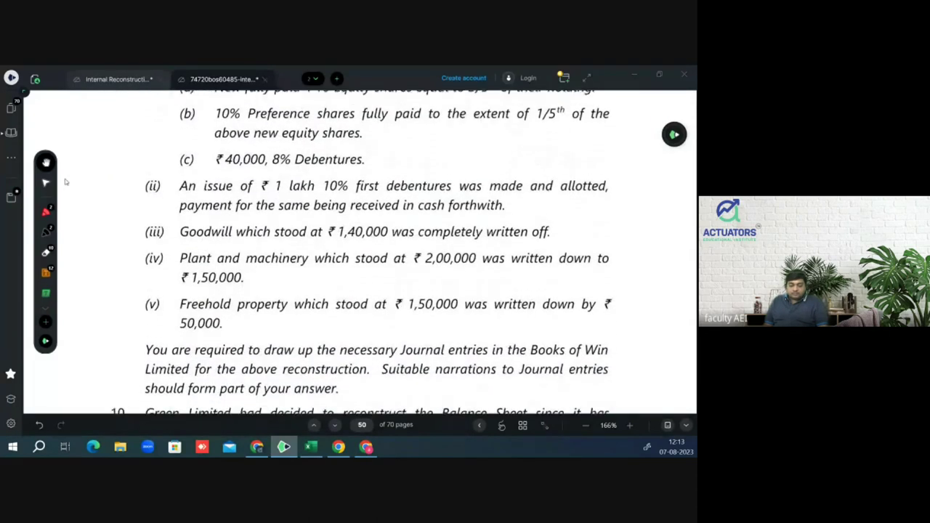
{"action": "scroll", "coordinate": [64, 181], "scroll_direction": "up", "scroll_amount": 1}
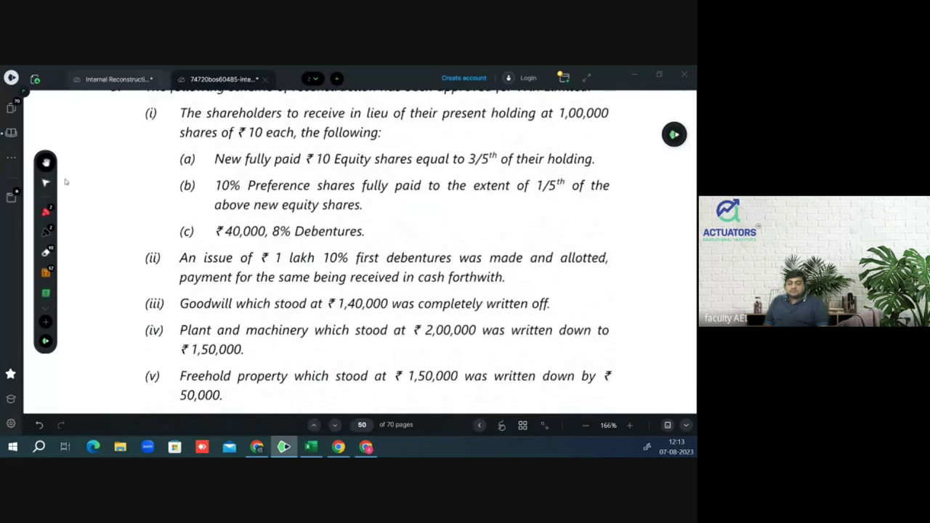
{"action": "key", "text": "alt+Tab"}
{"action": "key", "text": "Down"}
{"action": "key", "text": "Down"}
{"action": "key", "text": "Down"}
{"action": "key", "text": "Down"}
{"action": "key", "text": "Down"}
{"action": "key", "text": "Down"}
{"action": "key", "text": "Down"}
{"action": "key", "text": "Down"}
{"action": "key", "text": "Down"}
{"action": "key", "text": "Down"}
{"action": "key", "text": "Down"}
{"action": "key", "text": "Down"}
{"action": "key", "text": "Down"}
{"action": "key", "text": "Down"}
{"action": "key", "text": "Down"}
{"action": "key", "text": "Down"}
{"action": "key", "text": "Down"}
{"action": "key", "text": "Down"}
{"action": "key", "text": "Down"}
{"action": "key", "text": "Up"}
{"action": "key", "text": "Up"}
{"action": "key", "text": "Up"}
{"action": "key", "text": "Up"}
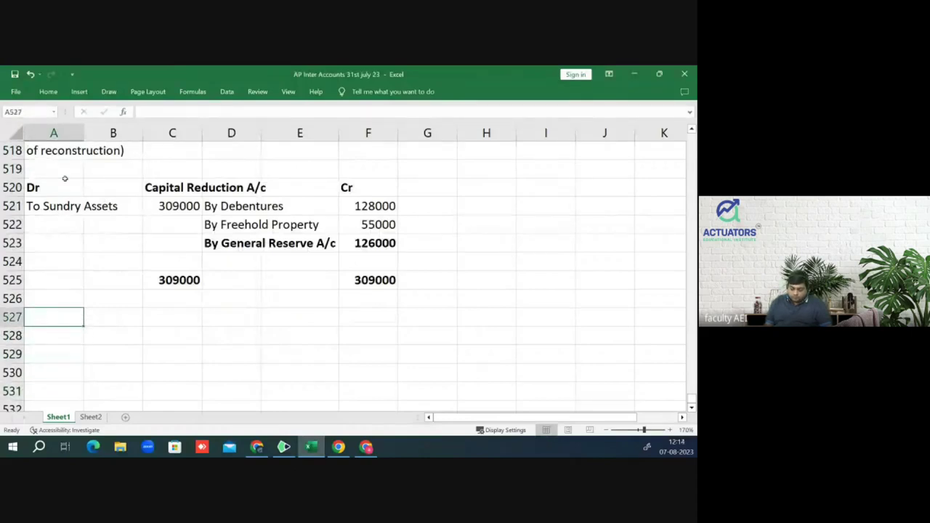
{"action": "type", "text": "Pract"}
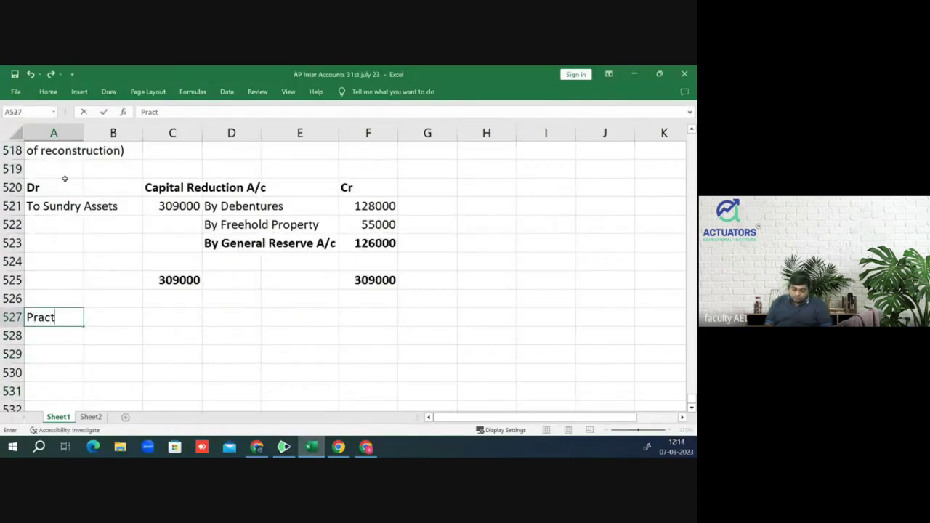
{"action": "type", "text": "ice Q"}
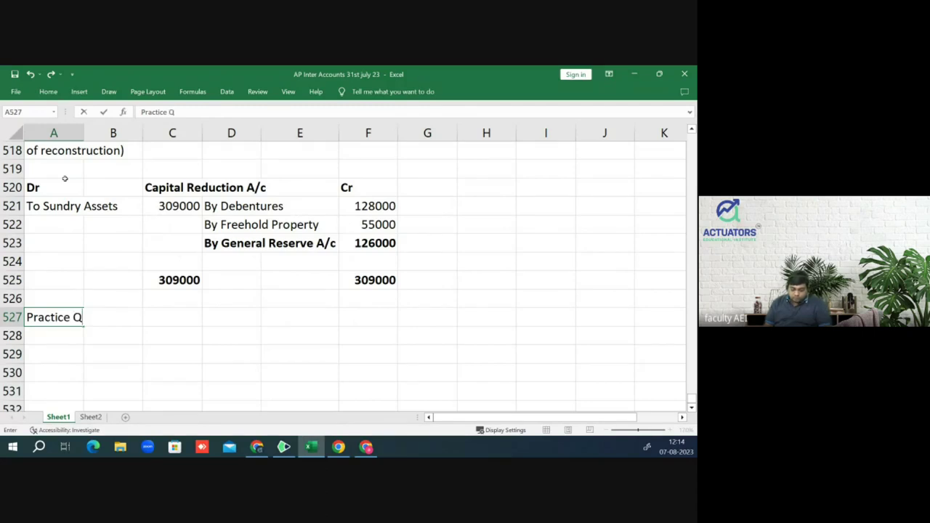
{"action": "type", "text": "uestion 9"}
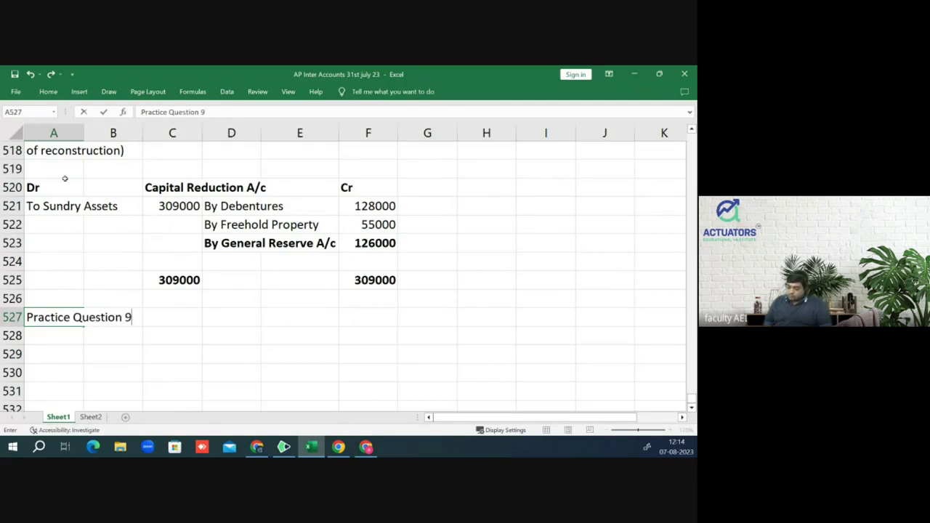
{"action": "key", "text": "ctrl+Return"}
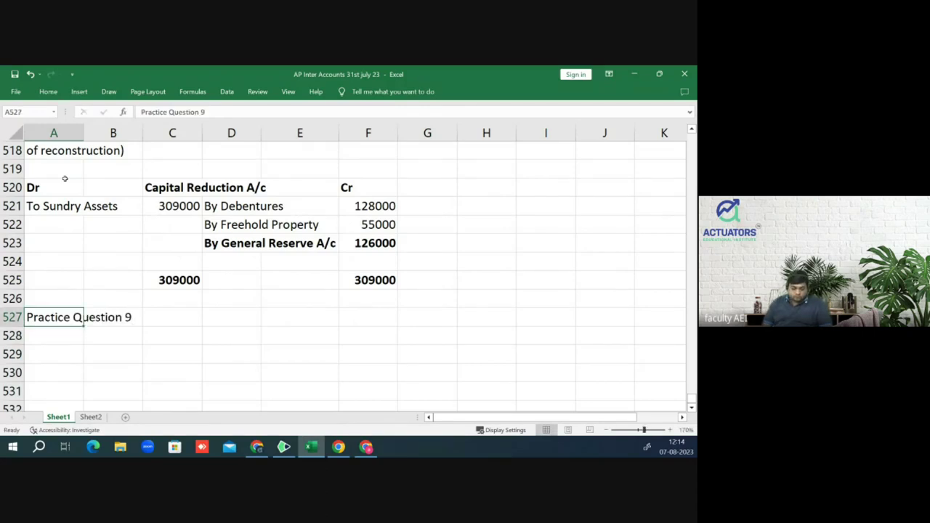
{"action": "key", "text": "ctrl+b"}
{"action": "key", "text": "ctrl+u"}
Step: Enter the debit line "ESC A/c Dr (old)" in A529 under the Practice Question 9 heading
{"action": "key", "text": "Down"}
{"action": "key", "text": "Down"}
{"action": "key", "text": "Down"}
{"action": "key", "text": "Down"}
{"action": "key", "text": "Down"}
{"action": "key", "text": "Down"}
{"action": "key", "text": "Down"}
{"action": "key", "text": "Down"}
{"action": "key", "text": "Down"}
{"action": "key", "text": "Down"}
{"action": "key", "text": "Down"}
{"action": "key", "text": "Down"}
{"action": "key", "text": "Down"}
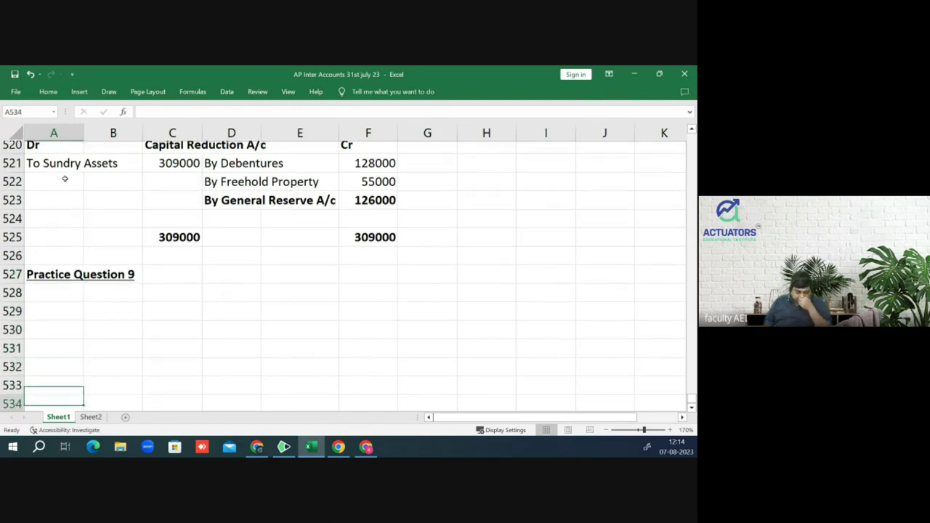
{"action": "key", "text": "Up"}
{"action": "key", "text": "Up"}
{"action": "key", "text": "Up"}
{"action": "key", "text": "Up"}
{"action": "key", "text": "Up"}
{"action": "key", "text": "Up"}
{"action": "key", "text": "Up"}
{"action": "key", "text": "Up"}
{"action": "key", "text": "Up"}
{"action": "key", "text": "Up"}
{"action": "key", "text": "Up"}
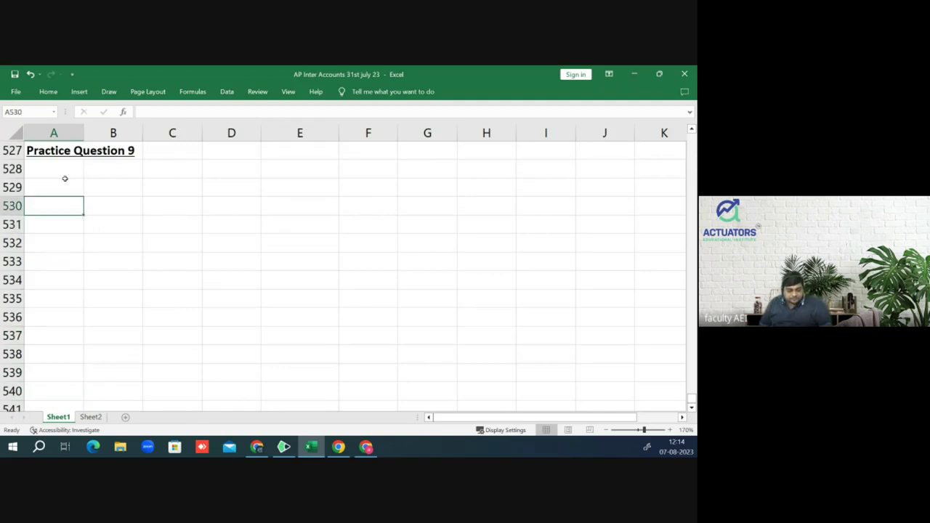
{"action": "type", "text": "ESC A"}
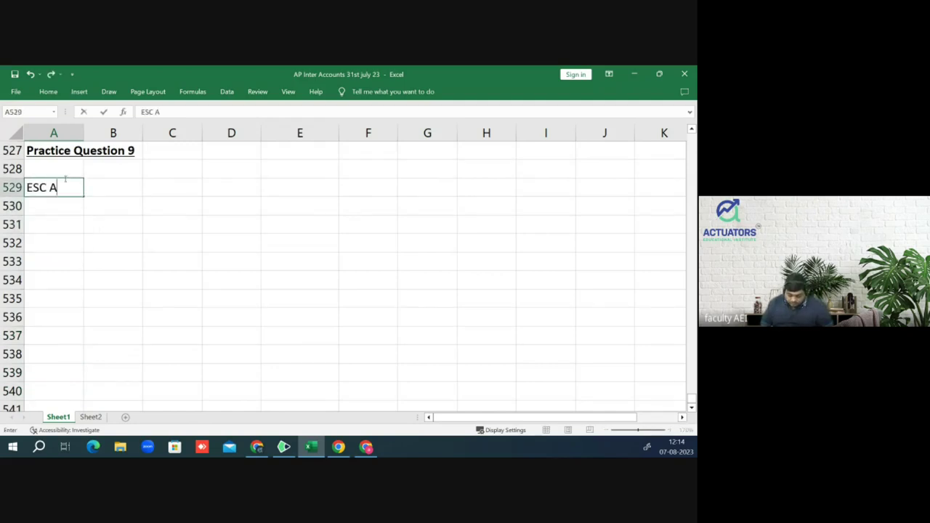
{"action": "type", "text": "/c Dr"}
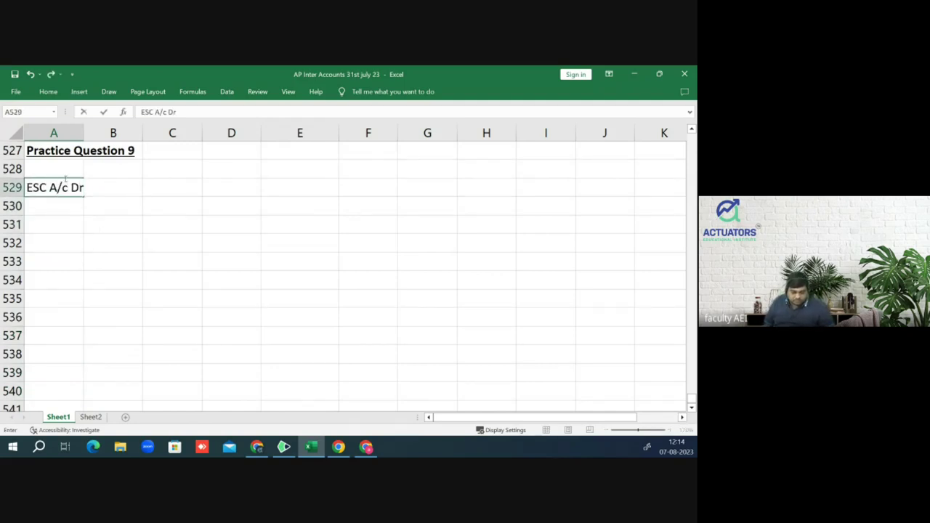
{"action": "type", "text": " (old) A"}
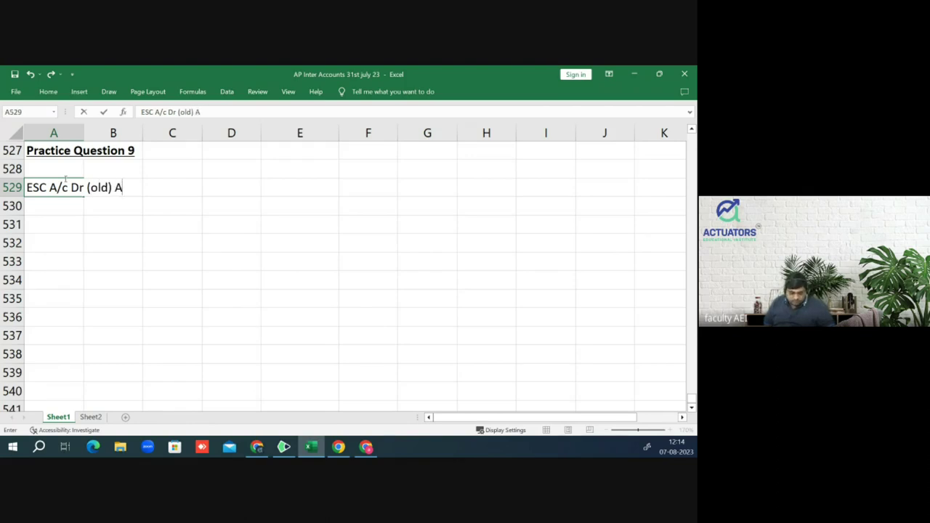
{"action": "key", "text": "BackSpace"}
{"action": "key", "text": "BackSpace"}
{"action": "key", "text": "Return"}
Step: Enter the debit amount 1000000 for the old equity share capital in D529
{"action": "key", "text": "Down"}
{"action": "key", "text": "Down"}
{"action": "key", "text": "Up"}
{"action": "key", "text": "Up"}
{"action": "key", "text": "Up"}
{"action": "key", "text": "Right"}
{"action": "key", "text": "Right"}
{"action": "key", "text": "Right"}
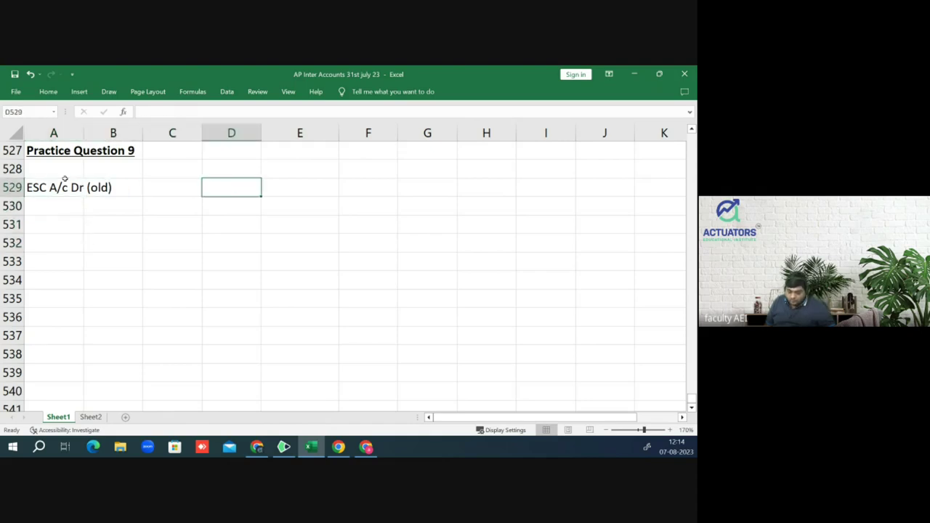
{"action": "type", "text": "1000000"}
{"action": "key", "text": "Return"}
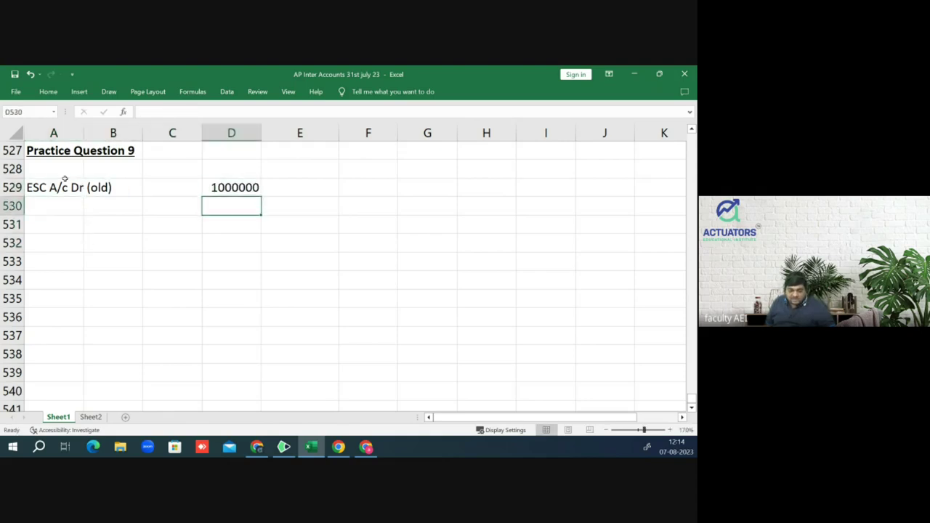
Step: Enter the credit line "To ESC (New) A/c" in A530 below the debit line
{"action": "key", "text": "Left"}
{"action": "key", "text": "Left"}
{"action": "key", "text": "Left"}
{"action": "type", "text": "To "}
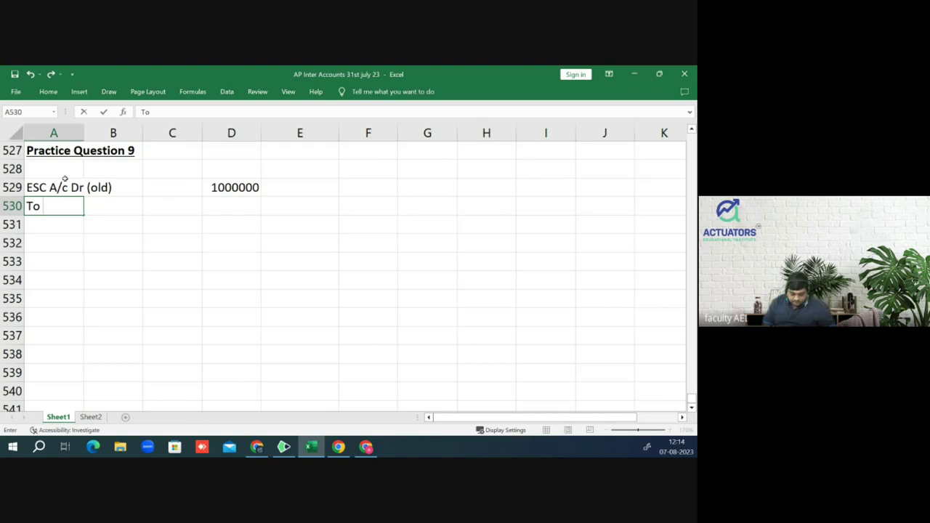
{"action": "type", "text": "ESC (NEw) "}
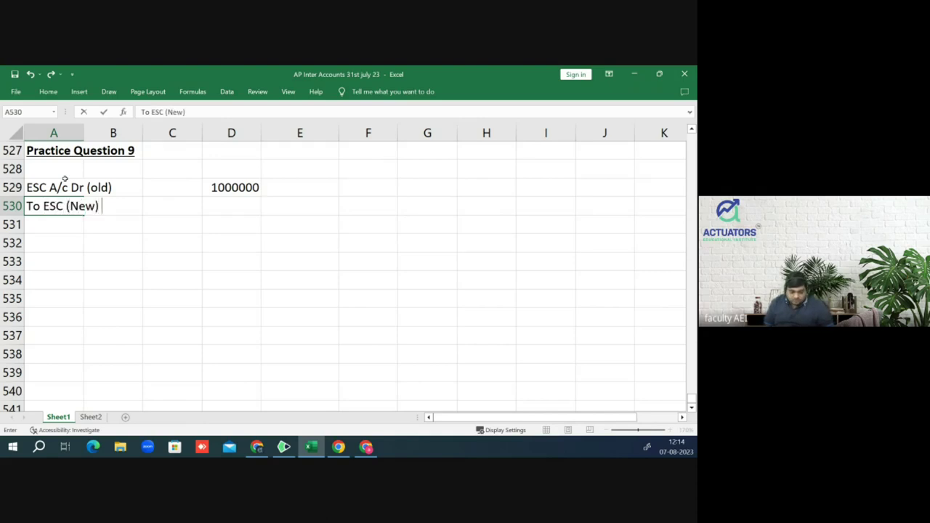
{"action": "type", "text": "A/c"}
{"action": "key", "text": "Up"}
{"action": "key", "text": "Down"}
{"action": "key", "text": "Right"}
{"action": "key", "text": "Down"}
{"action": "key", "text": "Right"}
{"action": "key", "text": "Right"}
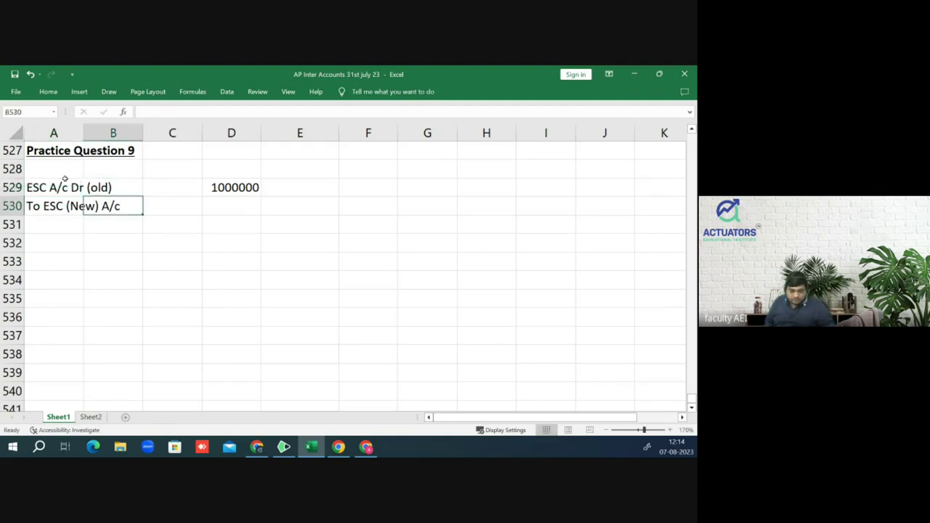
Step: Enter the credit amount 600000 for the new equity share capital in E530
{"action": "key", "text": "Up"}
{"action": "key", "text": "Right"}
{"action": "type", "text": "600000"}
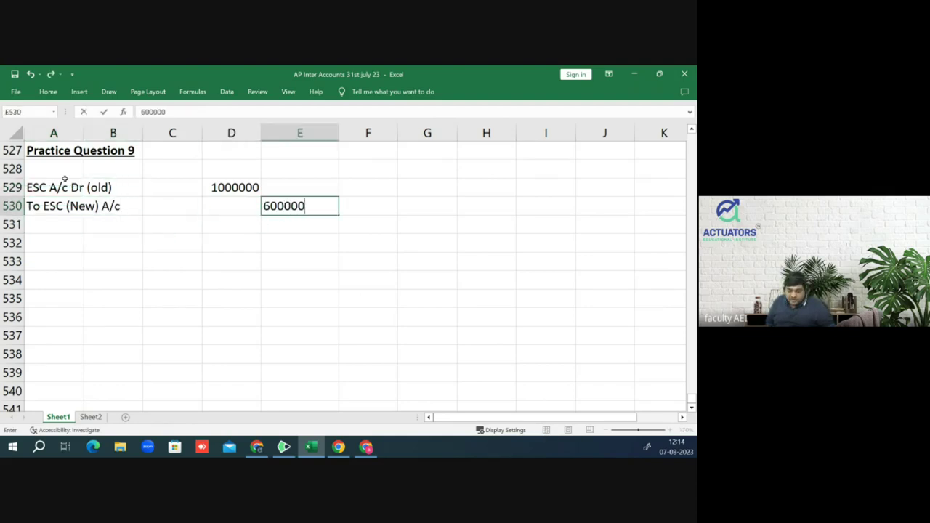
{"action": "key", "text": "Return"}
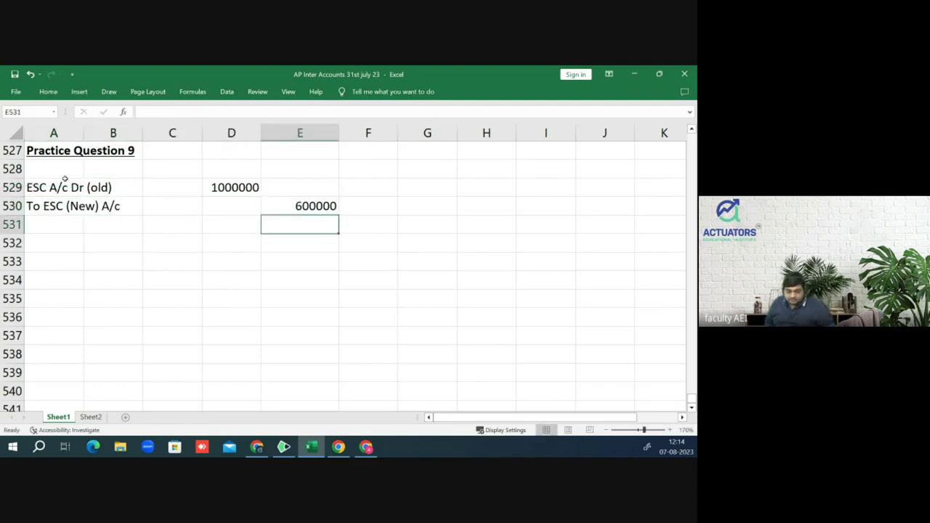
Step: Enter the credit line "To 10% PSc A/c" in A531 below the new equity share capital line
{"action": "key", "text": "Left"}
{"action": "key", "text": "Left"}
{"action": "key", "text": "Left"}
{"action": "key", "text": "Left"}
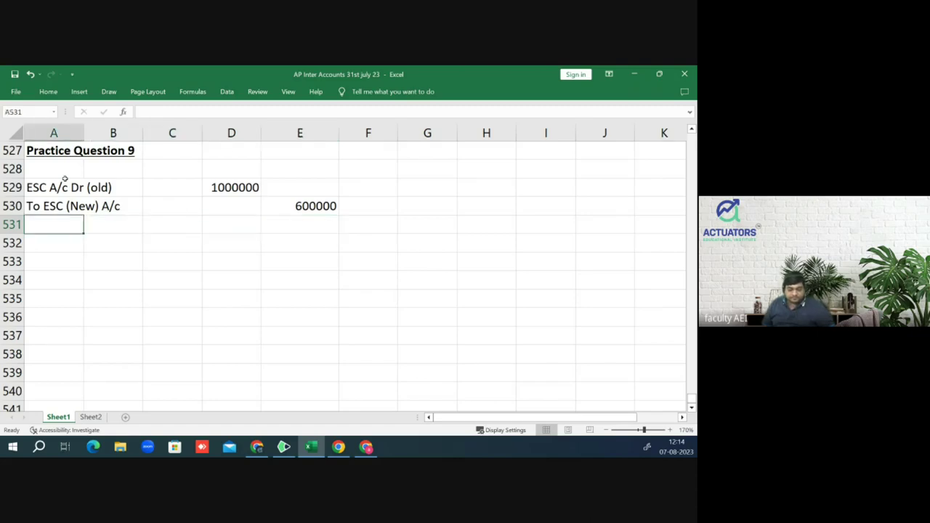
{"action": "type", "text": "To"}
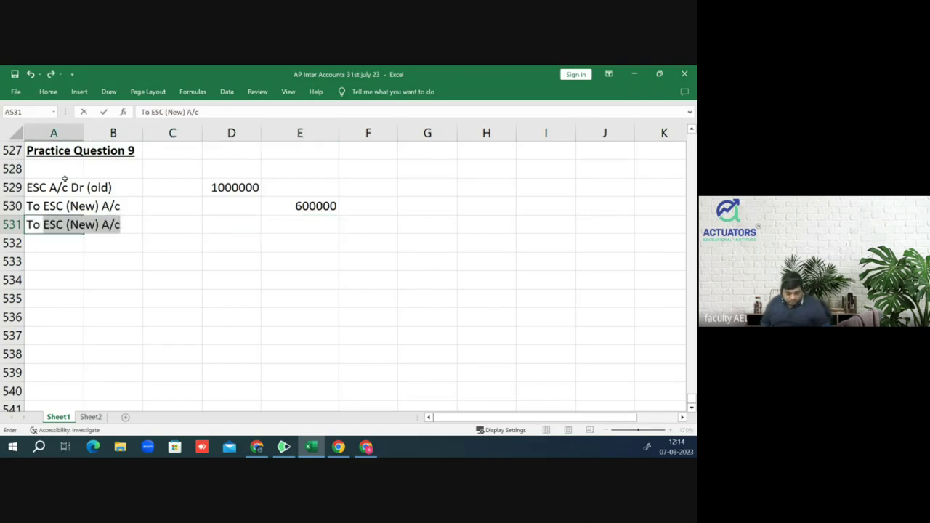
{"action": "key", "text": "alt+Tab"}
{"action": "key", "text": "alt+Tab"}
{"action": "type", "text": "o 10"}
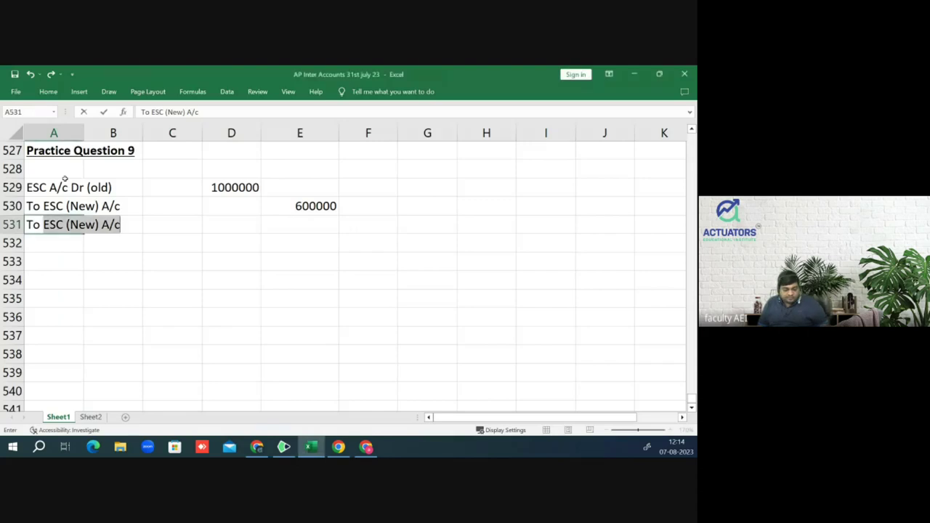
{"action": "type", "text": "5"}
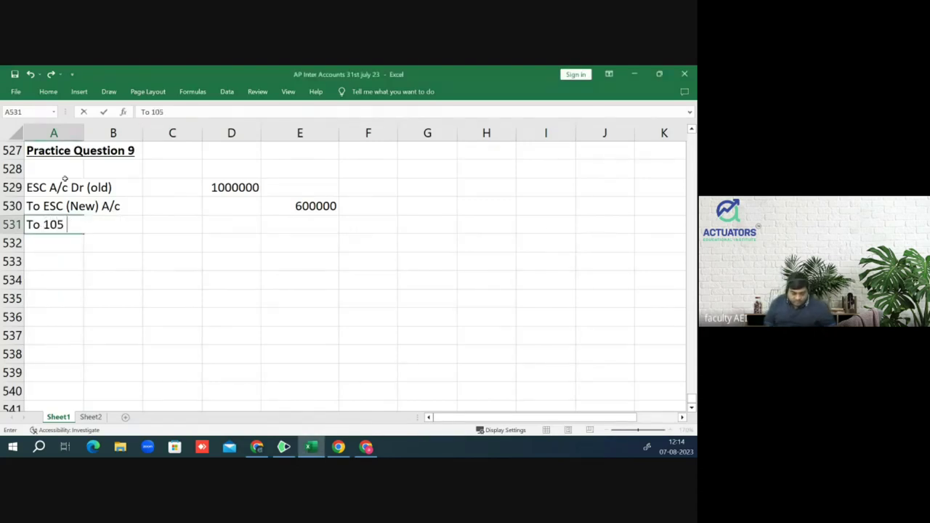
{"action": "key", "text": "BackSpace"}
{"action": "type", "text": "% PSc A/c"}
Step: Enter the credit amount 120000 for the 10% preference share capital in E531
{"action": "key", "text": "Tab"}
{"action": "key", "text": "Tab"}
{"action": "key", "text": "Tab"}
{"action": "key", "text": "Tab"}
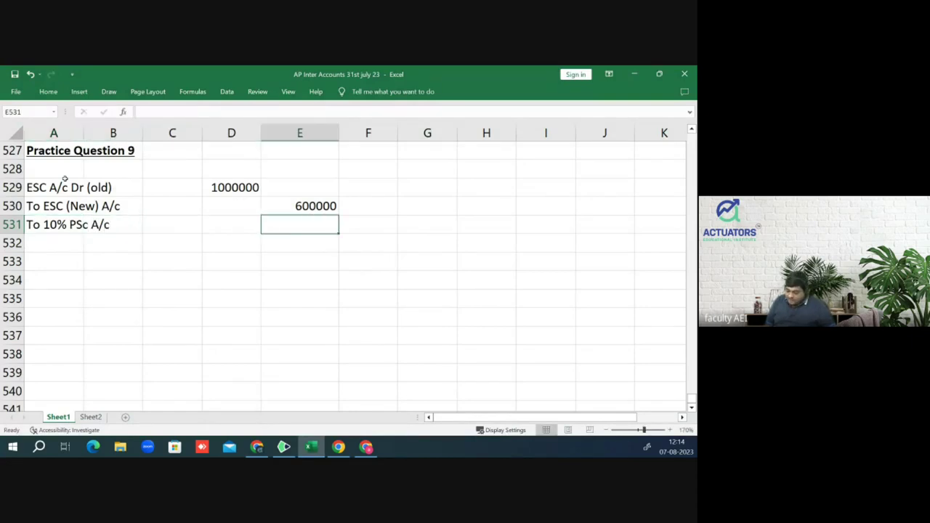
{"action": "type", "text": "120000"}
{"action": "key", "text": "Return"}
Step: Enter the credit amount 40000 in E532 below the preference share capital amount
{"action": "key", "text": "Up"}
{"action": "key", "text": "Up"}
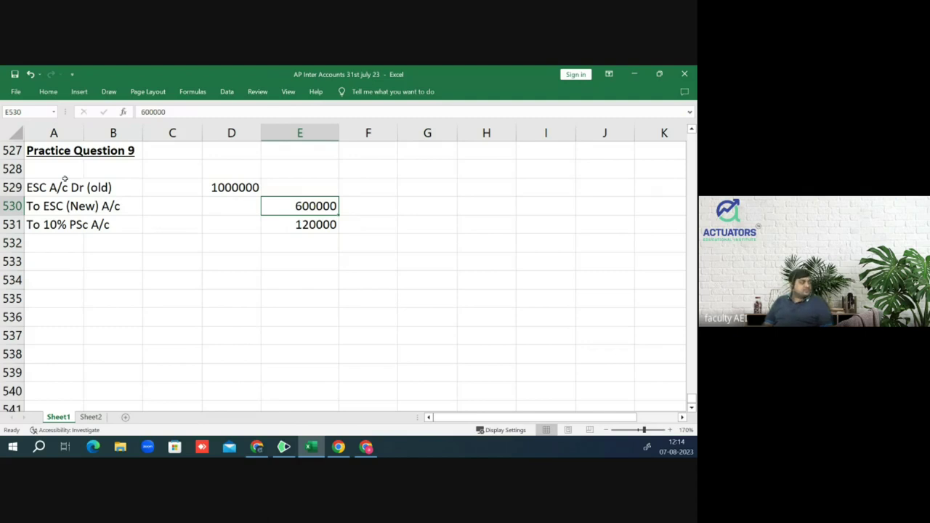
{"action": "key", "text": "Down"}
{"action": "key", "text": "Down"}
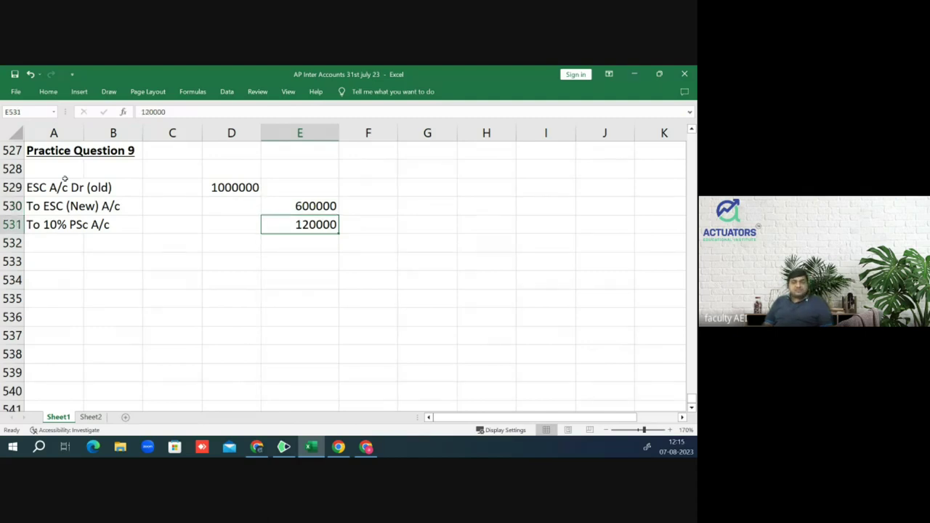
{"action": "type", "text": "40000"}
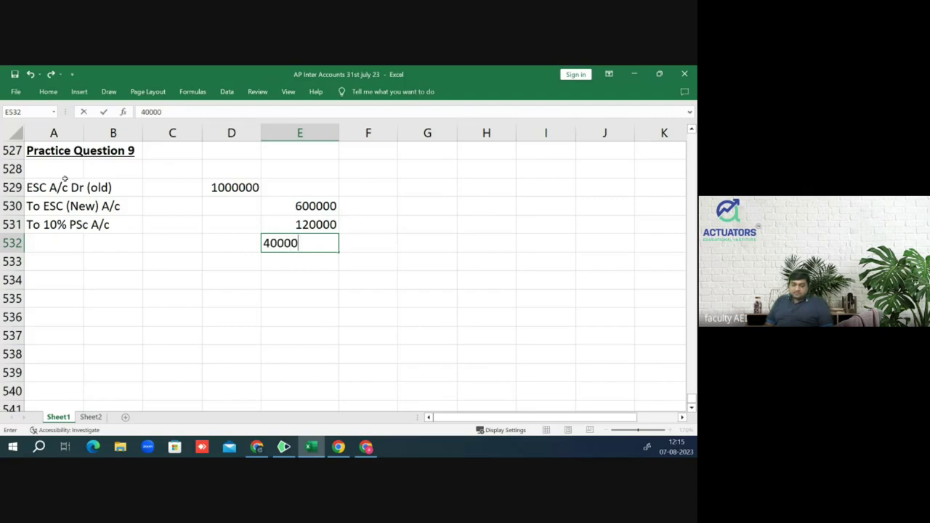
{"action": "key", "text": "Return"}
Step: Check the debenture rate in the textbook question and enter the credit line "To 8% Debentures A/c" in A532
{"action": "key", "text": "Up"}
{"action": "key", "text": "Left"}
{"action": "key", "text": "Left"}
{"action": "key", "text": "alt+Tab"}
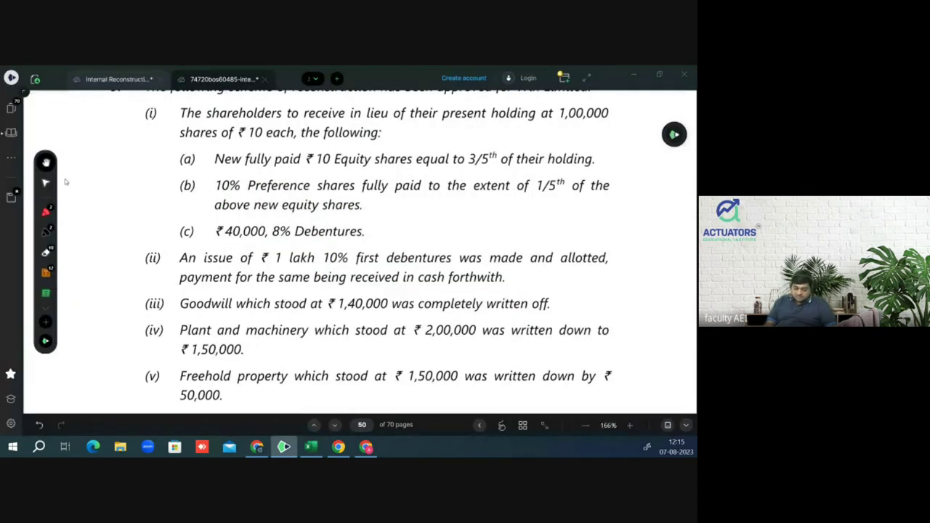
{"action": "key", "text": "alt+Tab"}
{"action": "key", "text": "Left"}
{"action": "key", "text": "Left"}
{"action": "type", "text": "To 8"}
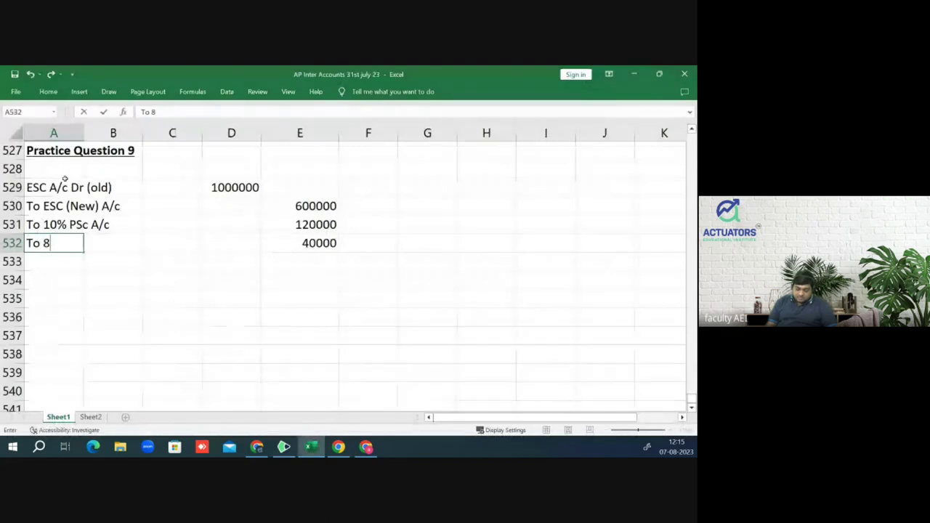
{"action": "type", "text": "% Debent"}
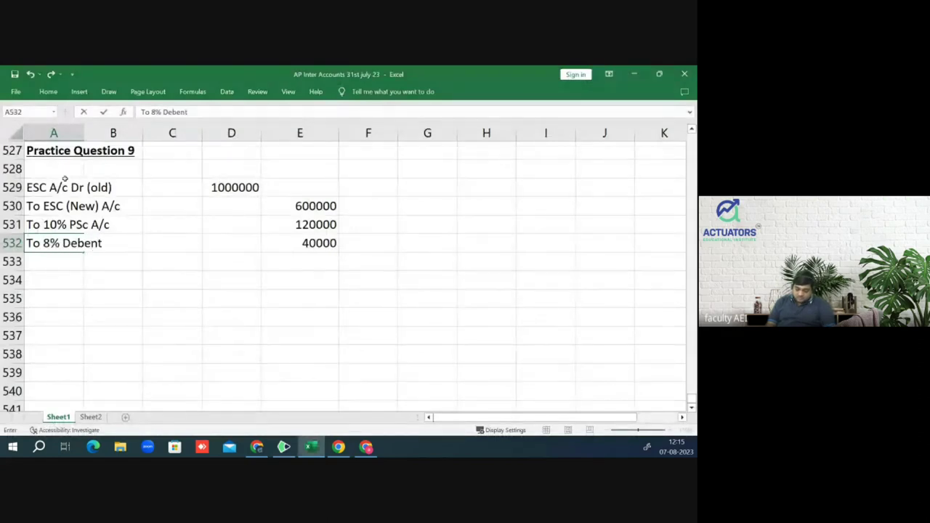
{"action": "type", "text": "ures A/c"}
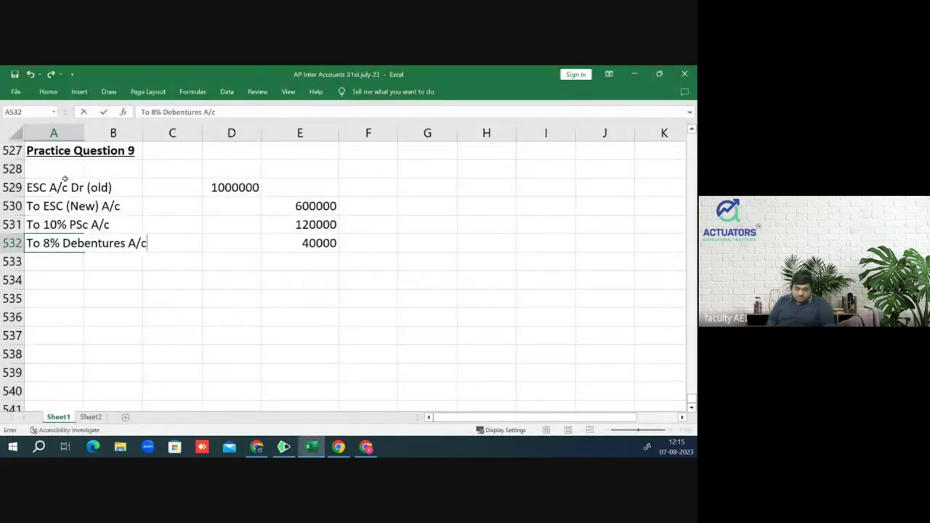
{"action": "key", "text": "Return"}
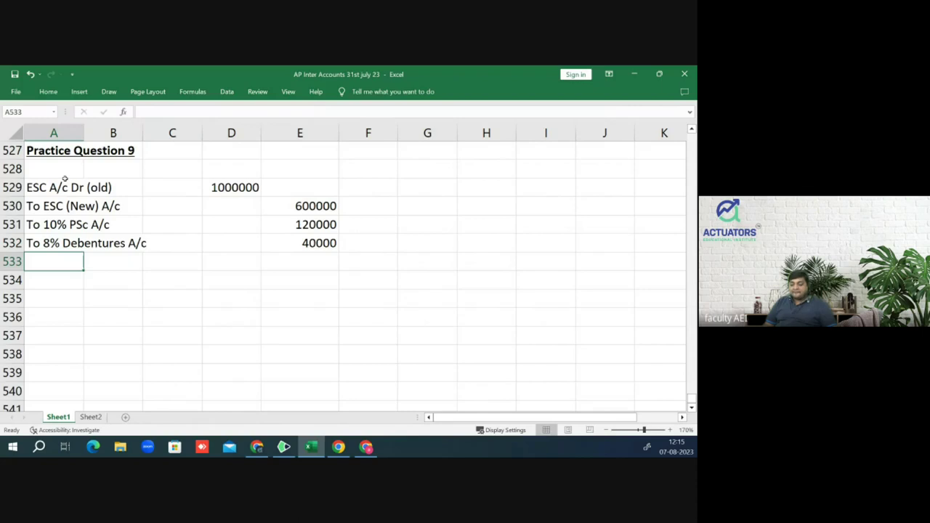
Step: Enter the balancing credit amount 240000 in E533 below the debentures amount
{"action": "key", "text": "Right"}
{"action": "key", "text": "Right"}
{"action": "key", "text": "Right"}
{"action": "key", "text": "Right"}
{"action": "type", "text": "240000"}
{"action": "key", "text": "Return"}
Step: Enter the credit line "To Capital Reduction A/c" in A533 for the balancing amount
{"action": "key", "text": "Up"}
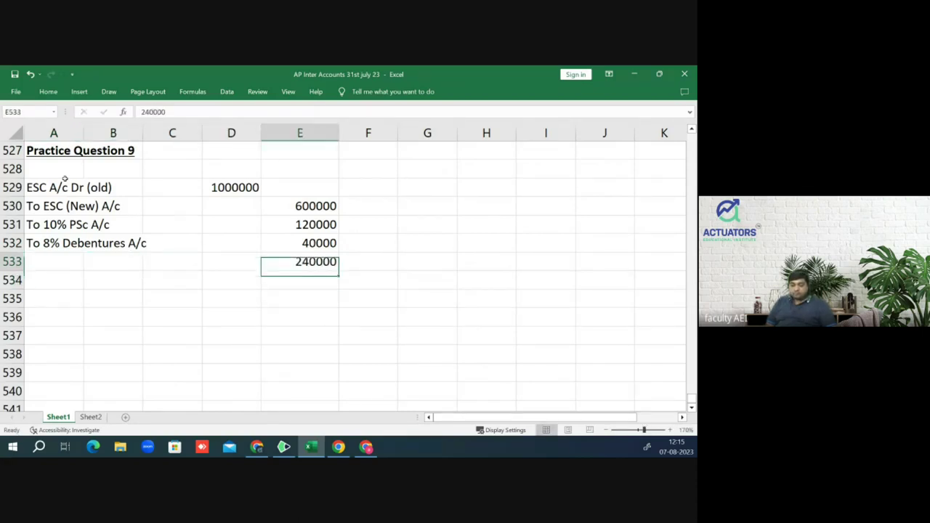
{"action": "key", "text": "Left"}
{"action": "key", "text": "Left"}
{"action": "key", "text": "Left"}
{"action": "key", "text": "Left"}
{"action": "type", "text": "To "}
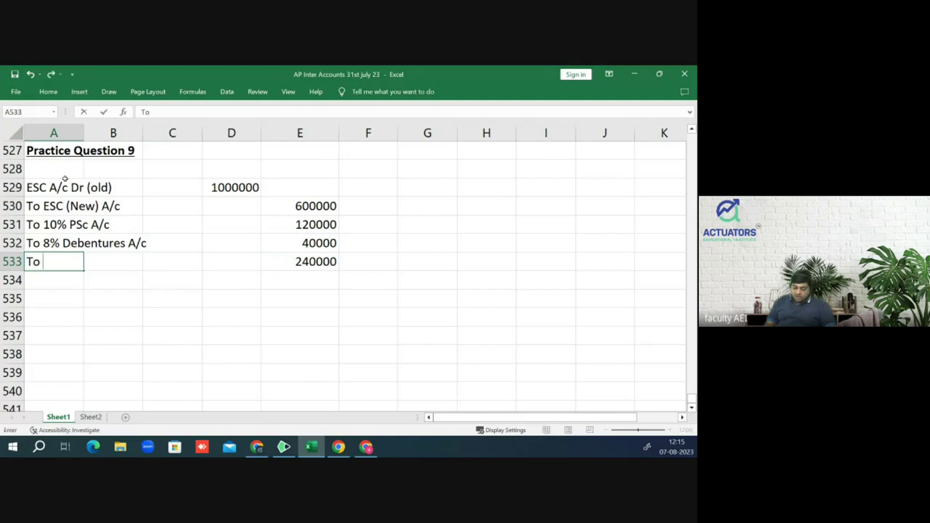
{"action": "type", "text": "Capi"}
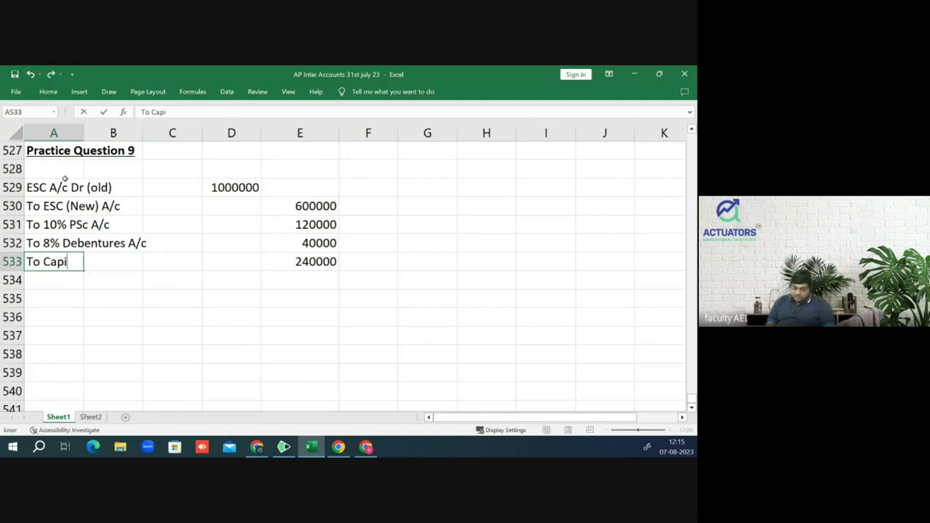
{"action": "type", "text": "tal R"}
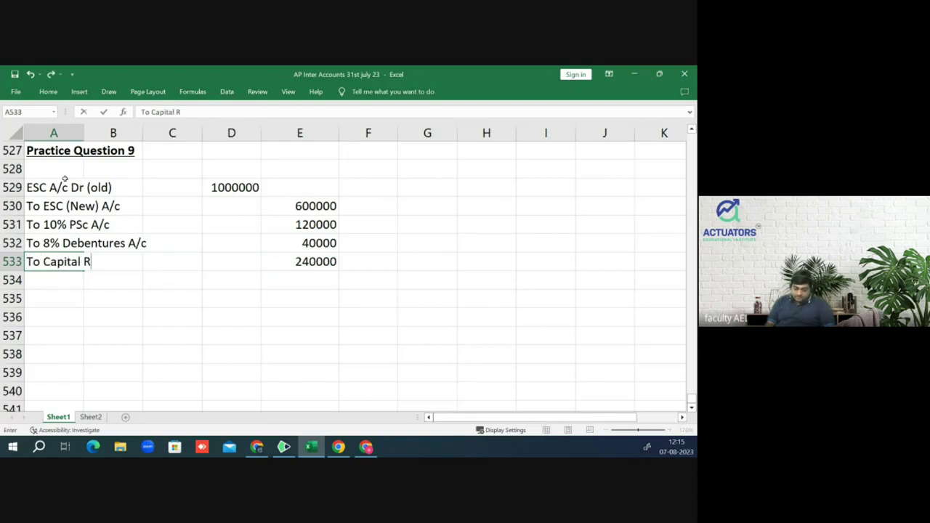
{"action": "type", "text": "eduction A/c"}
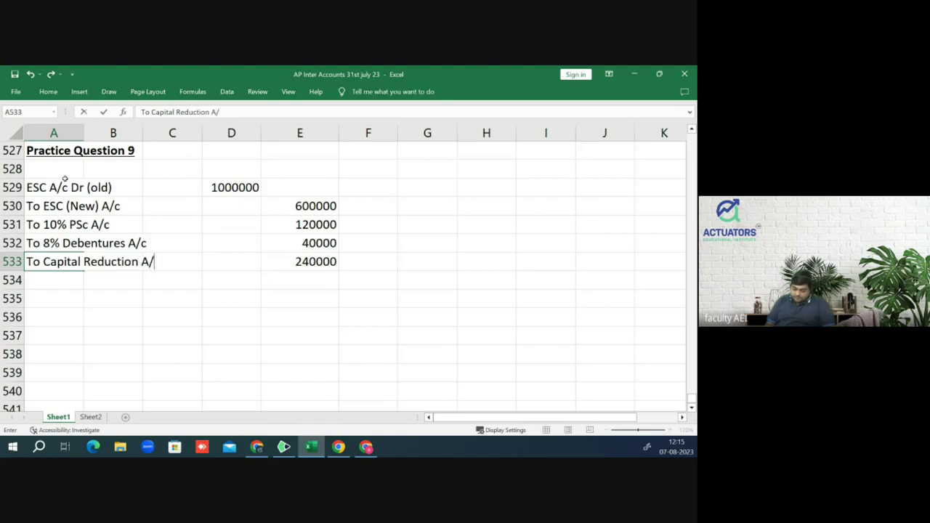
{"action": "key", "text": "Return"}
Step: Add the note "Profit to company" in F533 beside the capital reduction amount
{"action": "key", "text": "Up"}
{"action": "key", "text": "Right"}
{"action": "key", "text": "Right"}
{"action": "key", "text": "Right"}
{"action": "key", "text": "Right"}
{"action": "key", "text": "Right"}
{"action": "key", "text": "Left"}
{"action": "key", "text": "Right"}
{"action": "type", "text": "Pro"}
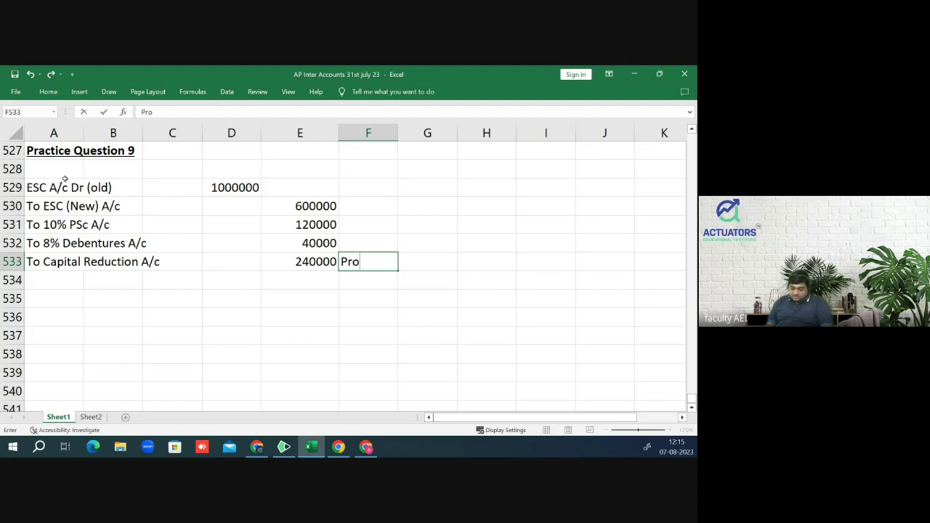
{"action": "type", "text": "fit to companyb"}
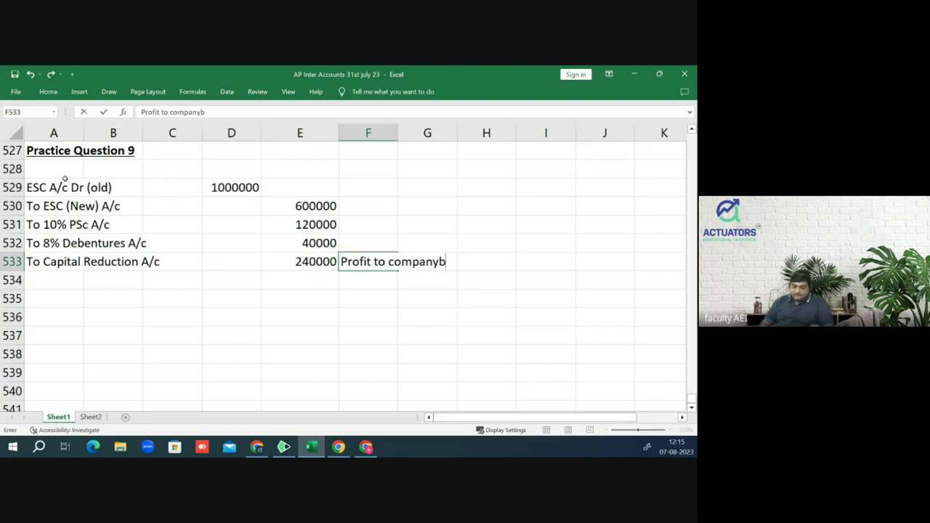
{"action": "key", "text": "BackSpace"}
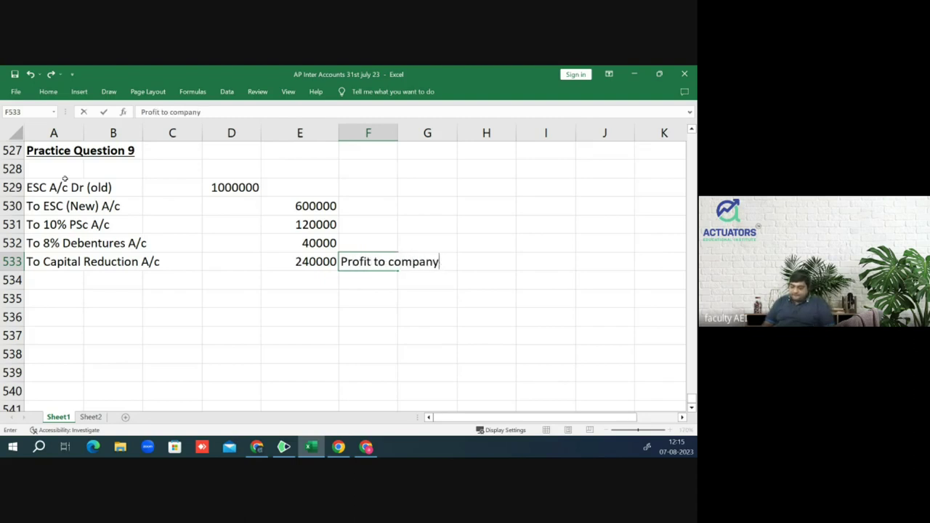
{"action": "key", "text": "Return"}
{"action": "key", "text": "Up"}
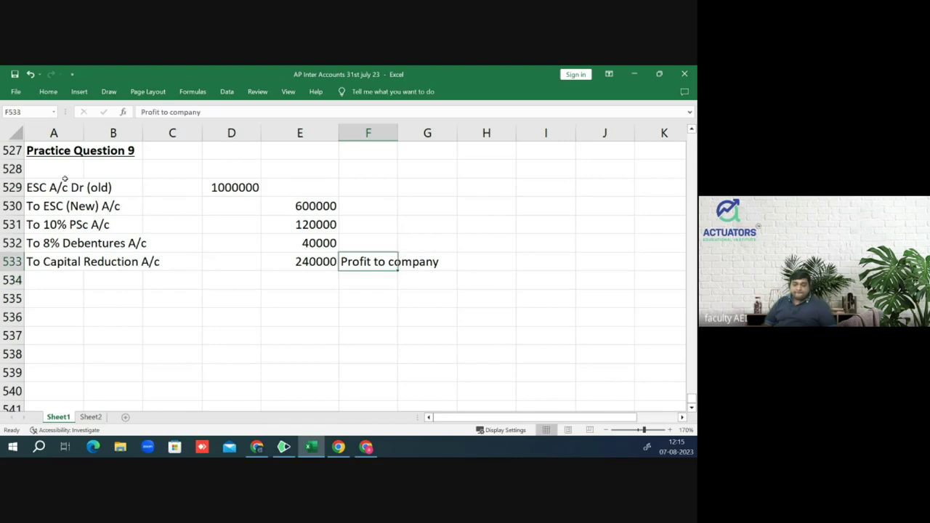
Step: Enter the narration "(Being Eshare holders settled)" in A535 under the share capital entry
{"action": "key", "text": "Left"}
{"action": "key", "text": "Left"}
{"action": "key", "text": "Left"}
{"action": "key", "text": "Left"}
{"action": "key", "text": "Left"}
{"action": "key", "text": "Down"}
{"action": "key", "text": "Down"}
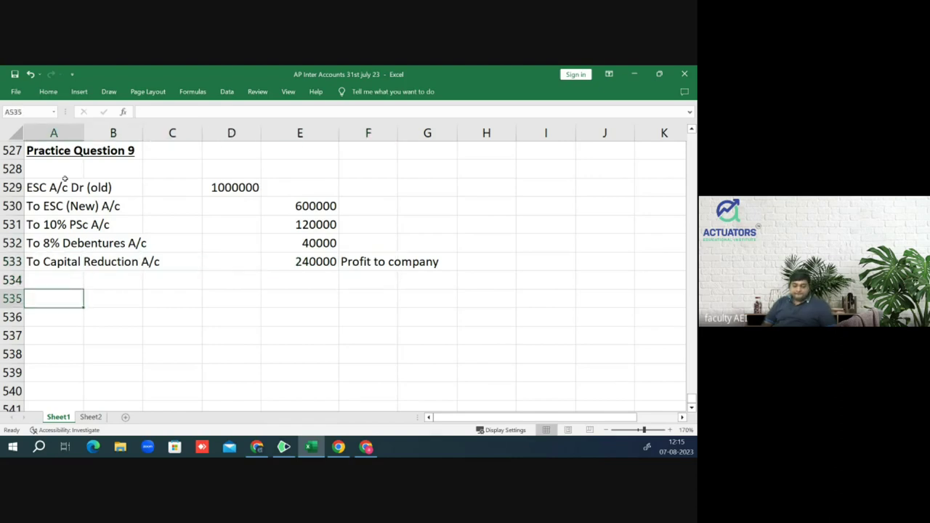
{"action": "type", "text": "(Being "}
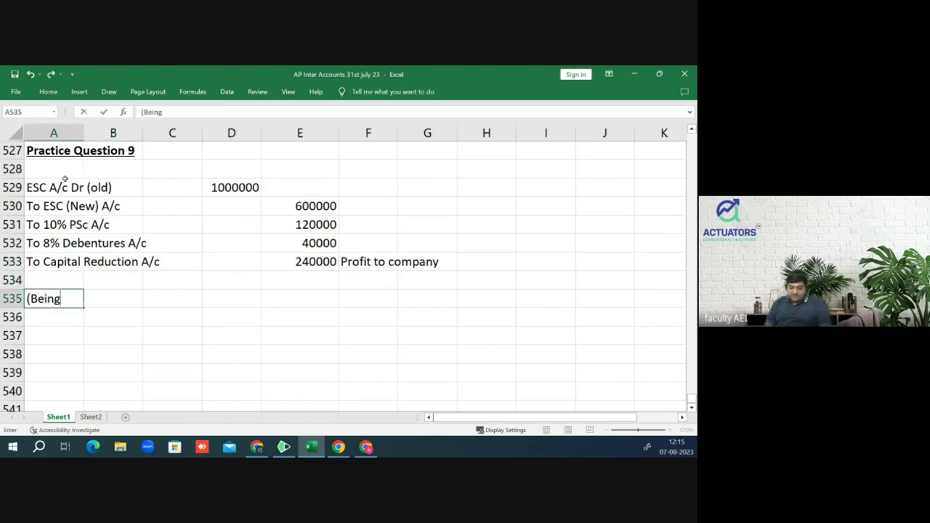
{"action": "type", "text": "Eshares"}
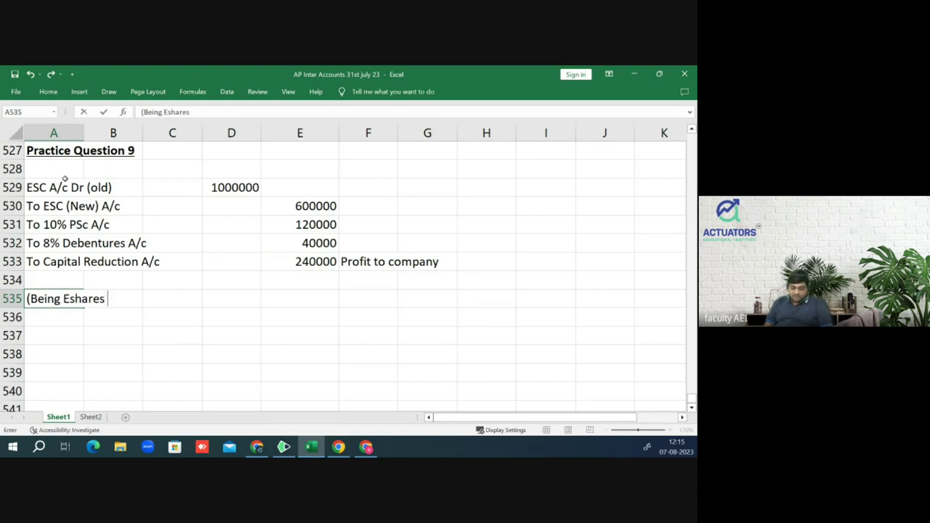
{"action": "key", "text": "BackSpace"}
{"action": "type", "text": "holde"}
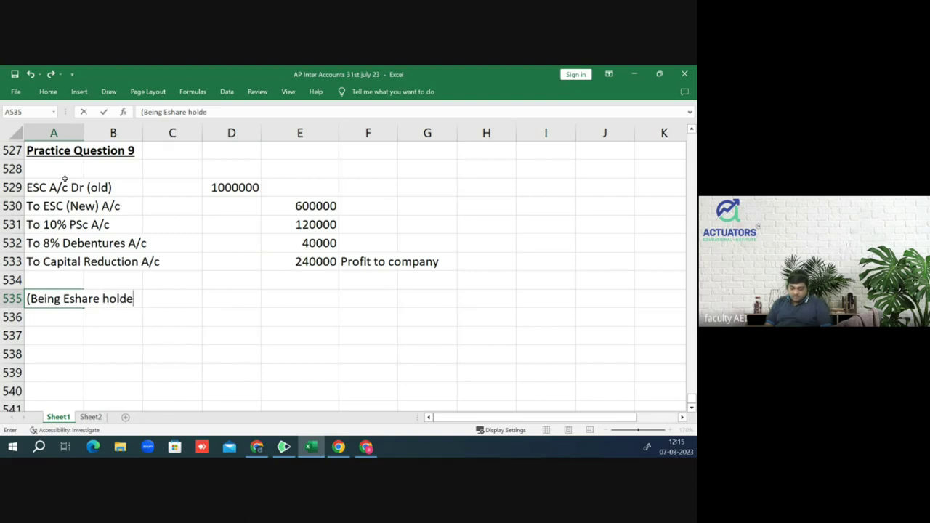
{"action": "type", "text": "rs sett"}
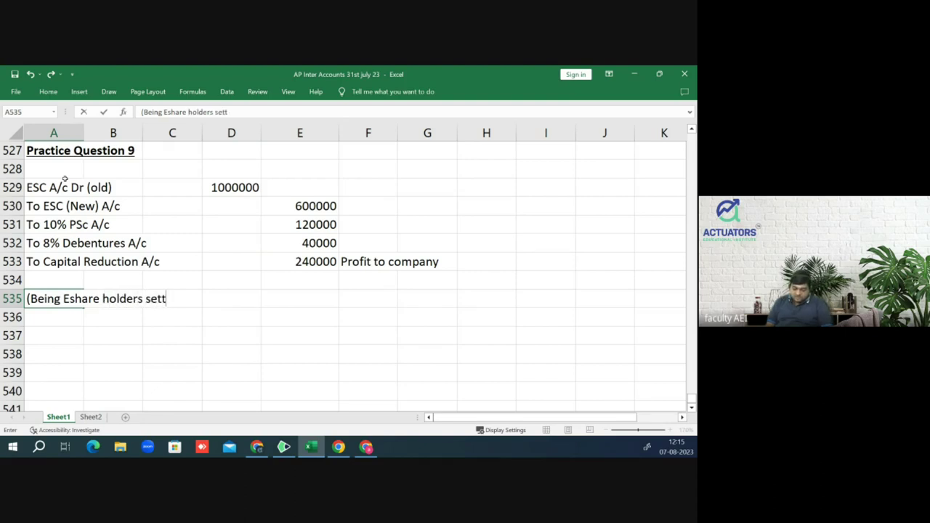
{"action": "type", "text": "led)"}
{"action": "key", "text": "Return"}
Step: Start the debenture issue entry with the debit line "Bank A/c Dr" in A537
{"action": "key", "text": "Return"}
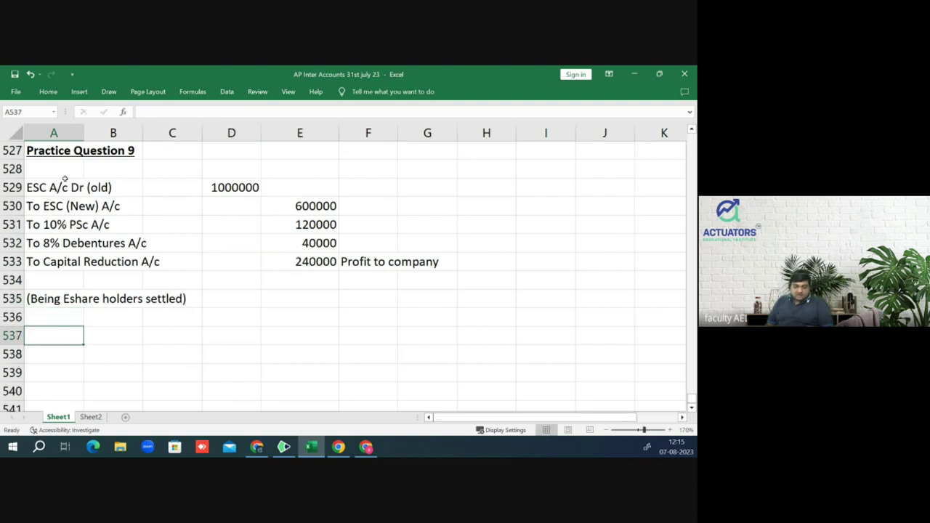
{"action": "type", "text": "Bank A/c dr"}
{"action": "key", "text": "BackSpace"}
{"action": "key", "text": "BackSpace"}
{"action": "type", "text": "Dr"}
{"action": "key", "text": "Return"}
Step: Enter the credit line "To 10% 1st Debentures A/c" in A538 after checking the debenture issue in the textbook scheme
{"action": "key", "text": "alt+Tab"}
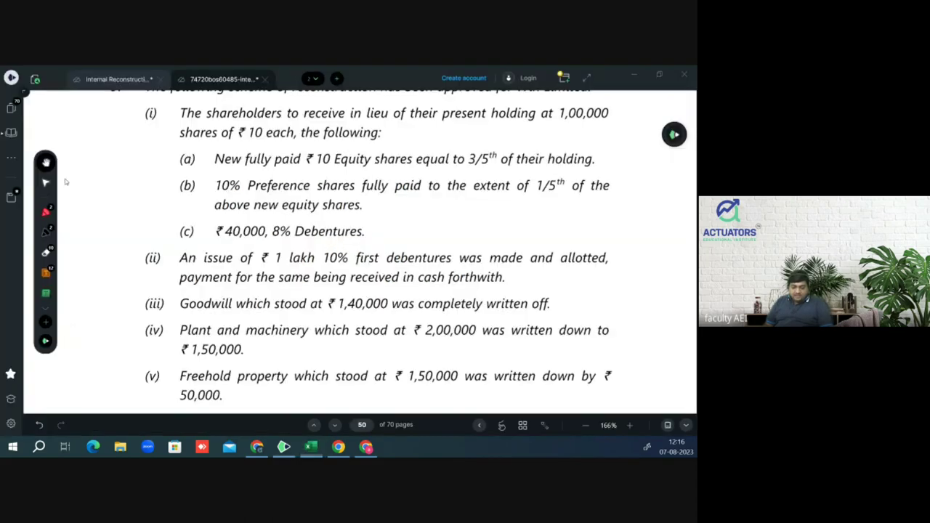
{"action": "key", "text": "alt+Tab"}
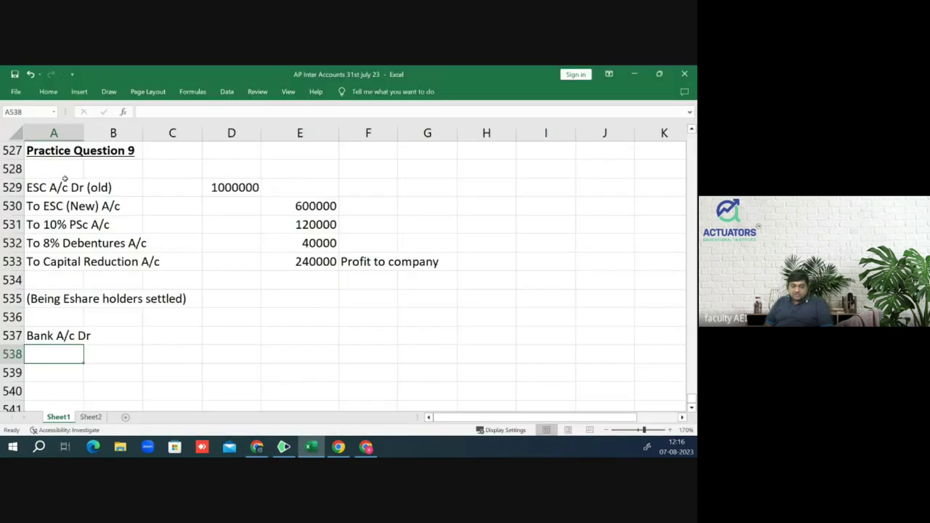
{"action": "type", "text": "To "}
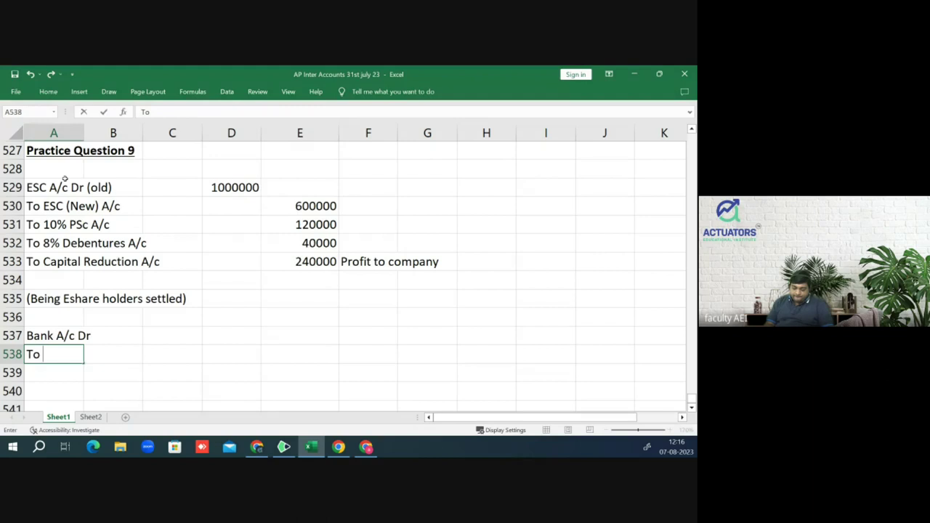
{"action": "type", "text": "10%"}
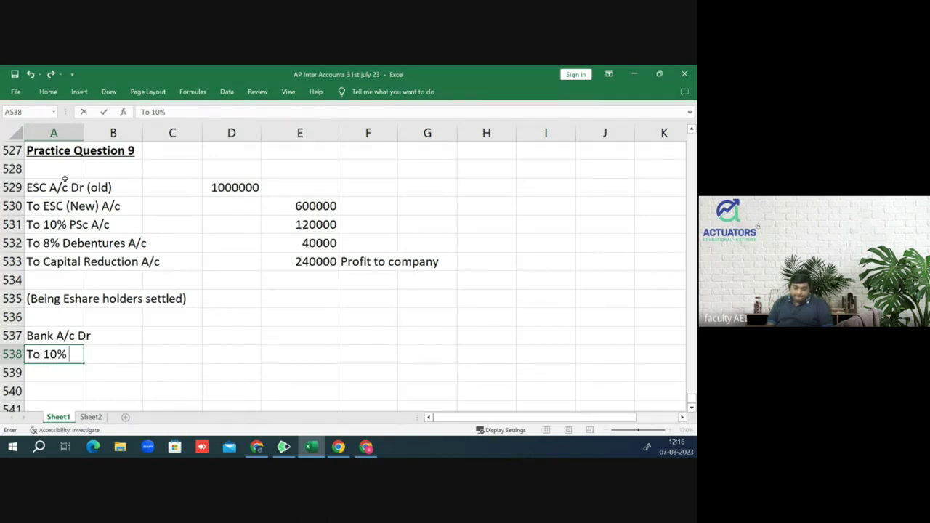
{"action": "type", "text": " 1st D"}
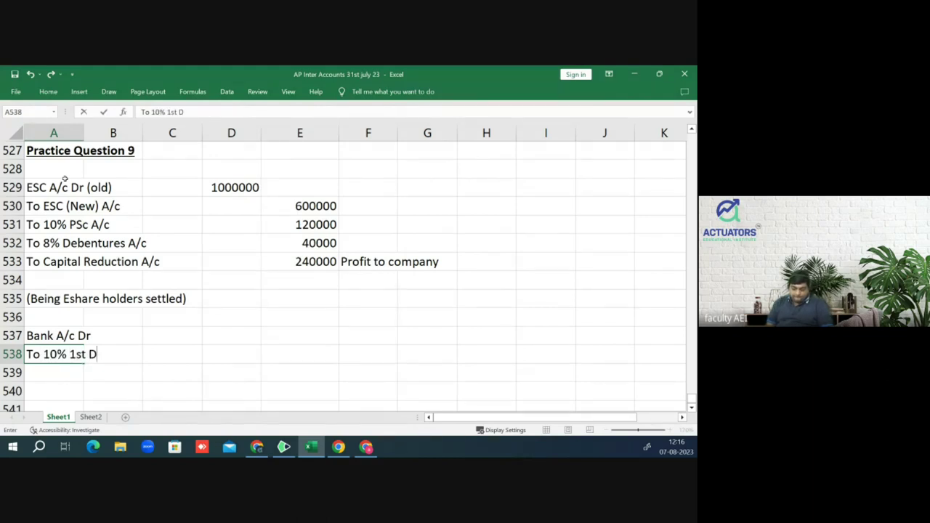
{"action": "type", "text": "ebentures A/c"}
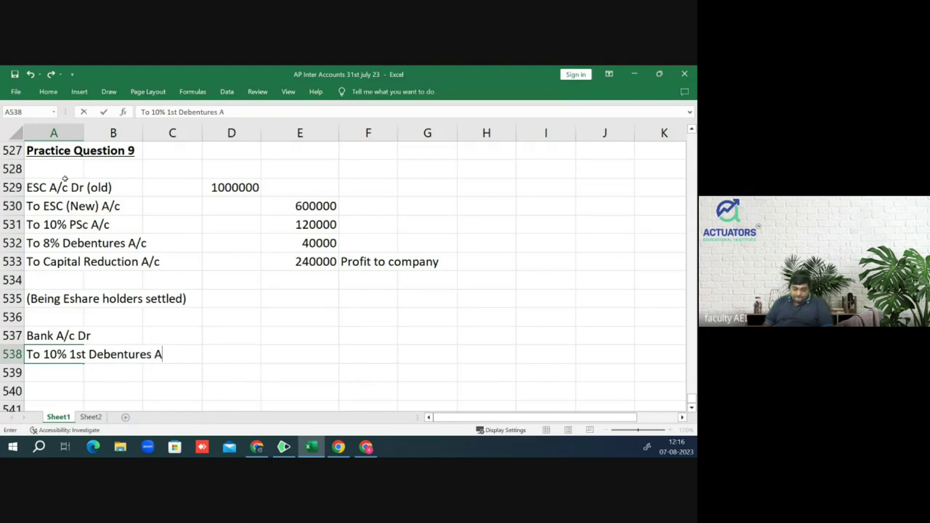
{"action": "key", "text": "Return"}
Step: Enter 100000 as the bank debit in D537 and 100000 as the 10% first debentures credit in E538
{"action": "key", "text": "Right"}
{"action": "key", "text": "Right"}
{"action": "key", "text": "Right"}
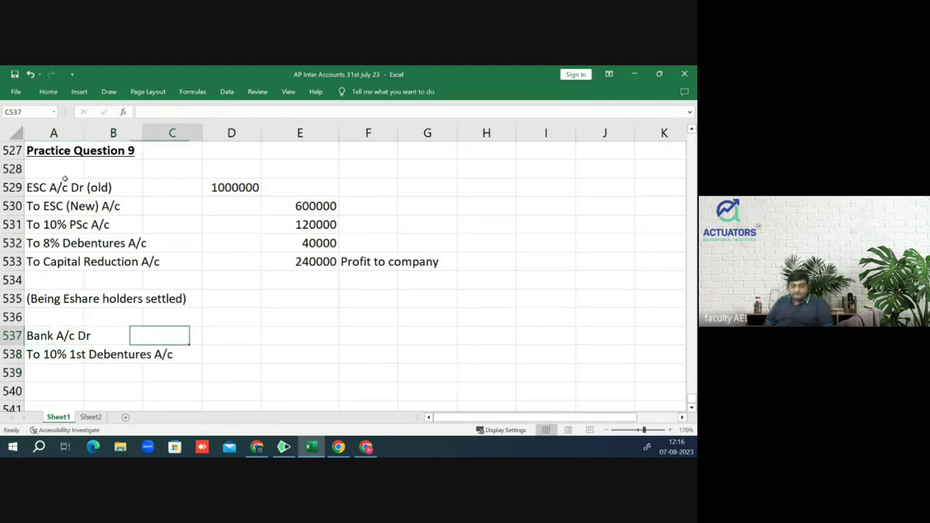
{"action": "type", "text": "100000"}
{"action": "key", "text": "Return"}
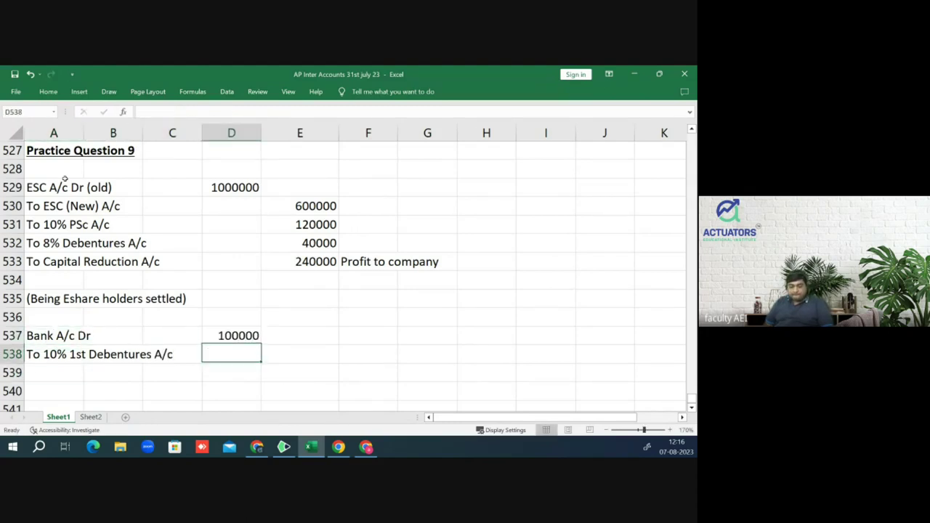
{"action": "key", "text": "Right"}
{"action": "type", "text": "100000"}
{"action": "key", "text": "Return"}
Step: Enter the narration "(Being debentures issued)" in A540 under the debenture entry
{"action": "key", "text": "Down"}
{"action": "key", "text": "Left"}
{"action": "key", "text": "Left"}
{"action": "key", "text": "Left"}
{"action": "key", "text": "Left"}
{"action": "type", "text": "(Being debentures issued)"}
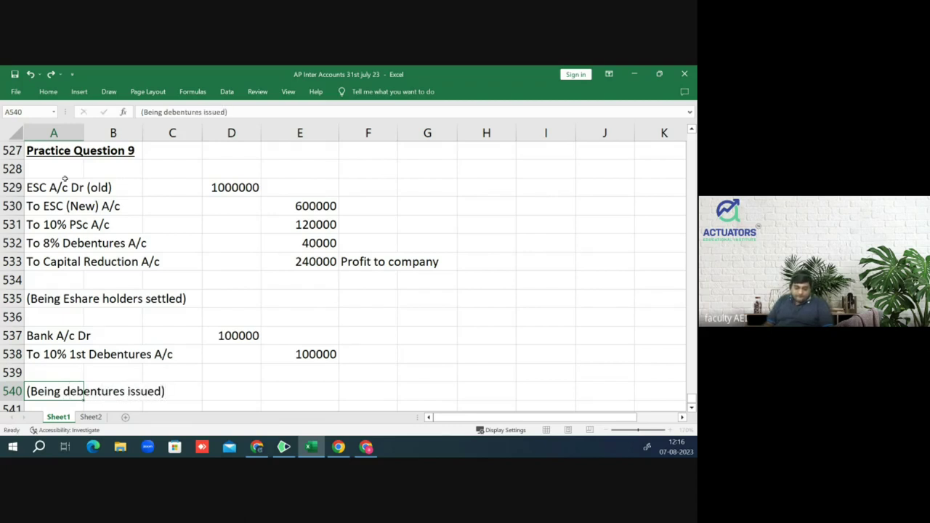
{"action": "key", "text": "Return"}
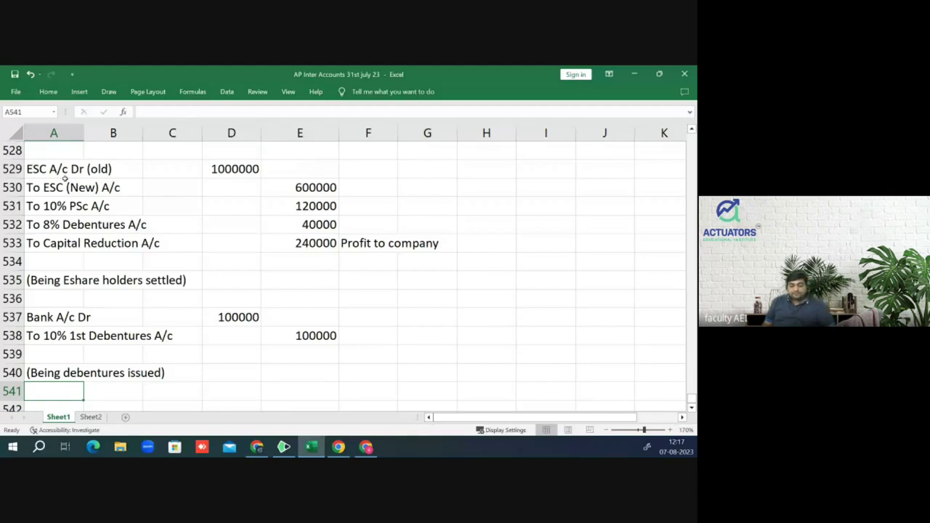
Step: Start the write-off entry with the debit line "Capital Reduction A/c Dr" in A542
{"action": "key", "text": "Down"}
{"action": "key", "text": "Down"}
{"action": "key", "text": "Down"}
{"action": "key", "text": "Down"}
{"action": "key", "text": "Down"}
{"action": "key", "text": "Down"}
{"action": "key", "text": "Up"}
{"action": "key", "text": "Up"}
{"action": "key", "text": "Up"}
{"action": "key", "text": "Up"}
{"action": "key", "text": "Up"}
{"action": "key", "text": "Up"}
{"action": "key", "text": "Down"}
{"action": "type", "text": "Capital Reduction A/c dr"}
{"action": "key", "text": "BackSpace"}
{"action": "key", "text": "BackSpace"}
{"action": "type", "text": "Dr"}
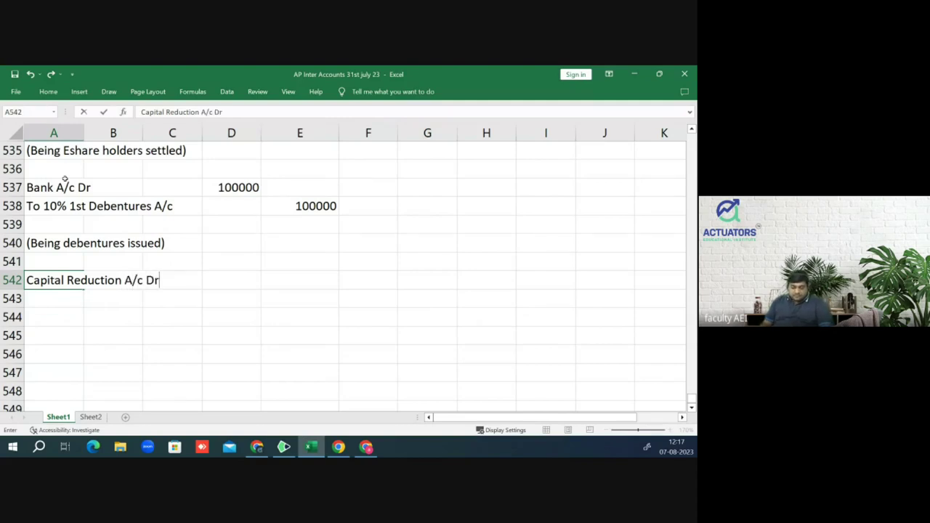
{"action": "key", "text": "Return"}
{"action": "key", "text": "Up"}
{"action": "key", "text": "Right"}
{"action": "key", "text": "Right"}
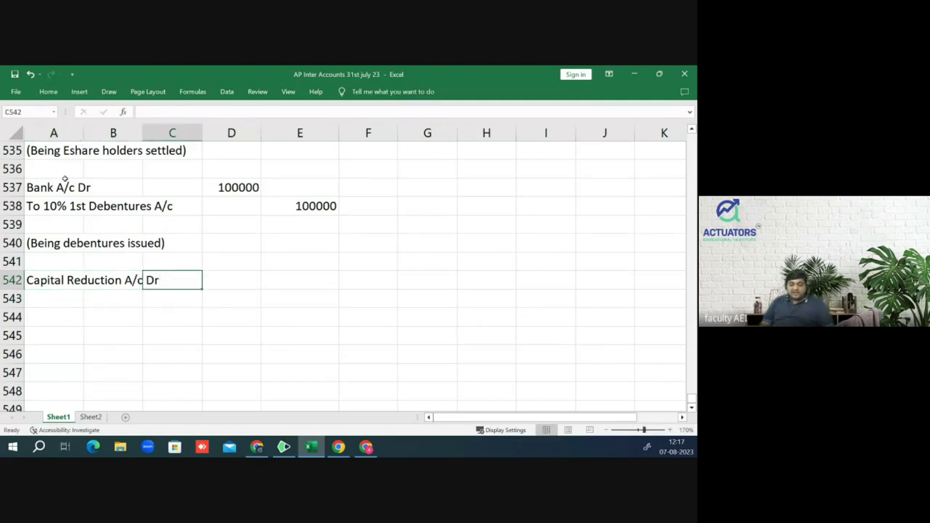
{"action": "key", "text": "Right"}
{"action": "type", "text": "140000"}
{"action": "key", "text": "Return"}
{"action": "key", "text": "Up"}
{"action": "key", "text": "Delete"}
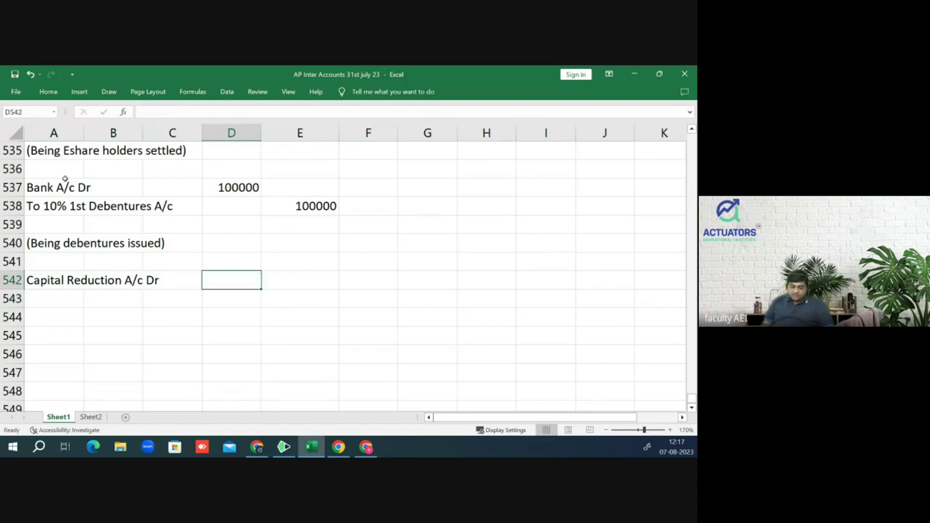
Step: Enter the goodwill write-off amount of 140000 in the credit column at E543
{"action": "key", "text": "Down"}
{"action": "key", "text": "Right"}
{"action": "type", "text": "140000"}
{"action": "key", "text": "Return"}
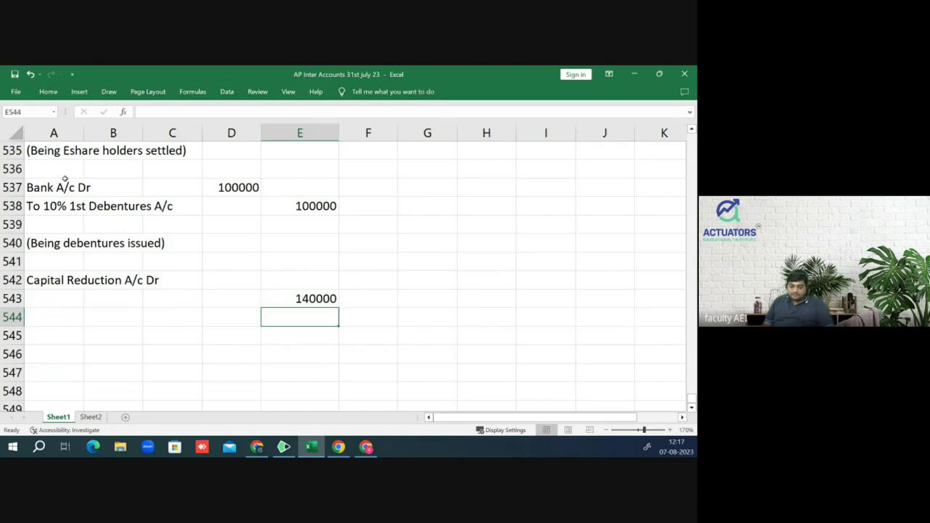
Step: Enter the credit line "To goodwill A/c" in A543 beside its amount
{"action": "key", "text": "Left"}
{"action": "key", "text": "Left"}
{"action": "key", "text": "Left"}
{"action": "key", "text": "Left"}
{"action": "key", "text": "Up"}
{"action": "type", "text": "T"}
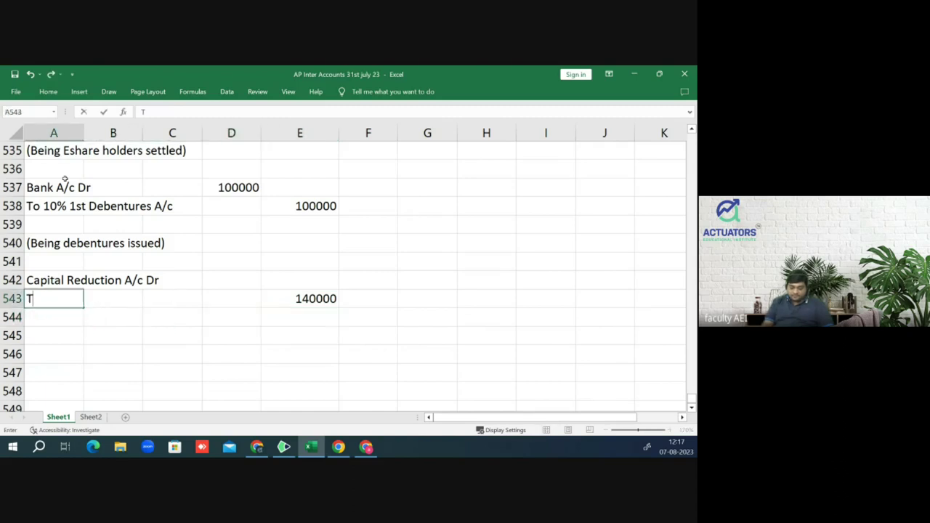
{"action": "type", "text": "o goodwil"}
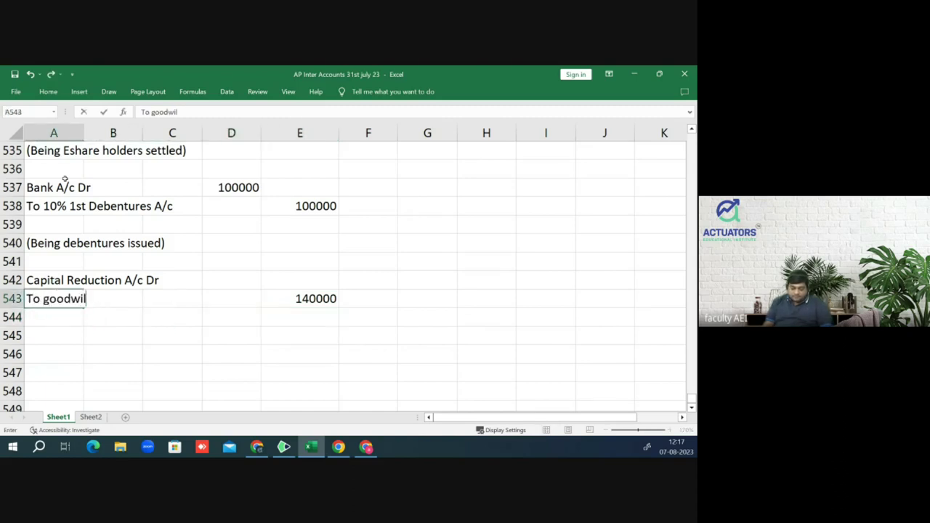
{"action": "type", "text": "l A/c"}
{"action": "key", "text": "Return"}
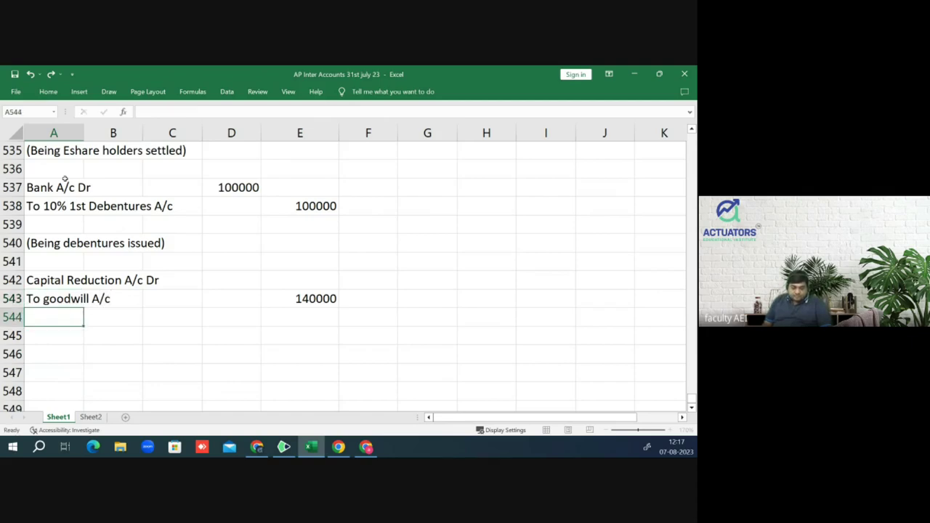
Step: Switch to the textbook page and underline "written down to" in point (iv) and "written down by" in point (v) in red pen
{"action": "key", "text": "alt+Tab"}
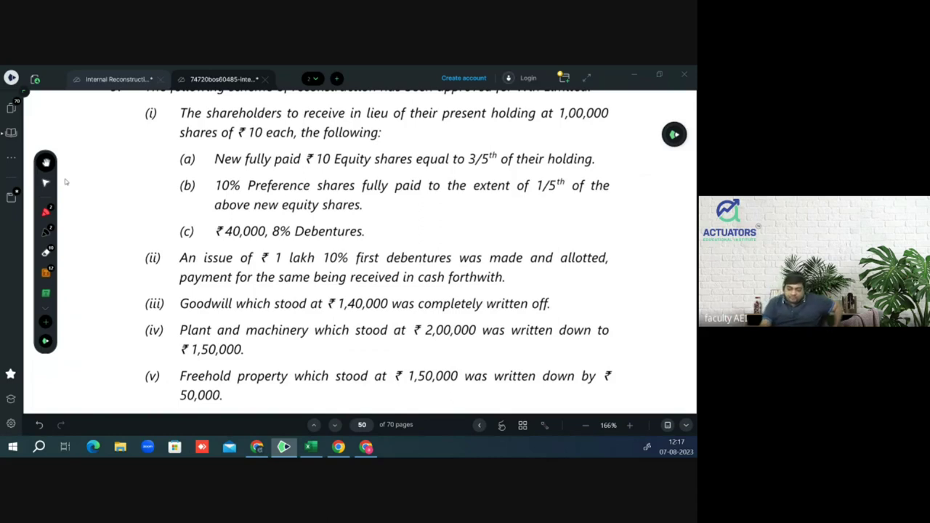
{"action": "key", "text": "p"}
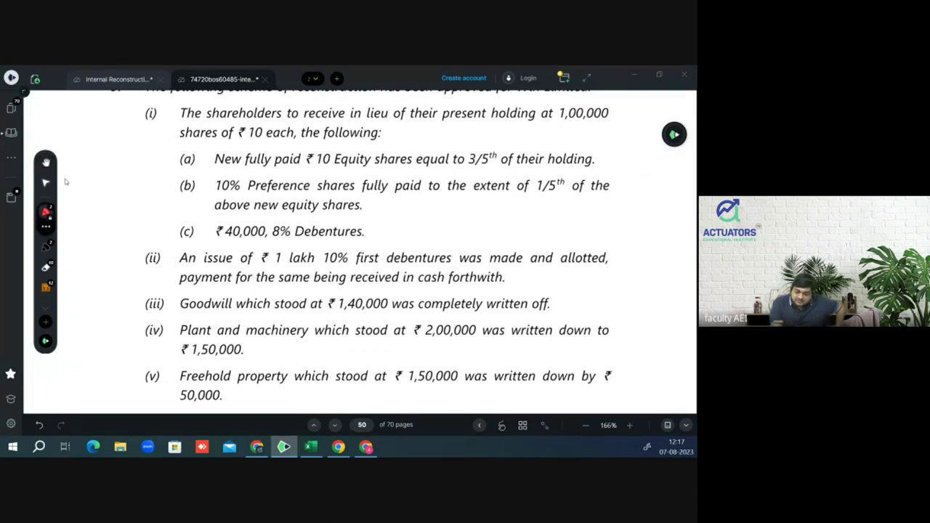
{"action": "left_click_drag", "start_coordinate": [515, 339], "coordinate": [621, 338]}
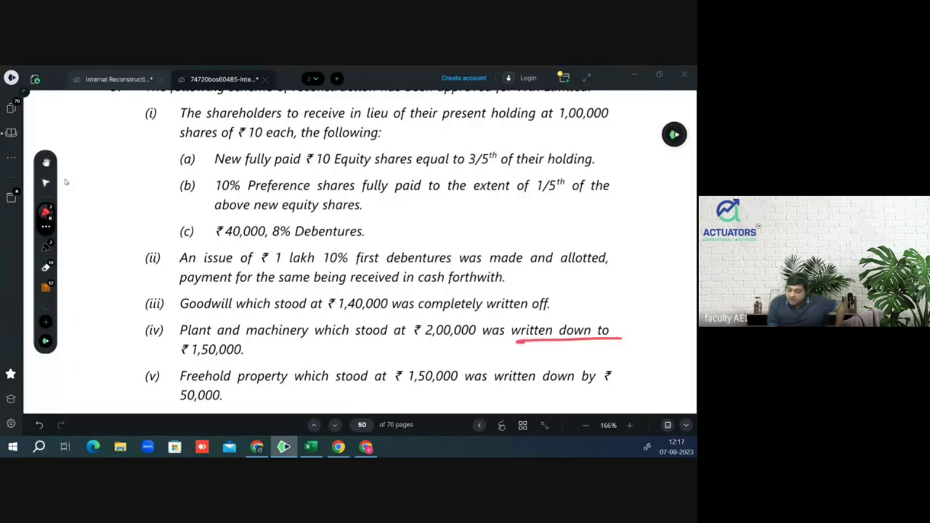
{"action": "left_click_drag", "start_coordinate": [499, 388], "coordinate": [613, 388]}
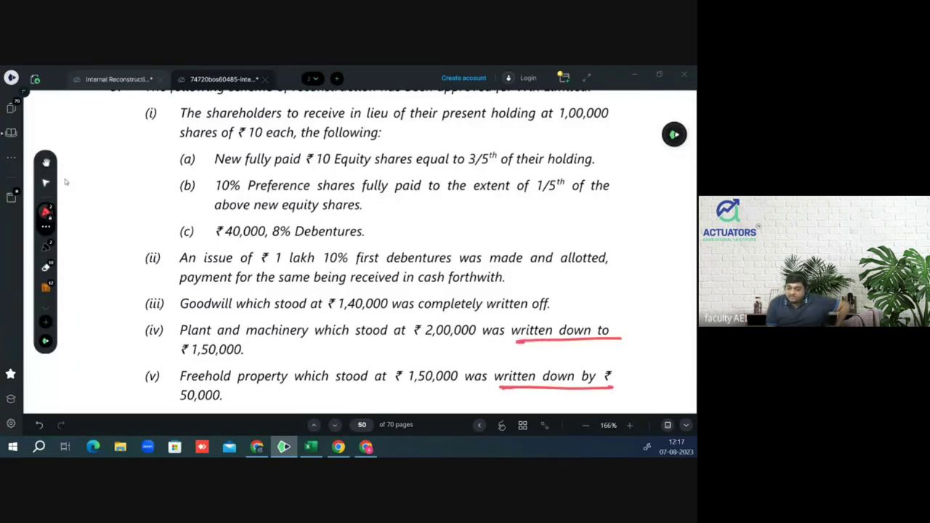
Step: Handwrite "New Value" beside point (iv) and "fall" beside point (v), and underline the 50,000 in point (v)
{"action": "left_click_drag", "start_coordinate": [613, 327], "coordinate": [681, 310]}
{"action": "mouse_move", "coordinate": [623, 360]}
{"action": "left_mouse_down"}
{"action": "mouse_move", "coordinate": [619, 393]}
{"action": "mouse_move", "coordinate": [644, 371]}
{"action": "mouse_move", "coordinate": [645, 385]}
{"action": "left_mouse_up"}
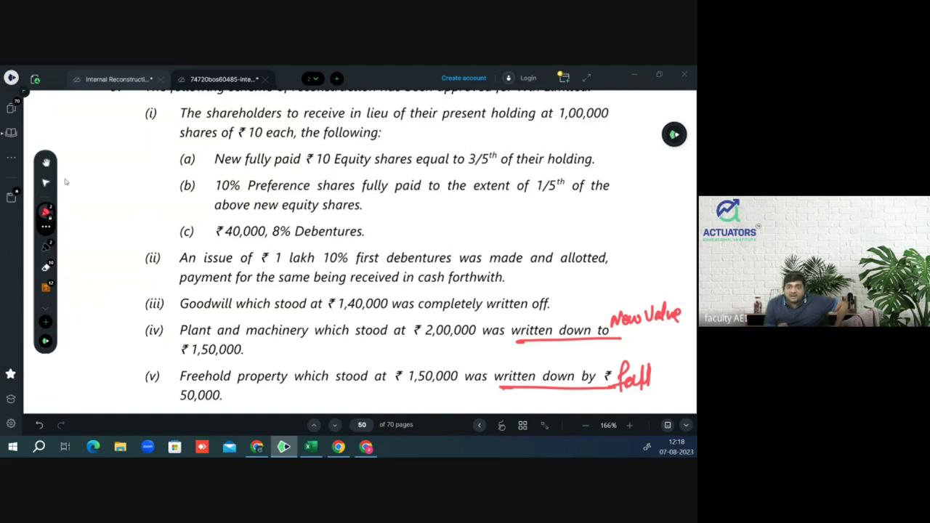
{"action": "left_click_drag", "start_coordinate": [182, 409], "coordinate": [229, 409]}
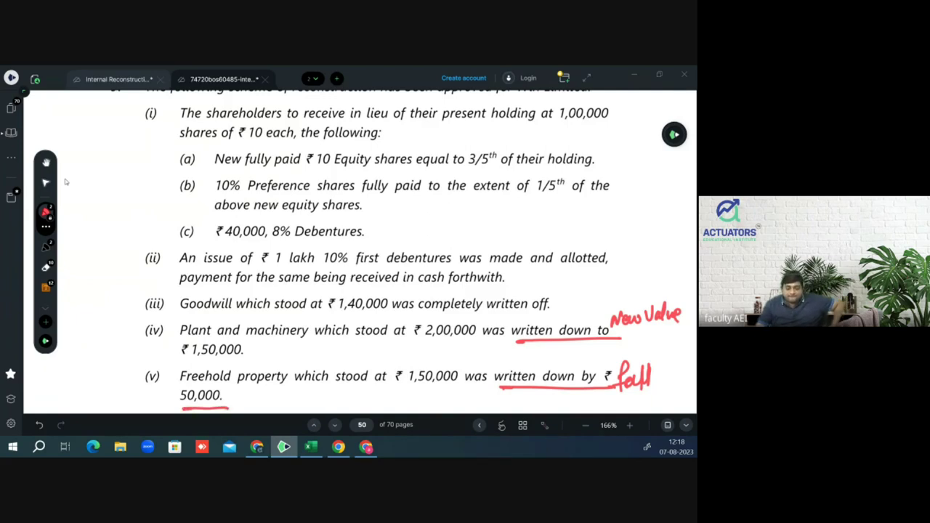
Step: Switch back to Excel and enter the credit line "To Plant A/c" in A544
{"action": "key", "text": "alt+Tab"}
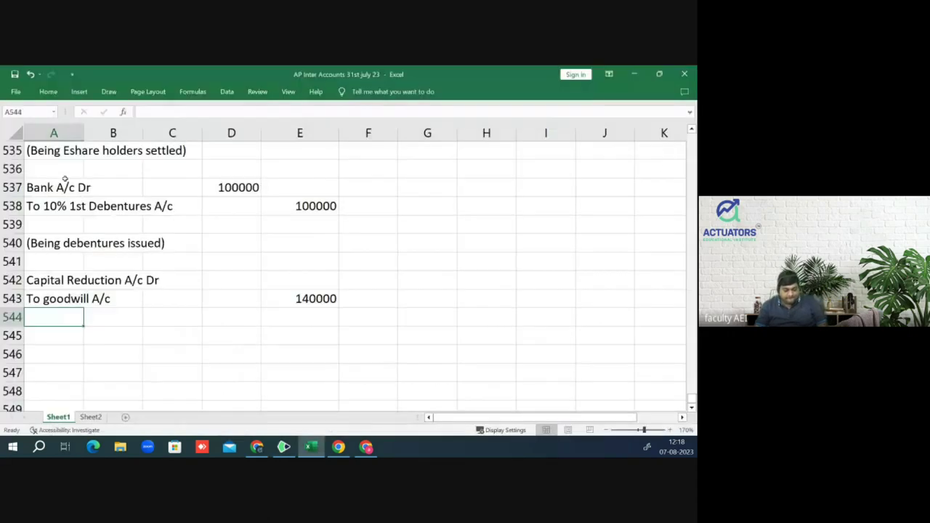
{"action": "key", "text": "alt+Tab"}
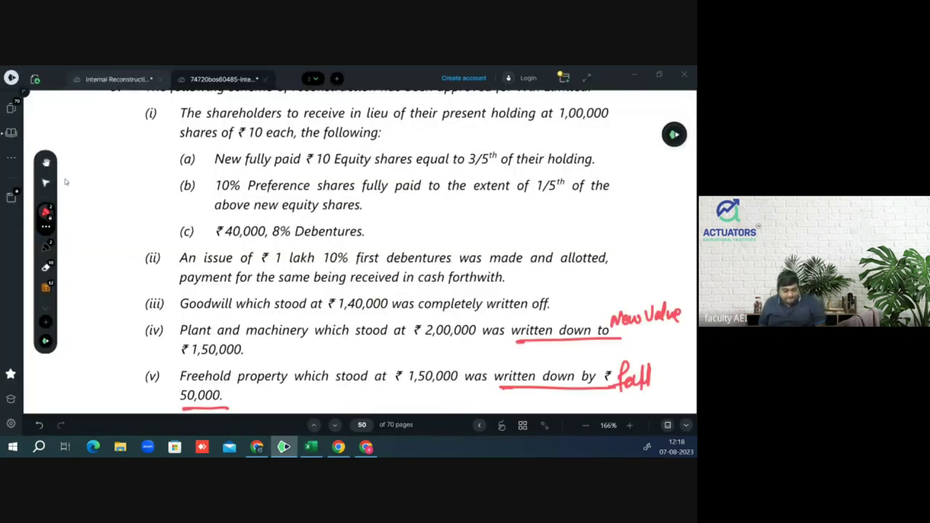
{"action": "key", "text": "alt+Tab"}
{"action": "type", "text": "To P"}
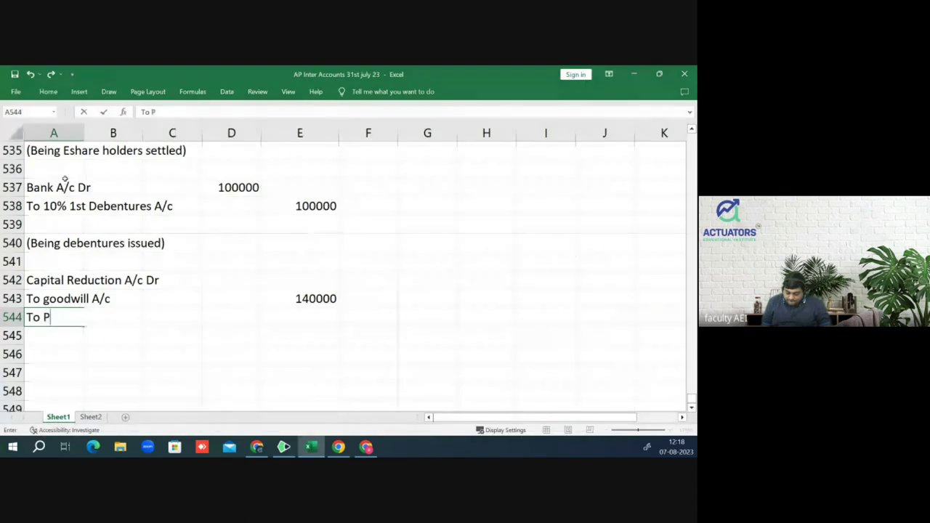
{"action": "type", "text": "lant AS/c"}
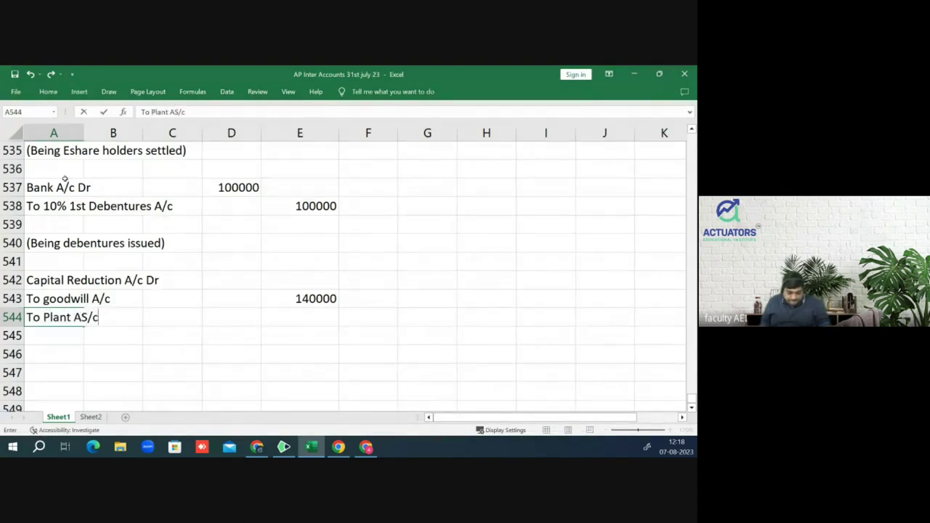
{"action": "key", "text": "BackSpace"}
{"action": "key", "text": "BackSpace"}
{"action": "key", "text": "BackSpace"}
{"action": "type", "text": "/c"}
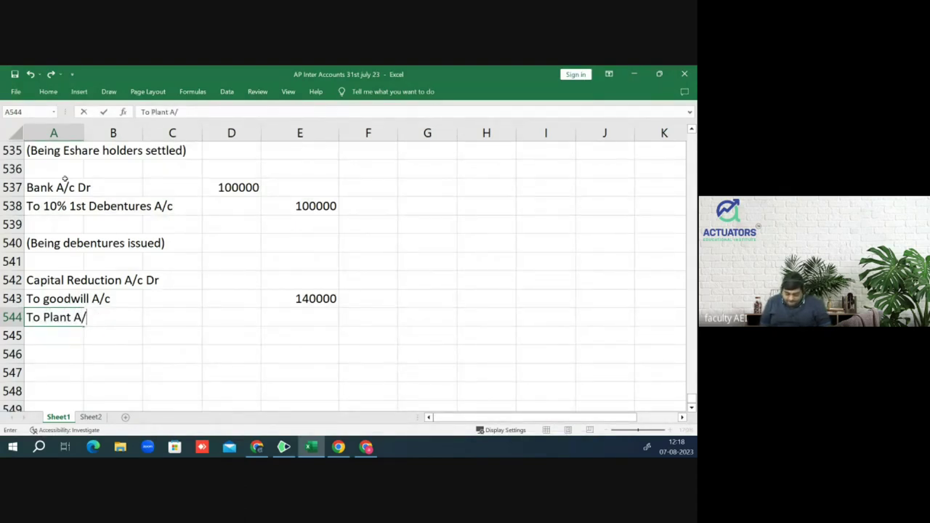
Step: Enter 50000 in E544 for plant and 50000 in E545 for the freehold property write-down
{"action": "key", "text": "Right"}
{"action": "key", "text": "Right"}
{"action": "key", "text": "Right"}
{"action": "key", "text": "Right"}
{"action": "type", "text": "50000"}
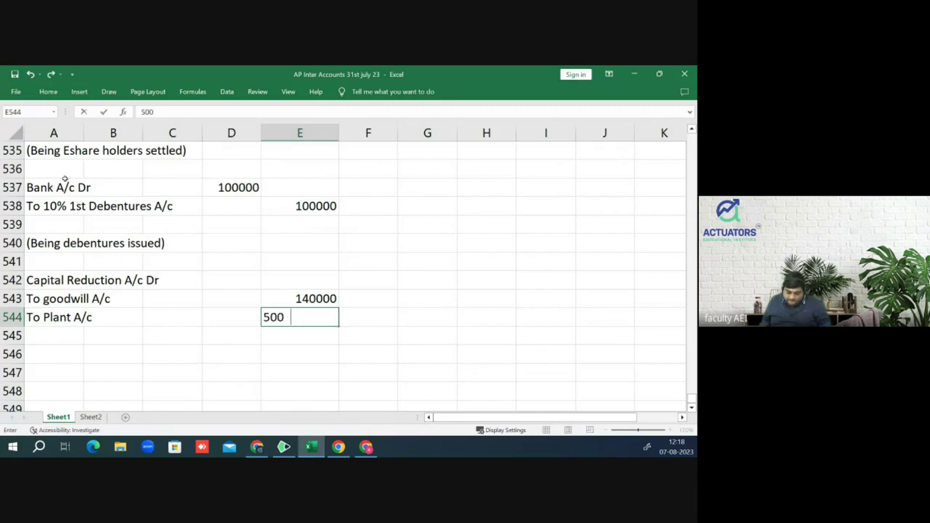
{"action": "key", "text": "Return"}
{"action": "type", "text": "50000"}
{"action": "key", "text": "Return"}
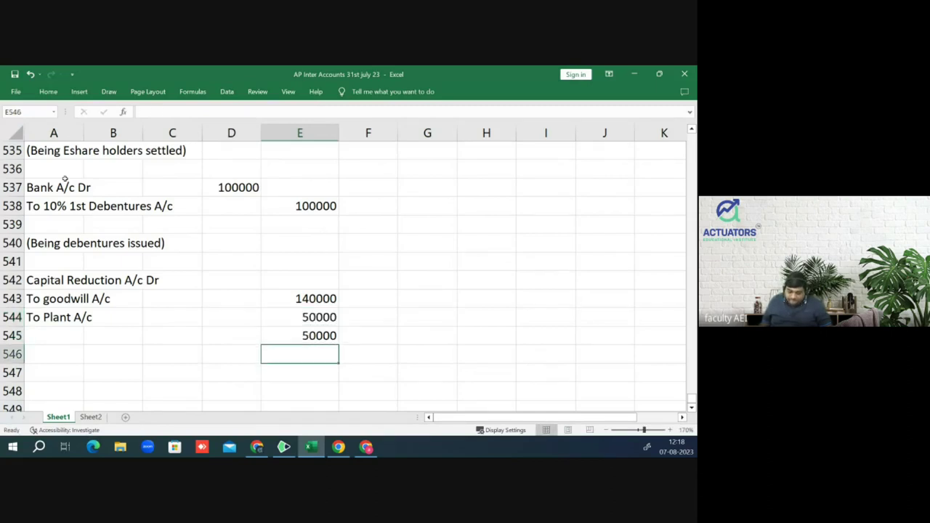
Step: Enter the credit line "To Freehold Property A/c" in A545
{"action": "key", "text": "Up"}
{"action": "key", "text": "Left"}
{"action": "key", "text": "Left"}
{"action": "key", "text": "Left"}
{"action": "key", "text": "Left"}
{"action": "type", "text": "To "}
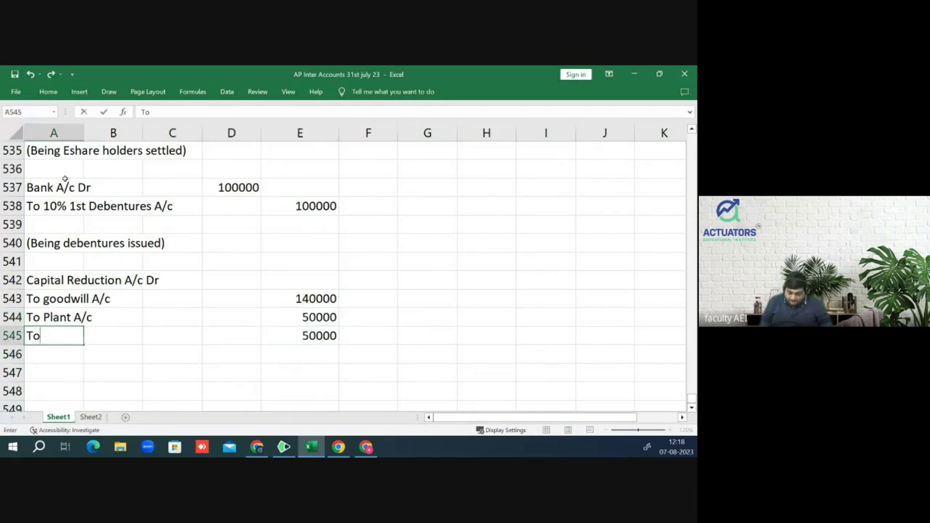
{"action": "type", "text": "Freehol"}
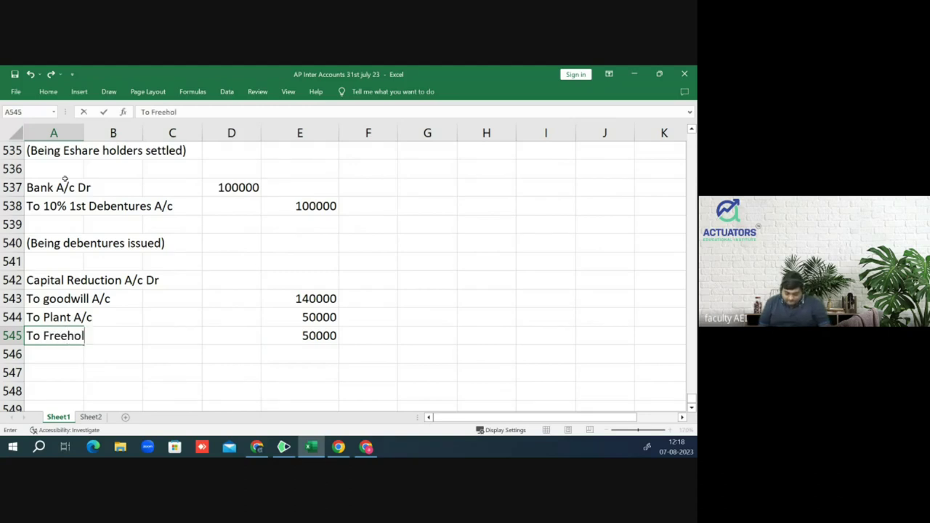
{"action": "type", "text": "d Property "}
{"action": "type", "text": "A/c"}
{"action": "key", "text": "BackSpace"}
{"action": "type", "text": "c"}
{"action": "key", "text": "Return"}
Step: Enter the narration "(Being sundry assets written off)" in A547, closing the asset write-off entry
{"action": "key", "text": "Return"}
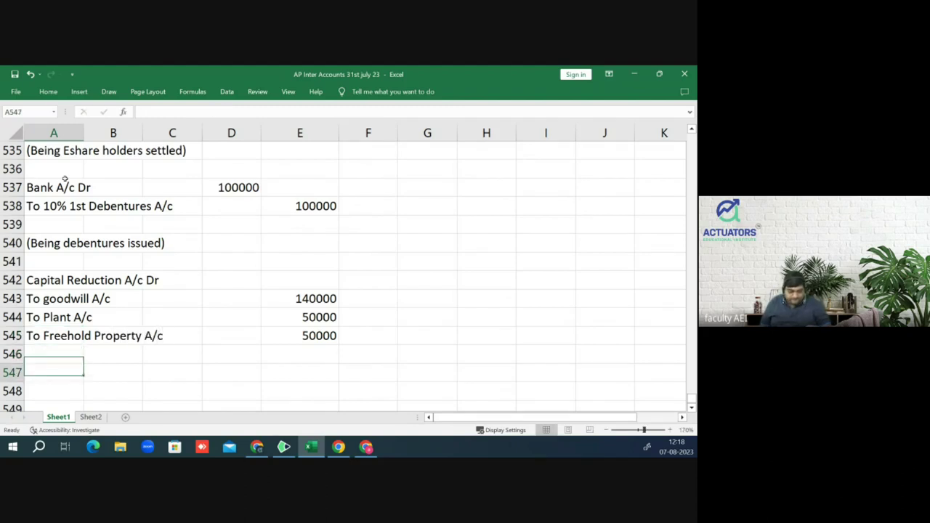
{"action": "type", "text": "(Bein"}
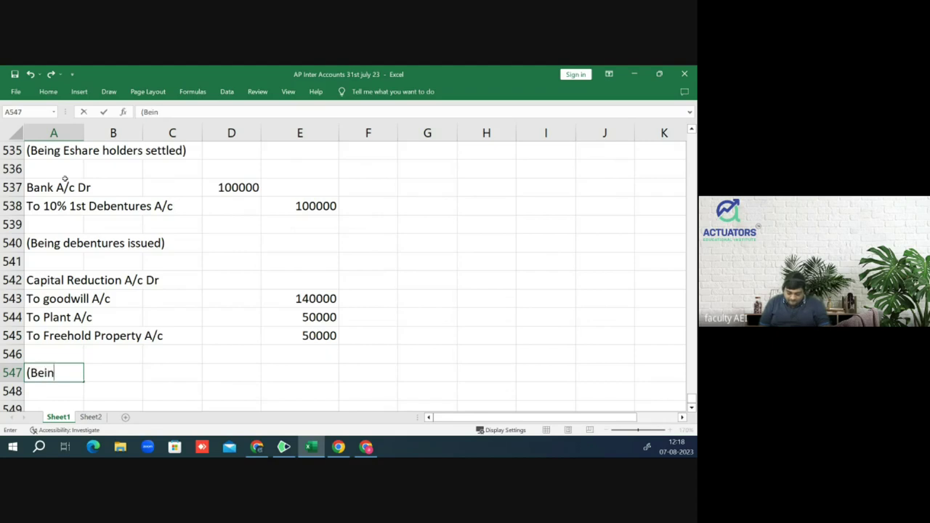
{"action": "type", "text": "g sundry "}
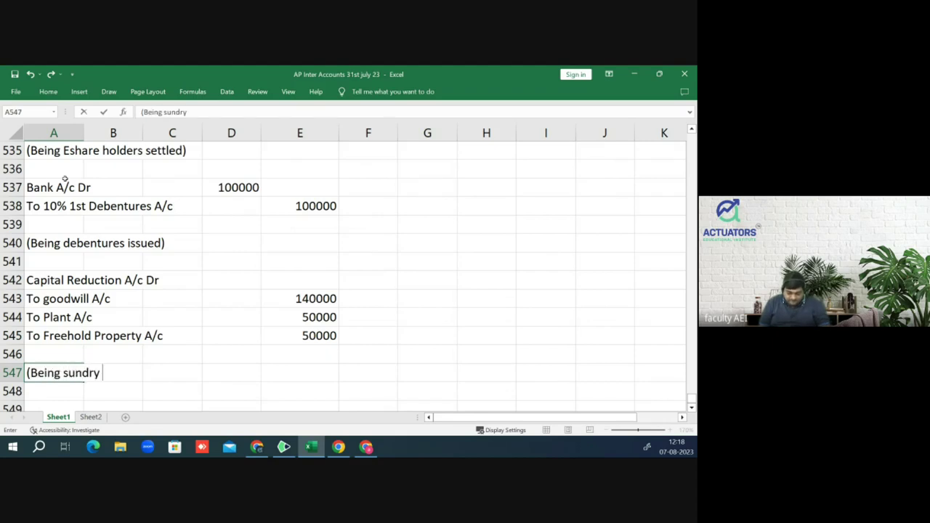
{"action": "type", "text": "assets "}
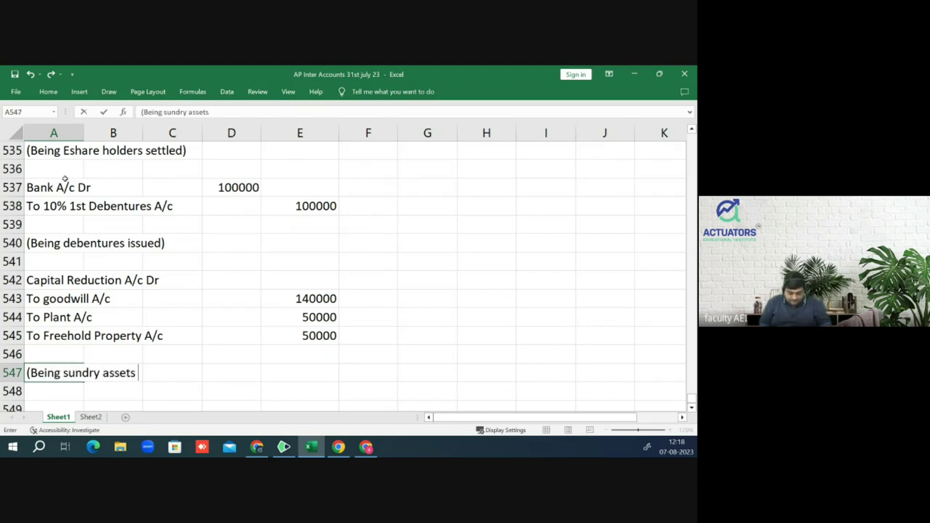
{"action": "type", "text": "written"}
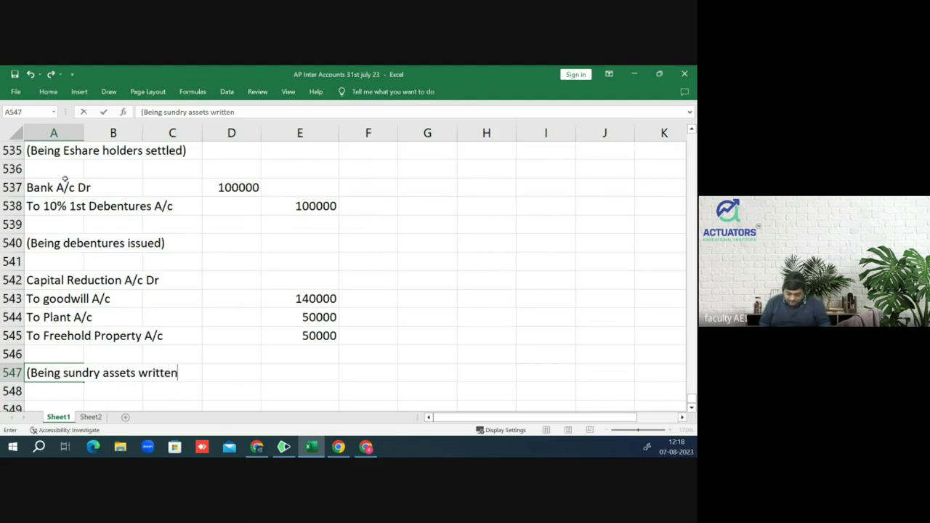
{"action": "type", "text": " off)"}
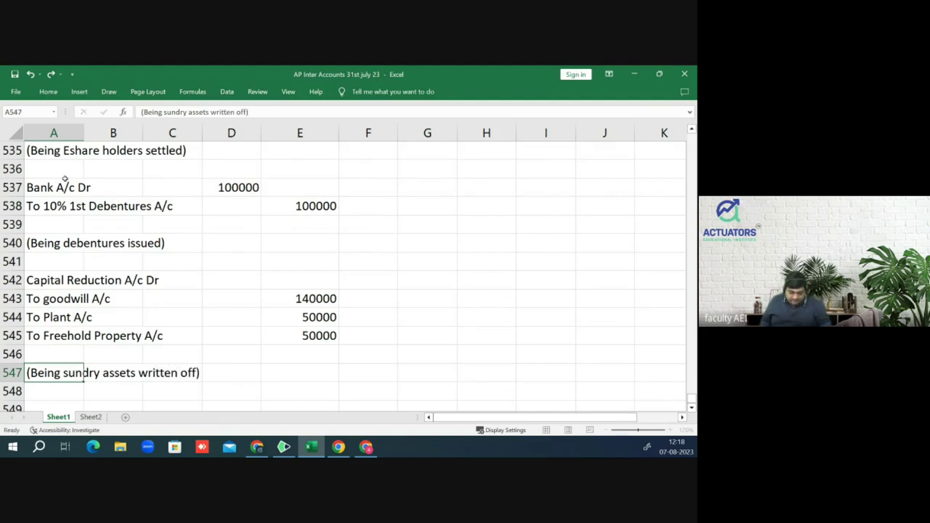
{"action": "key", "text": "Return"}
Step: Enter the debit amount 240000 in D542 for the Capital Reduction A/c line
{"action": "key", "text": "Right"}
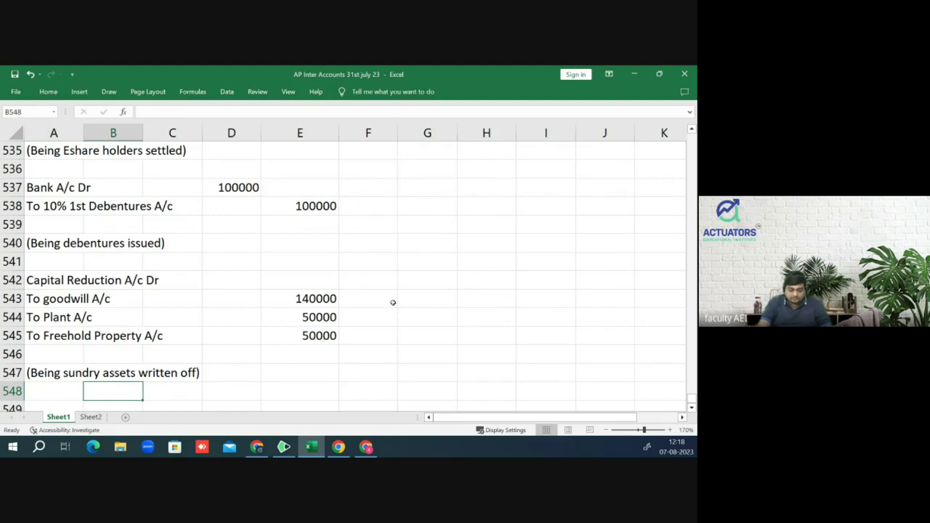
{"action": "key", "text": "Up"}
{"action": "key", "text": "Up"}
{"action": "key", "text": "Up"}
{"action": "key", "text": "Up"}
{"action": "key", "text": "Up"}
{"action": "key", "text": "Up"}
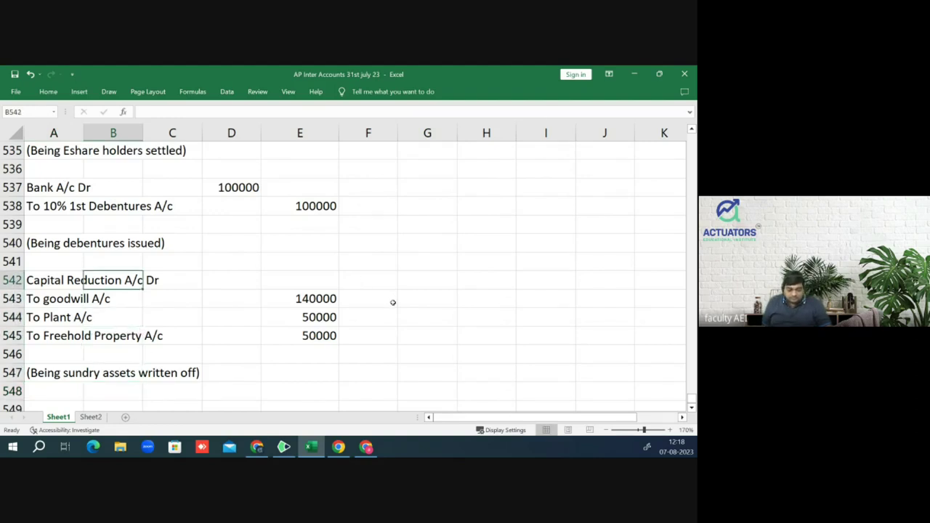
{"action": "key", "text": "Right"}
{"action": "key", "text": "Right"}
{"action": "type", "text": "240000"}
{"action": "key", "text": "Return"}
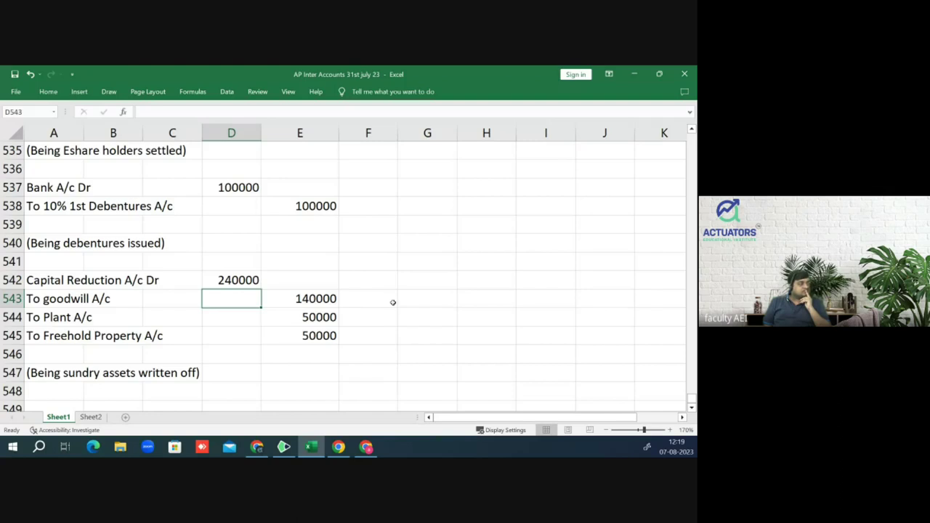
Step: Review the Practice Question 9 journal entries from the equity shareholders' settlement down to the asset write-off
{"action": "key", "text": "Up"}
{"action": "key", "text": "Up"}
{"action": "key", "text": "Up"}
{"action": "key", "text": "Up"}
{"action": "key", "text": "Up"}
{"action": "key", "text": "Up"}
{"action": "key", "text": "Up"}
{"action": "key", "text": "Up"}
{"action": "key", "text": "Up"}
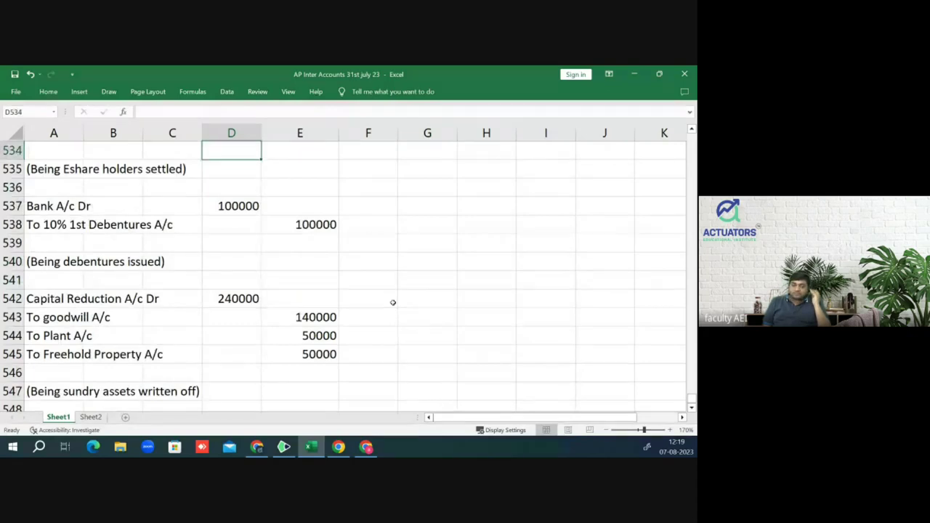
{"action": "key", "text": "Up"}
{"action": "key", "text": "Up"}
{"action": "key", "text": "Up"}
{"action": "key", "text": "Up"}
{"action": "key", "text": "Up"}
{"action": "key", "text": "Up"}
{"action": "key", "text": "Up"}
{"action": "key", "text": "Up"}
{"action": "key", "text": "Up"}
{"action": "key", "text": "Up"}
{"action": "key", "text": "Up"}
{"action": "key", "text": "Up"}
{"action": "key", "text": "Down"}
{"action": "key", "text": "Down"}
{"action": "key", "text": "Down"}
{"action": "key", "text": "Down"}
{"action": "key", "text": "Down"}
{"action": "key", "text": "Down"}
{"action": "key", "text": "Down"}
{"action": "key", "text": "Down"}
{"action": "key", "text": "Down"}
{"action": "key", "text": "Down"}
{"action": "key", "text": "Down"}
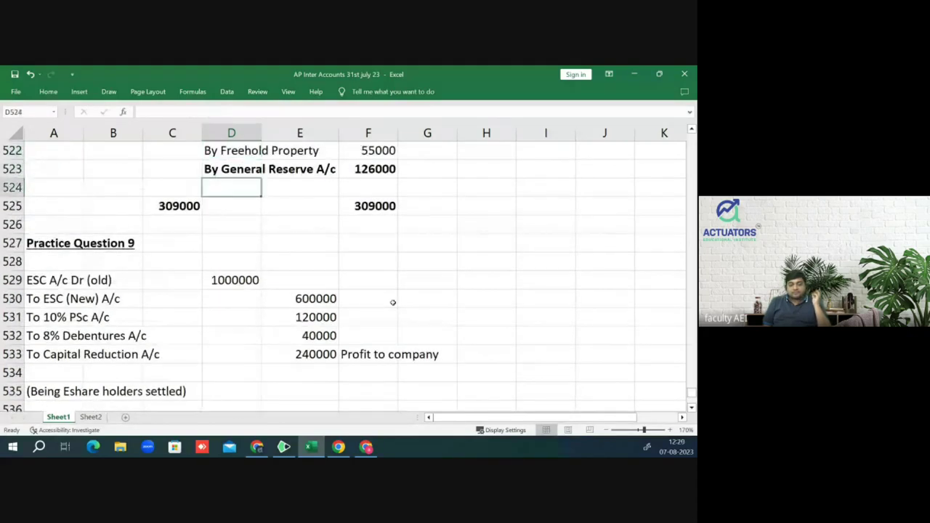
{"action": "key", "text": "Right"}
{"action": "key", "text": "Down"}
{"action": "key", "text": "Down"}
{"action": "key", "text": "Down"}
{"action": "key", "text": "Down"}
{"action": "key", "text": "Down"}
{"action": "key", "text": "Down"}
{"action": "key", "text": "Down"}
{"action": "key", "text": "Down"}
{"action": "key", "text": "Down"}
{"action": "key", "text": "Down"}
{"action": "key", "text": "Down"}
{"action": "key", "text": "Down"}
{"action": "key", "text": "Down"}
{"action": "key", "text": "Down"}
{"action": "key", "text": "Down"}
{"action": "key", "text": "Down"}
{"action": "key", "text": "Down"}
{"action": "key", "text": "Down"}
{"action": "key", "text": "Down"}
{"action": "key", "text": "Down"}
{"action": "key", "text": "Up"}
{"action": "key", "text": "Up"}
{"action": "key", "text": "Up"}
{"action": "key", "text": "Up"}
{"action": "key", "text": "Up"}
{"action": "key", "text": "Up"}
{"action": "key", "text": "Up"}
{"action": "key", "text": "Up"}
{"action": "key", "text": "Up"}
{"action": "key", "text": "Up"}
{"action": "key", "text": "Up"}
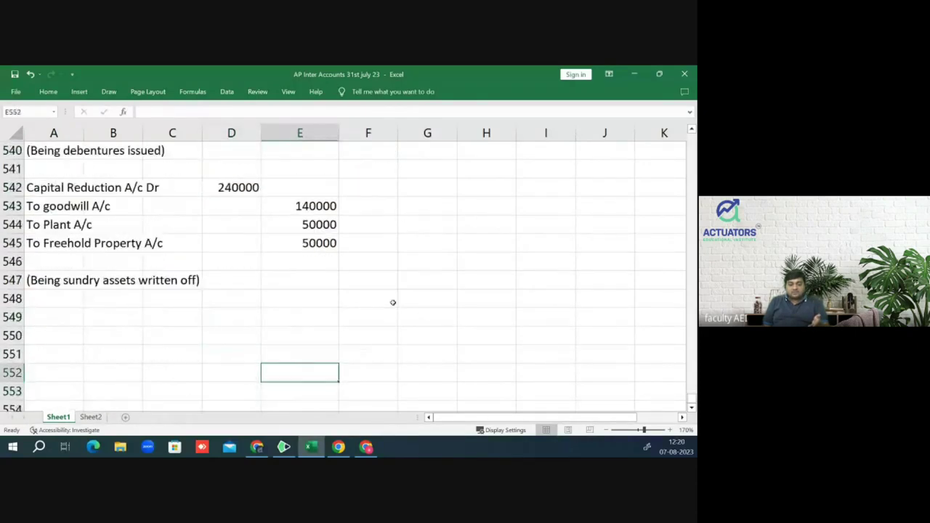
Step: Enter the note "Loss" in F542 beside the Capital Reduction A/c debit line
{"action": "key", "text": "Right"}
{"action": "key", "text": "Right"}
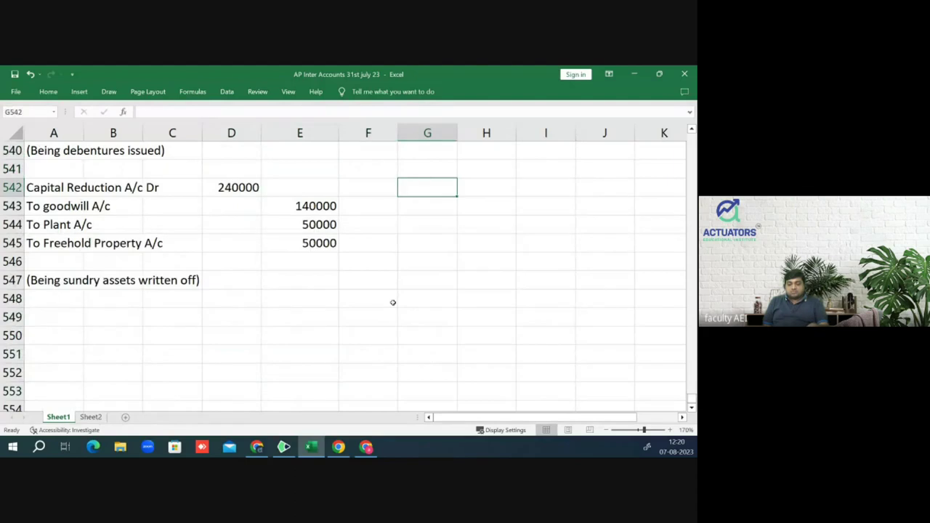
{"action": "key", "text": "Left"}
{"action": "type", "text": "Loss"}
{"action": "key", "text": "Return"}
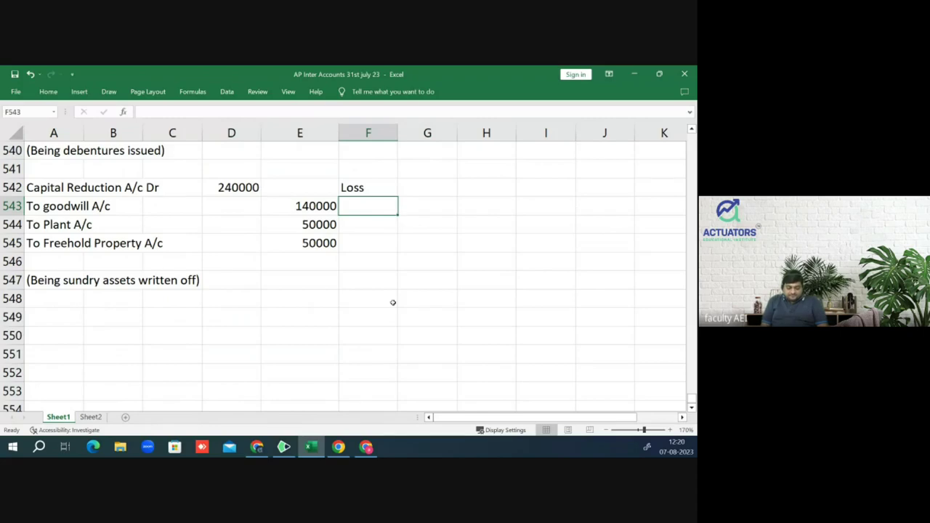
Step: Switch to the question PDF and examine Green Limited's balance sheet and share capital notes in Question 10
{"action": "key", "text": "alt+Tab"}
{"action": "scroll", "coordinate": [393, 304], "scroll_direction": "down", "scroll_amount": 10}
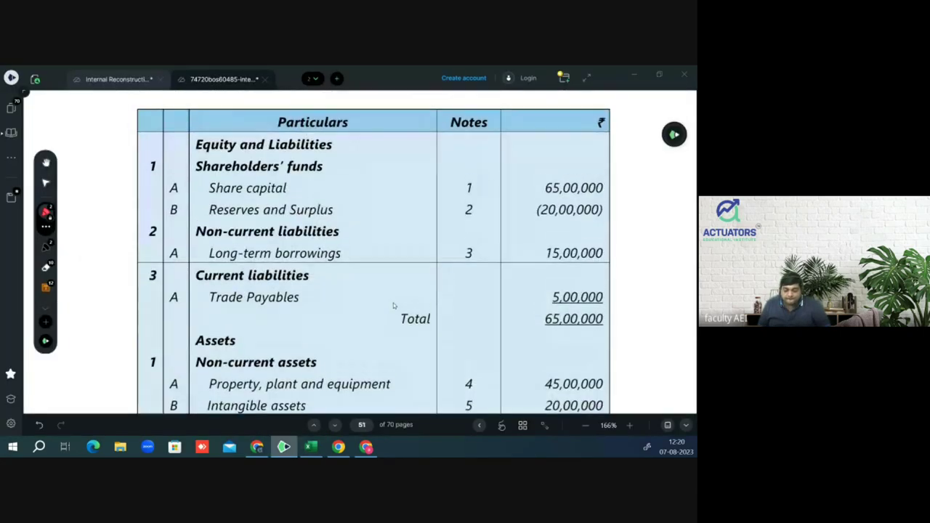
{"action": "scroll", "coordinate": [393, 303], "scroll_direction": "up", "scroll_amount": 5}
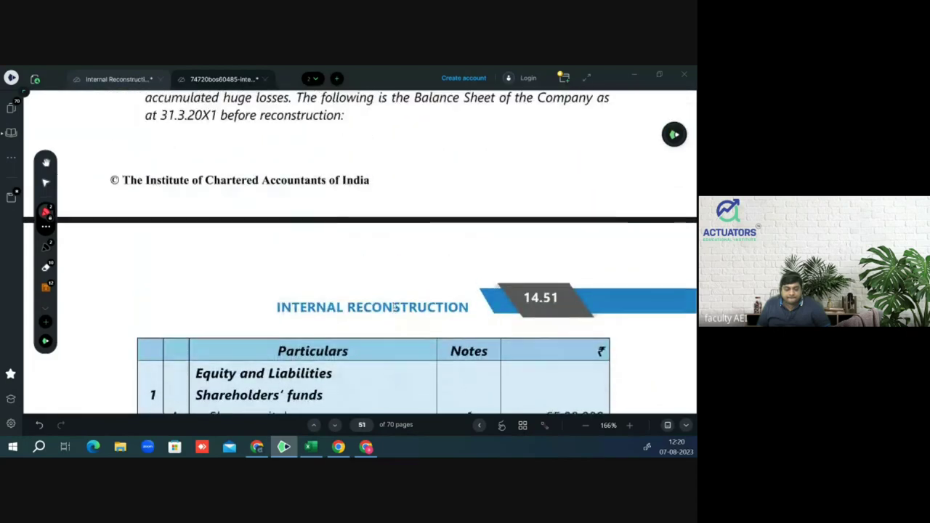
{"action": "scroll", "coordinate": [393, 306], "scroll_direction": "up", "scroll_amount": 1}
{"action": "scroll", "coordinate": [393, 305], "scroll_direction": "down", "scroll_amount": 1}
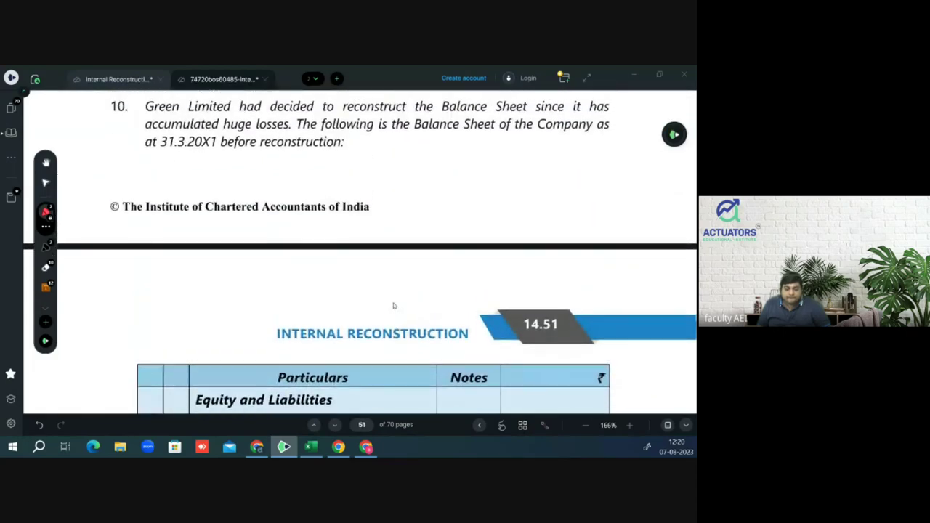
{"action": "scroll", "coordinate": [393, 306], "scroll_direction": "down", "scroll_amount": 8}
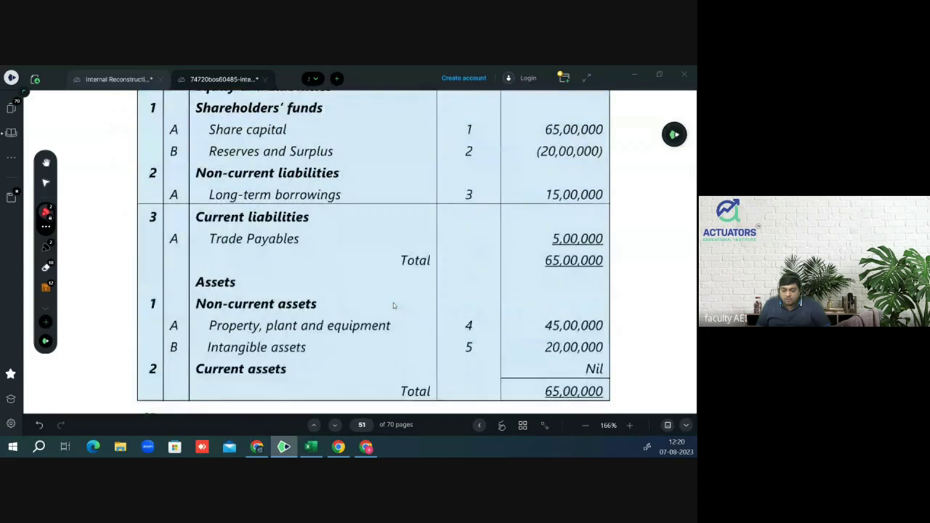
{"action": "scroll", "coordinate": [393, 306], "scroll_direction": "down", "scroll_amount": 10}
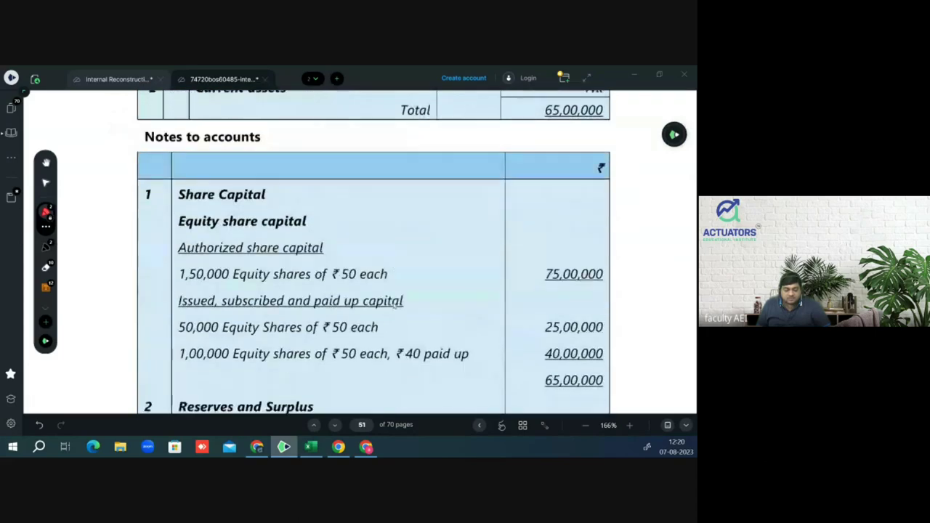
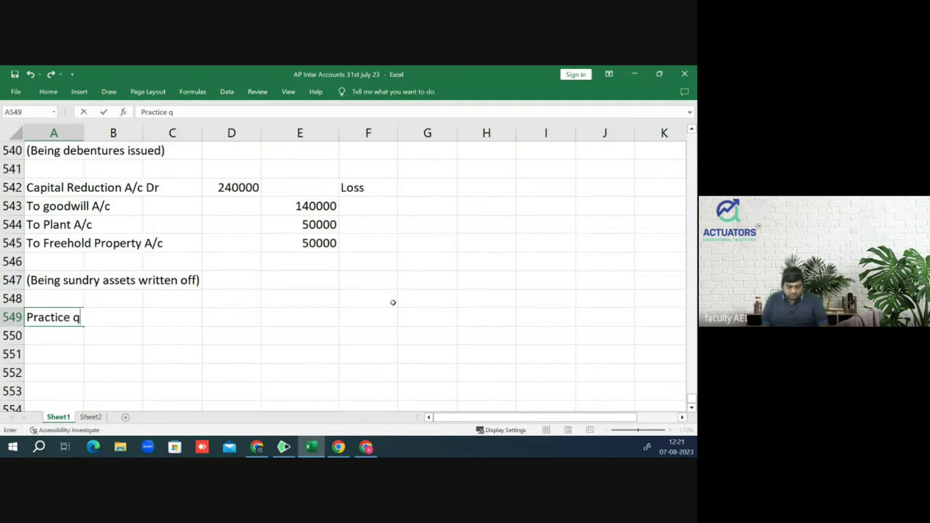
Step: Enter the heading "Practice Question 10,11 - H/W" in A549
{"action": "type", "text": "Questi"}
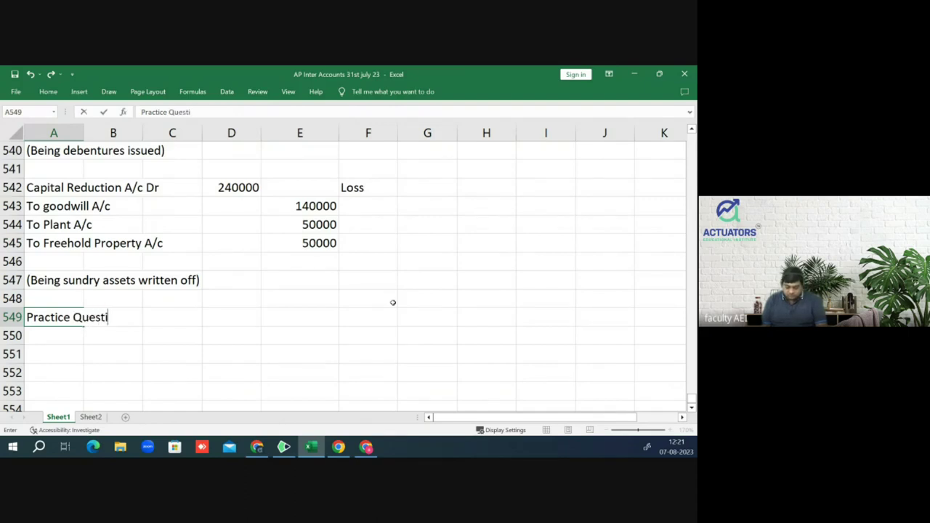
{"action": "type", "text": "on 10,11 - H/w"}
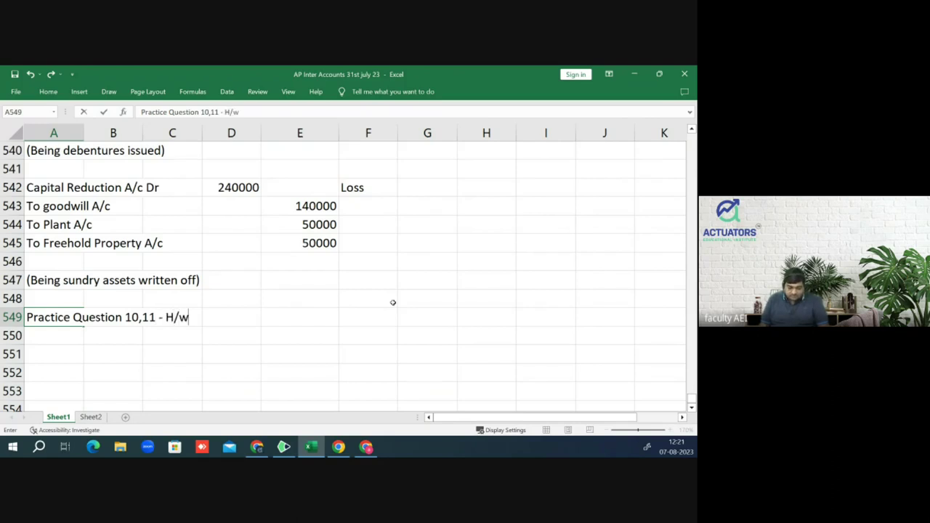
{"action": "key", "text": "BackSpace"}
{"action": "type", "text": "W"}
{"action": "key", "text": "Return"}
{"action": "key", "text": "Up"}
{"action": "type", "text": "bu"}
{"action": "key", "text": "Return"}
{"action": "key", "text": "ctrl+z"}
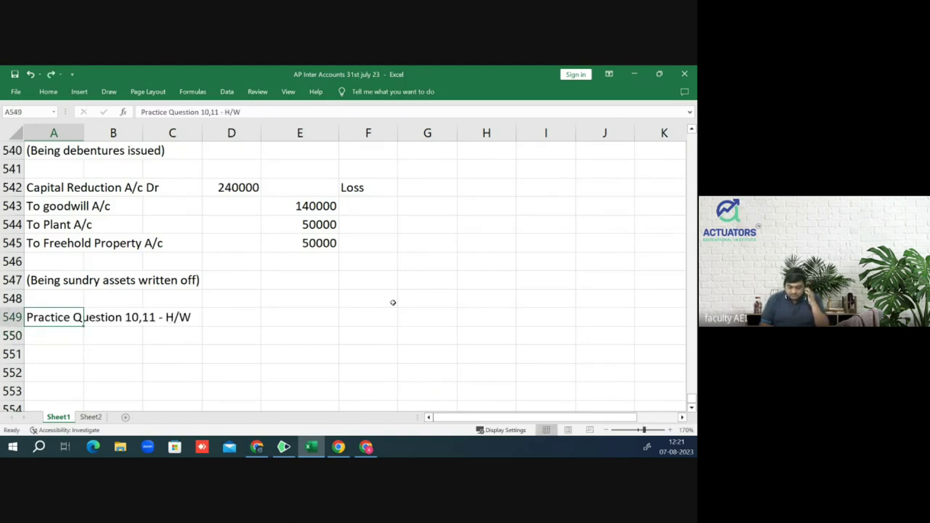
Step: Make the homework heading in A549 bold and underlined
{"action": "key", "text": "ctrl+b"}
{"action": "key", "text": "ctrl+u"}
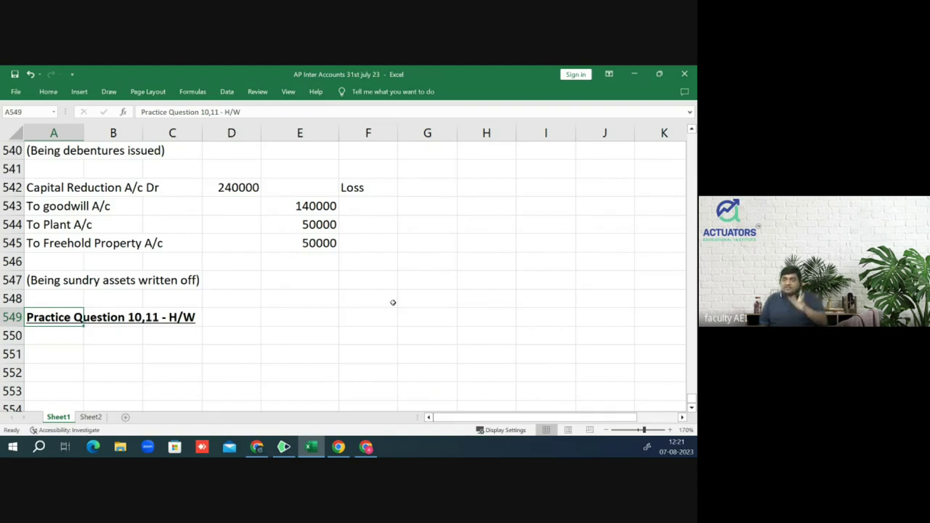
Step: Enter the heading "Practice Question 12" in A551 and make it bold
{"action": "key", "text": "Down"}
{"action": "key", "text": "Down"}
{"action": "key", "text": "Down"}
{"action": "key", "text": "Up"}
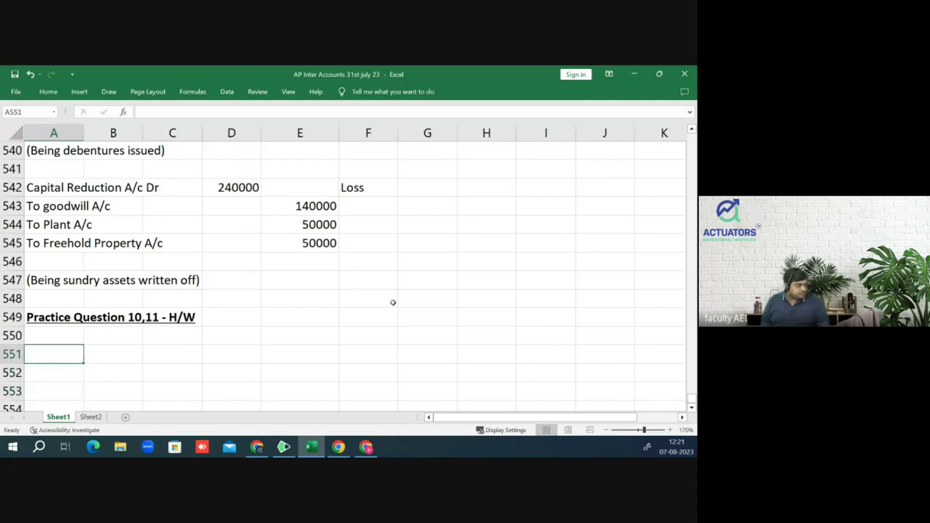
{"action": "type", "text": "P"}
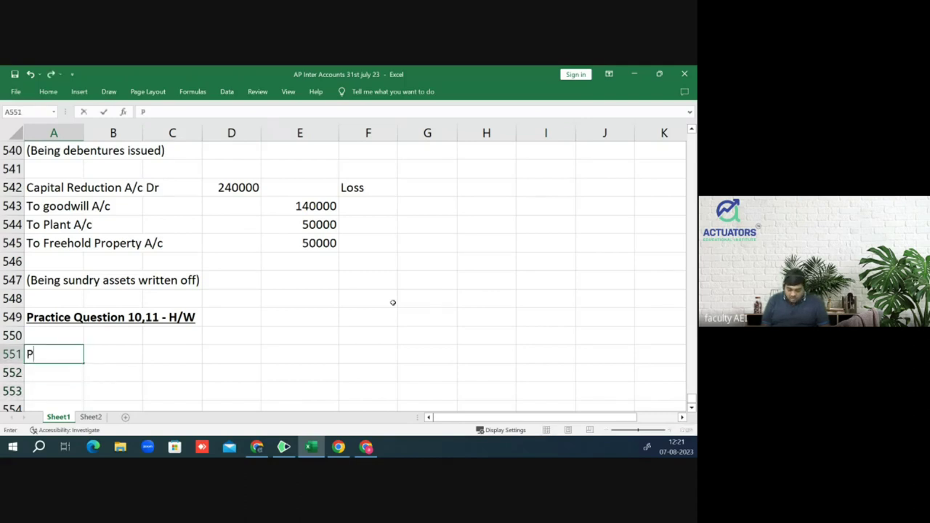
{"action": "type", "text": "ractice"}
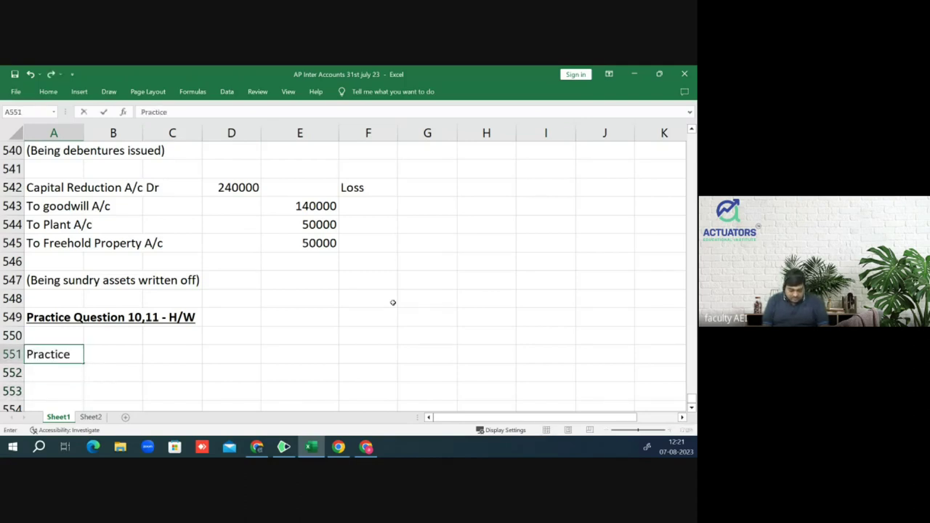
{"action": "type", "text": " question"}
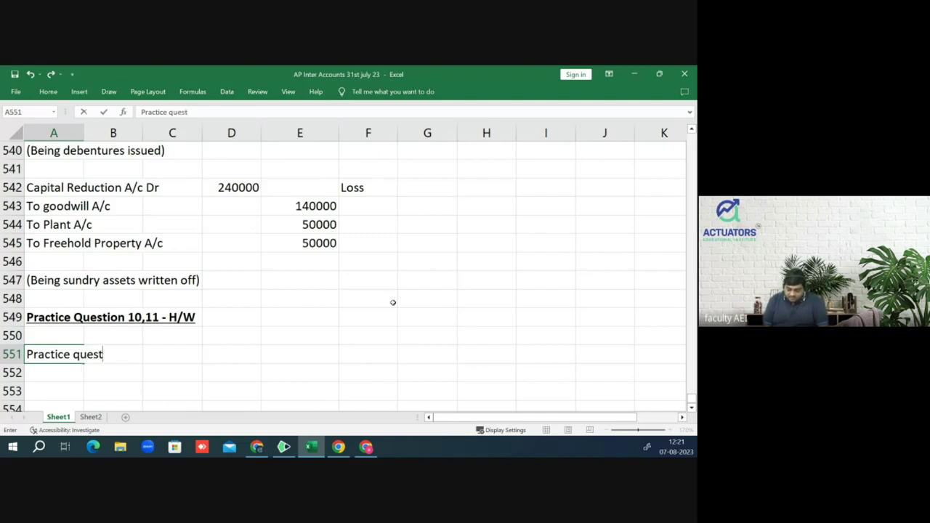
{"action": "key", "text": "BackSpace"}
{"action": "key", "text": "BackSpace"}
{"action": "key", "text": "BackSpace"}
{"action": "key", "text": "BackSpace"}
{"action": "key", "text": "BackSpace"}
{"action": "key", "text": "BackSpace"}
{"action": "key", "text": "BackSpace"}
{"action": "key", "text": "BackSpace"}
{"action": "key", "text": "BackSpace"}
{"action": "key", "text": "BackSpace"}
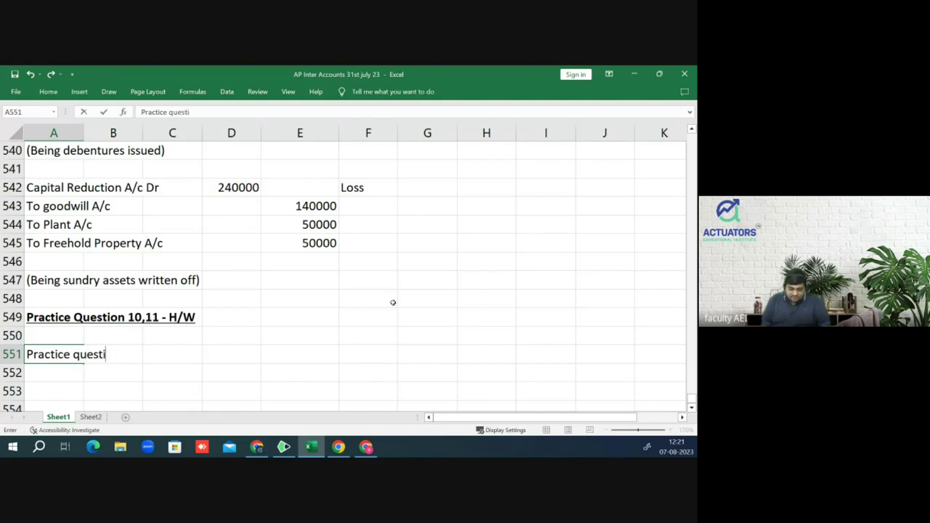
{"action": "type", "text": "Q"}
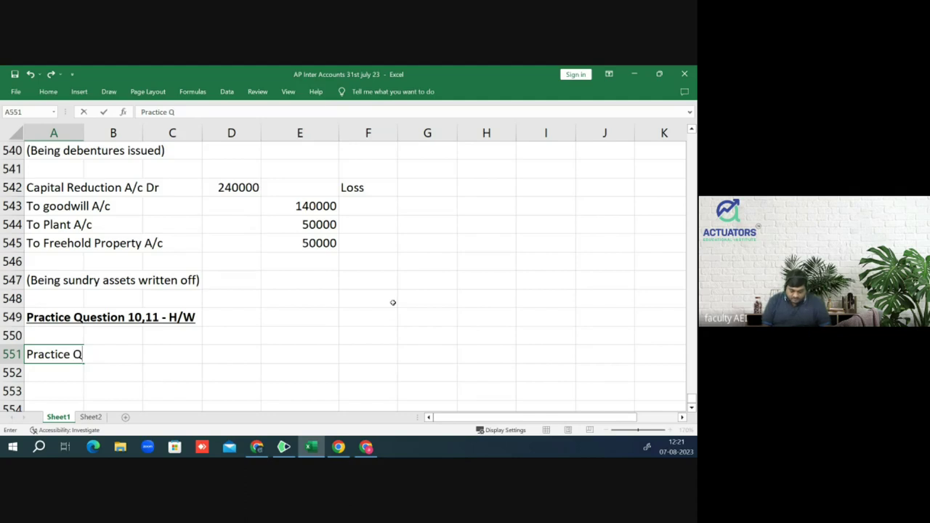
{"action": "type", "text": "uestion 12"}
{"action": "key", "text": "ctrl+Return"}
{"action": "key", "text": "ctrl+b"}
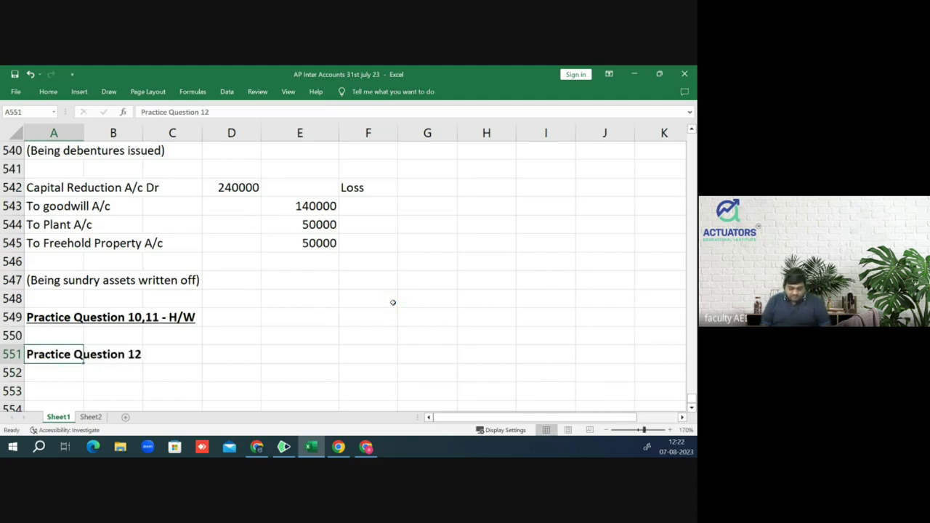
Step: Underline the "Practice Question 12" heading in cell A551
{"action": "key", "text": "ctrl+u"}
{"action": "key", "text": "Down"}
{"action": "key", "text": "Down"}
{"action": "key", "text": "Down"}
{"action": "key", "text": "Down"}
{"action": "key", "text": "Down"}
{"action": "key", "text": "Down"}
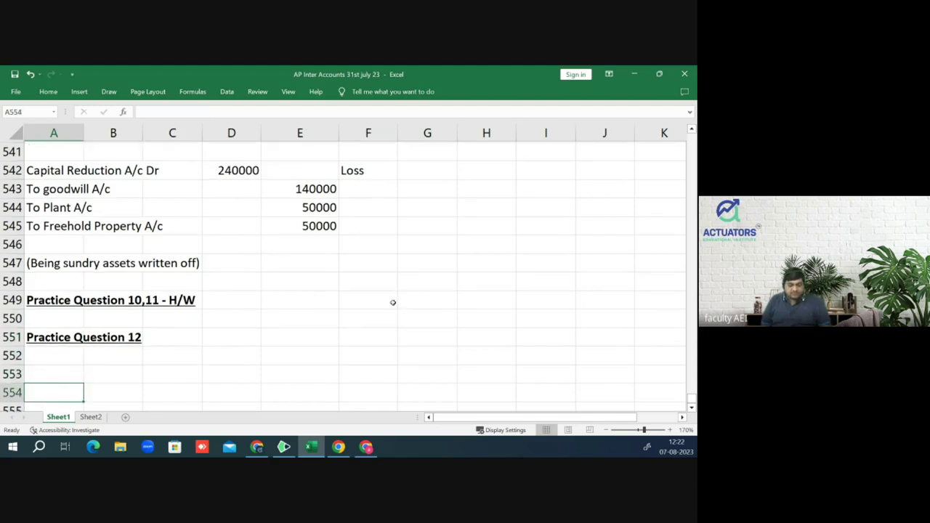
Step: Enter the titles "In the books of X Ltd" in A553 and "Journal Entries" in A554, checking the company name in question 12 of the PDF
{"action": "key", "text": "Down"}
{"action": "key", "text": "Down"}
{"action": "key", "text": "Down"}
{"action": "key", "text": "Down"}
{"action": "key", "text": "Down"}
{"action": "key", "text": "Up"}
{"action": "key", "text": "Up"}
{"action": "key", "text": "Up"}
{"action": "key", "text": "Up"}
{"action": "key", "text": "Up"}
{"action": "key", "text": "Up"}
{"action": "key", "text": "Up"}
{"action": "key", "text": "Up"}
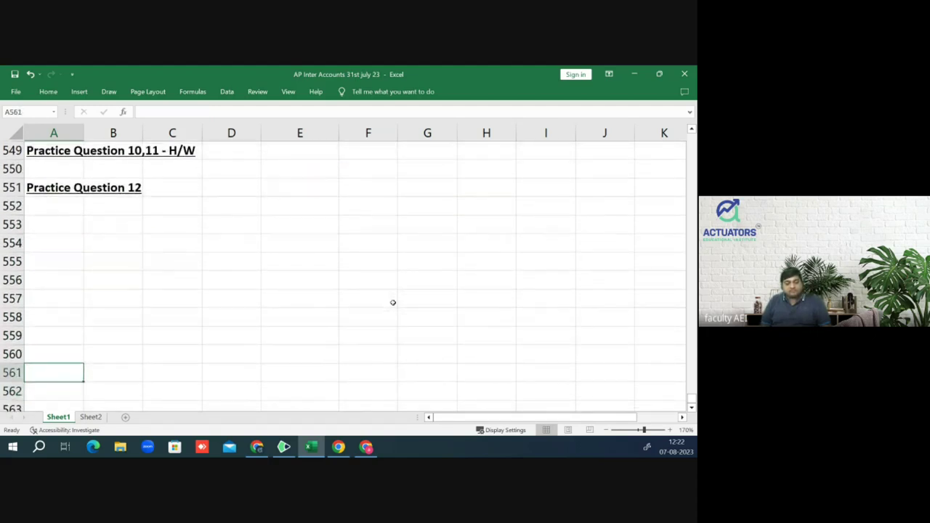
{"action": "key", "text": "Up"}
{"action": "key", "text": "Up"}
{"action": "key", "text": "alt+Tab"}
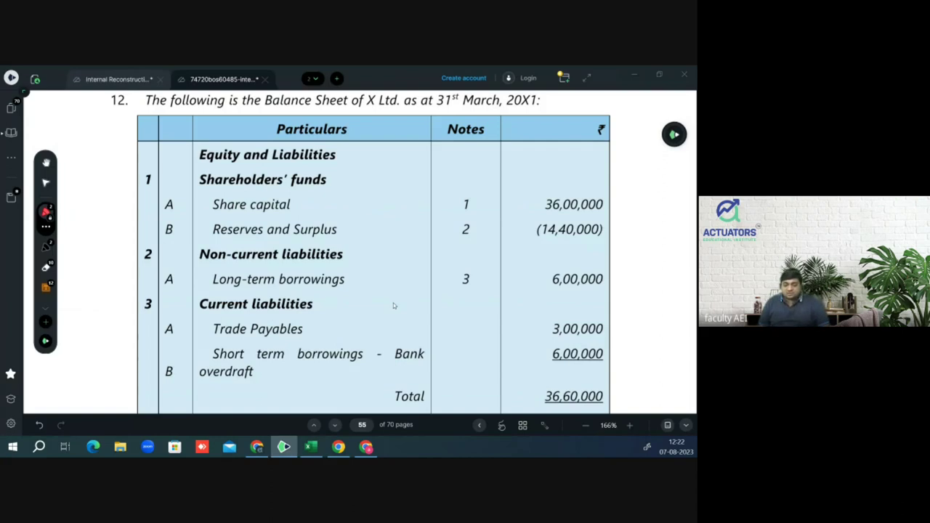
{"action": "key", "text": "alt+Tab"}
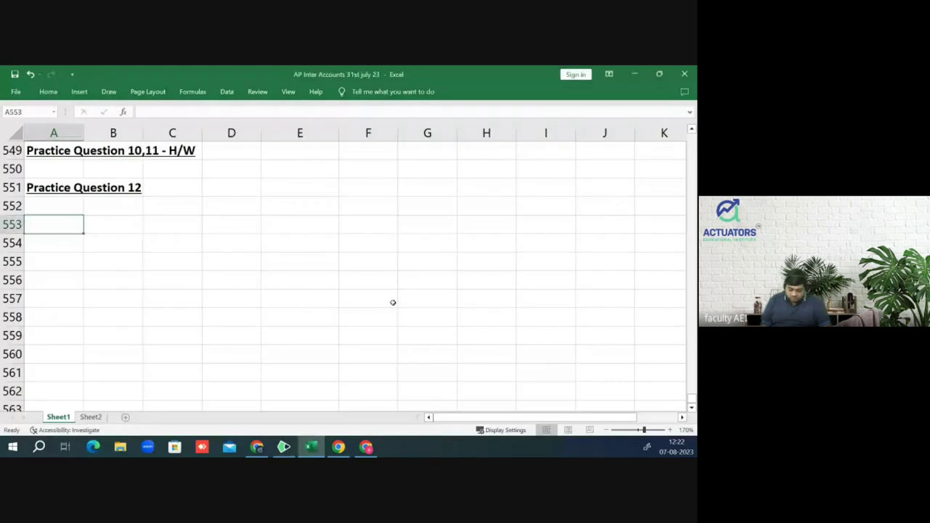
{"action": "type", "text": "In the bo"}
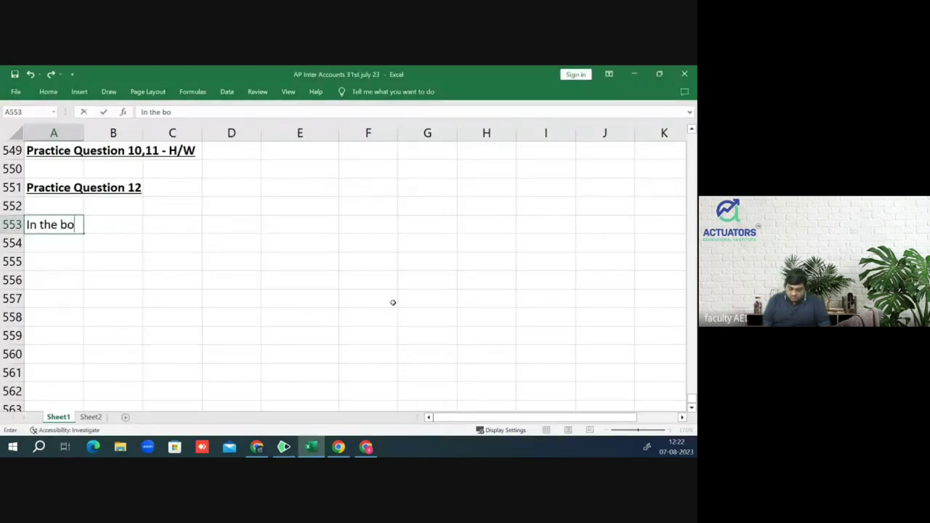
{"action": "type", "text": "oks of X LTd"}
{"action": "key", "text": "BackSpace"}
{"action": "key", "text": "BackSpace"}
{"action": "key", "text": "BackSpace"}
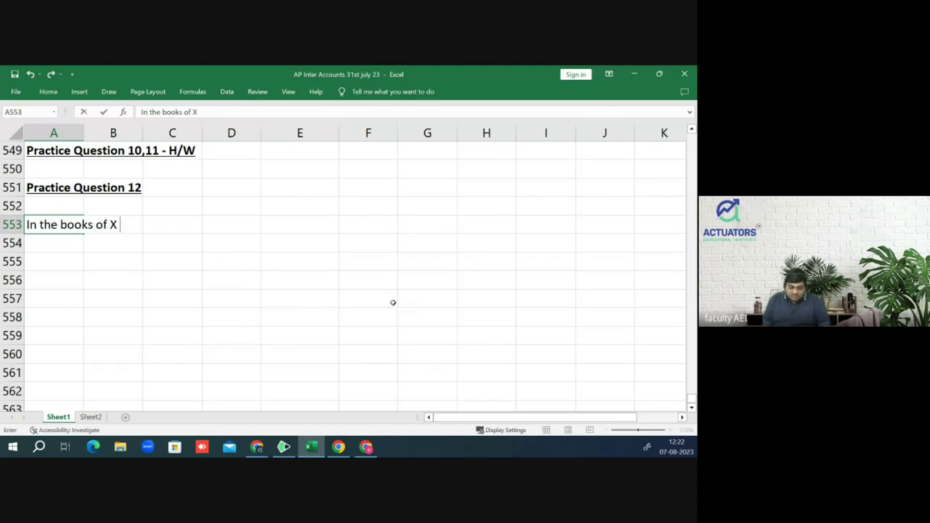
{"action": "type", "text": "Ltd"}
{"action": "key", "text": "Return"}
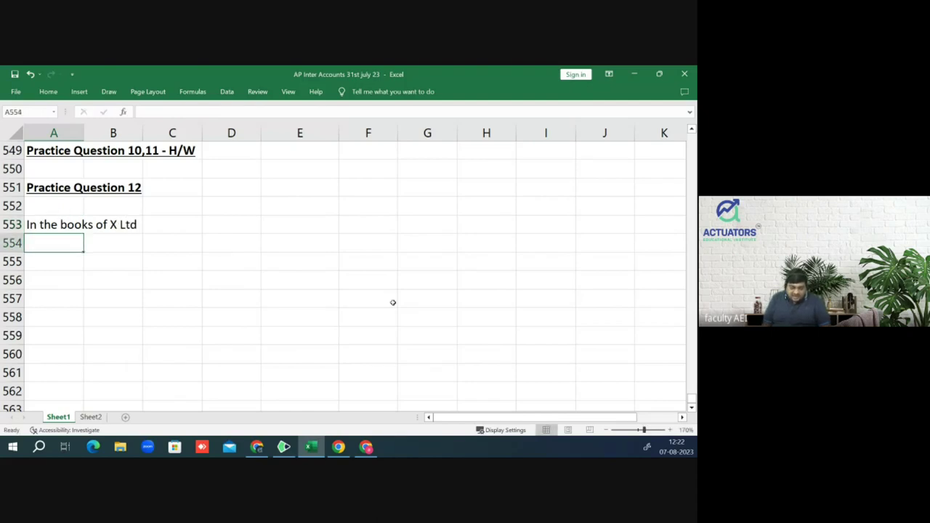
{"action": "type", "text": "Journal;"}
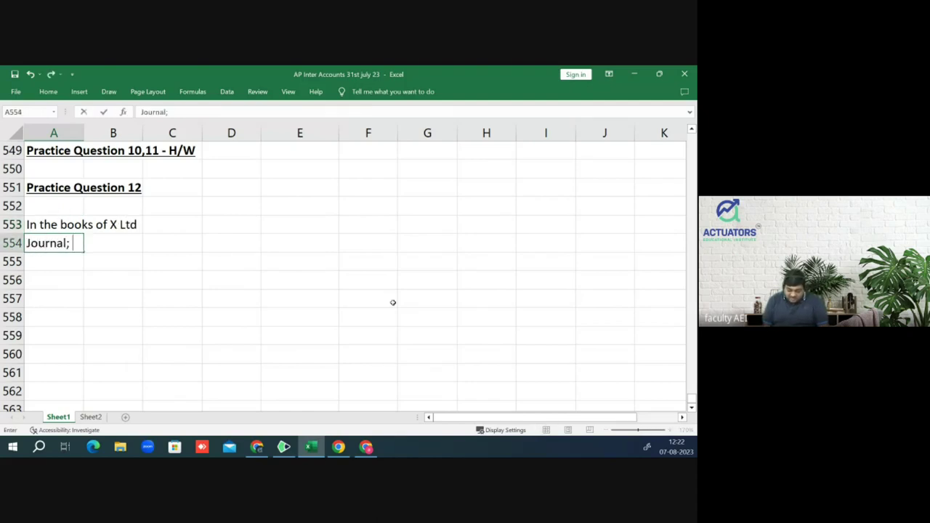
{"action": "type", "text": "Entries"}
{"action": "key", "text": "Return"}
Step: Enter the column headings "Particulars" in A555 and "Dr Rs." in D555
{"action": "type", "text": "Particulars"}
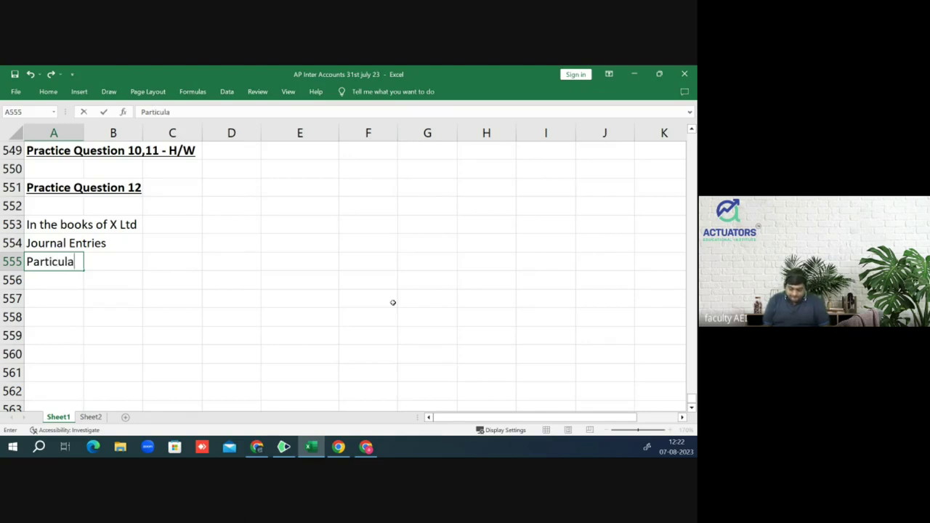
{"action": "key", "text": "Tab"}
{"action": "key", "text": "Tab"}
{"action": "key", "text": "Tab"}
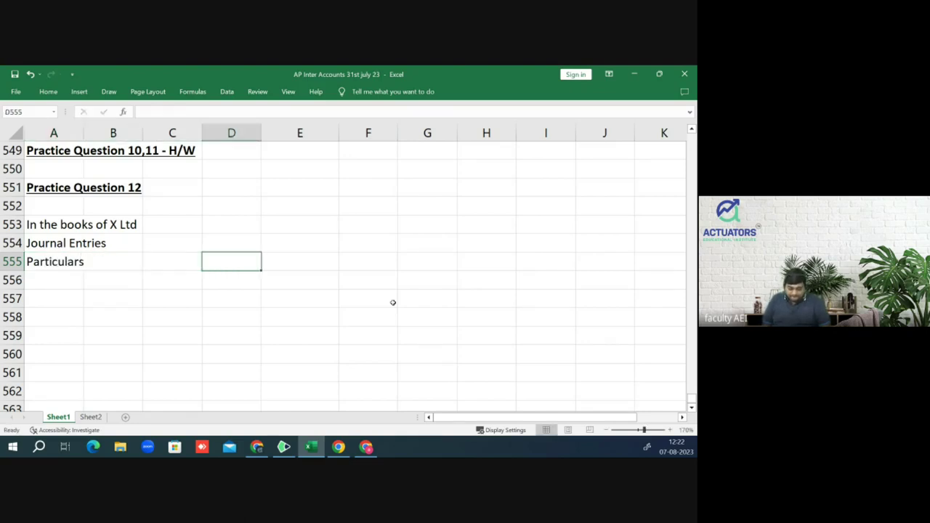
{"action": "type", "text": "Dr RS"}
{"action": "key", "text": "BackSpace"}
{"action": "type", "text": "s."}
Step: Enter the credit column heading "Cr Rs." in E555, leaving F555 empty
{"action": "key", "text": "Tab"}
{"action": "type", "text": "Cr"}
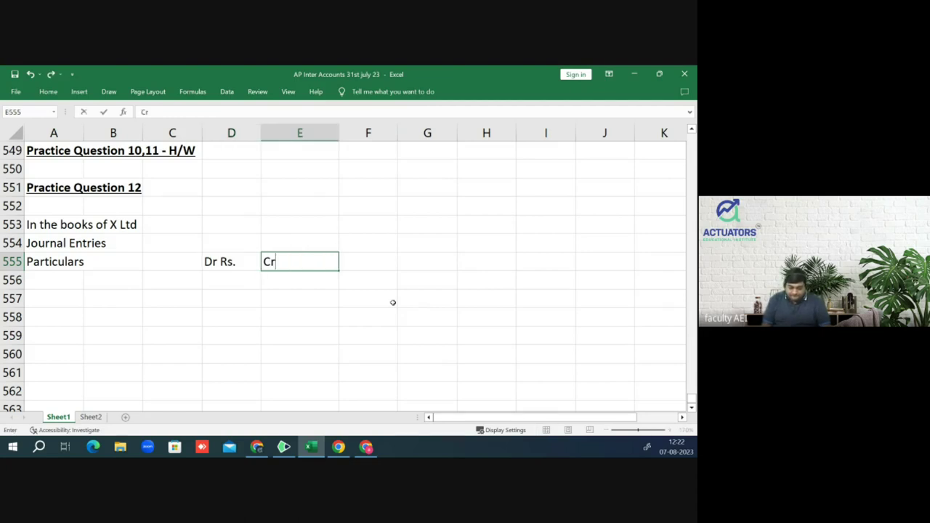
{"action": "key", "text": "Tab"}
{"action": "type", "text": "Rs"}
{"action": "key", "text": "Return"}
{"action": "key", "text": "Up"}
{"action": "key", "text": "Left"}
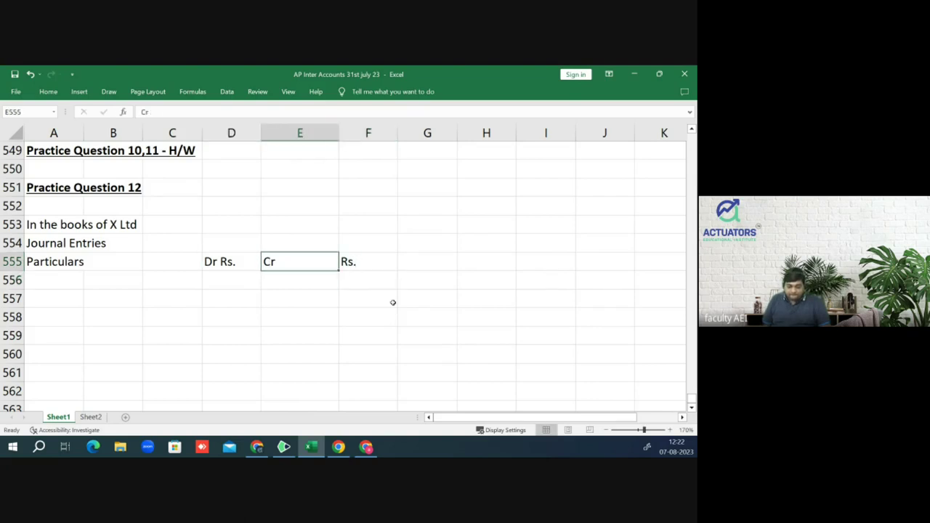
{"action": "key", "text": "Right"}
{"action": "key", "text": "Delete"}
{"action": "key", "text": "Left"}
{"action": "key", "text": "F2"}
{"action": "type", "text": "Rs"}
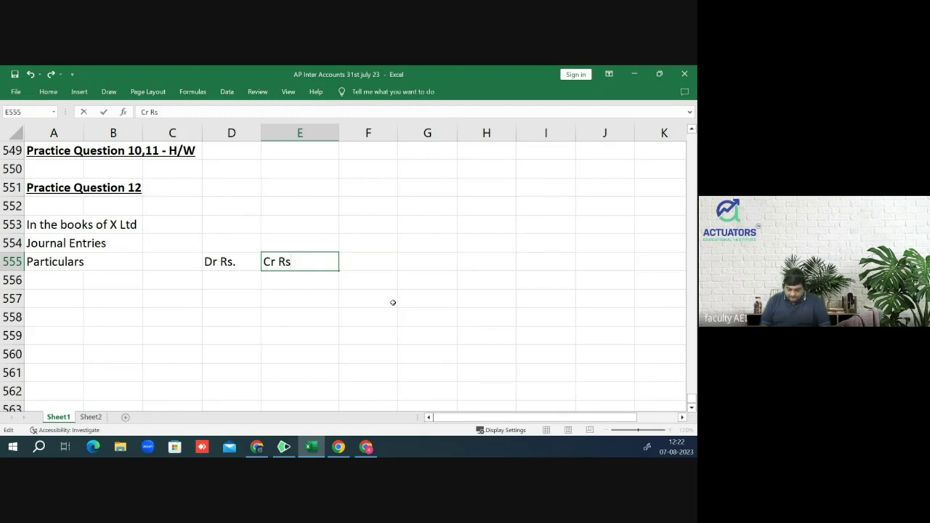
{"action": "type", "text": "."}
{"action": "key", "text": "Return"}
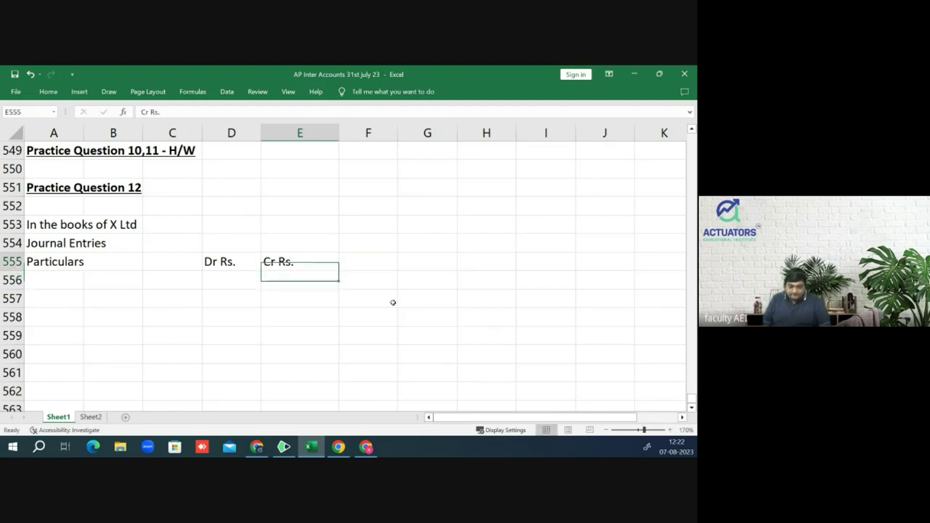
Step: Make the journal's column headings in A555:E555 bold and underlined
{"action": "key", "text": "Up"}
{"action": "key", "text": "Left"}
{"action": "key", "text": "Left"}
{"action": "key", "text": "Left"}
{"action": "key", "text": "Left"}
{"action": "key", "text": "shift+Right"}
{"action": "key", "text": "shift+Right"}
{"action": "key", "text": "shift+Right"}
{"action": "key", "text": "shift+Right"}
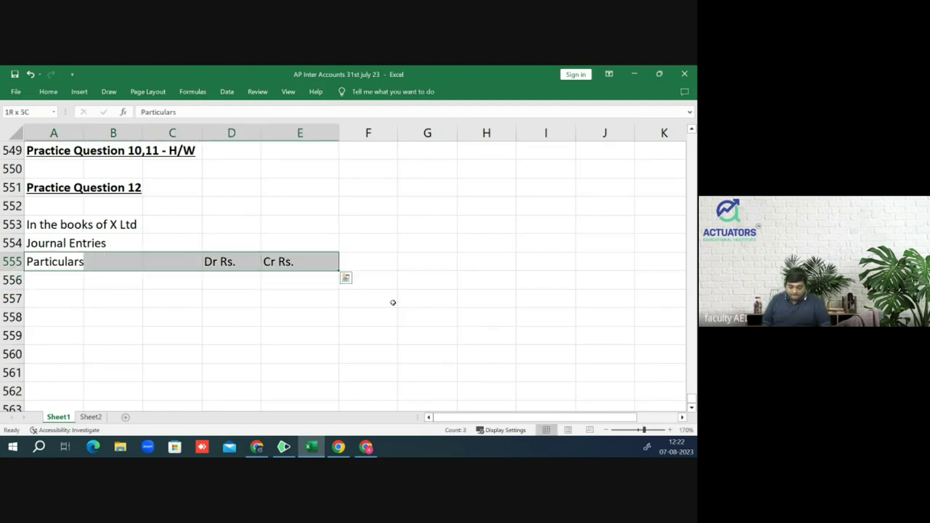
{"action": "key", "text": "ctrl+b"}
{"action": "type", "text": "u"}
{"action": "key", "text": "Down"}
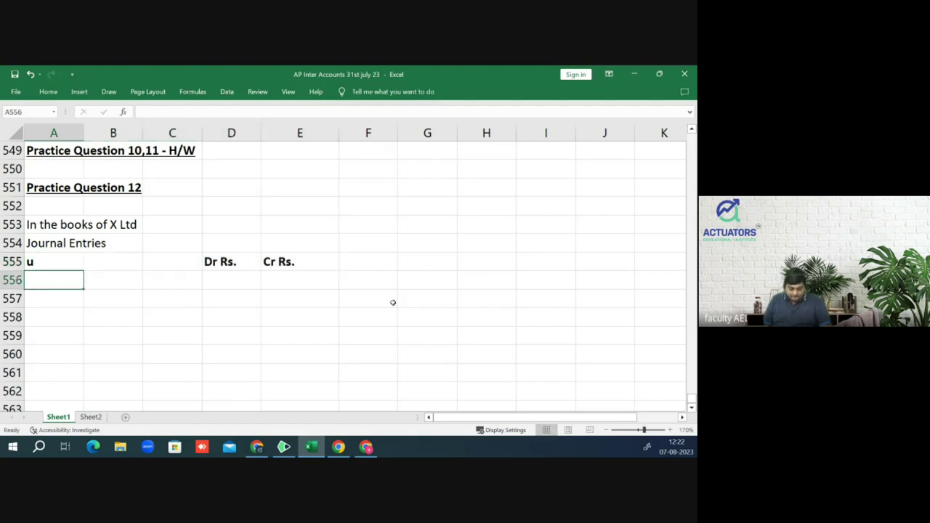
{"action": "key", "text": "ctrl+z"}
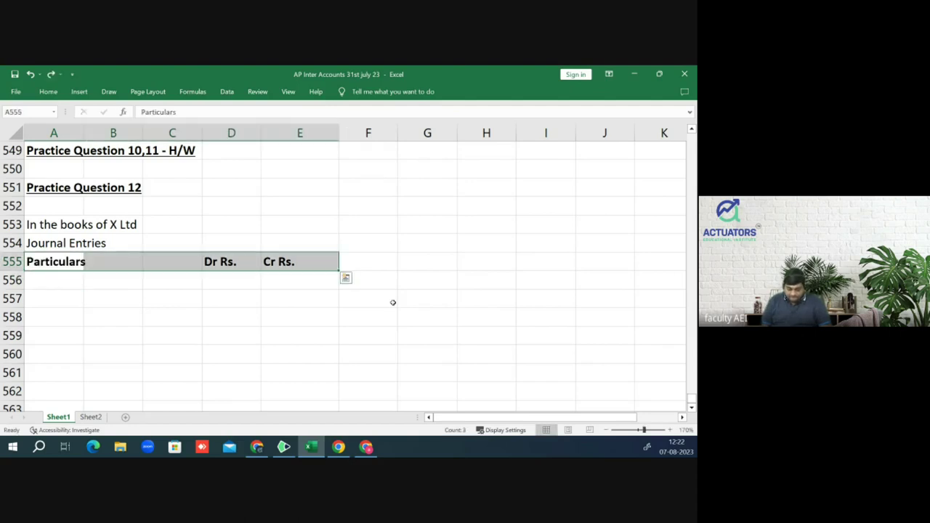
{"action": "key", "text": "ctrl+u"}
{"action": "key", "text": "Down"}
{"action": "key", "text": "Down"}
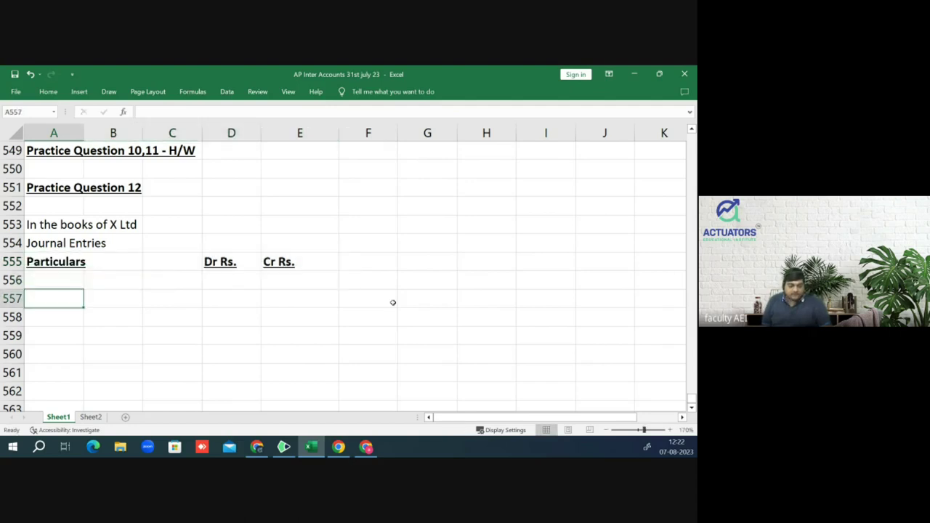
Step: Switch to the PDF and read question 12's balance sheet, notes to accounts and scheme of reconstruction
{"action": "key", "text": "alt+Tab"}
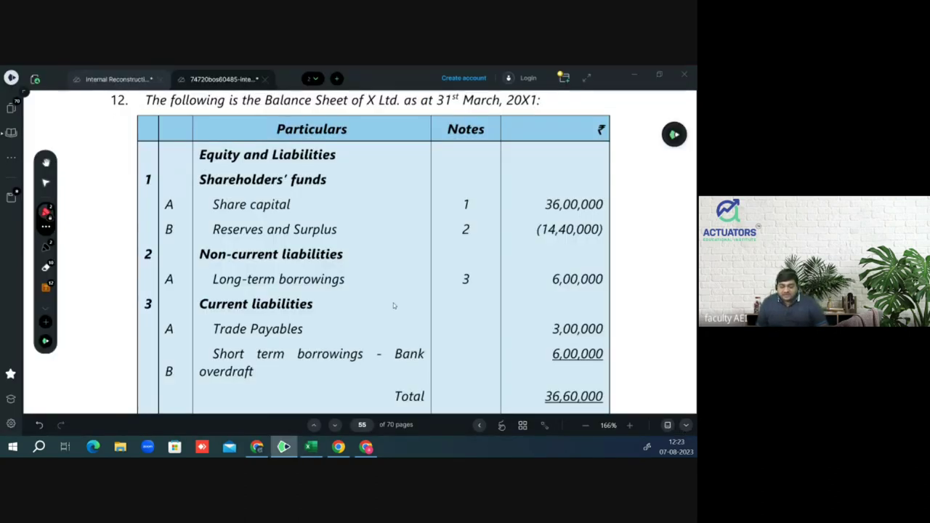
{"action": "scroll", "coordinate": [393, 306], "scroll_direction": "down", "scroll_amount": 1}
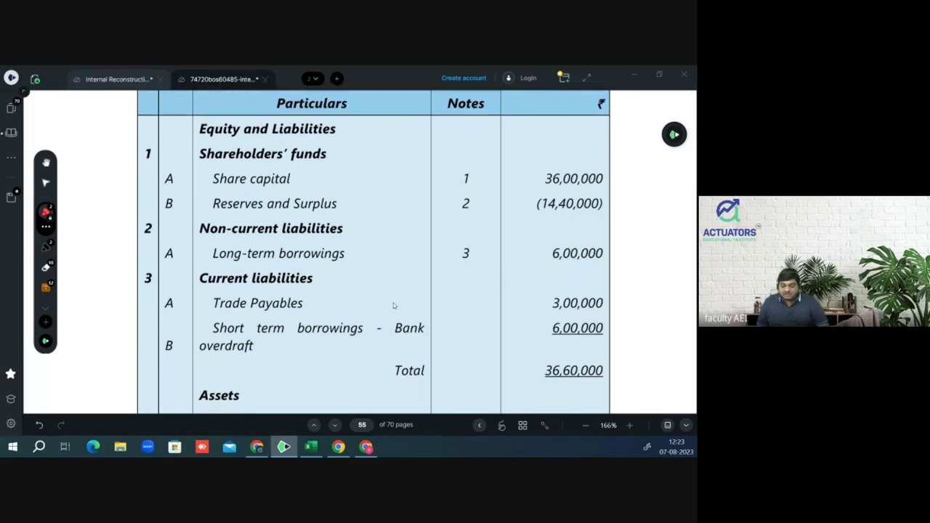
{"action": "scroll", "coordinate": [393, 302], "scroll_direction": "down", "scroll_amount": 1}
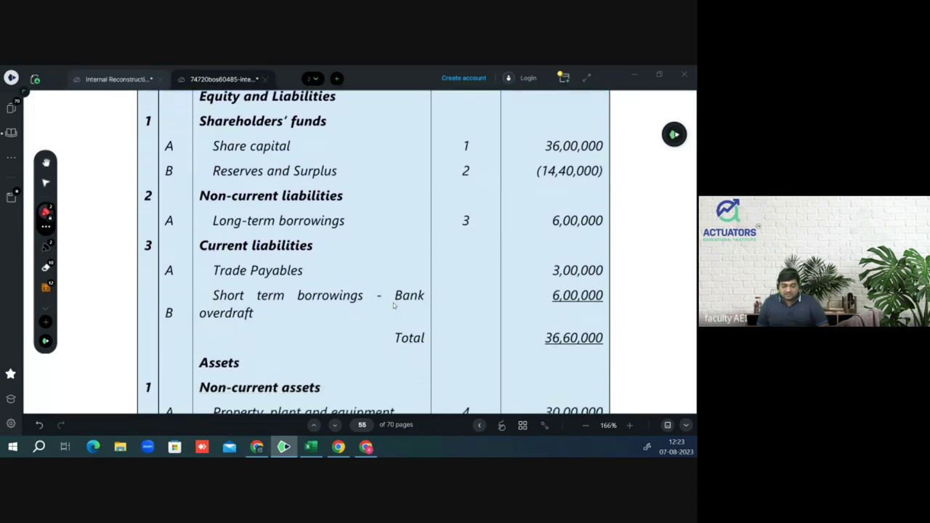
{"action": "scroll", "coordinate": [393, 303], "scroll_direction": "down", "scroll_amount": 4}
{"action": "scroll", "coordinate": [393, 305], "scroll_direction": "down", "scroll_amount": 5}
{"action": "scroll", "coordinate": [393, 305], "scroll_direction": "down", "scroll_amount": 4}
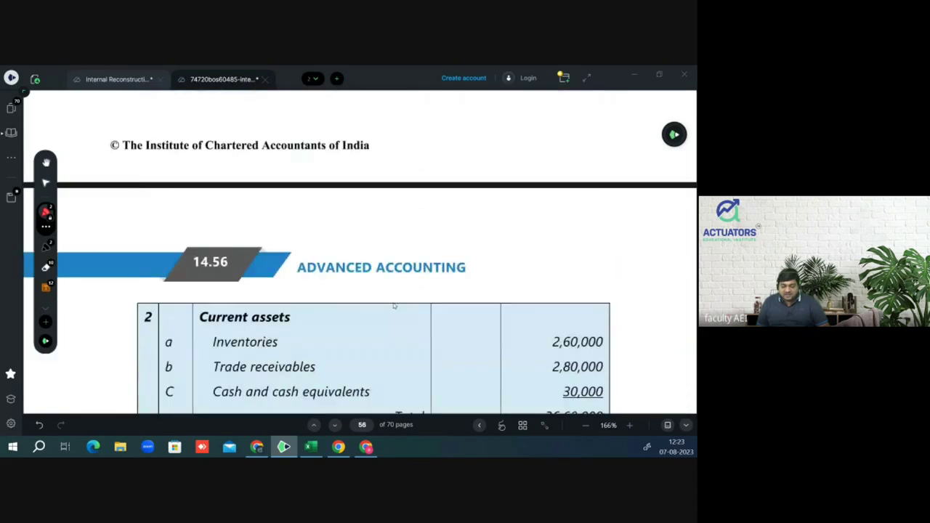
{"action": "scroll", "coordinate": [393, 305], "scroll_direction": "down", "scroll_amount": 8}
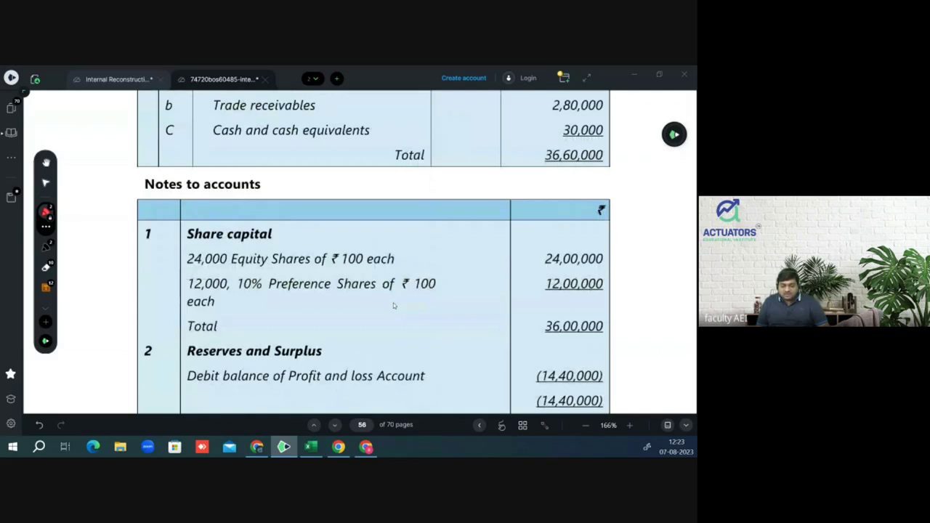
{"action": "scroll", "coordinate": [393, 304], "scroll_direction": "down", "scroll_amount": 3}
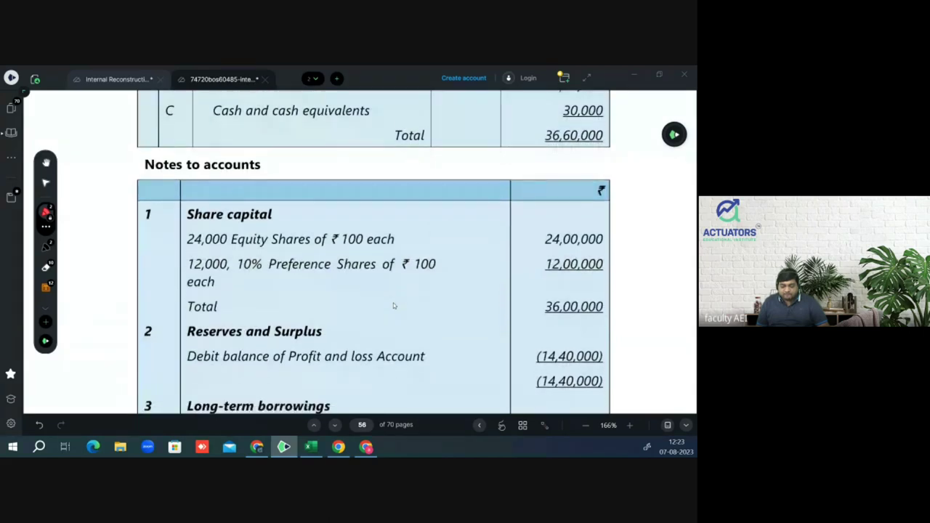
{"action": "scroll", "coordinate": [394, 304], "scroll_direction": "down", "scroll_amount": 2}
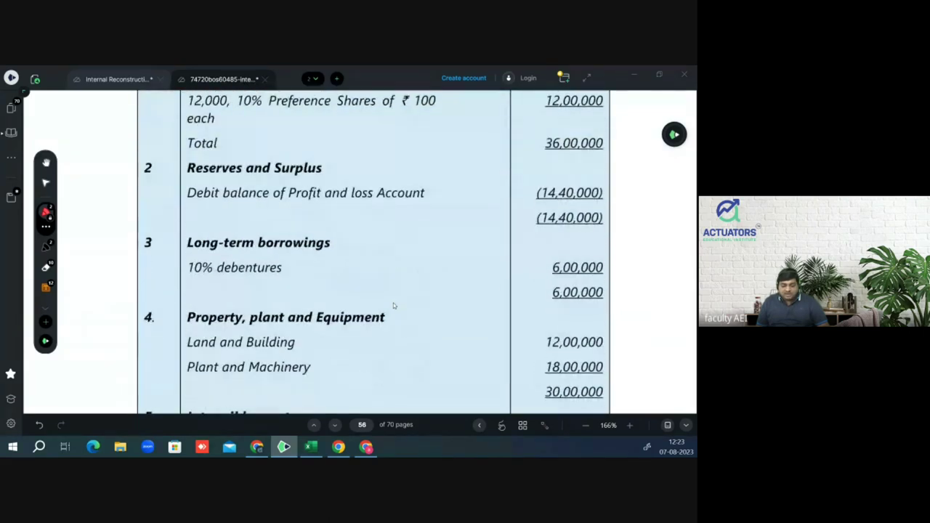
{"action": "scroll", "coordinate": [393, 304], "scroll_direction": "down", "scroll_amount": 3}
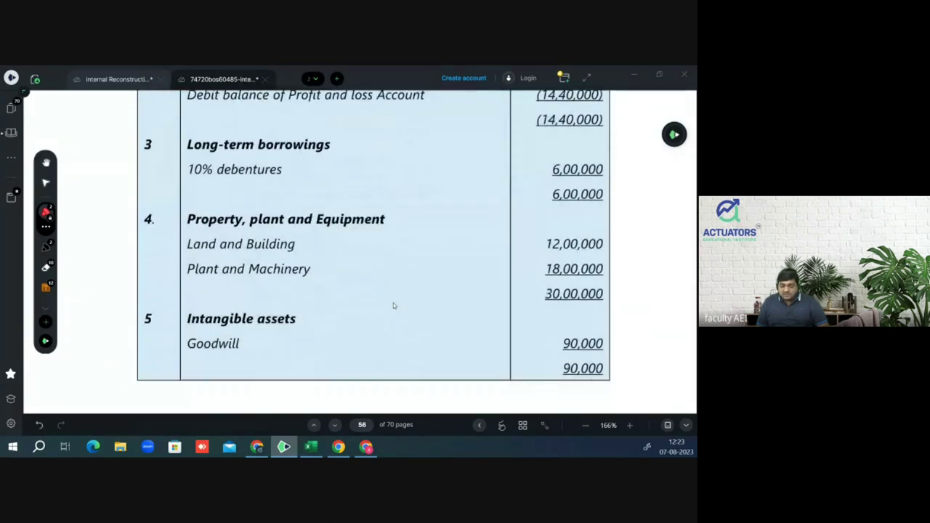
{"action": "scroll", "coordinate": [393, 305], "scroll_direction": "down", "scroll_amount": 10}
{"action": "scroll", "coordinate": [393, 305], "scroll_direction": "down", "scroll_amount": 3}
{"action": "scroll", "coordinate": [393, 304], "scroll_direction": "down", "scroll_amount": 1}
{"action": "scroll", "coordinate": [393, 305], "scroll_direction": "up", "scroll_amount": 1}
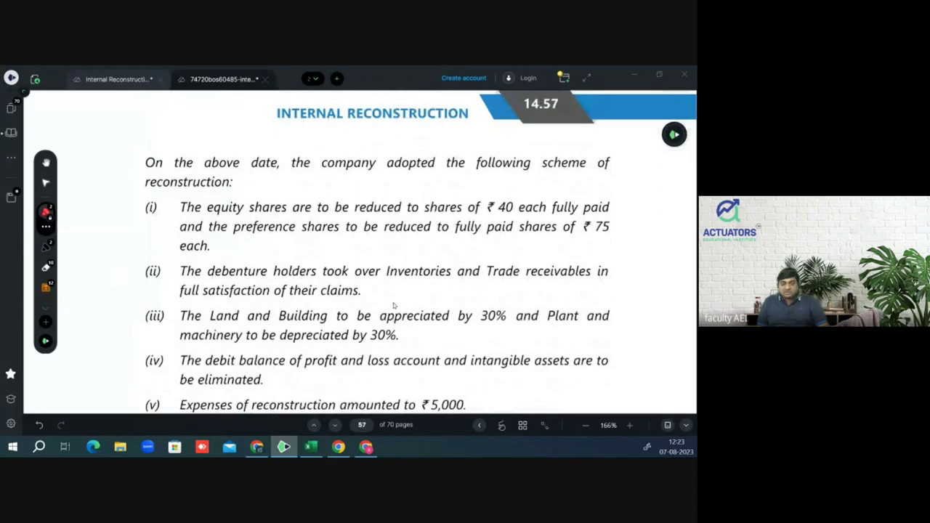
Step: Switch back to the Excel workbook and enter "Esc (Rs. 100) A/c Dr" in A557 with a debit of 2400000 in D557
{"action": "key", "text": "alt+Tab"}
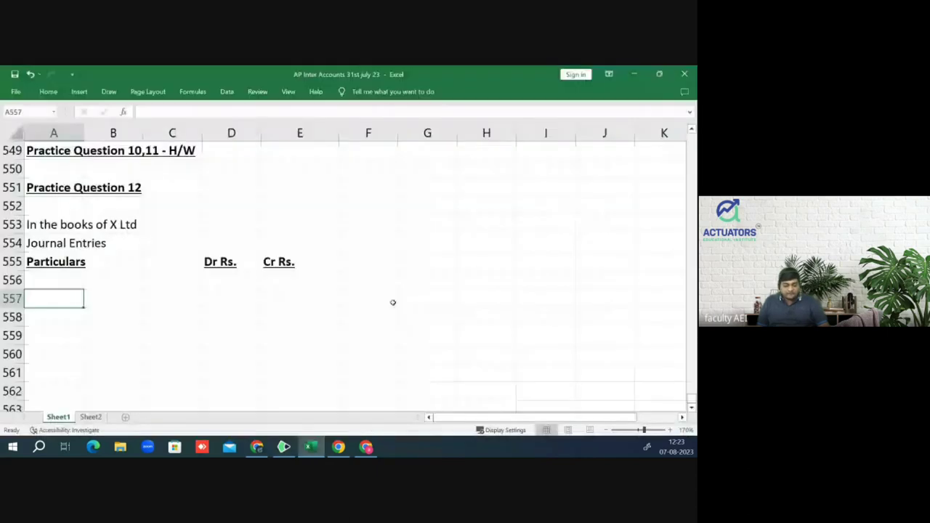
{"action": "type", "text": "Esc (Rs. 100) A"}
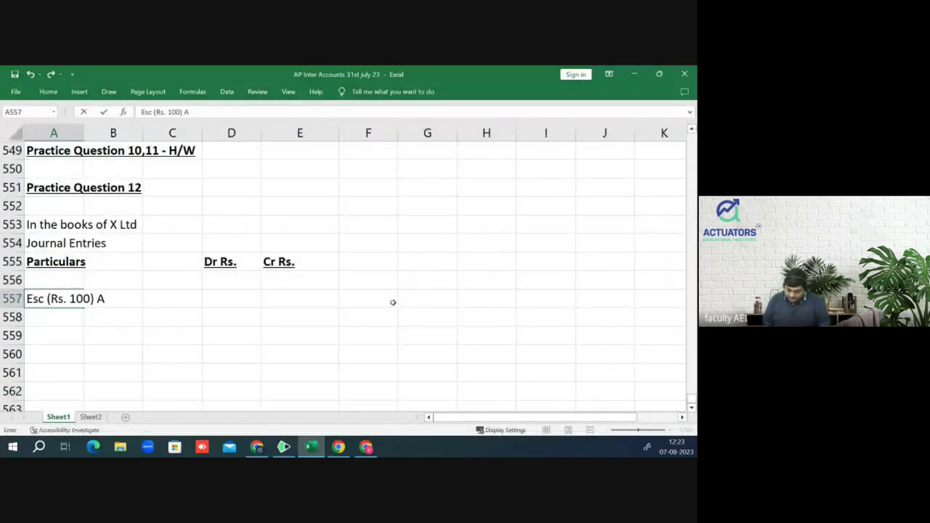
{"action": "type", "text": "/c Dr"}
{"action": "key", "text": "Return"}
{"action": "key", "text": "Up"}
{"action": "key", "text": "Right"}
{"action": "key", "text": "Right"}
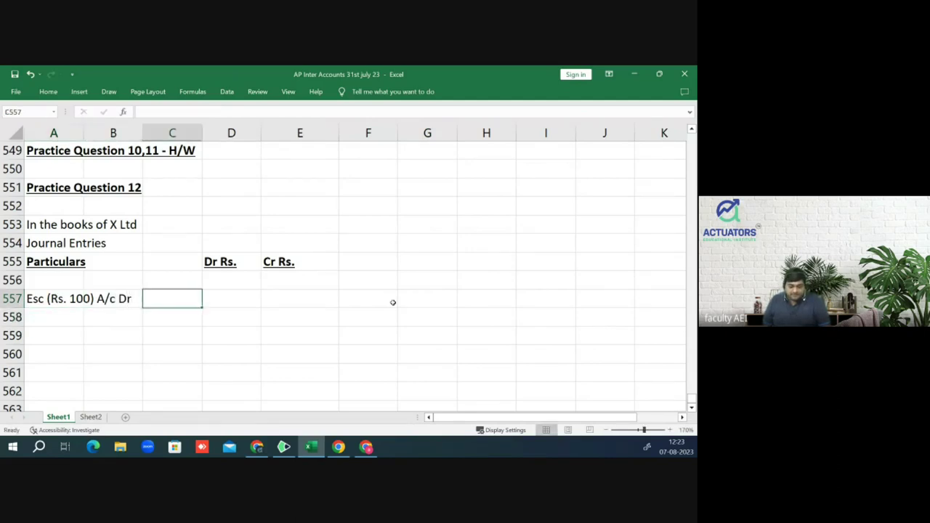
{"action": "key", "text": "Right"}
{"action": "type", "text": "2400000"}
{"action": "key", "text": "Return"}
Step: Enter the credit line "To Esc (Rs. 40) A/c" in A558
{"action": "key", "text": "Left"}
{"action": "key", "text": "Left"}
{"action": "key", "text": "Left"}
{"action": "type", "text": "to"}
{"action": "key", "text": "BackSpace"}
{"action": "key", "text": "BackSpace"}
{"action": "key", "text": "BackSpace"}
{"action": "type", "text": "To Esc "}
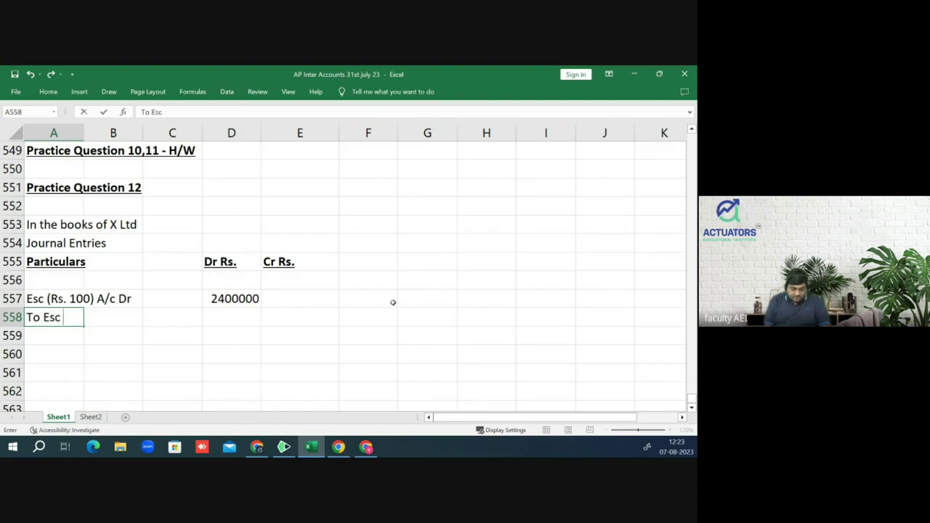
{"action": "type", "text": "9"}
{"action": "key", "text": "BackSpace"}
{"action": "type", "text": "(RS"}
{"action": "key", "text": "BackSpace"}
{"action": "type", "text": "s. 40) A/c"}
{"action": "key", "text": "Return"}
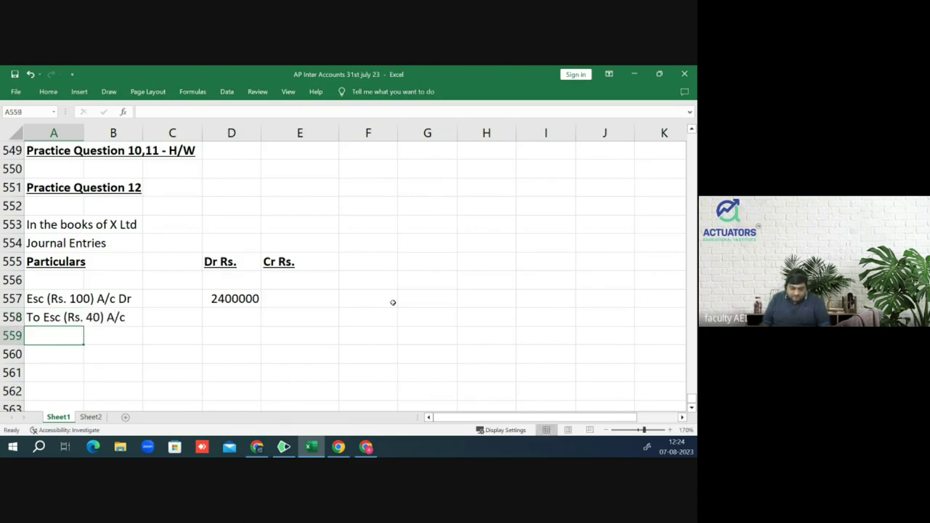
Step: Enter the credit amounts 960000 in E558 and 1440000 in E559
{"action": "key", "text": "Up"}
{"action": "key", "text": "Right"}
{"action": "key", "text": "Right"}
{"action": "key", "text": "Right"}
{"action": "key", "text": "Right"}
{"action": "type", "text": "9"}
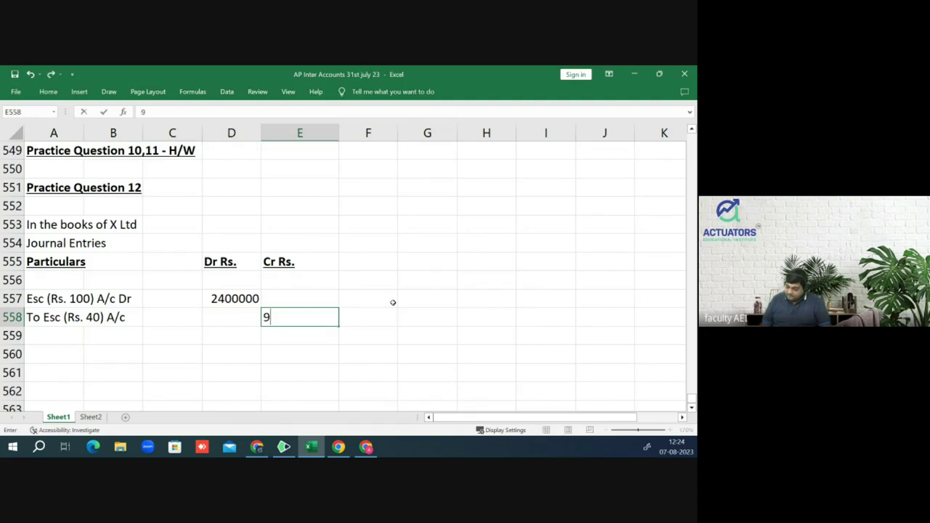
{"action": "type", "text": "60000"}
{"action": "key", "text": "Return"}
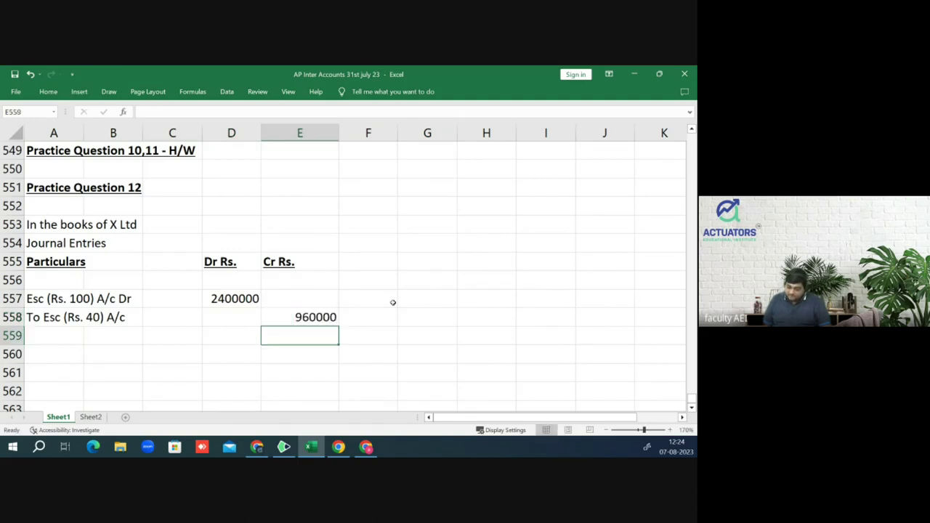
{"action": "type", "text": "1444"}
{"action": "type", "text": "0000"}
{"action": "key", "text": "Return"}
{"action": "key", "text": "Up"}
{"action": "key", "text": "Left"}
{"action": "key", "text": "Left"}
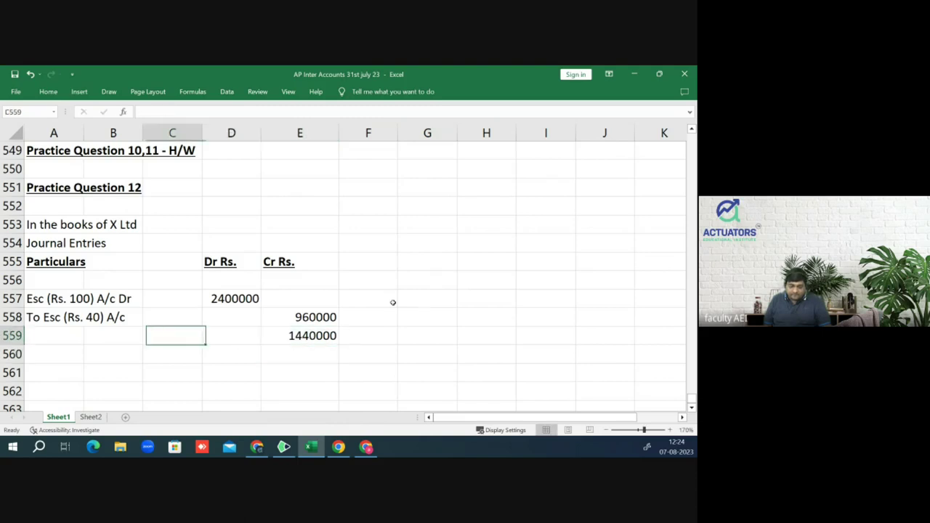
Step: Enter the credit line "To Capital Reduction A/c" in A559
{"action": "key", "text": "Left"}
{"action": "key", "text": "Left"}
{"action": "type", "text": "To Capital Reduction A/c"}
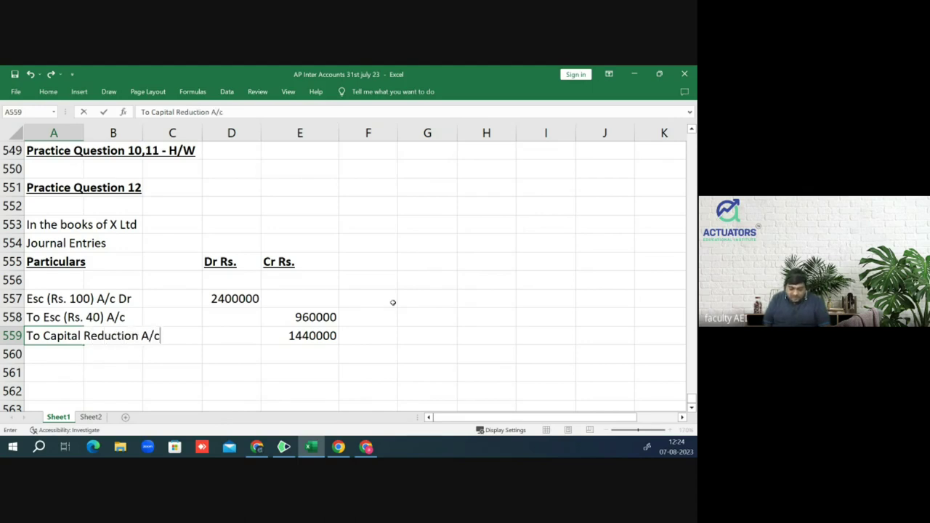
{"action": "key", "text": "Return"}
Step: Enter the narration "(Being eshares of Rs. 100 each reduced to Rs. 40 each)" in A561 and select A563
{"action": "key", "text": "Return"}
{"action": "key", "text": "Return"}
{"action": "key", "text": "Return"}
{"action": "key", "text": "Return"}
{"action": "key", "text": "Up"}
{"action": "key", "text": "Up"}
{"action": "key", "text": "Up"}
{"action": "type", "text": "(B"}
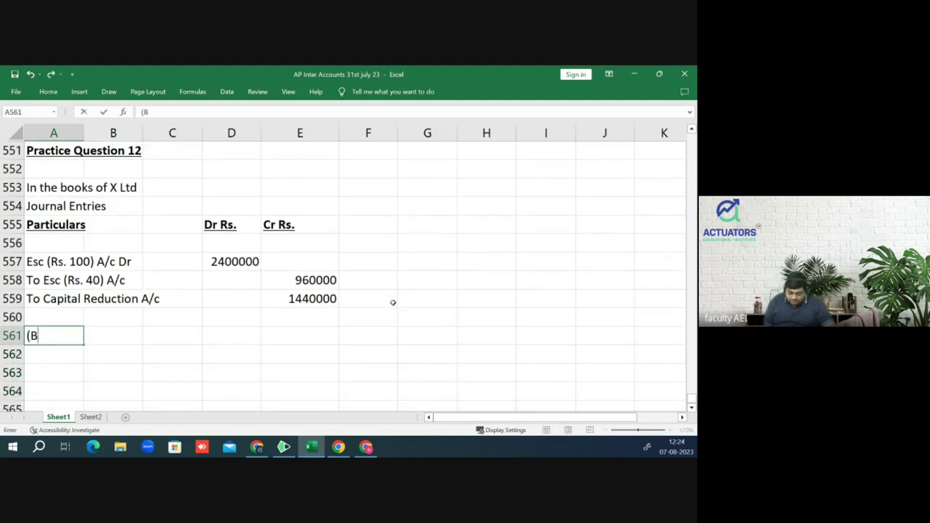
{"action": "type", "text": "eing e"}
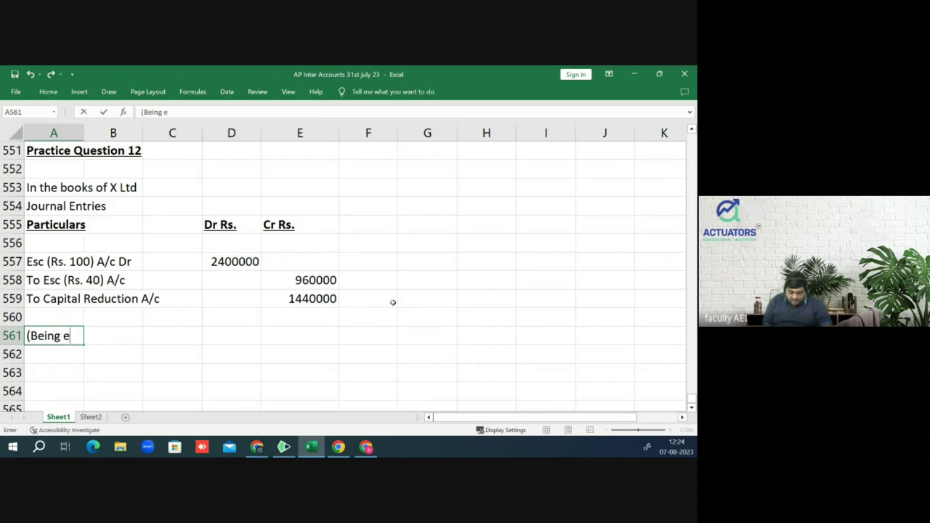
{"action": "type", "text": "shares "}
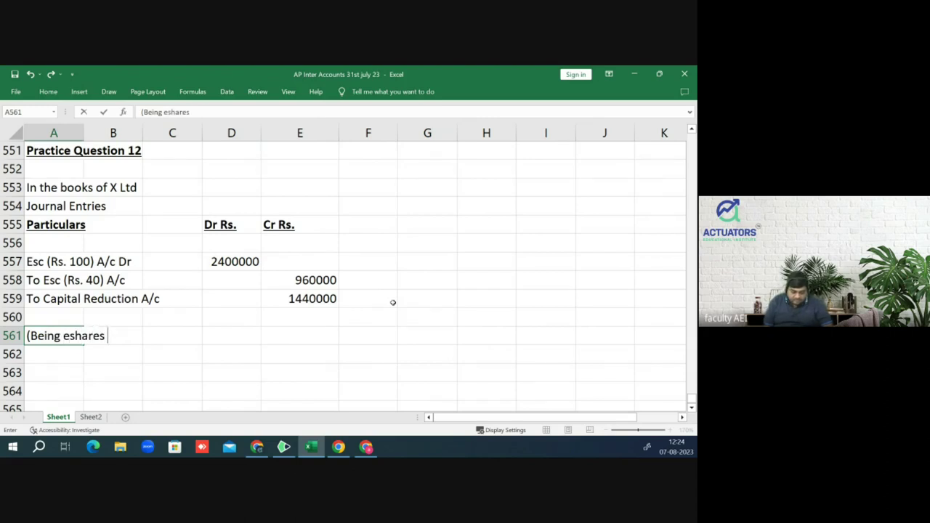
{"action": "type", "text": "of "}
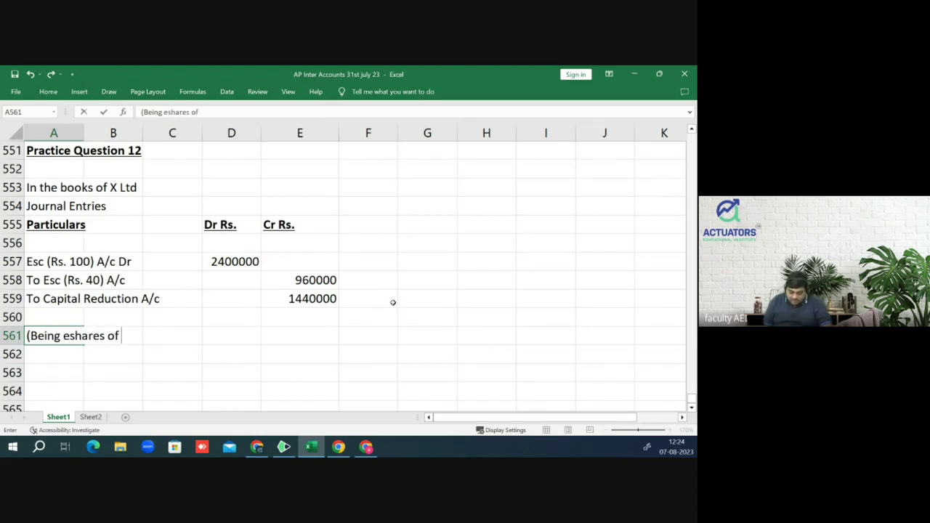
{"action": "type", "text": "Rs. 10"}
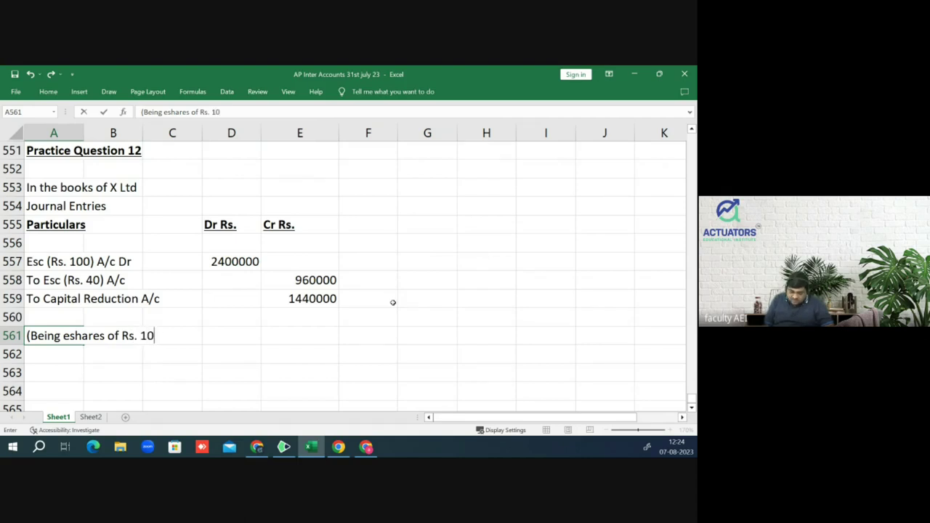
{"action": "type", "text": "0 each red"}
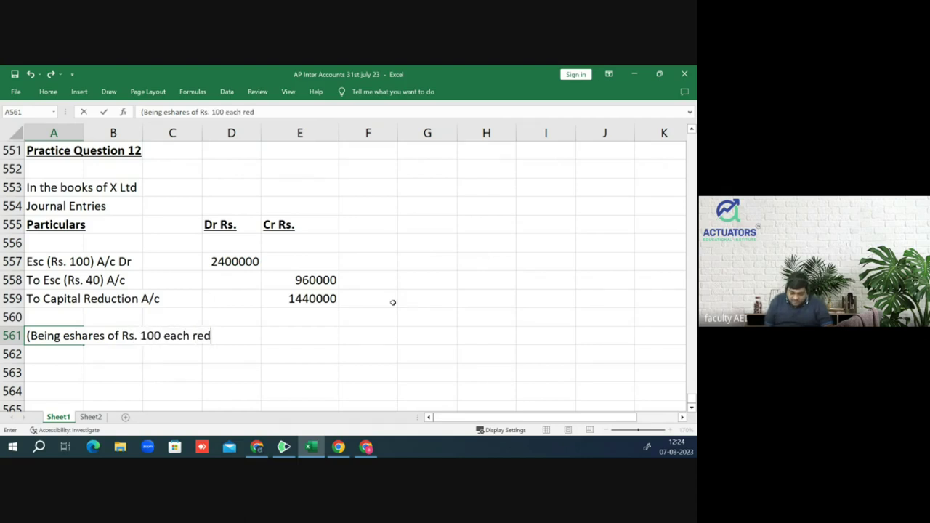
{"action": "type", "text": "uced to "}
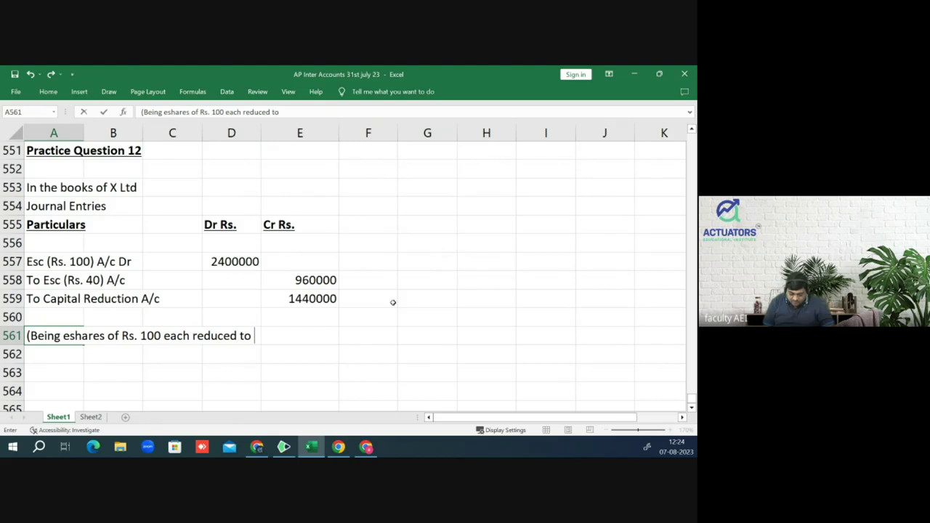
{"action": "type", "text": "Rs"}
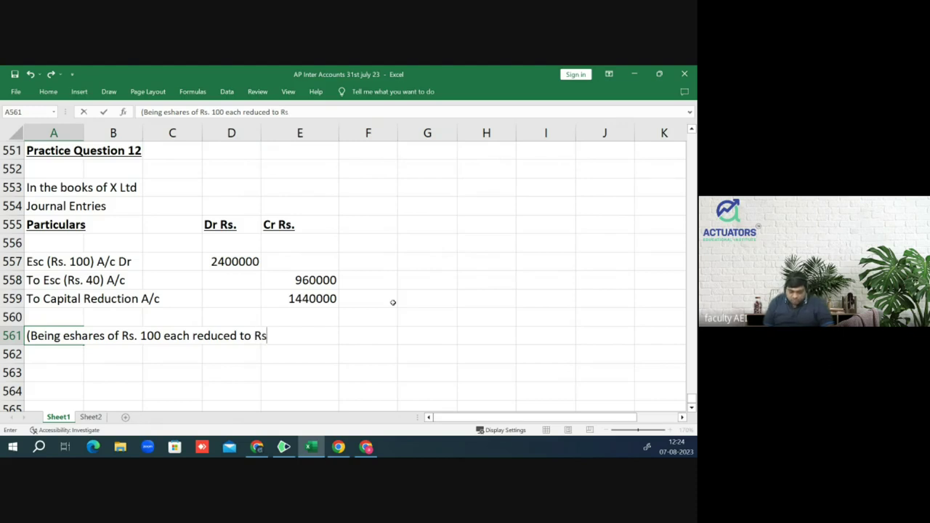
{"action": "type", "text": ". 40 each"}
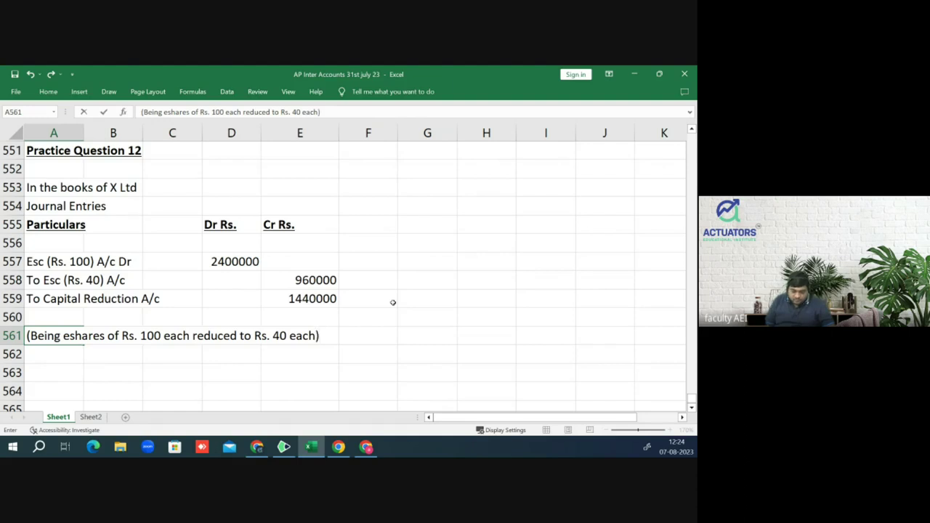
{"action": "key", "text": "Return"}
{"action": "key", "text": "Down"}
{"action": "key", "text": "Down"}
{"action": "key", "text": "Down"}
{"action": "key", "text": "Down"}
{"action": "key", "text": "Down"}
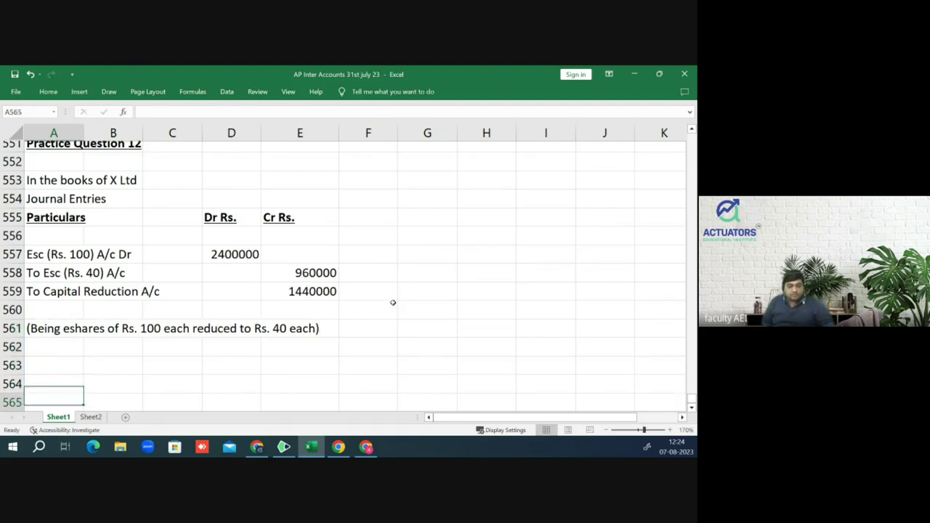
{"action": "key", "text": "Up"}
{"action": "key", "text": "Up"}
{"action": "key", "text": "Up"}
{"action": "key", "text": "Up"}
{"action": "key", "text": "Up"}
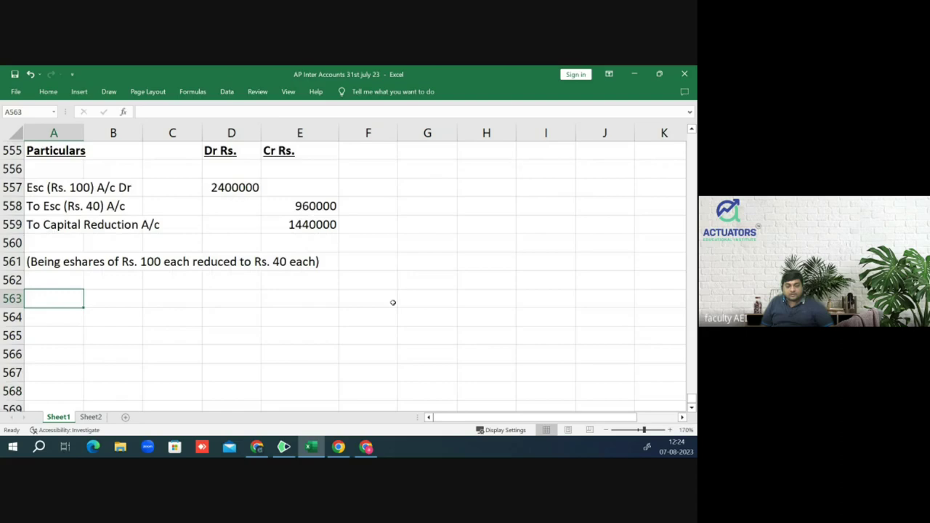
Step: Switch to the PDF and check the reconstruction scheme and the share capital note for the preference shares
{"action": "key", "text": "alt+Tab"}
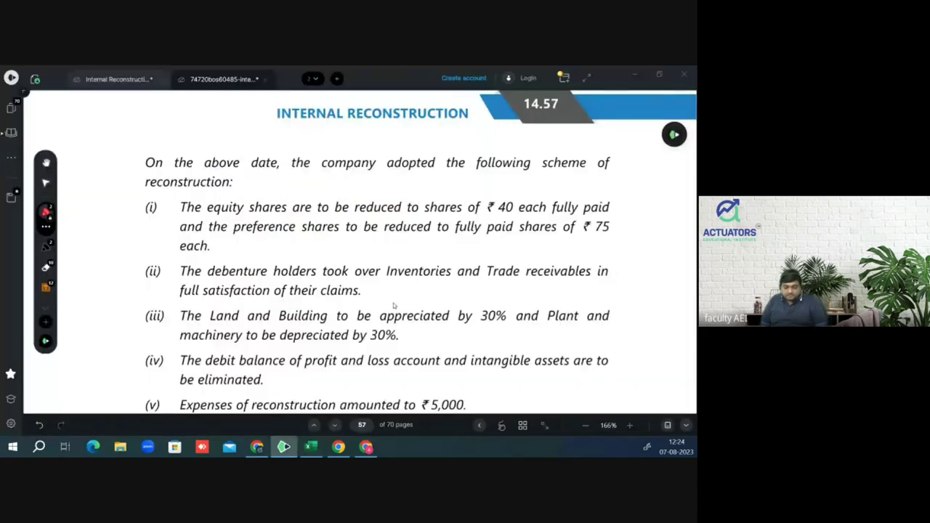
{"action": "scroll", "coordinate": [393, 306], "scroll_direction": "up", "scroll_amount": 5}
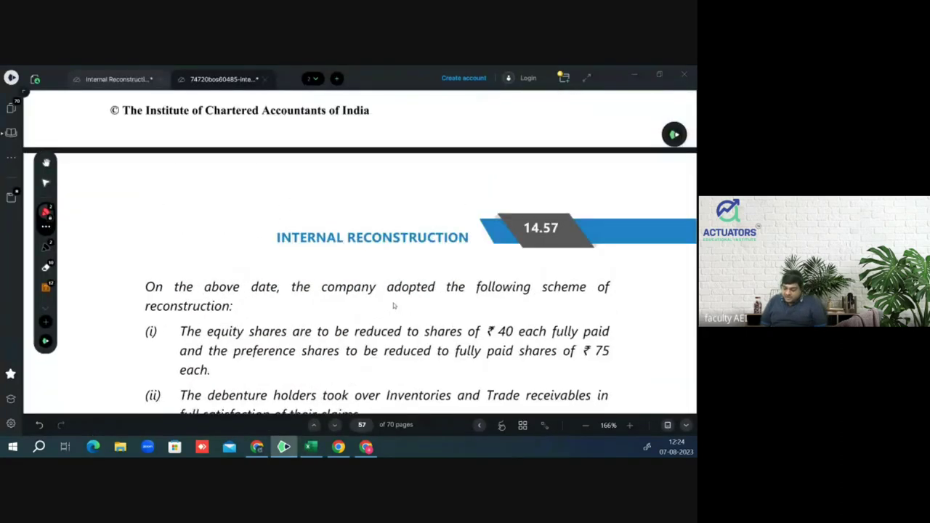
{"action": "scroll", "coordinate": [393, 305], "scroll_direction": "up", "scroll_amount": 5}
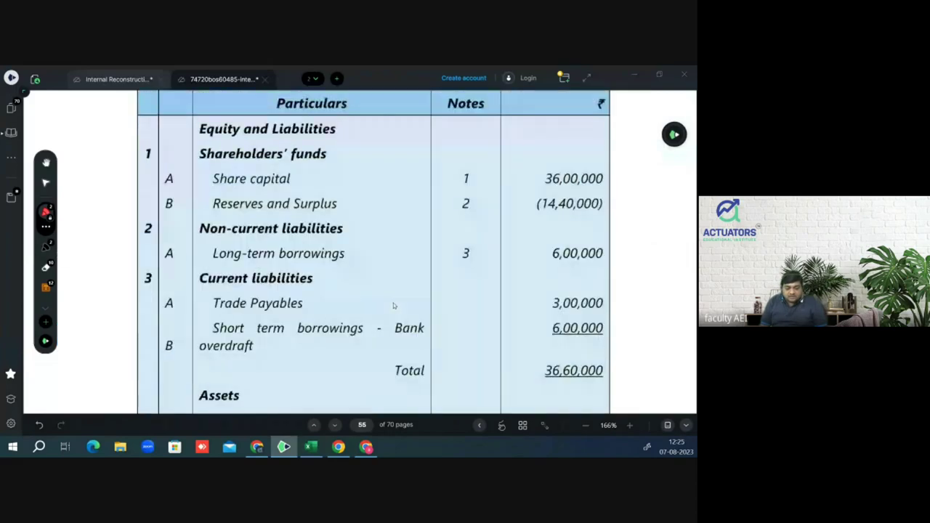
{"action": "scroll", "coordinate": [393, 304], "scroll_direction": "down", "scroll_amount": 10}
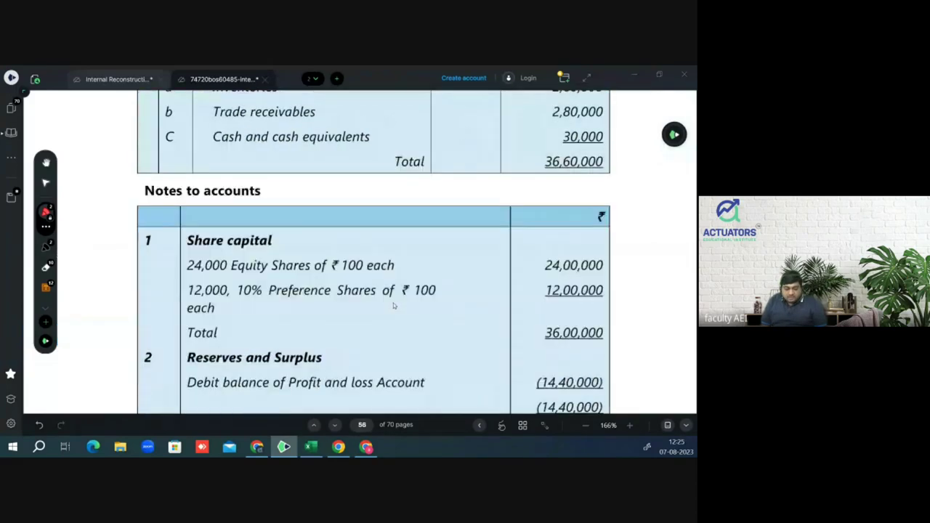
{"action": "scroll", "coordinate": [393, 305], "scroll_direction": "up", "scroll_amount": 5}
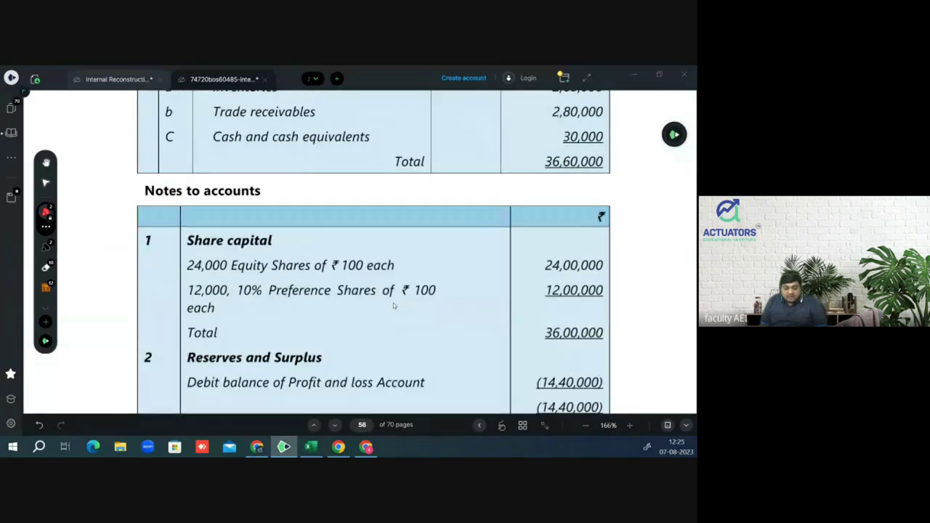
Step: Switch back to the Excel workbook and enter "10% PSc (Rs. 100) A/c Dr" in A563 with a debit of 1200000 in D563
{"action": "key", "text": "alt+Tab"}
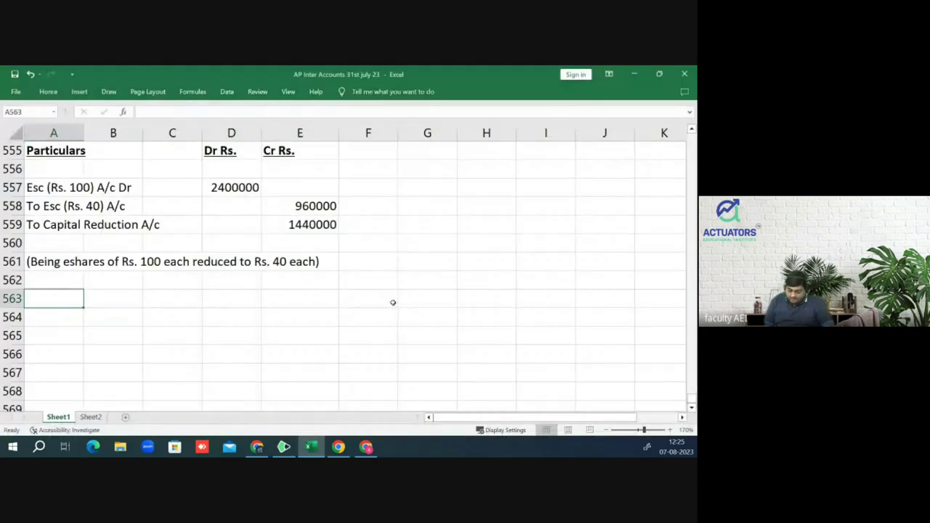
{"action": "type", "text": "10%"}
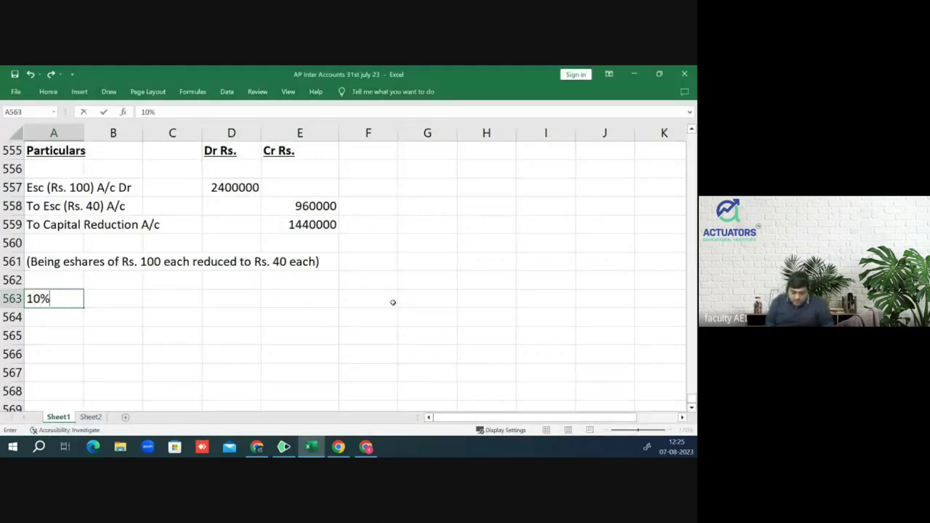
{"action": "type", "text": " PSc (RS"}
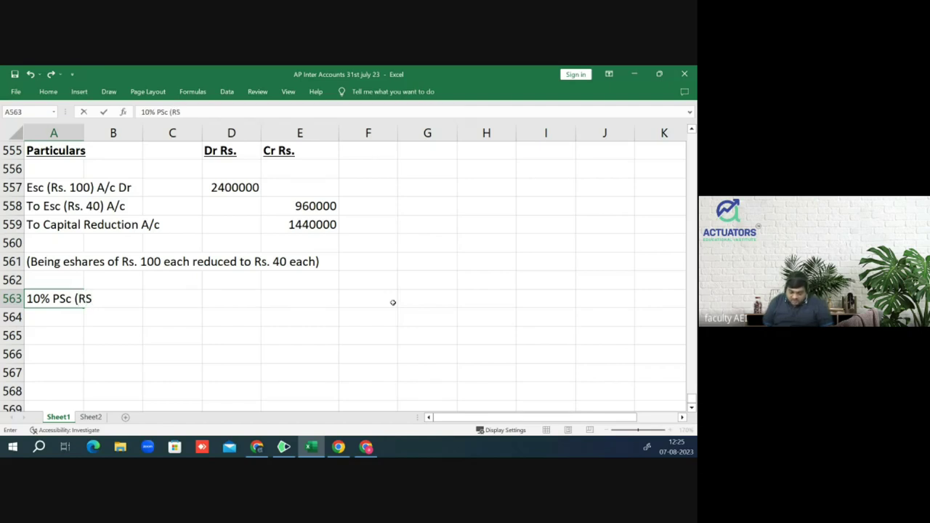
{"action": "key", "text": "BackSpace"}
{"action": "type", "text": "s."}
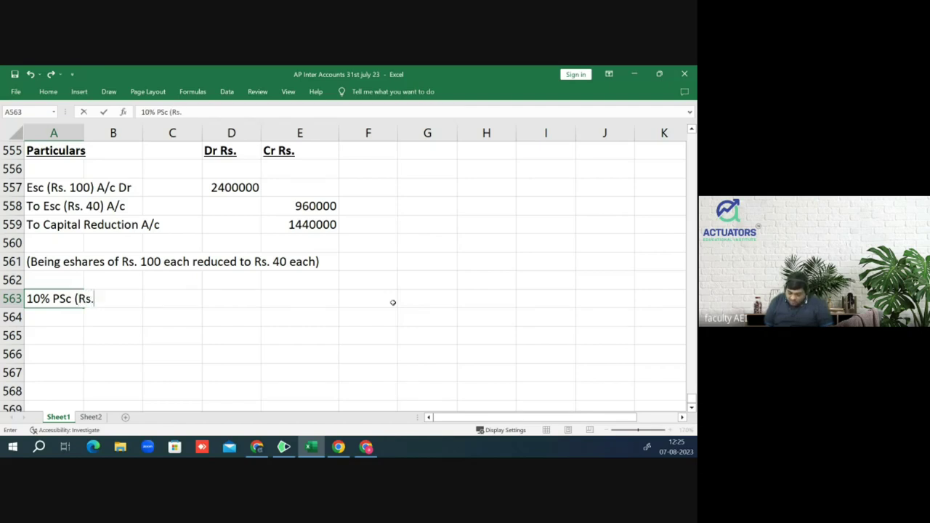
{"action": "type", "text": " 100) A/c "}
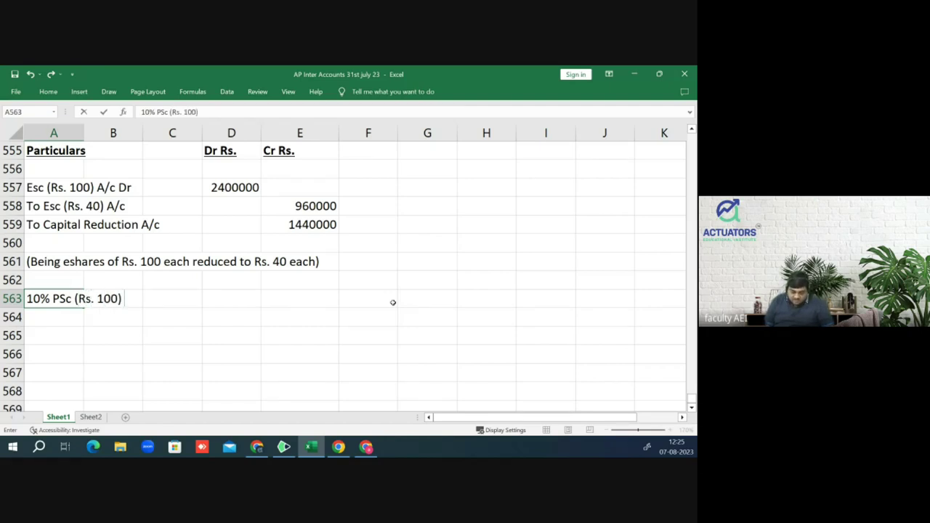
{"action": "type", "text": "Dr"}
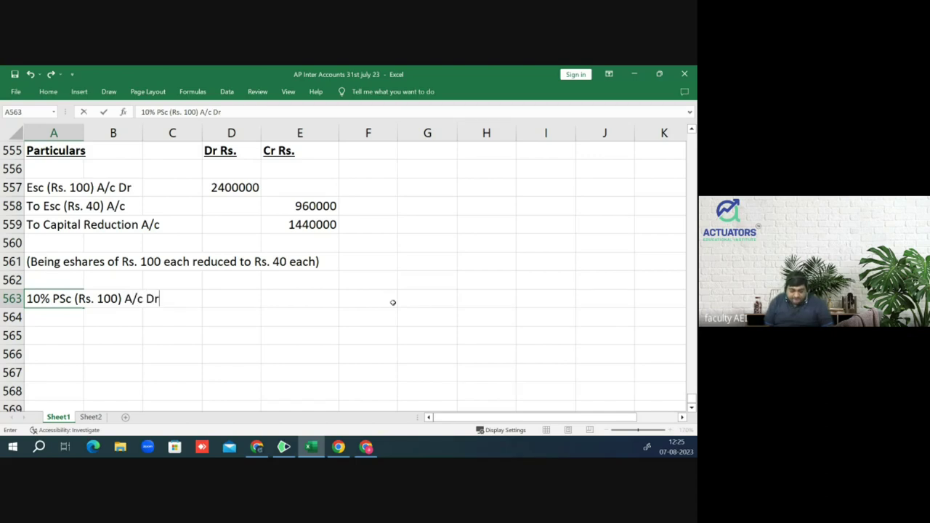
{"action": "key", "text": "Return"}
{"action": "key", "text": "Up"}
{"action": "key", "text": "Right"}
{"action": "key", "text": "Right"}
{"action": "key", "text": "Right"}
{"action": "type", "text": "1200000"}
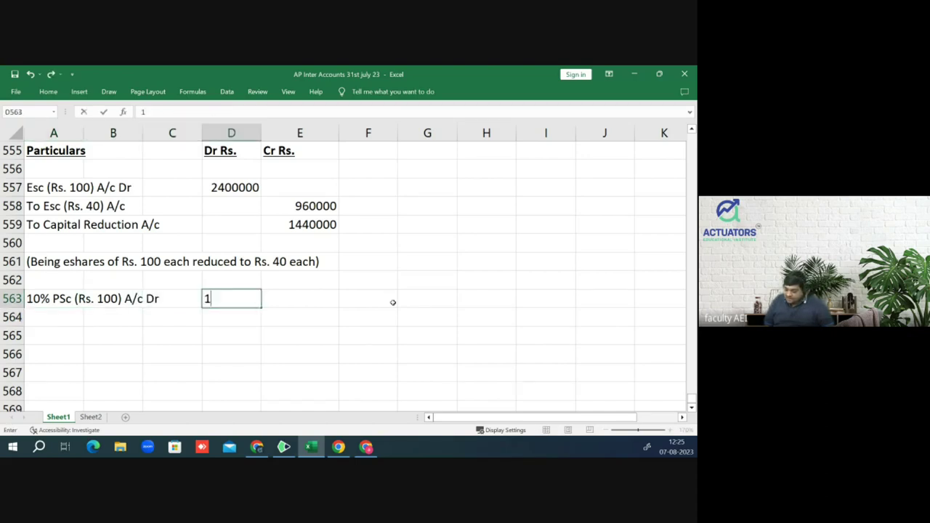
{"action": "key", "text": "Return"}
Step: Enter the credit line "To 10% PSc (Rs. 75) A/c" in A564
{"action": "key", "text": "Left"}
{"action": "key", "text": "Left"}
{"action": "key", "text": "Left"}
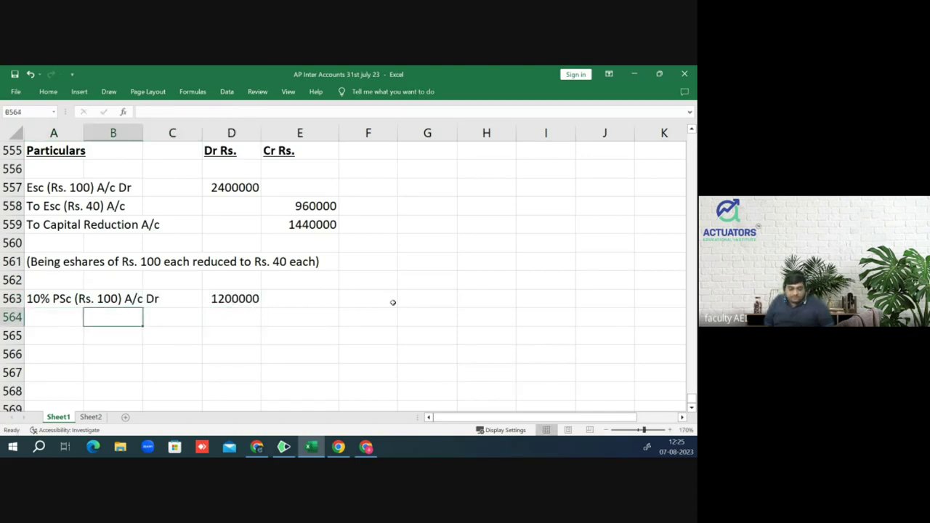
{"action": "type", "text": "T"}
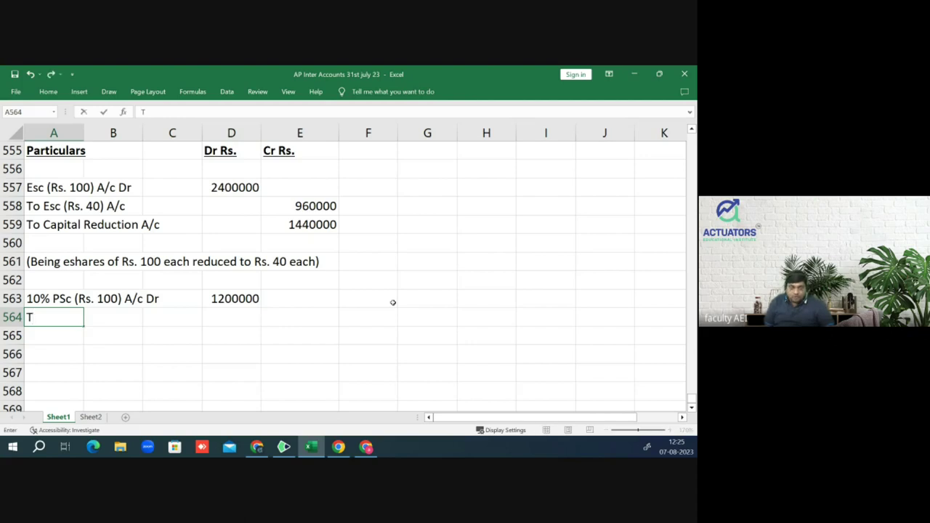
{"action": "type", "text": "o 10% PSc ("}
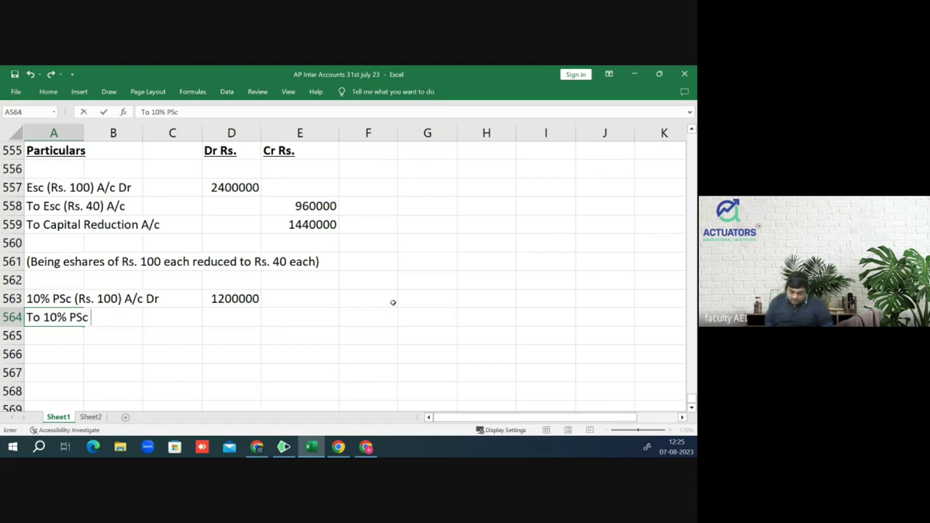
{"action": "type", "text": "Rs"}
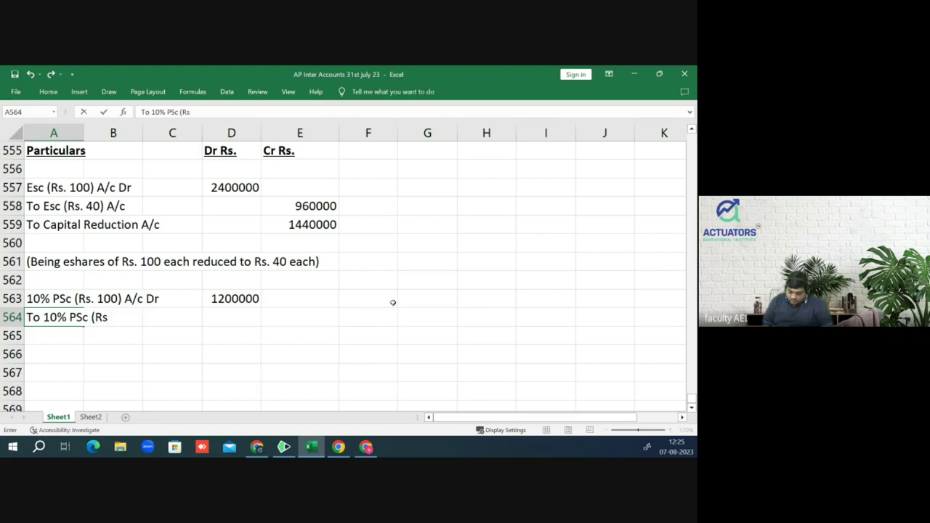
{"action": "type", "text": ". 75) A"}
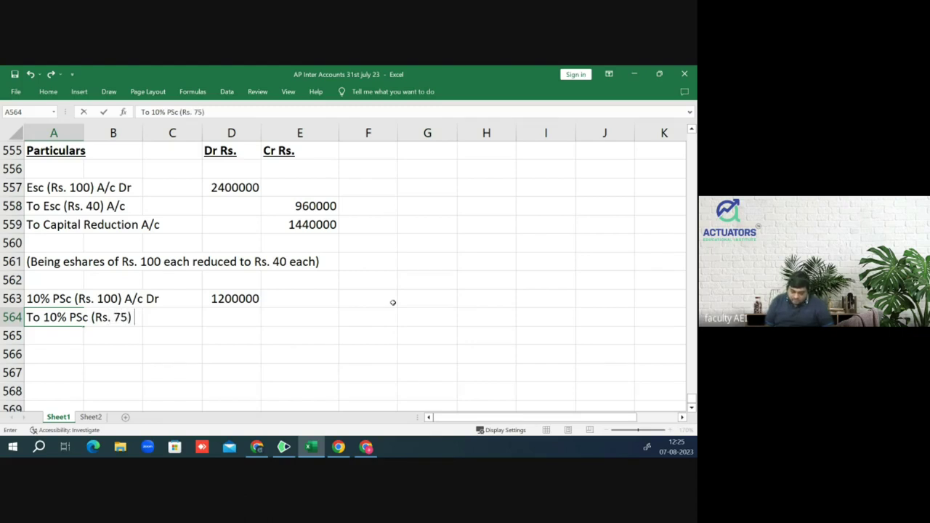
{"action": "type", "text": "/c"}
{"action": "key", "text": "Return"}
Step: Enter the credit amounts 900000 in E564 and 300000 in E565
{"action": "key", "text": "Up"}
{"action": "key", "text": "Up"}
{"action": "key", "text": "Right"}
{"action": "key", "text": "Right"}
{"action": "key", "text": "Right"}
{"action": "key", "text": "Down"}
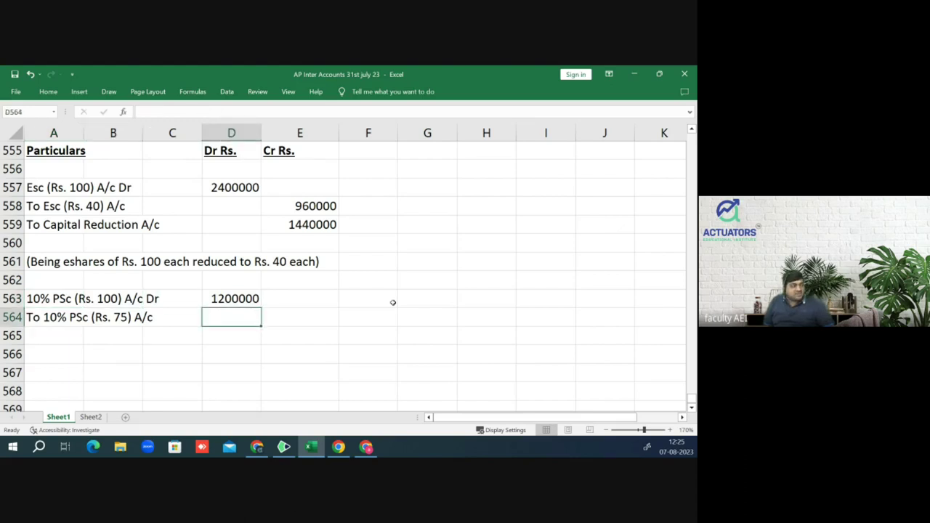
{"action": "key", "text": "Right"}
{"action": "type", "text": "900000"}
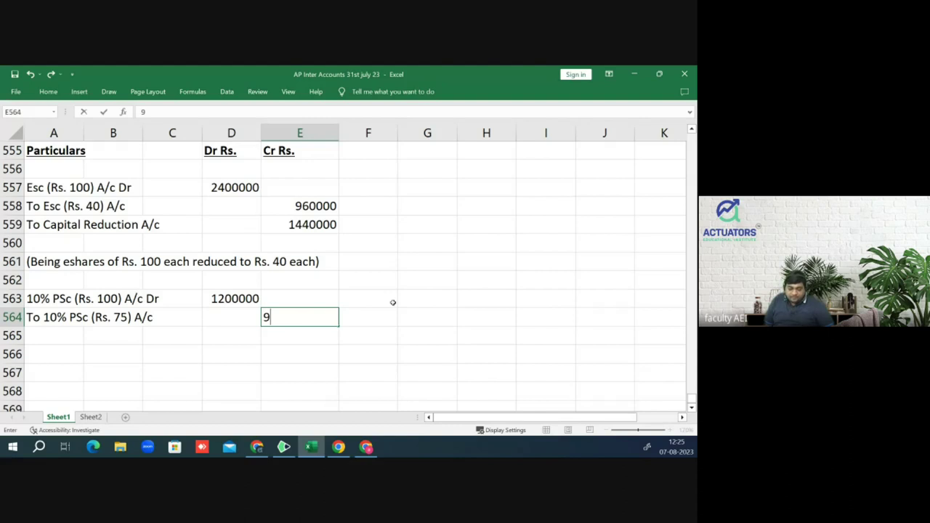
{"action": "key", "text": "Return"}
{"action": "type", "text": "300000"}
{"action": "key", "text": "Return"}
Step: Copy the "To Capital Reduction A/c" line from A559 to A565
{"action": "key", "text": "Up"}
{"action": "key", "text": "Up"}
{"action": "key", "text": "Up"}
{"action": "key", "text": "Up"}
{"action": "key", "text": "Up"}
{"action": "key", "text": "Up"}
{"action": "key", "text": "Up"}
{"action": "key", "text": "Left"}
{"action": "key", "text": "Left"}
{"action": "key", "text": "Left"}
{"action": "key", "text": "Left"}
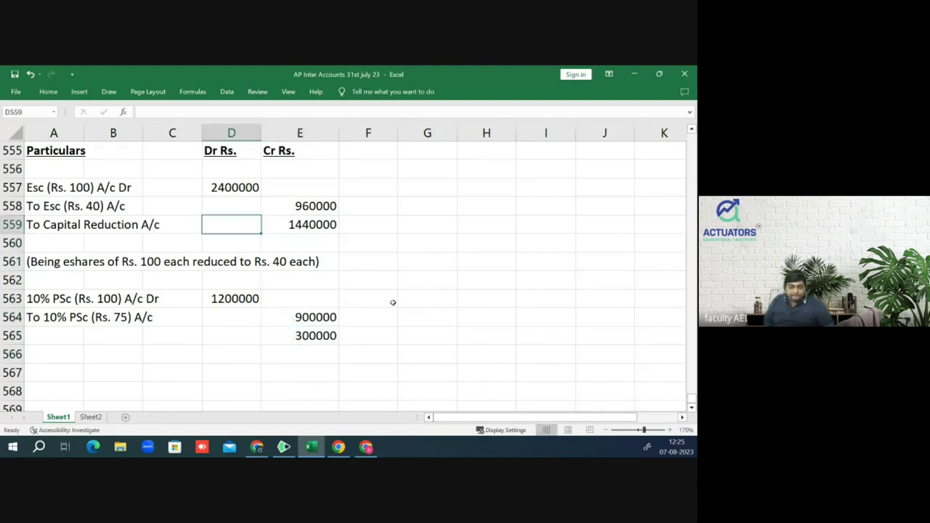
{"action": "key", "text": "ctrl+c"}
{"action": "key", "text": "Down"}
{"action": "key", "text": "Down"}
{"action": "key", "text": "Down"}
{"action": "key", "text": "Down"}
{"action": "key", "text": "Down"}
{"action": "key", "text": "Down"}
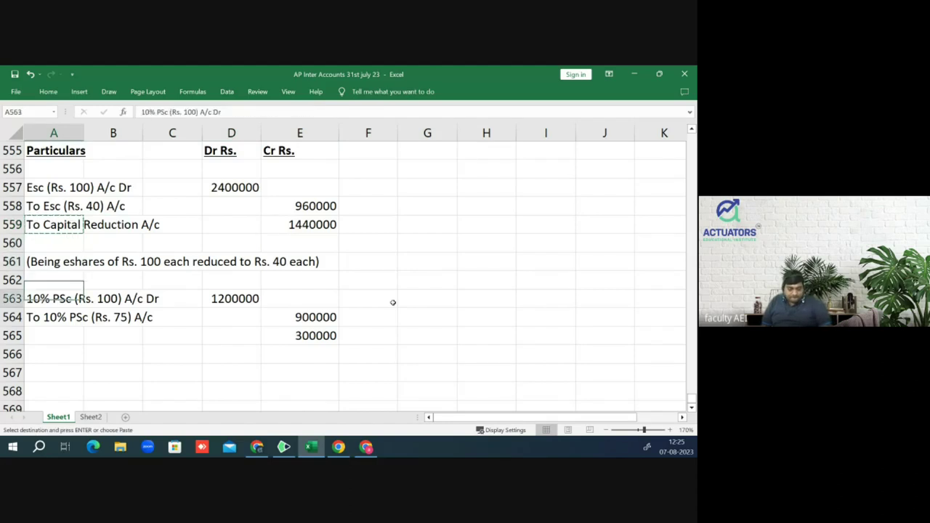
{"action": "key", "text": "Return"}
Step: Enter the narration "(Being Pshares of Rs. 100 each reduced to Rs. 40 each)" in A567
{"action": "key", "text": "Down"}
{"action": "key", "text": "Down"}
{"action": "type", "text": "(Being "}
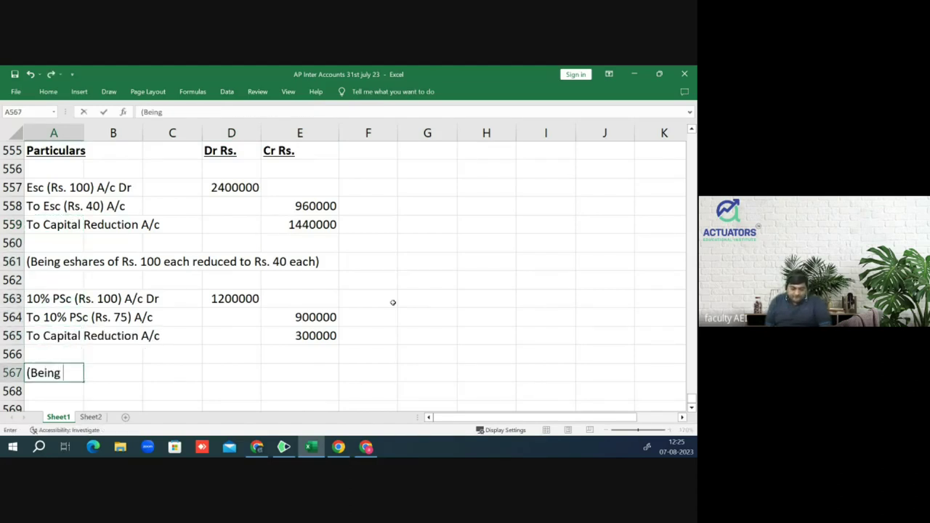
{"action": "type", "text": "Psh"}
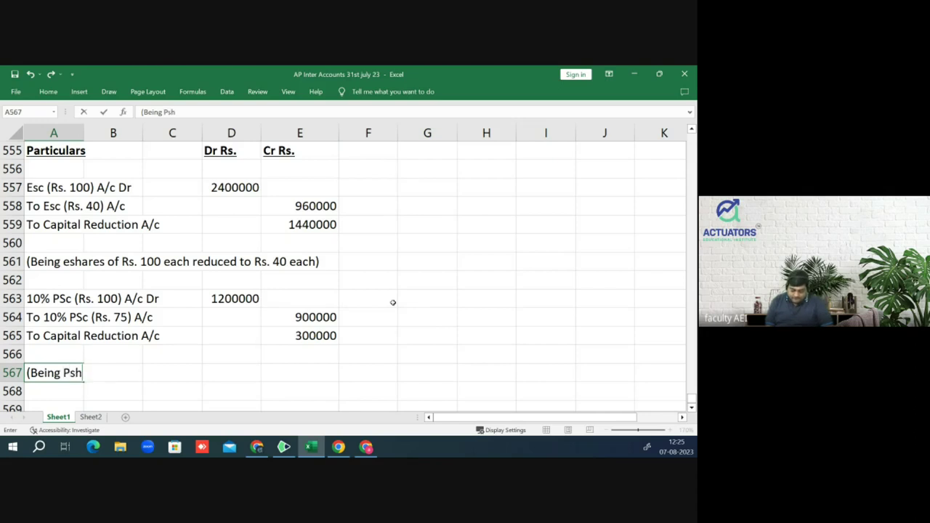
{"action": "type", "text": "ares of RS"}
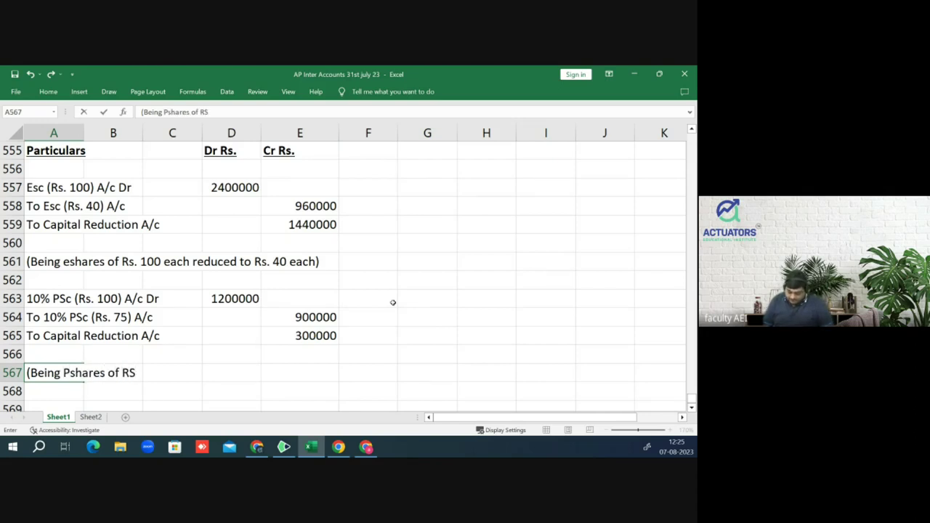
{"action": "key", "text": "BackSpace"}
{"action": "type", "text": "s. "}
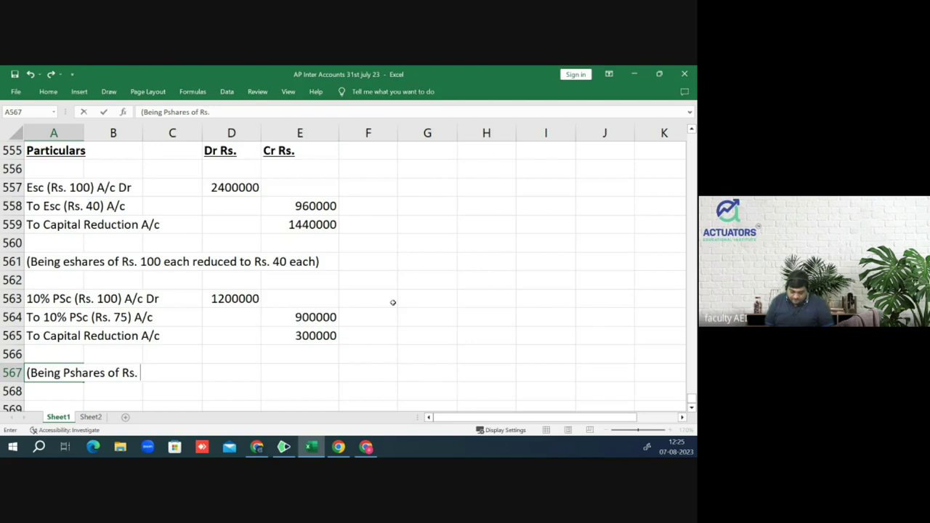
{"action": "type", "text": "100 e"}
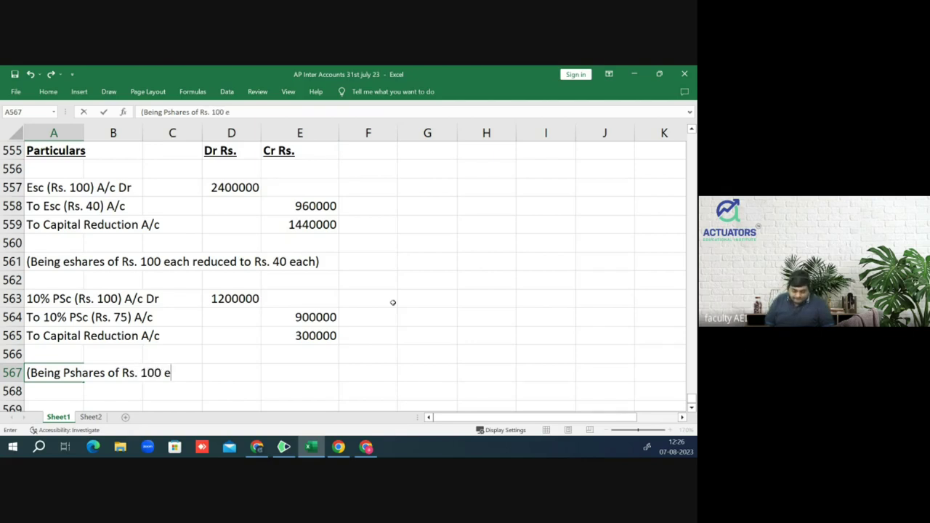
{"action": "type", "text": "ach redu"}
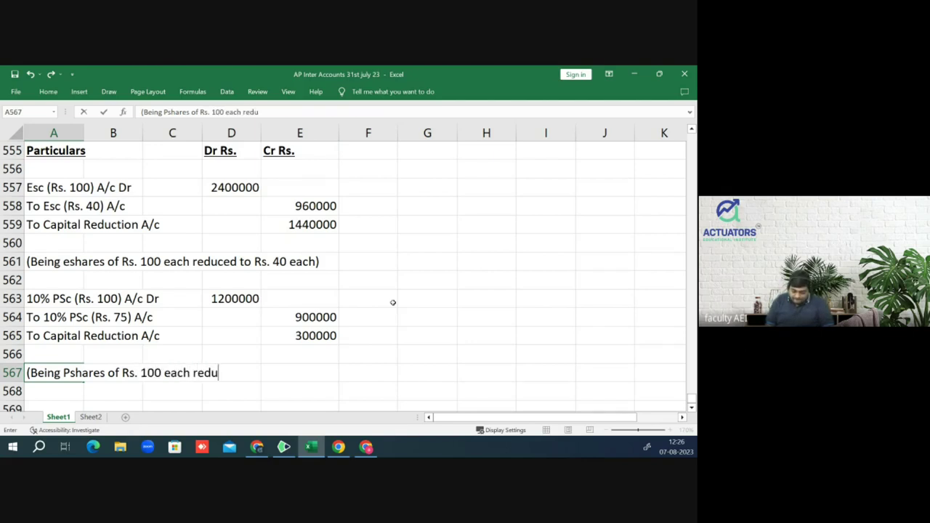
{"action": "type", "text": "ced to RS"}
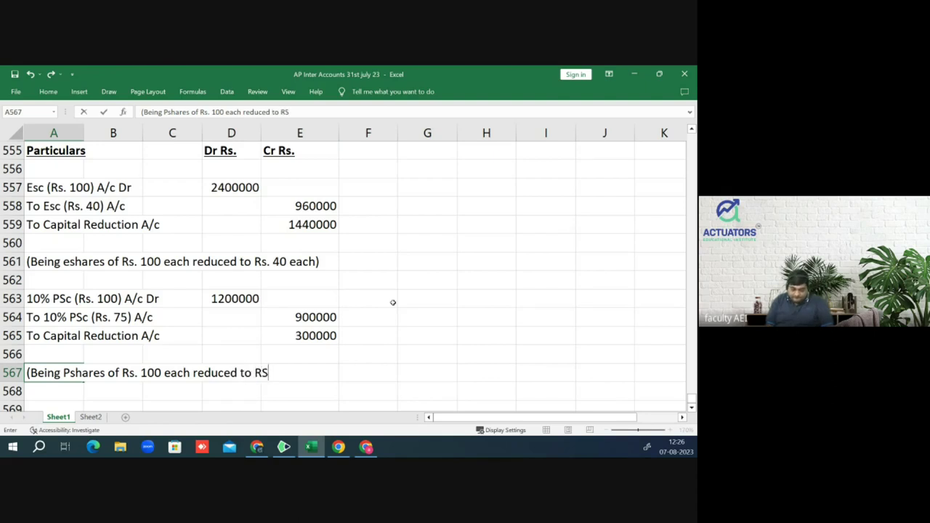
{"action": "key", "text": "BackSpace"}
{"action": "type", "text": "s."}
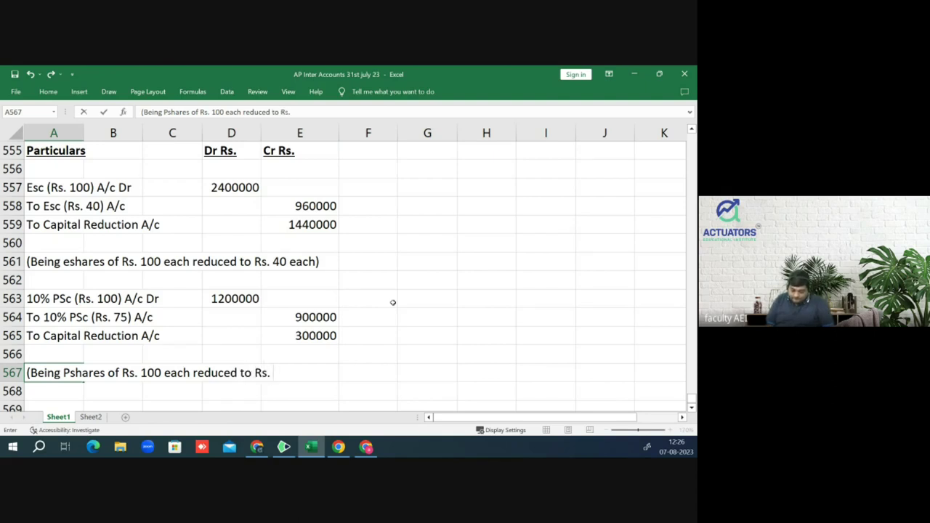
{"action": "type", "text": " 40 ea"}
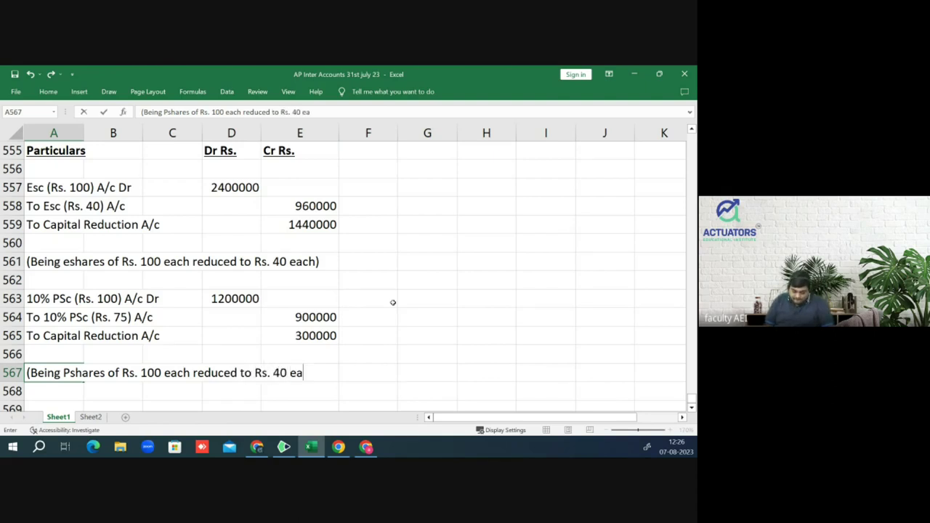
{"action": "type", "text": "ch)"}
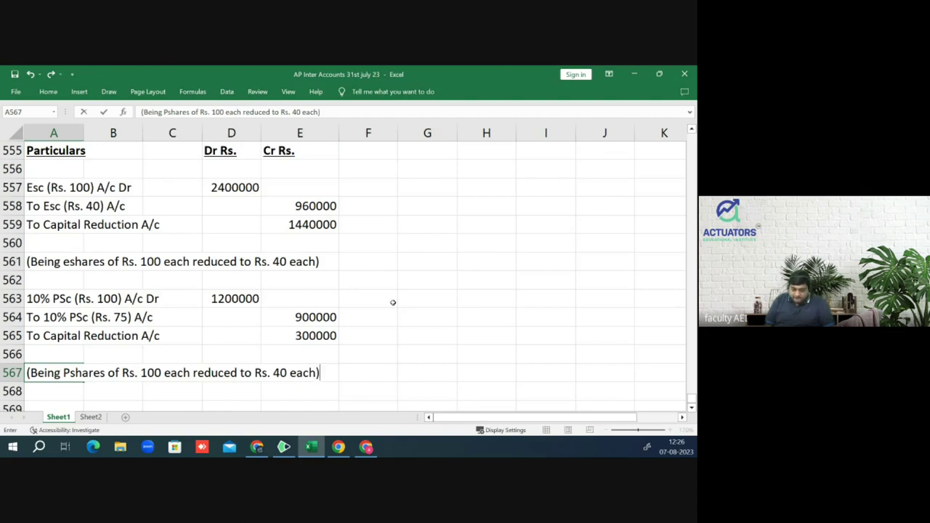
{"action": "key", "text": "Return"}
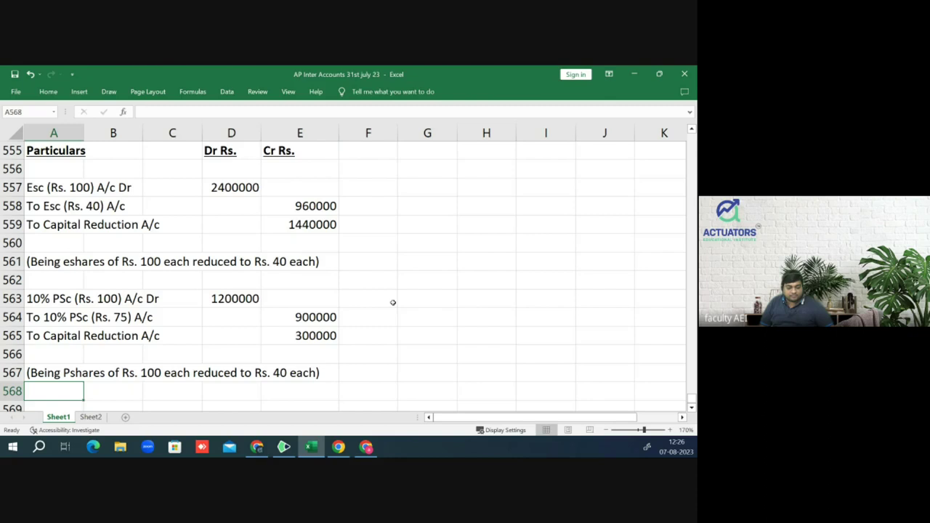
Step: Switch to the question PDF and examine the notes to accounts, the debenture settlement clause and the current asset balances
{"action": "key", "text": "Return"}
{"action": "key", "text": "Return"}
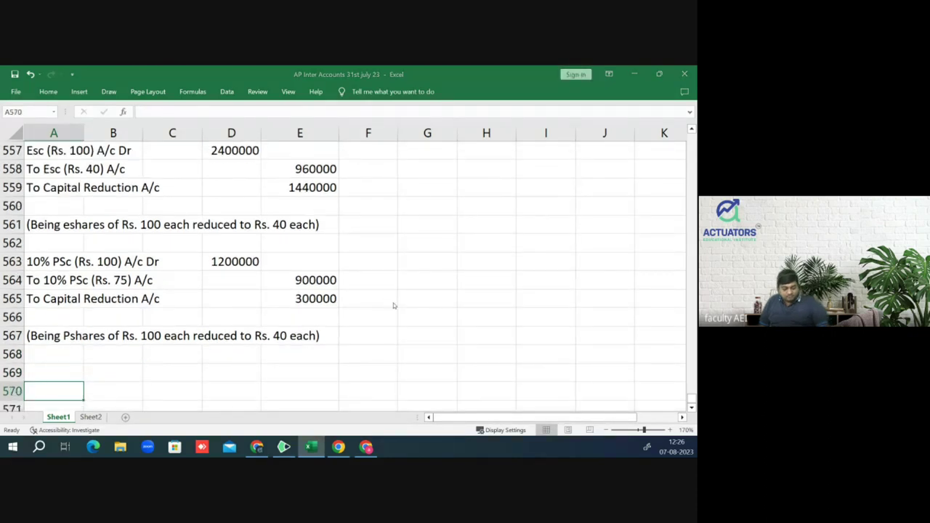
{"action": "key", "text": "alt+Tab"}
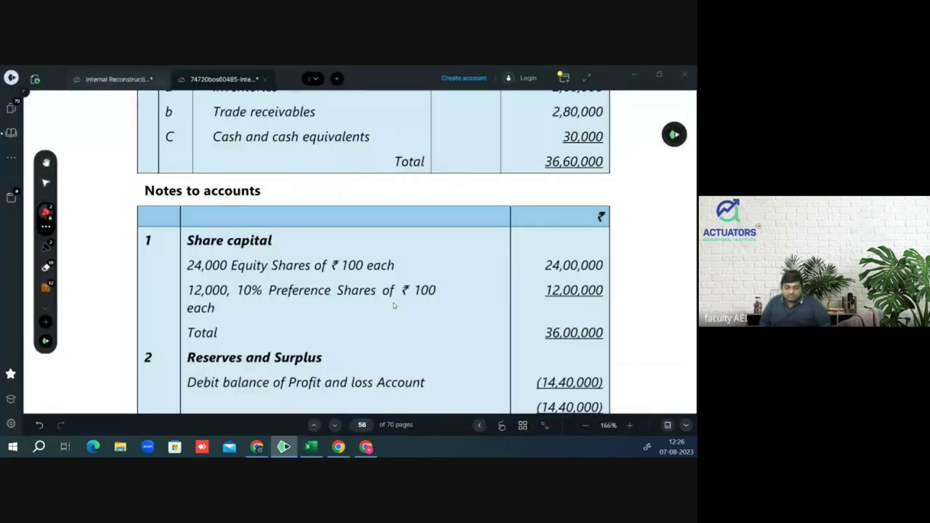
{"action": "scroll", "coordinate": [393, 303], "scroll_direction": "down", "scroll_amount": 5}
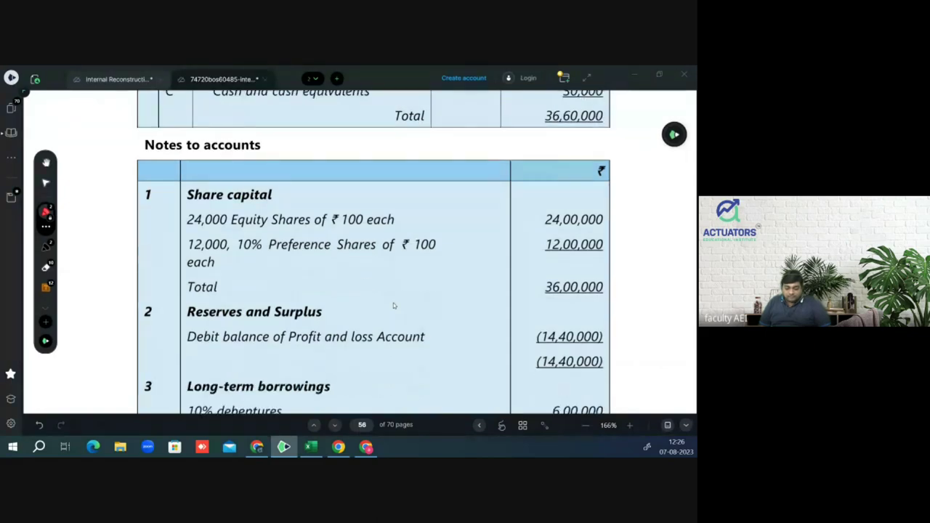
{"action": "scroll", "coordinate": [393, 305], "scroll_direction": "down", "scroll_amount": 10}
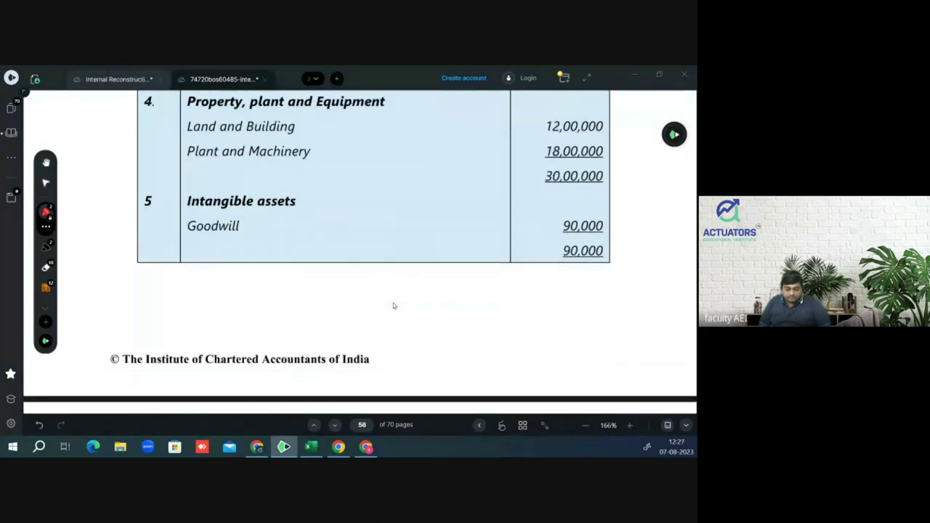
{"action": "scroll", "coordinate": [393, 305], "scroll_direction": "down", "scroll_amount": 2}
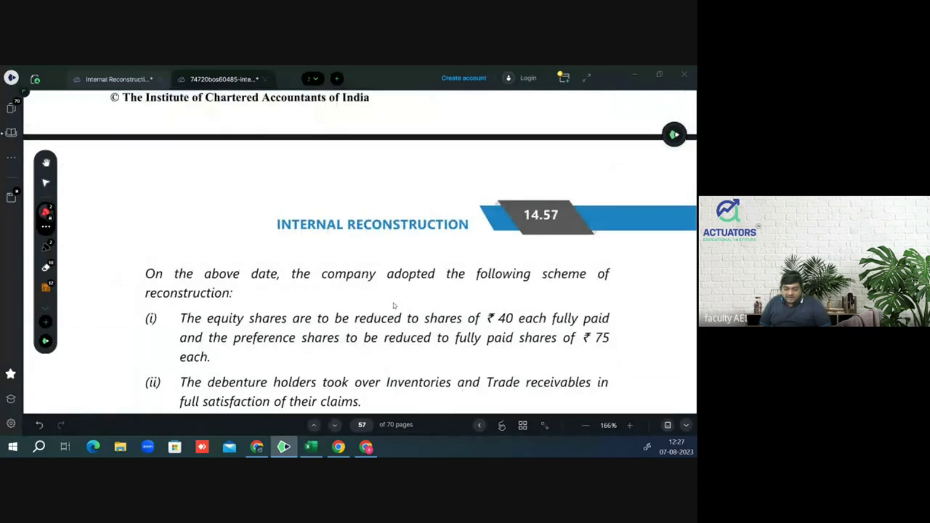
{"action": "scroll", "coordinate": [325, 277], "scroll_direction": "up", "scroll_amount": 2}
{"action": "scroll", "coordinate": [324, 277], "scroll_direction": "up", "scroll_amount": 12}
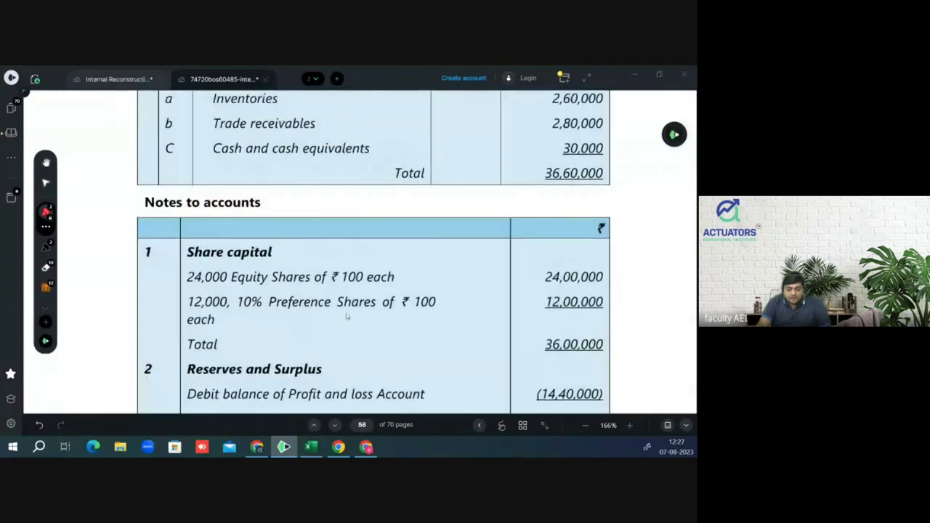
{"action": "scroll", "coordinate": [329, 275], "scroll_direction": "down", "scroll_amount": 5}
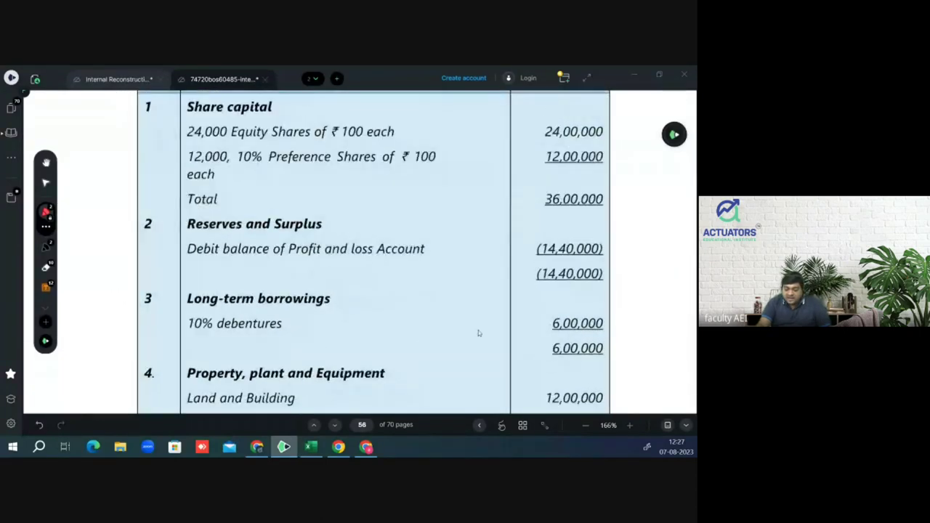
{"action": "scroll", "coordinate": [422, 346], "scroll_direction": "down", "scroll_amount": 12}
{"action": "scroll", "coordinate": [422, 346], "scroll_direction": "up", "scroll_amount": 14}
{"action": "scroll", "coordinate": [421, 346], "scroll_direction": "up", "scroll_amount": 8}
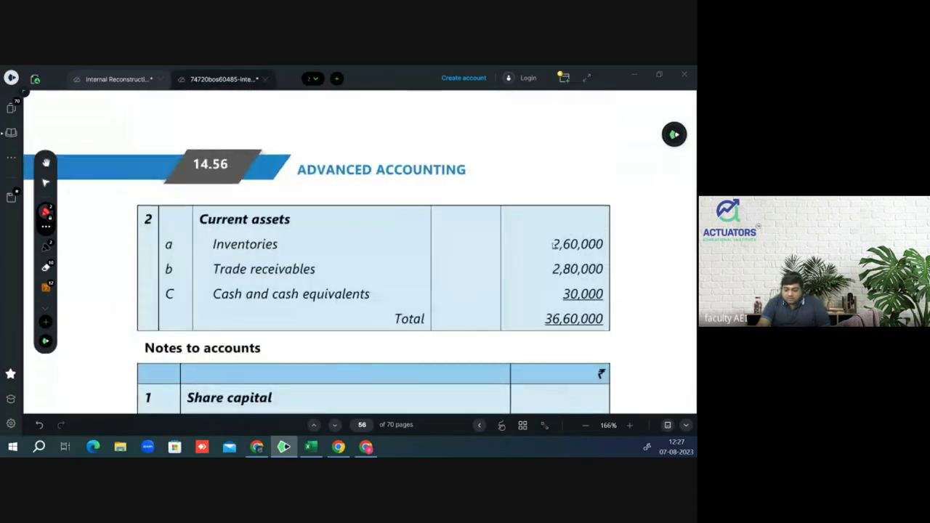
Step: Switch back to the Excel workbook and enter "10% Debentures A/c Dr" in A569 with a debit of 600000 in D569
{"action": "key", "text": "alt+Tab"}
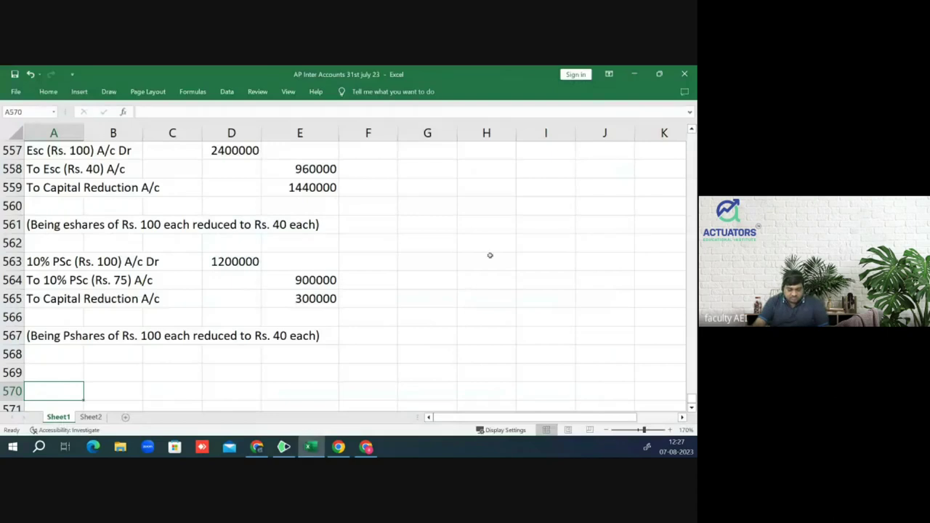
{"action": "key", "text": "Up"}
{"action": "type", "text": "10"}
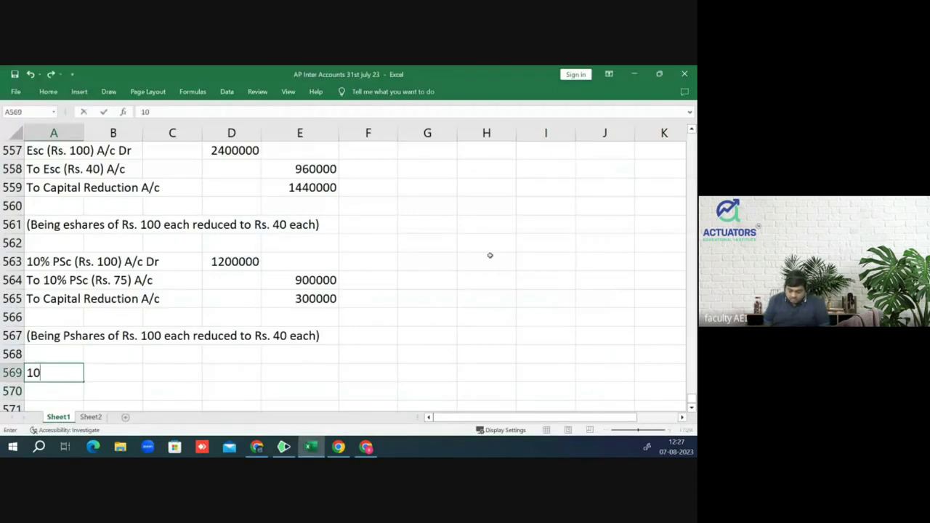
{"action": "type", "text": "% De"}
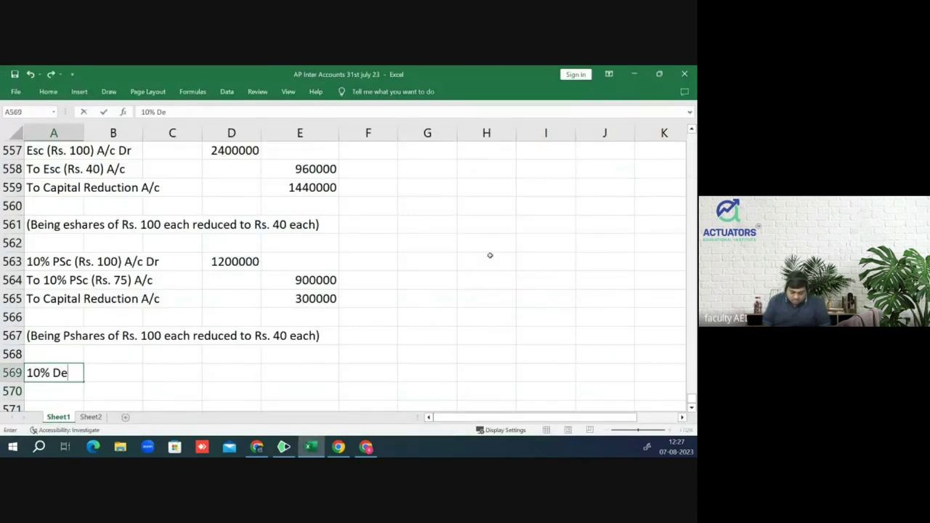
{"action": "type", "text": "bentures"}
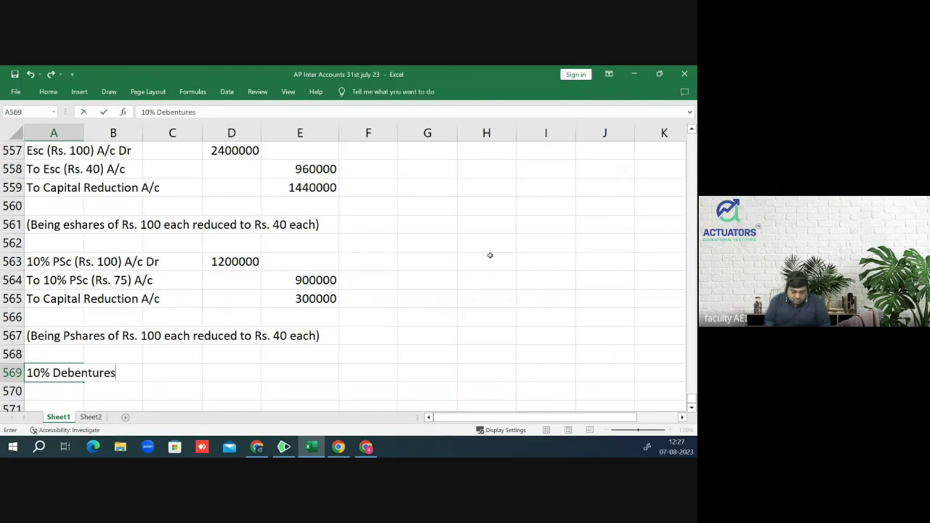
{"action": "type", "text": " A/c Dr"}
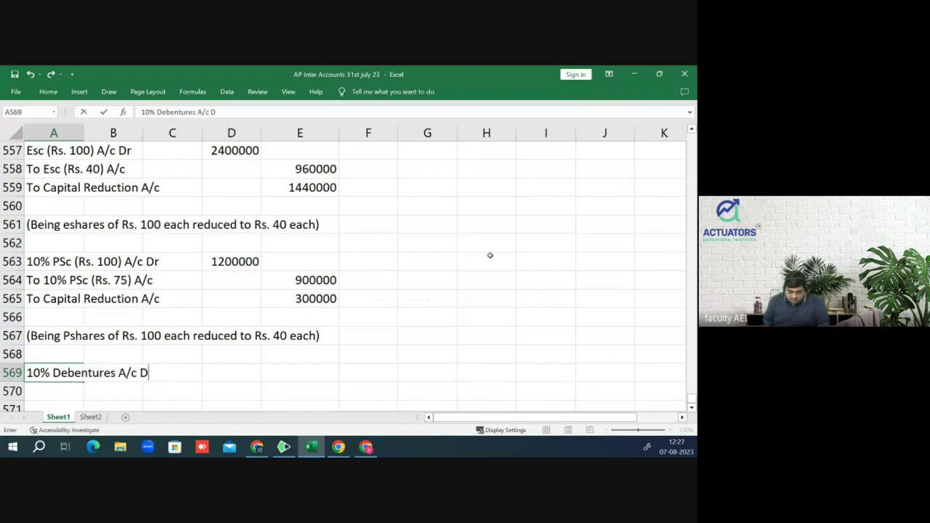
{"action": "key", "text": "Tab"}
{"action": "key", "text": "Tab"}
{"action": "key", "text": "Tab"}
{"action": "type", "text": "6"}
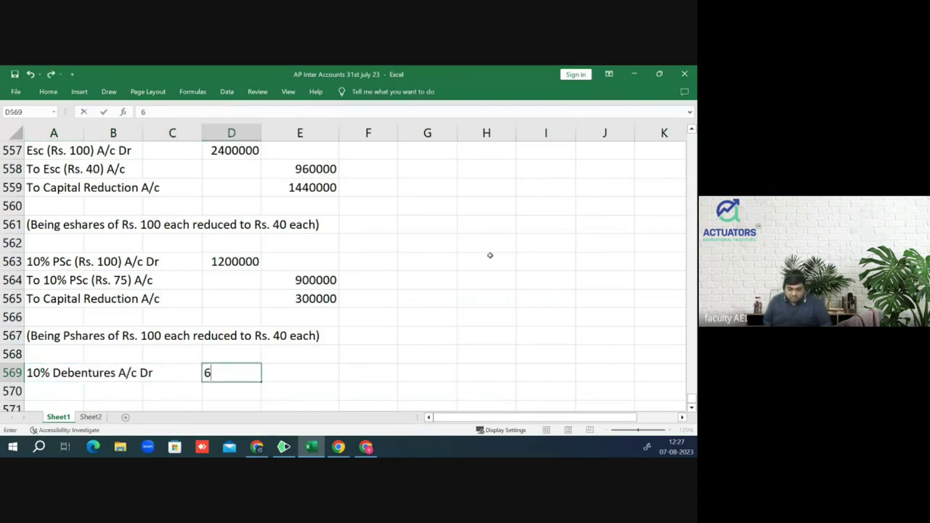
{"action": "type", "text": "00000"}
{"action": "key", "text": "Return"}
Step: Enter the credit amounts 260000, 280000 and 60000 in E570 to E572 and check their sum
{"action": "key", "text": "Tab"}
{"action": "type", "text": "260000"}
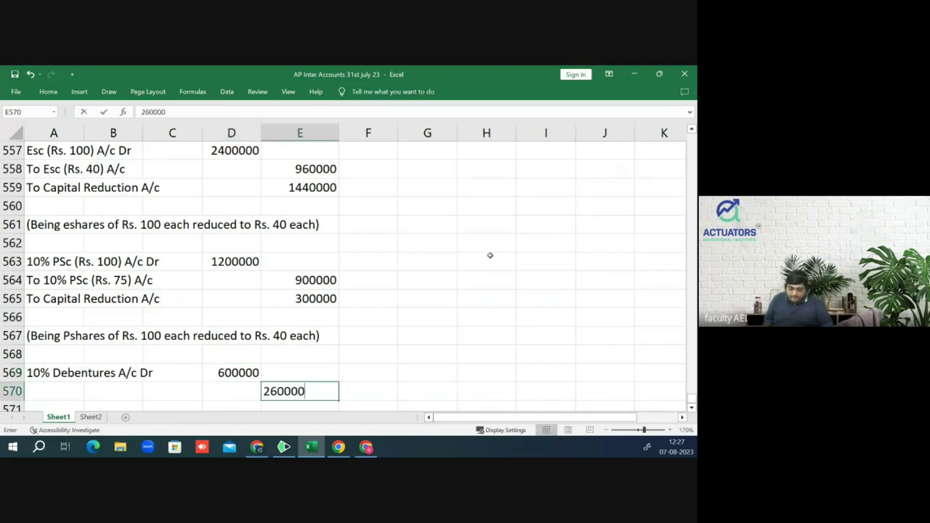
{"action": "key", "text": "Return"}
{"action": "type", "text": "280000"}
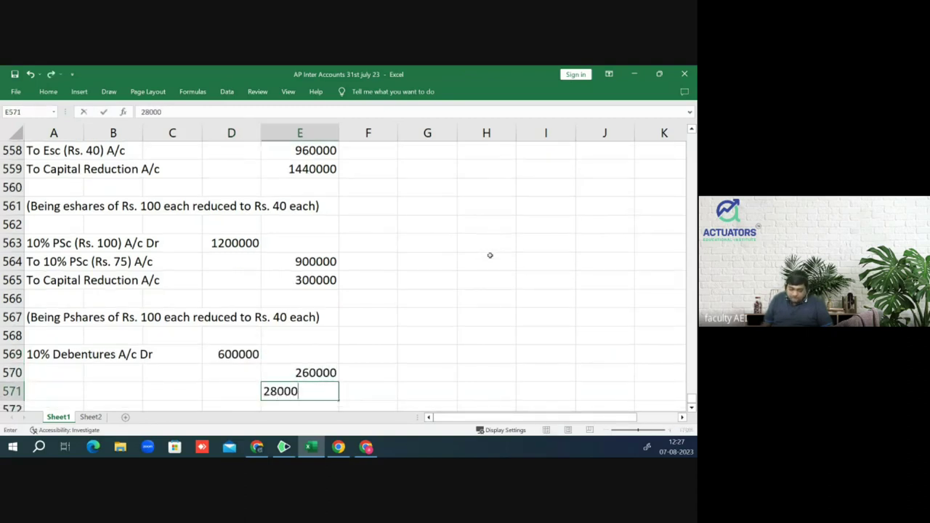
{"action": "key", "text": "Return"}
{"action": "type", "text": "60000"}
{"action": "key", "text": "Return"}
{"action": "key", "text": "Up"}
{"action": "key", "text": "Up"}
{"action": "key", "text": "shift+Up"}
{"action": "key", "text": "shift+Down"}
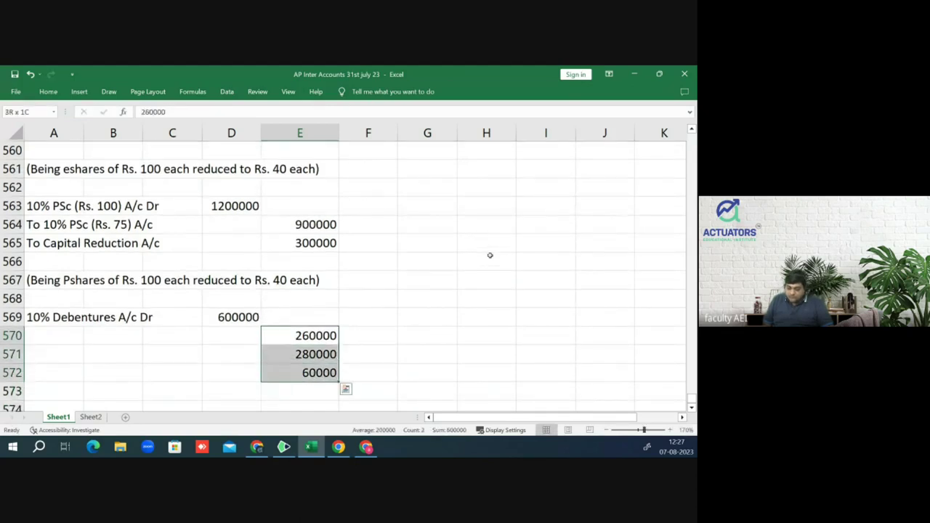
Step: Enter the credit line "To Inventories A/c" in A570
{"action": "key", "text": "Left"}
{"action": "key", "text": "Left"}
{"action": "key", "text": "Left"}
{"action": "key", "text": "Left"}
{"action": "type", "text": "To Invento"}
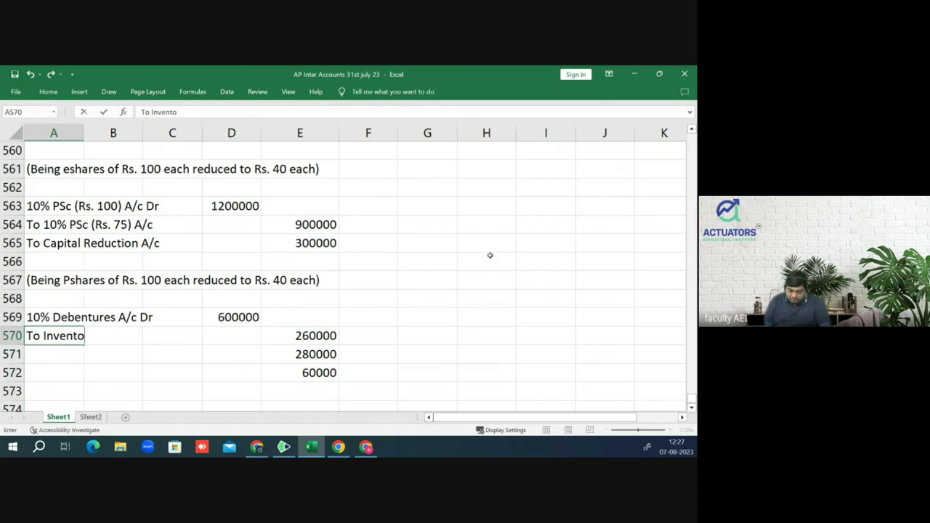
{"action": "type", "text": "ries A/c"}
{"action": "key", "text": "Return"}
Step: Enter the credit lines "To Trade Receivable A/c" in A571 and "To Capital Reduction A/c" in A572
{"action": "type", "text": "To Tr"}
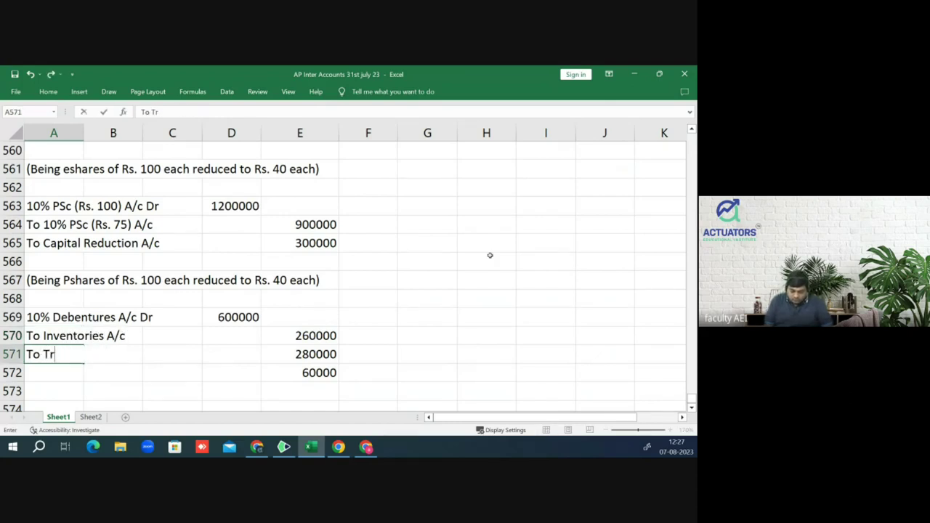
{"action": "type", "text": "ade Receiv"}
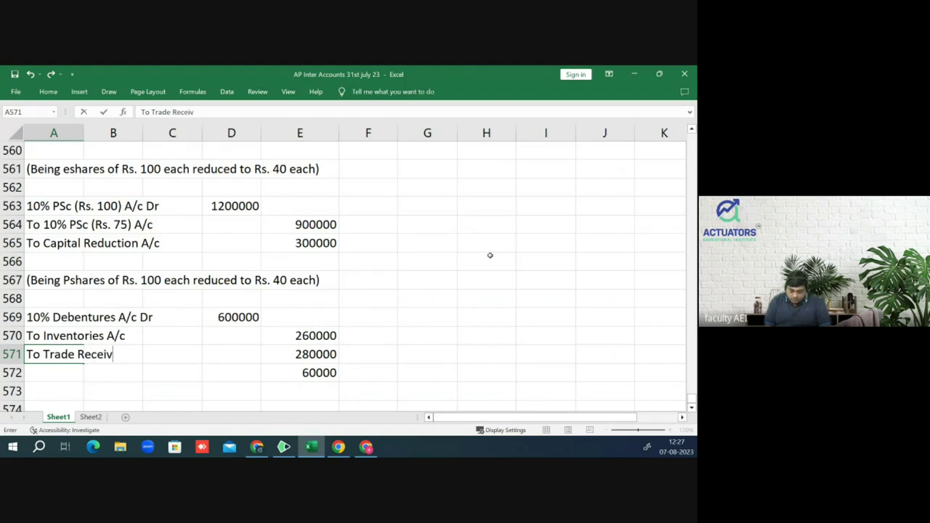
{"action": "type", "text": "able A/c"}
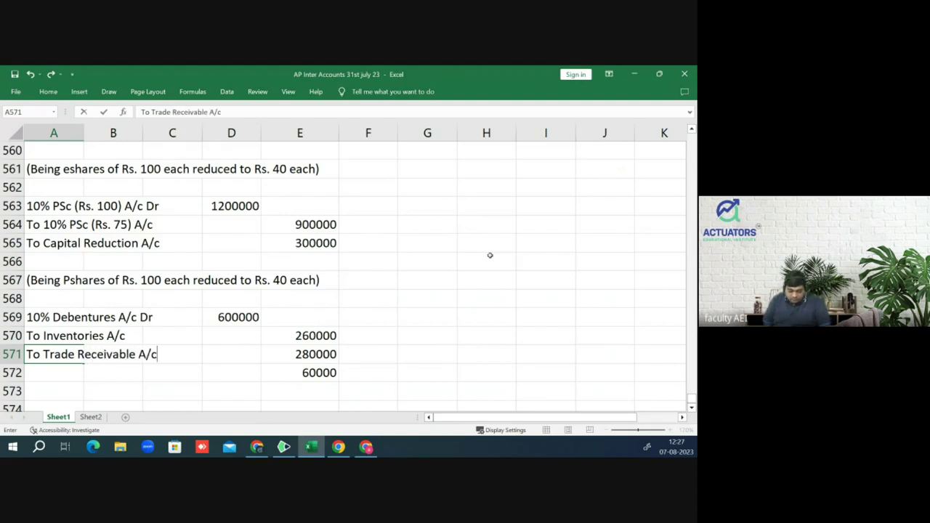
{"action": "key", "text": "Return"}
{"action": "type", "text": "To Capital Reduction A/c"}
{"action": "key", "text": "Return"}
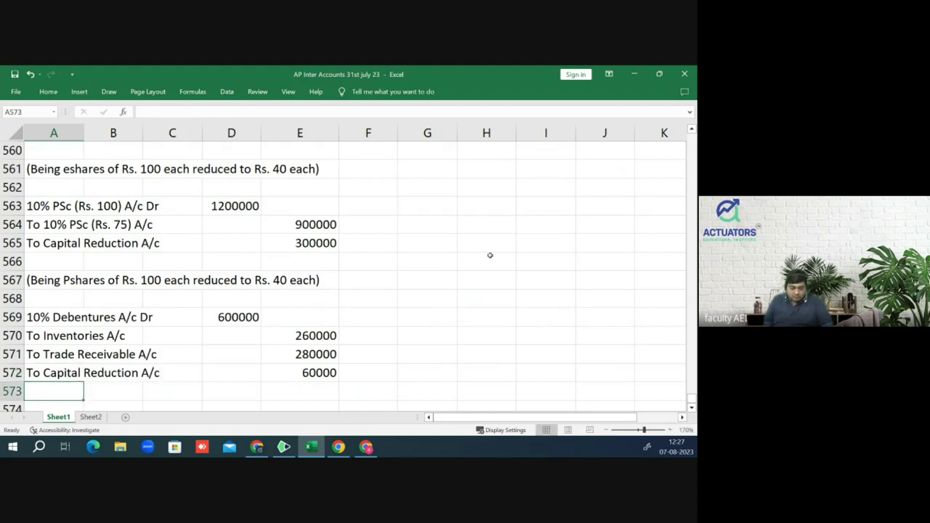
Step: Enter the narration "(Being debentures settled)" in A574
{"action": "key", "text": "Return"}
{"action": "type", "text": "(Being debentures settled)"}
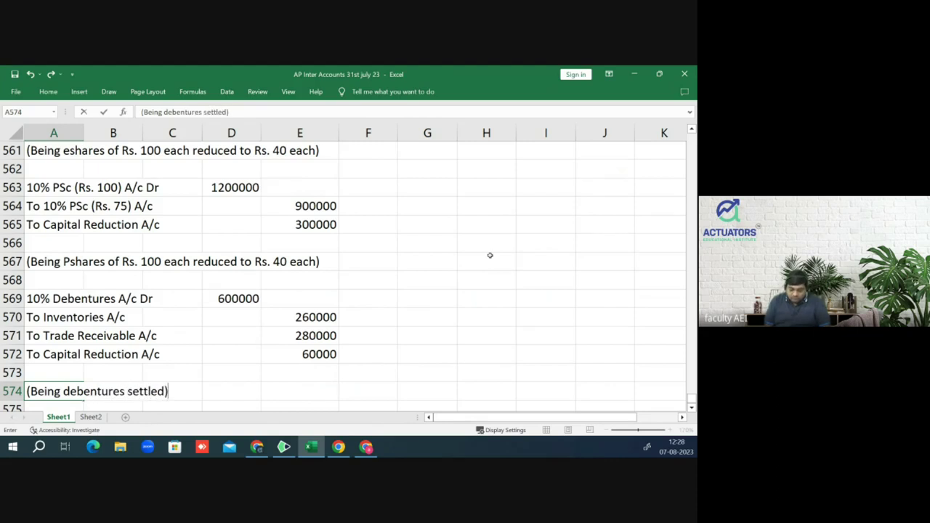
{"action": "key", "text": "Return"}
Step: Review the journal entries above the debenture settlement narration
{"action": "key", "text": "Up"}
{"action": "key", "text": "Up"}
{"action": "key", "text": "Up"}
{"action": "key", "text": "Up"}
{"action": "key", "text": "Up"}
{"action": "key", "text": "Up"}
{"action": "key", "text": "Up"}
{"action": "key", "text": "Up"}
{"action": "key", "text": "Up"}
{"action": "key", "text": "Up"}
{"action": "key", "text": "Up"}
{"action": "key", "text": "Up"}
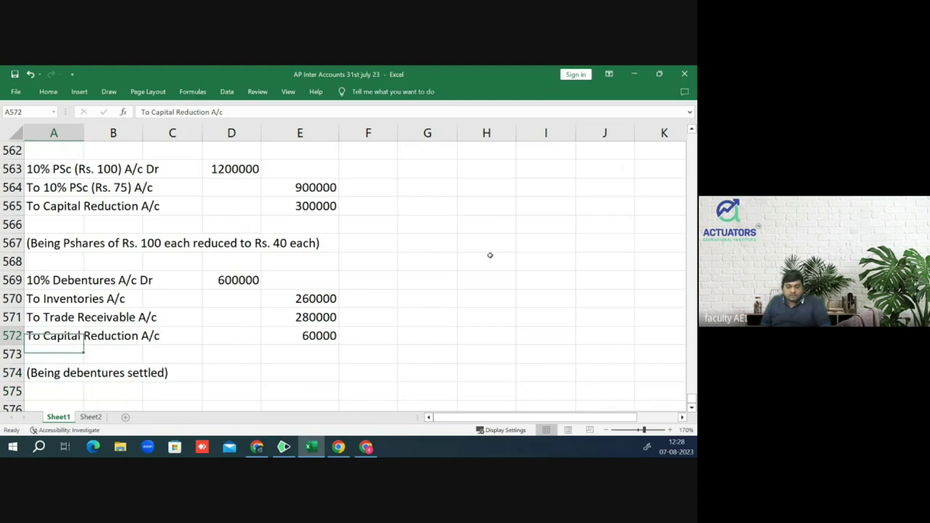
Step: Switch to the question PDF and examine the reconstruction scheme items and the Property, Plant and Equipment balances in the notes
{"action": "key", "text": "Up"}
{"action": "key", "text": "Up"}
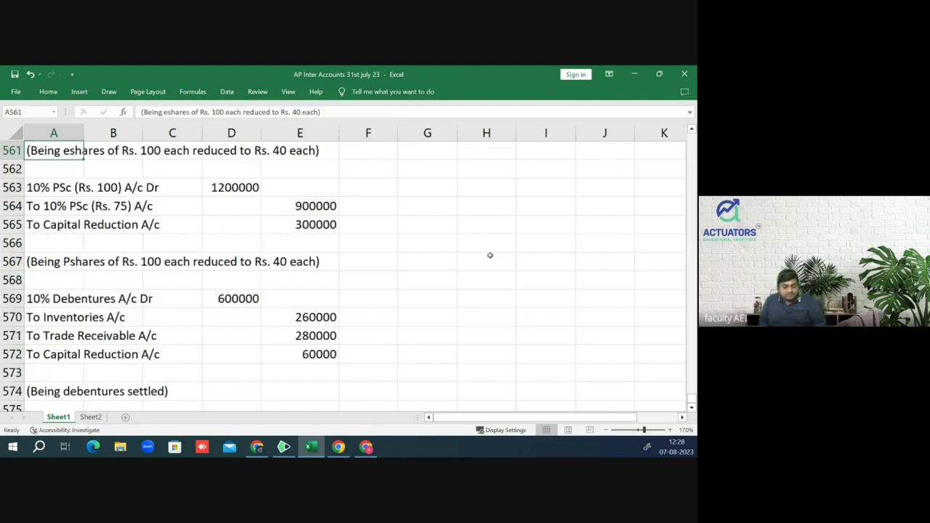
{"action": "key", "text": "alt+Tab"}
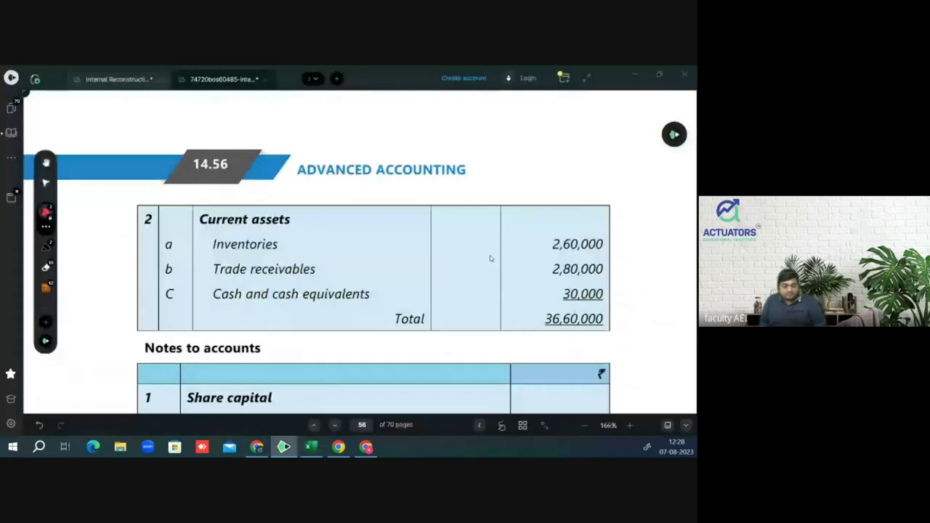
{"action": "scroll", "coordinate": [492, 268], "scroll_direction": "down", "scroll_amount": 10}
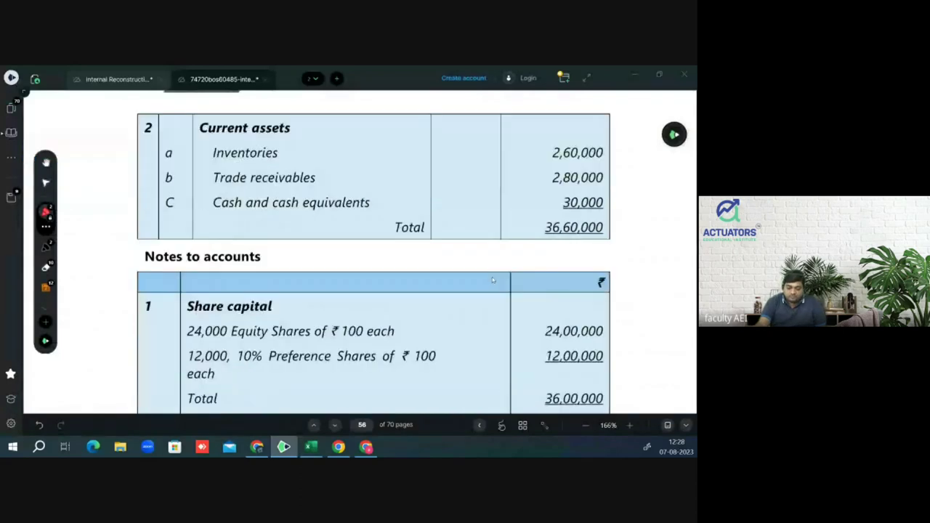
{"action": "scroll", "coordinate": [479, 286], "scroll_direction": "down", "scroll_amount": 5}
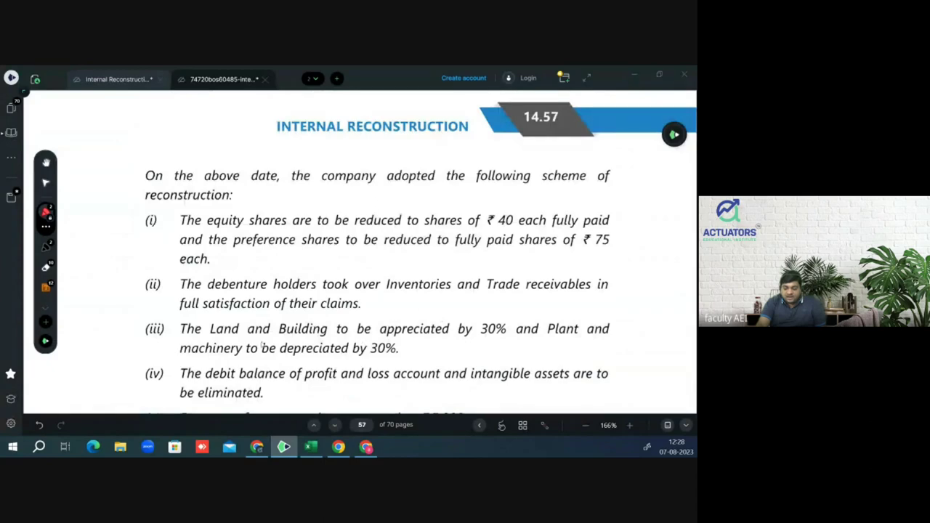
{"action": "scroll", "coordinate": [407, 355], "scroll_direction": "down", "scroll_amount": 1}
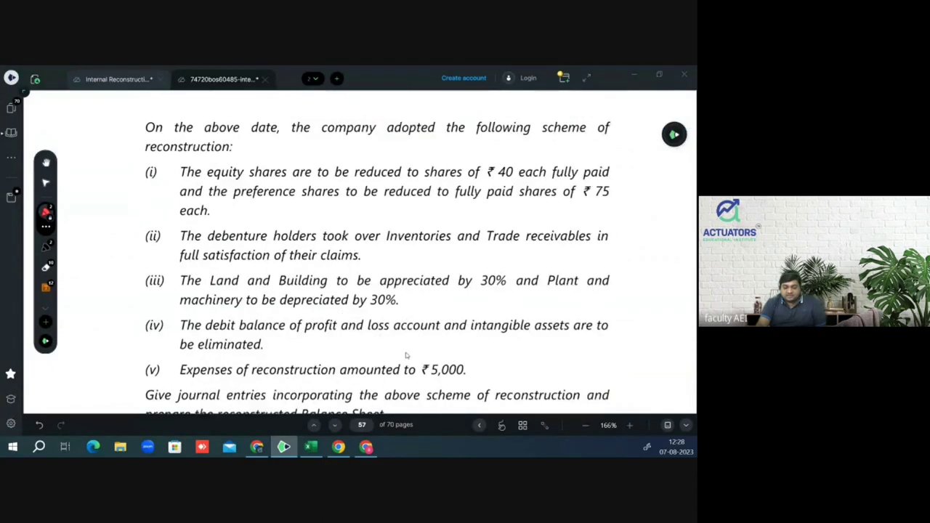
{"action": "scroll", "coordinate": [407, 352], "scroll_direction": "up", "scroll_amount": 2}
{"action": "scroll", "coordinate": [407, 355], "scroll_direction": "up", "scroll_amount": 8}
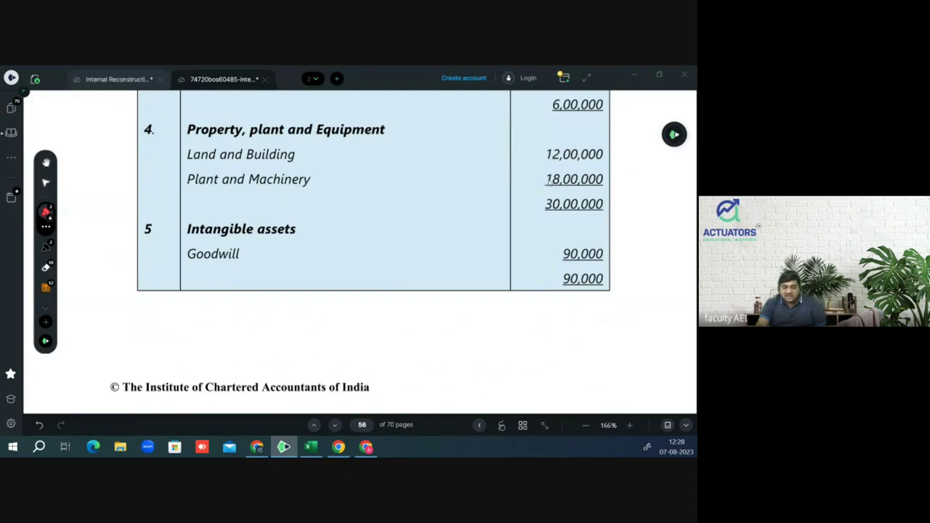
Step: Switch back to the Excel workbook and enter "Land & Building A/c Dr" in A576 and "To Capital Reduction A/c" in A577
{"action": "key", "text": "alt+Tab"}
{"action": "key", "text": "Down"}
{"action": "key", "text": "Down"}
{"action": "key", "text": "Down"}
{"action": "key", "text": "Down"}
{"action": "key", "text": "Down"}
{"action": "key", "text": "Down"}
{"action": "key", "text": "Down"}
{"action": "key", "text": "Down"}
{"action": "key", "text": "Down"}
{"action": "key", "text": "Down"}
{"action": "key", "text": "Down"}
{"action": "key", "text": "Down"}
{"action": "key", "text": "Down"}
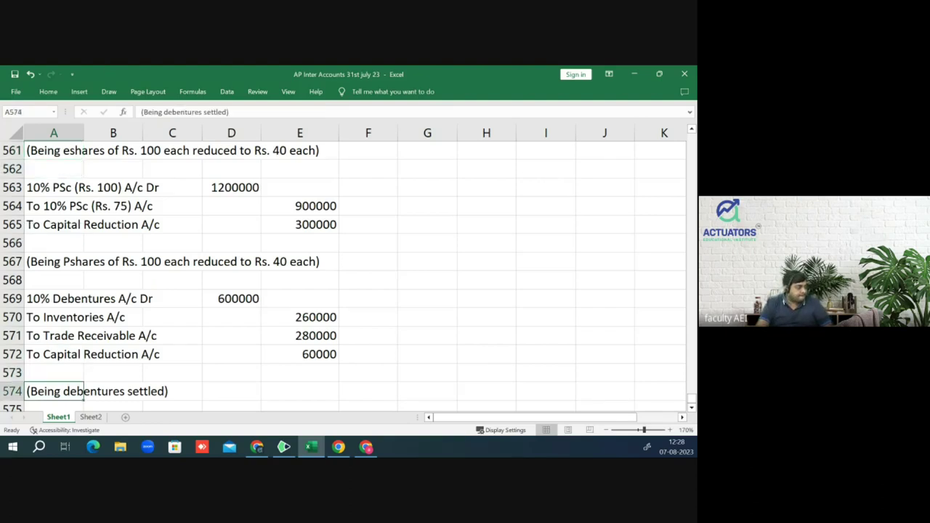
{"action": "key", "text": "alt+Tab"}
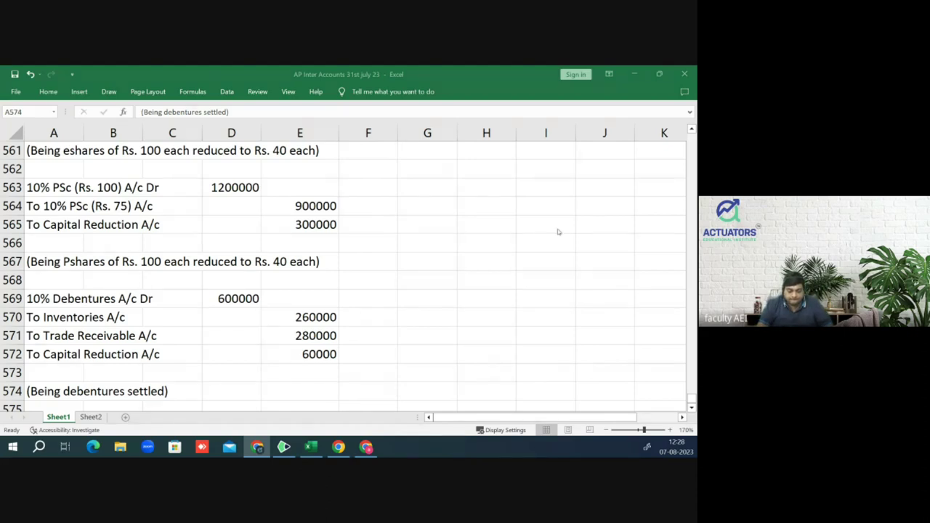
{"action": "key", "text": "alt+Tab"}
{"action": "key", "text": "Down"}
{"action": "key", "text": "Down"}
{"action": "key", "text": "Down"}
{"action": "key", "text": "Down"}
{"action": "key", "text": "Down"}
{"action": "key", "text": "Down"}
{"action": "key", "text": "Down"}
{"action": "key", "text": "Down"}
{"action": "key", "text": "Down"}
{"action": "key", "text": "Down"}
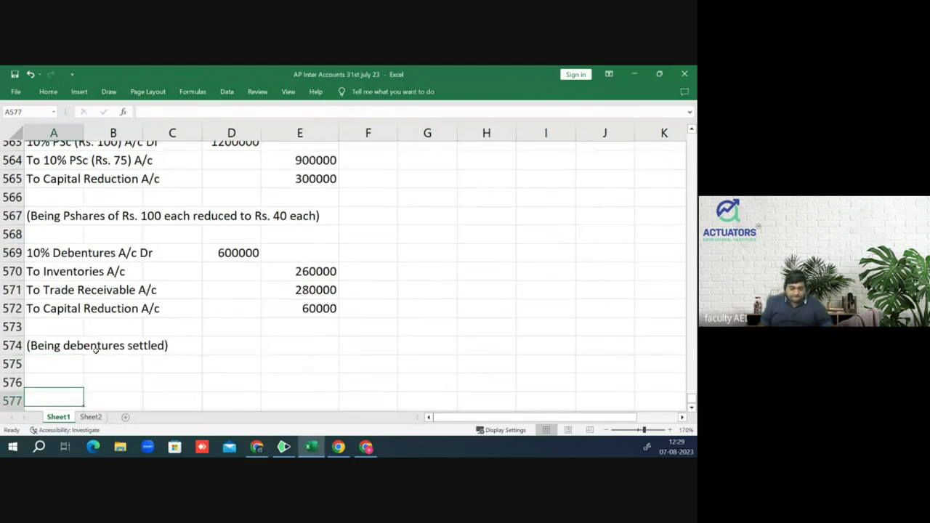
{"action": "key", "text": "Up"}
{"action": "key", "text": "Up"}
{"action": "key", "text": "Up"}
{"action": "key", "text": "Up"}
{"action": "key", "text": "Up"}
{"action": "key", "text": "Up"}
{"action": "key", "text": "Up"}
{"action": "key", "text": "Up"}
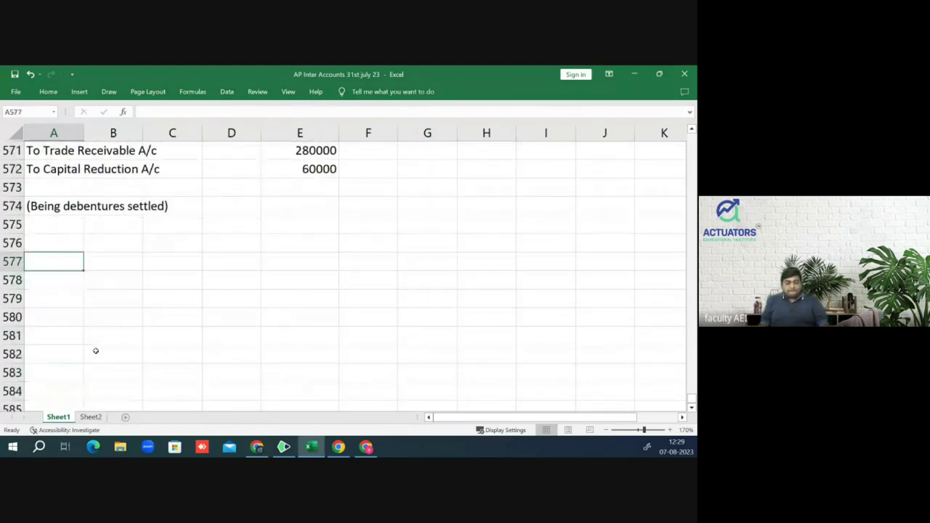
{"action": "type", "text": "Lan"}
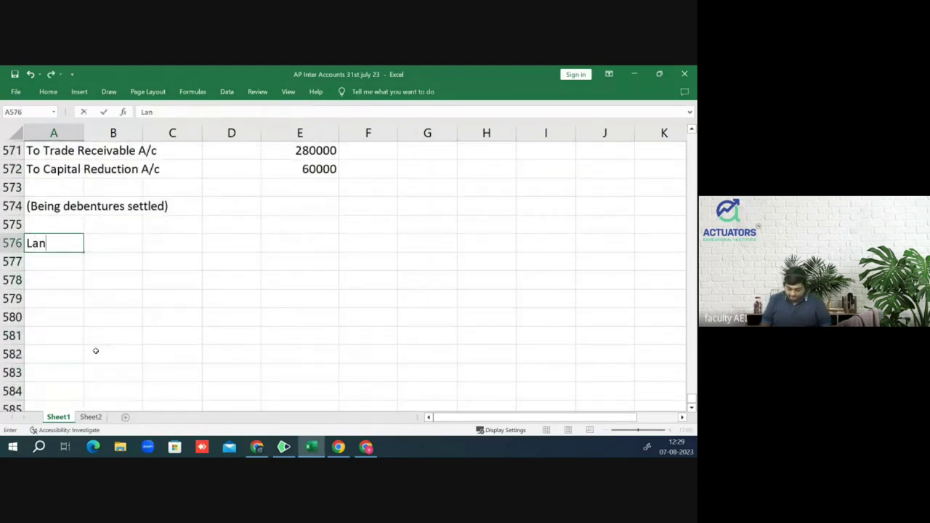
{"action": "type", "text": "d & Building A/c Dr"}
{"action": "key", "text": "Return"}
{"action": "type", "text": "To Cap"}
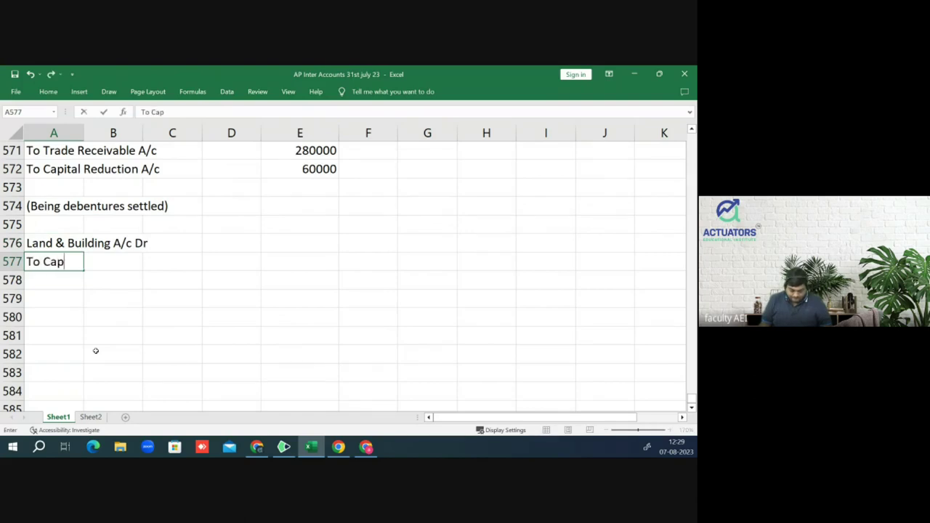
{"action": "type", "text": "ital Reduction A/c"}
{"action": "key", "text": "Return"}
Step: Enter 360000 as the Land & Building debit in D576 and as the Capital Reduction credit in E577
{"action": "key", "text": "Up"}
{"action": "key", "text": "Up"}
{"action": "key", "text": "Right"}
{"action": "key", "text": "Right"}
{"action": "key", "text": "Right"}
{"action": "type", "text": "360000"}
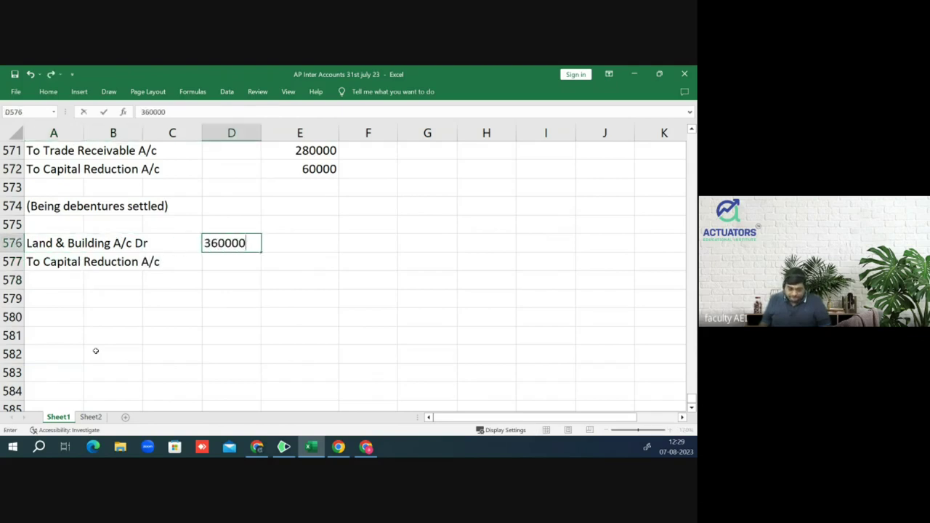
{"action": "key", "text": "Return"}
{"action": "key", "text": "Right"}
{"action": "type", "text": "360000"}
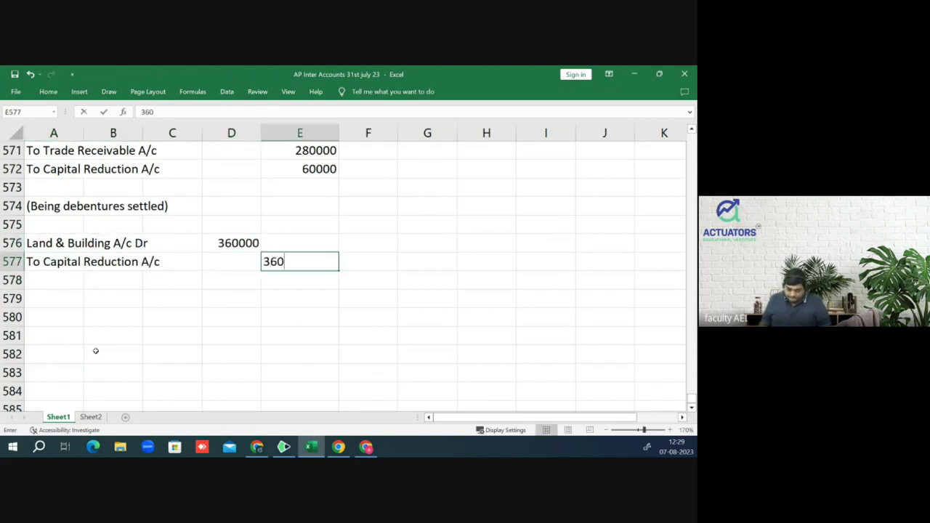
{"action": "key", "text": "Return"}
Step: Enter the narration "(Being L & B appreciated)" in A579
{"action": "key", "text": "Down"}
{"action": "key", "text": "Left"}
{"action": "key", "text": "Left"}
{"action": "key", "text": "Left"}
{"action": "key", "text": "Left"}
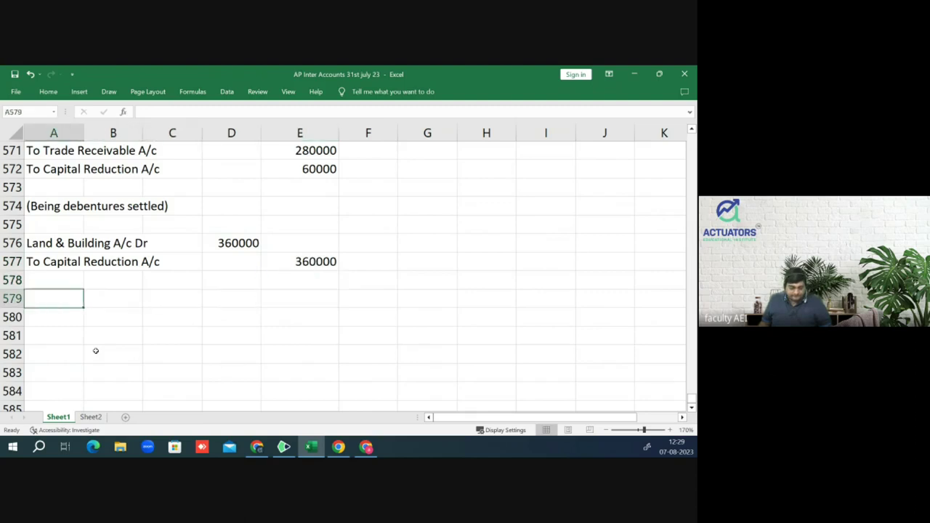
{"action": "type", "text": "(Be"}
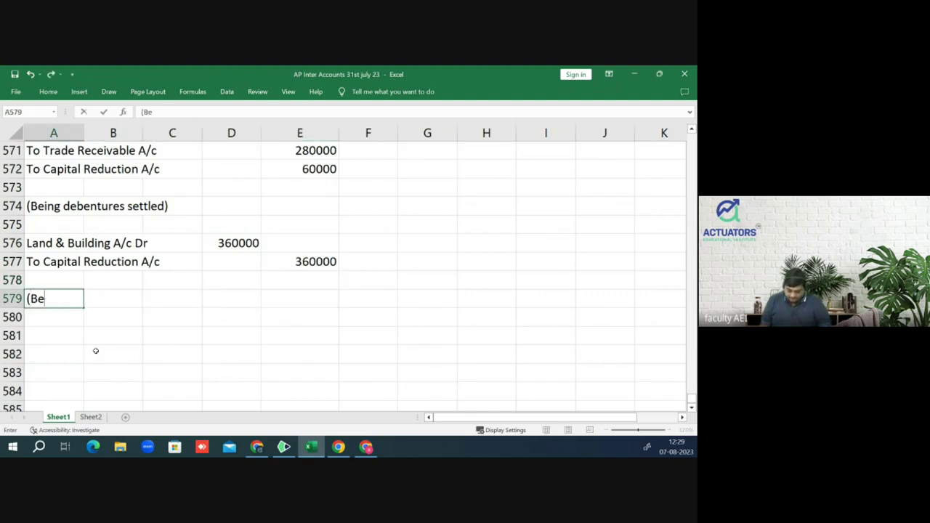
{"action": "type", "text": "ing L &"}
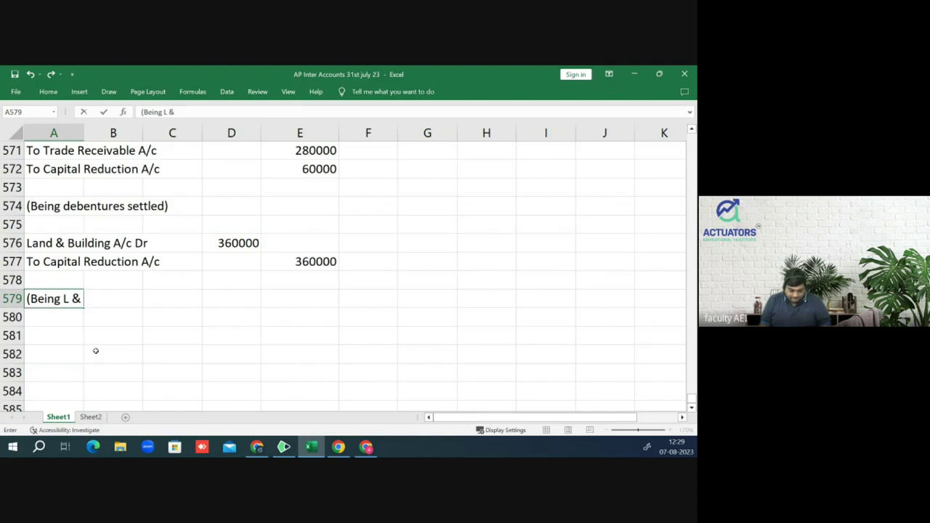
{"action": "type", "text": " B appre"}
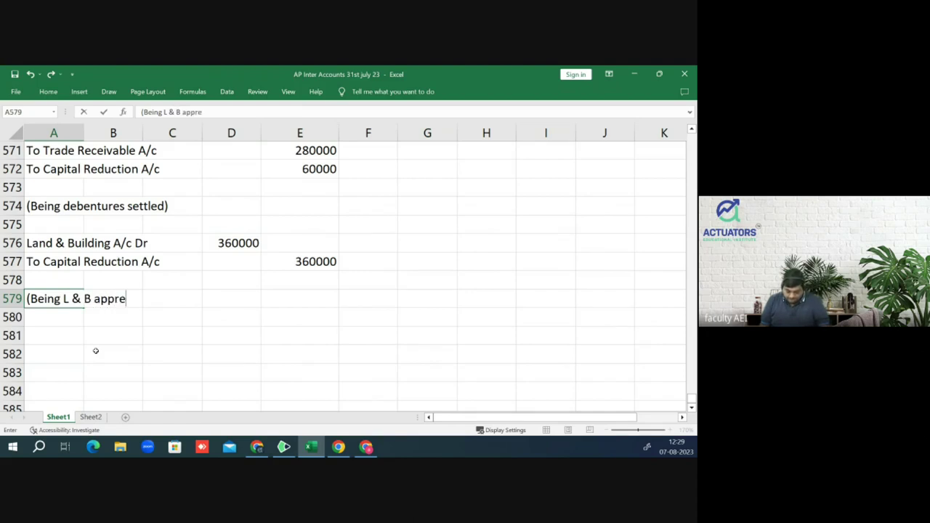
{"action": "type", "text": "ciated)"}
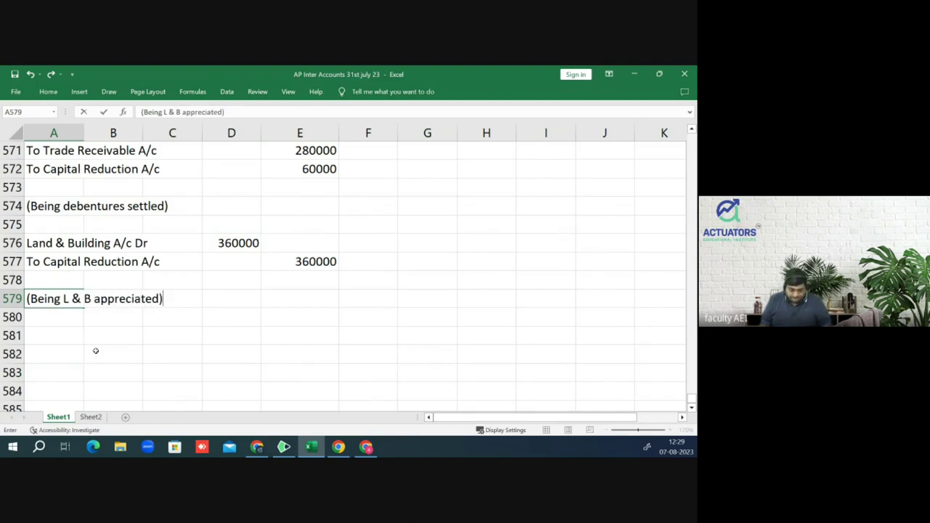
{"action": "type", "text": "3"}
{"action": "key", "text": "Return"}
{"action": "key", "text": "Down"}
{"action": "key", "text": "Down"}
{"action": "key", "text": "Up"}
{"action": "key", "text": "Up"}
{"action": "key", "text": "Up"}
{"action": "key", "text": "F2"}
{"action": "key", "text": "BackSpace"}
{"action": "key", "text": "Return"}
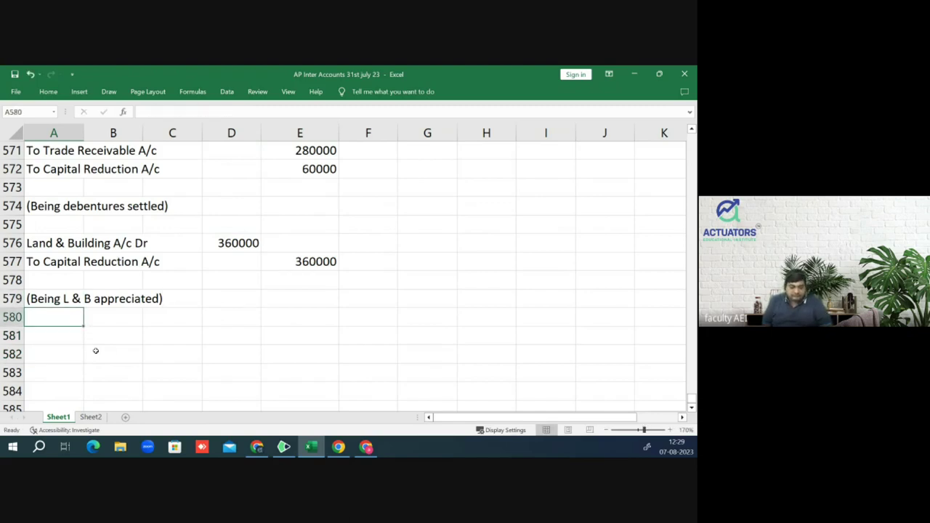
Step: Enter the debit line "Capital Reduction A/c dr" in A581
{"action": "key", "text": "Down"}
{"action": "key", "text": "Down"}
{"action": "key", "text": "Down"}
{"action": "key", "text": "Down"}
{"action": "key", "text": "Down"}
{"action": "key", "text": "Down"}
{"action": "key", "text": "Down"}
{"action": "key", "text": "Down"}
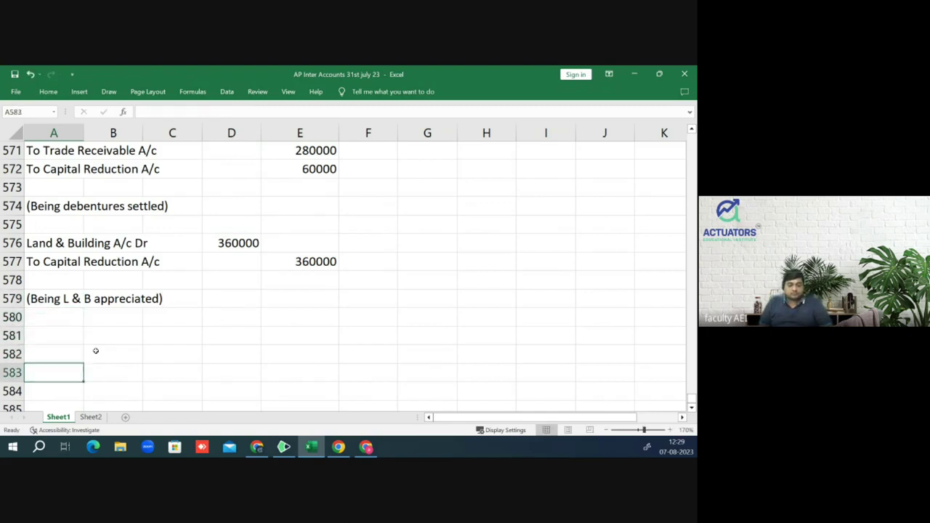
{"action": "key", "text": "Down"}
{"action": "key", "text": "Up"}
{"action": "key", "text": "Up"}
{"action": "key", "text": "Up"}
{"action": "key", "text": "Up"}
{"action": "key", "text": "Up"}
{"action": "key", "text": "Up"}
{"action": "key", "text": "Up"}
{"action": "key", "text": "Up"}
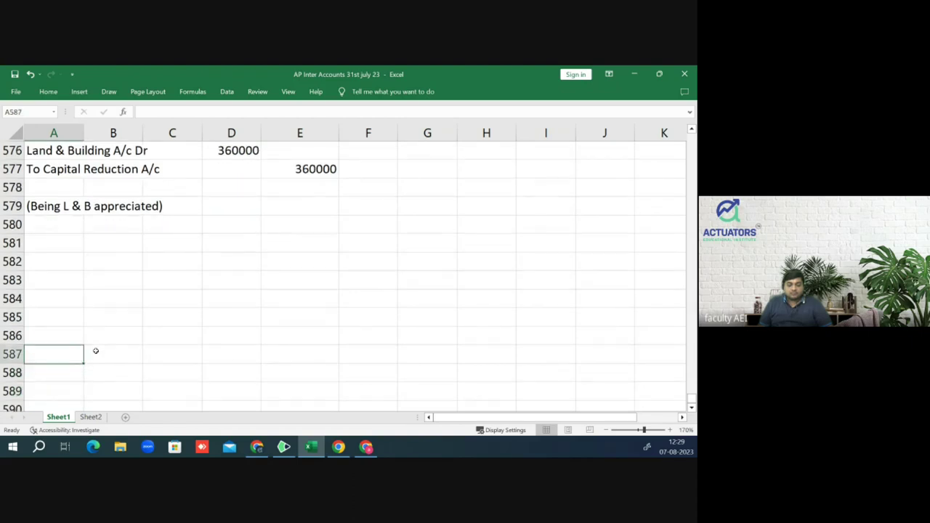
{"action": "type", "text": "Cap"}
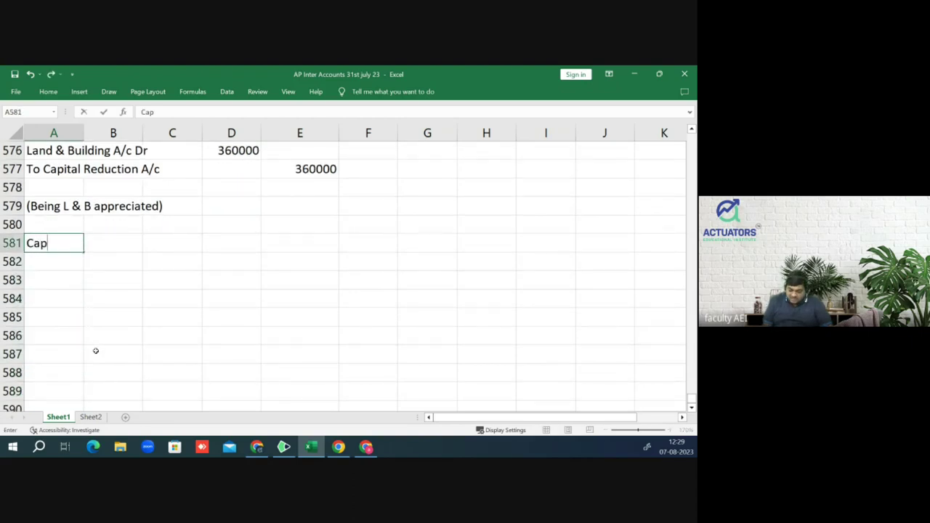
{"action": "type", "text": "ital Red"}
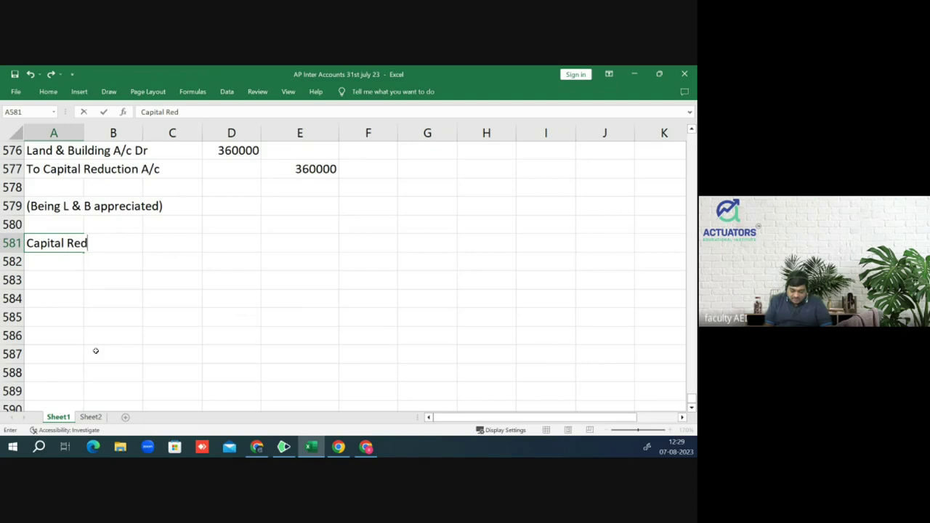
{"action": "type", "text": "uction A/c dr"}
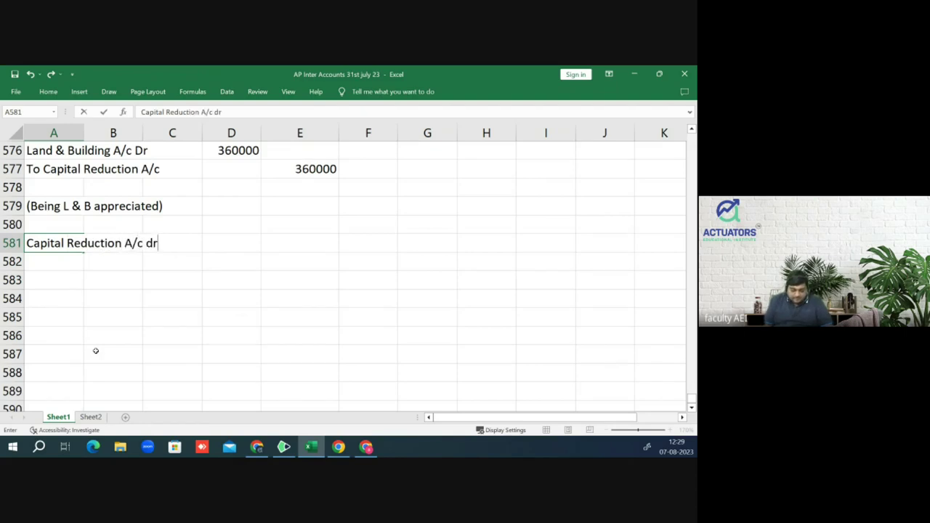
{"action": "key", "text": "Return"}
Step: Enter the credit line "To Plant A/c" in A582 with the amount 540000 in E582
{"action": "type", "text": "T"}
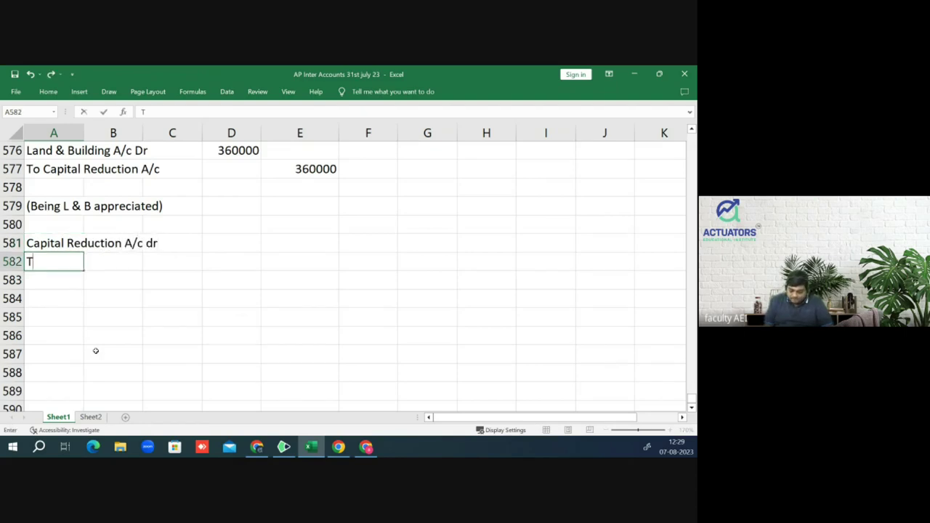
{"action": "type", "text": "o Plant A"}
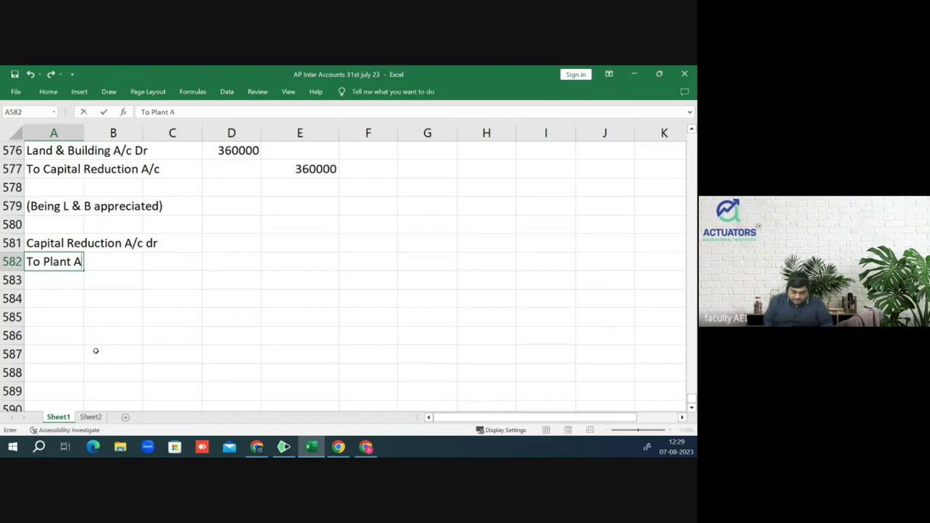
{"action": "type", "text": "/c"}
{"action": "key", "text": "Return"}
{"action": "key", "text": "Up"}
{"action": "key", "text": "Right"}
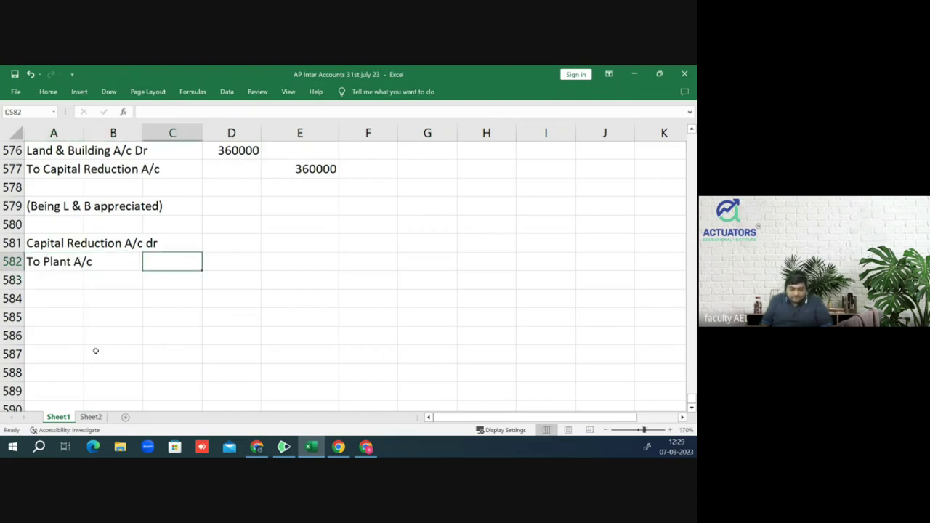
{"action": "key", "text": "Right"}
{"action": "key", "text": "Right"}
{"action": "key", "text": "Right"}
{"action": "type", "text": "540000"}
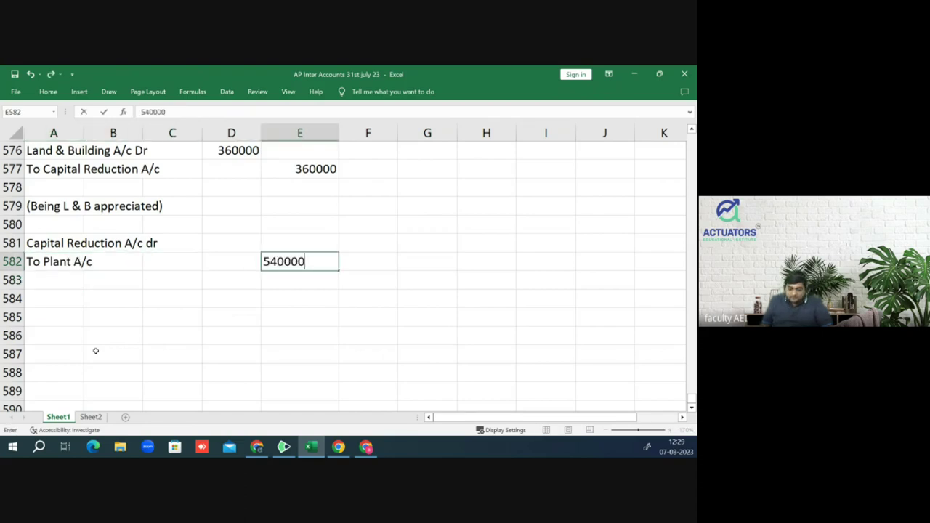
{"action": "key", "text": "Return"}
Step: Enter the credit amount 1440000 in E583 and its account line "To P/L Dr Bal A/c" in A583
{"action": "type", "text": "1444"}
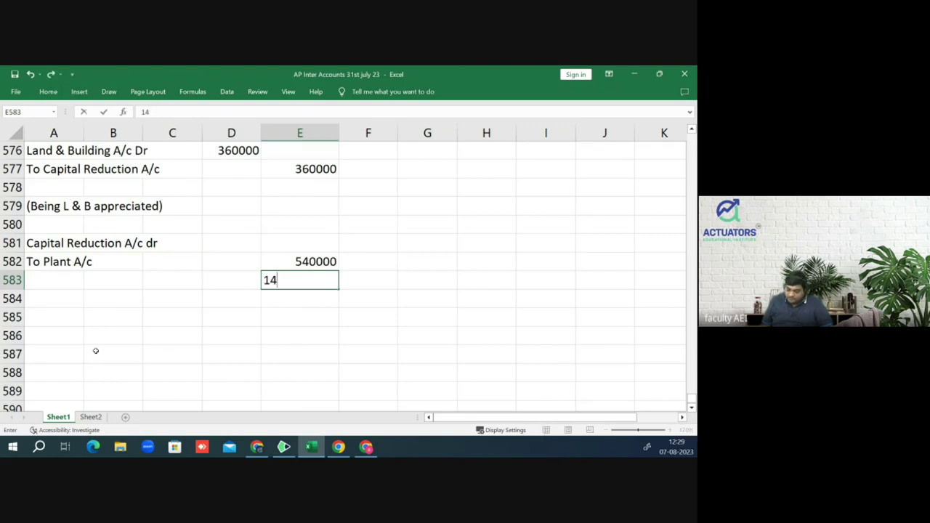
{"action": "key", "text": "BackSpace"}
{"action": "type", "text": "0000"}
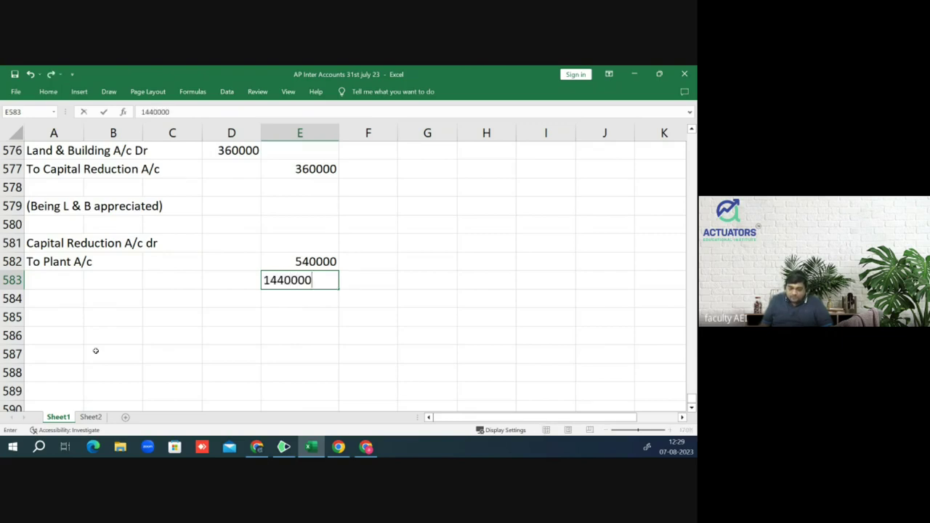
{"action": "key", "text": "Return"}
{"action": "key", "text": "Up"}
{"action": "key", "text": "Left"}
{"action": "key", "text": "Left"}
{"action": "key", "text": "Left"}
{"action": "key", "text": "Left"}
{"action": "type", "text": "To P/"}
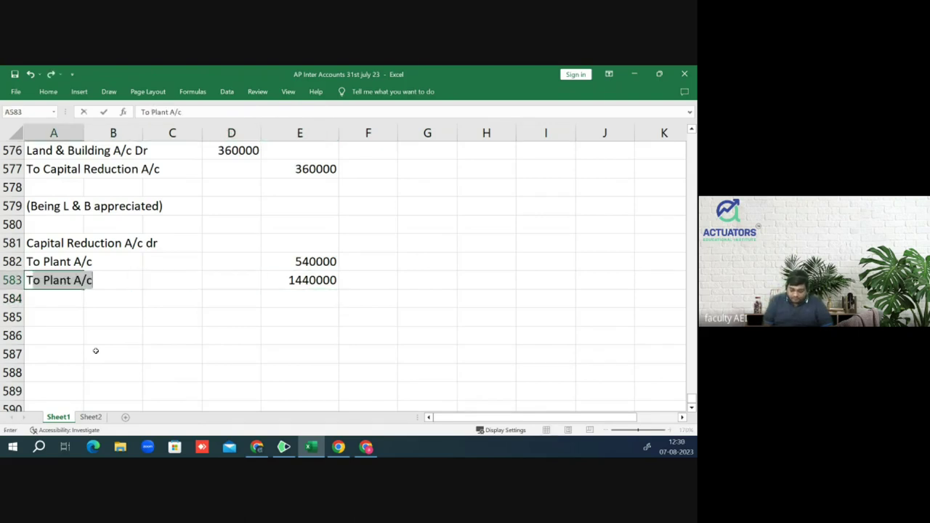
{"action": "type", "text": "L "}
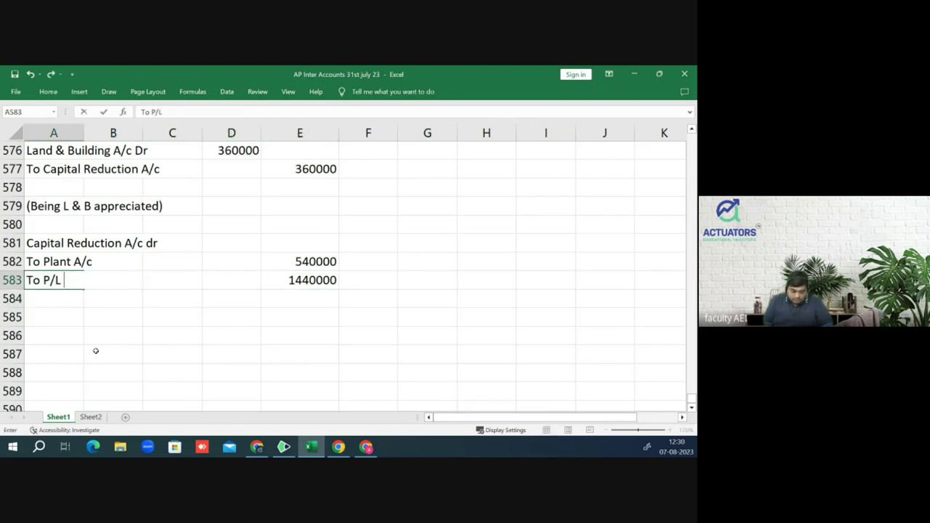
{"action": "type", "text": "Dr Bal"}
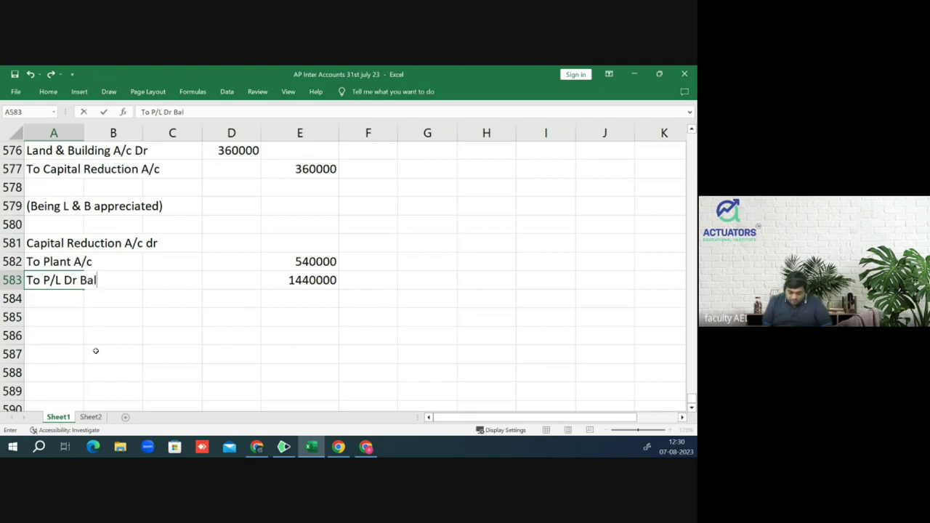
{"action": "type", "text": " A/c"}
{"action": "key", "text": "Return"}
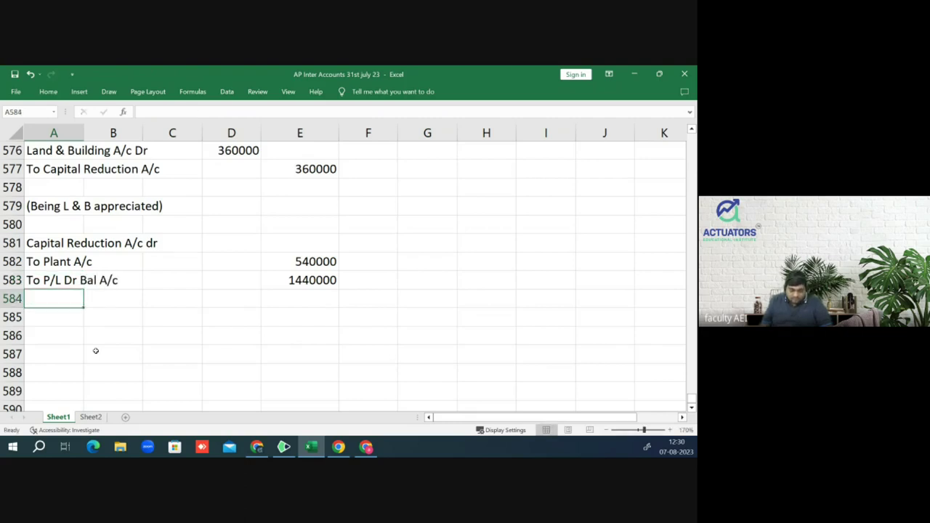
Step: Enter the credit line "To Goodwill A/c" in A584 with the amount 90000 in E584
{"action": "type", "text": "To Go"}
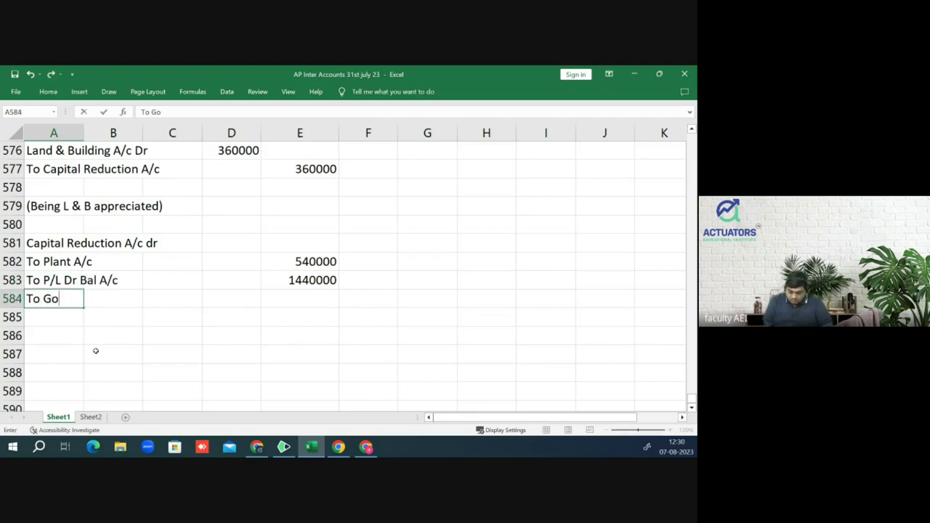
{"action": "type", "text": "odwill A/c"}
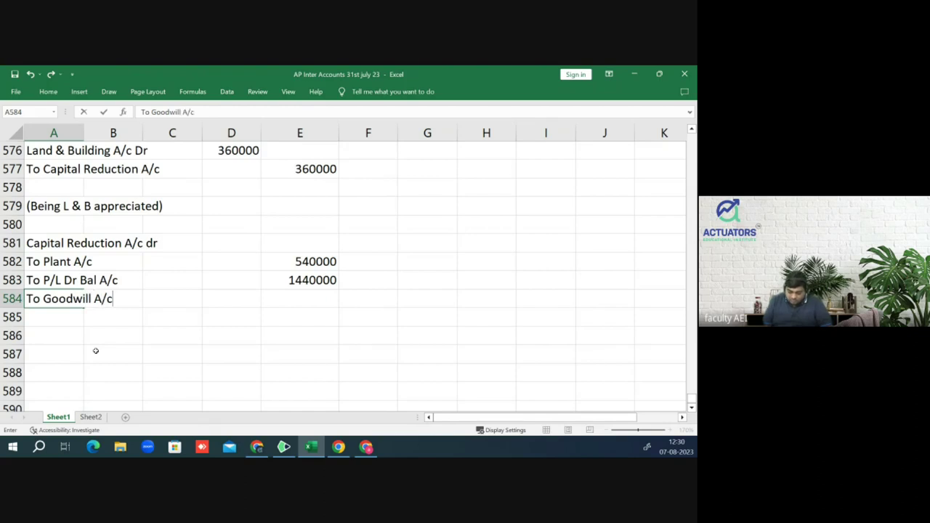
{"action": "key", "text": "Tab"}
{"action": "key", "text": "Tab"}
{"action": "key", "text": "Tab"}
{"action": "key", "text": "Tab"}
{"action": "type", "text": "90000"}
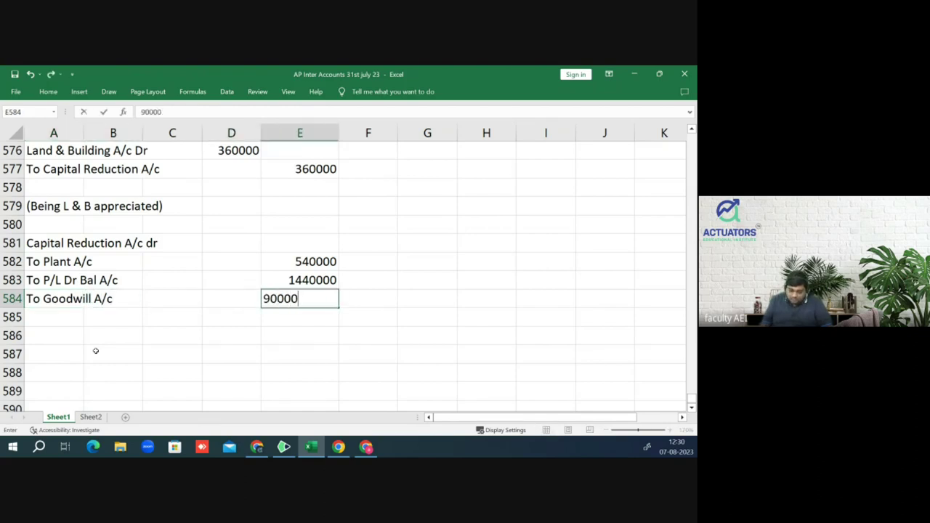
{"action": "key", "text": "Return"}
Step: Enter the debit amount 2070000 in D581 for the Capital Reduction line
{"action": "key", "text": "Up"}
{"action": "key", "text": "Up"}
{"action": "key", "text": "Up"}
{"action": "key", "text": "Up"}
{"action": "key", "text": "Left"}
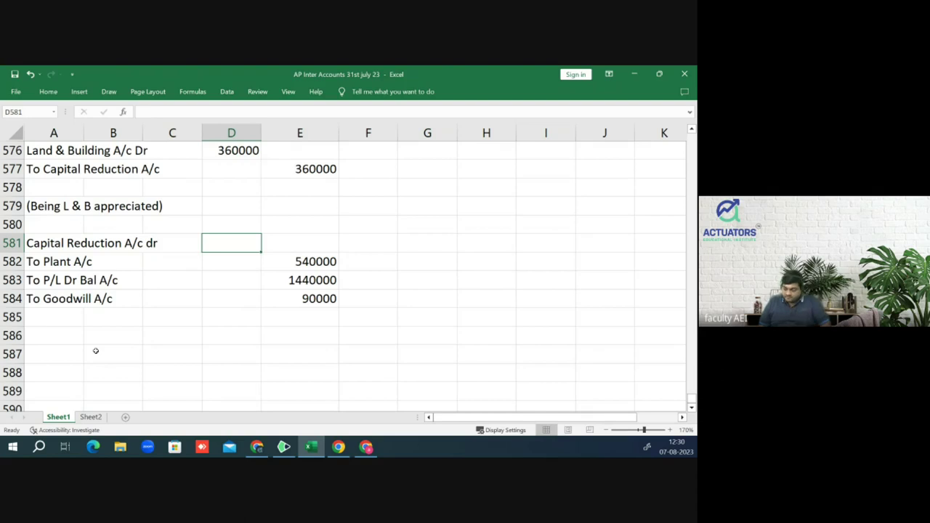
{"action": "type", "text": "2070000"}
{"action": "key", "text": "Return"}
Step: Enter the narration "(being sundry assets written off)" in A586
{"action": "key", "text": "Down"}
{"action": "key", "text": "Down"}
{"action": "key", "text": "Down"}
{"action": "key", "text": "Down"}
{"action": "key", "text": "Left"}
{"action": "key", "text": "Left"}
{"action": "key", "text": "Left"}
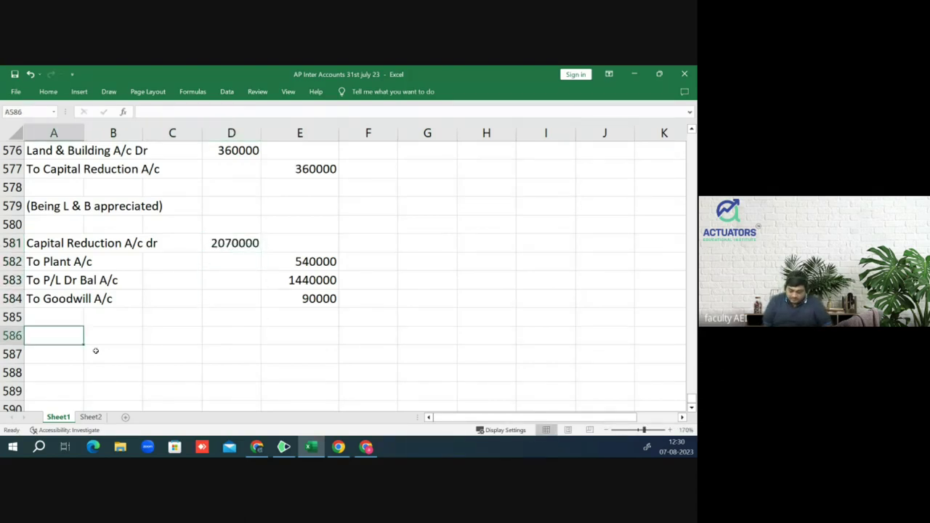
{"action": "type", "text": "(being sundry assets written off"}
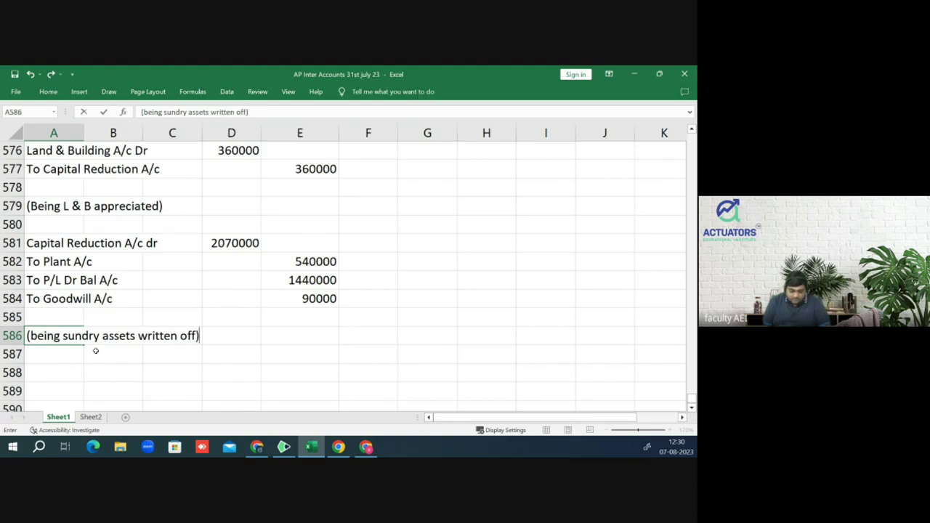
{"action": "key", "text": "Return"}
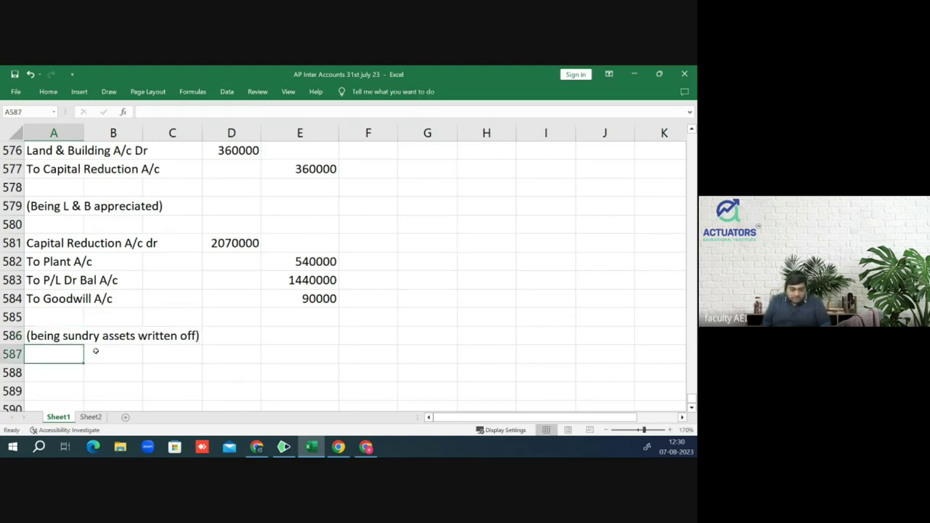
Step: Enter the debit line "Capital Reduction A/c Dr" in A588 and the credit line "To Bank A/c" in A589
{"action": "key", "text": "Down"}
{"action": "key", "text": "Down"}
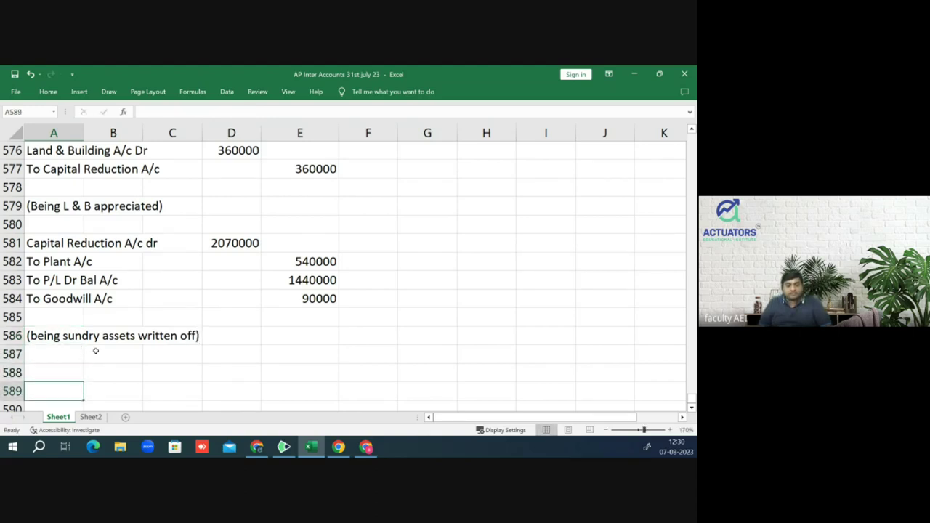
{"action": "key", "text": "Up"}
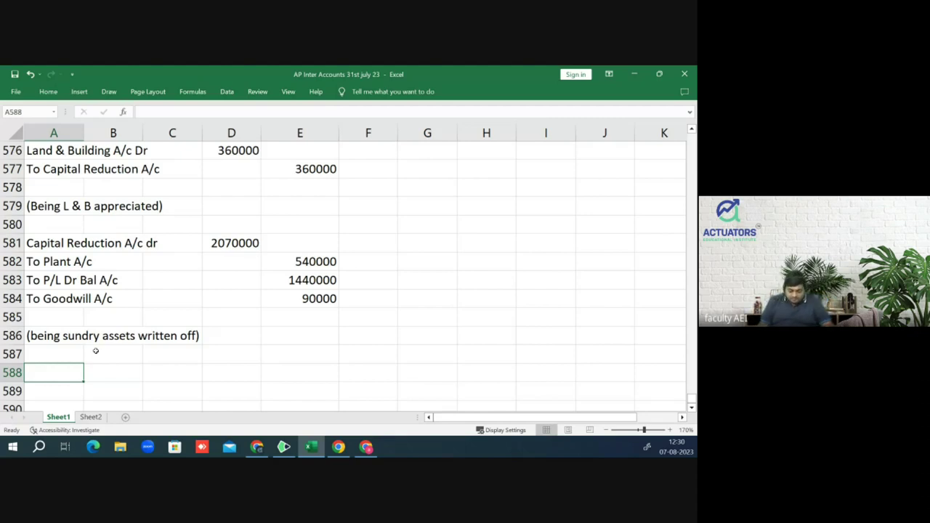
{"action": "type", "text": "Capital "}
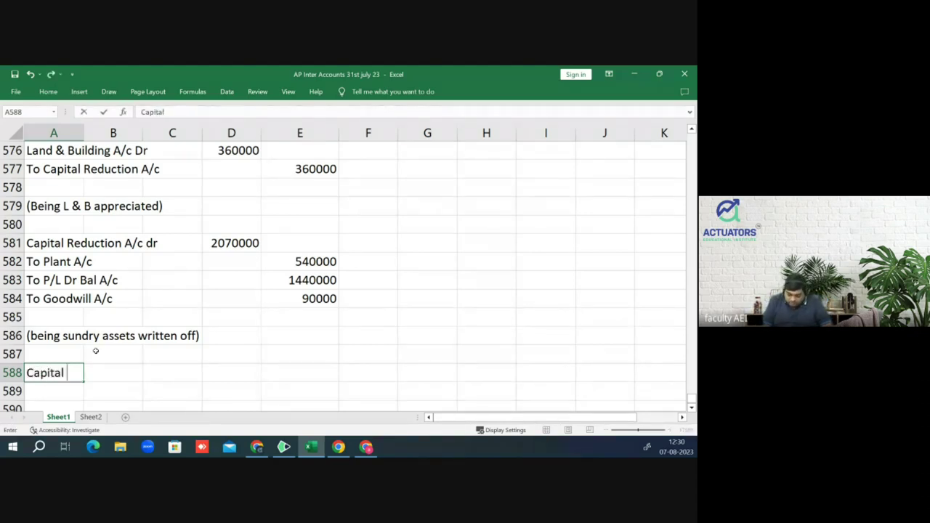
{"action": "type", "text": "Reductio"}
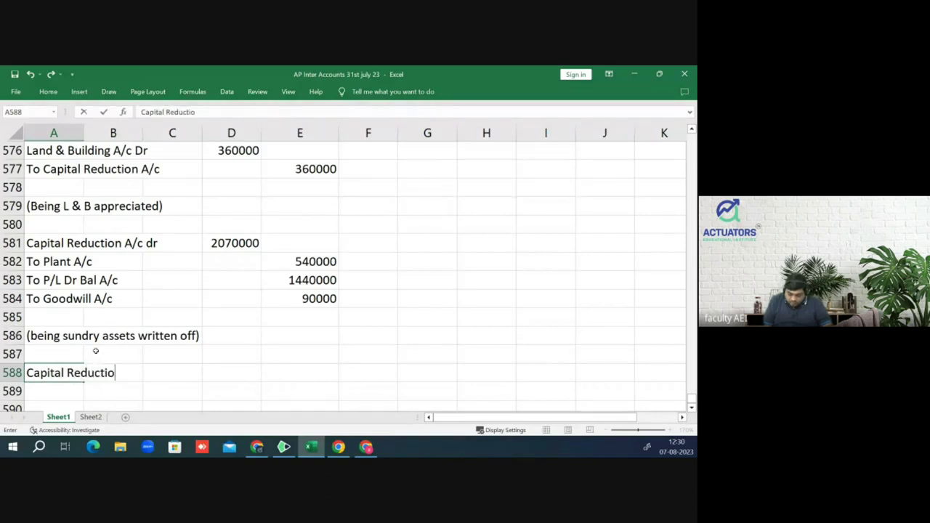
{"action": "type", "text": "n A/c Dr"}
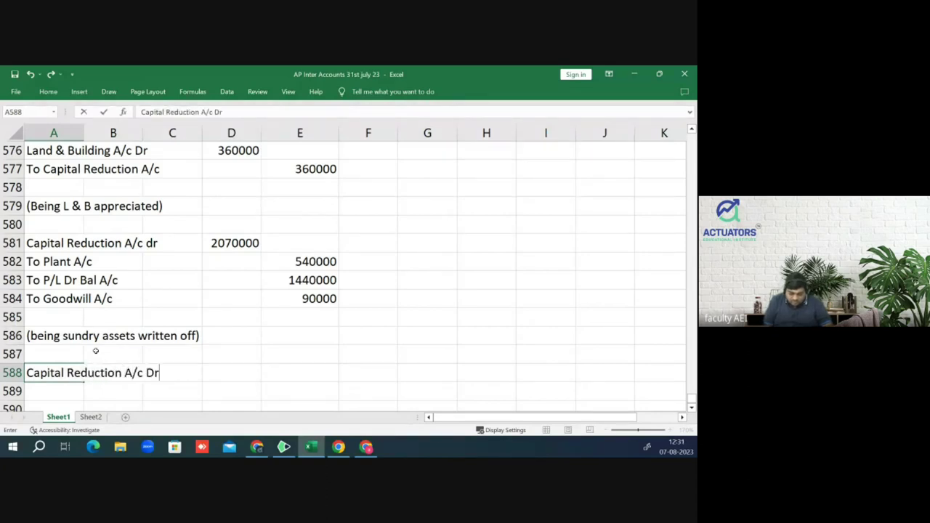
{"action": "key", "text": "Return"}
{"action": "type", "text": "To "}
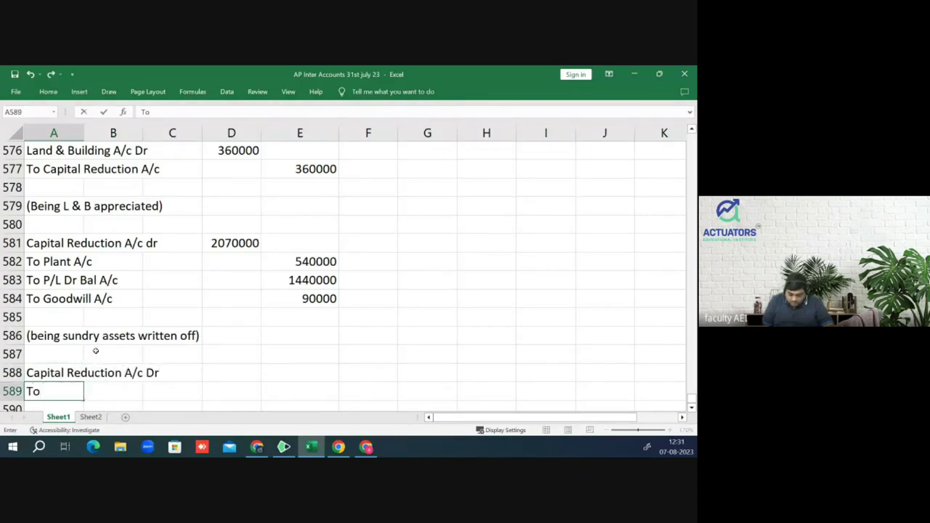
{"action": "type", "text": "Bank A/c"}
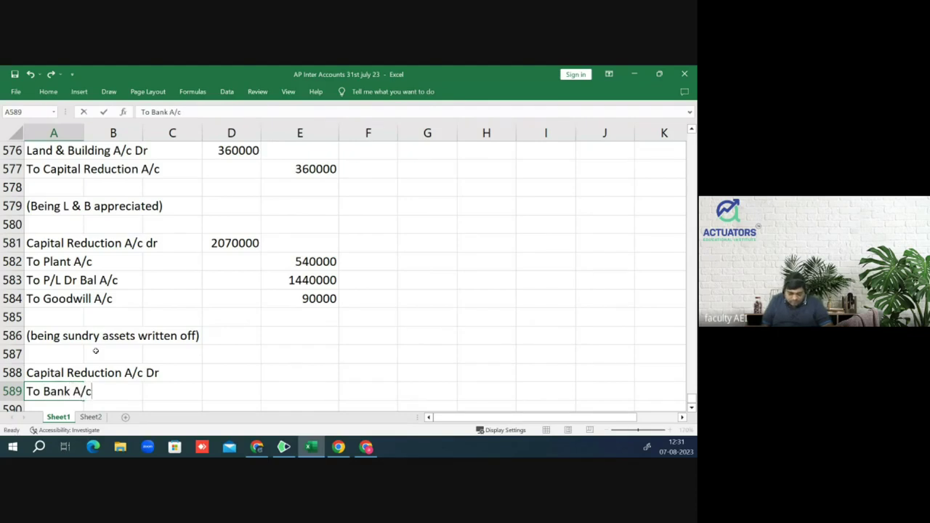
{"action": "key", "text": "Return"}
{"action": "key", "text": "Return"}
{"action": "key", "text": "Up"}
{"action": "key", "text": "Up"}
{"action": "key", "text": "Up"}
{"action": "key", "text": "Right"}
{"action": "key", "text": "Right"}
{"action": "key", "text": "Right"}
{"action": "key", "text": "Down"}
{"action": "type", "text": "5000"}
{"action": "key", "text": "Return"}
{"action": "key", "text": "Up"}
{"action": "key", "text": "Delete"}
{"action": "key", "text": "Up"}
{"action": "key", "text": "Up"}
{"action": "key", "text": "Right"}
{"action": "key", "text": "Down"}
{"action": "type", "text": "500"}
{"action": "key", "text": "BackSpace"}
{"action": "key", "text": "BackSpace"}
{"action": "key", "text": "BackSpace"}
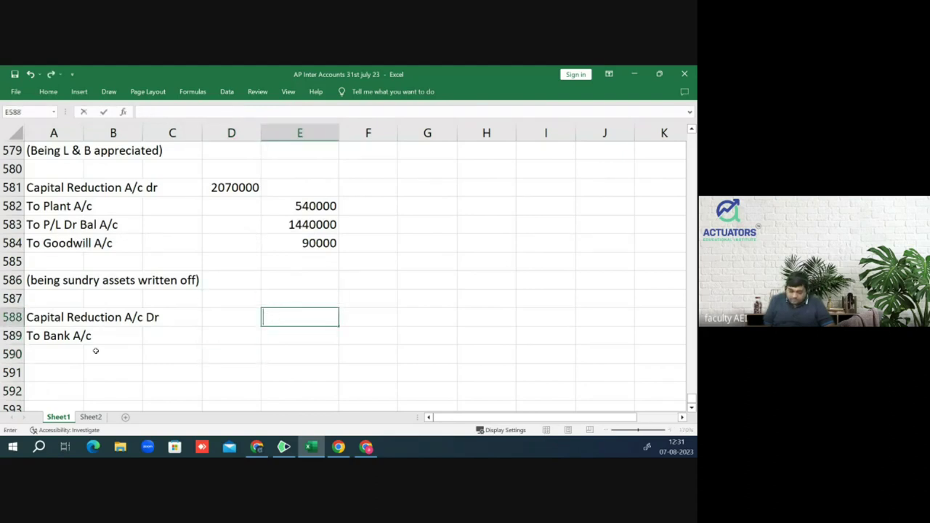
Step: Enter the debit amount 5000 in D588 and the credit amount 5000 in E589
{"action": "key", "text": "Left"}
{"action": "type", "text": "5000"}
{"action": "key", "text": "Return"}
{"action": "key", "text": "Right"}
{"action": "type", "text": "5000"}
{"action": "key", "text": "Return"}
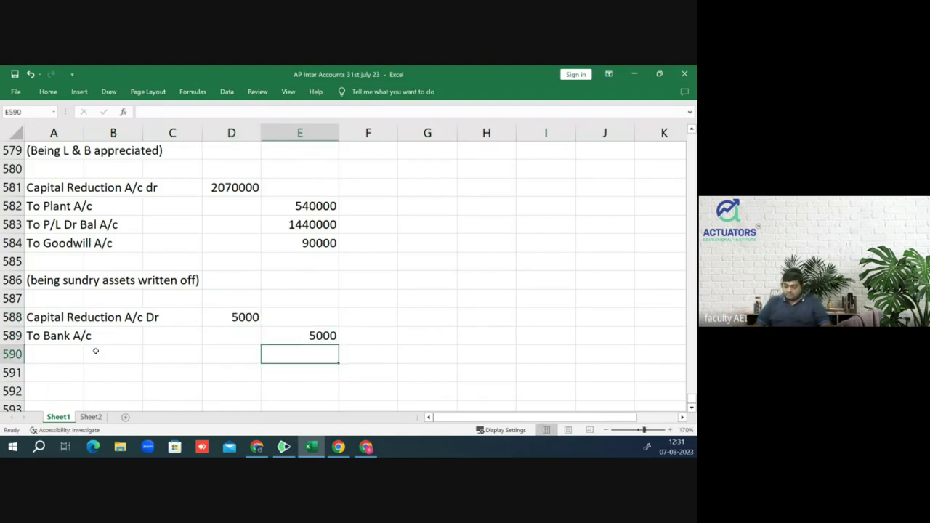
Step: Enter the narration "(being Expenses paid)" in A591 and make it bold
{"action": "key", "text": "Home"}
{"action": "key", "text": "Down"}
{"action": "type", "text": "(being Expenses paid)"}
{"action": "key", "text": "Return"}
{"action": "key", "text": "ctrl+b"}
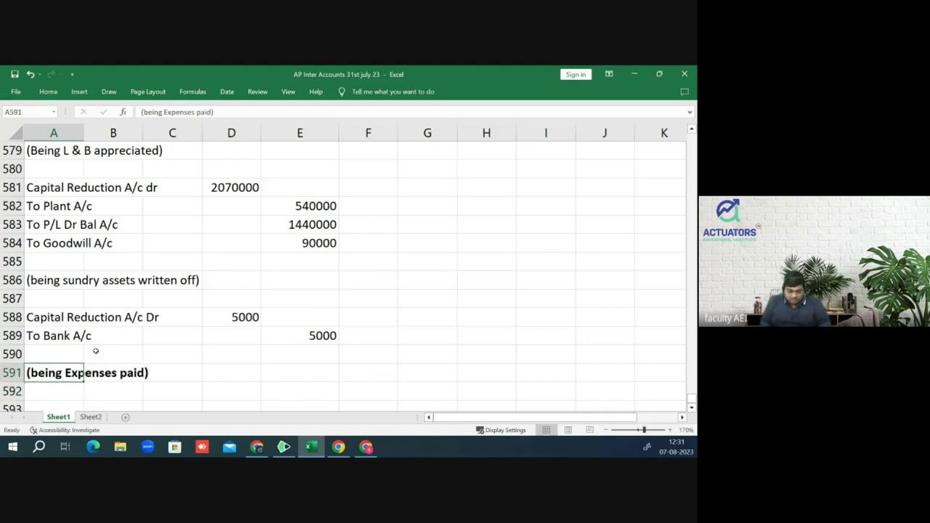
Step: Look back through the journal entries, Capital Reduction accounts and balance sheets of the earlier questions in the sheet
{"action": "key", "text": "Up"}
{"action": "key", "text": "Up"}
{"action": "key", "text": "Up"}
{"action": "key", "text": "Down"}
{"action": "key", "text": "Up"}
{"action": "key", "text": "Up"}
{"action": "key", "text": "Up"}
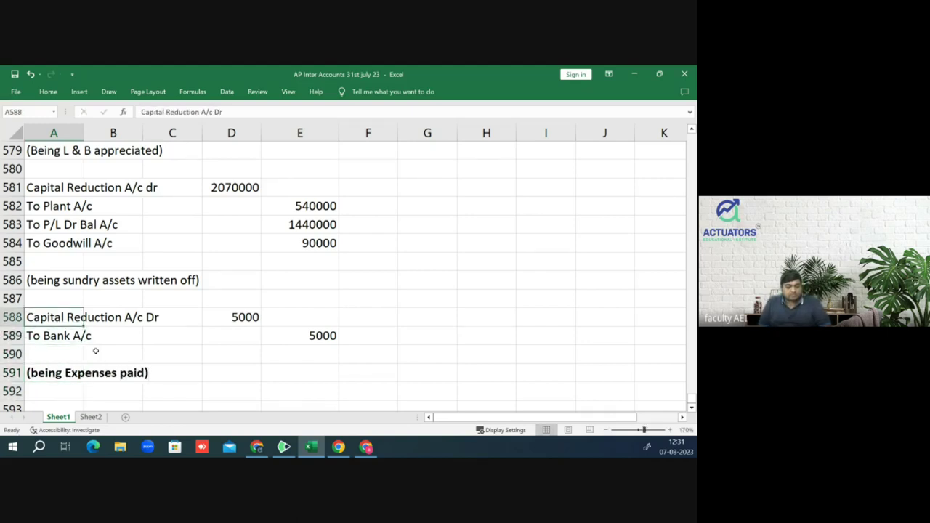
{"action": "key", "text": "Up"}
{"action": "key", "text": "Up"}
{"action": "key", "text": "Up"}
{"action": "key", "text": "Up"}
{"action": "key", "text": "Up"}
{"action": "key", "text": "Up"}
{"action": "key", "text": "Up"}
{"action": "key", "text": "Up"}
{"action": "key", "text": "Up"}
{"action": "key", "text": "Up"}
{"action": "key", "text": "Up"}
{"action": "key", "text": "Up"}
{"action": "key", "text": "Up"}
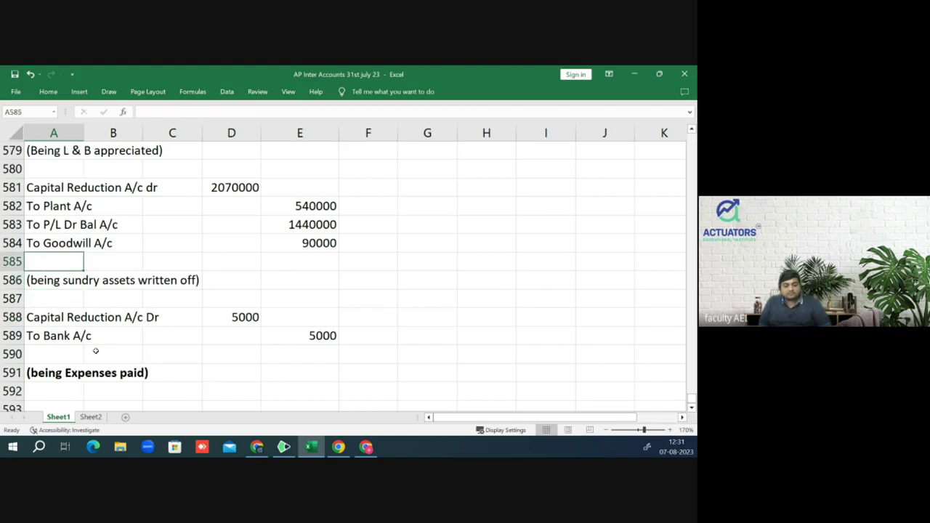
{"action": "key", "text": "Up"}
{"action": "key", "text": "Up"}
{"action": "key", "text": "Up"}
{"action": "key", "text": "Up"}
{"action": "key", "text": "Up"}
{"action": "key", "text": "Up"}
{"action": "key", "text": "Up"}
{"action": "key", "text": "Up"}
{"action": "key", "text": "Up"}
{"action": "key", "text": "Up"}
{"action": "key", "text": "Up"}
{"action": "key", "text": "Up"}
{"action": "key", "text": "Up"}
{"action": "key", "text": "Up"}
{"action": "key", "text": "Up"}
{"action": "key", "text": "Up"}
{"action": "key", "text": "Up"}
{"action": "key", "text": "Up"}
{"action": "key", "text": "Up"}
{"action": "key", "text": "Up"}
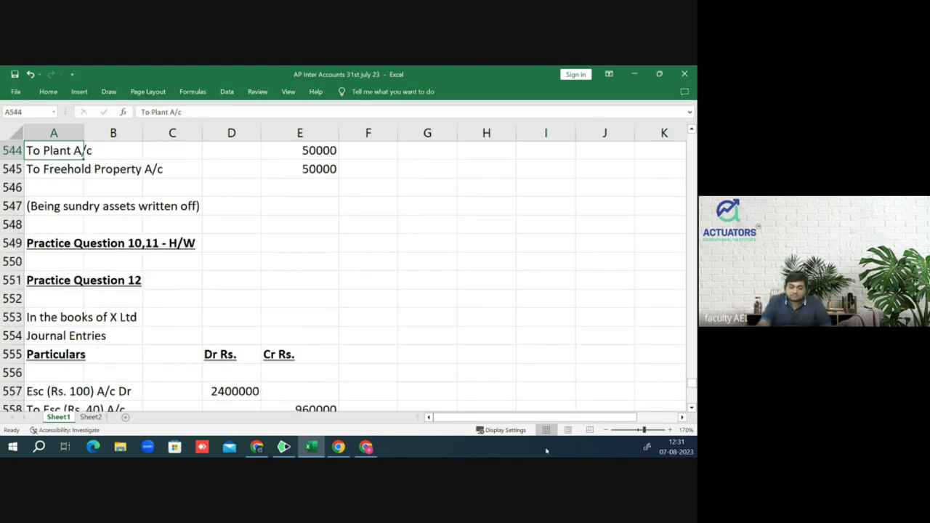
{"action": "scroll", "coordinate": [417, 330], "scroll_direction": "up", "scroll_amount": 12}
{"action": "scroll", "coordinate": [417, 330], "scroll_direction": "up", "scroll_amount": 20}
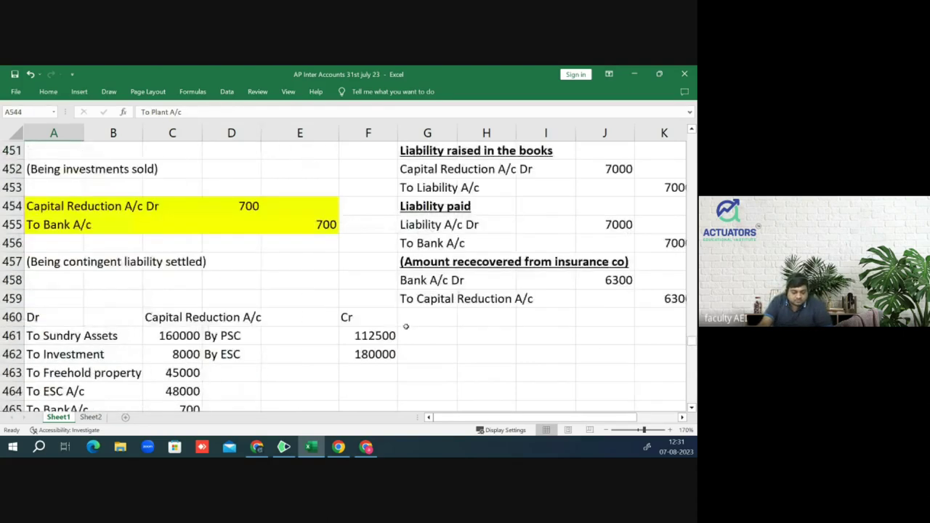
{"action": "scroll", "coordinate": [405, 326], "scroll_direction": "up", "scroll_amount": 20}
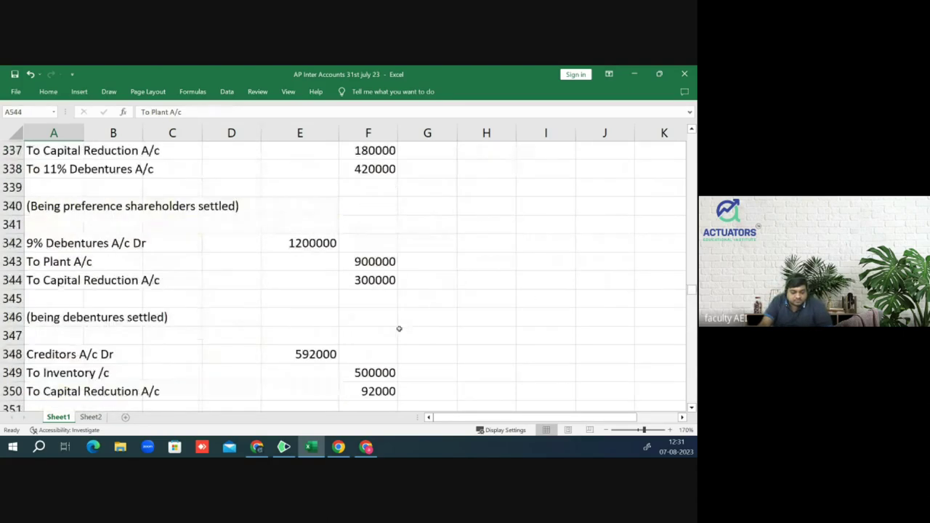
{"action": "scroll", "coordinate": [398, 329], "scroll_direction": "up", "scroll_amount": 19}
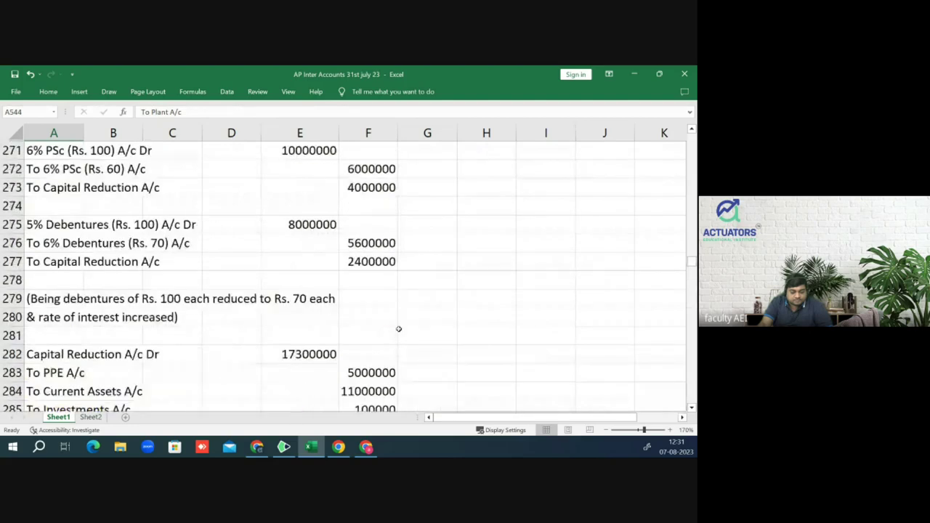
{"action": "scroll", "coordinate": [398, 329], "scroll_direction": "up", "scroll_amount": 9}
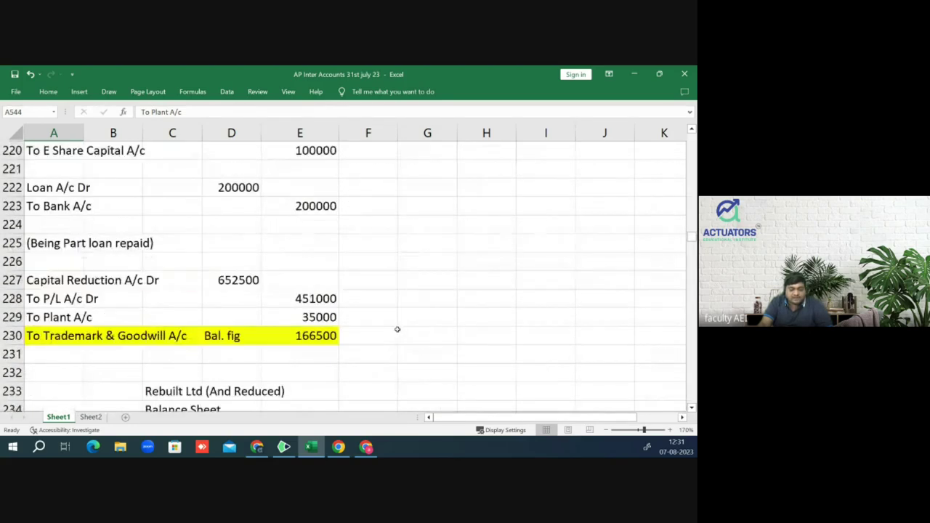
{"action": "scroll", "coordinate": [398, 329], "scroll_direction": "down", "scroll_amount": 8}
{"action": "left_click_drag", "start_coordinate": [690, 251], "coordinate": [691, 299]}
{"action": "scroll", "coordinate": [264, 287], "scroll_direction": "down", "scroll_amount": 20}
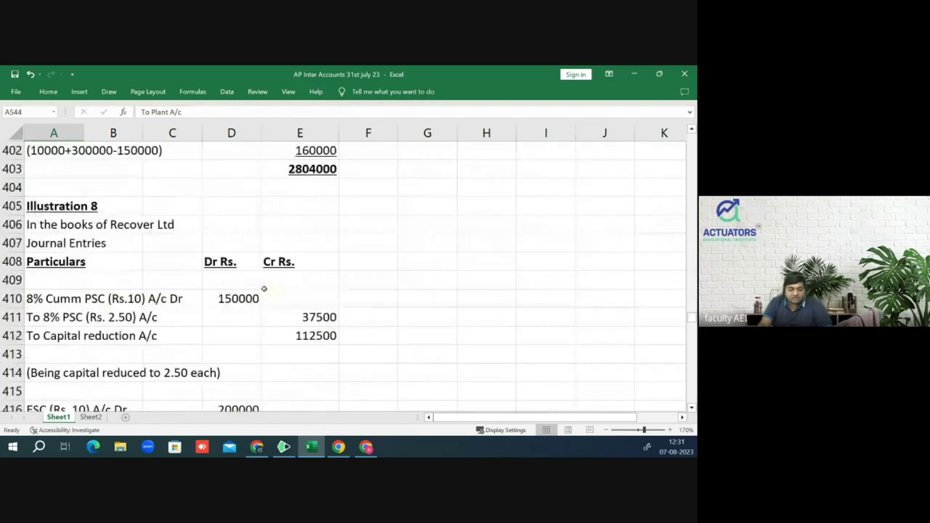
{"action": "scroll", "coordinate": [264, 288], "scroll_direction": "down", "scroll_amount": 20}
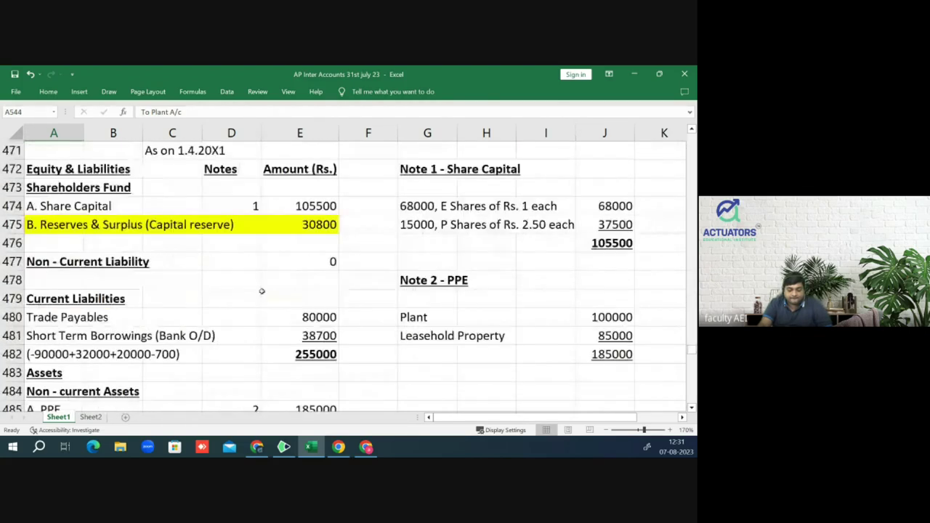
{"action": "scroll", "coordinate": [263, 292], "scroll_direction": "down", "scroll_amount": 16}
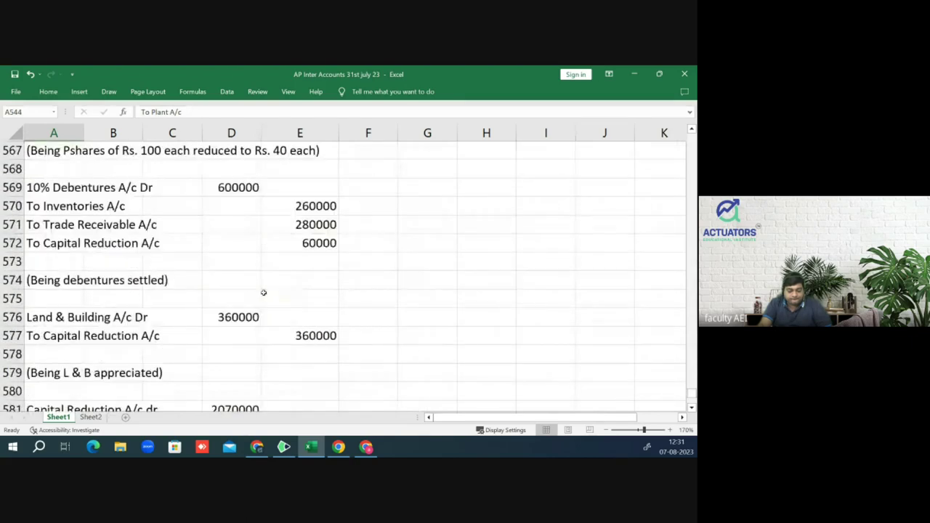
Step: Label the equity share entry's Capital Reduction credit as "Profit" in F559
{"action": "scroll", "coordinate": [264, 292], "scroll_direction": "up", "scroll_amount": 4}
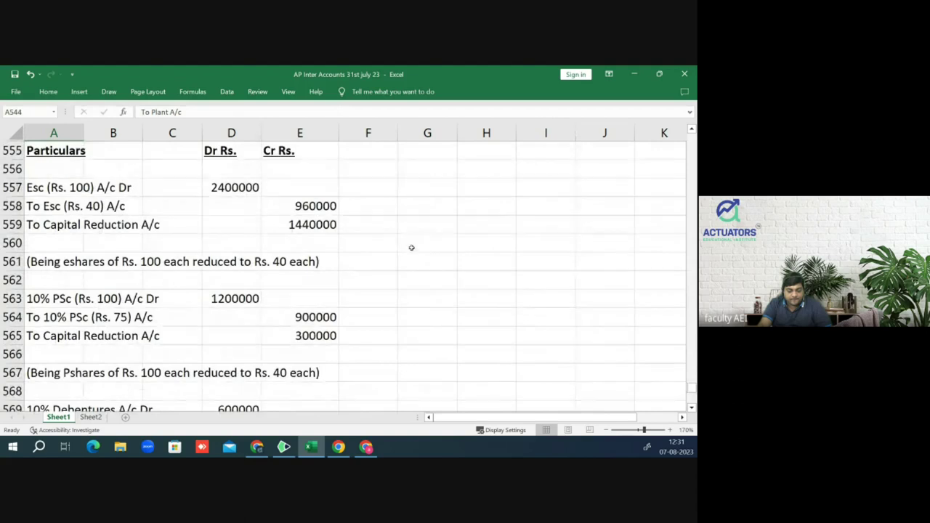
{"action": "left_click", "coordinate": [365, 224]}
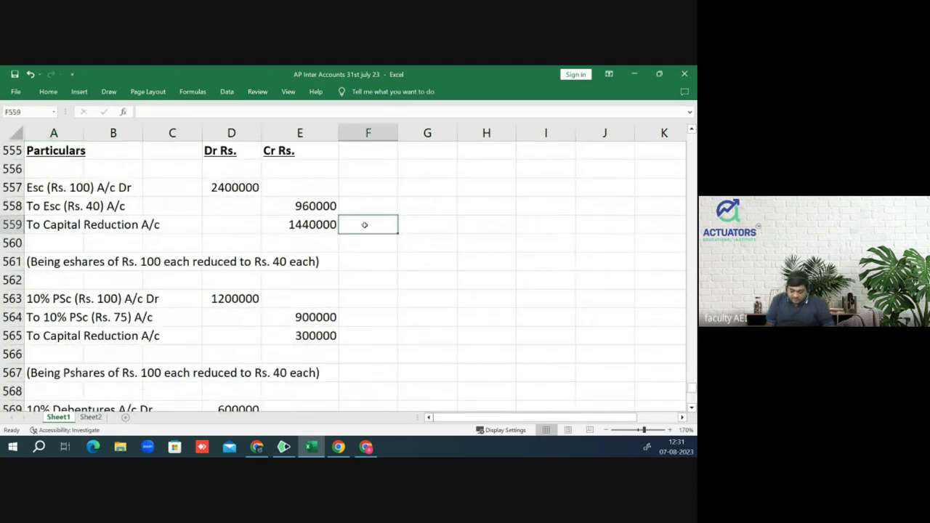
{"action": "type", "text": "Prif"}
{"action": "key", "text": "BackSpace"}
{"action": "key", "text": "BackSpace"}
{"action": "type", "text": "ofit"}
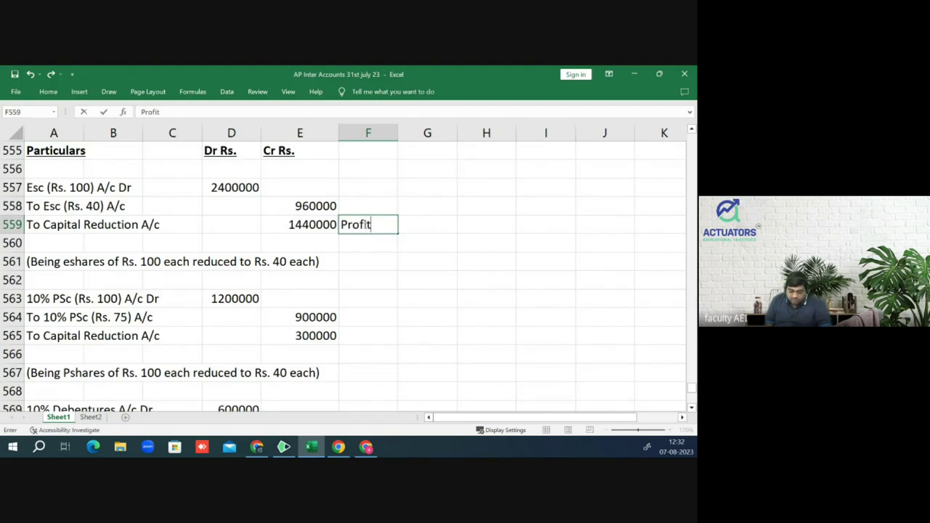
{"action": "key", "text": "Return"}
Step: Label the preference share entry's Capital Reduction credit as "profit" in F565
{"action": "key", "text": "Down"}
{"action": "key", "text": "Down"}
{"action": "key", "text": "Down"}
{"action": "key", "text": "Down"}
{"action": "key", "text": "Down"}
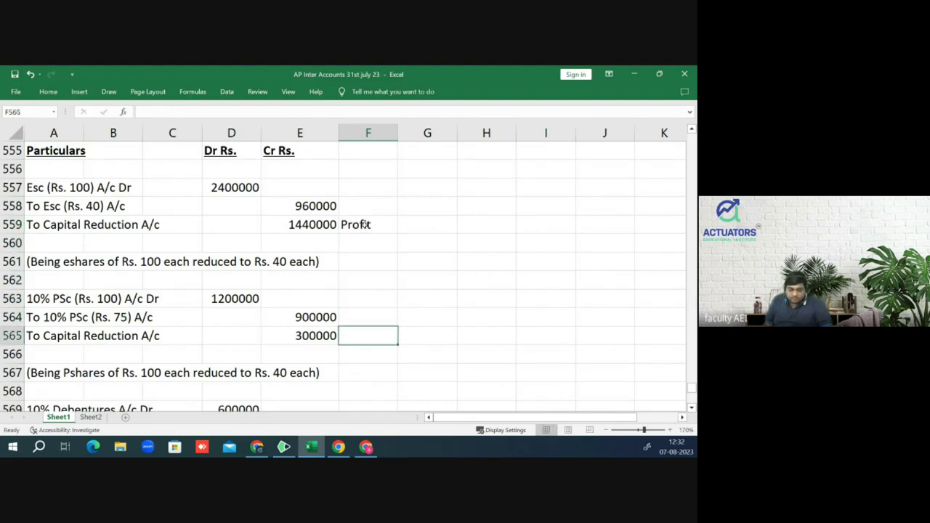
{"action": "type", "text": "profit"}
{"action": "key", "text": "Return"}
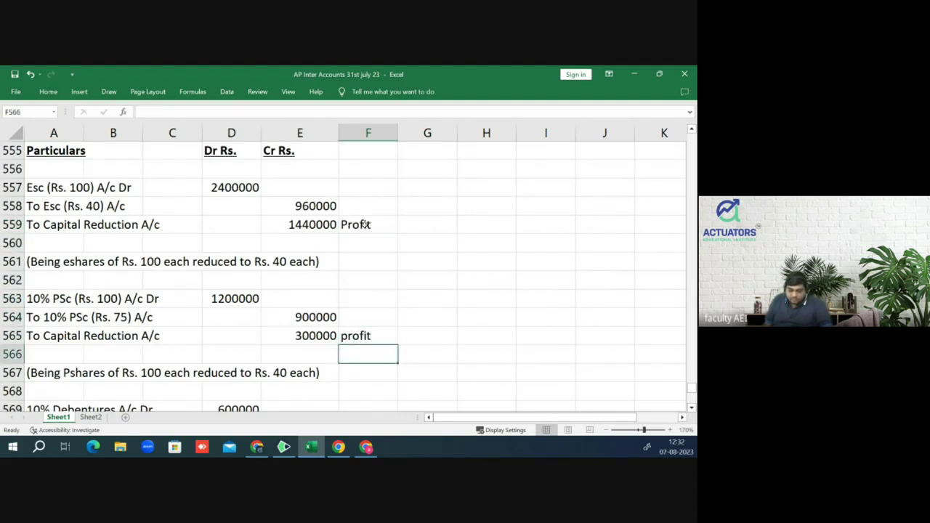
Step: Label the debenture settlement entry's Capital Reduction credit as "profit" in F572
{"action": "key", "text": "Down"}
{"action": "key", "text": "Down"}
{"action": "key", "text": "Down"}
{"action": "key", "text": "Down"}
{"action": "key", "text": "Down"}
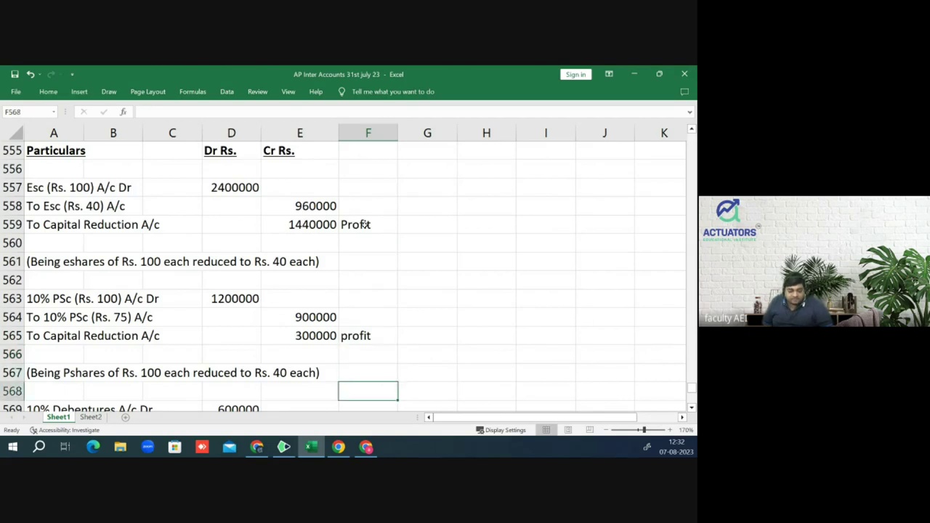
{"action": "key", "text": "Down"}
{"action": "type", "text": "profit"}
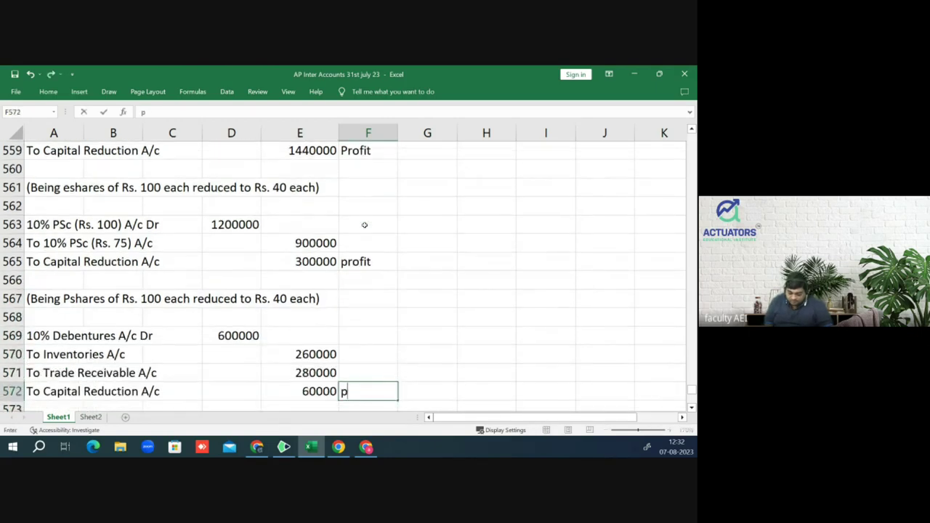
{"action": "key", "text": "Down"}
Step: Label the land and building entry's Capital Reduction credit as "profit" in F577
{"action": "key", "text": "Down"}
{"action": "key", "text": "Down"}
{"action": "key", "text": "Down"}
{"action": "key", "text": "Down"}
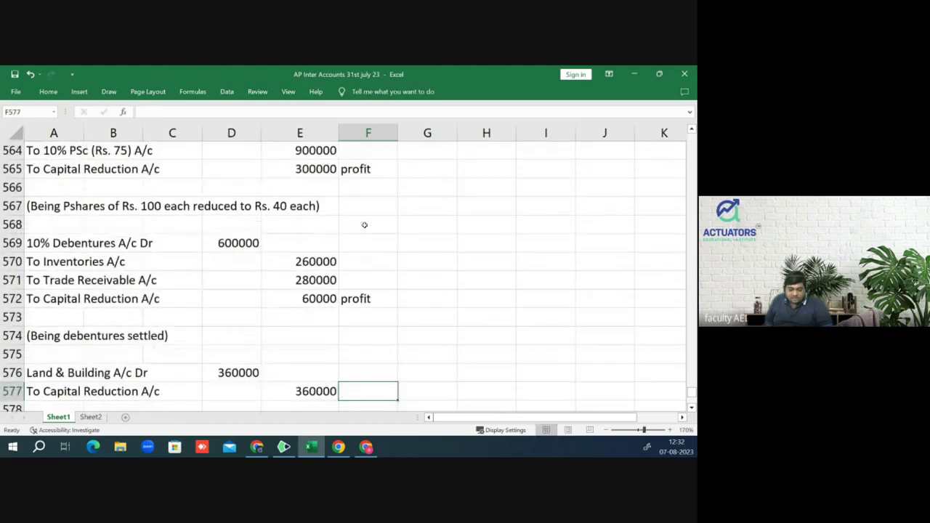
{"action": "type", "text": "profit"}
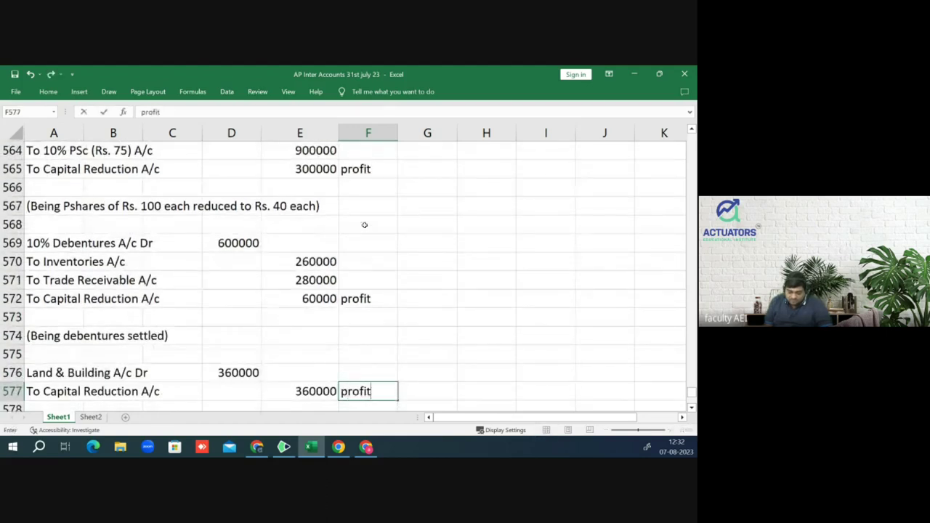
{"action": "key", "text": "Return"}
Step: Review the Capital Reduction credits labelled as profit, from the share entries through land and building, and the Capital Reduction debit for assets written off
{"action": "key", "text": "Up"}
{"action": "key", "text": "Up"}
{"action": "key", "text": "Up"}
{"action": "key", "text": "Up"}
{"action": "key", "text": "Up"}
{"action": "key", "text": "Up"}
{"action": "key", "text": "Up"}
{"action": "key", "text": "Up"}
{"action": "key", "text": "Up"}
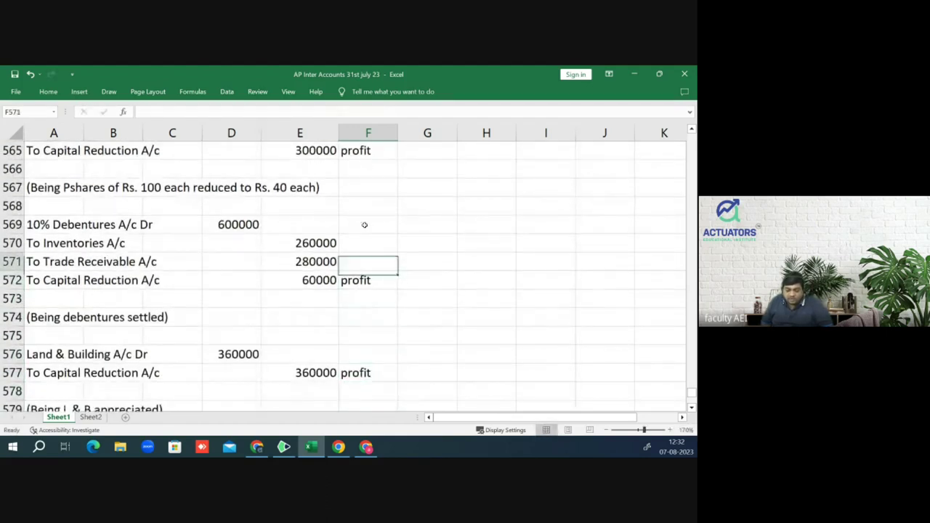
{"action": "key", "text": "Up"}
{"action": "key", "text": "Up"}
{"action": "key", "text": "Up"}
{"action": "key", "text": "Up"}
{"action": "key", "text": "Up"}
{"action": "key", "text": "Up"}
{"action": "key", "text": "Up"}
{"action": "key", "text": "Up"}
{"action": "key", "text": "Up"}
{"action": "key", "text": "Up"}
{"action": "key", "text": "Up"}
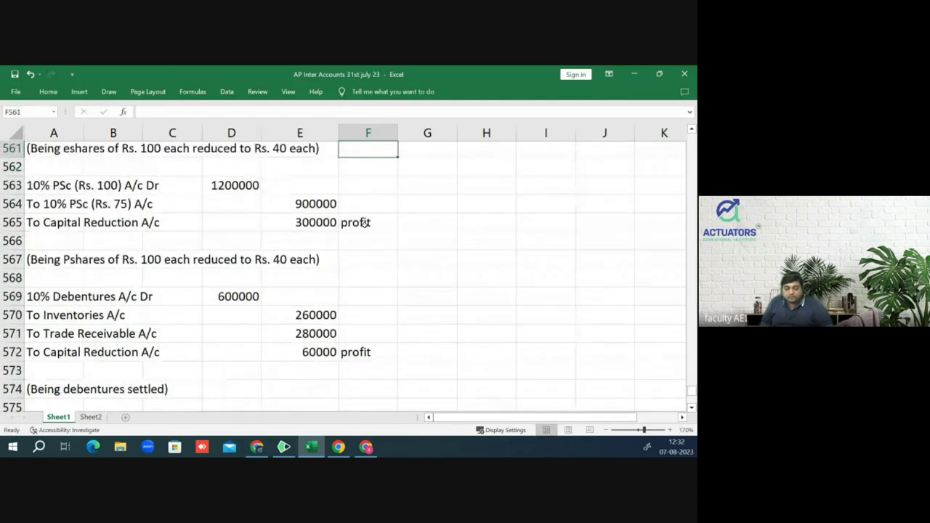
{"action": "key", "text": "Down"}
{"action": "key", "text": "Left"}
{"action": "key", "text": "Down"}
{"action": "key", "text": "Down"}
{"action": "key", "text": "Down"}
{"action": "key", "text": "Down"}
{"action": "key", "text": "Down"}
{"action": "key", "text": "Down"}
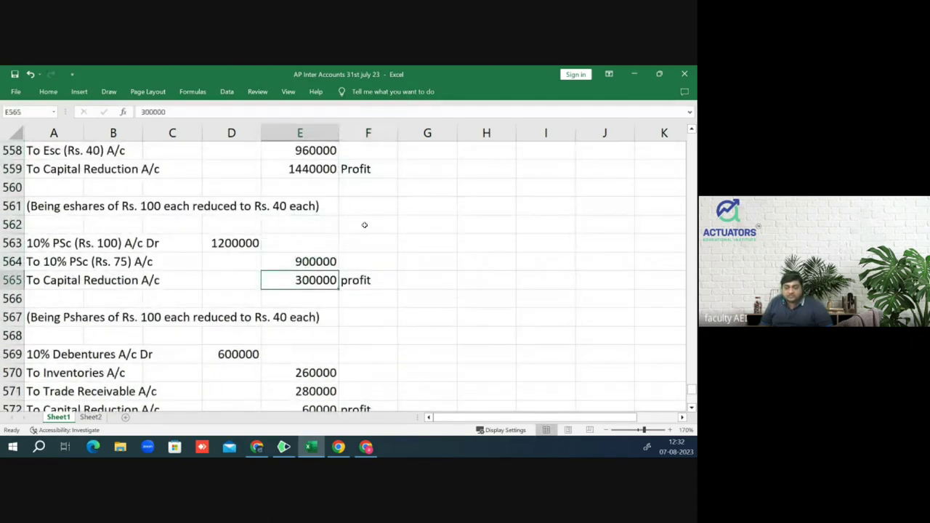
{"action": "key", "text": "Down"}
{"action": "key", "text": "Down"}
{"action": "key", "text": "Down"}
{"action": "key", "text": "Down"}
{"action": "key", "text": "Down"}
{"action": "key", "text": "Down"}
{"action": "key", "text": "Down"}
{"action": "key", "text": "Down"}
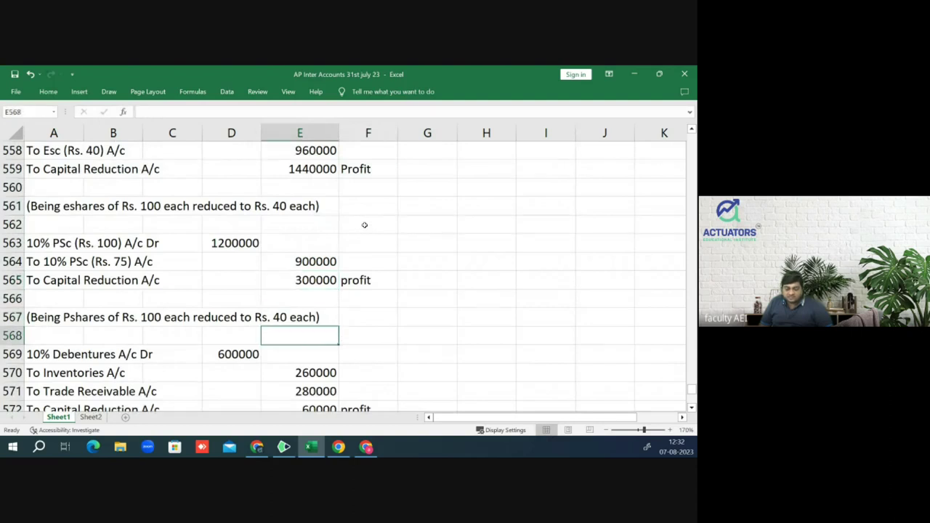
{"action": "key", "text": "Up"}
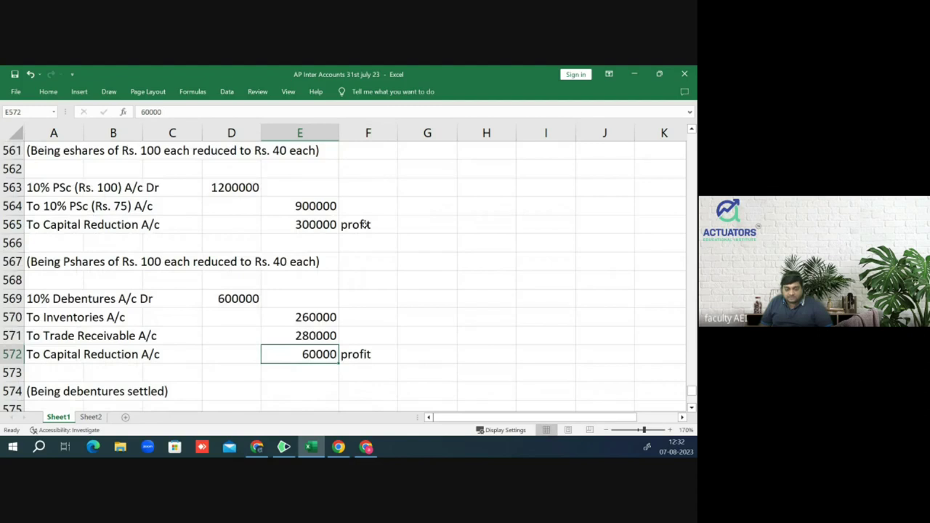
{"action": "key", "text": "Down"}
{"action": "key", "text": "Down"}
{"action": "key", "text": "Down"}
{"action": "key", "text": "Down"}
{"action": "key", "text": "Down"}
{"action": "key", "text": "Down"}
{"action": "key", "text": "Down"}
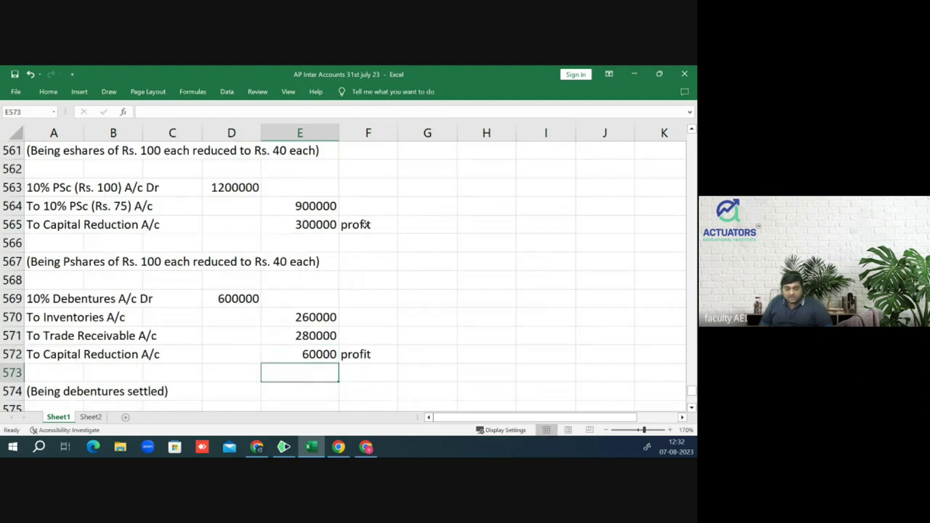
{"action": "key", "text": "Up"}
{"action": "key", "text": "Up"}
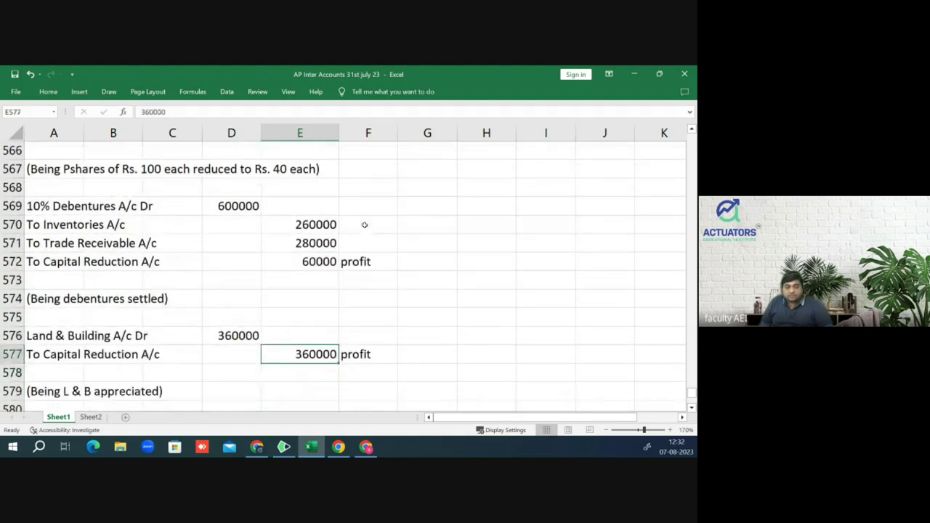
{"action": "key", "text": "Down"}
{"action": "key", "text": "Down"}
{"action": "key", "text": "Down"}
{"action": "key", "text": "Down"}
{"action": "key", "text": "Left"}
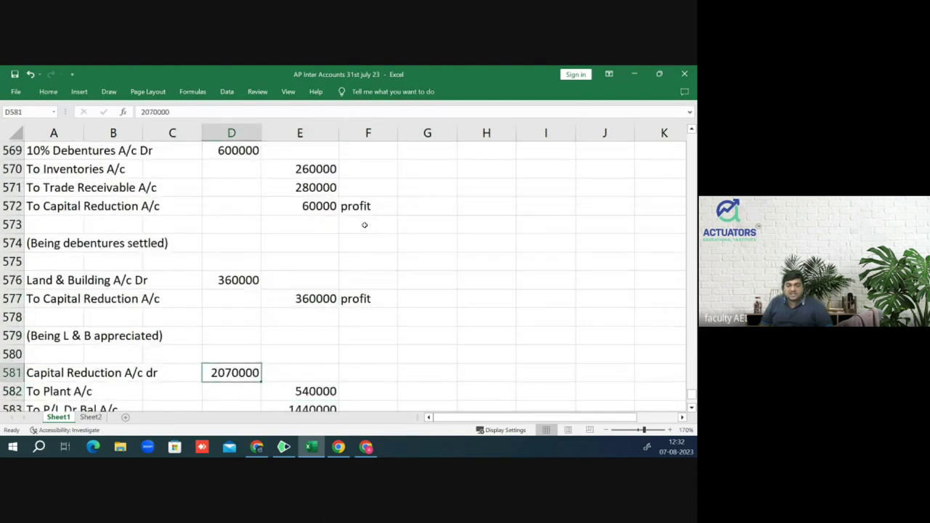
Step: Below the expenses entry, enter the account lines "Capital Reduction A/c Dr" in A593 and "To Capital Reserve A/c" in A594
{"action": "key", "text": "Down"}
{"action": "key", "text": "Down"}
{"action": "key", "text": "Down"}
{"action": "key", "text": "Down"}
{"action": "key", "text": "Down"}
{"action": "key", "text": "Down"}
{"action": "key", "text": "Down"}
{"action": "key", "text": "Down"}
{"action": "key", "text": "Down"}
{"action": "key", "text": "Down"}
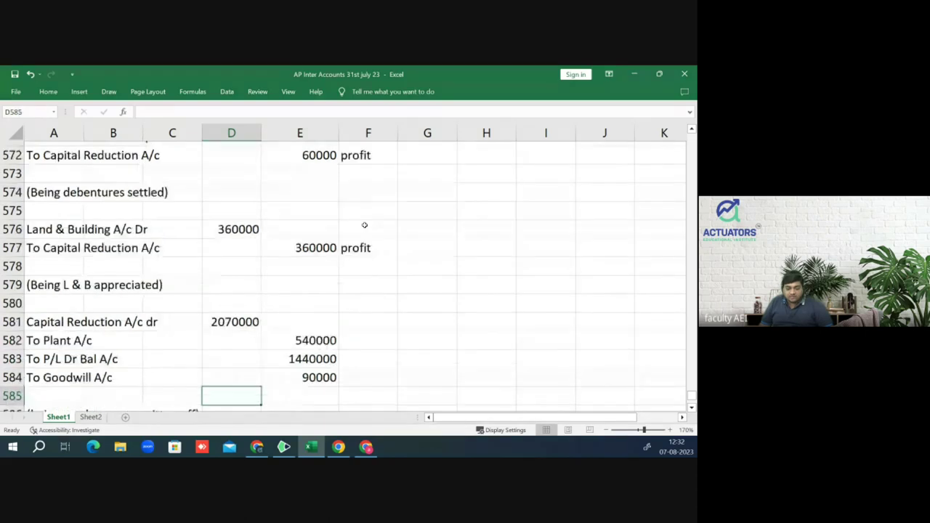
{"action": "key", "text": "Down"}
{"action": "key", "text": "Down"}
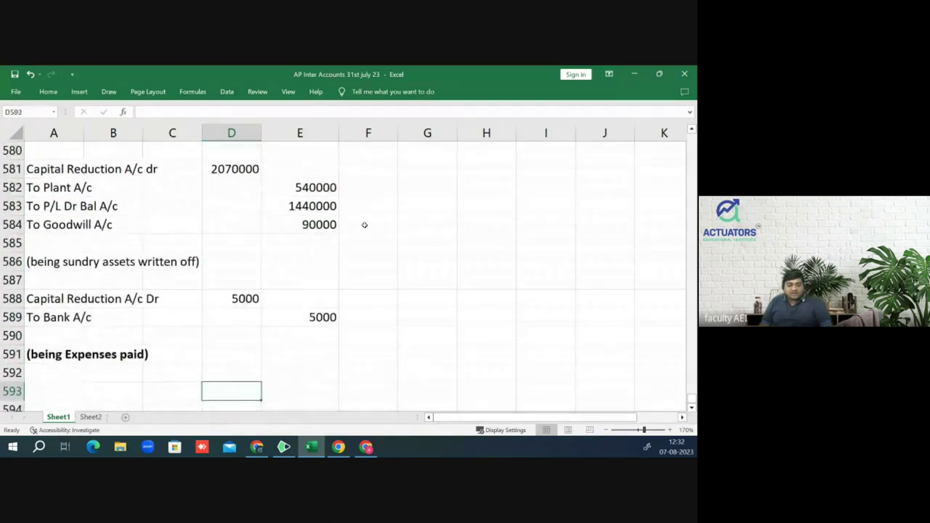
{"action": "key", "text": "Left"}
{"action": "key", "text": "Left"}
{"action": "key", "text": "Left"}
{"action": "type", "text": "Capit"}
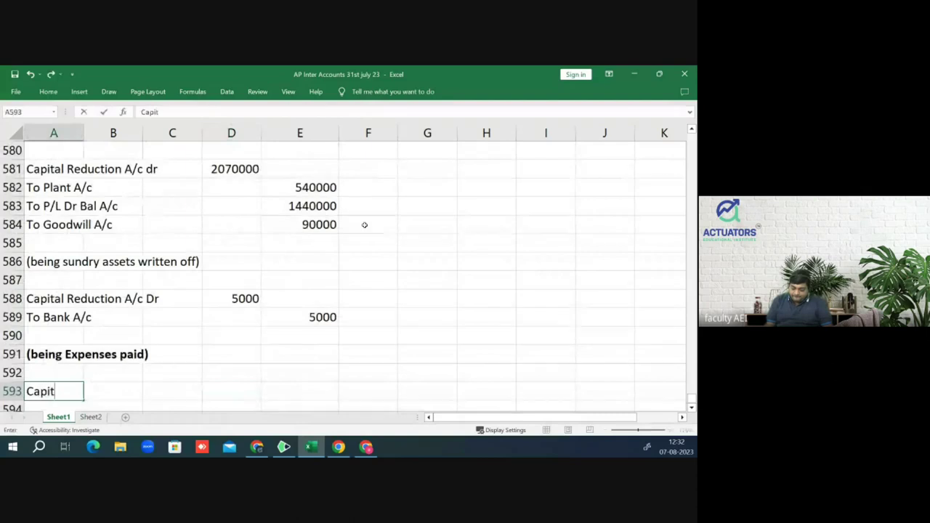
{"action": "type", "text": "al Reduct"}
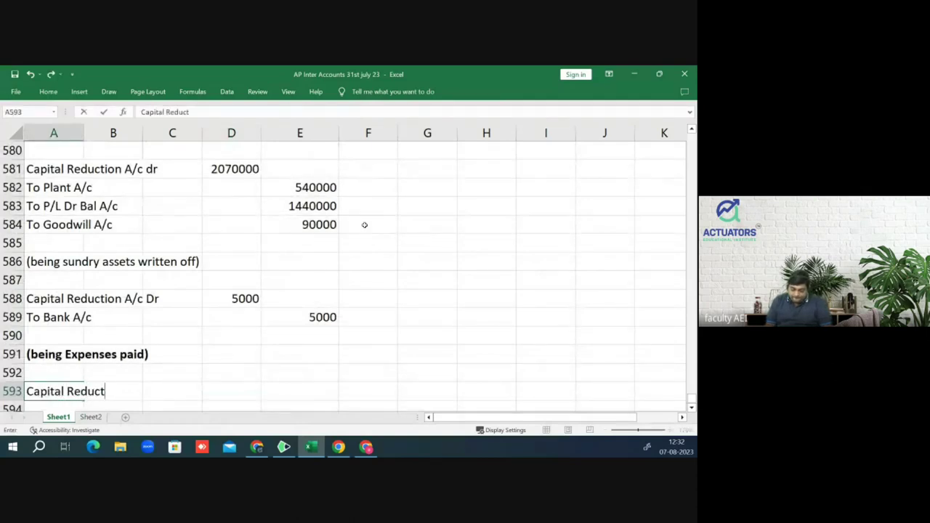
{"action": "type", "text": "ion A/c dr"}
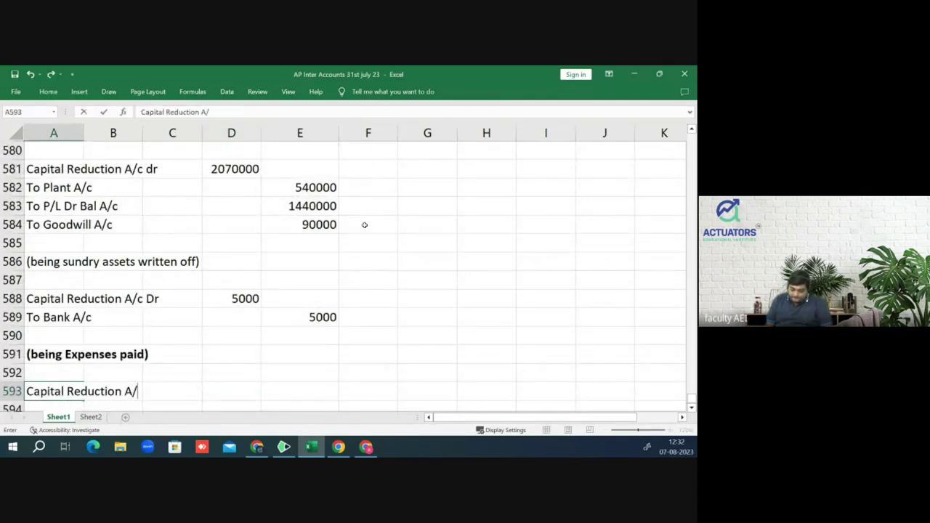
{"action": "key", "text": "BackSpace"}
{"action": "key", "text": "BackSpace"}
{"action": "type", "text": "Dr"}
{"action": "key", "text": "Return"}
{"action": "type", "text": "To "}
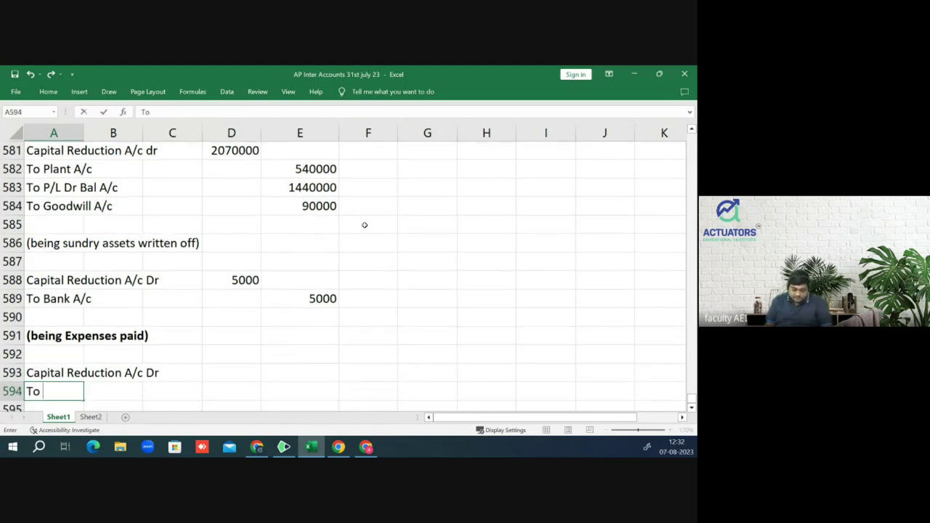
{"action": "type", "text": "Capital"}
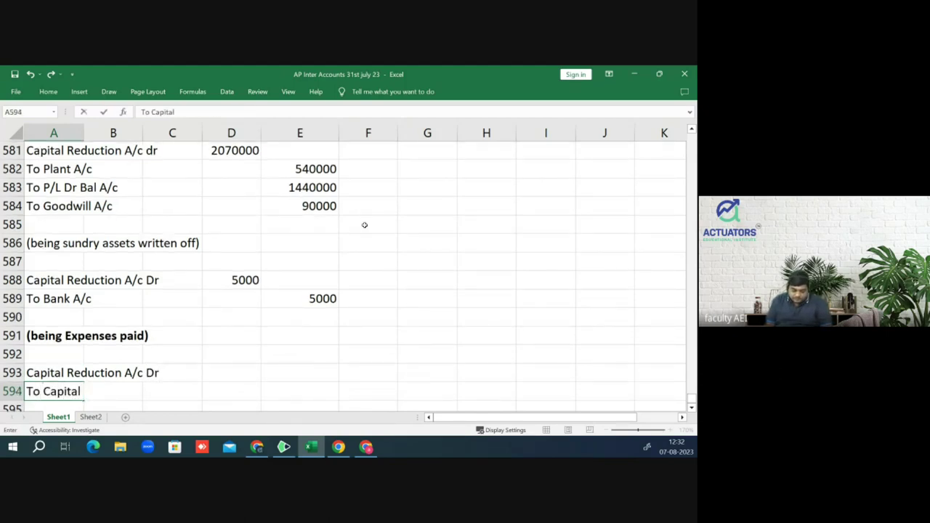
{"action": "type", "text": " Reserv"}
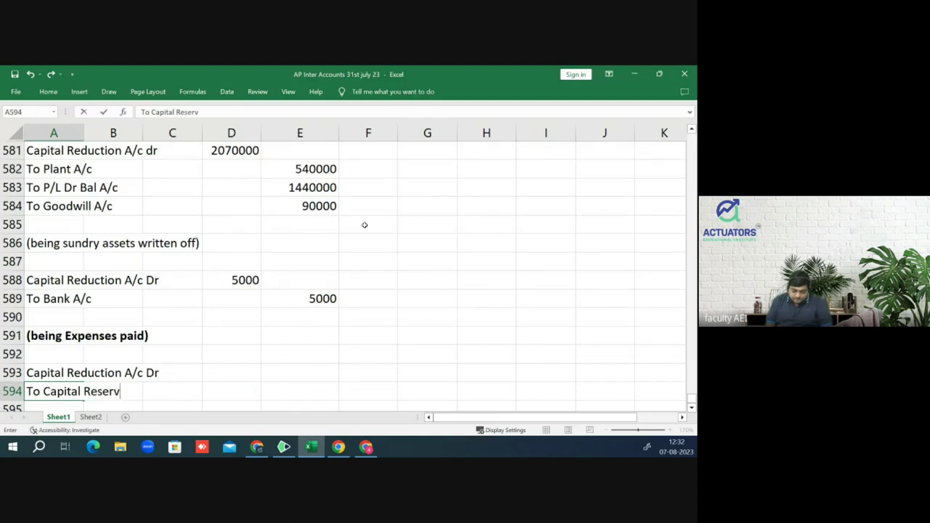
{"action": "type", "text": "e A/c"}
{"action": "key", "text": "Return"}
Step: Enter 85000 as the Capital Reduction debit in D593 and as the Capital Reserve credit in E594
{"action": "key", "text": "Up"}
{"action": "key", "text": "Up"}
{"action": "key", "text": "Right"}
{"action": "key", "text": "Right"}
{"action": "key", "text": "Right"}
{"action": "type", "text": "85000"}
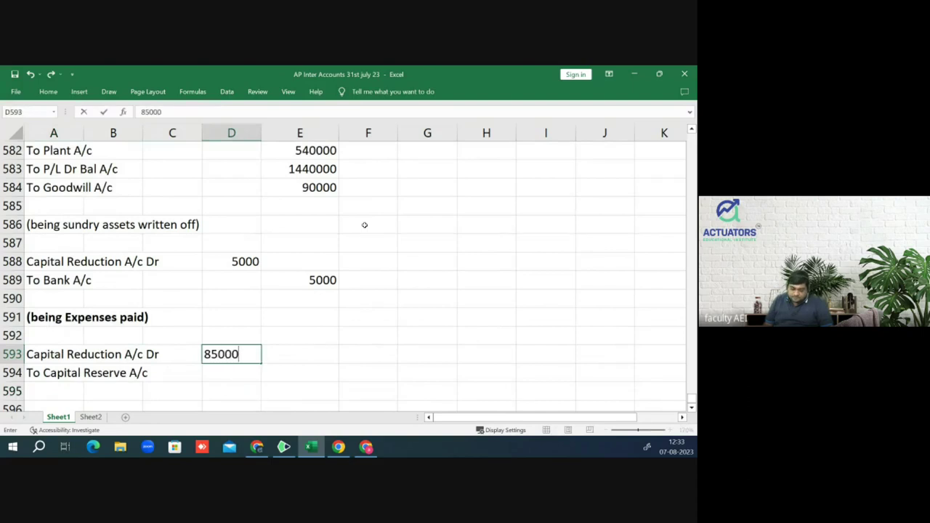
{"action": "key", "text": "Return"}
{"action": "key", "text": "Right"}
{"action": "type", "text": "85000"}
{"action": "key", "text": "Return"}
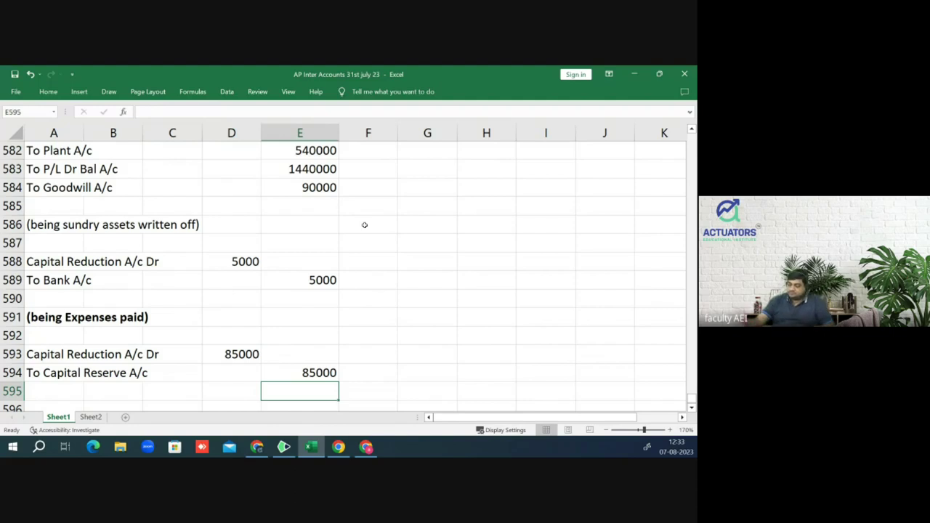
Step: Add the narration "(being Excess profit transferred to Capital reserve)" in A596
{"action": "key", "text": "Down"}
{"action": "key", "text": "Left"}
{"action": "key", "text": "Left"}
{"action": "key", "text": "Left"}
{"action": "key", "text": "Left"}
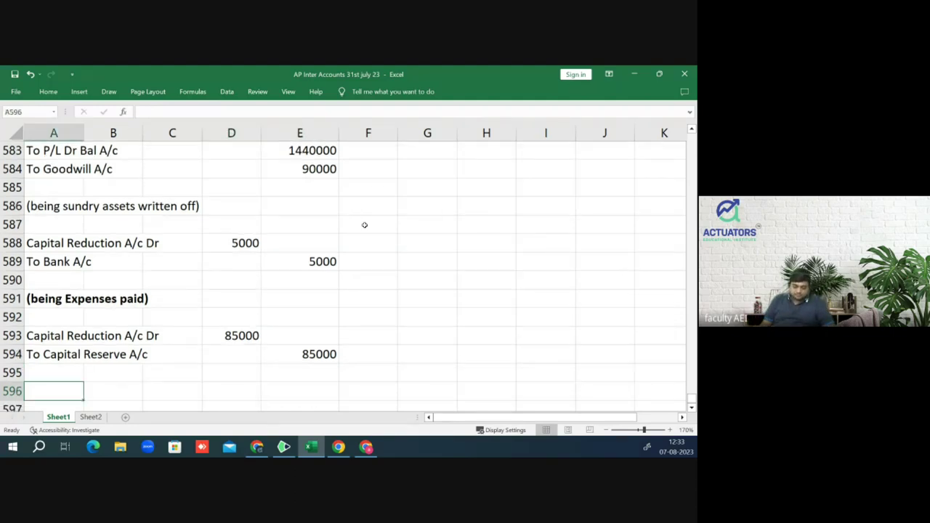
{"action": "type", "text": "I("}
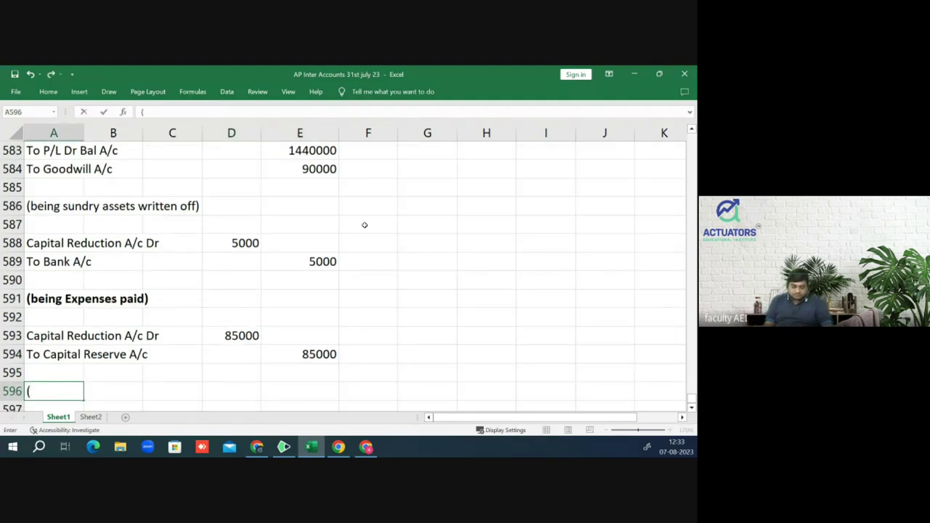
{"action": "type", "text": "being E"}
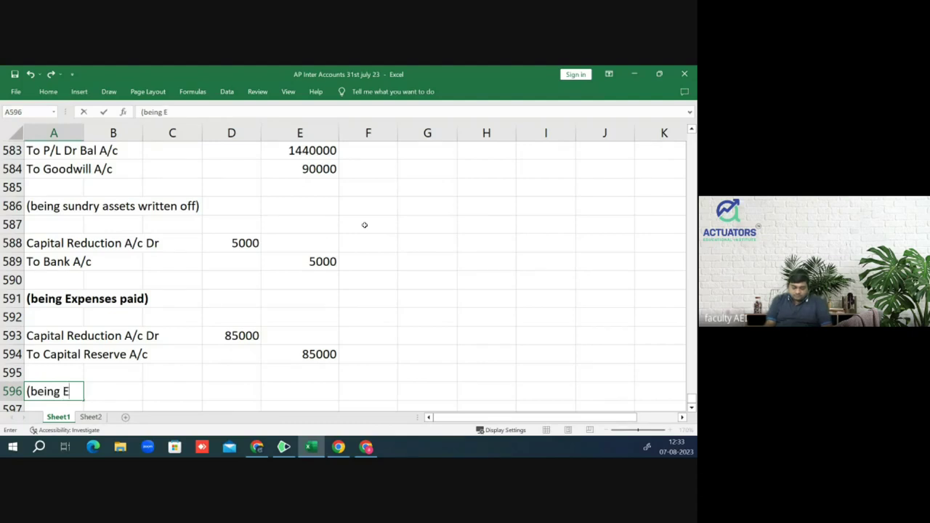
{"action": "type", "text": "xcess prof"}
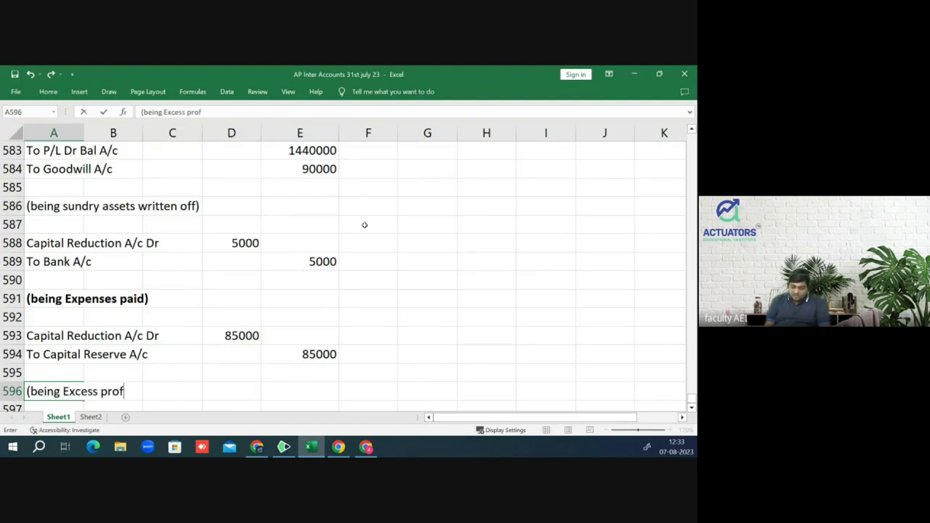
{"action": "type", "text": "it tran"}
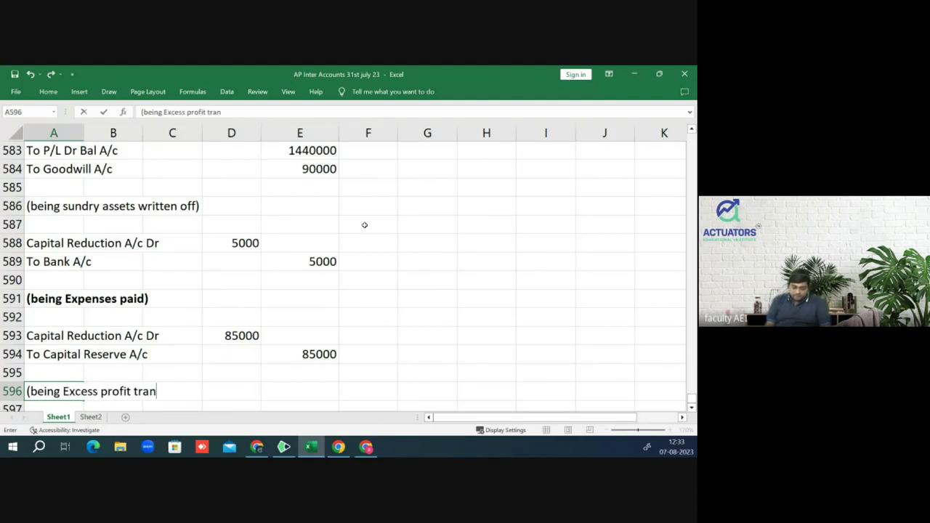
{"action": "type", "text": "sferred to "}
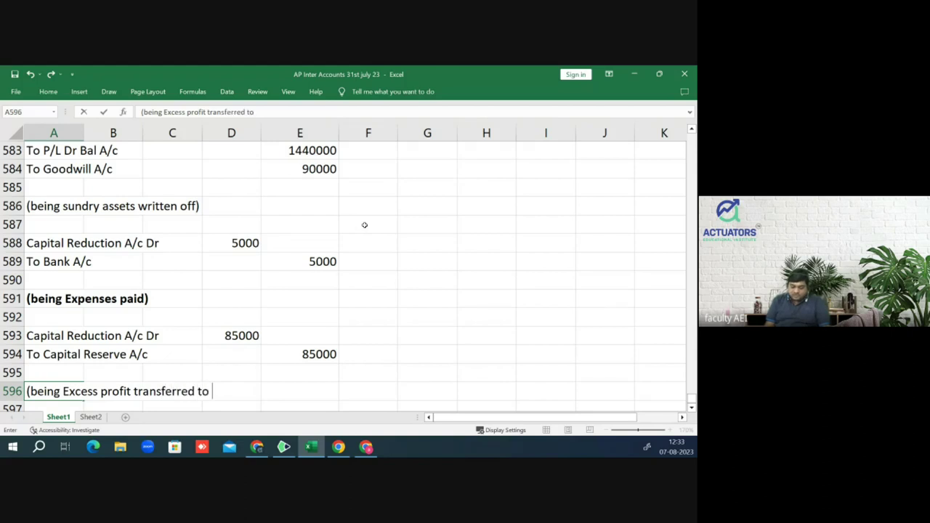
{"action": "type", "text": "Capital "}
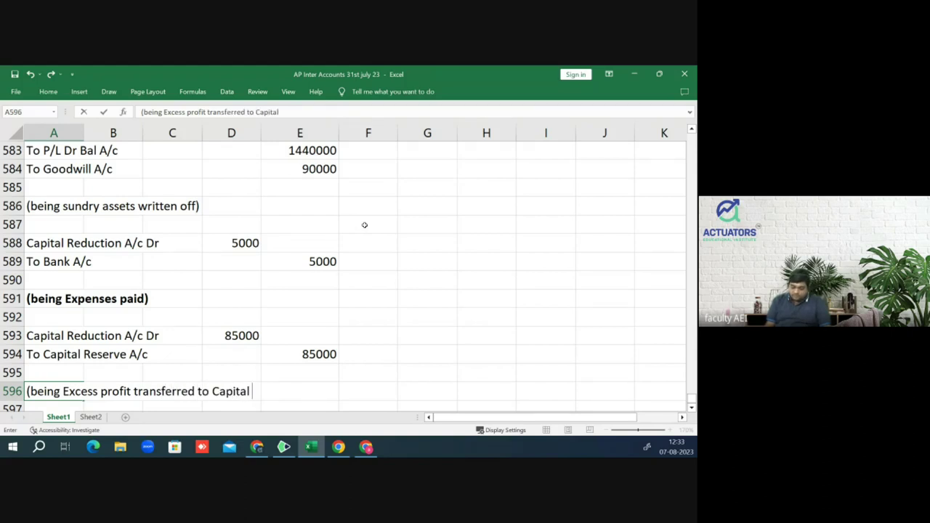
{"action": "type", "text": "reserve"}
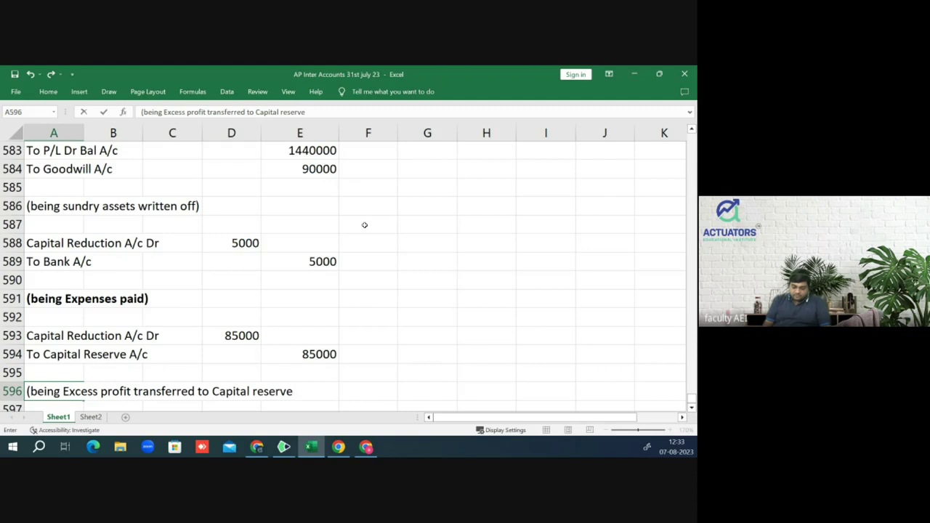
{"action": "type", "text": ")"}
{"action": "key", "text": "Return"}
Step: Look back up through the Practice Question 12 journal entries to the heading above the first entry
{"action": "key", "text": "Up"}
{"action": "key", "text": "Up"}
{"action": "key", "text": "Up"}
{"action": "key", "text": "Up"}
{"action": "key", "text": "Up"}
{"action": "key", "text": "Up"}
{"action": "key", "text": "Up"}
{"action": "key", "text": "Up"}
{"action": "key", "text": "Up"}
{"action": "key", "text": "Up"}
{"action": "key", "text": "Up"}
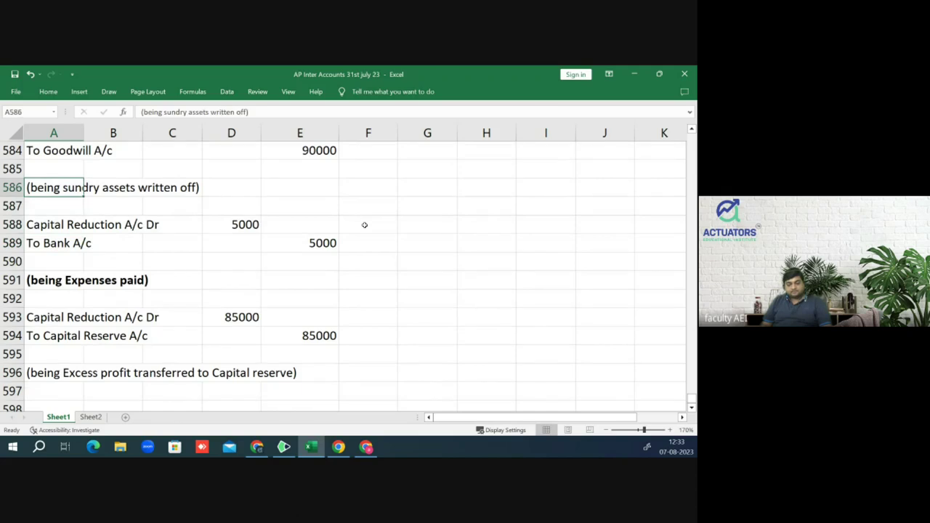
{"action": "key", "text": "Up"}
{"action": "key", "text": "Up"}
{"action": "key", "text": "Up"}
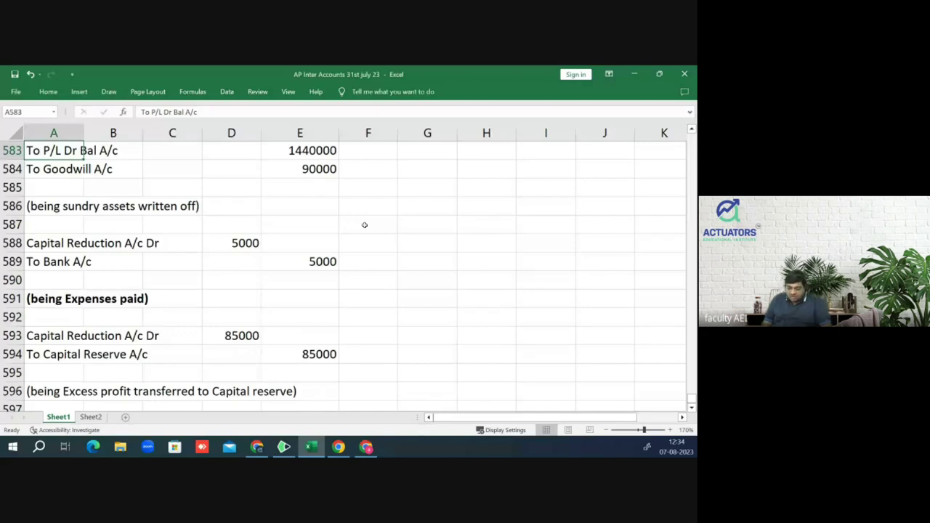
{"action": "key", "text": "Up"}
{"action": "key", "text": "Up"}
{"action": "key", "text": "Up"}
{"action": "key", "text": "Up"}
{"action": "key", "text": "Up"}
{"action": "key", "text": "Up"}
{"action": "key", "text": "Up"}
{"action": "key", "text": "Up"}
{"action": "key", "text": "Up"}
{"action": "key", "text": "Up"}
{"action": "key", "text": "Up"}
{"action": "key", "text": "Up"}
{"action": "key", "text": "Up"}
{"action": "key", "text": "Up"}
{"action": "key", "text": "Up"}
{"action": "key", "text": "Up"}
{"action": "key", "text": "Up"}
{"action": "key", "text": "Up"}
{"action": "key", "text": "Up"}
{"action": "key", "text": "Up"}
{"action": "key", "text": "Up"}
{"action": "key", "text": "Up"}
{"action": "key", "text": "Up"}
{"action": "key", "text": "Up"}
{"action": "key", "text": "Up"}
{"action": "key", "text": "Up"}
{"action": "key", "text": "Up"}
{"action": "key", "text": "Up"}
{"action": "key", "text": "Up"}
{"action": "key", "text": "Up"}
{"action": "key", "text": "Up"}
{"action": "key", "text": "Up"}
{"action": "key", "text": "Up"}
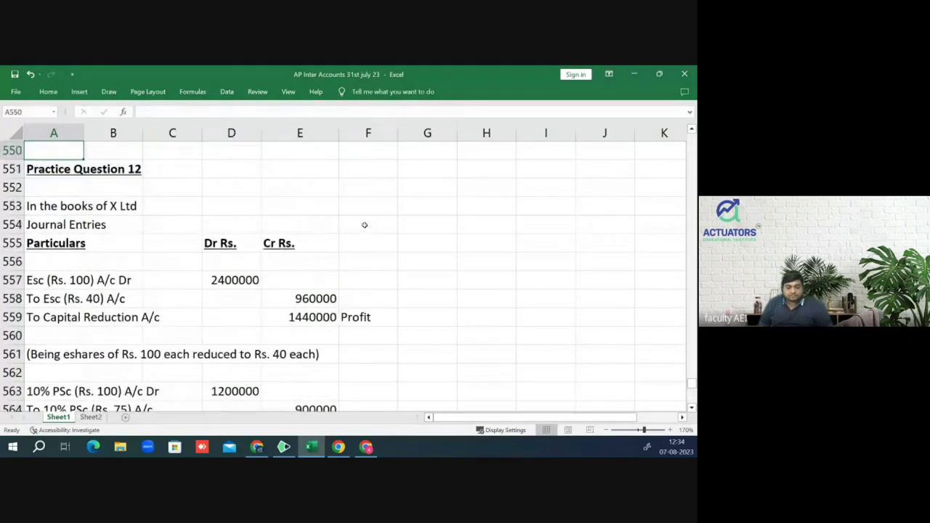
Step: Copy the Recover Ltd balance sheet together with its share capital and PPE notes, range A470:J490, from the earlier solution above
{"action": "key", "text": "Up"}
{"action": "key", "text": "Up"}
{"action": "key", "text": "Up"}
{"action": "key", "text": "Up"}
{"action": "key", "text": "Up"}
{"action": "key", "text": "Up"}
{"action": "key", "text": "Up"}
{"action": "key", "text": "Up"}
{"action": "key", "text": "Up"}
{"action": "key", "text": "Up"}
{"action": "key", "text": "Up"}
{"action": "key", "text": "Up"}
{"action": "key", "text": "Up"}
{"action": "key", "text": "Up"}
{"action": "key", "text": "Up"}
{"action": "key", "text": "Up"}
{"action": "key", "text": "Up"}
{"action": "key", "text": "Up"}
{"action": "key", "text": "Up"}
{"action": "key", "text": "Up"}
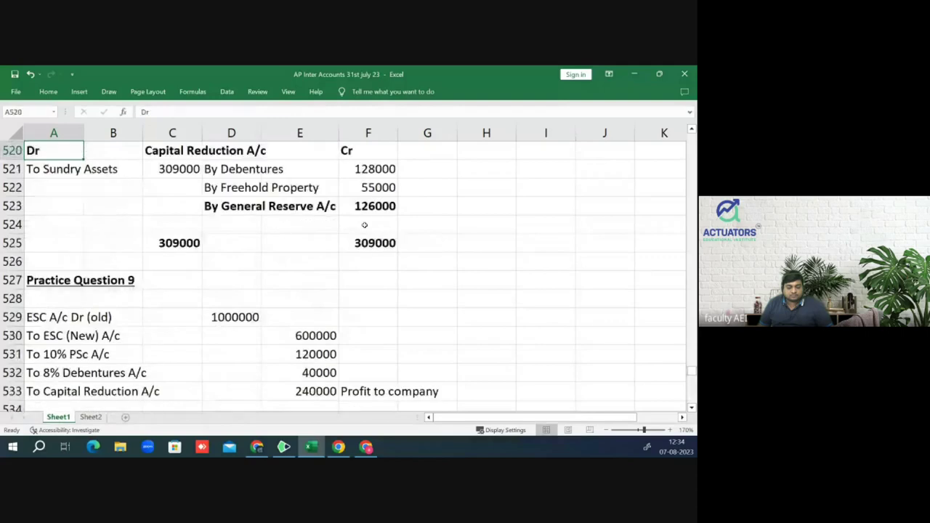
{"action": "key", "text": "Up"}
{"action": "key", "text": "Up"}
{"action": "key", "text": "Up"}
{"action": "key", "text": "Up"}
{"action": "key", "text": "Up"}
{"action": "key", "text": "Up"}
{"action": "key", "text": "Up"}
{"action": "key", "text": "Up"}
{"action": "key", "text": "Up"}
{"action": "key", "text": "Up"}
{"action": "key", "text": "Up"}
{"action": "key", "text": "Up"}
{"action": "key", "text": "Up"}
{"action": "key", "text": "Up"}
{"action": "key", "text": "Up"}
{"action": "key", "text": "Up"}
{"action": "key", "text": "Up"}
{"action": "key", "text": "Up"}
{"action": "key", "text": "Up"}
{"action": "key", "text": "Up"}
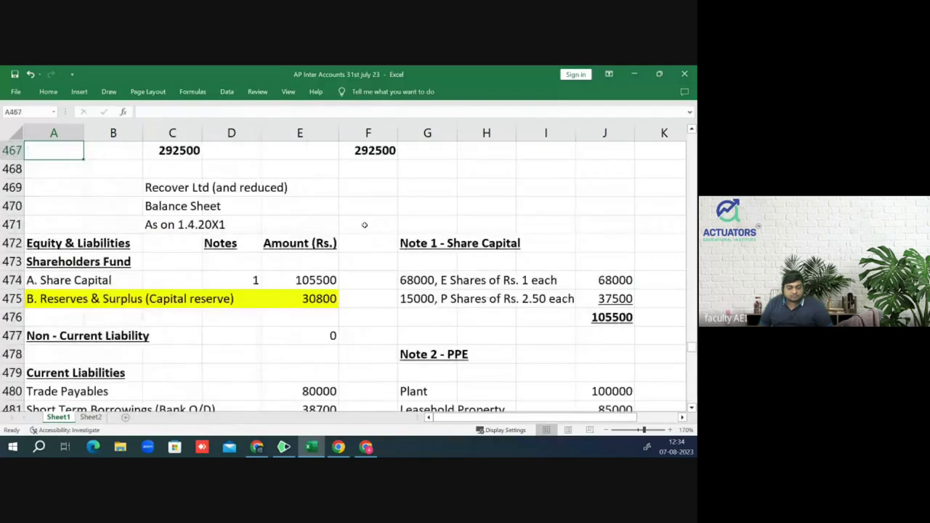
{"action": "key", "text": "Down"}
{"action": "key", "text": "Down"}
{"action": "key", "text": "Down"}
{"action": "key", "text": "Down"}
{"action": "key", "text": "Down"}
{"action": "key", "text": "Down"}
{"action": "key", "text": "Down"}
{"action": "key", "text": "Down"}
{"action": "key", "text": "Down"}
{"action": "key", "text": "Down"}
{"action": "key", "text": "Down"}
{"action": "key", "text": "Down"}
{"action": "key", "text": "Down"}
{"action": "key", "text": "Down"}
{"action": "key", "text": "Down"}
{"action": "key", "text": "Down"}
{"action": "key", "text": "Down"}
{"action": "key", "text": "Up"}
{"action": "key", "text": "Up"}
{"action": "key", "text": "shift+Right"}
{"action": "key", "text": "shift+Right"}
{"action": "key", "text": "shift+Right"}
{"action": "key", "text": "shift+Right"}
{"action": "key", "text": "shift+Down"}
{"action": "key", "text": "shift+Down"}
{"action": "key", "text": "shift+Down"}
{"action": "key", "text": "shift+Down"}
{"action": "key", "text": "shift+Down"}
{"action": "key", "text": "shift+Down"}
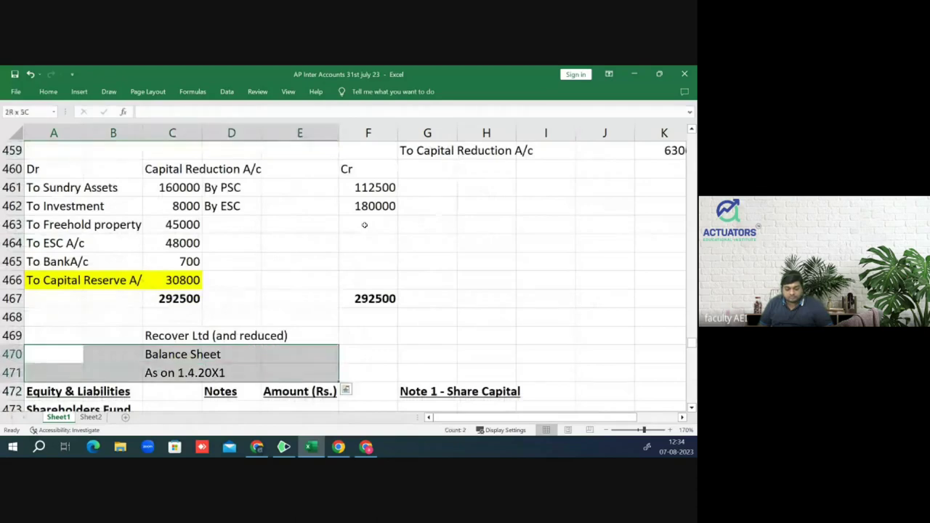
{"action": "key", "text": "shift+Right"}
{"action": "key", "text": "shift+Right"}
{"action": "key", "text": "shift+Right"}
{"action": "key", "text": "shift+Right"}
{"action": "key", "text": "shift+Right"}
{"action": "key", "text": "shift+Down"}
{"action": "key", "text": "shift+Down"}
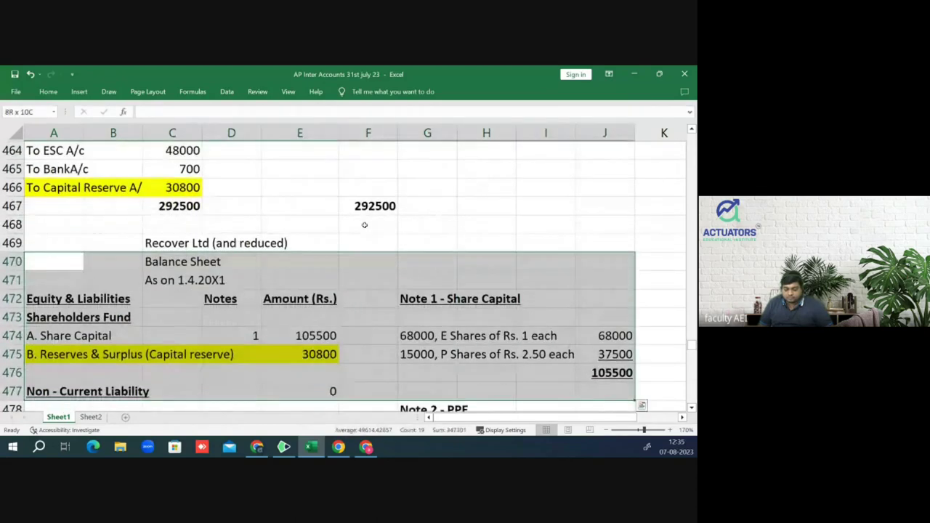
{"action": "key", "text": "shift+Down"}
{"action": "key", "text": "shift+Down"}
{"action": "key", "text": "shift+Down"}
{"action": "key", "text": "shift+Down"}
{"action": "key", "text": "shift+Down"}
{"action": "key", "text": "shift+Down"}
{"action": "key", "text": "shift+Down"}
{"action": "key", "text": "shift+Down"}
{"action": "key", "text": "shift+Down"}
{"action": "key", "text": "shift+Down"}
{"action": "key", "text": "shift+Down"}
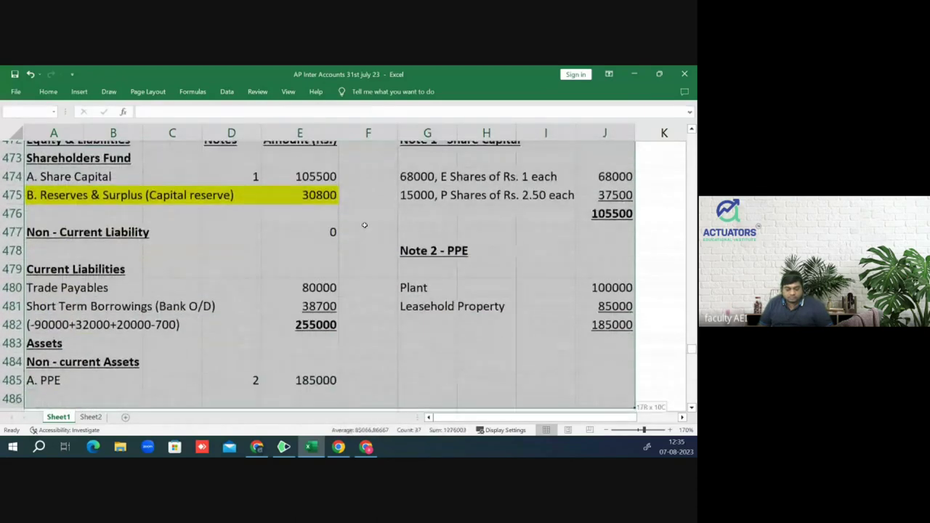
{"action": "key", "text": "shift+Down"}
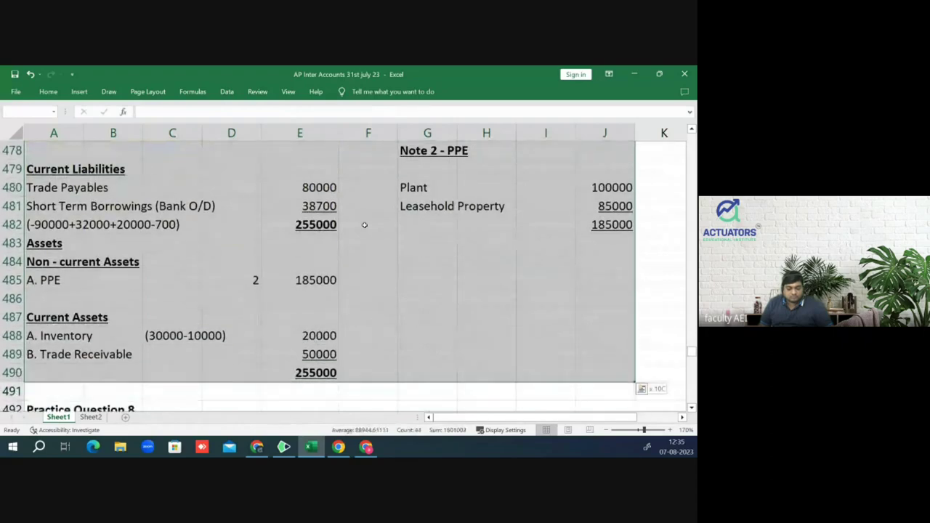
{"action": "key", "text": "ctrl+c"}
Step: Paste the copied balance sheet and its notes at A599, below the last Practice Question 12 journal entry
{"action": "key", "text": "Down"}
{"action": "key", "text": "Down"}
{"action": "key", "text": "Down"}
{"action": "key", "text": "Down"}
{"action": "key", "text": "Down"}
{"action": "key", "text": "Down"}
{"action": "key", "text": "Down"}
{"action": "key", "text": "Down"}
{"action": "key", "text": "Down"}
{"action": "key", "text": "Down"}
{"action": "key", "text": "Down"}
{"action": "key", "text": "Down"}
{"action": "key", "text": "Down"}
{"action": "key", "text": "Down"}
{"action": "key", "text": "Down"}
{"action": "key", "text": "Down"}
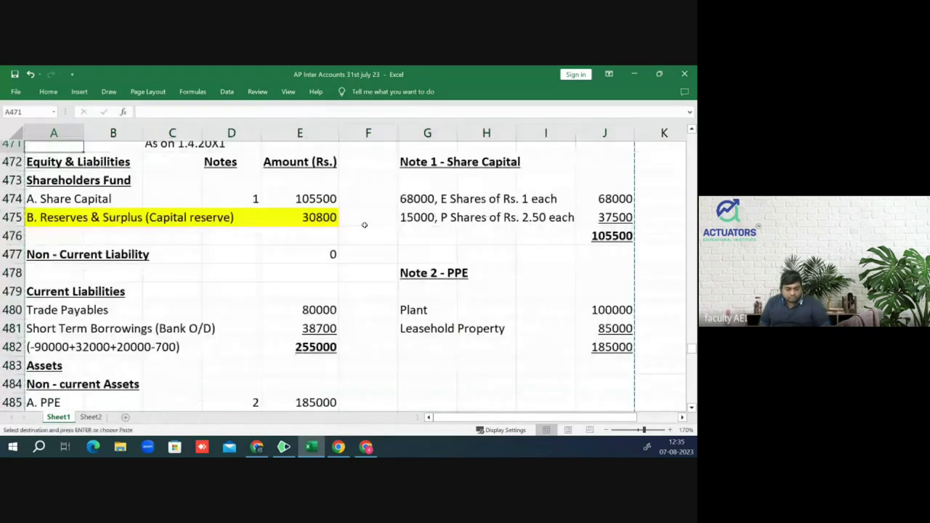
{"action": "key", "text": "Down"}
{"action": "key", "text": "Down"}
{"action": "key", "text": "Down"}
{"action": "key", "text": "Down"}
{"action": "key", "text": "Down"}
{"action": "key", "text": "Down"}
{"action": "key", "text": "Down"}
{"action": "key", "text": "Down"}
{"action": "key", "text": "Down"}
{"action": "key", "text": "Down"}
{"action": "key", "text": "Down"}
{"action": "key", "text": "Down"}
{"action": "key", "text": "Down"}
{"action": "key", "text": "Down"}
{"action": "key", "text": "Down"}
{"action": "key", "text": "Down"}
{"action": "key", "text": "Down"}
{"action": "key", "text": "Down"}
{"action": "key", "text": "Down"}
{"action": "key", "text": "Down"}
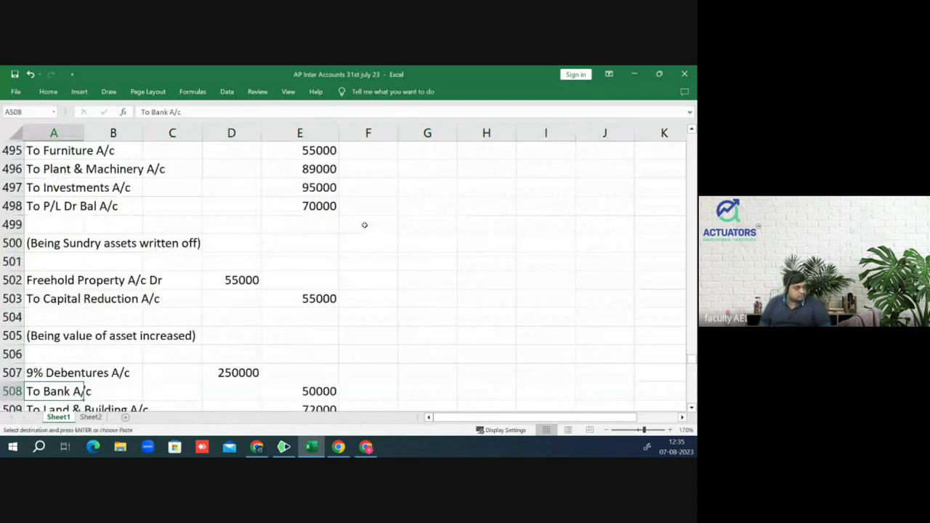
{"action": "key", "text": "Down"}
{"action": "key", "text": "Down"}
{"action": "key", "text": "Down"}
{"action": "key", "text": "Down"}
{"action": "key", "text": "Down"}
{"action": "key", "text": "Down"}
{"action": "key", "text": "Down"}
{"action": "key", "text": "Down"}
{"action": "key", "text": "Down"}
{"action": "key", "text": "Down"}
{"action": "key", "text": "Down"}
{"action": "key", "text": "Down"}
{"action": "key", "text": "Down"}
{"action": "key", "text": "Down"}
{"action": "key", "text": "Down"}
{"action": "key", "text": "Down"}
{"action": "key", "text": "Down"}
{"action": "key", "text": "Down"}
{"action": "key", "text": "Down"}
{"action": "key", "text": "Down"}
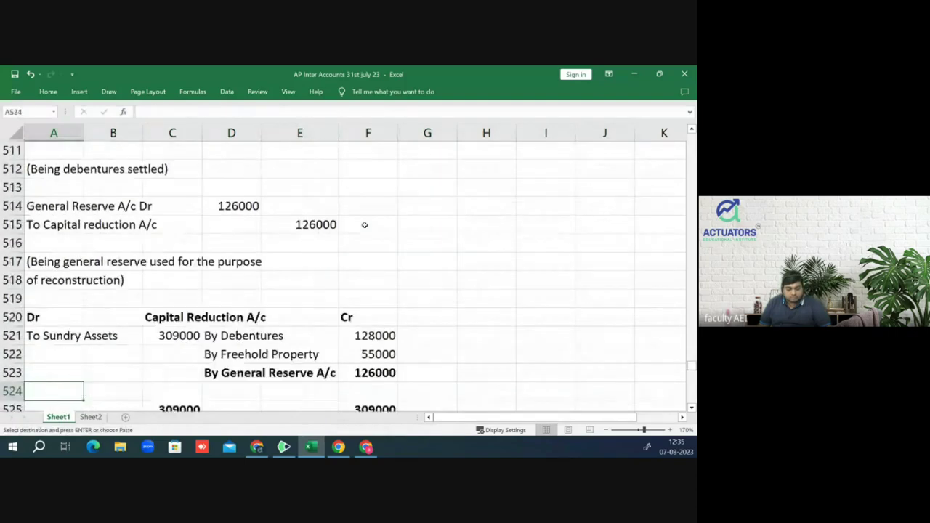
{"action": "key", "text": "Down"}
{"action": "key", "text": "Down"}
{"action": "key", "text": "Down"}
{"action": "key", "text": "Down"}
{"action": "key", "text": "Down"}
{"action": "key", "text": "Down"}
{"action": "key", "text": "Down"}
{"action": "key", "text": "Down"}
{"action": "key", "text": "Down"}
{"action": "key", "text": "Down"}
{"action": "key", "text": "Down"}
{"action": "key", "text": "Down"}
{"action": "key", "text": "Down"}
{"action": "key", "text": "Down"}
{"action": "key", "text": "Down"}
{"action": "key", "text": "Down"}
{"action": "key", "text": "Down"}
{"action": "key", "text": "Down"}
{"action": "key", "text": "Down"}
{"action": "key", "text": "Down"}
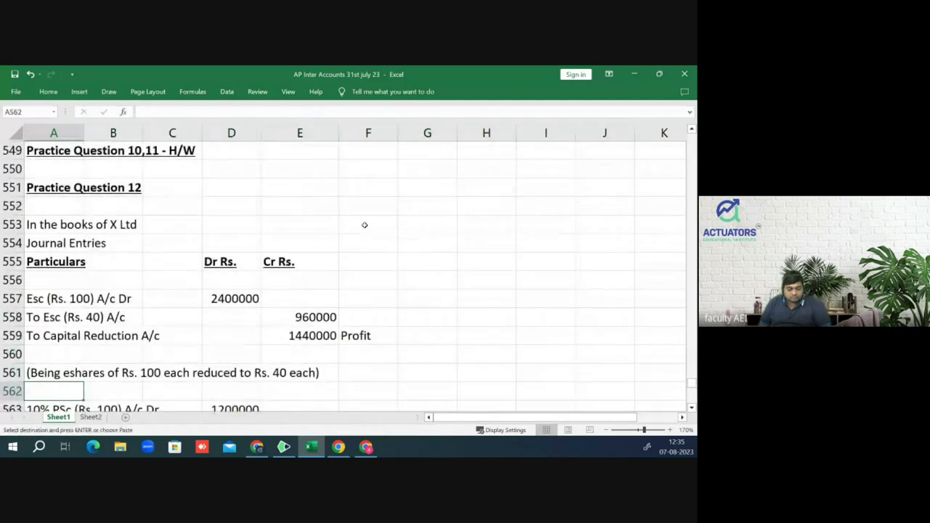
{"action": "key", "text": "Down"}
{"action": "key", "text": "Down"}
{"action": "key", "text": "Down"}
{"action": "key", "text": "Down"}
{"action": "key", "text": "Down"}
{"action": "key", "text": "Down"}
{"action": "key", "text": "Down"}
{"action": "key", "text": "Down"}
{"action": "key", "text": "Down"}
{"action": "key", "text": "Down"}
{"action": "key", "text": "Down"}
{"action": "key", "text": "Down"}
{"action": "key", "text": "Down"}
{"action": "key", "text": "Down"}
{"action": "key", "text": "Down"}
{"action": "key", "text": "Down"}
{"action": "key", "text": "Down"}
{"action": "key", "text": "Down"}
{"action": "key", "text": "Down"}
{"action": "key", "text": "Down"}
{"action": "key", "text": "Up"}
{"action": "key", "text": "Up"}
{"action": "key", "text": "Up"}
{"action": "key", "text": "Up"}
{"action": "key", "text": "Up"}
{"action": "key", "text": "Up"}
{"action": "key", "text": "Up"}
{"action": "key", "text": "Up"}
{"action": "key", "text": "Up"}
{"action": "key", "text": "Up"}
{"action": "key", "text": "Down"}
{"action": "key", "text": "Return"}
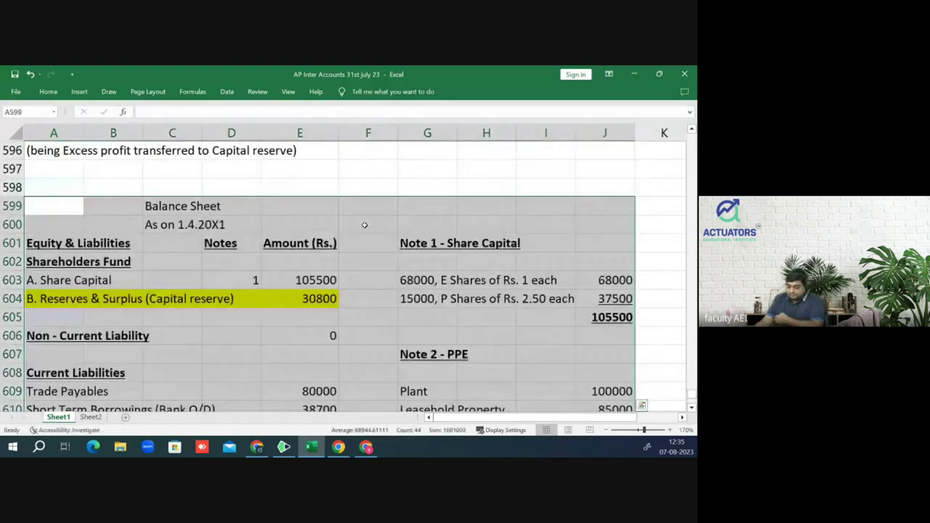
Step: Check the company's name in question 12 of the PDF and enter the heading "X Ltd (And Reduced)" in C598 above Balance Sheet
{"action": "key", "text": "Up"}
{"action": "key", "text": "Right"}
{"action": "key", "text": "Right"}
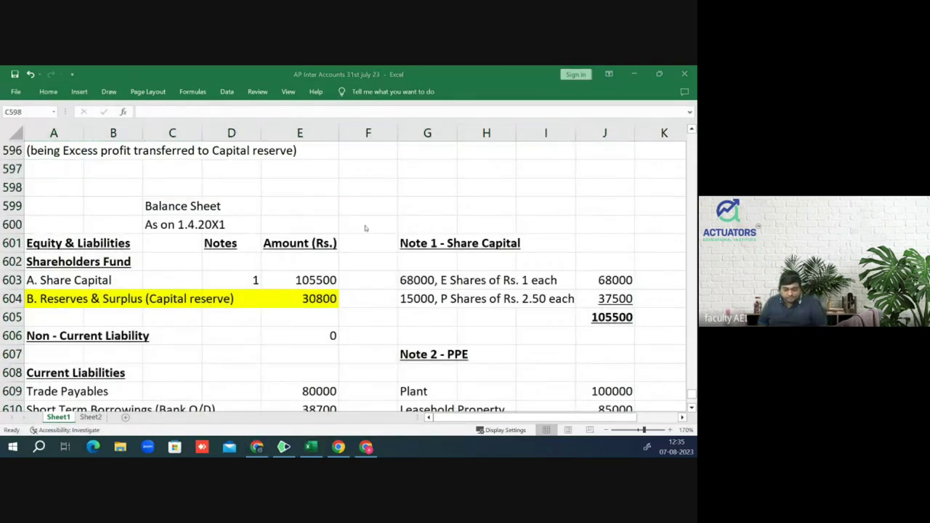
{"action": "key", "text": "alt+Tab"}
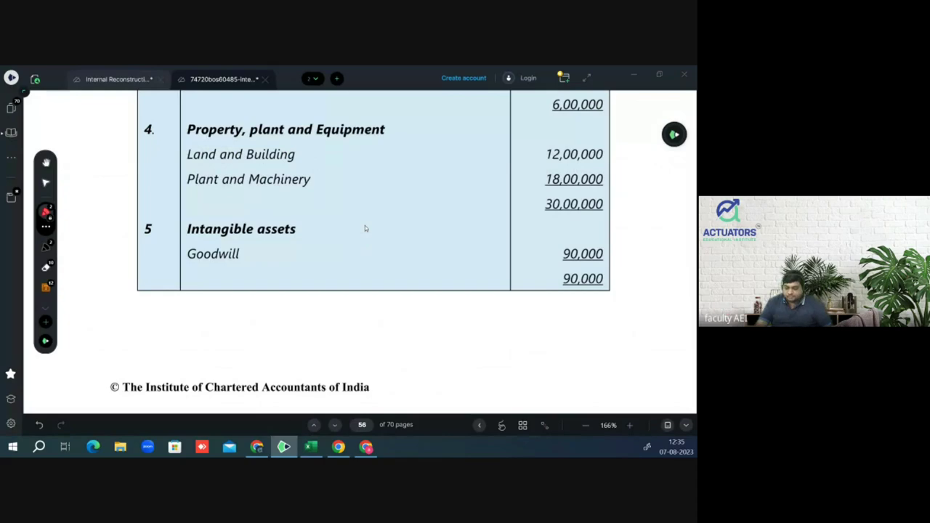
{"action": "scroll", "coordinate": [353, 233], "scroll_direction": "up", "scroll_amount": 10}
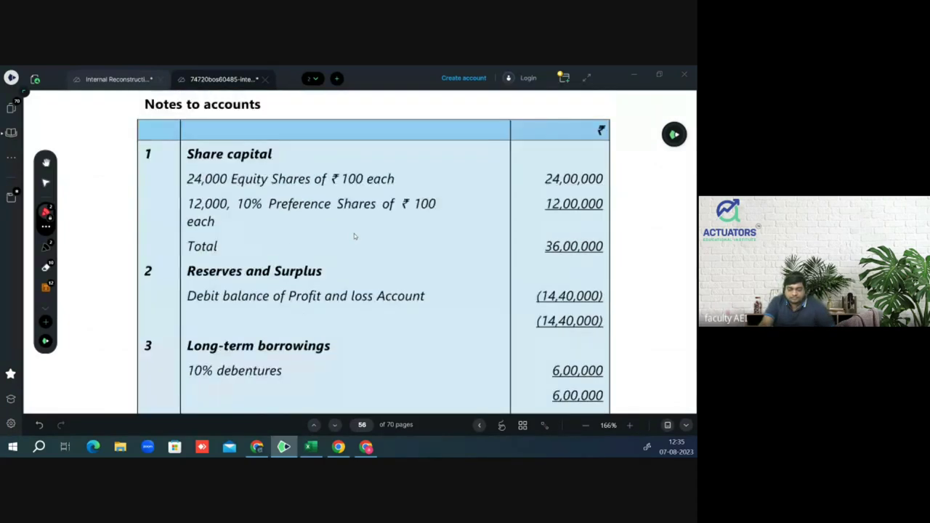
{"action": "scroll", "coordinate": [350, 231], "scroll_direction": "up", "scroll_amount": 5}
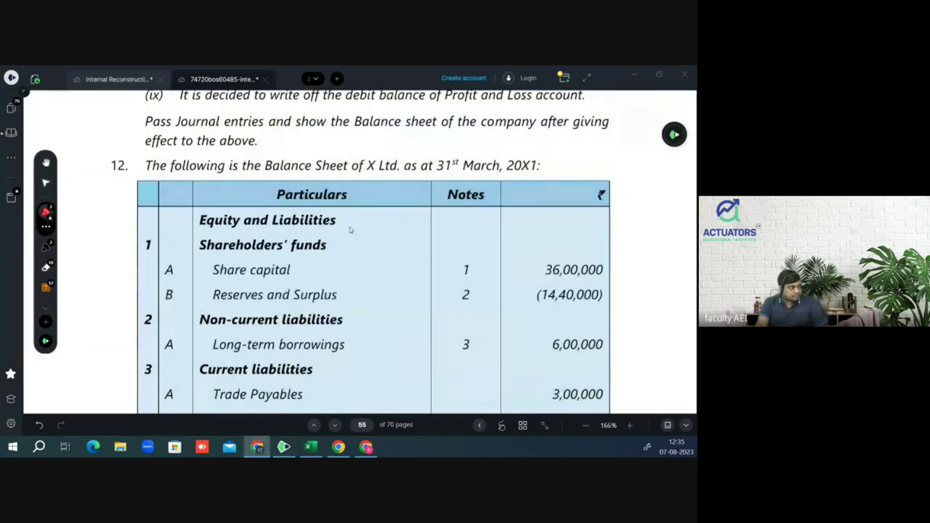
{"action": "key", "text": "alt+Tab"}
{"action": "type", "text": "X Ltd (And Reduced"}
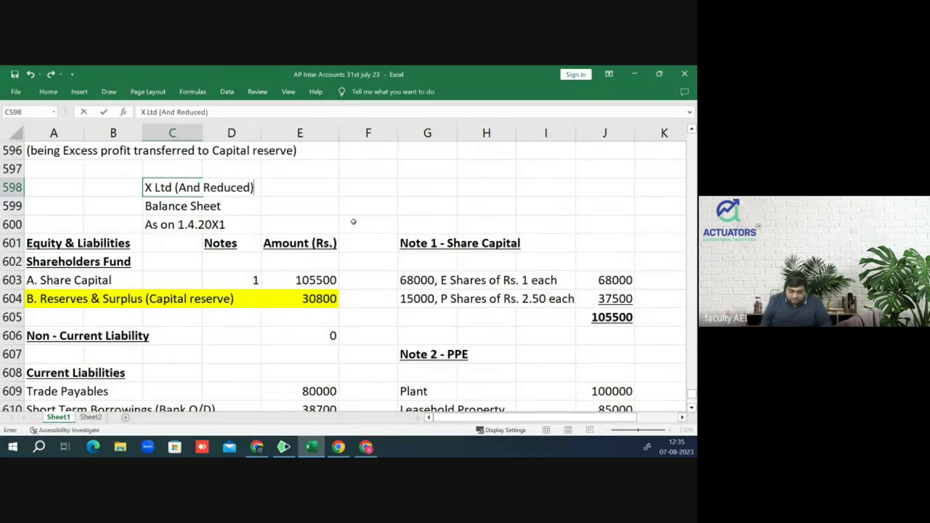
{"action": "key", "text": "Return"}
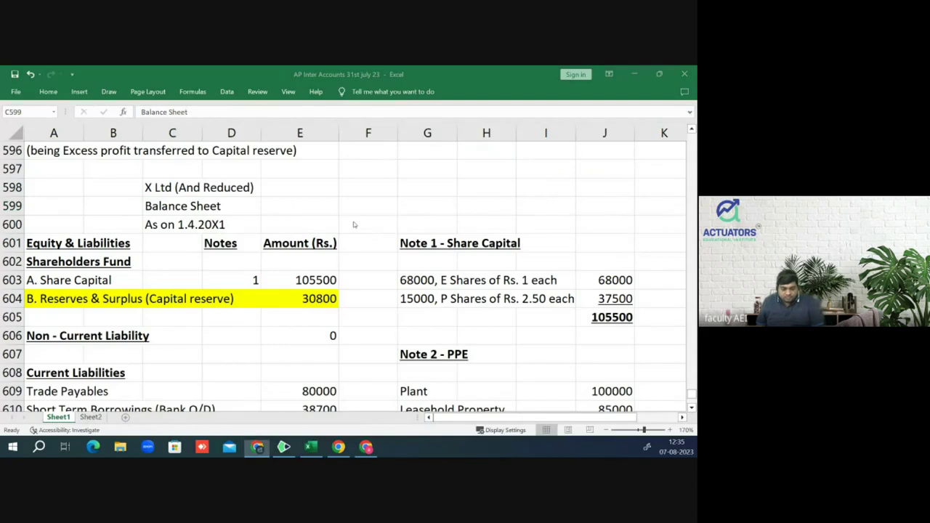
Step: Clear the copied share capital and reserves amounts in E603:E604 and enter 85000 for Reserves & Surplus (Capital reserve) in E604
{"action": "key", "text": "alt+Tab"}
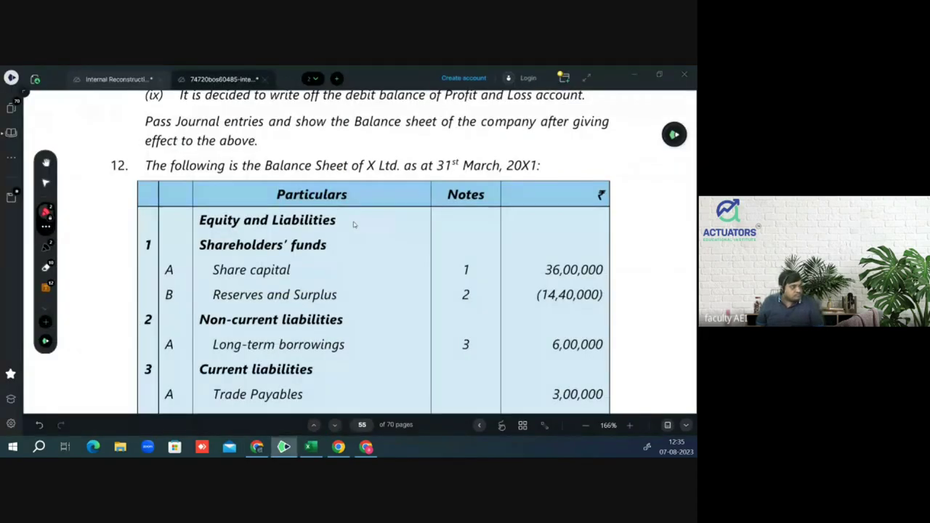
{"action": "key", "text": "alt+Tab"}
{"action": "key", "text": "Down"}
{"action": "key", "text": "Down"}
{"action": "key", "text": "Down"}
{"action": "key", "text": "Down"}
{"action": "key", "text": "Right"}
{"action": "key", "text": "Right"}
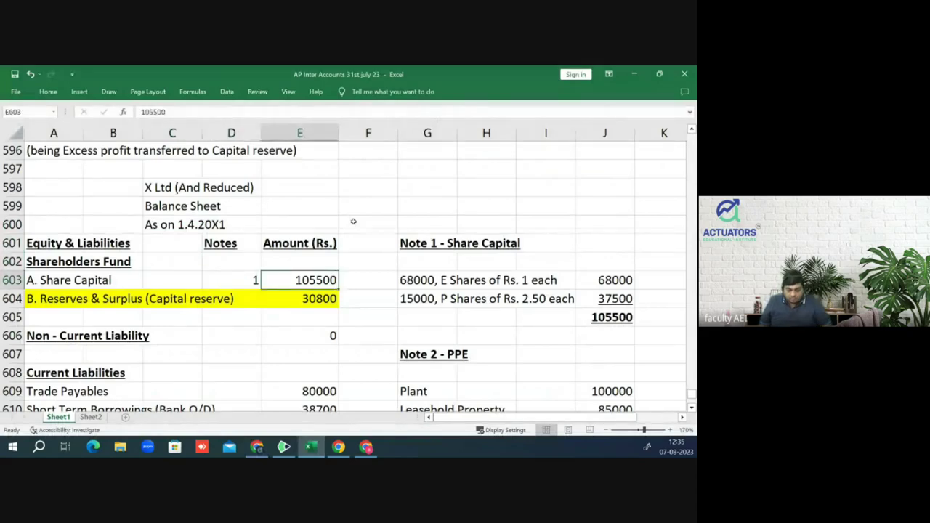
{"action": "key", "text": "shift+Down"}
{"action": "key", "text": "Delete"}
{"action": "key", "text": "Down"}
{"action": "key", "text": "Down"}
{"action": "key", "text": "Up"}
{"action": "type", "text": "8500"}
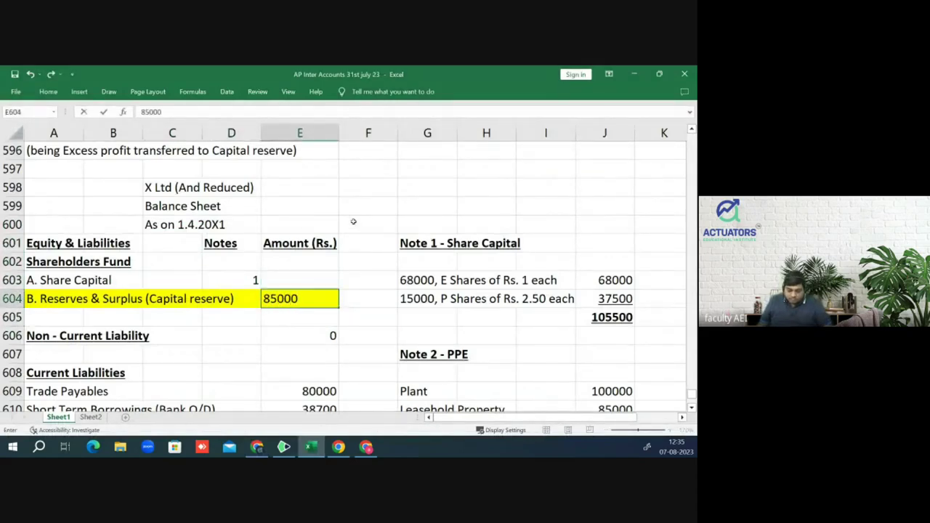
{"action": "key", "text": "Return"}
{"action": "key", "text": "Down"}
{"action": "key", "text": "Down"}
{"action": "key", "text": "Down"}
{"action": "key", "text": "Down"}
{"action": "key", "text": "Down"}
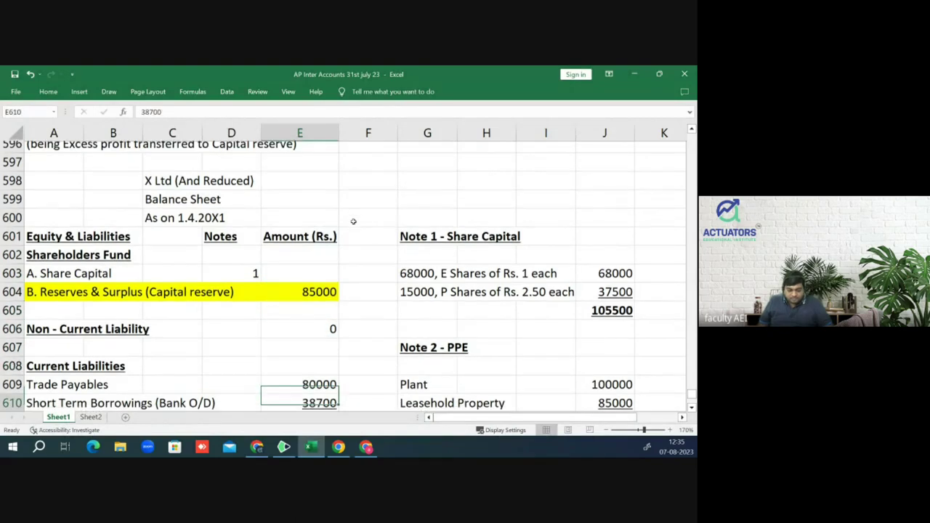
{"action": "key", "text": "Left"}
{"action": "key", "text": "Left"}
{"action": "key", "text": "Left"}
{"action": "key", "text": "Right"}
{"action": "key", "text": "Right"}
{"action": "key", "text": "Right"}
{"action": "key", "text": "Right"}
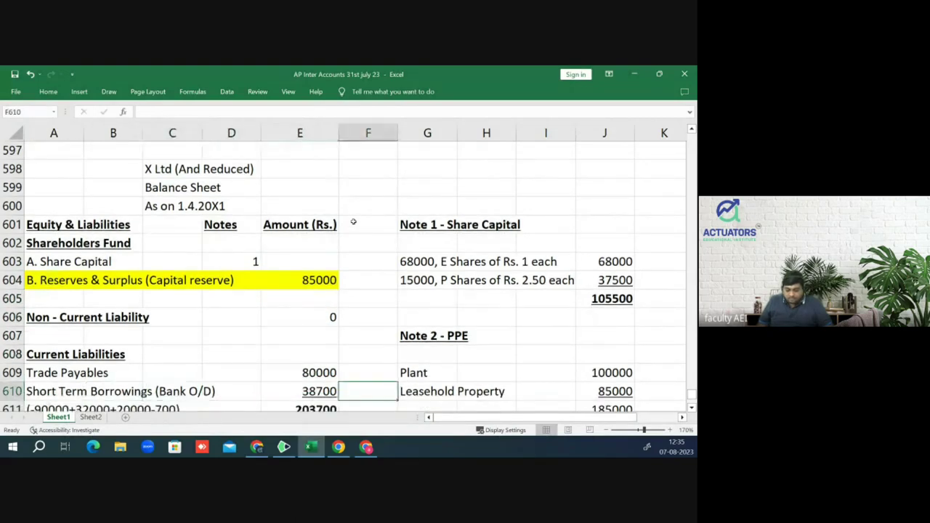
Step: Change the equity share line of Note 1 in G603 to "24000, E Shares of Rs. 40 each"
{"action": "key", "text": "Right"}
{"action": "key", "text": "Up"}
{"action": "key", "text": "Up"}
{"action": "key", "text": "Up"}
{"action": "key", "text": "Up"}
{"action": "key", "text": "Up"}
{"action": "key", "text": "Up"}
{"action": "key", "text": "Up"}
{"action": "key", "text": "F2"}
{"action": "key", "text": "Left"}
{"action": "key", "text": "Left"}
{"action": "key", "text": "Left"}
{"action": "key", "text": "Left"}
{"action": "key", "text": "Left"}
{"action": "key", "text": "Left"}
{"action": "key", "text": "Left"}
{"action": "key", "text": "Left"}
{"action": "key", "text": "Left"}
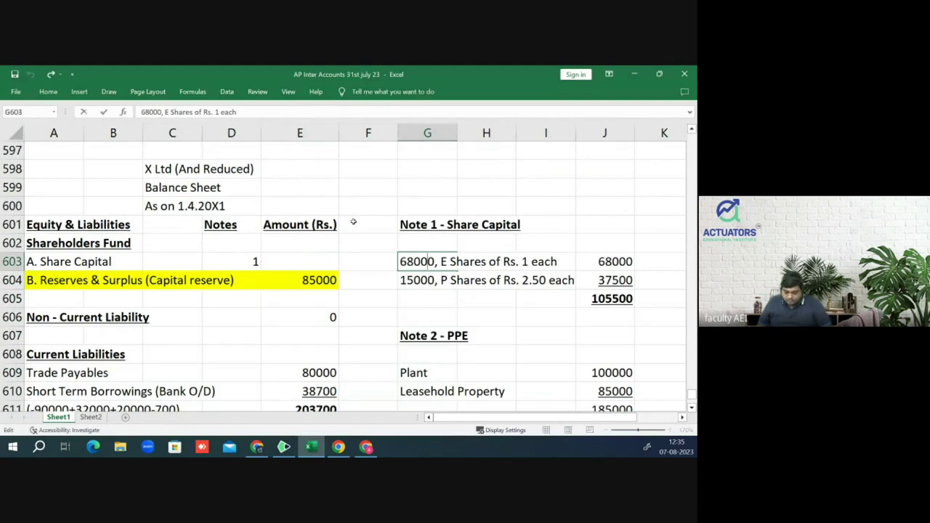
{"action": "key", "text": "Home"}
{"action": "key", "text": "Delete"}
{"action": "key", "text": "Delete"}
{"action": "type", "text": "24"}
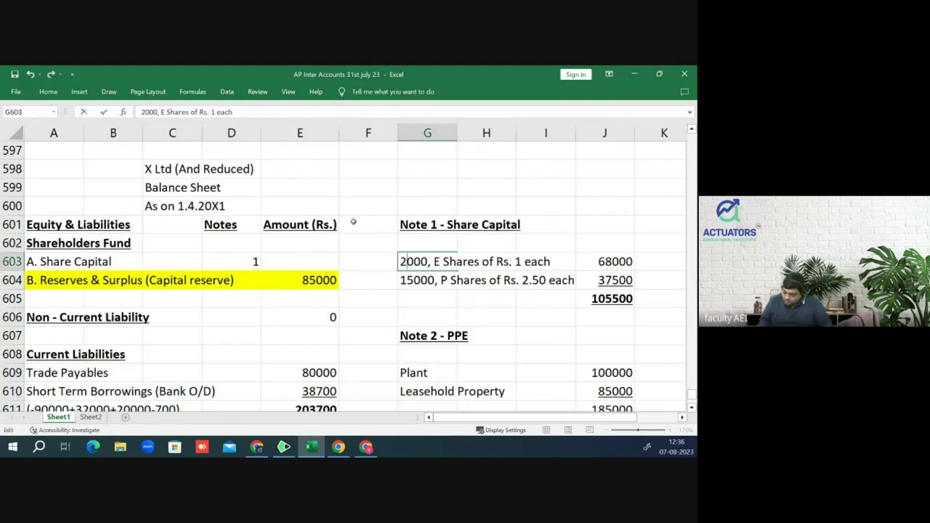
{"action": "key", "text": "Return"}
{"action": "key", "text": "Up"}
{"action": "key", "text": "F2"}
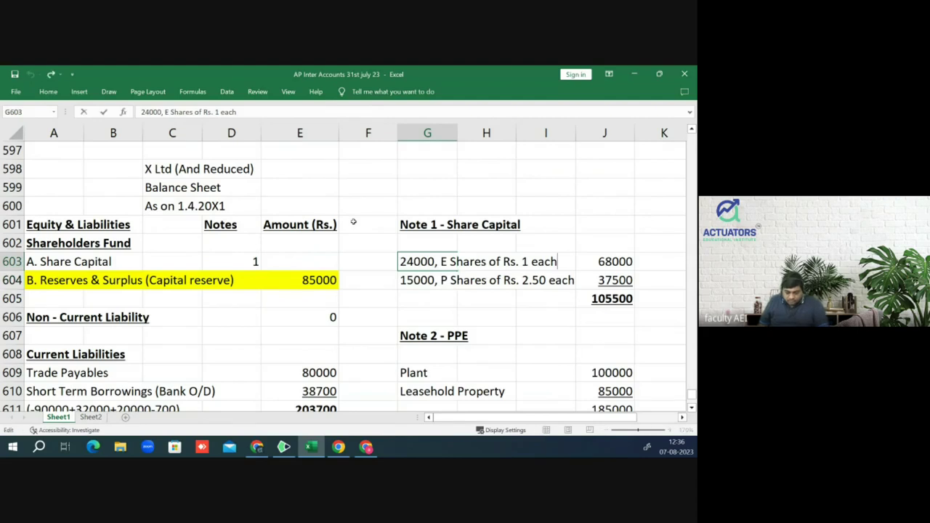
{"action": "key", "text": "BackSpace"}
{"action": "type", "text": "40"}
{"action": "key", "text": "Return"}
Step: Enter 960000 in J603 as the equity share capital amount in Note 1
{"action": "key", "text": "Up"}
{"action": "key", "text": "Right"}
{"action": "key", "text": "Right"}
{"action": "key", "text": "Right"}
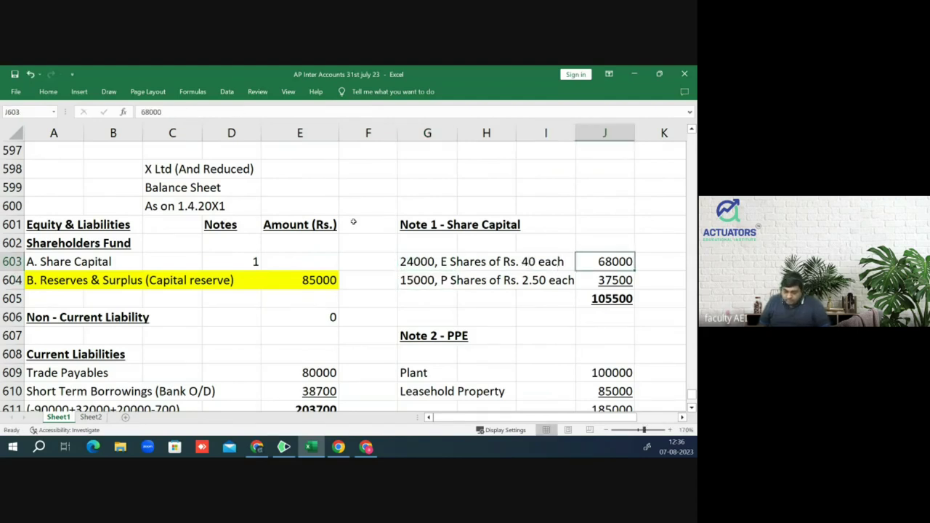
{"action": "type", "text": "960000"}
{"action": "key", "text": "Return"}
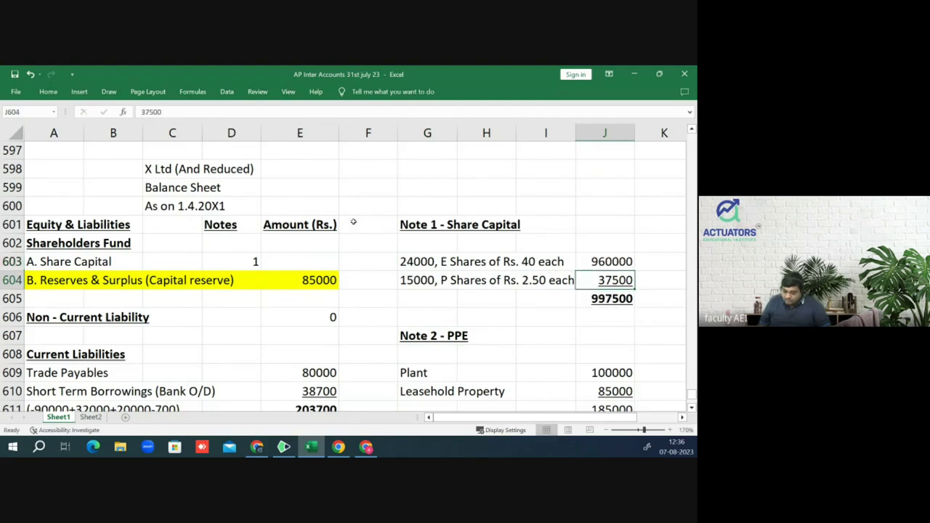
Step: Change the preference share line of Note 1 in G604 to "12000, P Shares of Rs. 75 each"
{"action": "key", "text": "Left"}
{"action": "key", "text": "Left"}
{"action": "key", "text": "Left"}
{"action": "key", "text": "F2"}
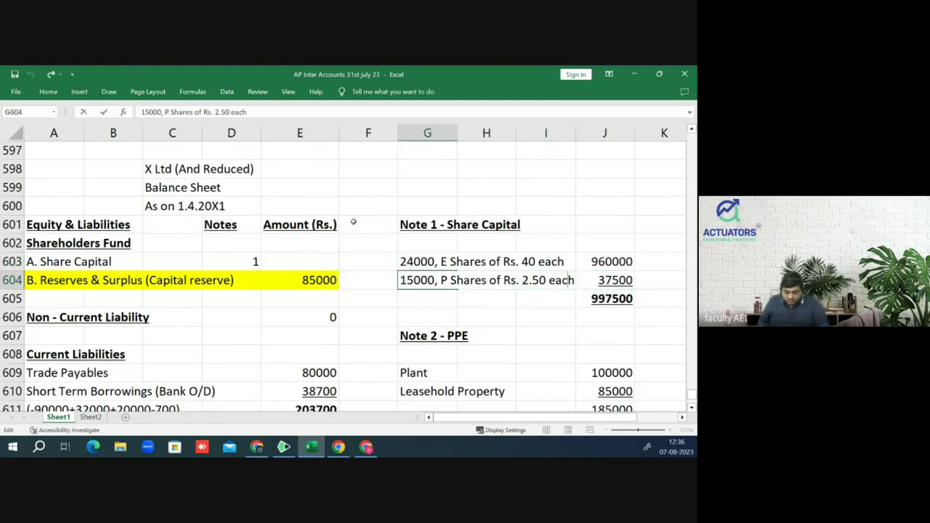
{"action": "key", "text": "BackSpace"}
{"action": "type", "text": "2"}
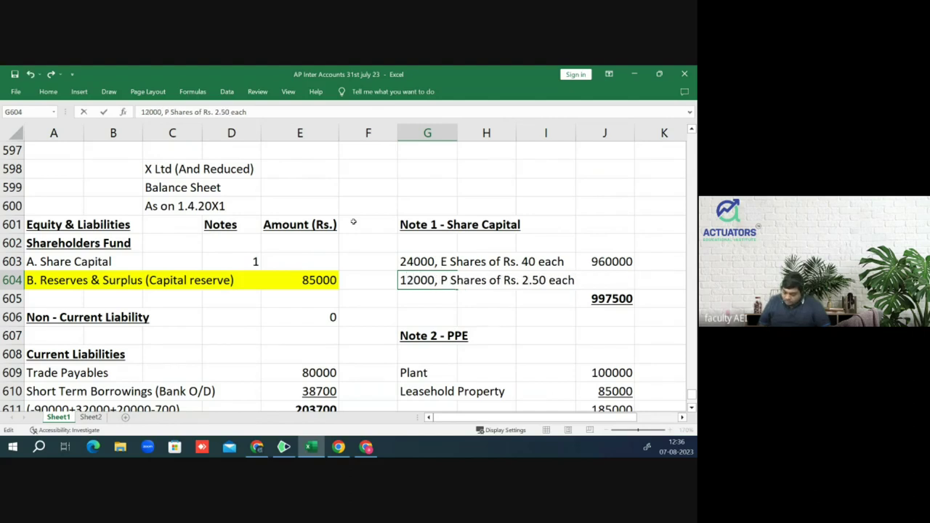
{"action": "key", "text": "BackSpace"}
{"action": "key", "text": "BackSpace"}
{"action": "key", "text": "BackSpace"}
{"action": "key", "text": "BackSpace"}
{"action": "type", "text": "75"}
{"action": "key", "text": "Return"}
Step: Enter 900000 in J604 as the preference share capital amount in Note 1
{"action": "key", "text": "Up"}
{"action": "key", "text": "Right"}
{"action": "key", "text": "Right"}
{"action": "key", "text": "Right"}
{"action": "key", "text": "Right"}
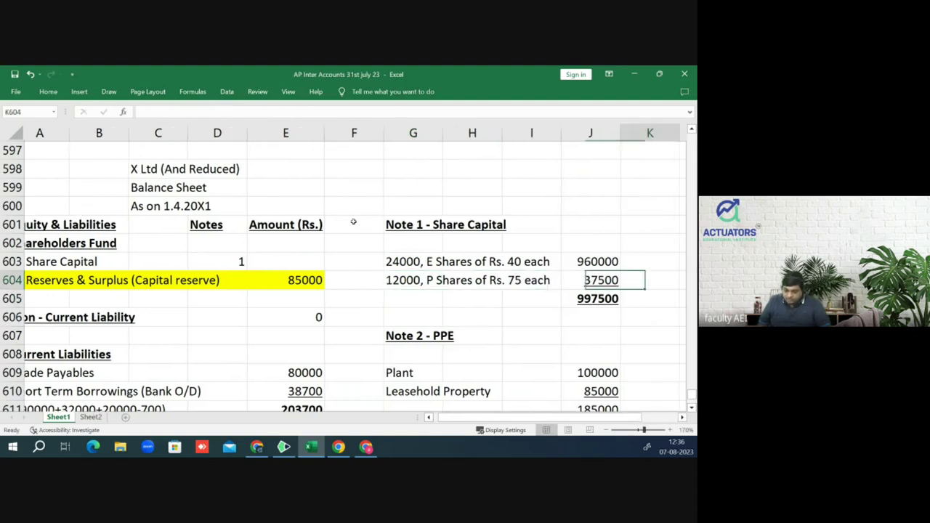
{"action": "key", "text": "Left"}
{"action": "type", "text": "900000"}
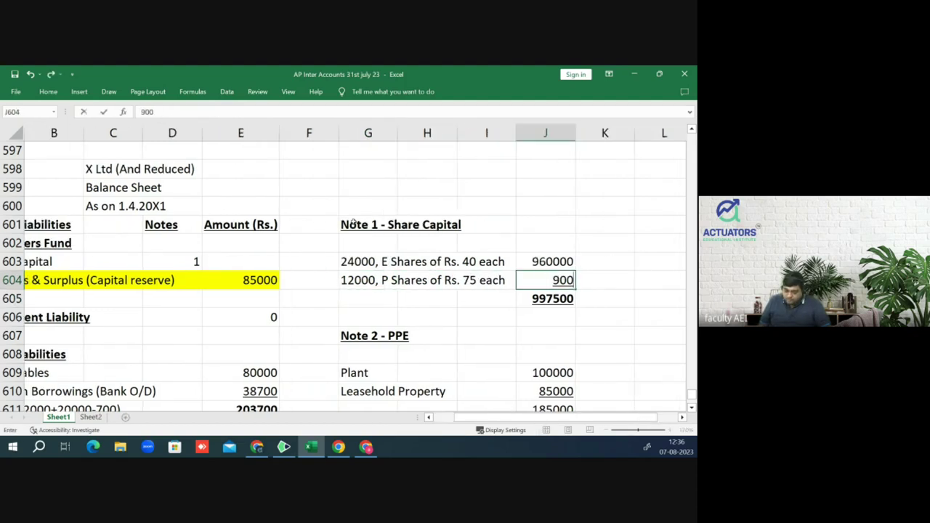
{"action": "key", "text": "Return"}
Step: Enter the Note 1 total of 1860000 as Share Capital in E603 of the balance sheet
{"action": "key", "text": "Return"}
{"action": "key", "text": "Up"}
{"action": "key", "text": "Up"}
{"action": "key", "text": "Up"}
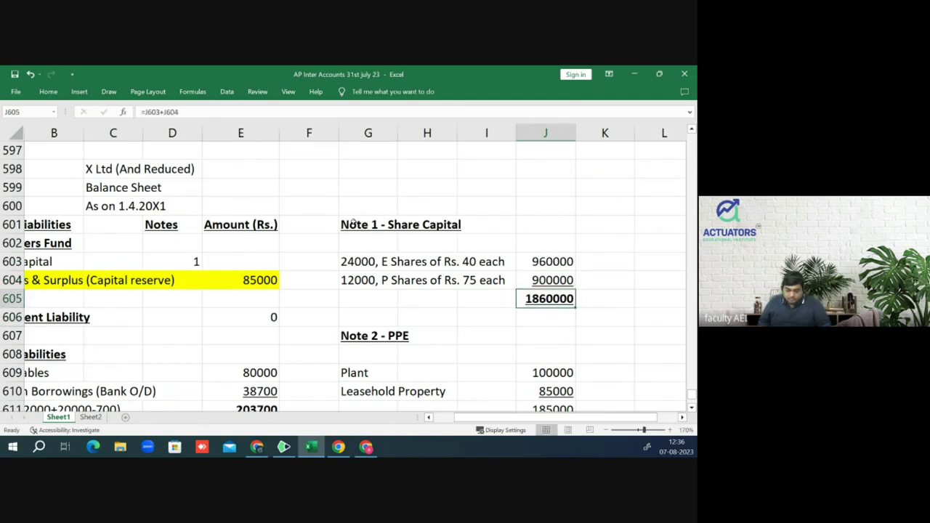
{"action": "key", "text": "Left"}
{"action": "key", "text": "Left"}
{"action": "key", "text": "Left"}
{"action": "key", "text": "Left"}
{"action": "key", "text": "Left"}
{"action": "key", "text": "Left"}
{"action": "key", "text": "Right"}
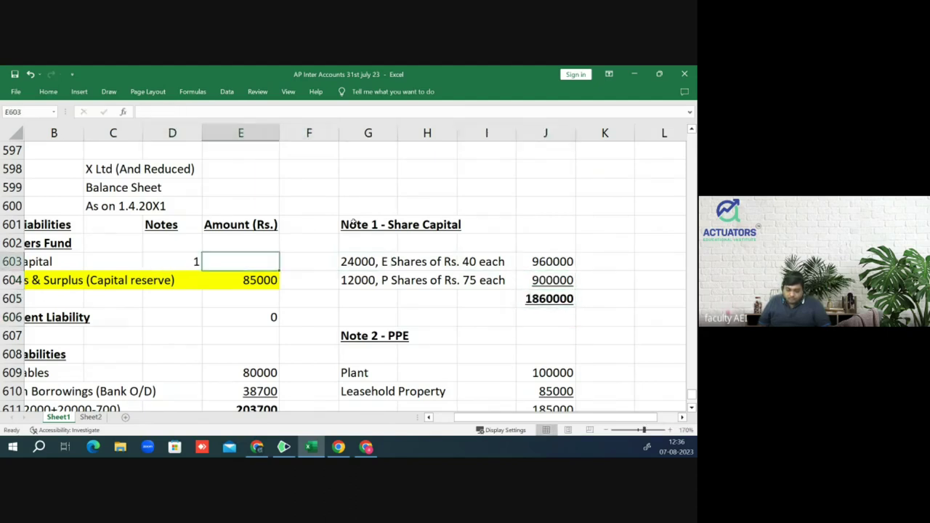
{"action": "type", "text": "1860000"}
{"action": "key", "text": "Return"}
{"action": "key", "text": "Return"}
{"action": "key", "text": "Return"}
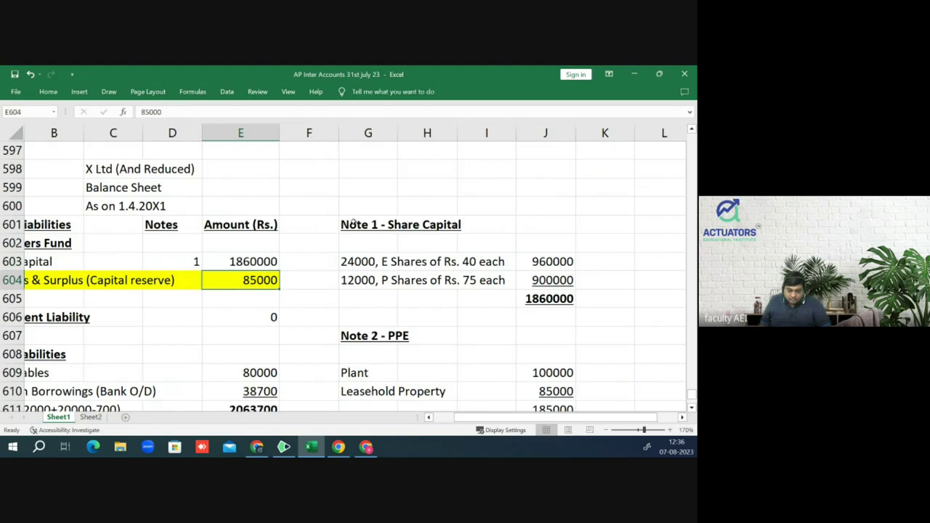
Step: Relabel the first PPE item of Note 2 in G609 as "Land & Building"
{"action": "key", "text": "Left"}
{"action": "key", "text": "Left"}
{"action": "key", "text": "Left"}
{"action": "key", "text": "Left"}
{"action": "key", "text": "Down"}
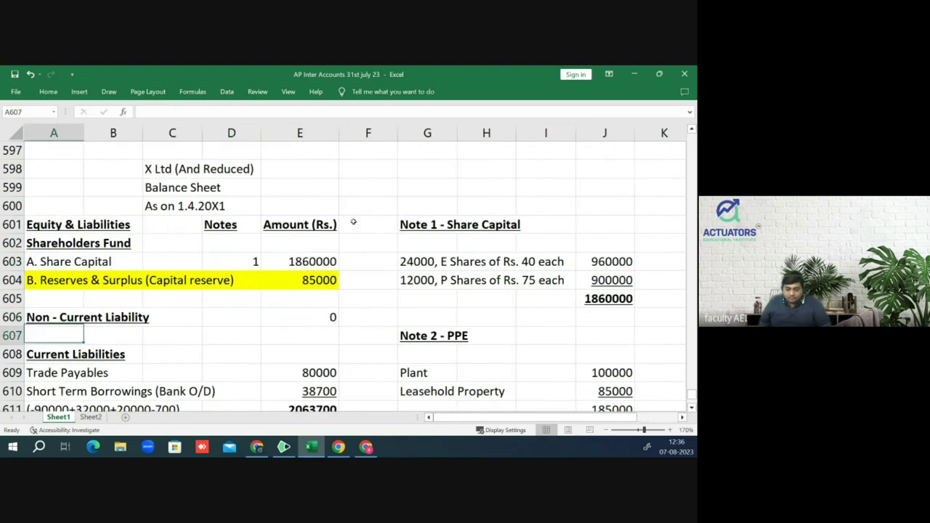
{"action": "key", "text": "Down"}
{"action": "key", "text": "Down"}
{"action": "key", "text": "Down"}
{"action": "key", "text": "Right"}
{"action": "key", "text": "Right"}
{"action": "key", "text": "Right"}
{"action": "key", "text": "Right"}
{"action": "key", "text": "Right"}
{"action": "key", "text": "Right"}
{"action": "key", "text": "Up"}
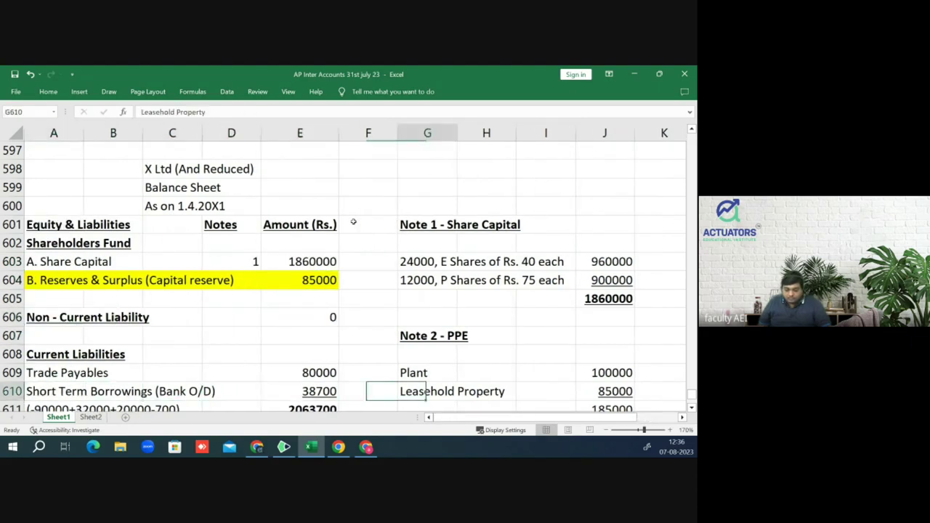
{"action": "type", "text": "Land"}
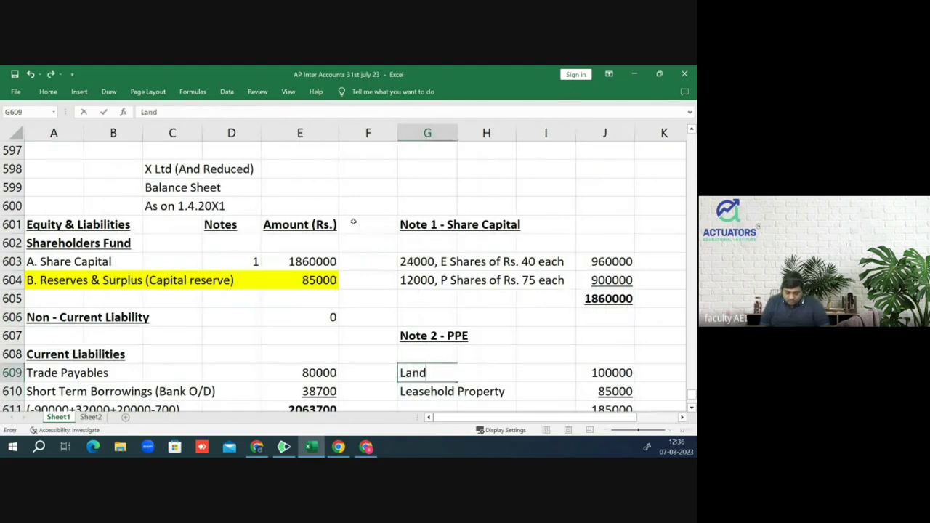
{"action": "type", "text": " & Building"}
Step: Enter 1560000 in J609 as the Land & Building amount in Note 2
{"action": "key", "text": "Right"}
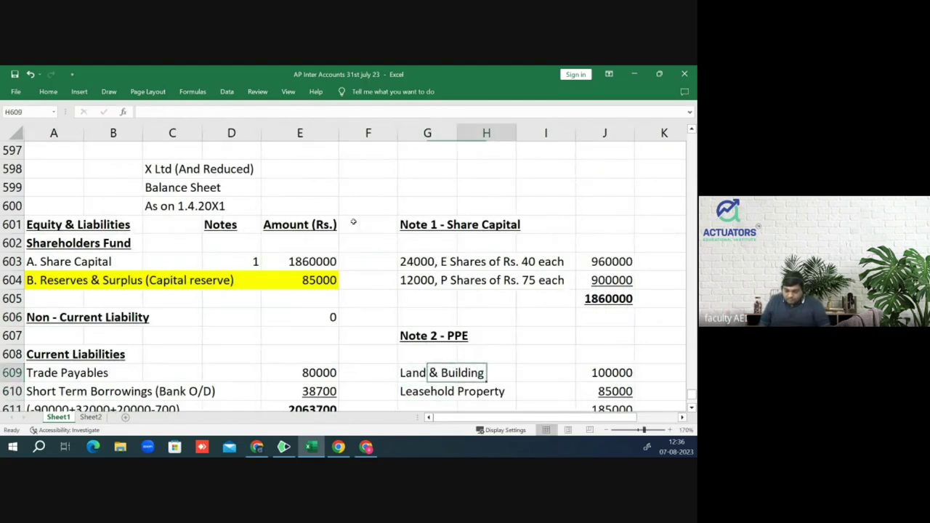
{"action": "key", "text": "Right"}
{"action": "key", "text": "Right"}
{"action": "type", "text": "156000"}
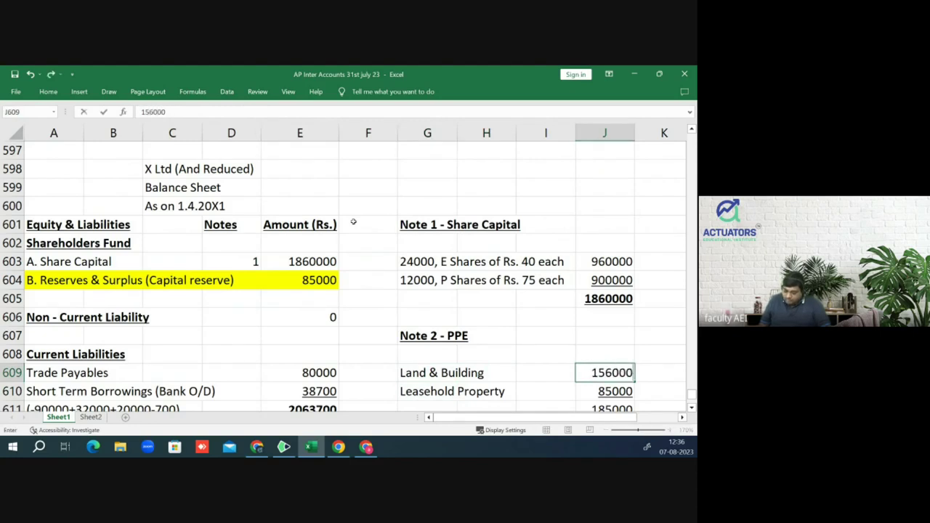
{"action": "type", "text": "0"}
{"action": "key", "text": "Return"}
Step: Relabel the second PPE item in G610 as "Plant" and enter its amount of 1260000 in J610
{"action": "key", "text": "Left"}
{"action": "key", "text": "Left"}
{"action": "key", "text": "Left"}
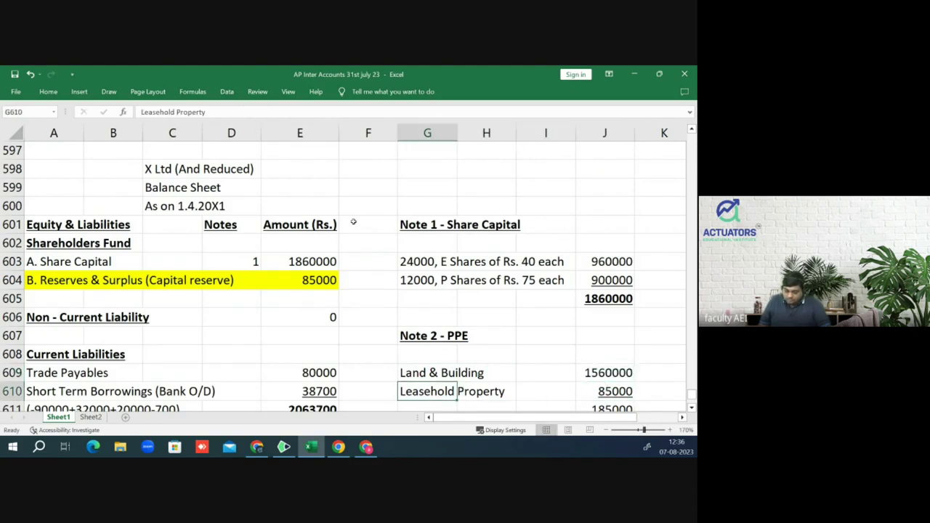
{"action": "type", "text": "Plant"}
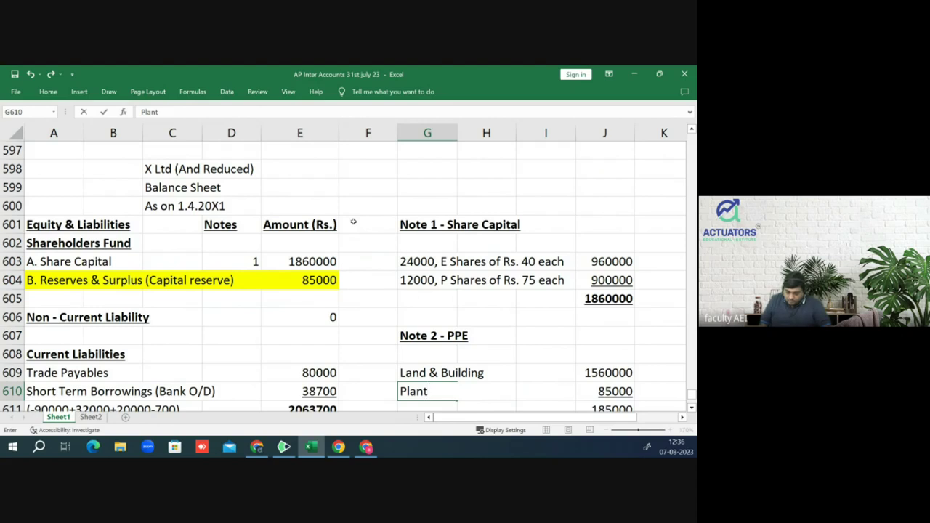
{"action": "key", "text": "Return"}
{"action": "key", "text": "Up"}
{"action": "key", "text": "Right"}
{"action": "key", "text": "Right"}
{"action": "key", "text": "Right"}
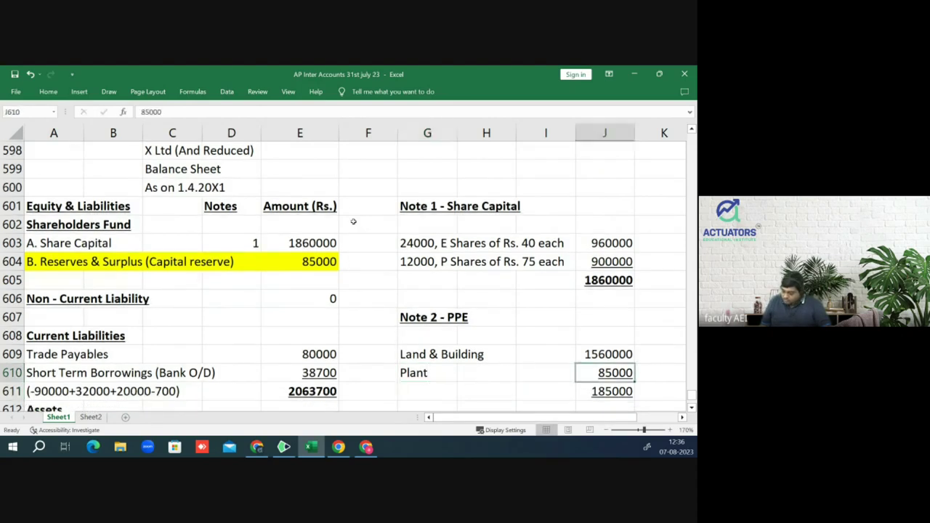
{"action": "type", "text": "1260000"}
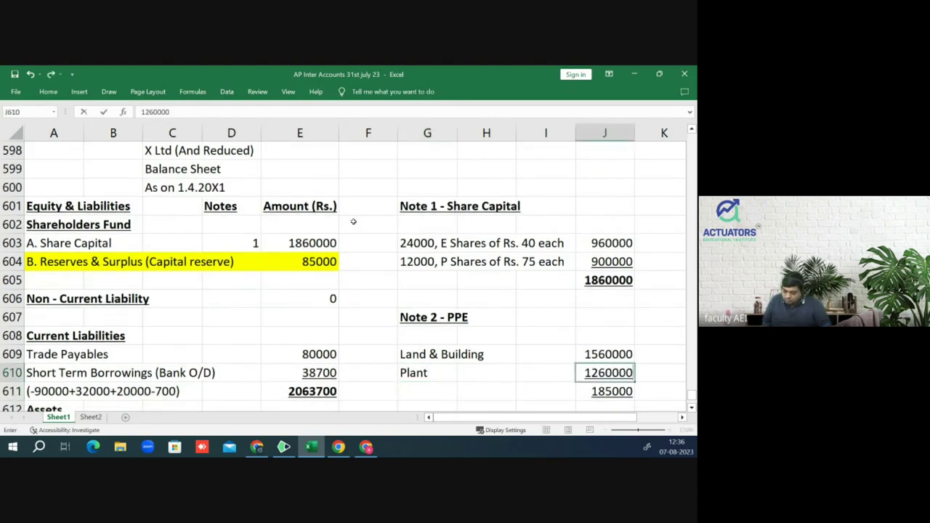
{"action": "key", "text": "Return"}
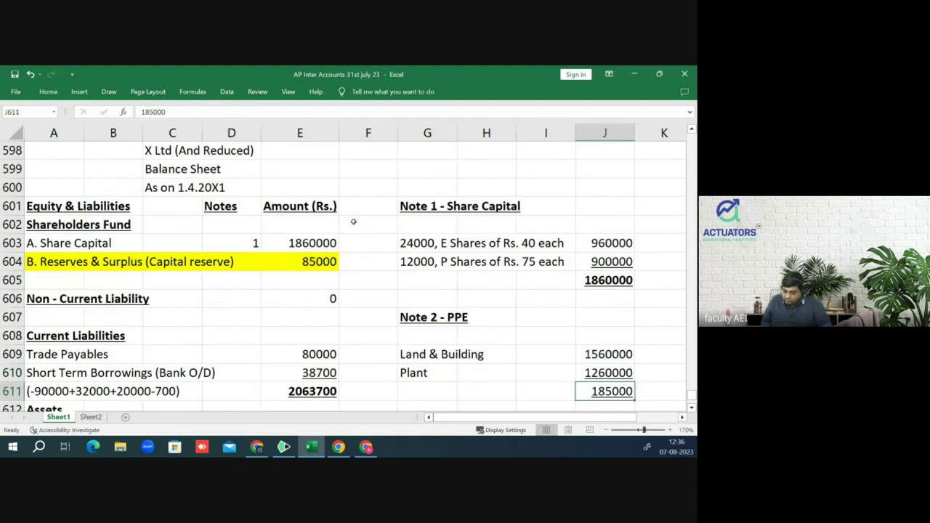
Step: Total the PPE note in J611 with a formula adding J609 and J610
{"action": "type", "text": "="}
{"action": "key", "text": "Up"}
{"action": "key", "text": "Up"}
{"action": "type", "text": "+"}
{"action": "key", "text": "Up"}
{"action": "key", "text": "Return"}
Step: Check the trade payables of question 12 in the PDF and enter 300000 for Trade Payables in E609
{"action": "key", "text": "Up"}
{"action": "key", "text": "Up"}
{"action": "key", "text": "Left"}
{"action": "key", "text": "Home"}
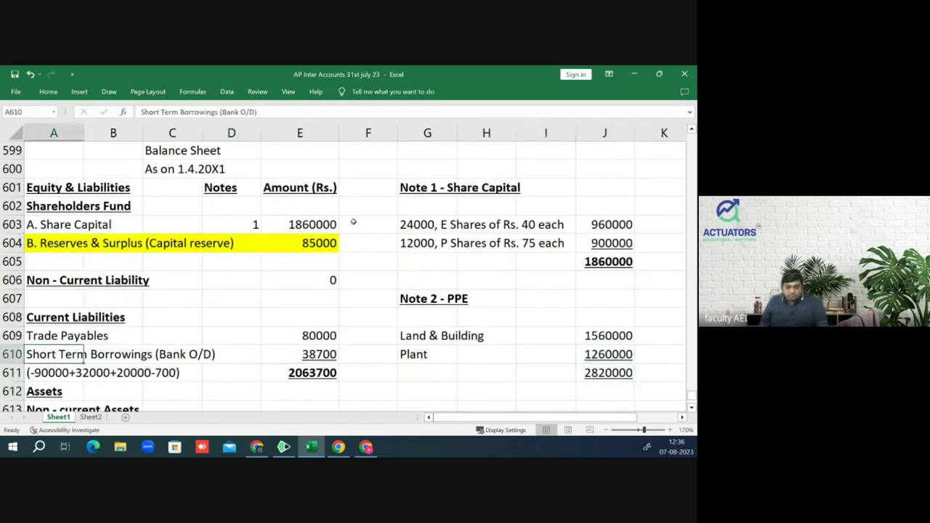
{"action": "key", "text": "alt+Tab"}
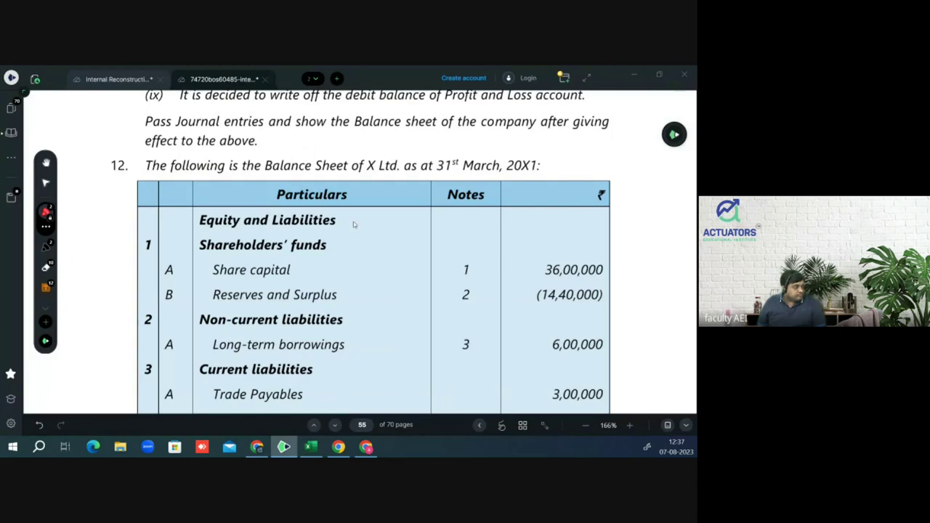
{"action": "scroll", "coordinate": [353, 225], "scroll_direction": "down", "scroll_amount": 1}
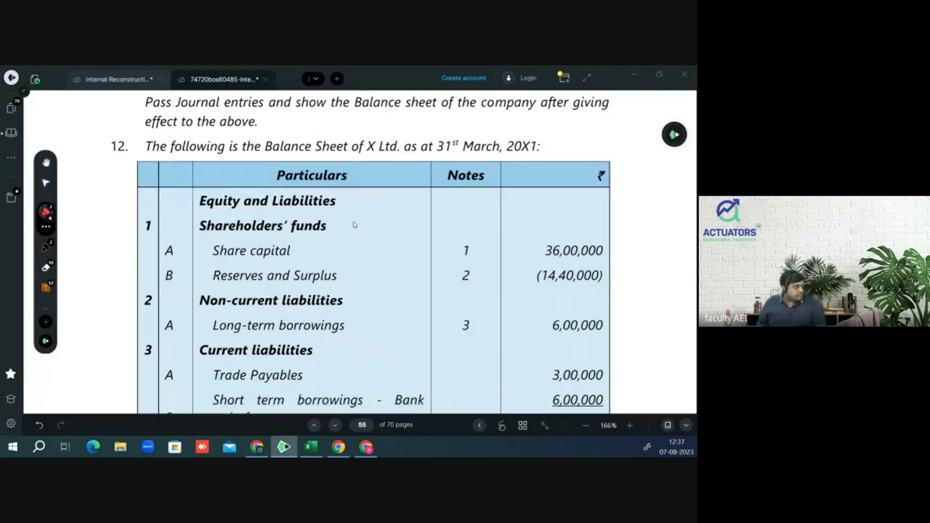
{"action": "scroll", "coordinate": [353, 224], "scroll_direction": "down", "scroll_amount": 1}
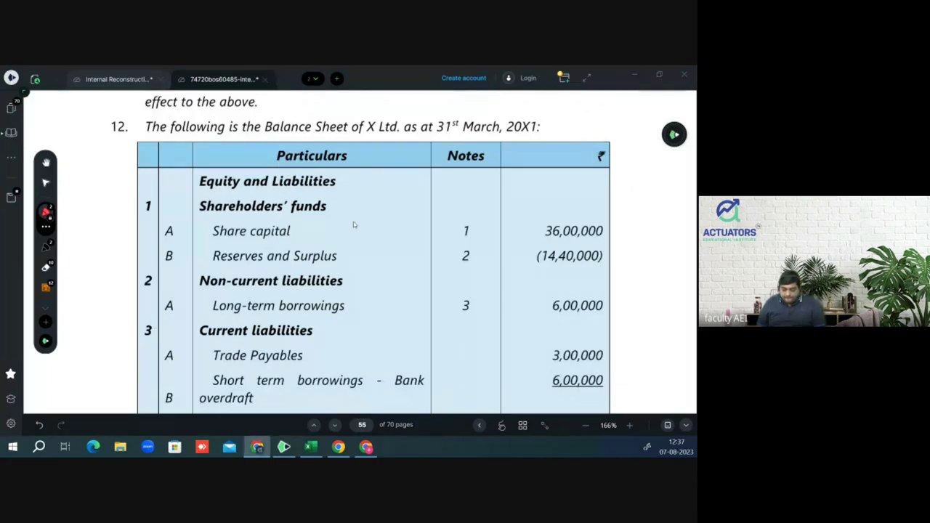
{"action": "key", "text": "alt+Tab"}
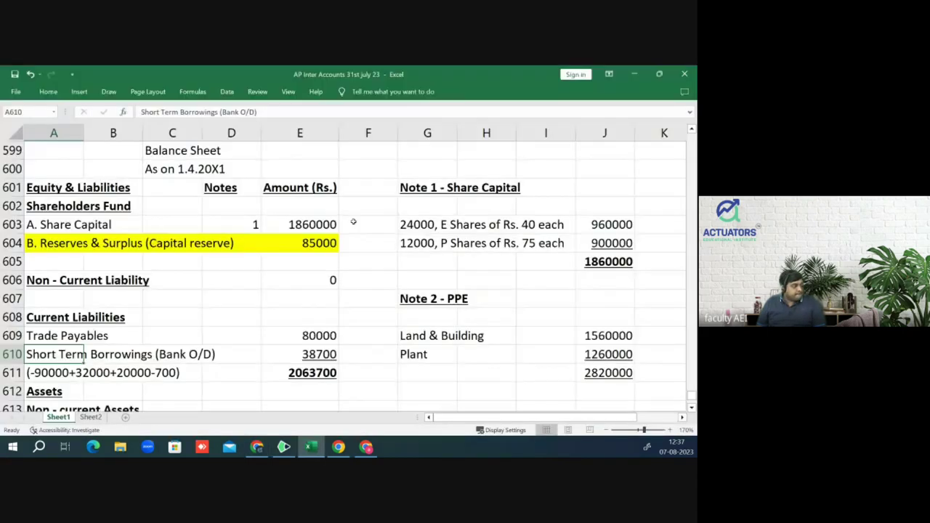
{"action": "key", "text": "Down"}
{"action": "key", "text": "Down"}
{"action": "key", "text": "Up"}
{"action": "key", "text": "Up"}
{"action": "key", "text": "Up"}
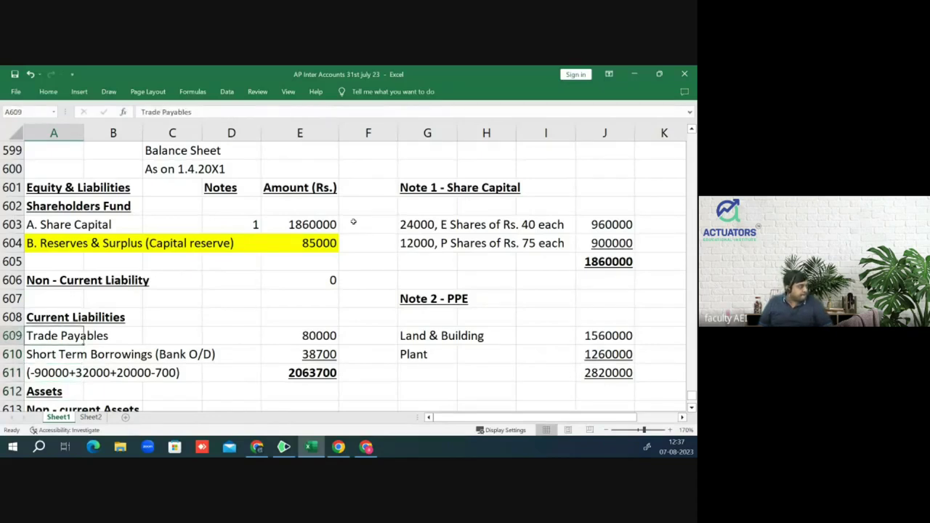
{"action": "key", "text": "Right"}
{"action": "key", "text": "Right"}
{"action": "key", "text": "Right"}
{"action": "key", "text": "Right"}
{"action": "key", "text": "Right"}
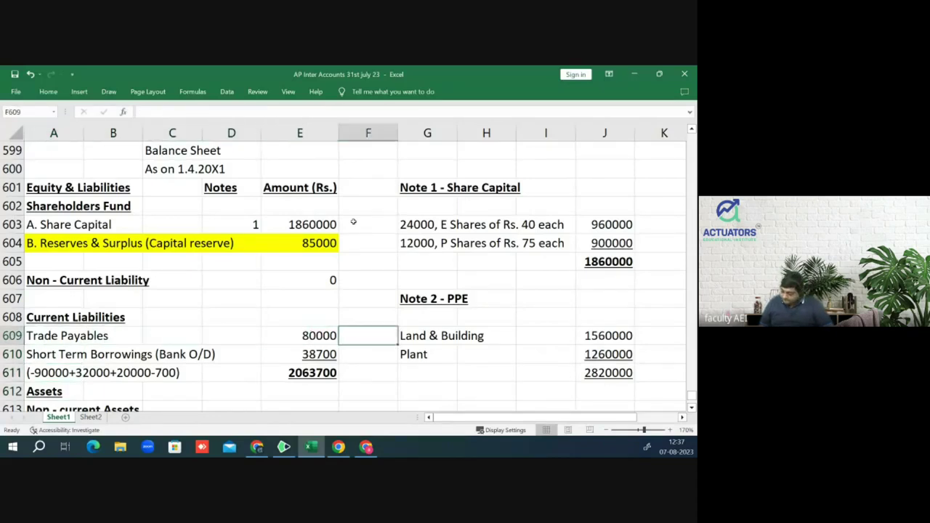
{"action": "key", "text": "Left"}
{"action": "type", "text": "300000"}
{"action": "key", "text": "Return"}
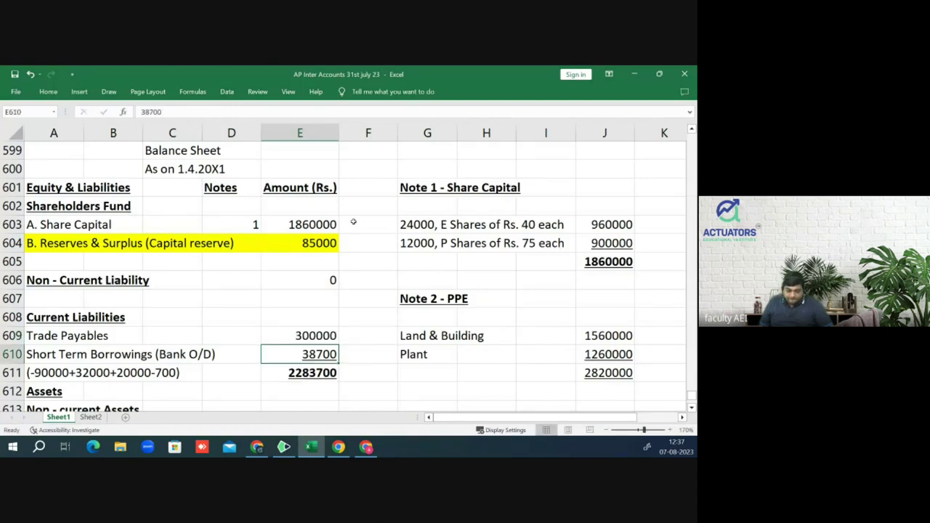
{"action": "key", "text": "Left"}
{"action": "key", "text": "Left"}
{"action": "key", "text": "Left"}
{"action": "key", "text": "Left"}
{"action": "key", "text": "Down"}
{"action": "type", "text": "("}
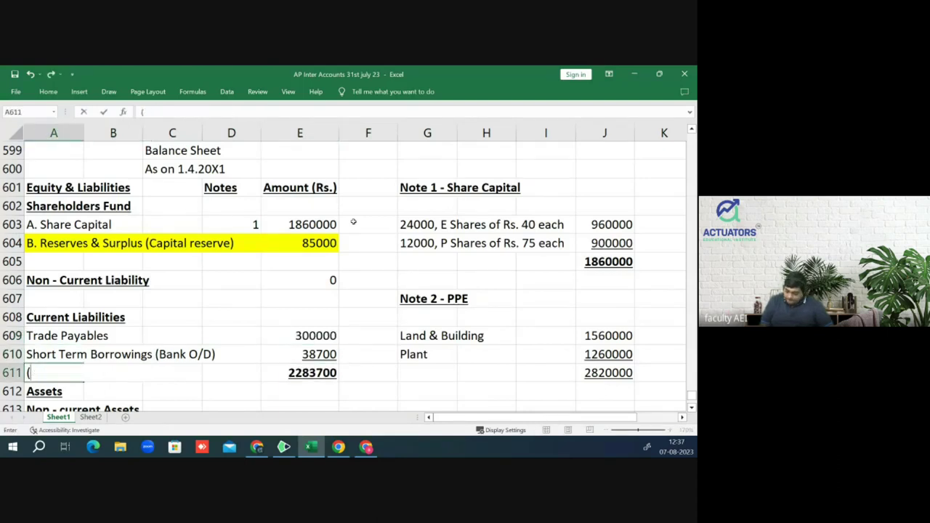
{"action": "type", "text": "-600000"}
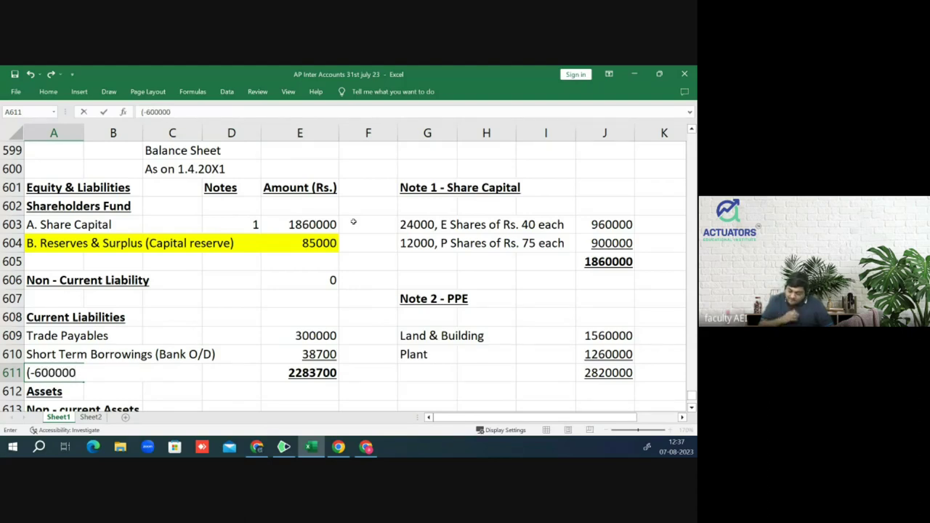
{"action": "type", "text": "-5000"}
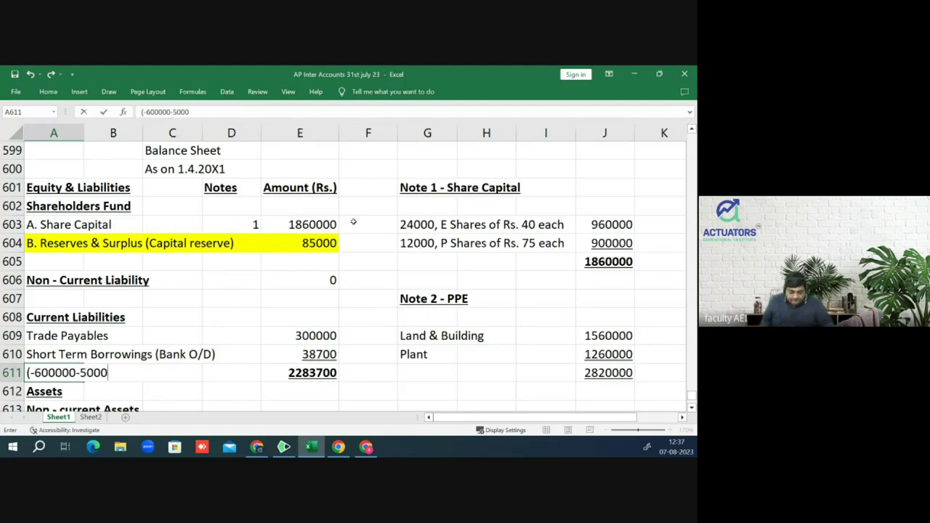
{"action": "key", "text": "alt+Tab"}
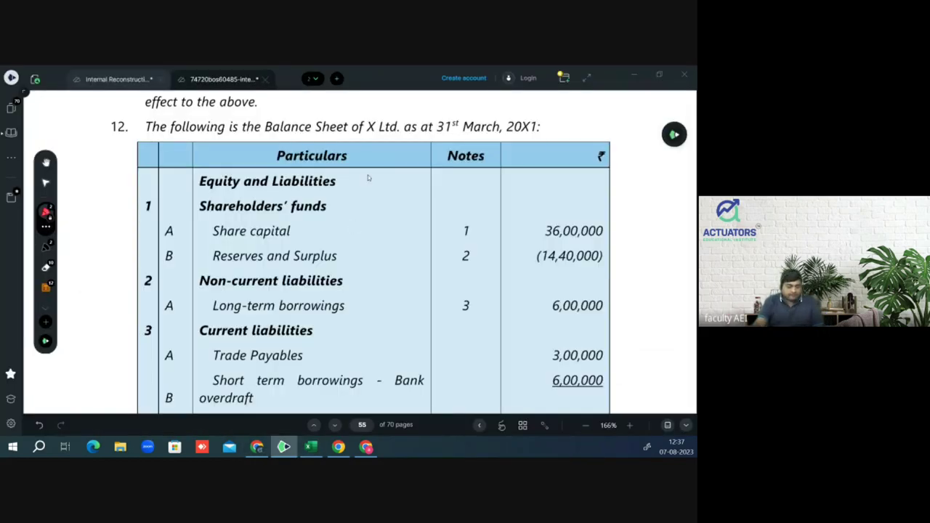
{"action": "scroll", "coordinate": [367, 174], "scroll_direction": "down", "scroll_amount": 10}
{"action": "scroll", "coordinate": [383, 98], "scroll_direction": "down", "scroll_amount": 12}
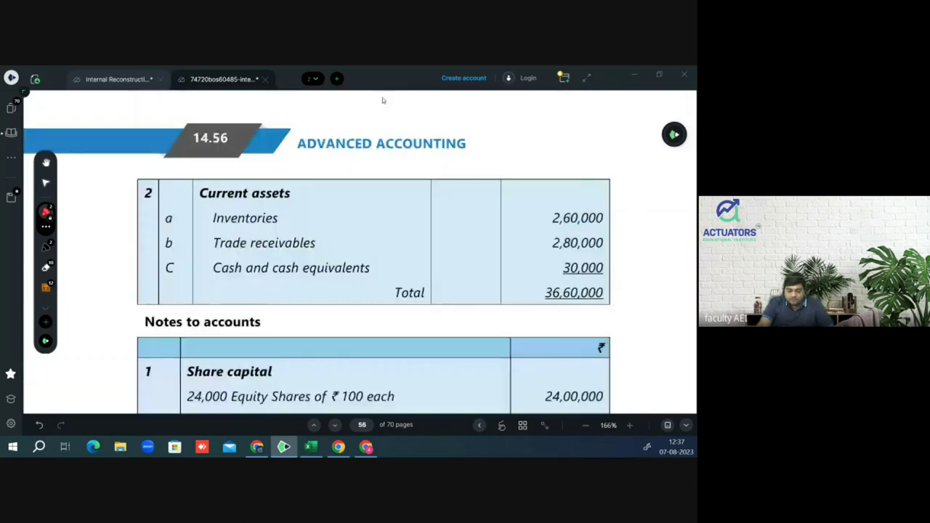
{"action": "scroll", "coordinate": [375, 98], "scroll_direction": "down", "scroll_amount": 8}
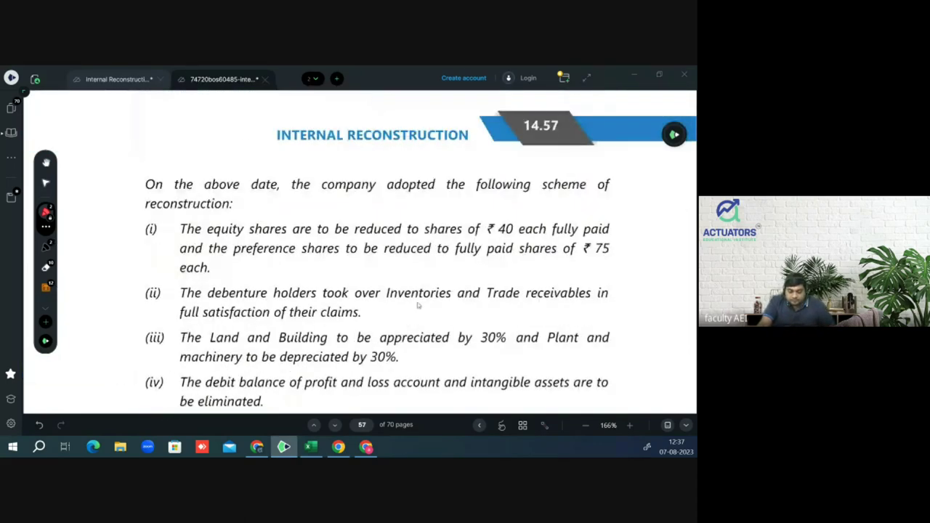
{"action": "scroll", "coordinate": [394, 301], "scroll_direction": "down", "scroll_amount": 3}
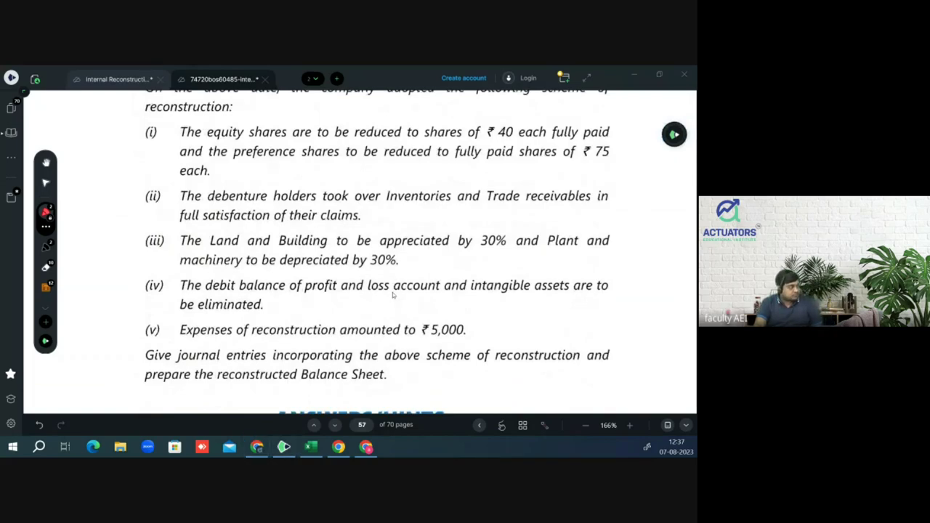
{"action": "key", "text": "alt+Tab"}
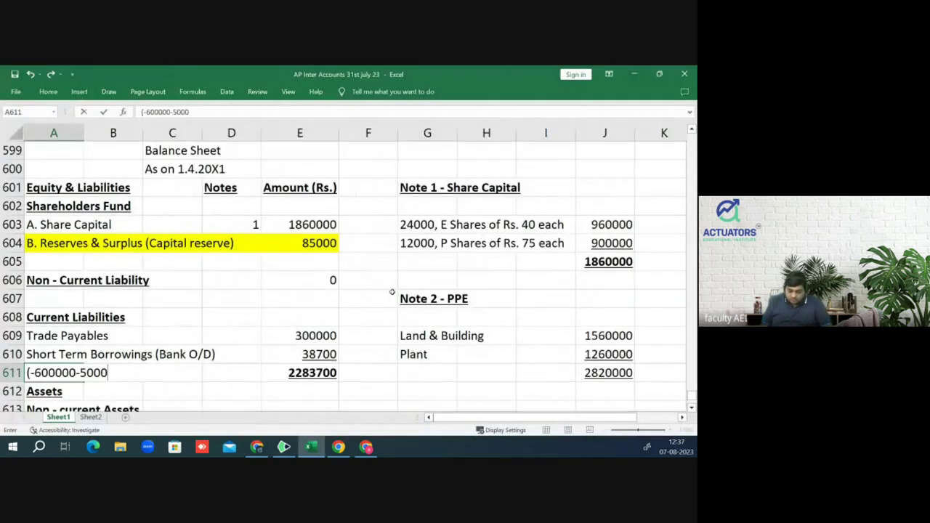
{"action": "type", "text": ")"}
Step: Enter 605000 for Short Term Borrowings (Bank O/D) in E610
{"action": "key", "text": "Right"}
{"action": "key", "text": "Right"}
{"action": "key", "text": "Right"}
{"action": "key", "text": "Right"}
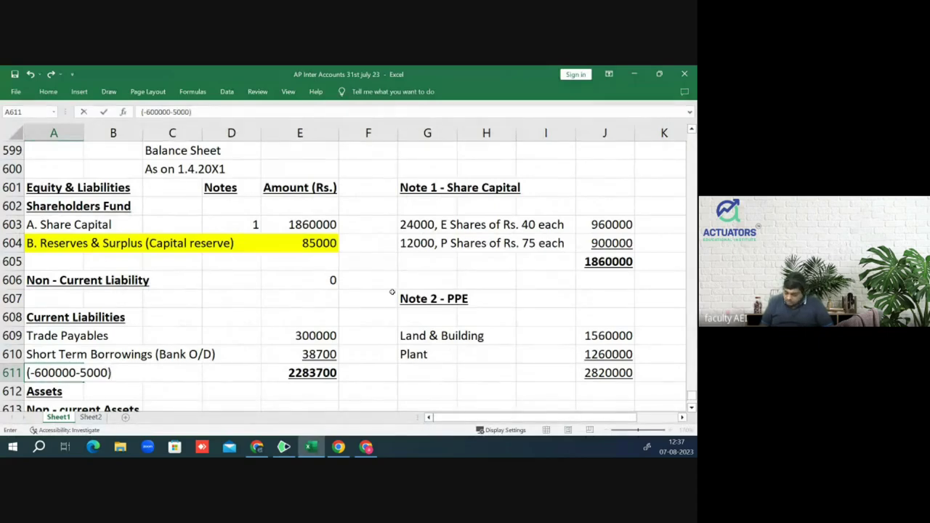
{"action": "key", "text": "Up"}
{"action": "type", "text": "605000"}
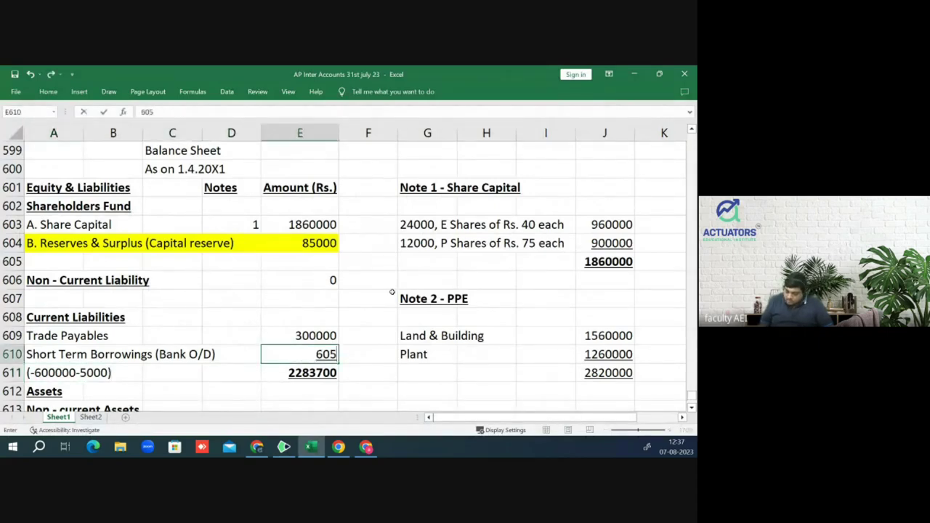
{"action": "key", "text": "Return"}
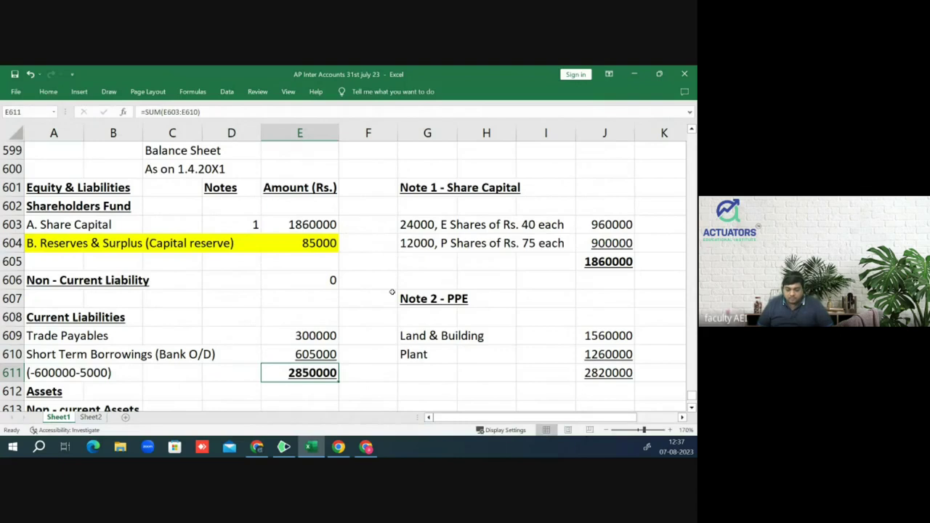
Step: Set the PPE amount under Non-current Assets in E614 to 2820000
{"action": "key", "text": "Down"}
{"action": "key", "text": "Down"}
{"action": "key", "text": "Down"}
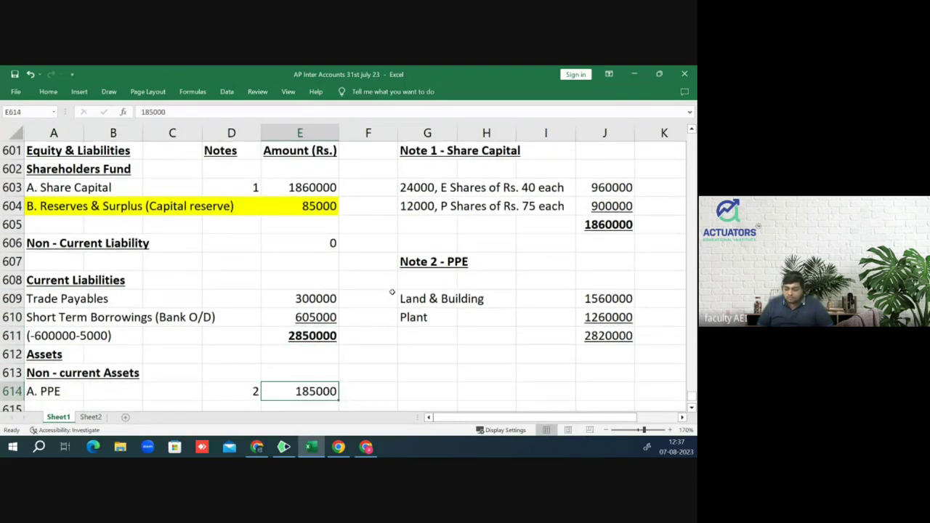
{"action": "type", "text": "2820000"}
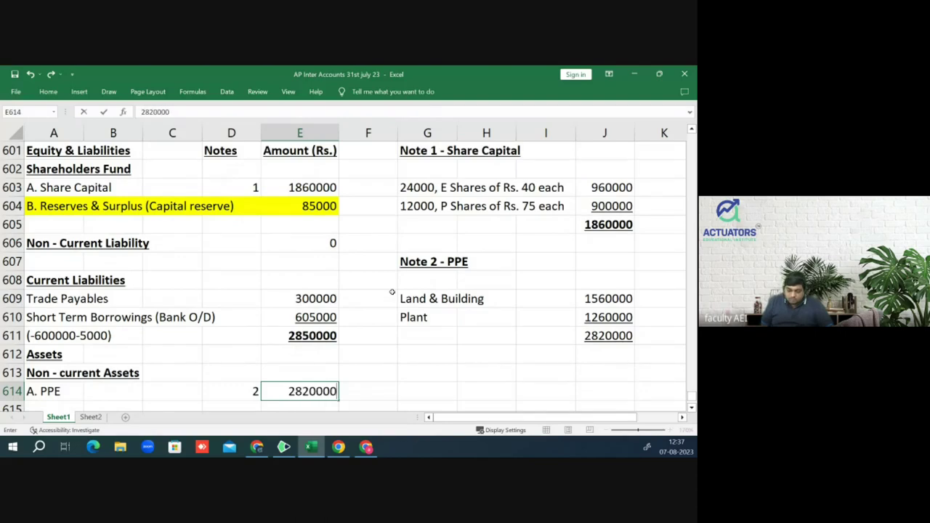
{"action": "key", "text": "Return"}
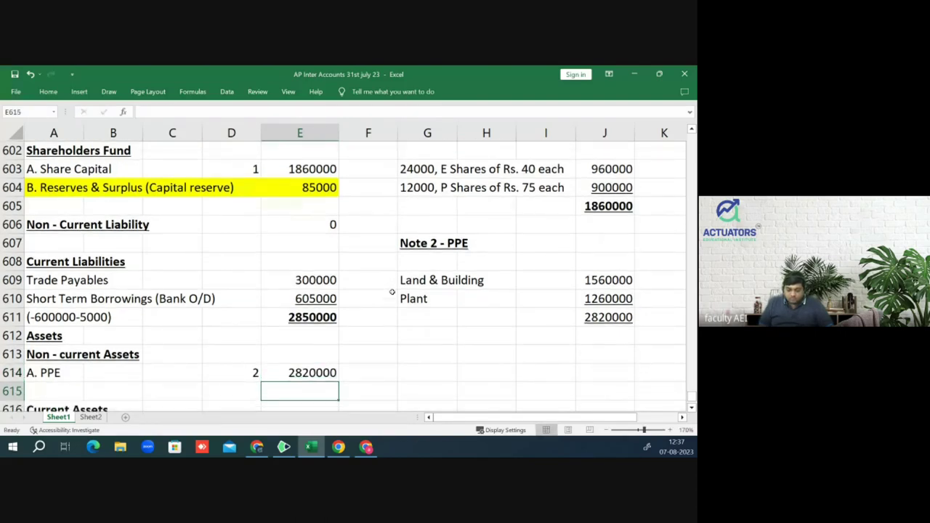
Step: Clear the Inventory and Trade Receivable rows, A617:E618, under Current Assets
{"action": "key", "text": "Down"}
{"action": "key", "text": "Down"}
{"action": "key", "text": "Down"}
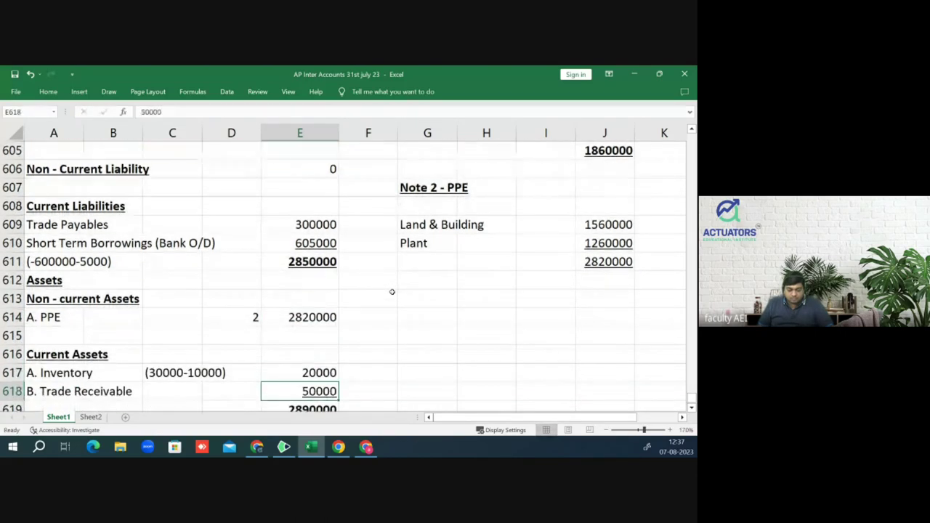
{"action": "key", "text": "Up"}
{"action": "key", "text": "Left"}
{"action": "key", "text": "Left"}
{"action": "key", "text": "Left"}
{"action": "key", "text": "Left"}
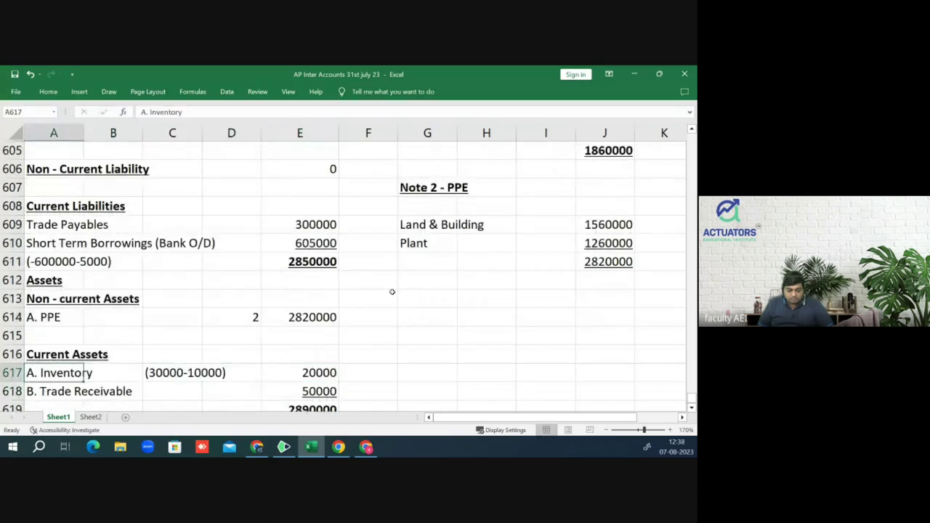
{"action": "key", "text": "shift+Down"}
{"action": "key", "text": "shift+Right"}
{"action": "key", "text": "shift+Right"}
{"action": "key", "text": "shift+Right"}
{"action": "key", "text": "shift+Right"}
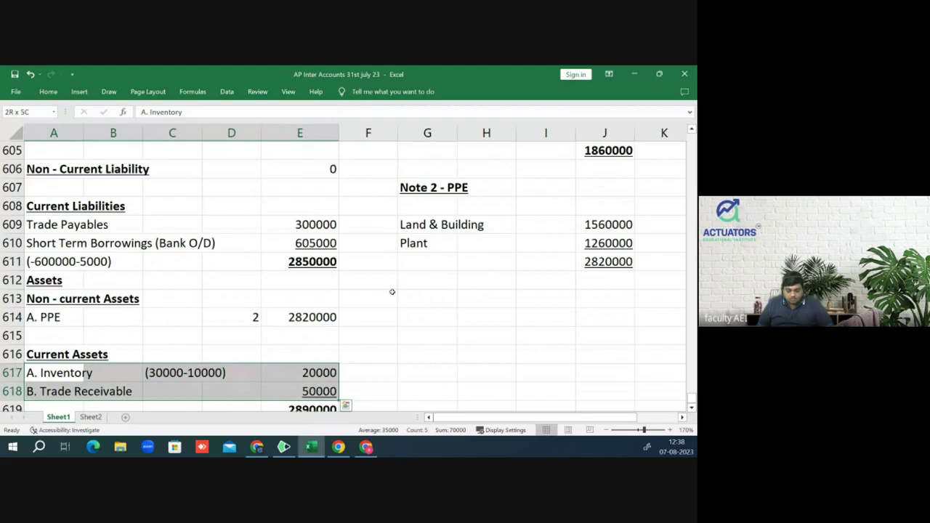
{"action": "key", "text": "Delete"}
{"action": "key", "text": "Down"}
{"action": "key", "text": "Down"}
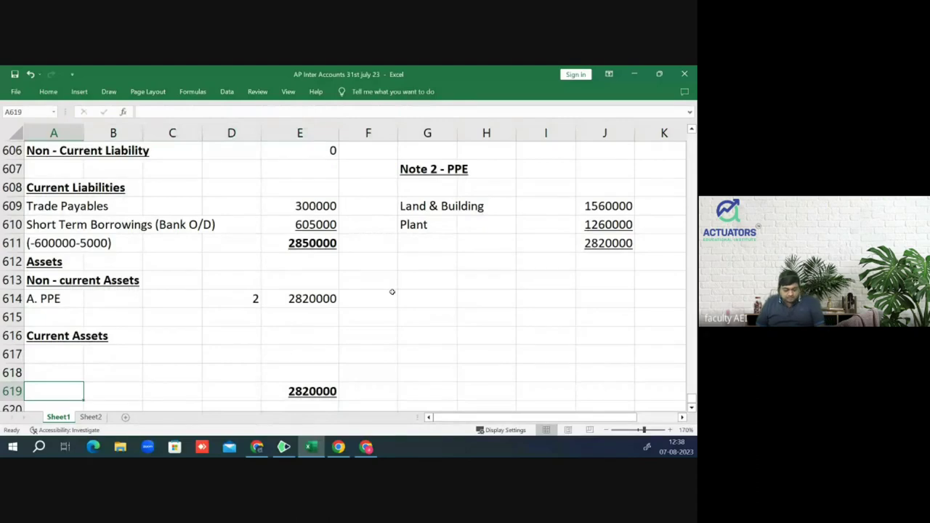
Step: Review the reconstruction scheme and asset notes in the PDF, and recheck question 12's journal entries in the Excel sheet against them
{"action": "key", "text": "alt+Tab"}
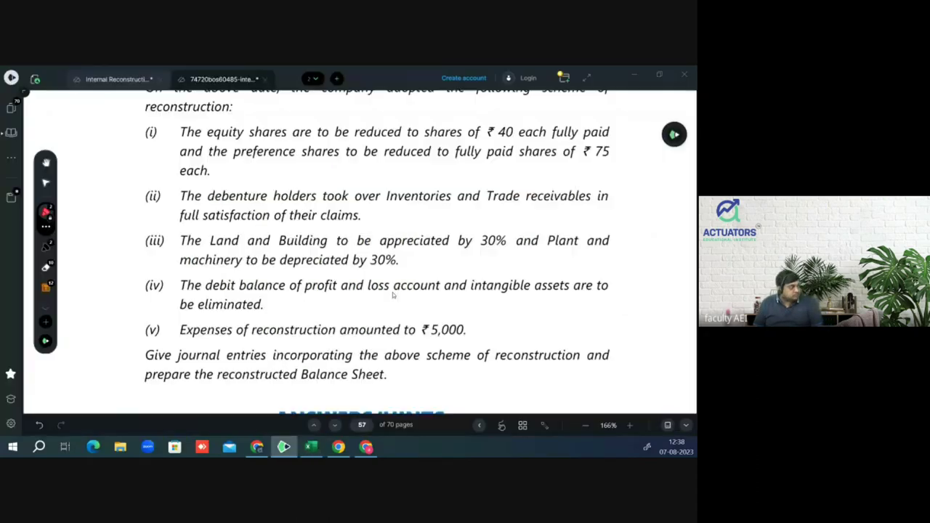
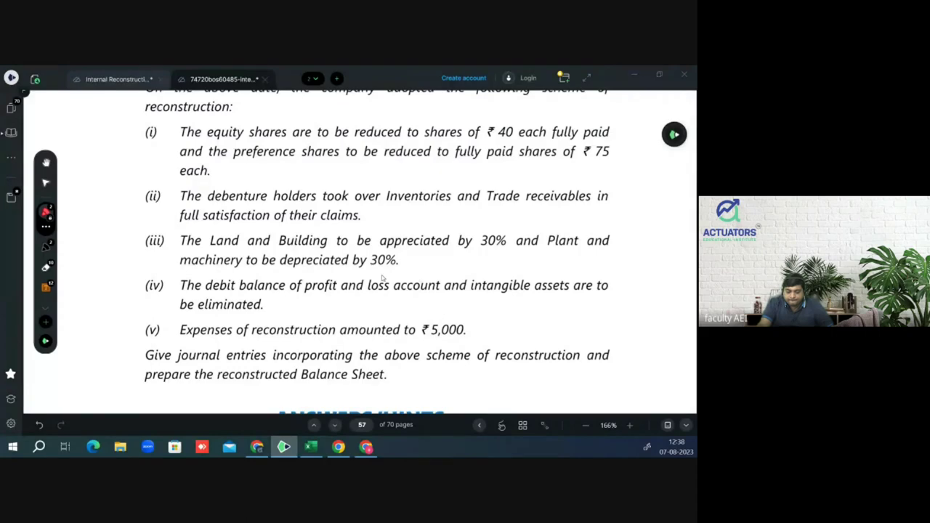
{"action": "scroll", "coordinate": [381, 277], "scroll_direction": "up", "scroll_amount": 10}
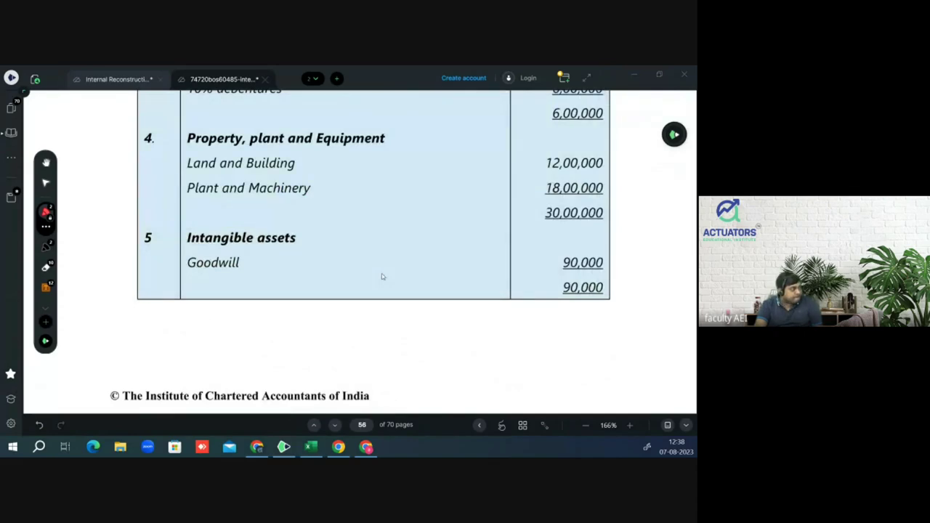
{"action": "key", "text": "alt+Tab"}
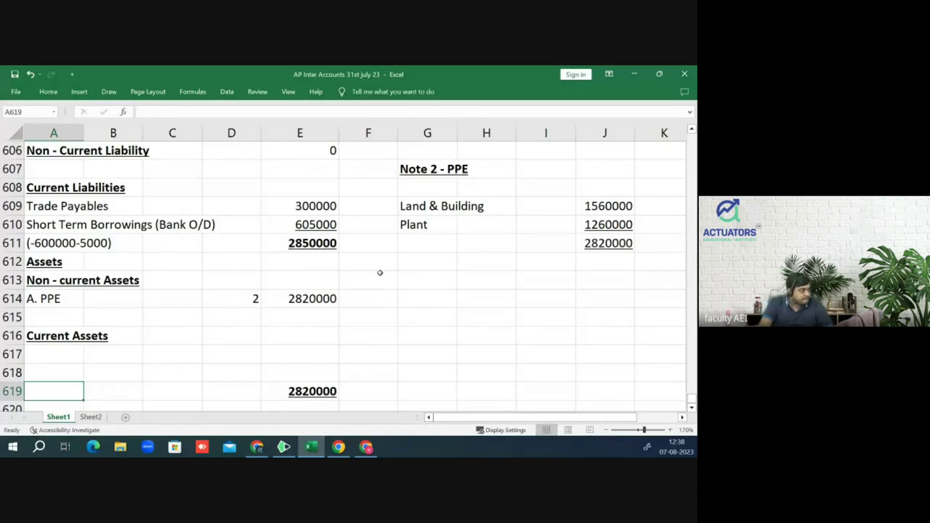
{"action": "scroll", "coordinate": [379, 273], "scroll_direction": "up", "scroll_amount": 1}
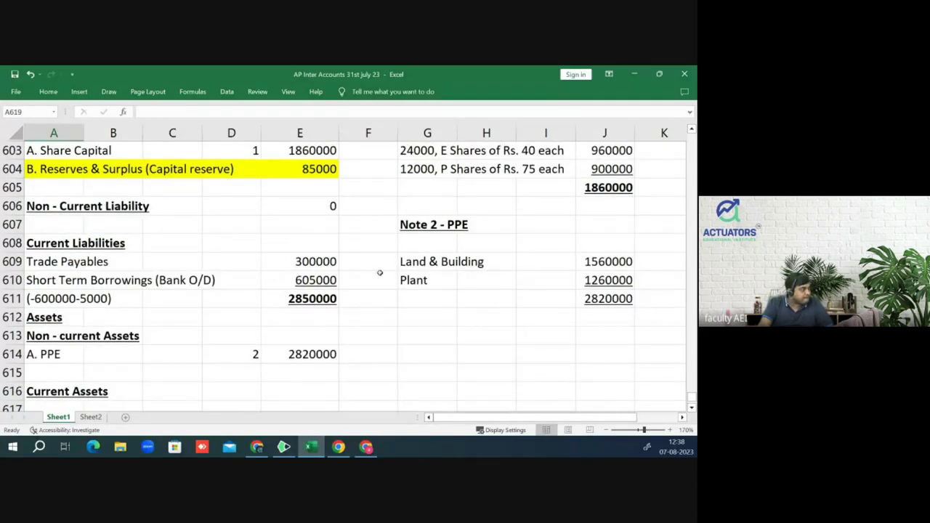
{"action": "scroll", "coordinate": [379, 272], "scroll_direction": "up", "scroll_amount": 5}
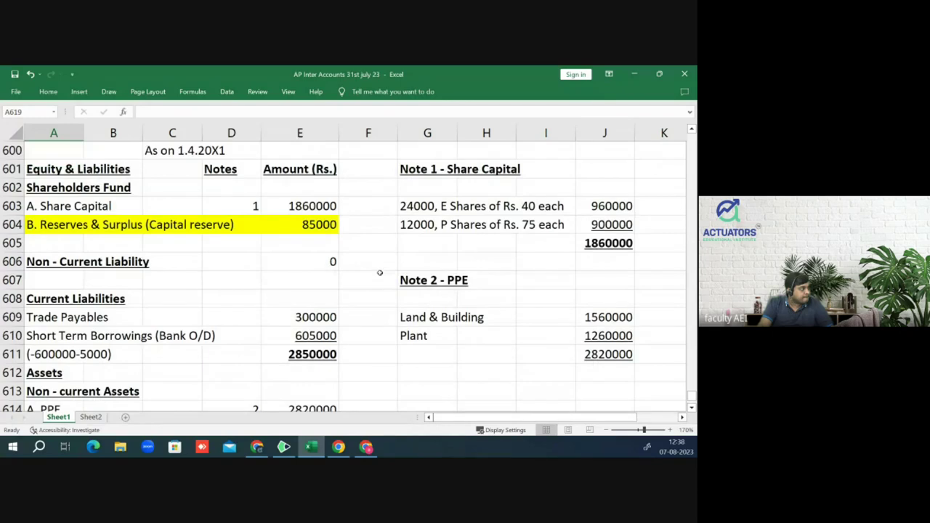
{"action": "scroll", "coordinate": [379, 273], "scroll_direction": "up", "scroll_amount": 2}
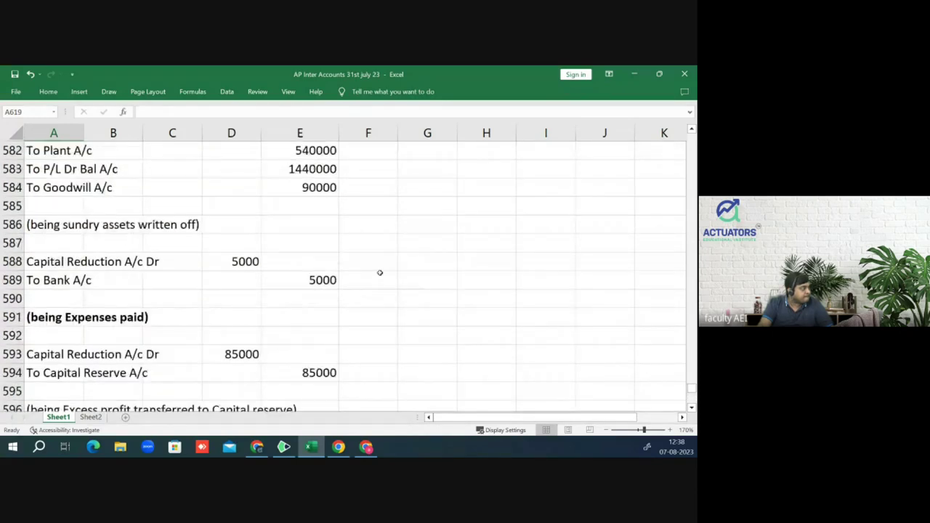
{"action": "scroll", "coordinate": [379, 272], "scroll_direction": "up", "scroll_amount": 1}
{"action": "scroll", "coordinate": [379, 273], "scroll_direction": "up", "scroll_amount": 1}
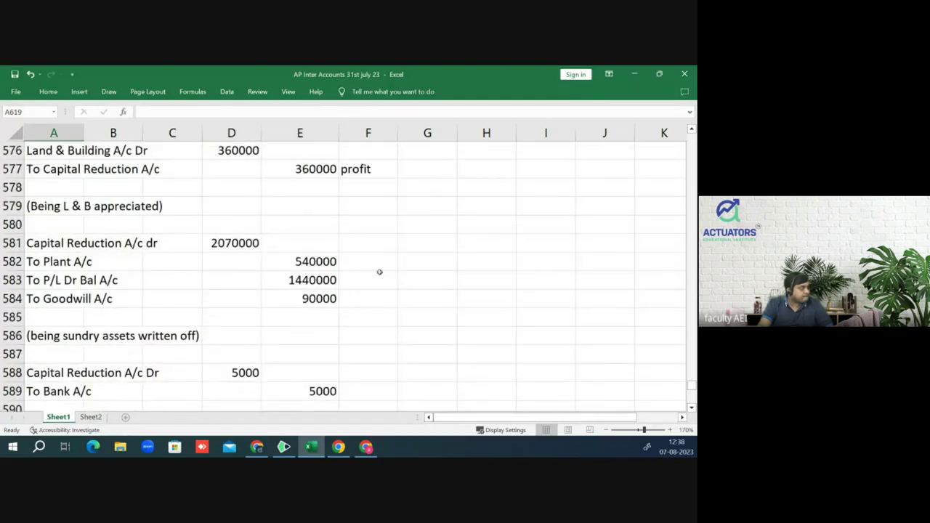
{"action": "scroll", "coordinate": [379, 273], "scroll_direction": "up", "scroll_amount": 2}
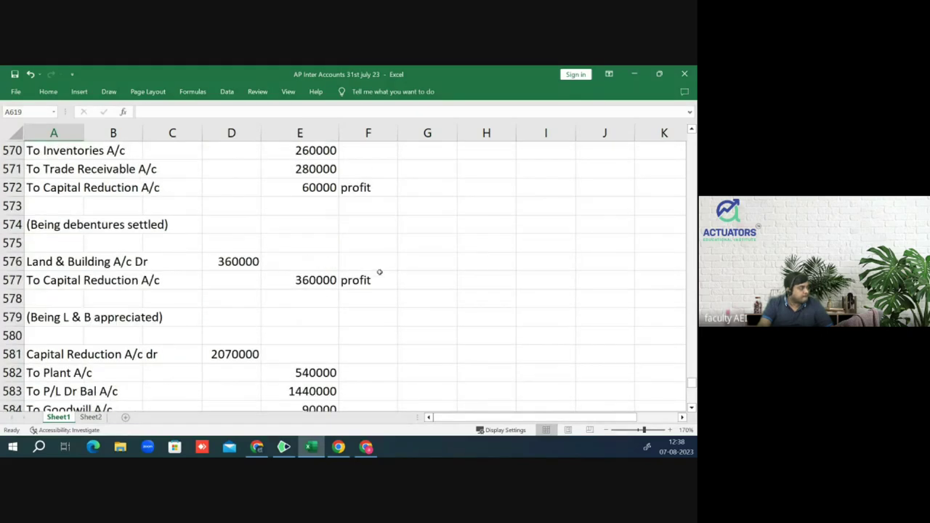
{"action": "scroll", "coordinate": [380, 273], "scroll_direction": "up", "scroll_amount": 1}
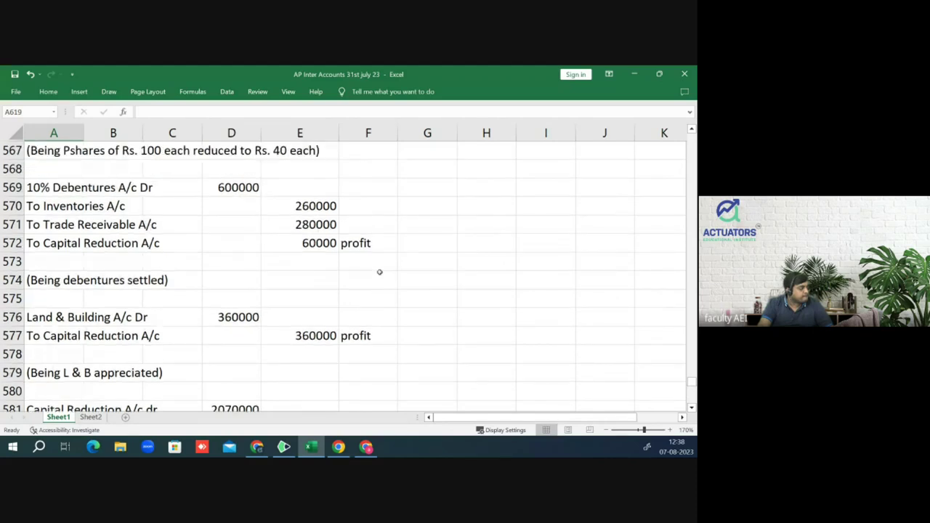
{"action": "scroll", "coordinate": [379, 273], "scroll_direction": "up", "scroll_amount": 1}
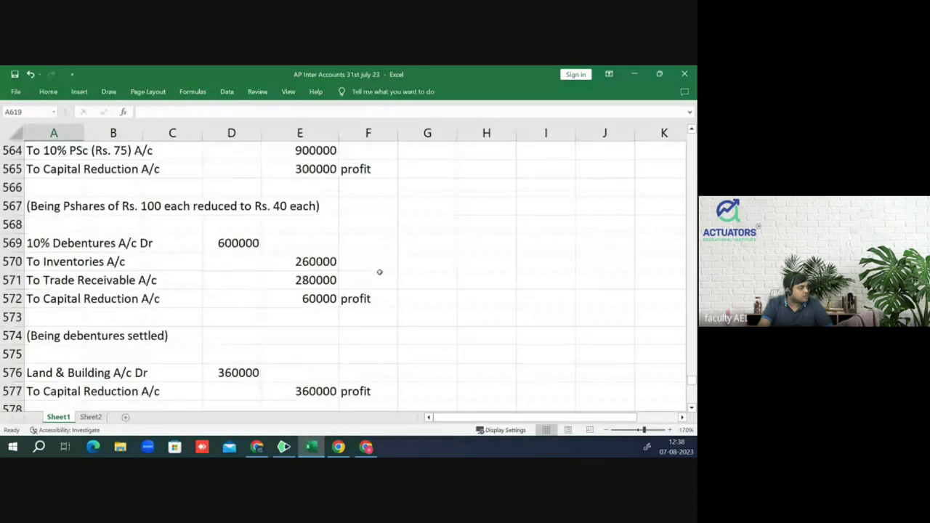
{"action": "scroll", "coordinate": [380, 273], "scroll_direction": "up", "scroll_amount": 2}
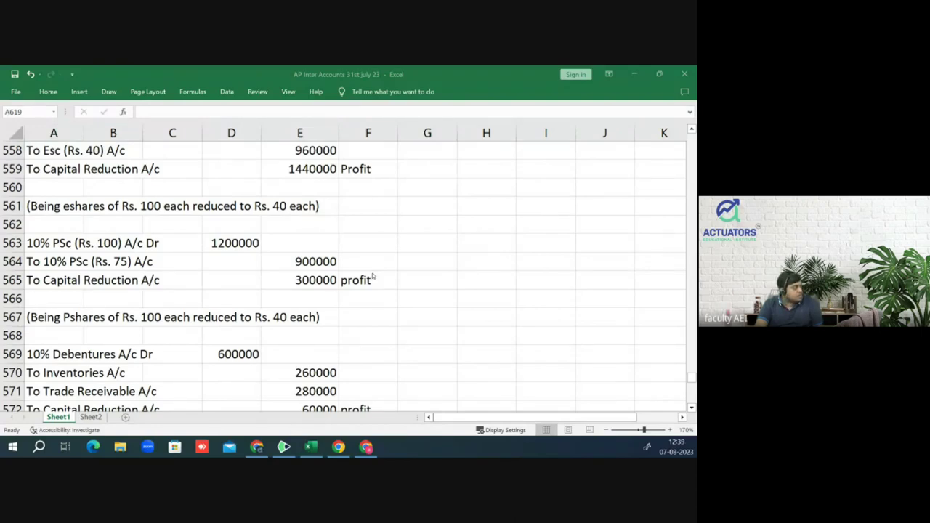
Step: Switch to the PDF and check the original balance sheet's current assets and notes to accounts
{"action": "key", "text": "alt+Tab"}
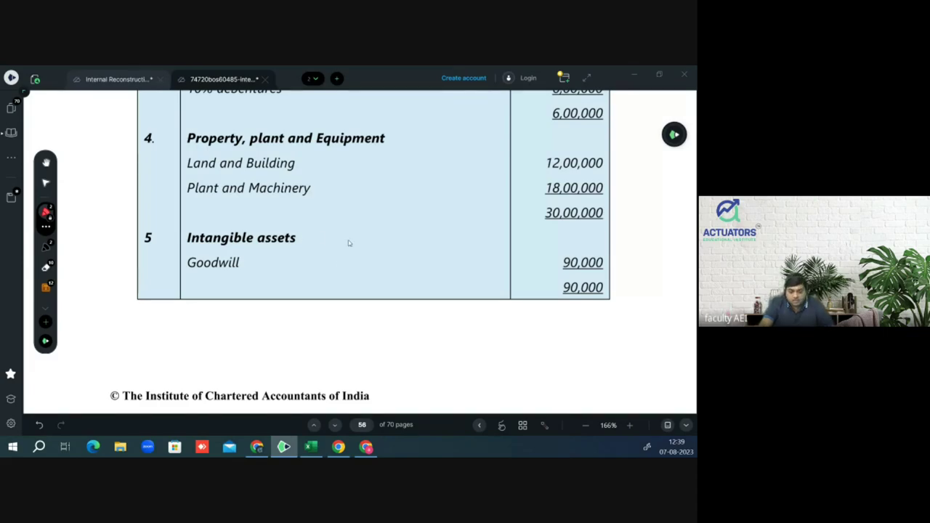
{"action": "scroll", "coordinate": [348, 239], "scroll_direction": "up", "scroll_amount": 2}
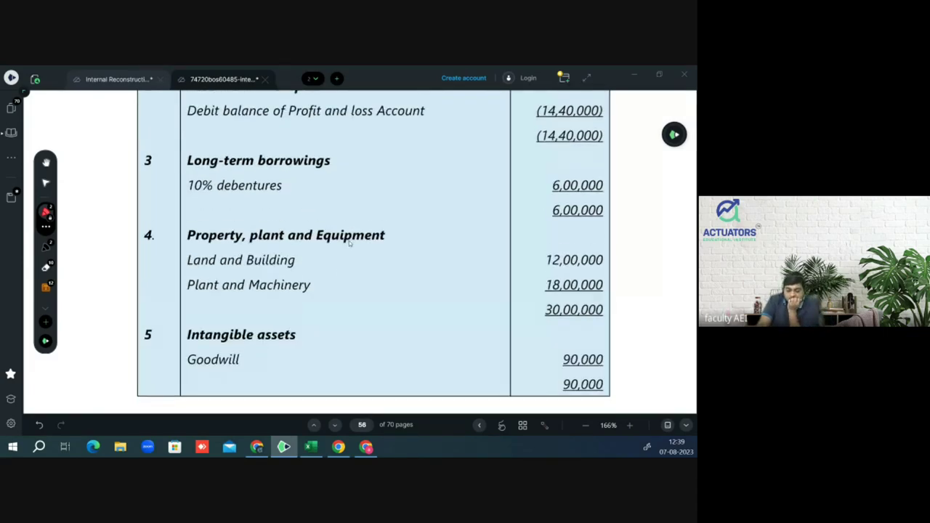
{"action": "scroll", "coordinate": [349, 247], "scroll_direction": "up", "scroll_amount": 2}
{"action": "scroll", "coordinate": [349, 247], "scroll_direction": "up", "scroll_amount": 5}
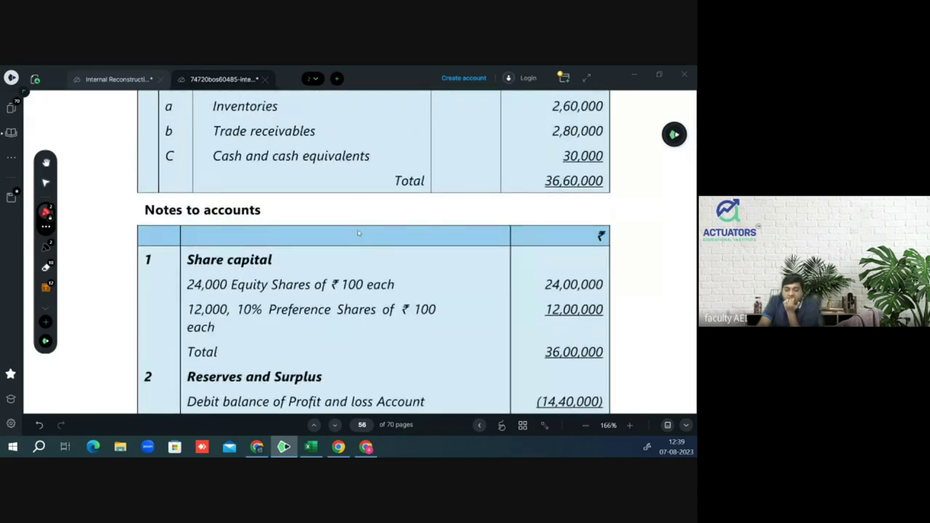
{"action": "scroll", "coordinate": [357, 233], "scroll_direction": "up", "scroll_amount": 1}
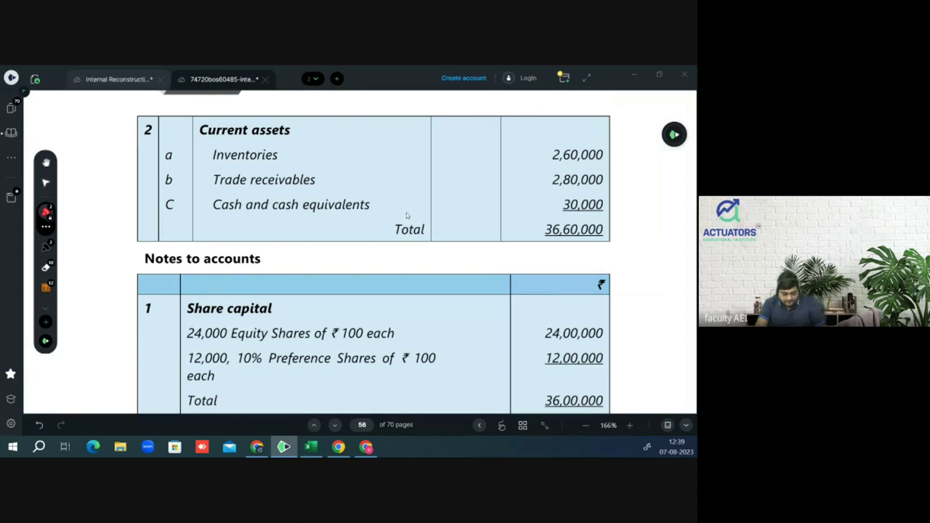
Step: Return to the Excel sheet and set Short Term Borrowings (Bank O/D) in E610 to 600000
{"action": "key", "text": "alt+Tab"}
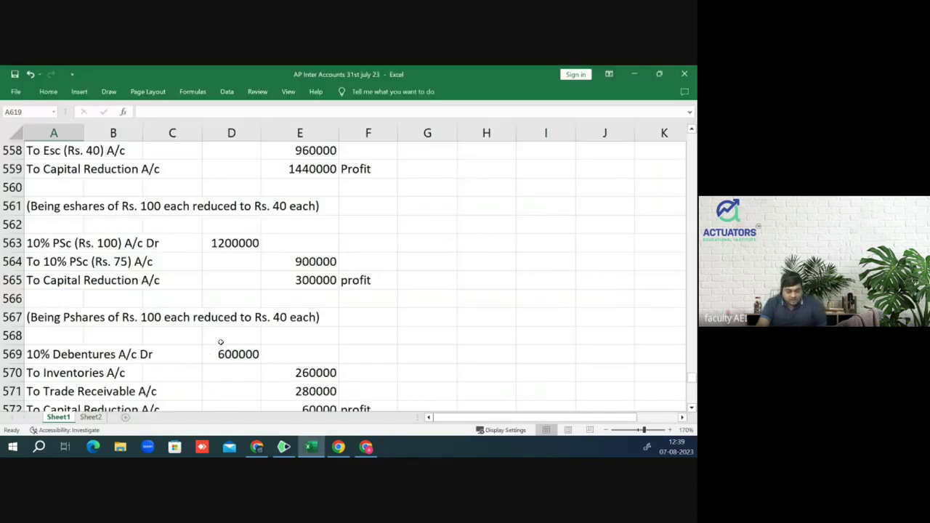
{"action": "scroll", "coordinate": [212, 341], "scroll_direction": "down", "scroll_amount": 4}
{"action": "scroll", "coordinate": [212, 341], "scroll_direction": "down", "scroll_amount": 8}
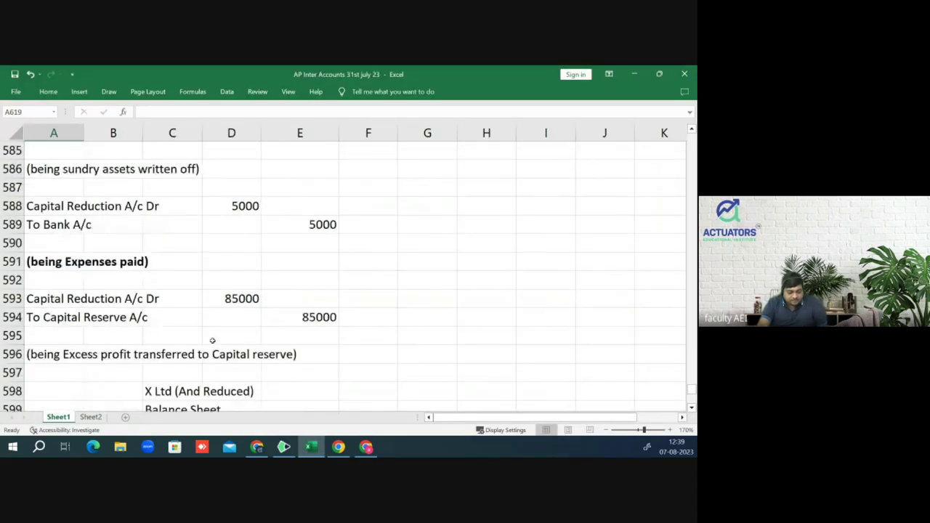
{"action": "scroll", "coordinate": [123, 335], "scroll_direction": "down", "scroll_amount": 3}
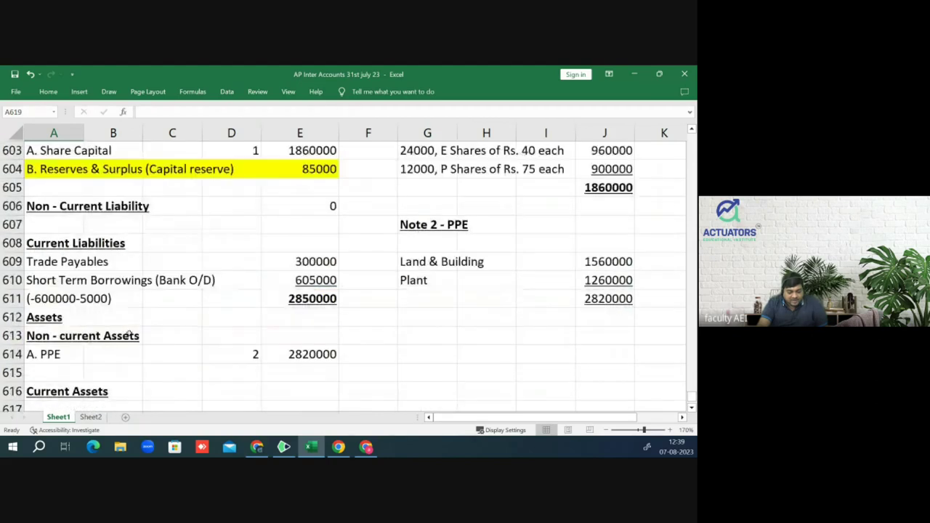
{"action": "left_click", "coordinate": [69, 299]}
{"action": "left_click", "coordinate": [291, 283]}
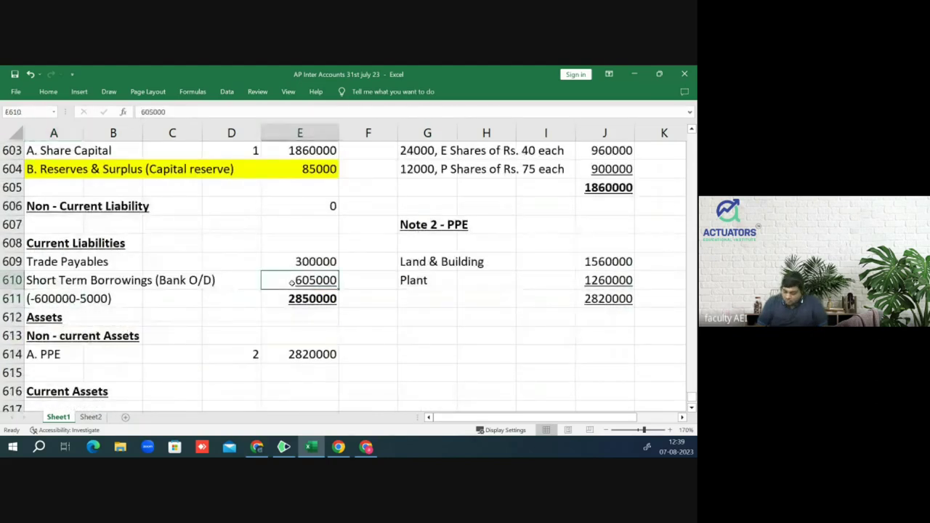
{"action": "type", "text": "600000"}
{"action": "key", "text": "Return"}
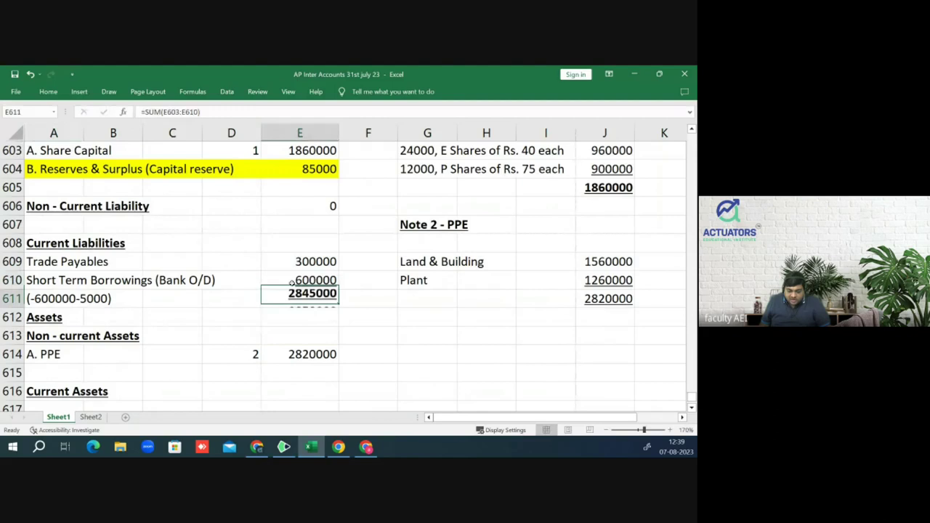
{"action": "key", "text": "Left"}
{"action": "key", "text": "Left"}
{"action": "key", "text": "Left"}
{"action": "key", "text": "Left"}
{"action": "key", "text": "Delete"}
Step: Under Current Assets, enter the label Cash in A617 and the working (30000-5000) in B617
{"action": "key", "text": "Down"}
{"action": "key", "text": "Down"}
{"action": "key", "text": "Down"}
{"action": "key", "text": "Down"}
{"action": "key", "text": "Down"}
{"action": "key", "text": "Down"}
{"action": "type", "text": "Cash ("}
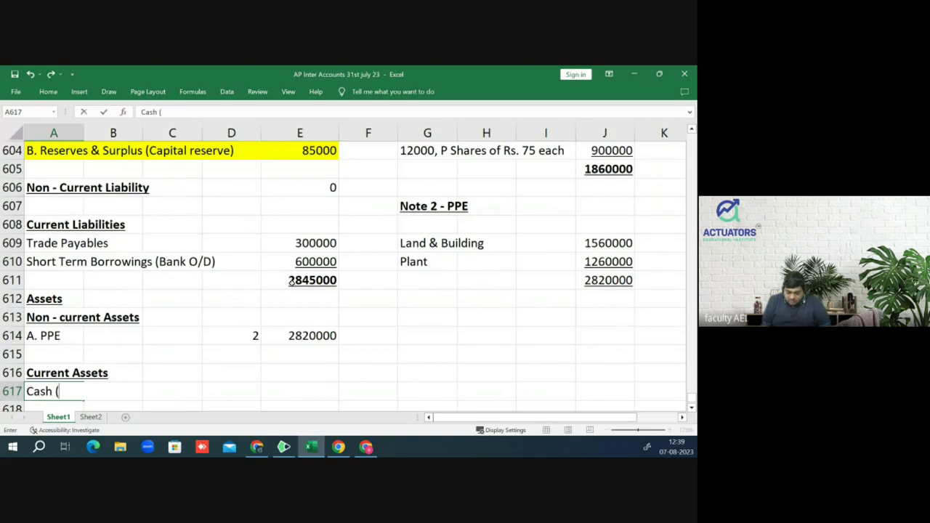
{"action": "key", "text": "BackSpace"}
{"action": "key", "text": "BackSpace"}
{"action": "key", "text": "Right"}
{"action": "key", "text": "Right"}
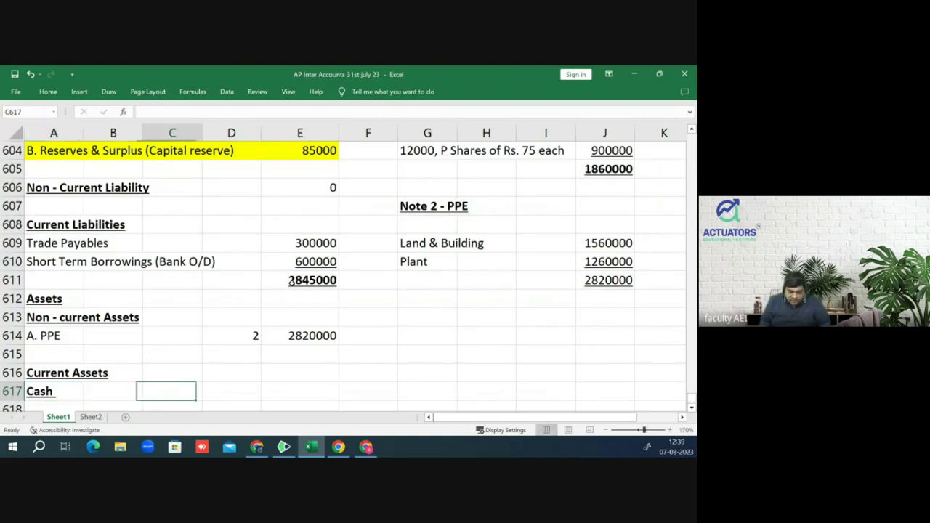
{"action": "key", "text": "Left"}
{"action": "type", "text": "("}
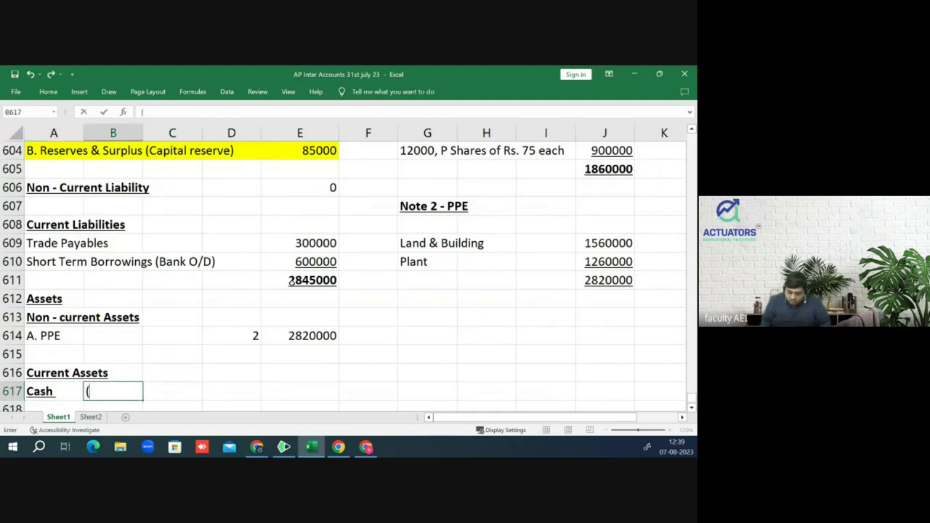
{"action": "type", "text": "30000-5000"}
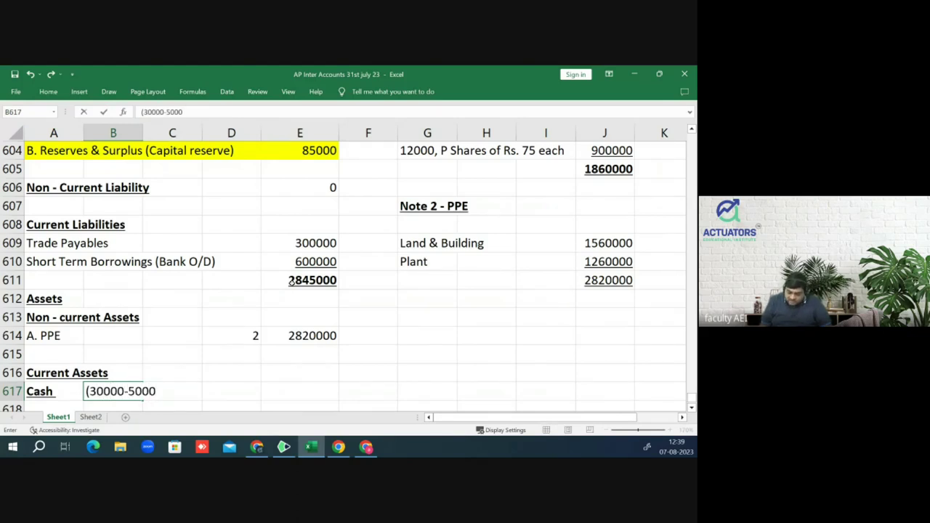
{"action": "type", "text": ")"}
{"action": "key", "text": "Return"}
{"action": "key", "text": "Up"}
{"action": "key", "text": "Left"}
{"action": "type", "text": "n"}
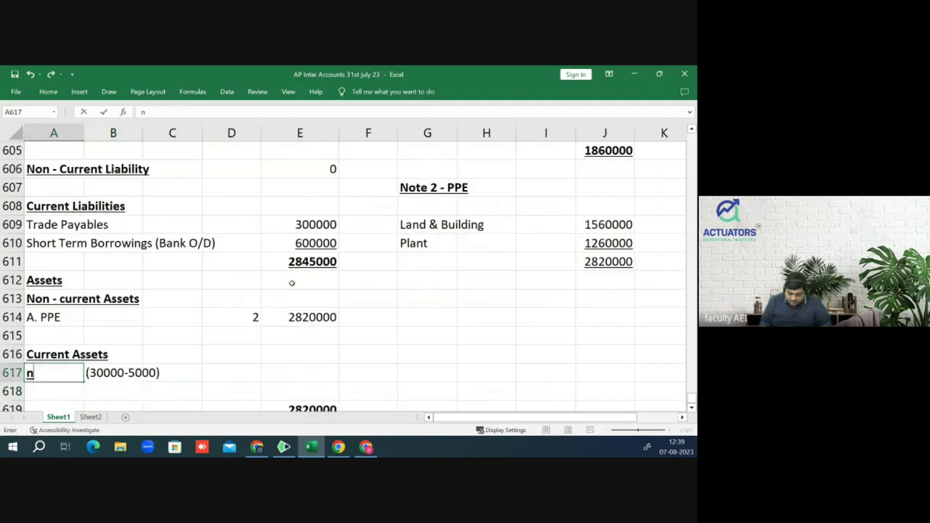
{"action": "key", "text": "Return"}
{"action": "key", "text": "Up"}
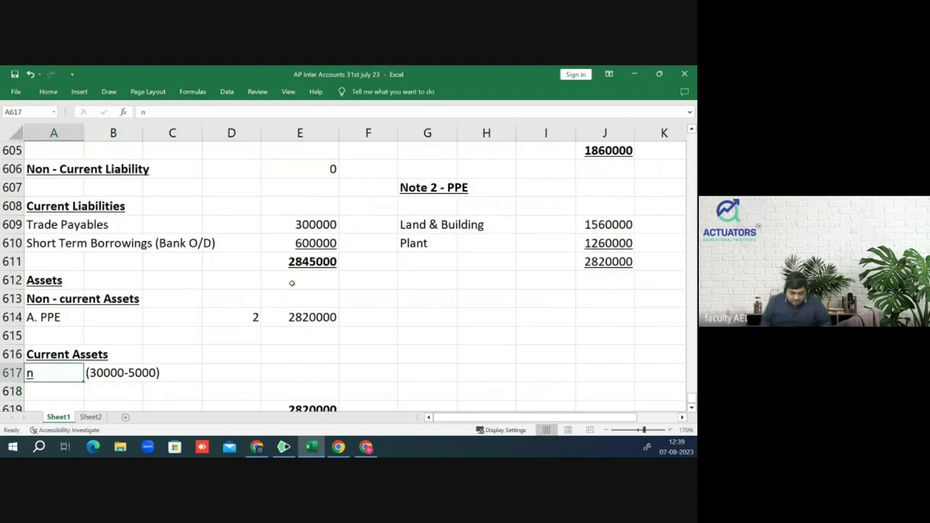
{"action": "key", "text": "ctrl+z"}
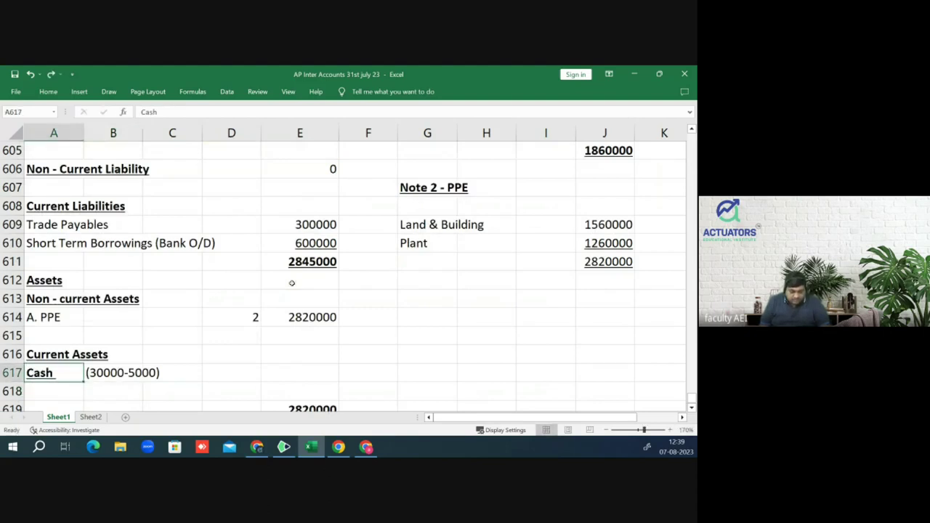
Step: Remove bold and underline from the Cash label in A617 and enter 25000 as its amount in E617
{"action": "key", "text": "ctrl+b"}
{"action": "key", "text": "ctrl+u"}
{"action": "key", "text": "Right"}
{"action": "key", "text": "Right"}
{"action": "key", "text": "Right"}
{"action": "key", "text": "Right"}
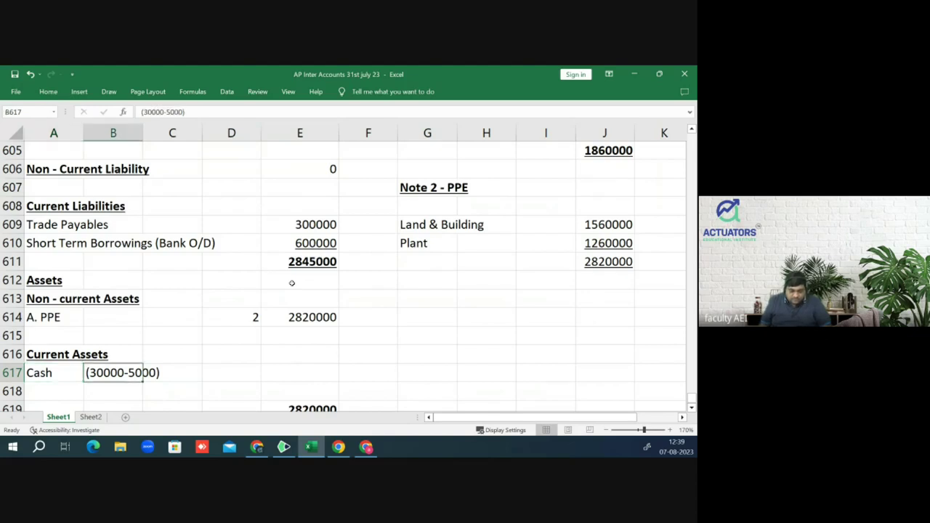
{"action": "type", "text": "25000"}
{"action": "key", "text": "Return"}
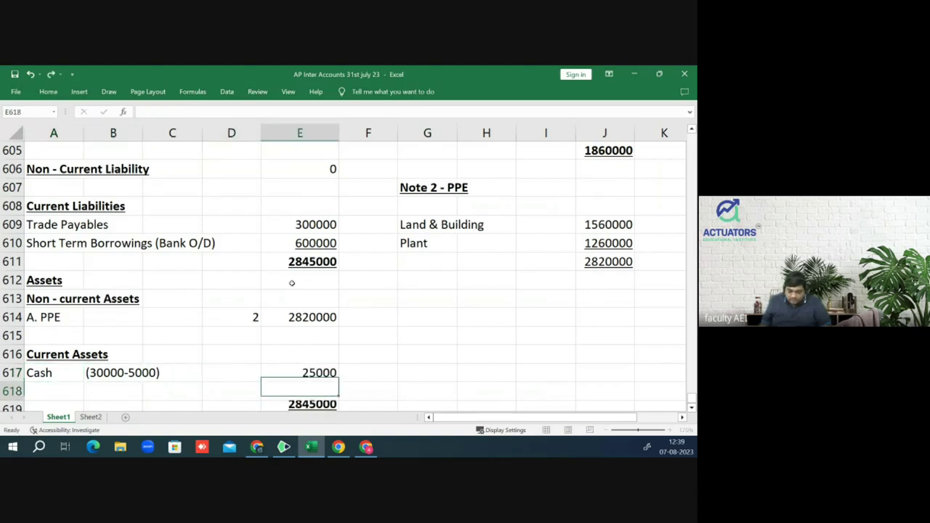
Step: Delete the empty row 618 above the assets total and underline the Cash amount in E617
{"action": "key", "text": "shift+space"}
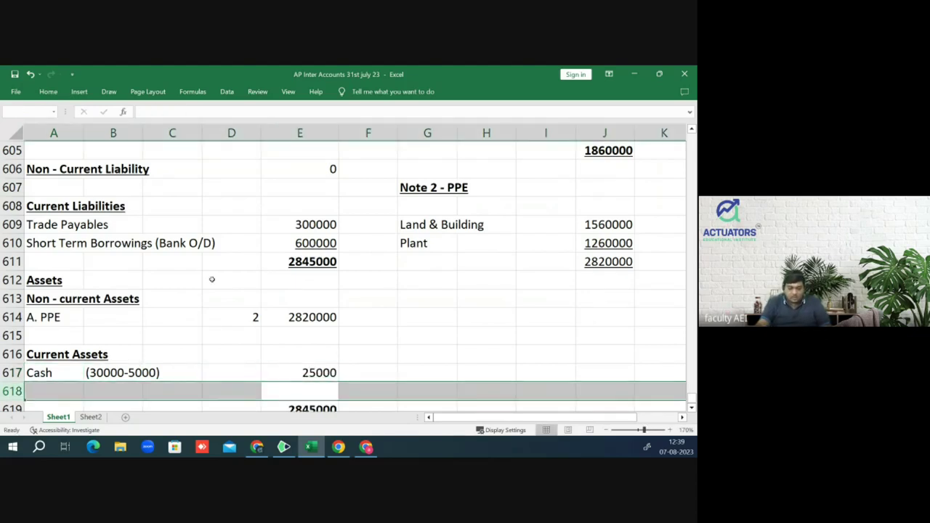
{"action": "right_click", "coordinate": [18, 392]}
{"action": "left_click", "coordinate": [42, 315]}
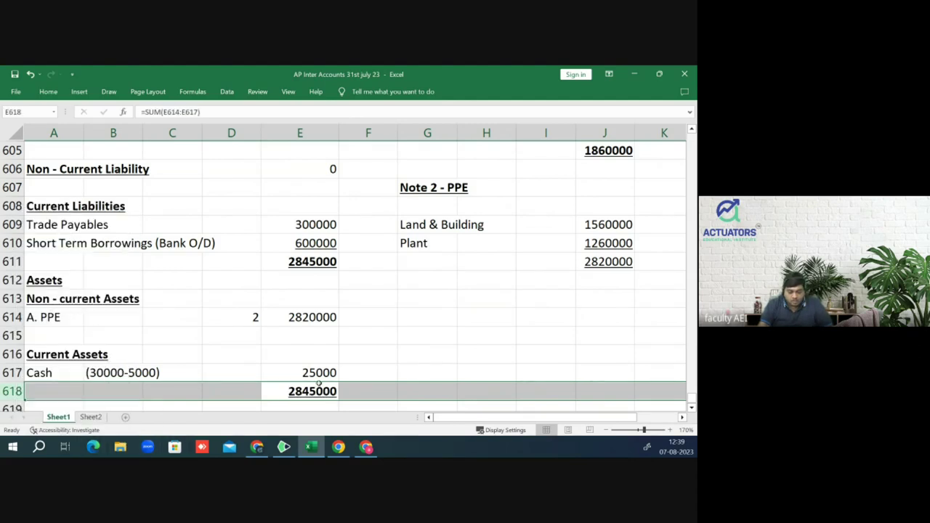
{"action": "left_click", "coordinate": [320, 370]}
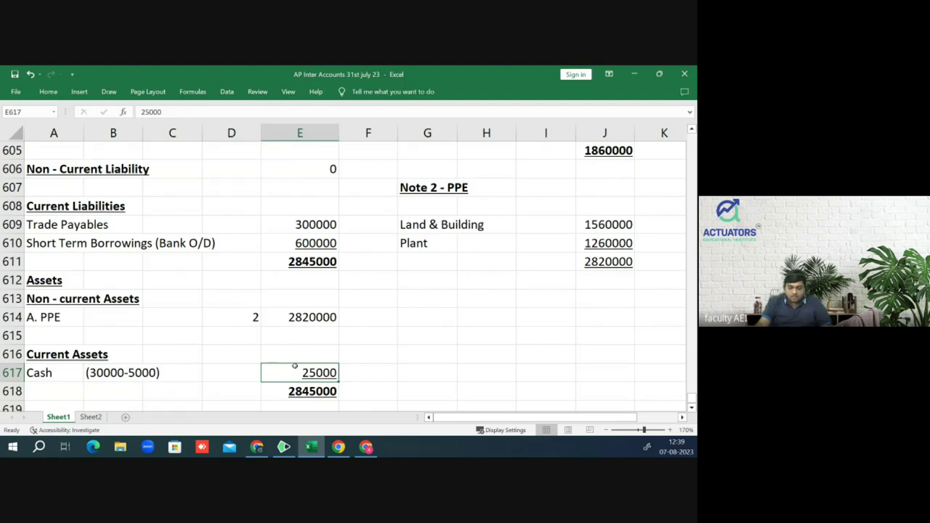
Step: Delete row 606 containing the Non - Current Liability heading from the balance sheet
{"action": "left_click", "coordinate": [432, 337]}
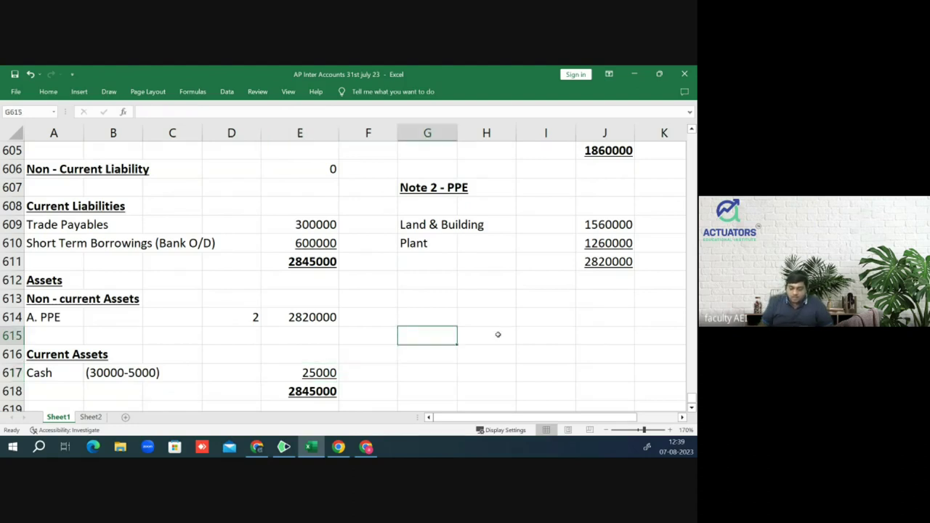
{"action": "key", "text": "Up"}
{"action": "key", "text": "Up"}
{"action": "key", "text": "Up"}
{"action": "key", "text": "Up"}
{"action": "key", "text": "Up"}
{"action": "key", "text": "Up"}
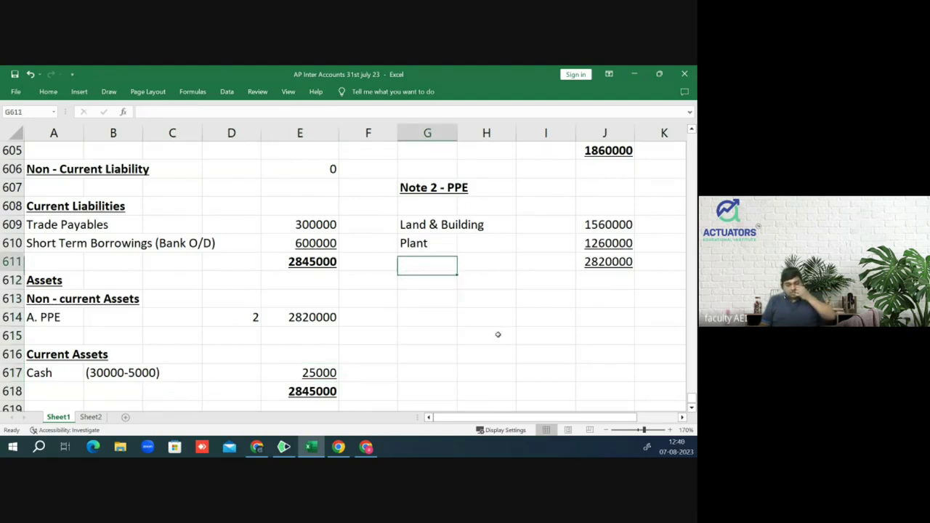
{"action": "key", "text": "Up"}
{"action": "key", "text": "Up"}
{"action": "key", "text": "Up"}
{"action": "key", "text": "Up"}
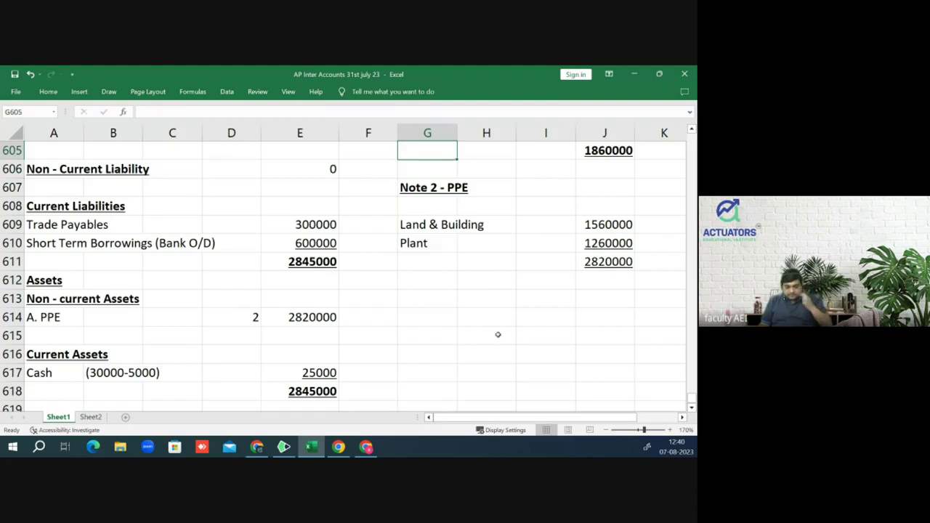
{"action": "key", "text": "Down"}
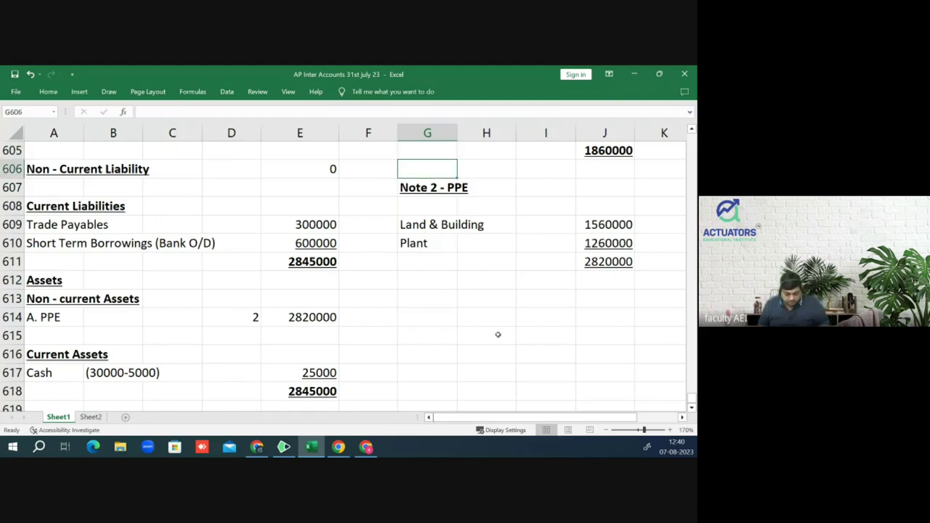
{"action": "key", "text": "shift+space"}
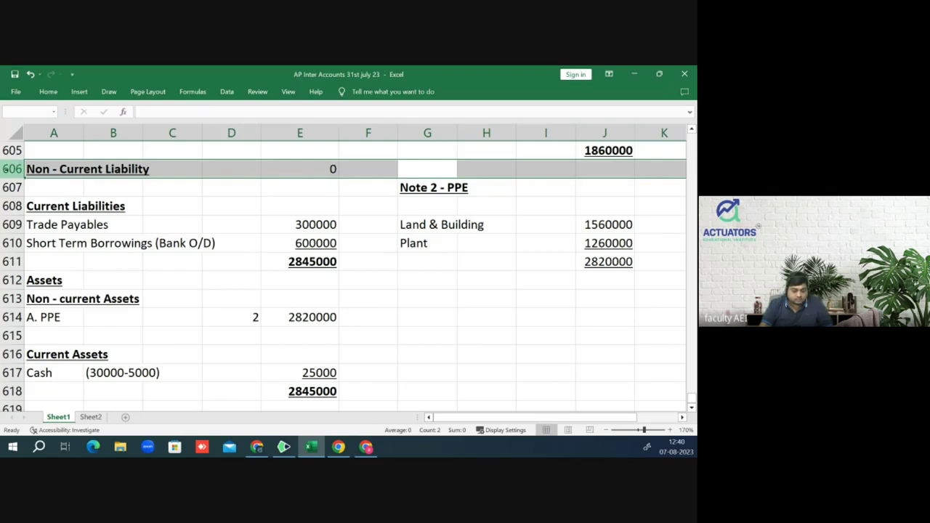
{"action": "right_click", "coordinate": [7, 168]}
{"action": "left_click", "coordinate": [54, 282]}
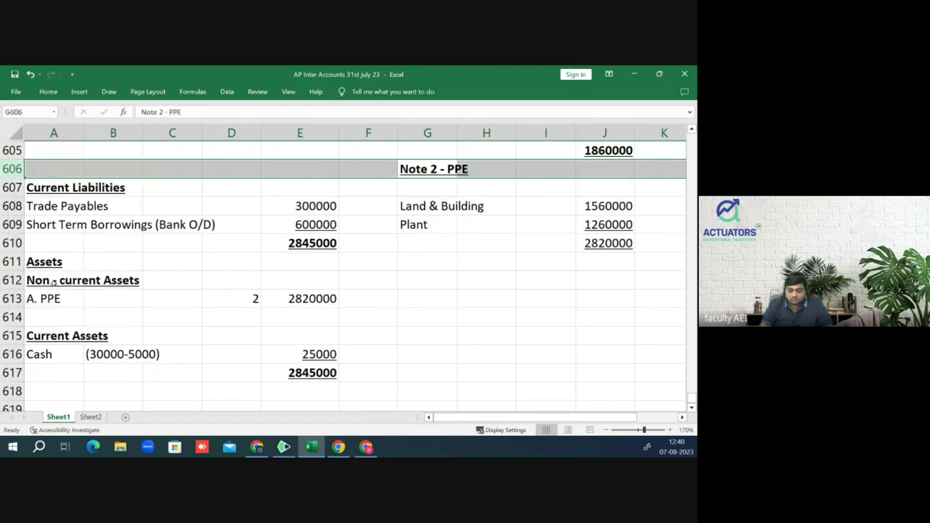
Step: Move the Note 2 - PPE heading from G606 to G607 and delete the empty row 606
{"action": "left_click", "coordinate": [409, 299]}
{"action": "scroll", "coordinate": [407, 303], "scroll_direction": "up", "scroll_amount": 1}
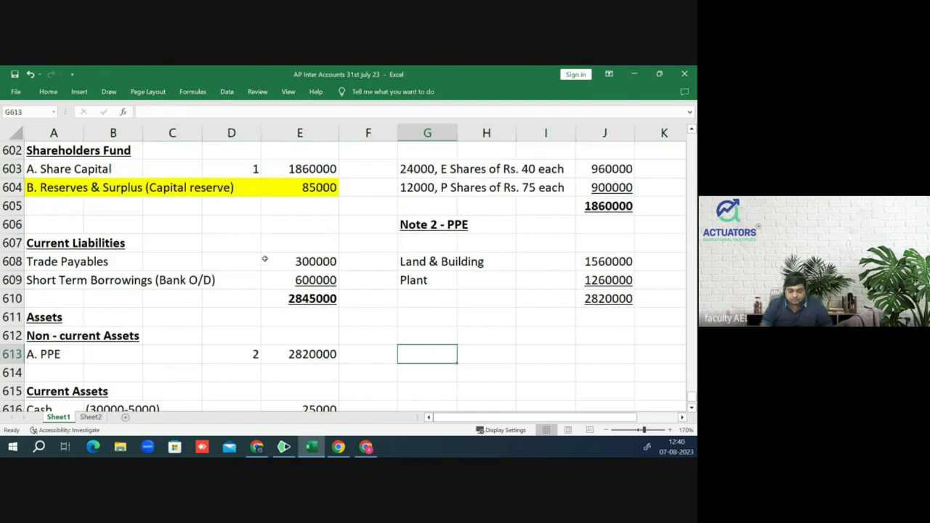
{"action": "left_click", "coordinate": [429, 225]}
{"action": "key", "text": "ctrl+c"}
{"action": "left_click", "coordinate": [415, 244]}
{"action": "key", "text": "ctrl+v"}
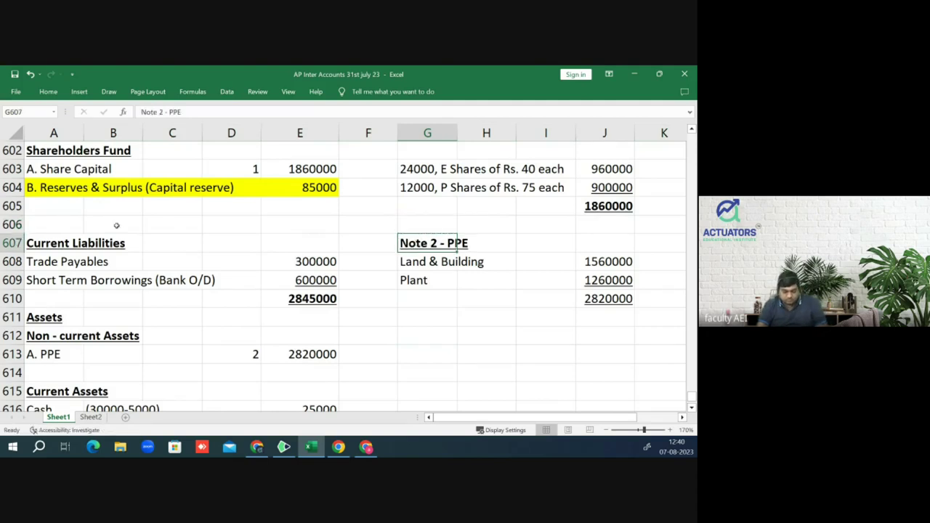
{"action": "right_click", "coordinate": [12, 224]}
{"action": "left_click", "coordinate": [43, 322]}
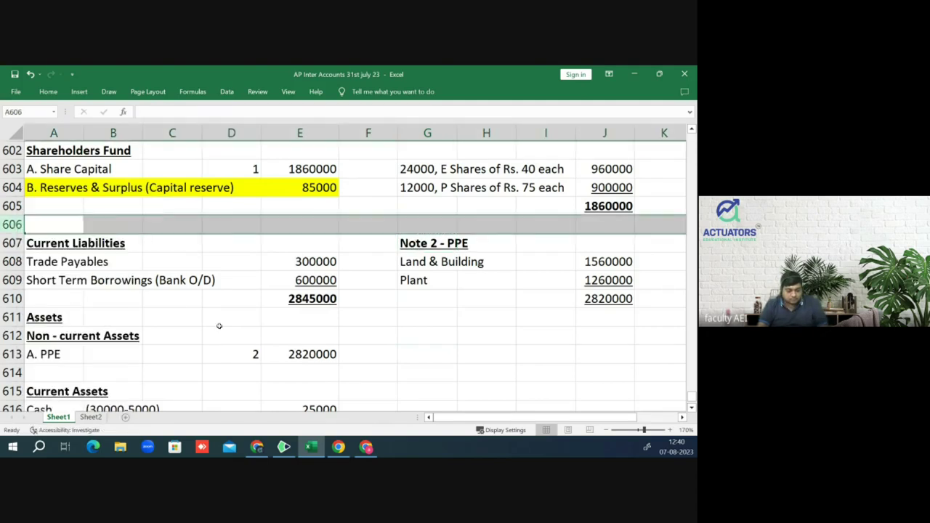
{"action": "left_click", "coordinate": [447, 335]}
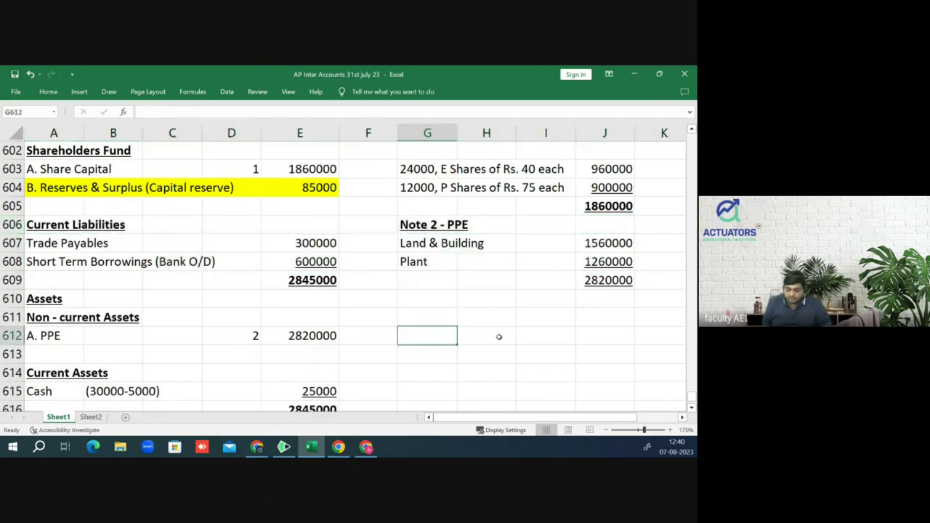
Step: Move the Share Capital and PPE notes block G601:J609 two rows down so it starts at G603
{"action": "key", "text": "Down"}
{"action": "key", "text": "Down"}
{"action": "key", "text": "Down"}
{"action": "key", "text": "Down"}
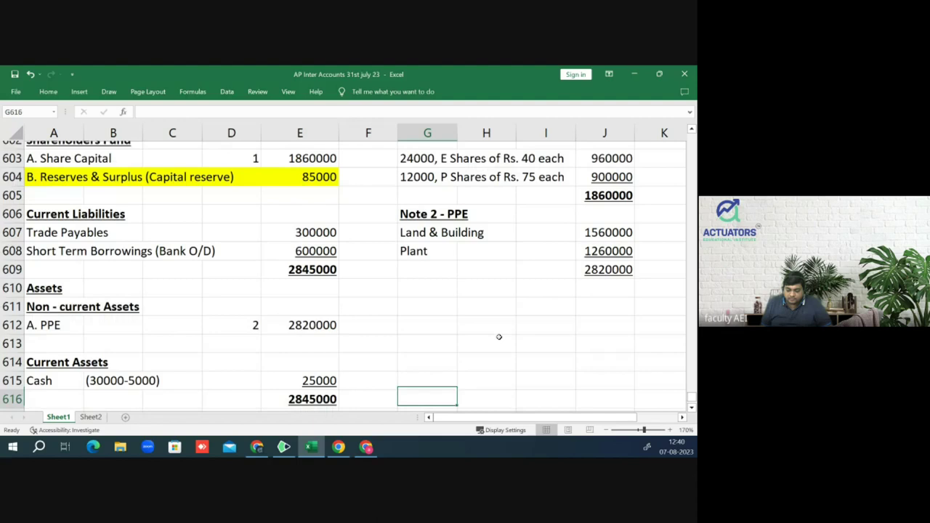
{"action": "key", "text": "Up"}
{"action": "key", "text": "Up"}
{"action": "key", "text": "Up"}
{"action": "key", "text": "Up"}
{"action": "key", "text": "Up"}
{"action": "key", "text": "Up"}
{"action": "key", "text": "Up"}
{"action": "key", "text": "Up"}
{"action": "key", "text": "Up"}
{"action": "key", "text": "Up"}
{"action": "key", "text": "Up"}
{"action": "key", "text": "Up"}
{"action": "key", "text": "Up"}
{"action": "key", "text": "Up"}
{"action": "key", "text": "Up"}
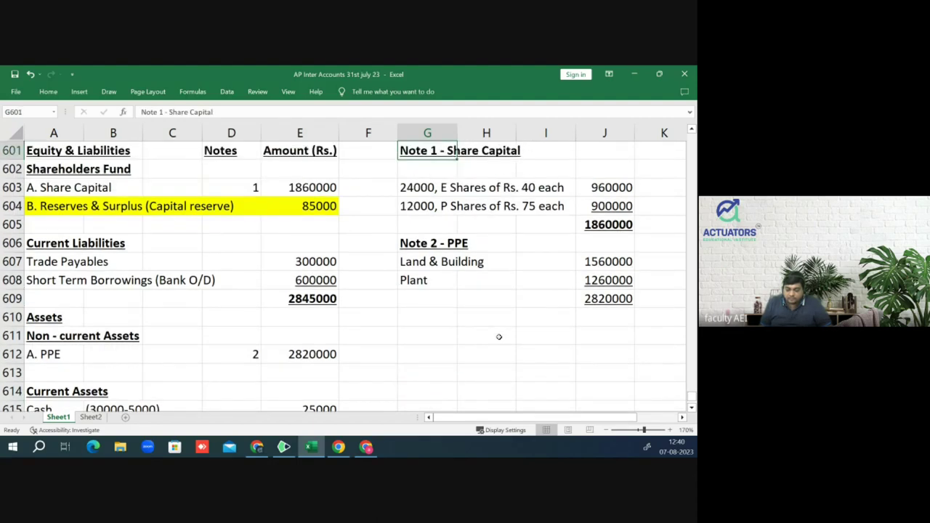
{"action": "key", "text": "shift+Down"}
{"action": "key", "text": "shift+Down"}
{"action": "key", "text": "shift+Down"}
{"action": "key", "text": "shift+Down"}
{"action": "key", "text": "shift+Down"}
{"action": "key", "text": "shift+Down"}
{"action": "key", "text": "shift+Down"}
{"action": "key", "text": "shift+Down"}
{"action": "key", "text": "shift+Right"}
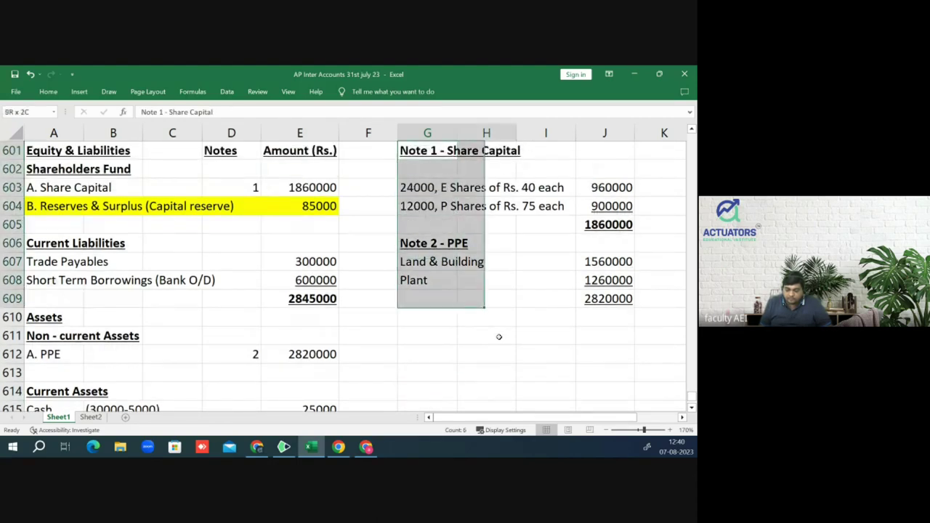
{"action": "key", "text": "shift+Right"}
{"action": "key", "text": "shift+Right"}
{"action": "key", "text": "ctrl+c"}
{"action": "key", "text": "Down"}
{"action": "key", "text": "Down"}
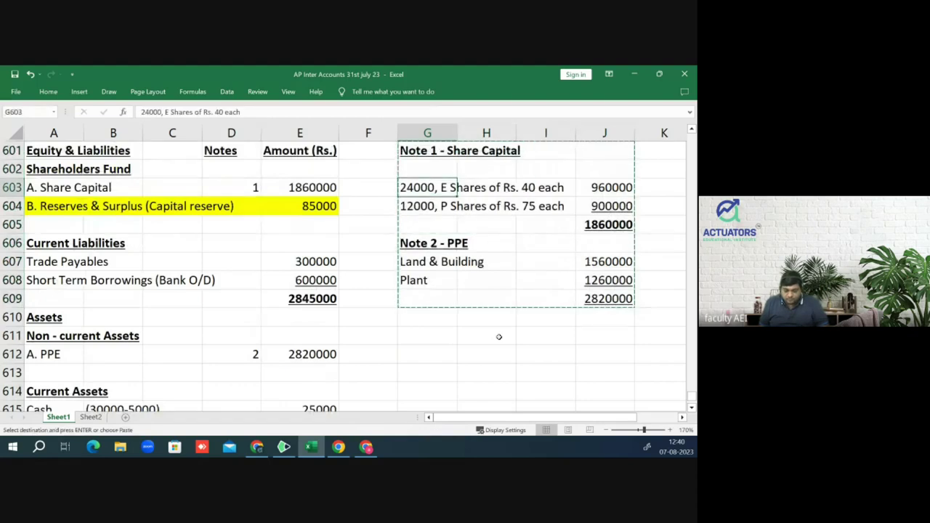
{"action": "key", "text": "ctrl+v"}
Step: Review the finished balance sheet and its notes down to the assets total in row 616
{"action": "key", "text": "Down"}
{"action": "key", "text": "Down"}
{"action": "key", "text": "Down"}
{"action": "key", "text": "Down"}
{"action": "key", "text": "Down"}
{"action": "key", "text": "Down"}
{"action": "key", "text": "Down"}
{"action": "key", "text": "Down"}
{"action": "key", "text": "Down"}
{"action": "key", "text": "Down"}
{"action": "key", "text": "Down"}
{"action": "key", "text": "Down"}
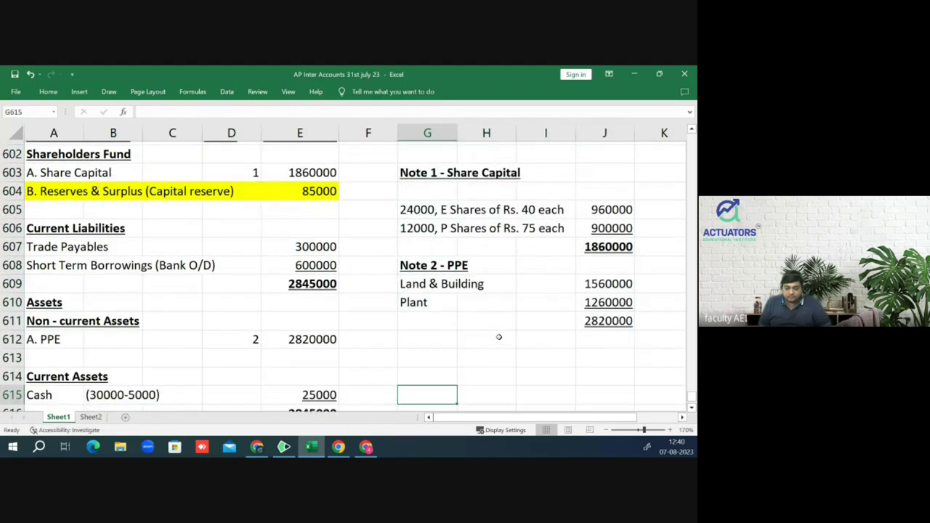
{"action": "key", "text": "Down"}
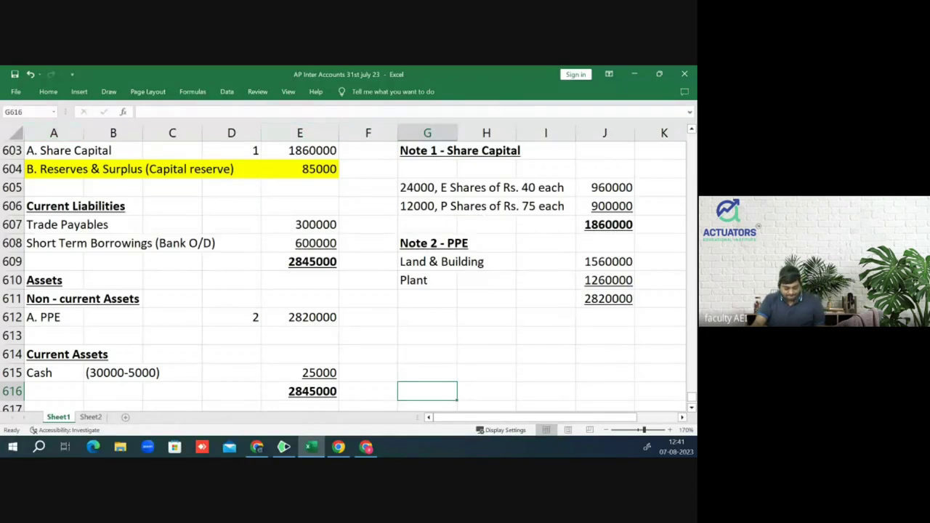
{"action": "key", "text": "alt+Tab"}
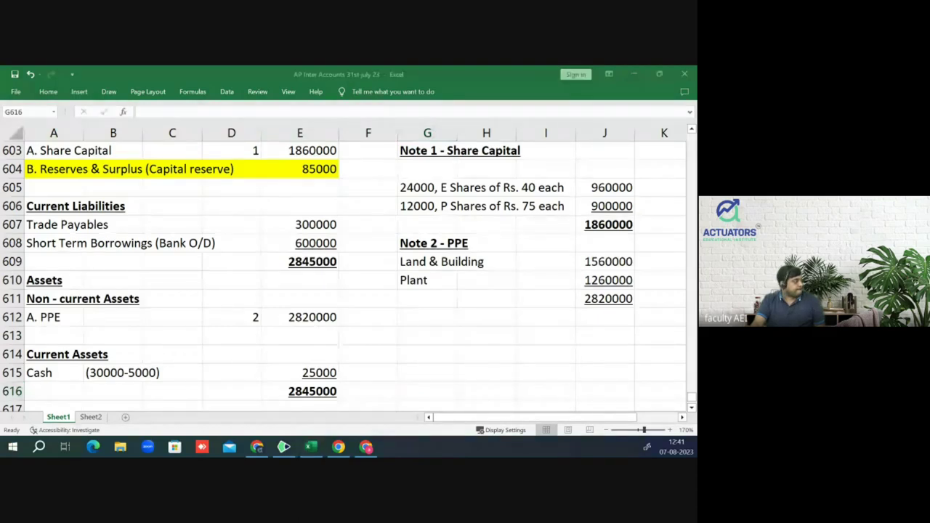